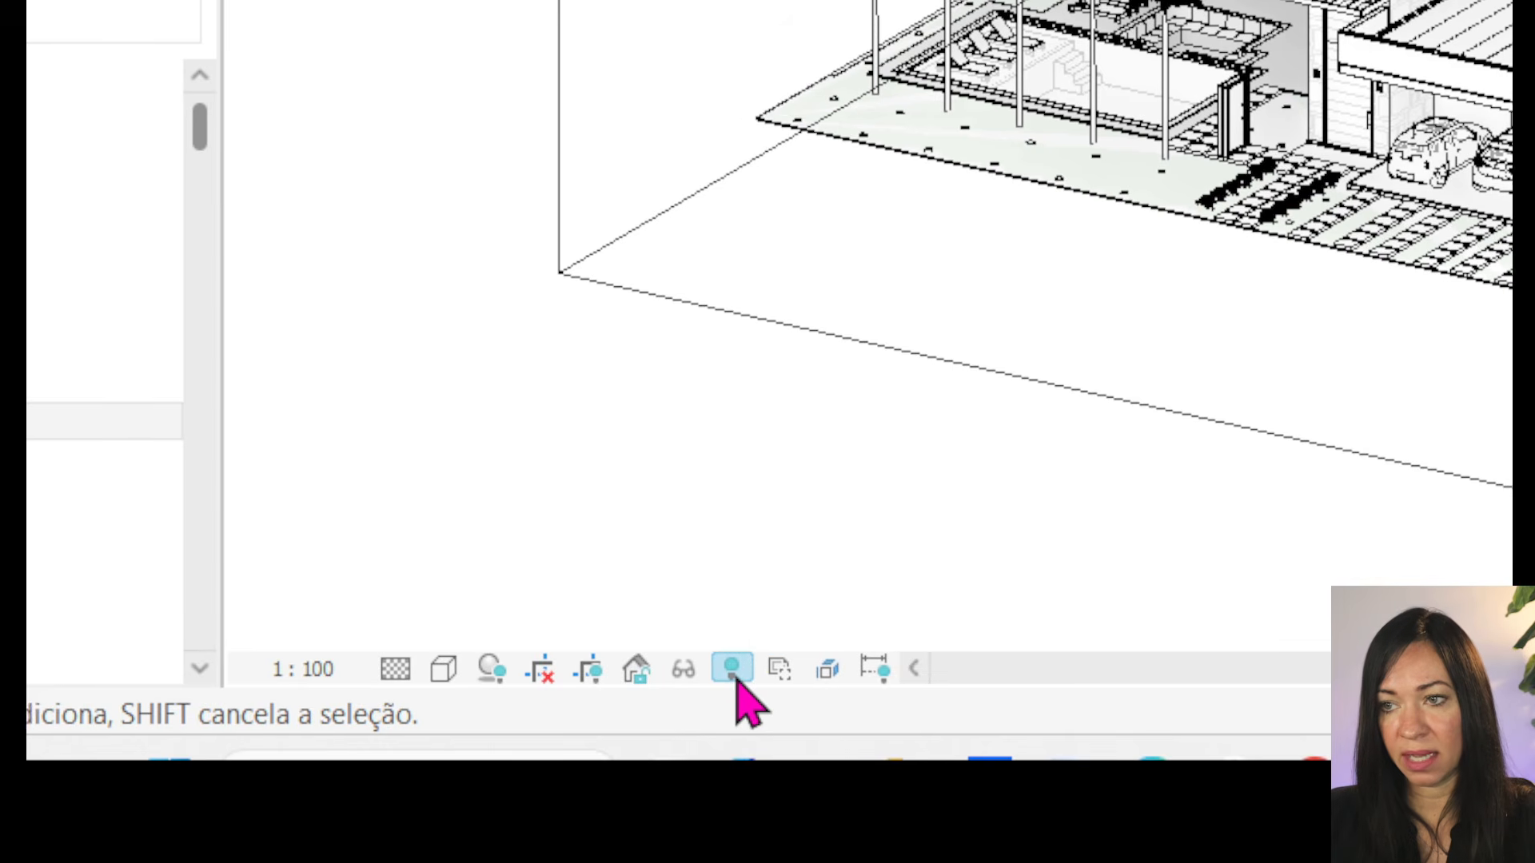
- Reveal the hidden elements in the 3D view and unhide one hedge plant group along the front boundary
left_click(732, 669)
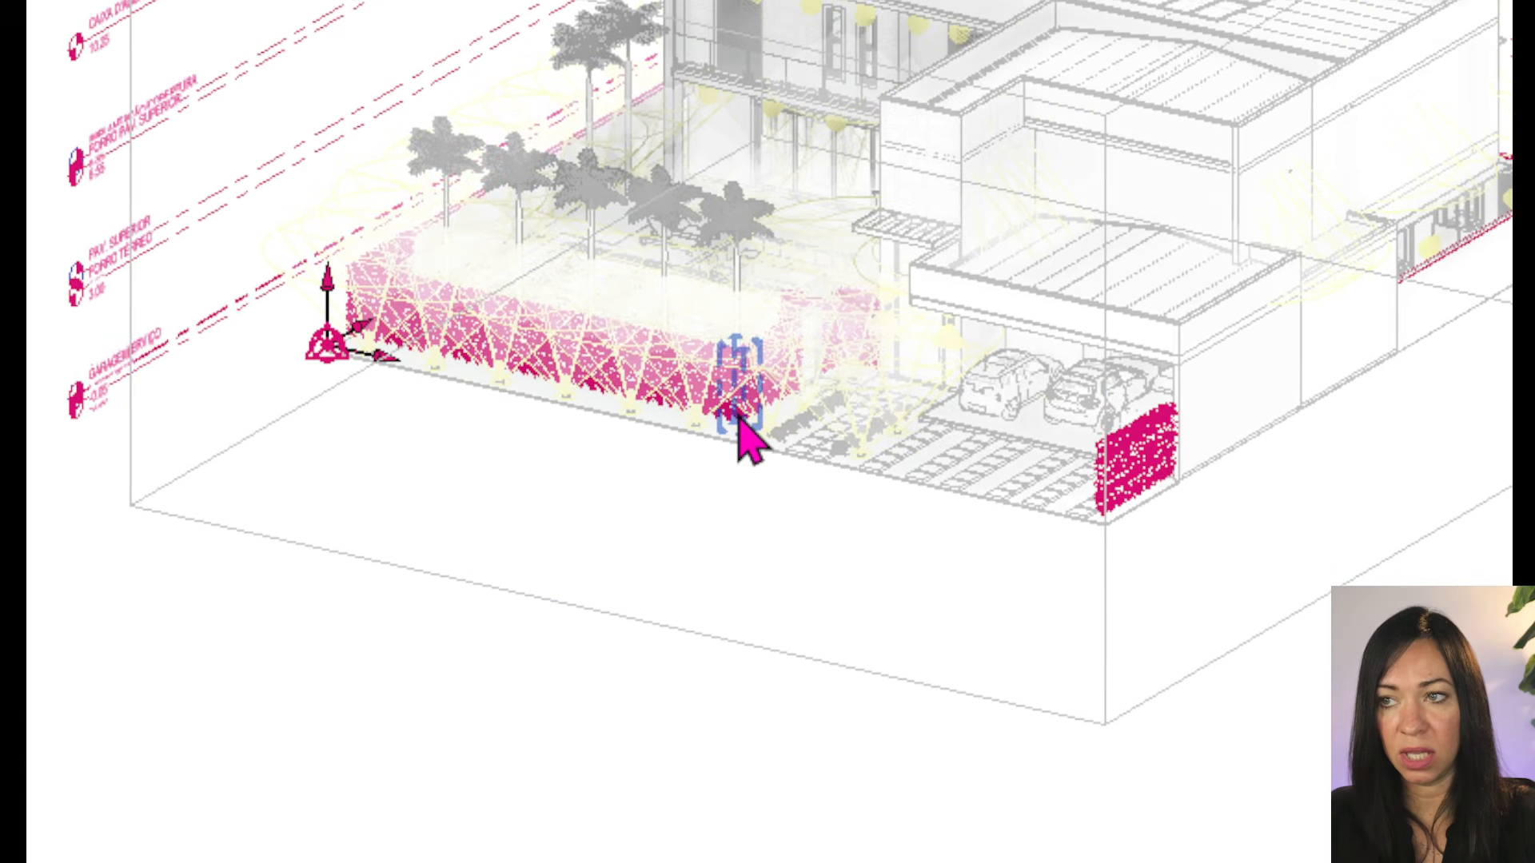
right_click(738, 422)
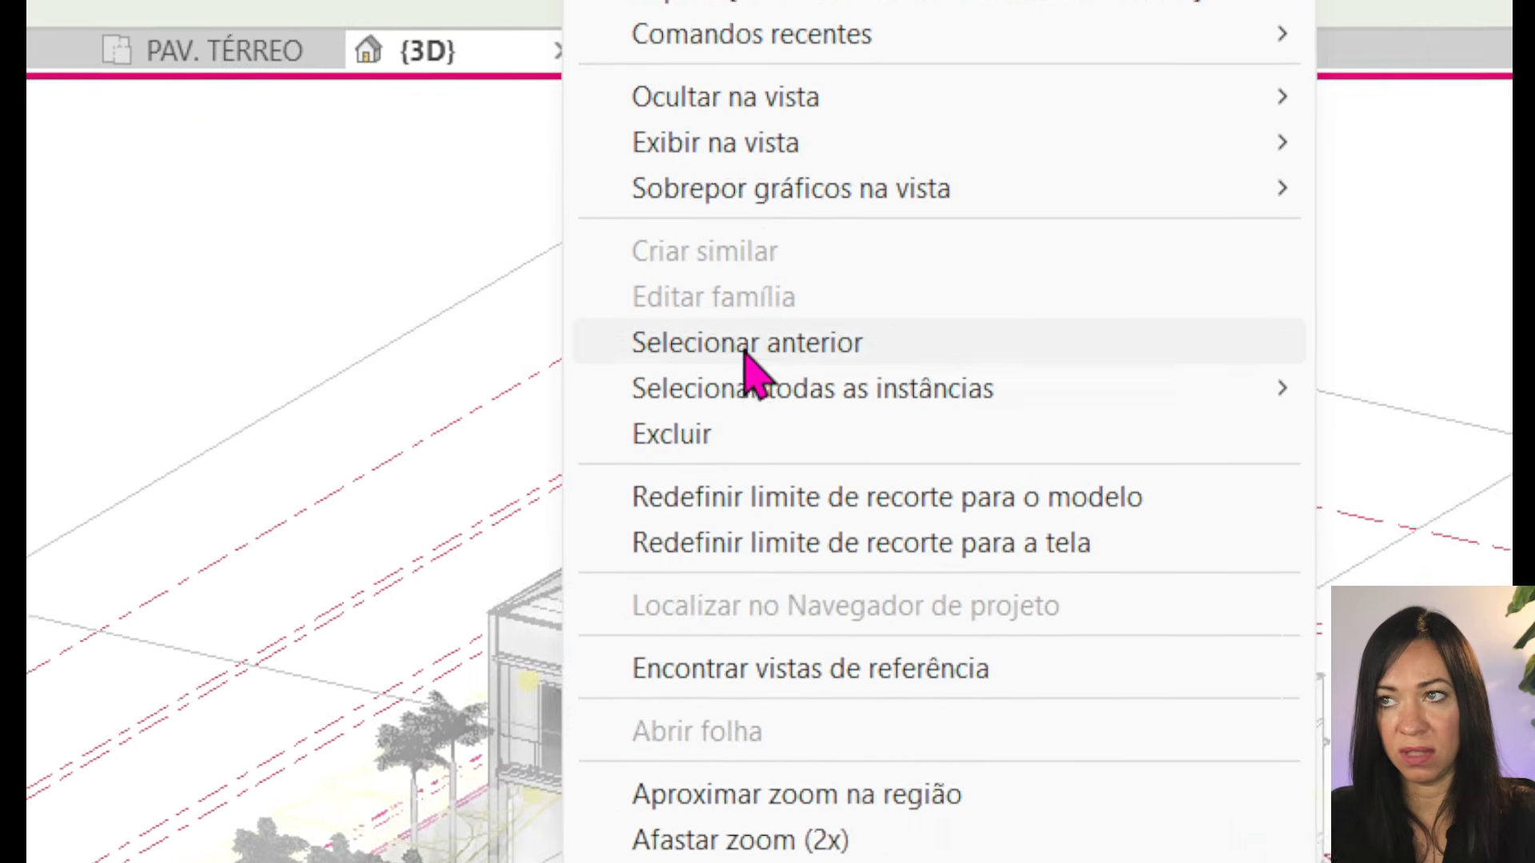
mouse_move(748, 159)
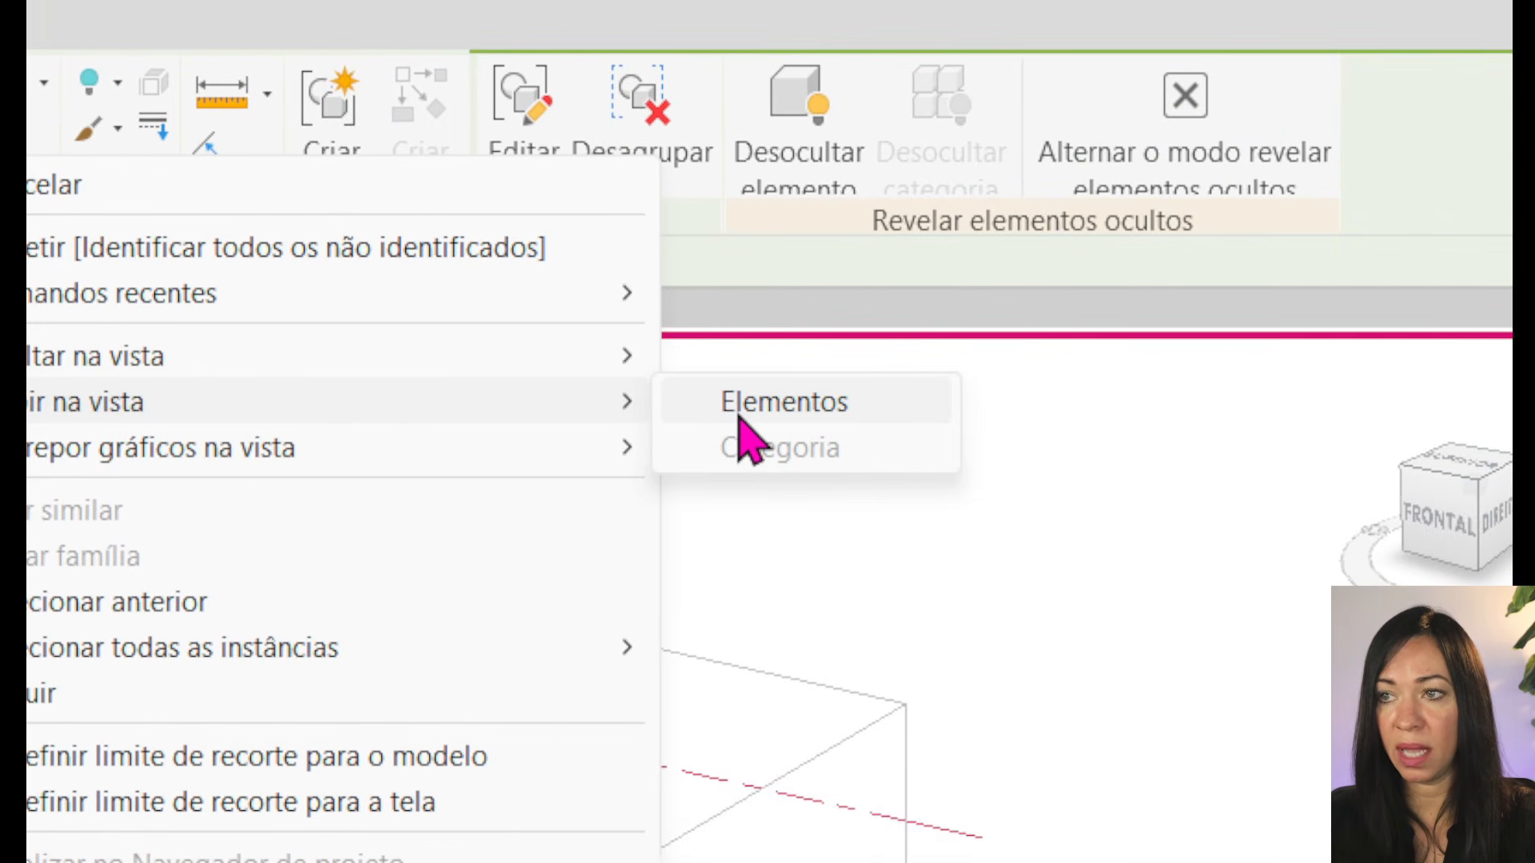
left_click(738, 417)
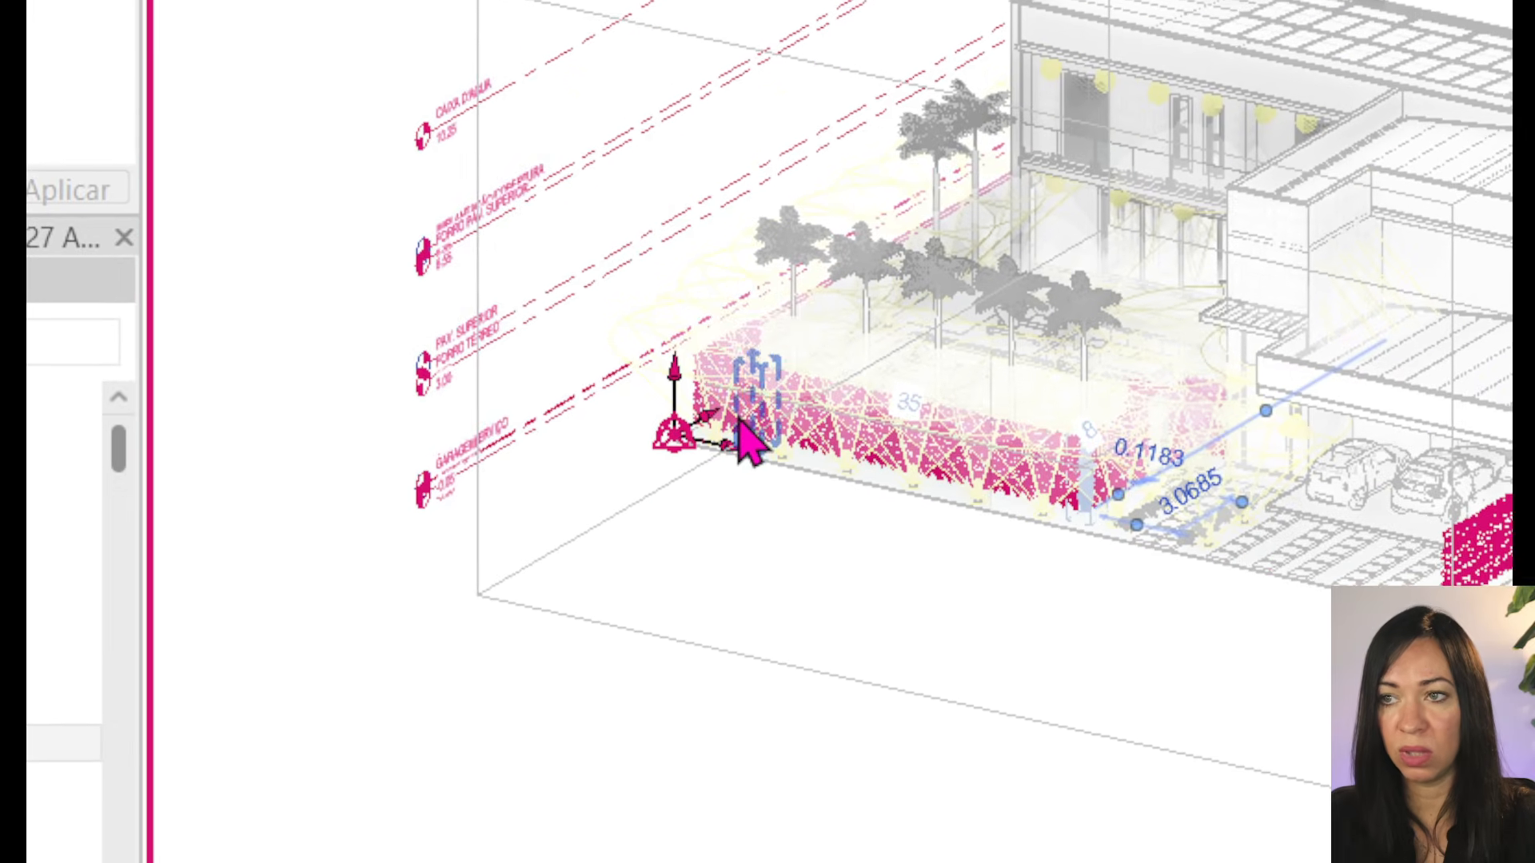
- Select all instances of the hidden hedge plant group visible in the view and unhide these elements
left_click(741, 410)
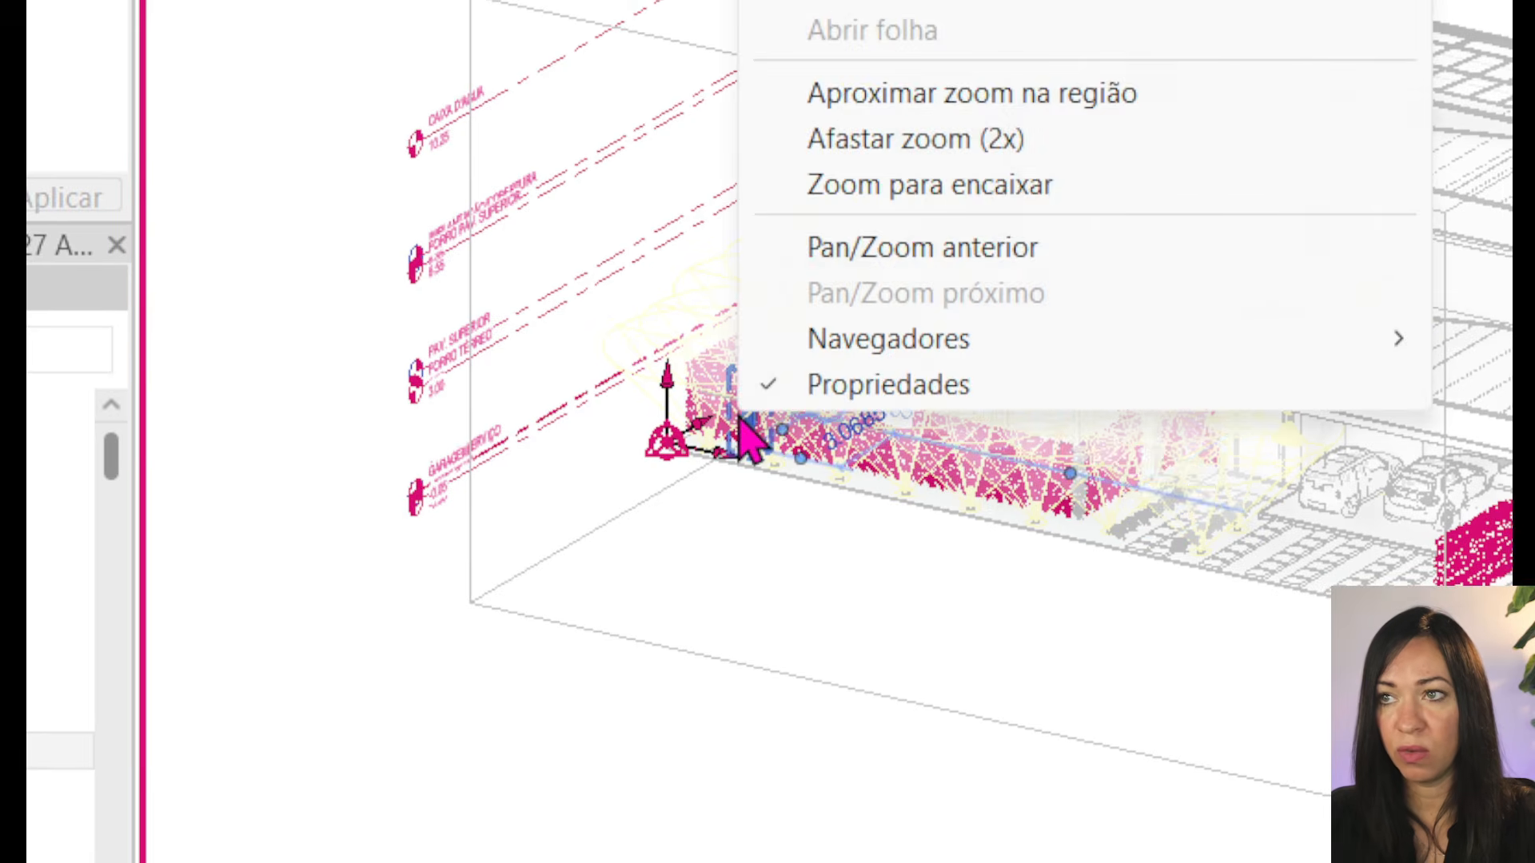
mouse_move(740, 418)
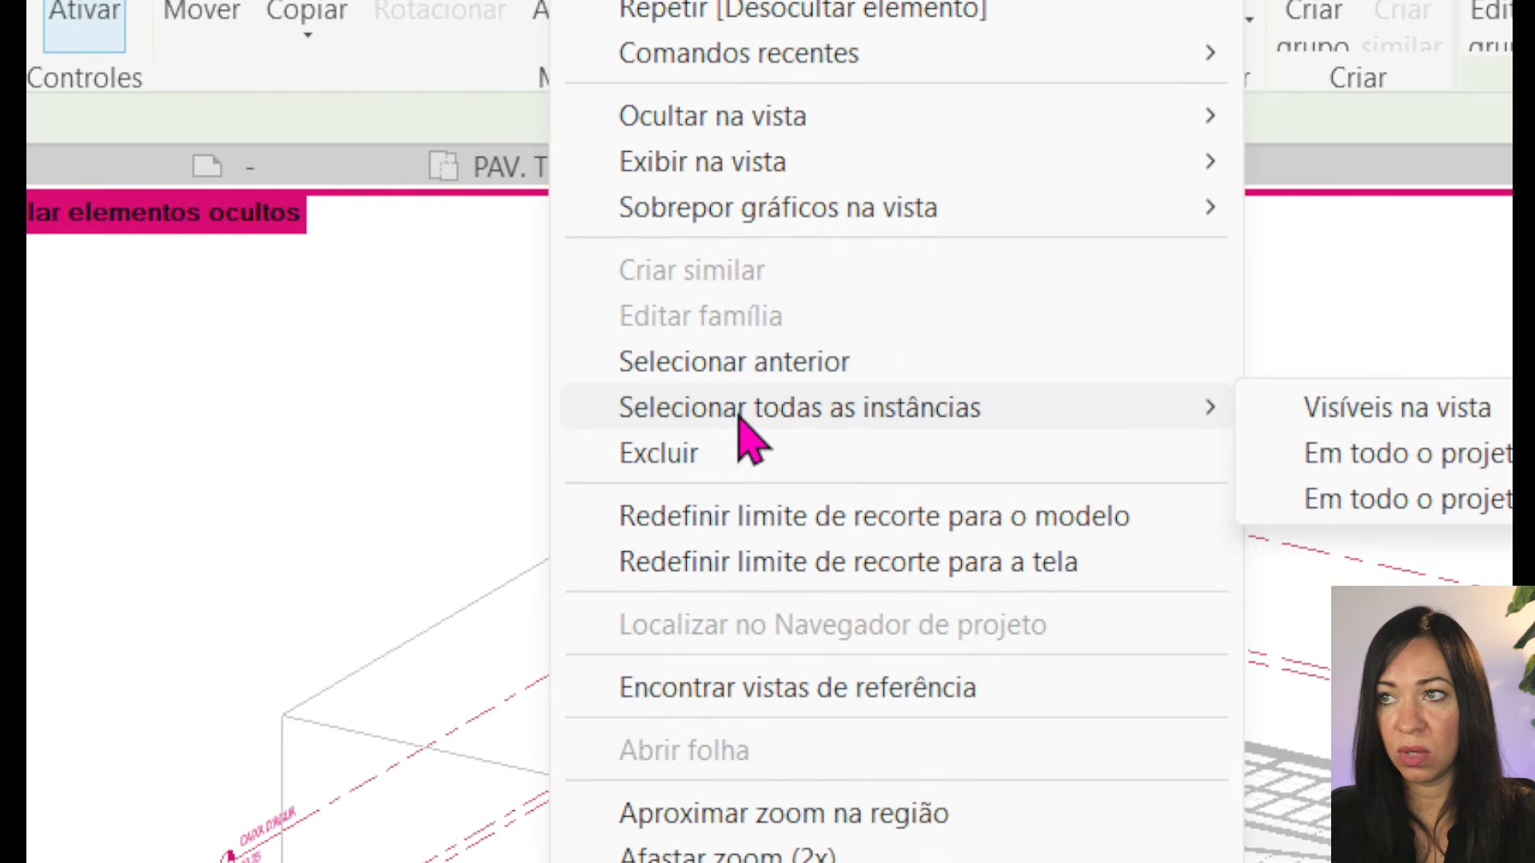
left_click(1330, 409)
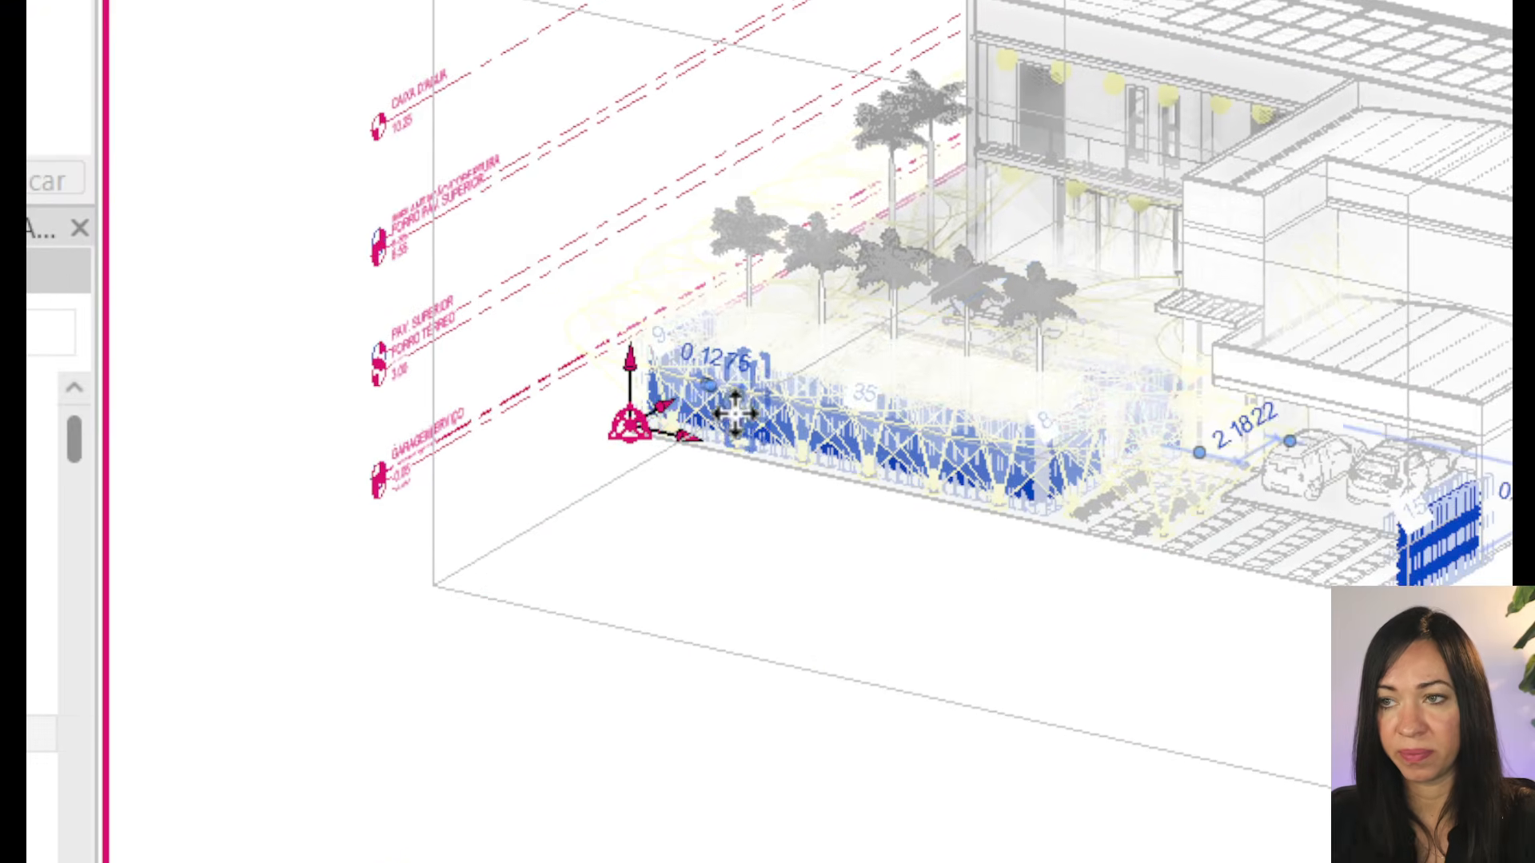
right_click(738, 425)
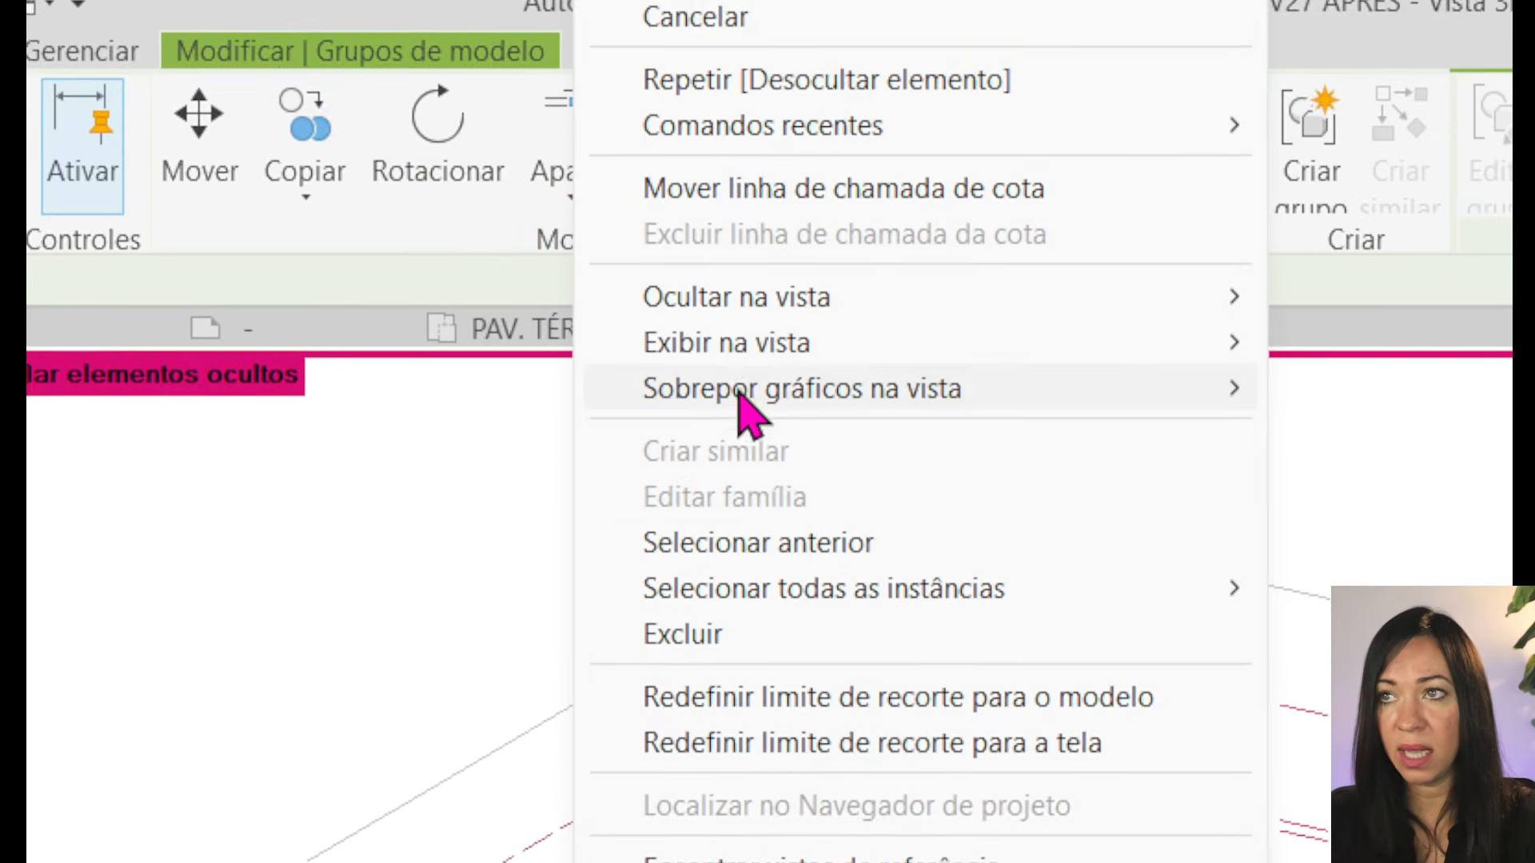
mouse_move(1039, 376)
left_click(1323, 370)
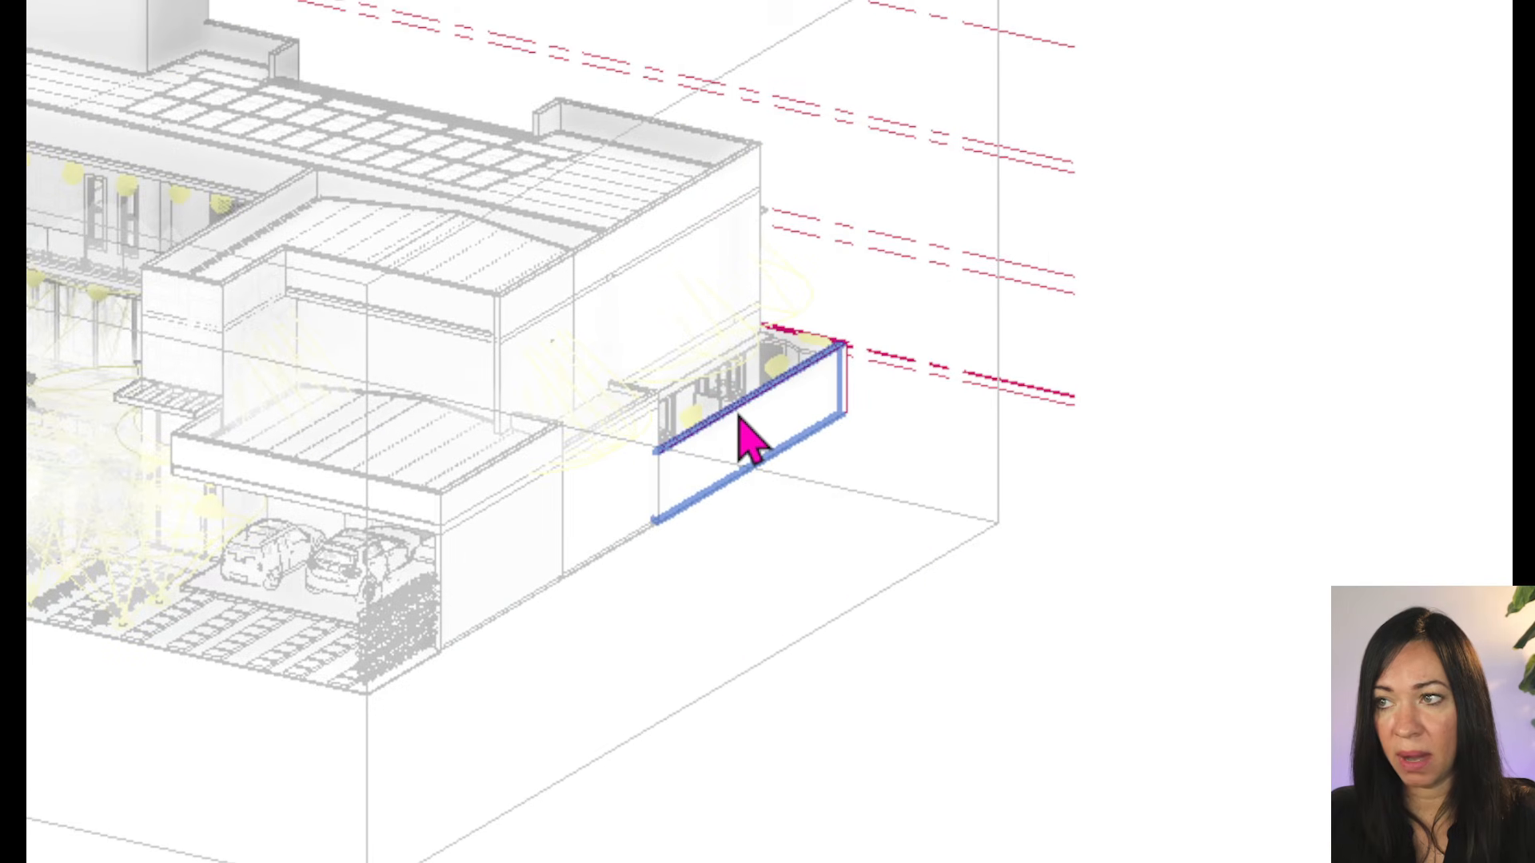
- Check the visibility options of the low side boundary wall, then turn off the reveal hidden elements mode
right_click(740, 417)
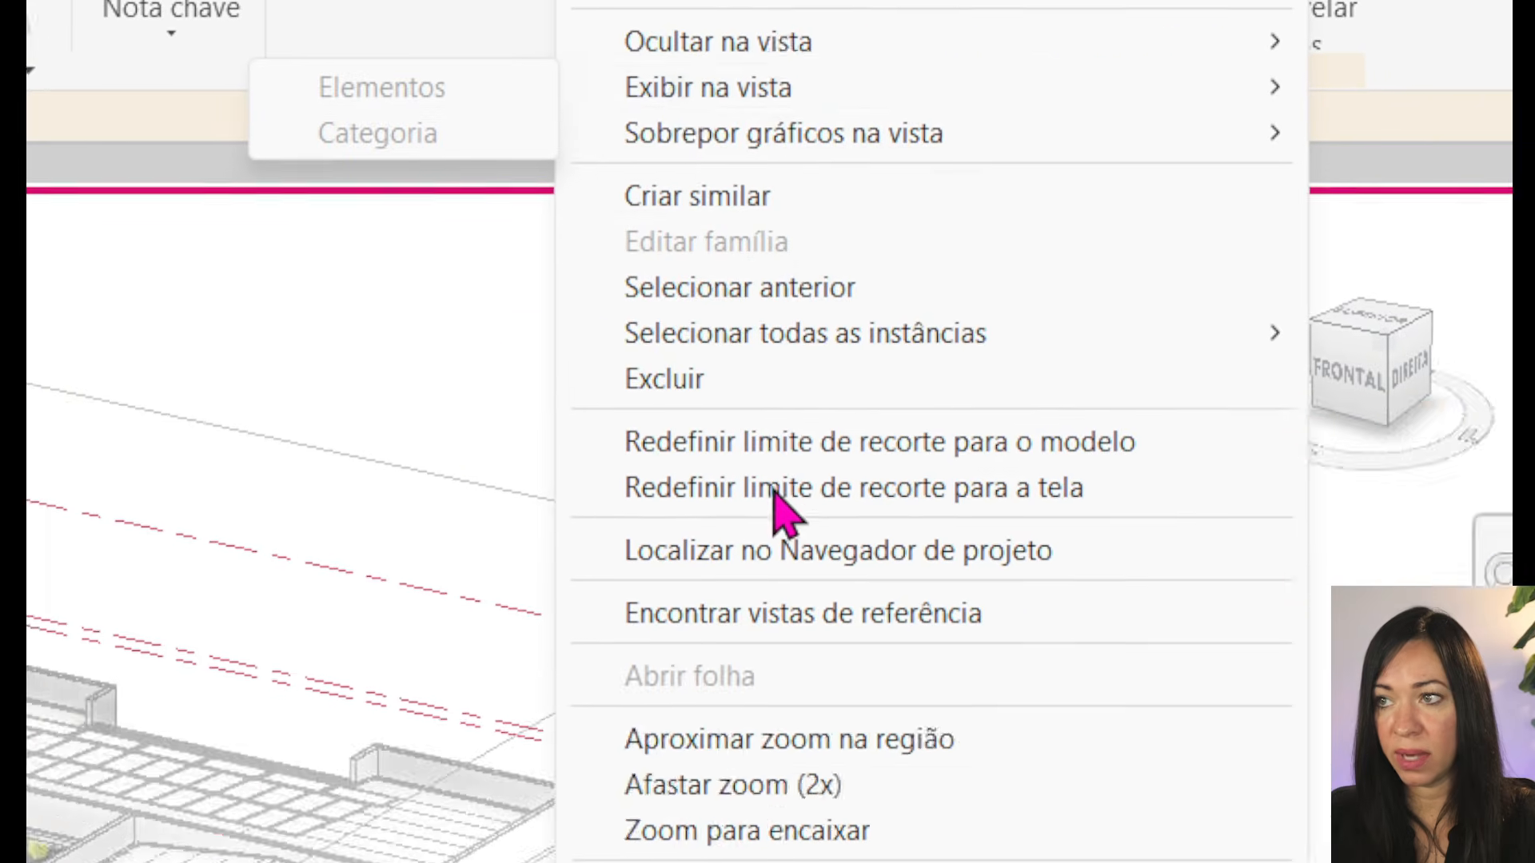
left_click(774, 491)
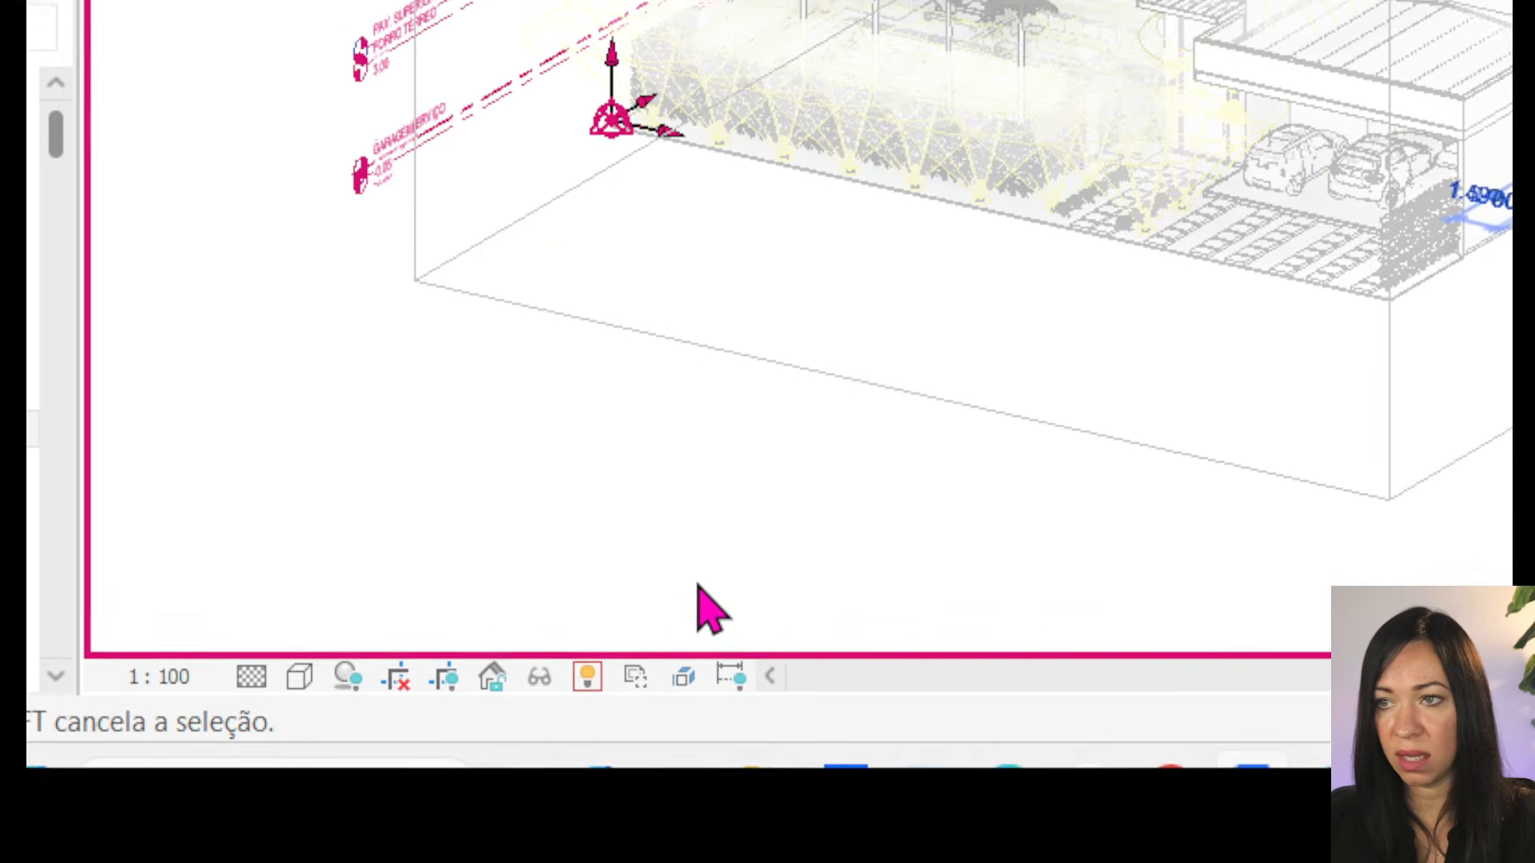
left_click(588, 677)
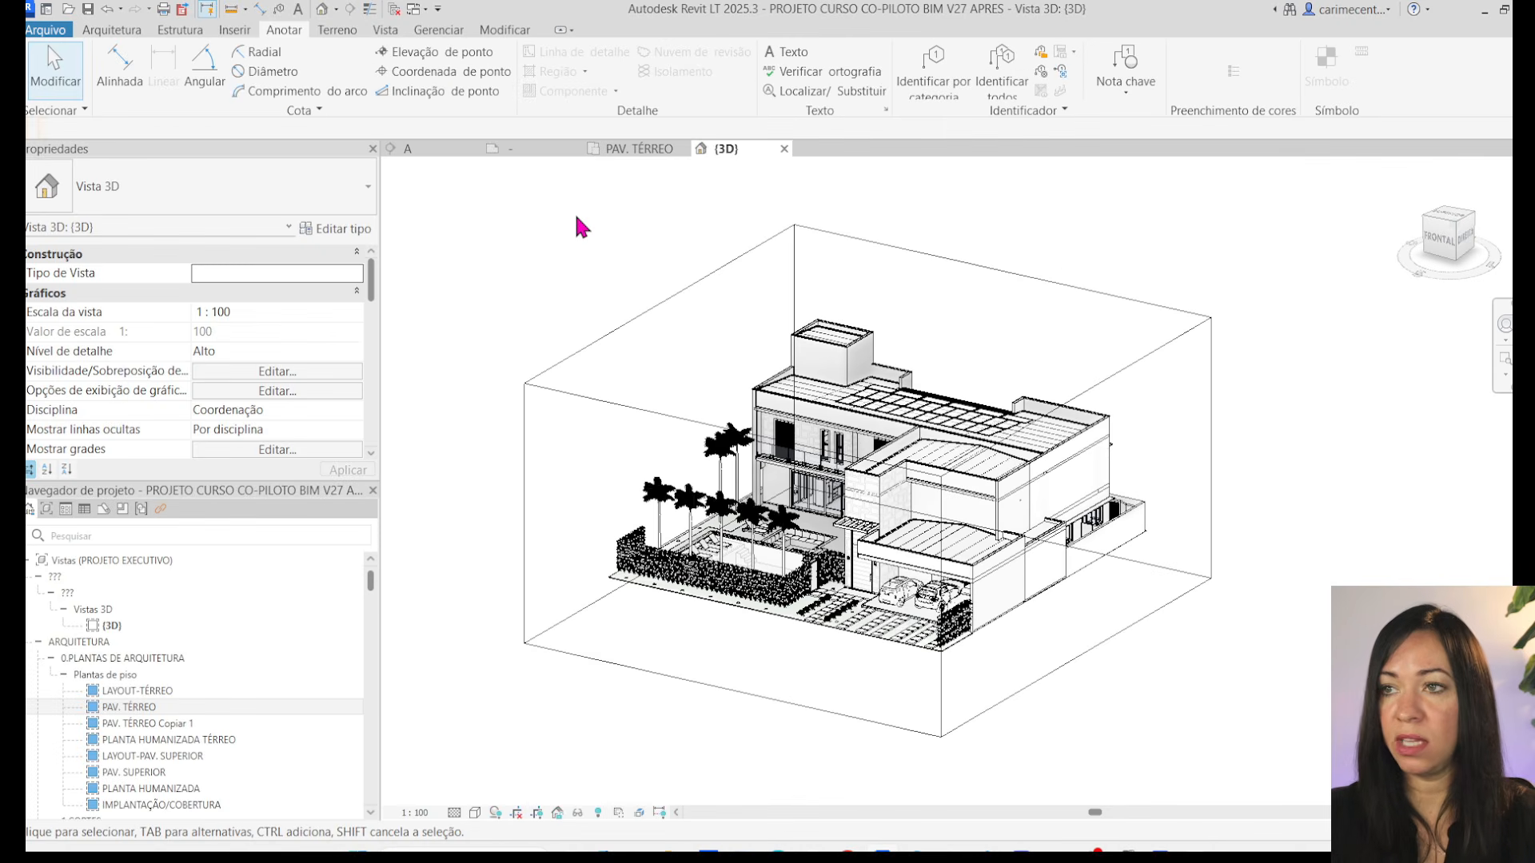
- Select the entire house model with its site and vegetation in the 3D view and delete it, leaving the section box
left_click_drag(547, 226, 1126, 639)
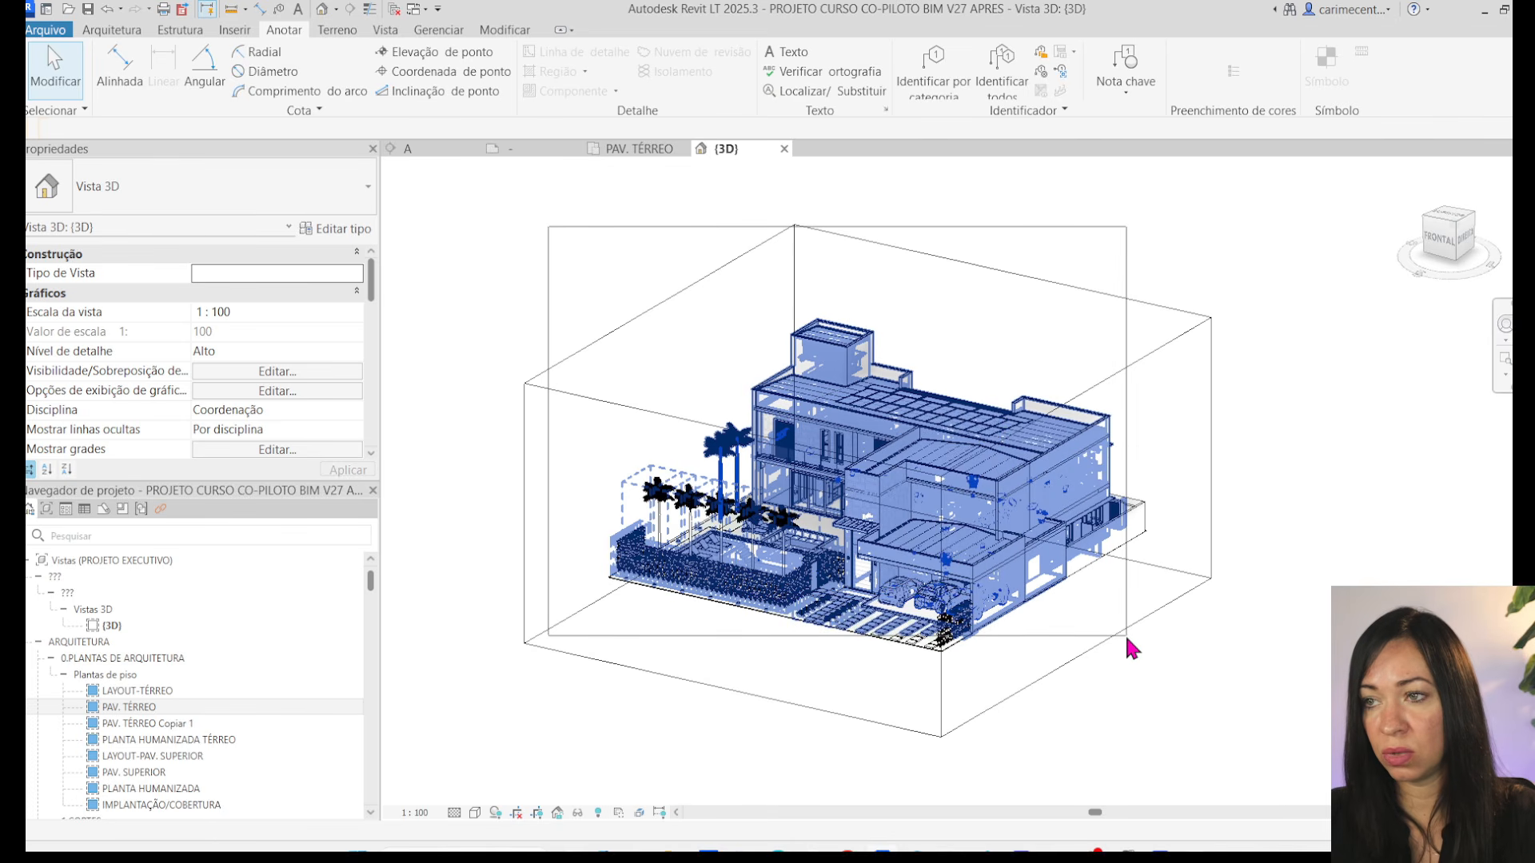
left_click_drag(1220, 680, 1231, 689)
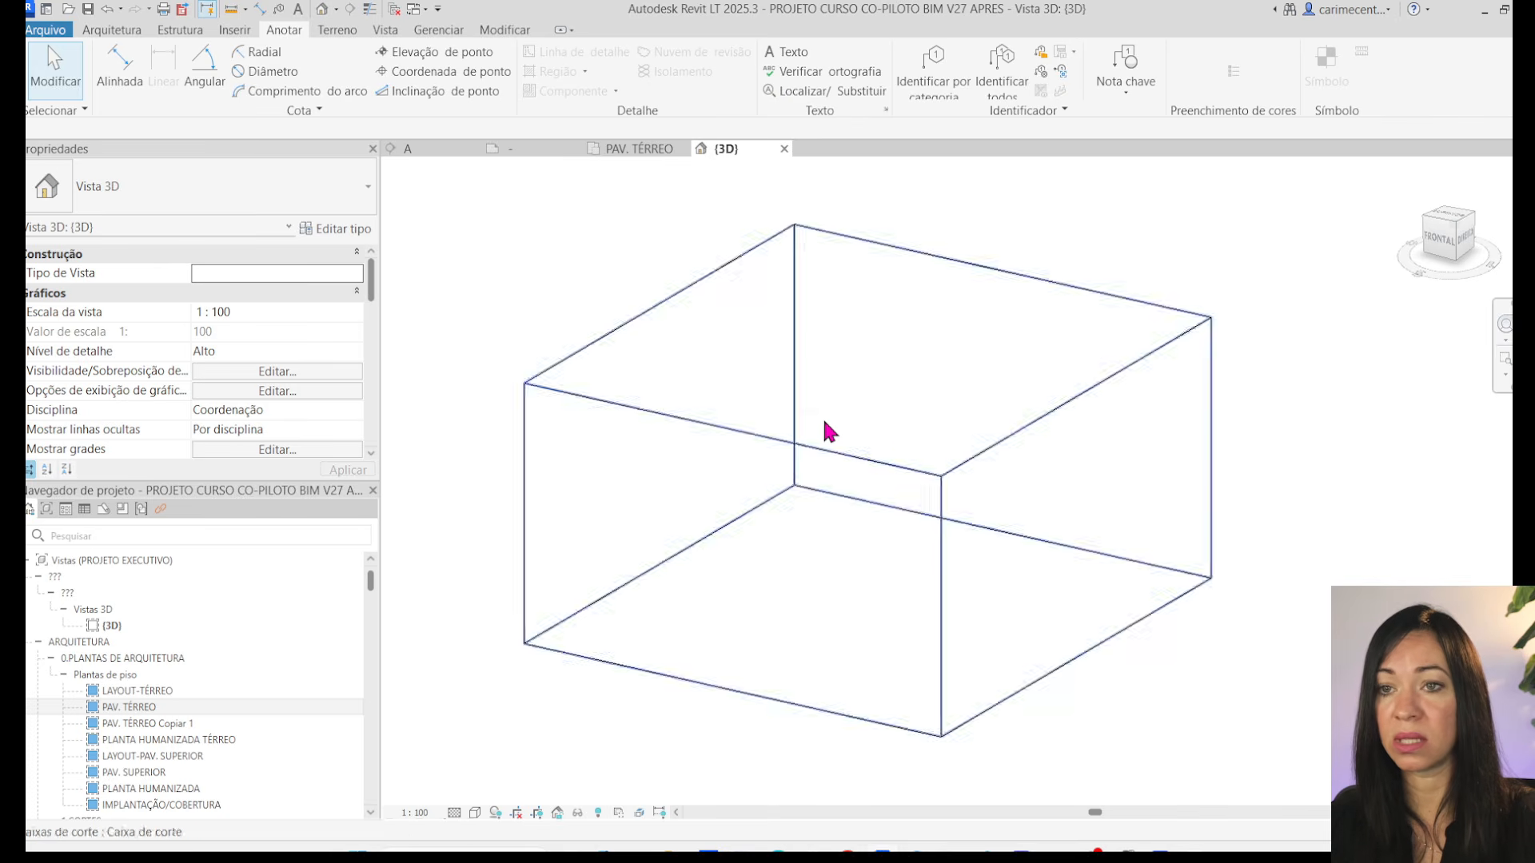
- Review the floor plans under 0.PLANTAS DE ARQUITETURA, from LAYOUT-TÉRREO to IMPLANTAÇÃO/COBERTURA, in the project's view list
left_click(252, 660)
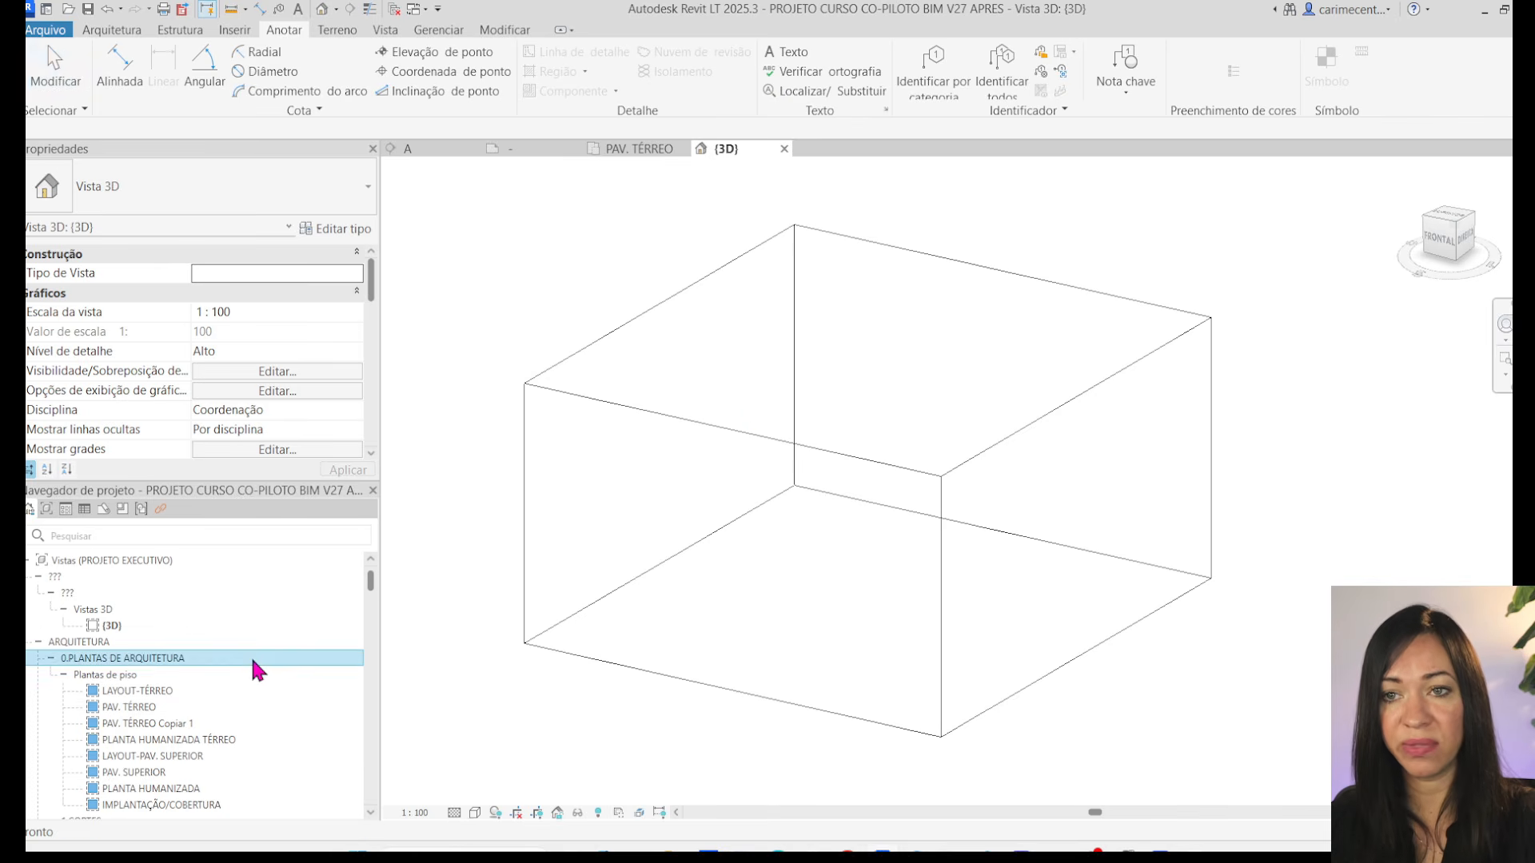
scroll(134, 686, "down", 5)
scroll(128, 684, "up", 5)
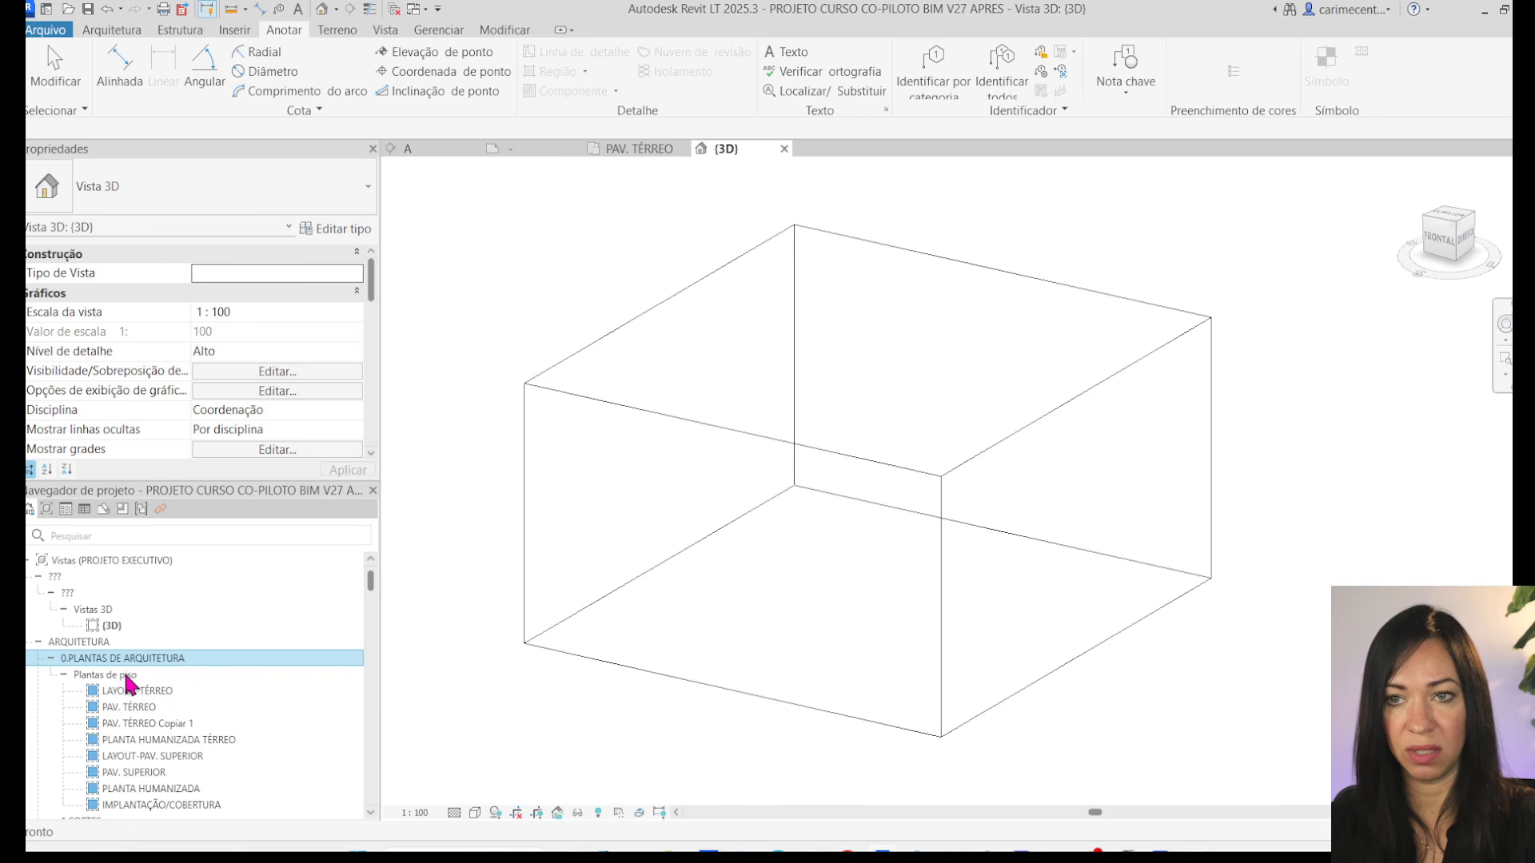
left_click(132, 692)
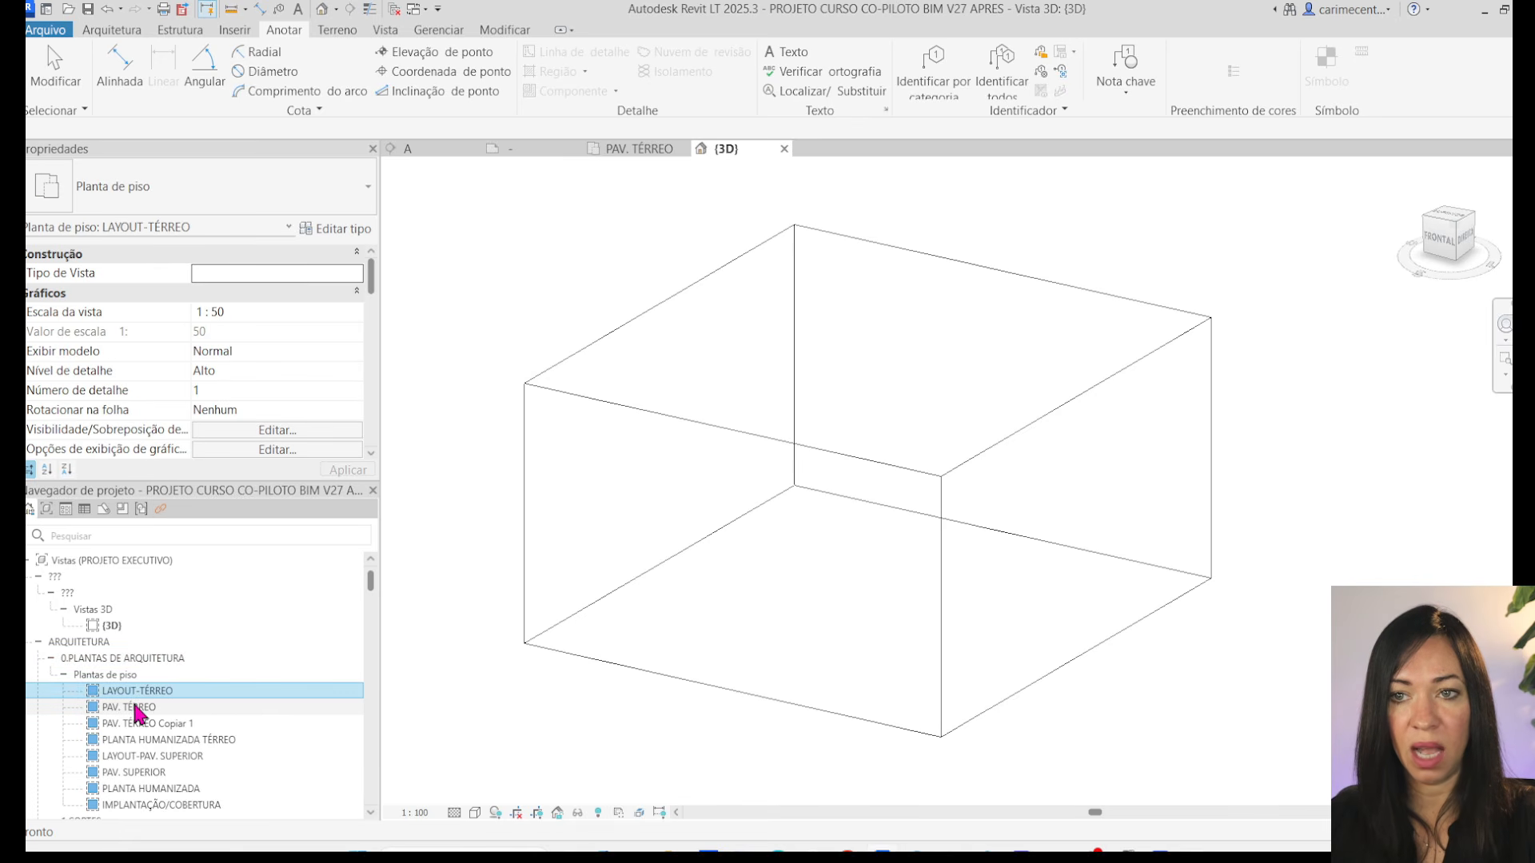
left_click(152, 711)
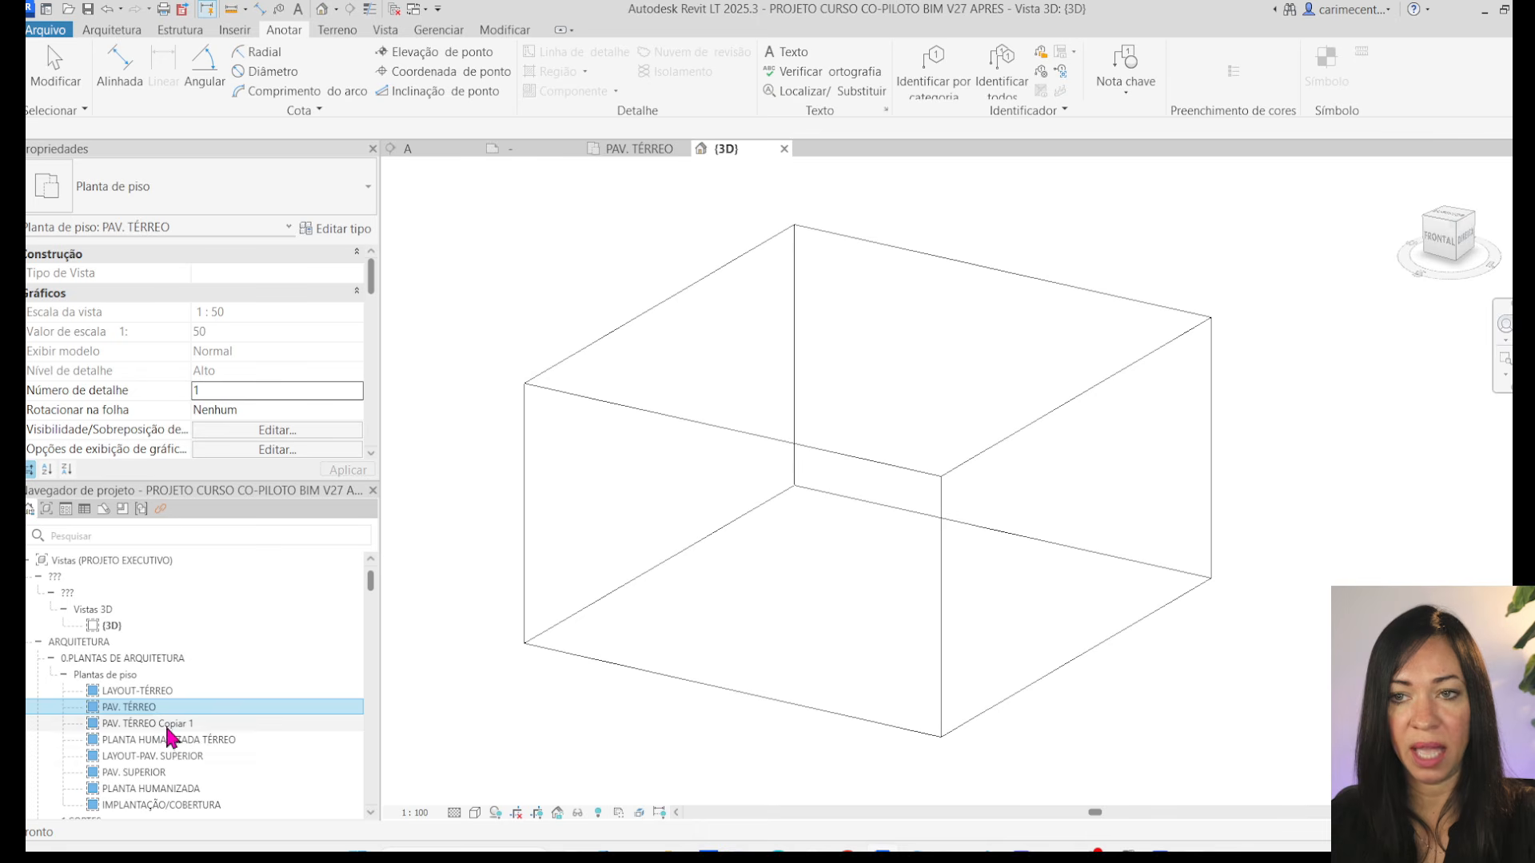
left_click(178, 741)
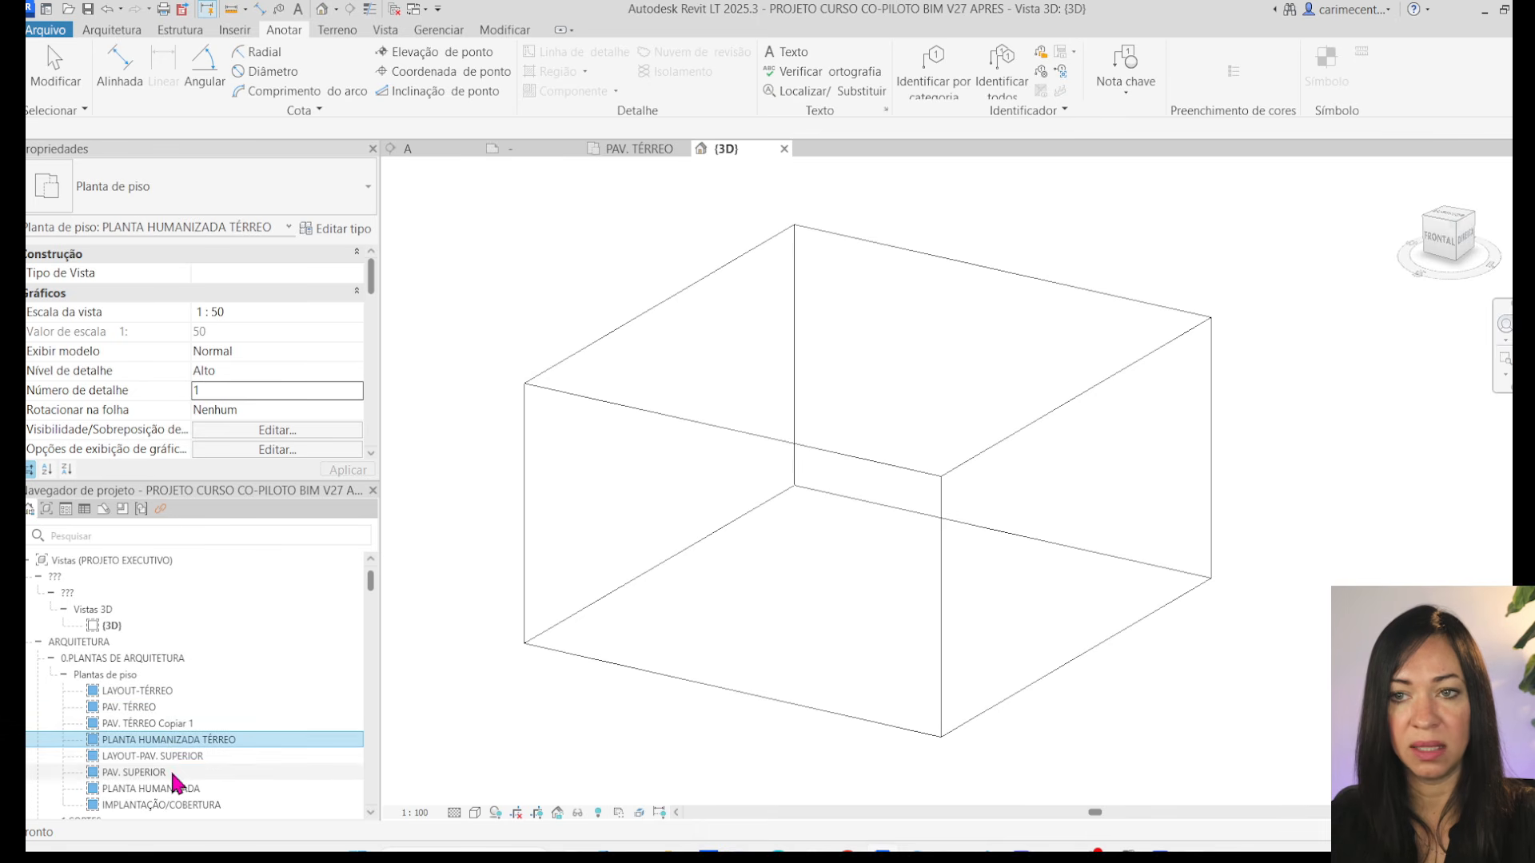
left_click(176, 774)
left_click(191, 804)
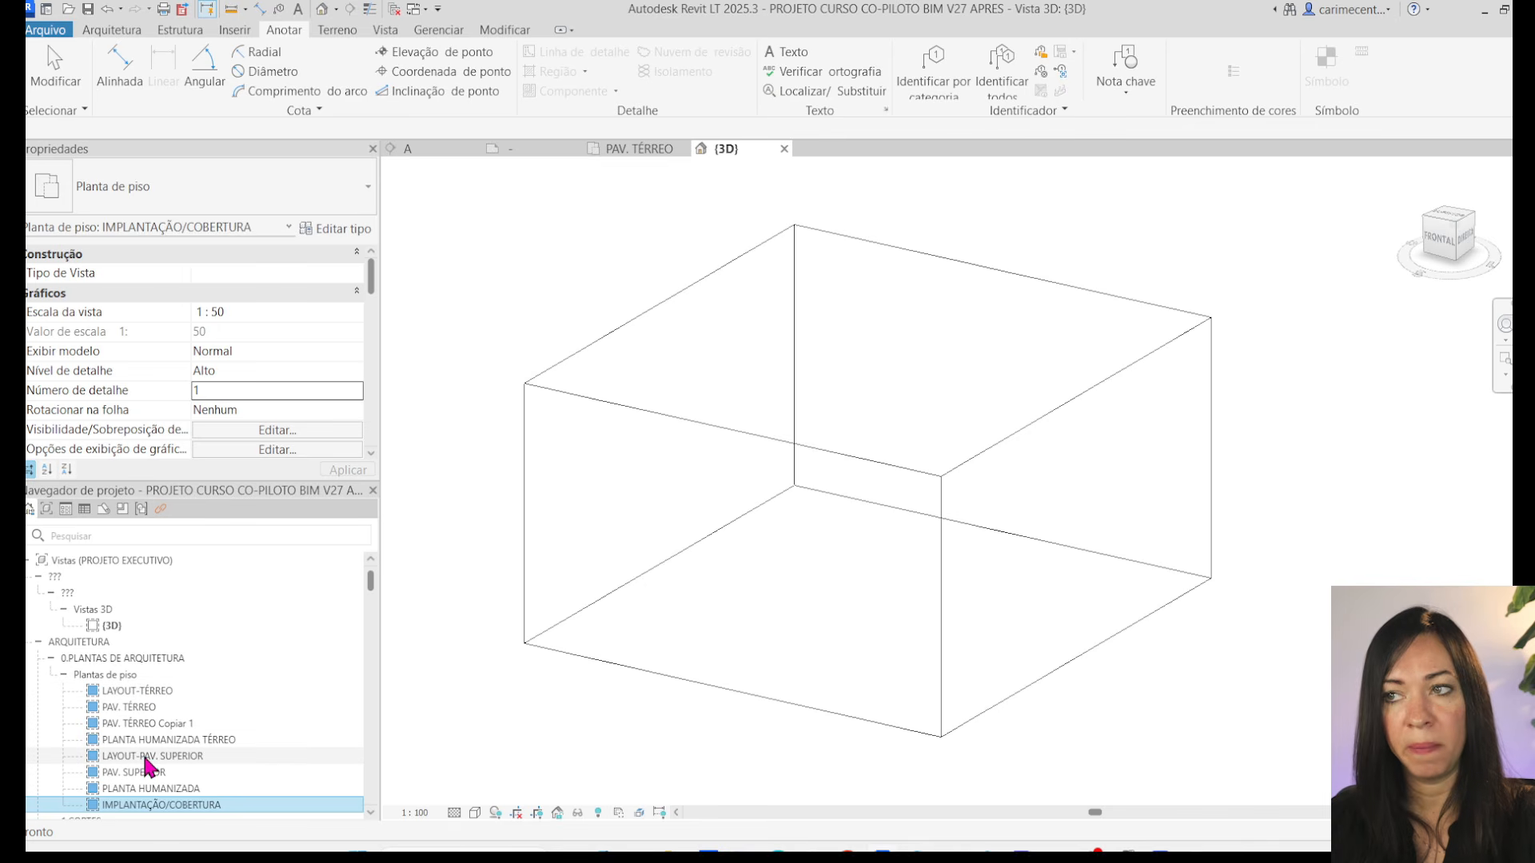
- Open the PAV. TÉRREO floor plan and delete the two perimeter walls together with the property line
double_click(132, 706)
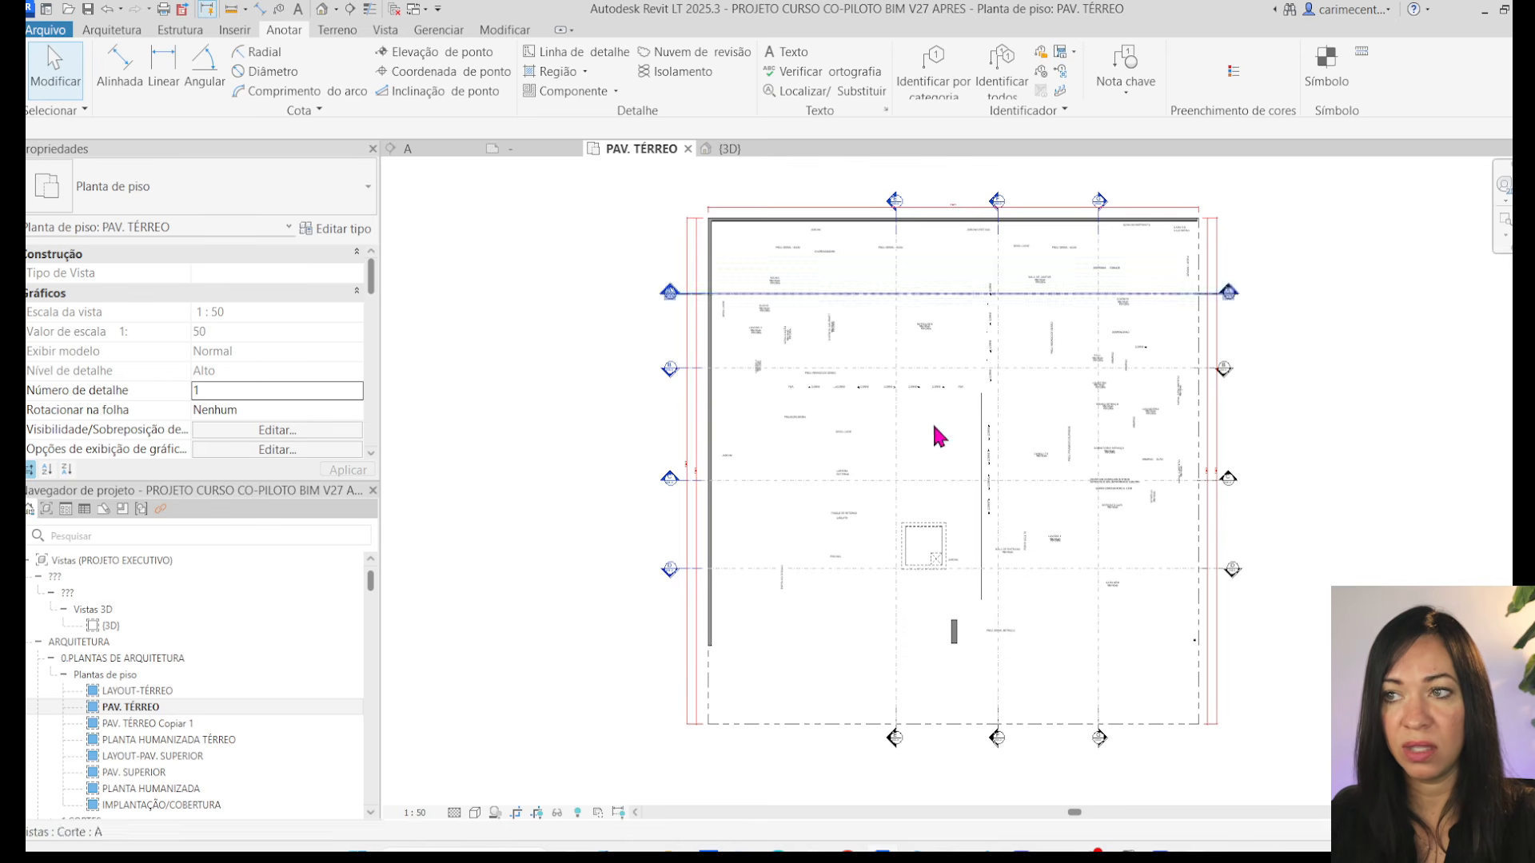
left_click(738, 227)
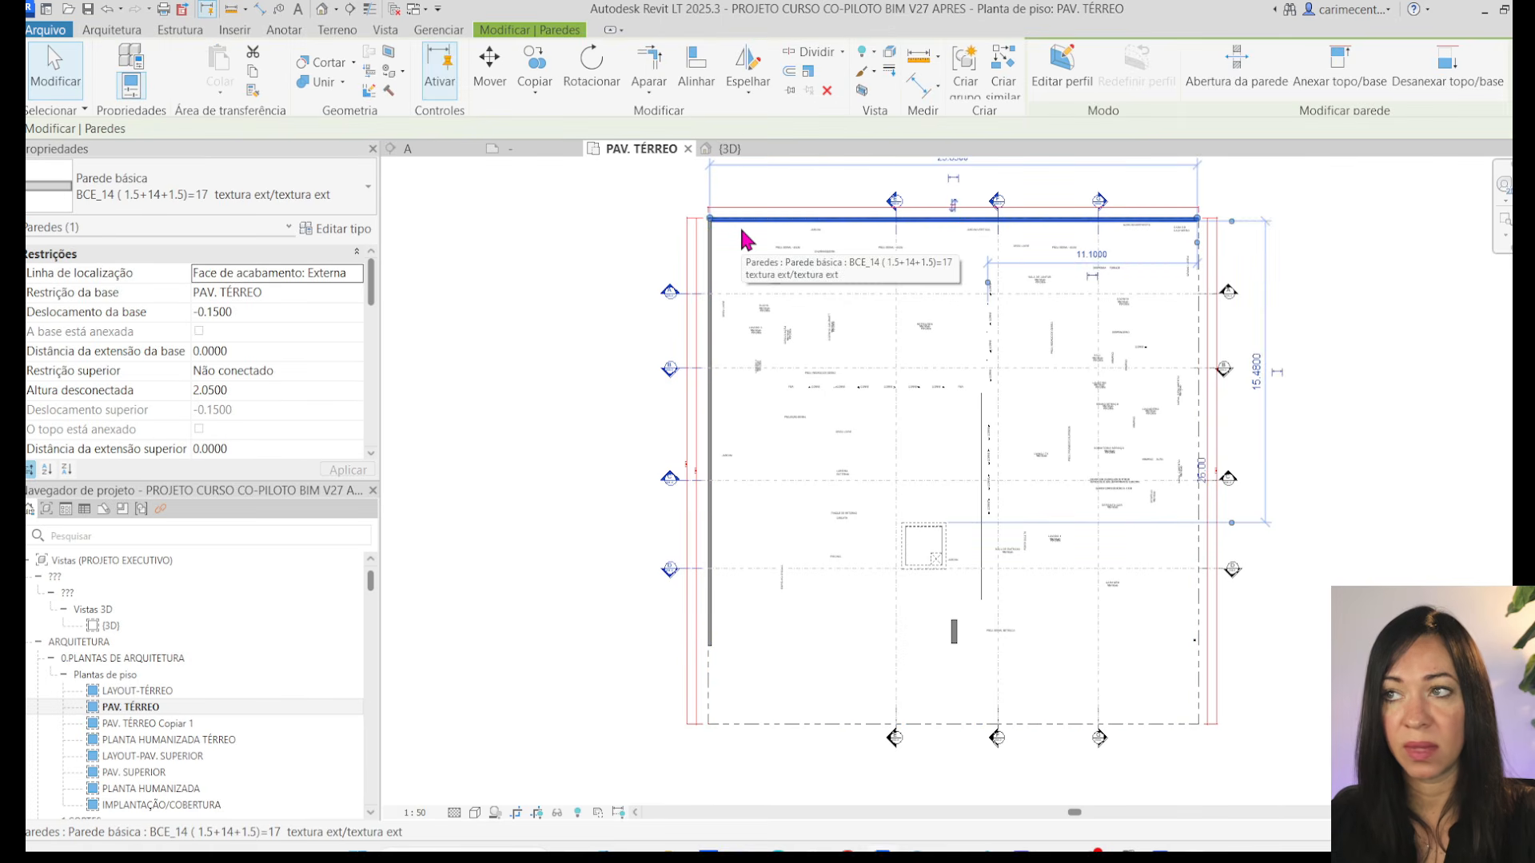
left_click(711, 342, "ctrl")
left_click(711, 343, "ctrl")
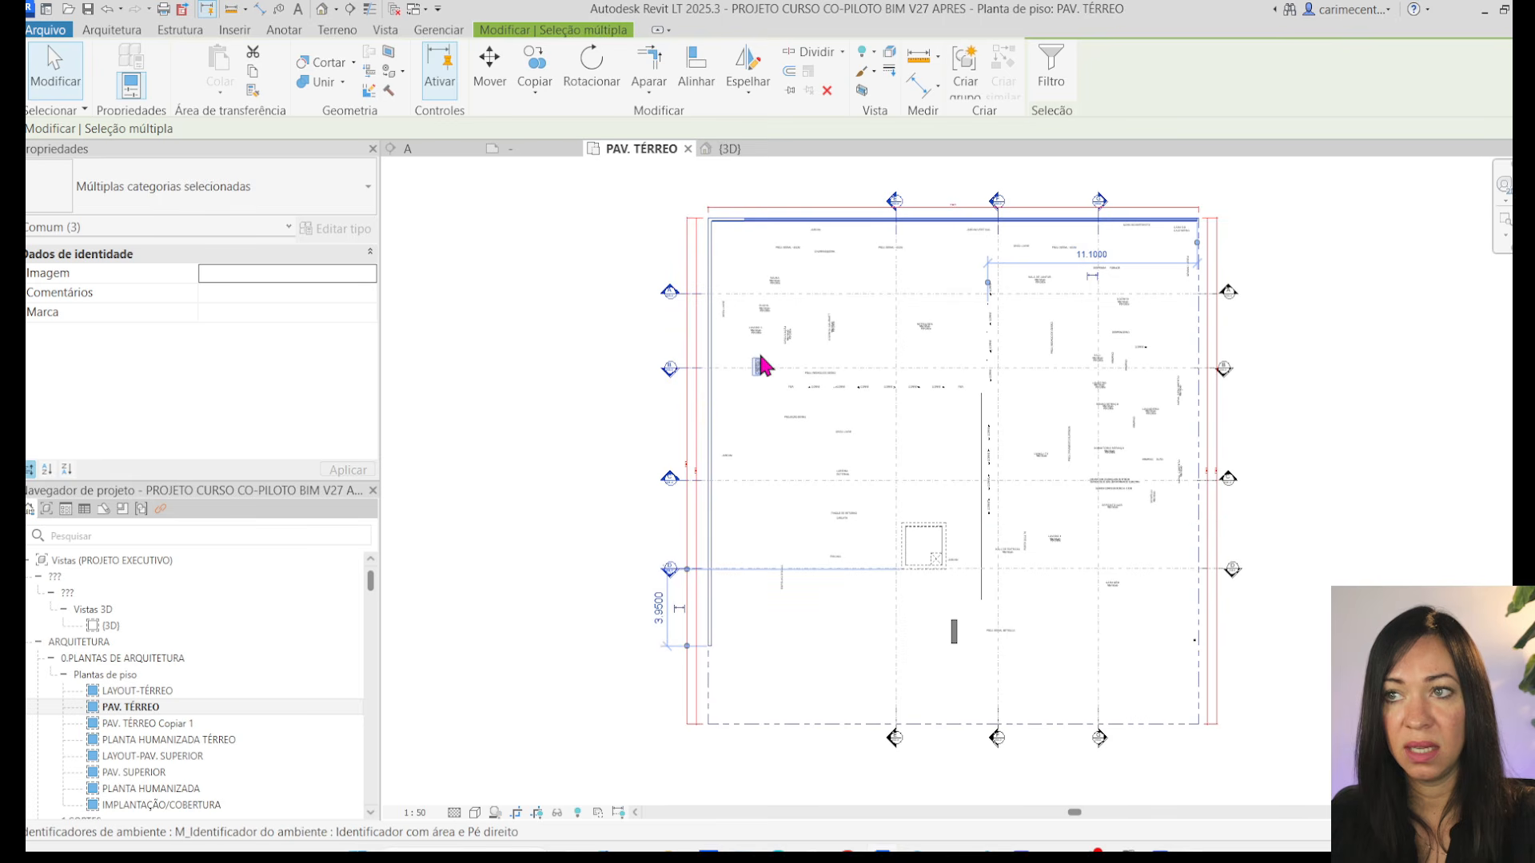
key("Delete")
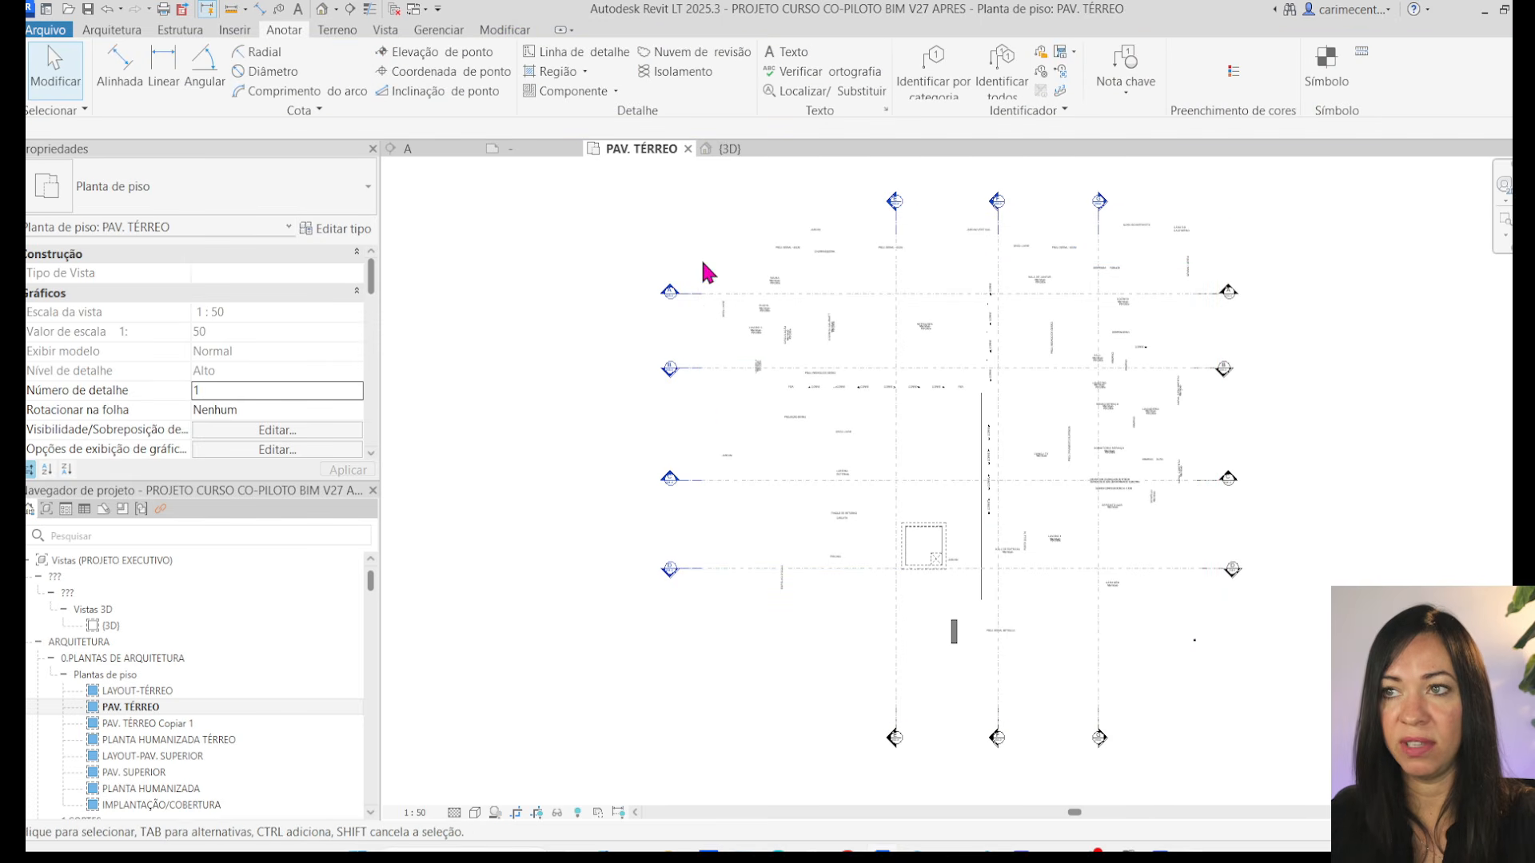
- Select all room instances visible in the PAV. TÉRREO plan and delete them
left_click_drag(689, 204, 1062, 589)
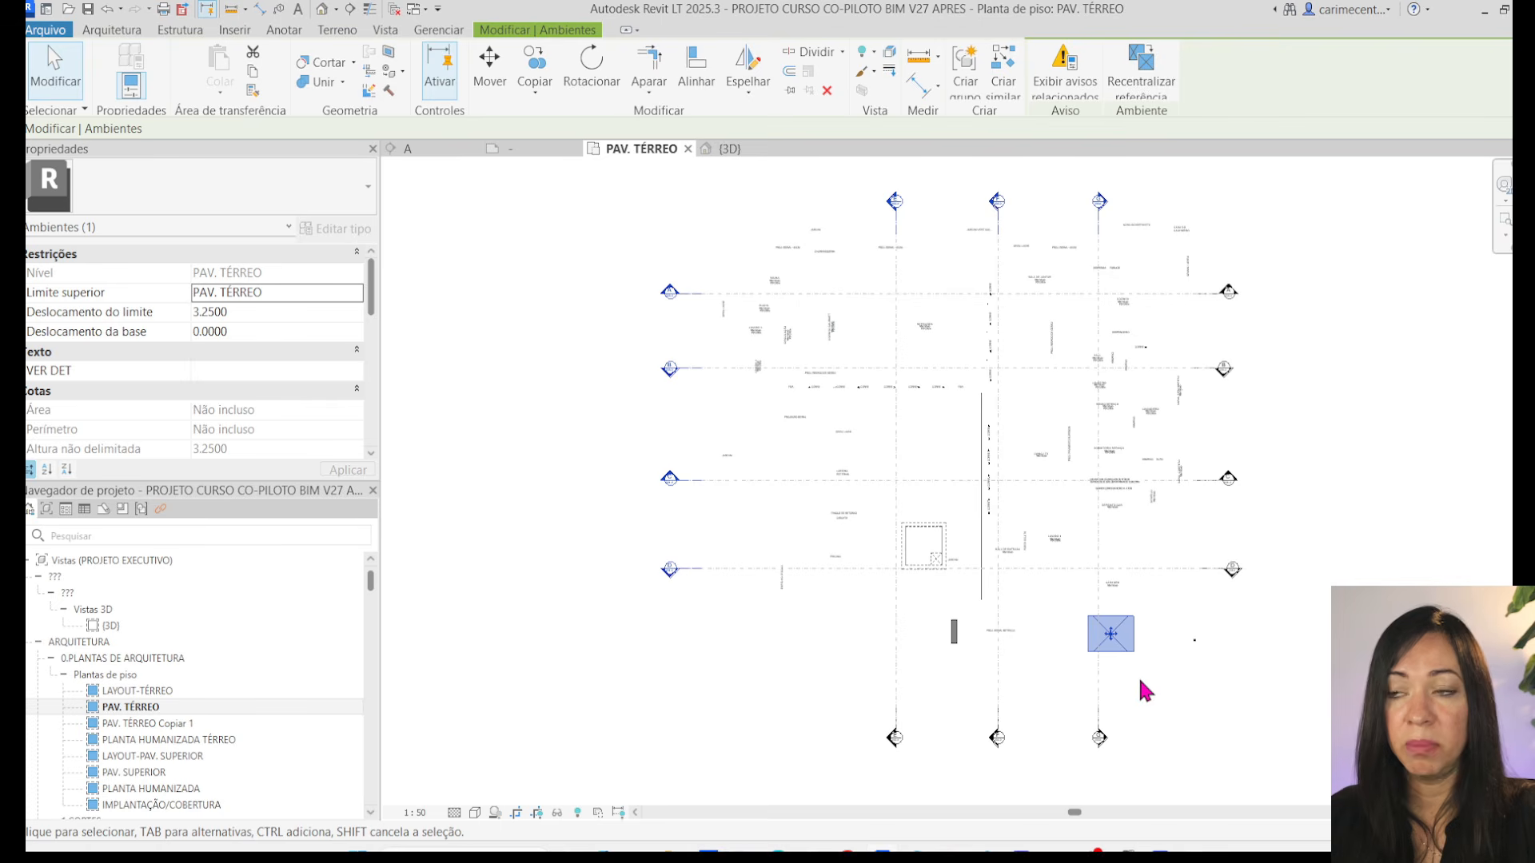
right_click(1126, 637)
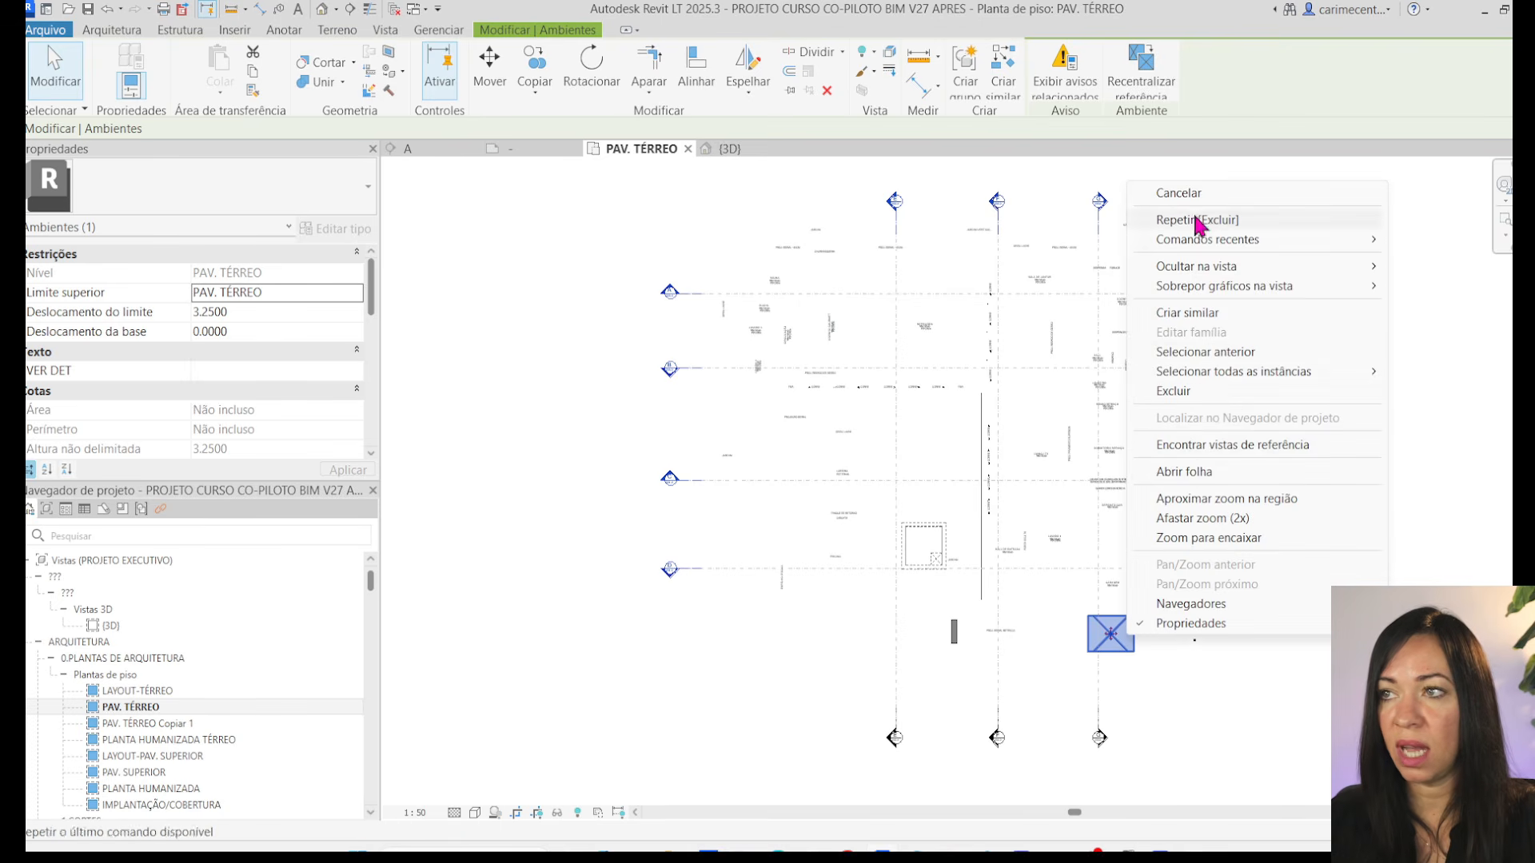
mouse_move(1243, 372)
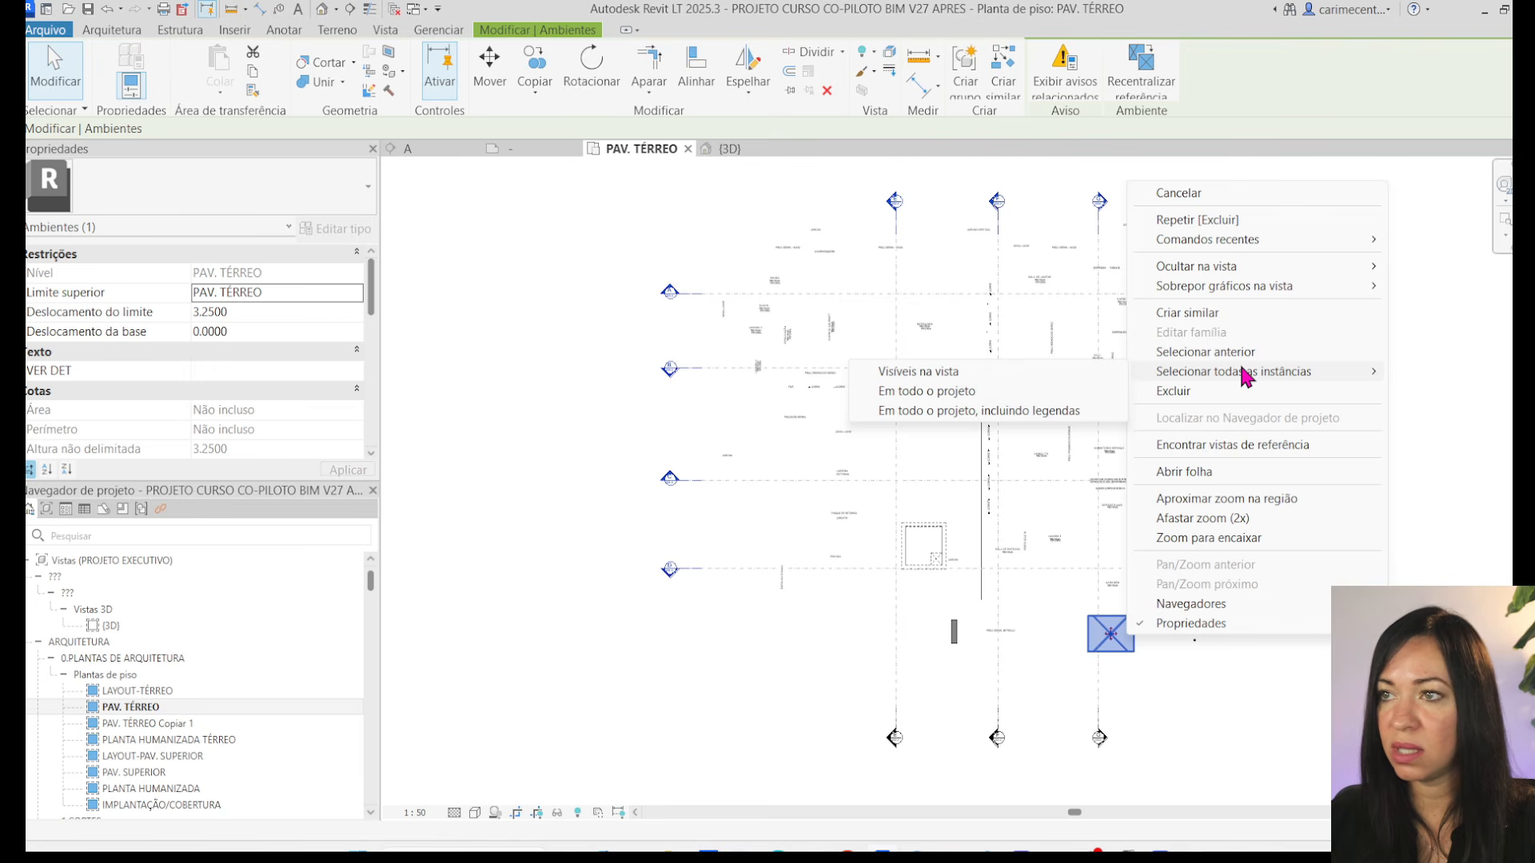
left_click(1017, 375)
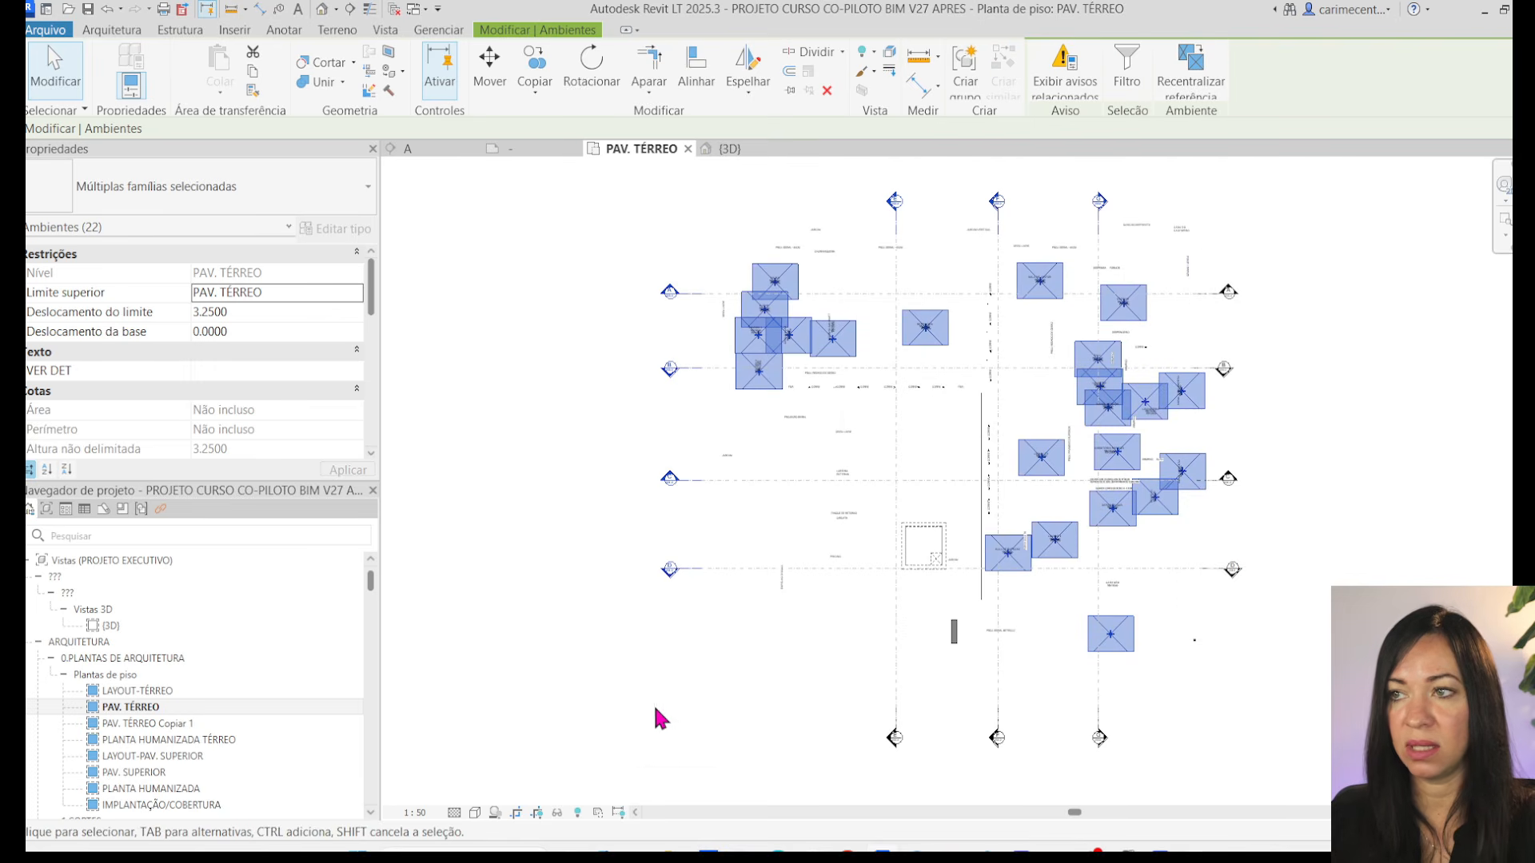
key("Delete")
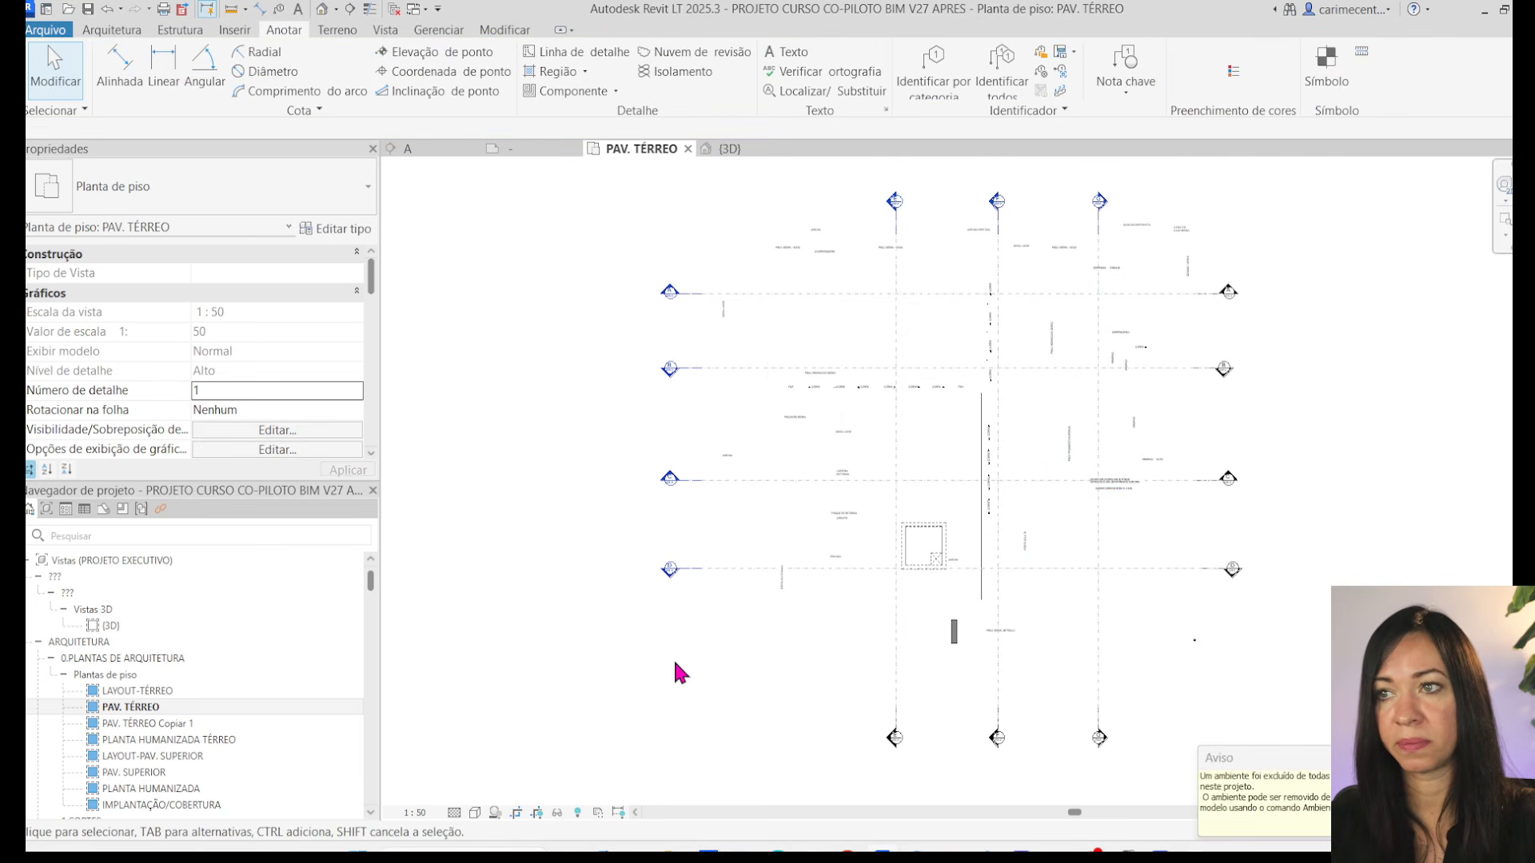
- Select all 2.0 mm Arial text notes visible in the PAV. TÉRREO plan and delete them
left_click(852, 436)
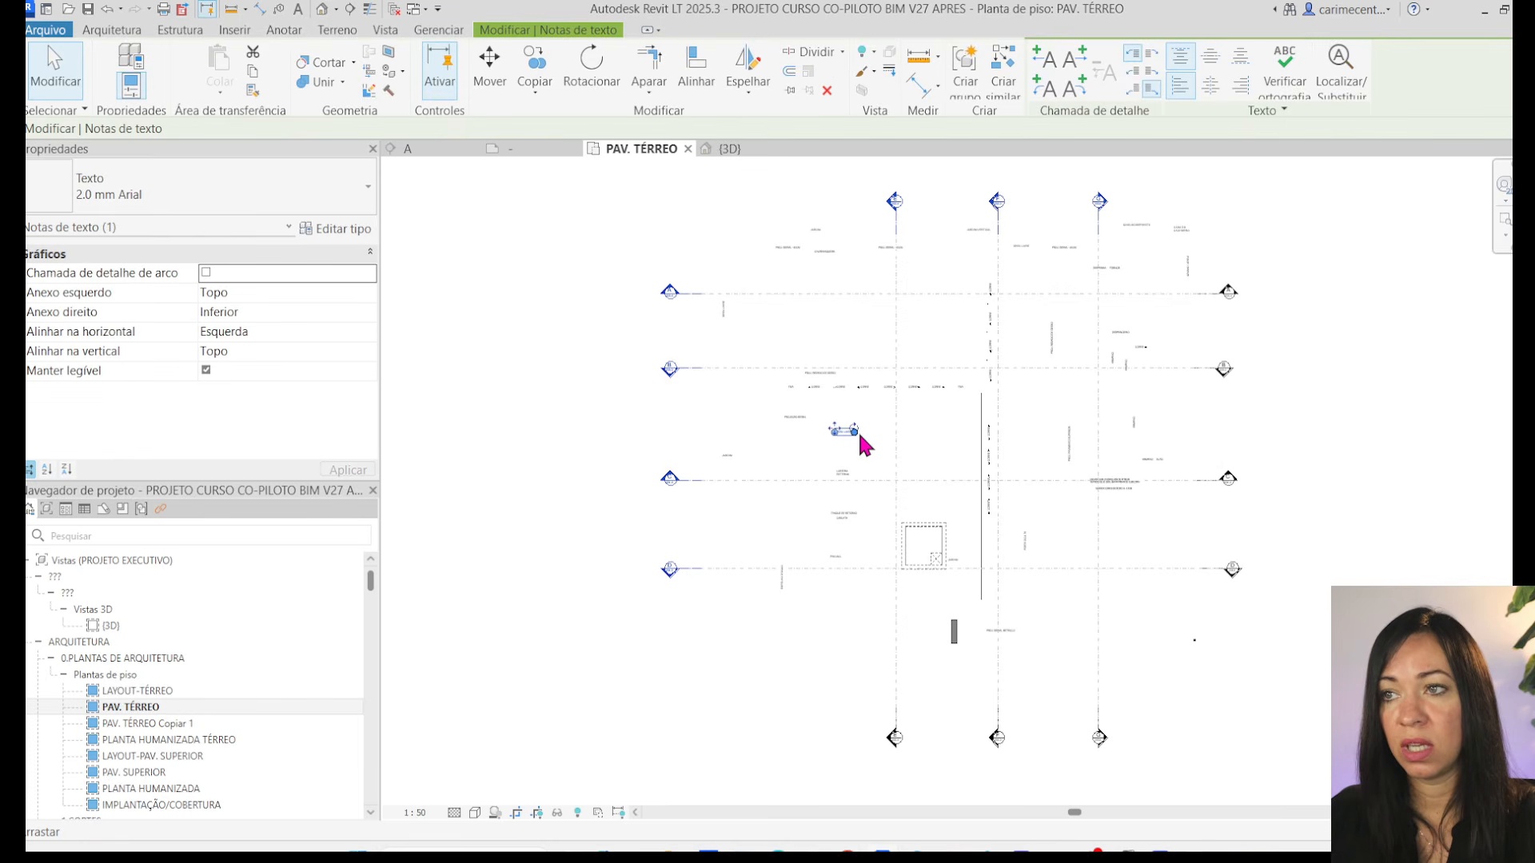
right_click(853, 436)
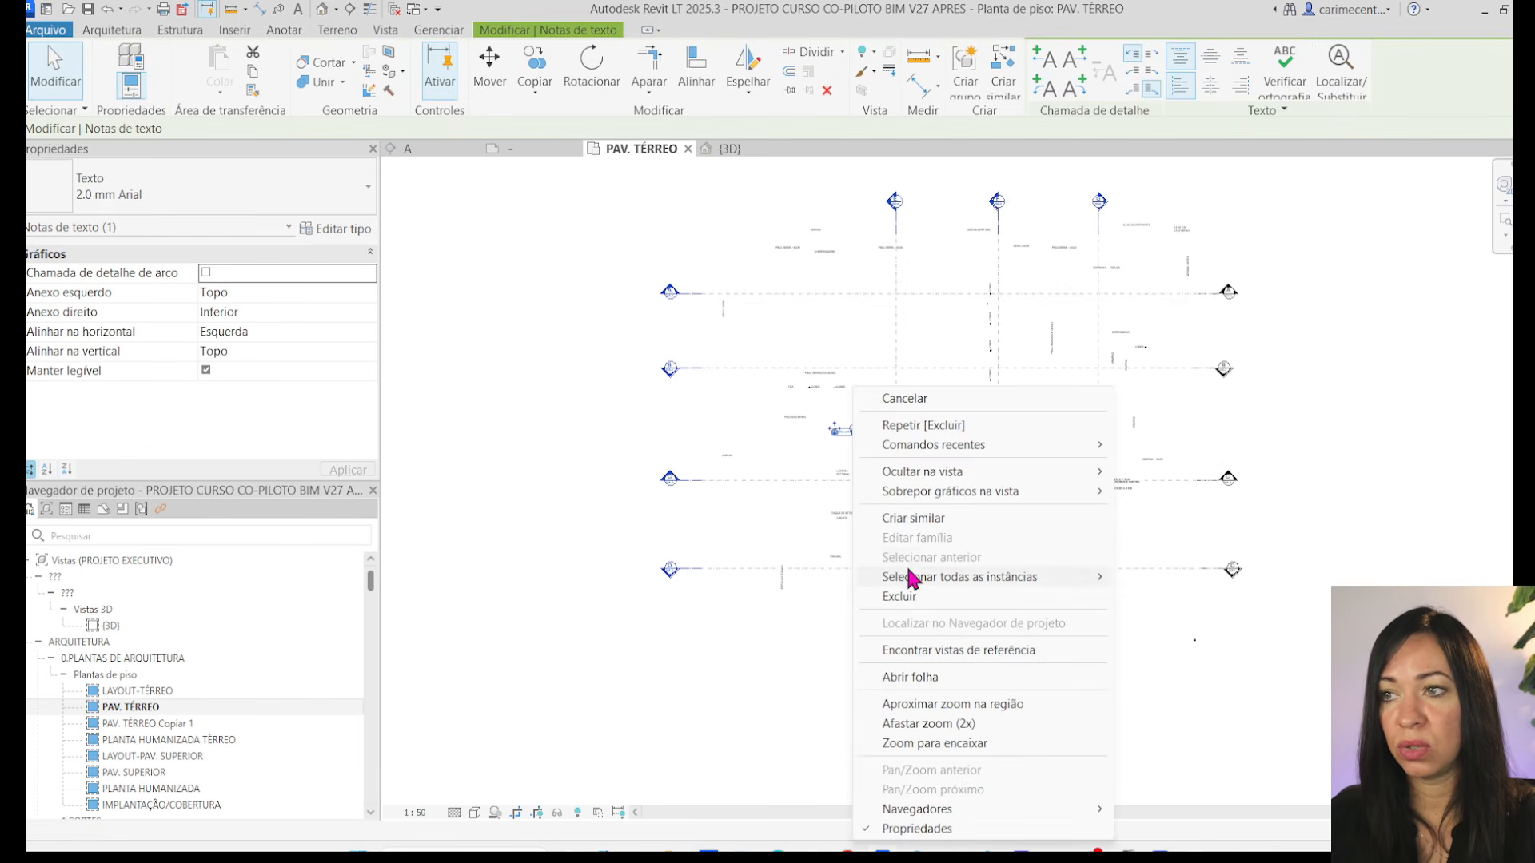
mouse_move(946, 580)
left_click(1180, 577)
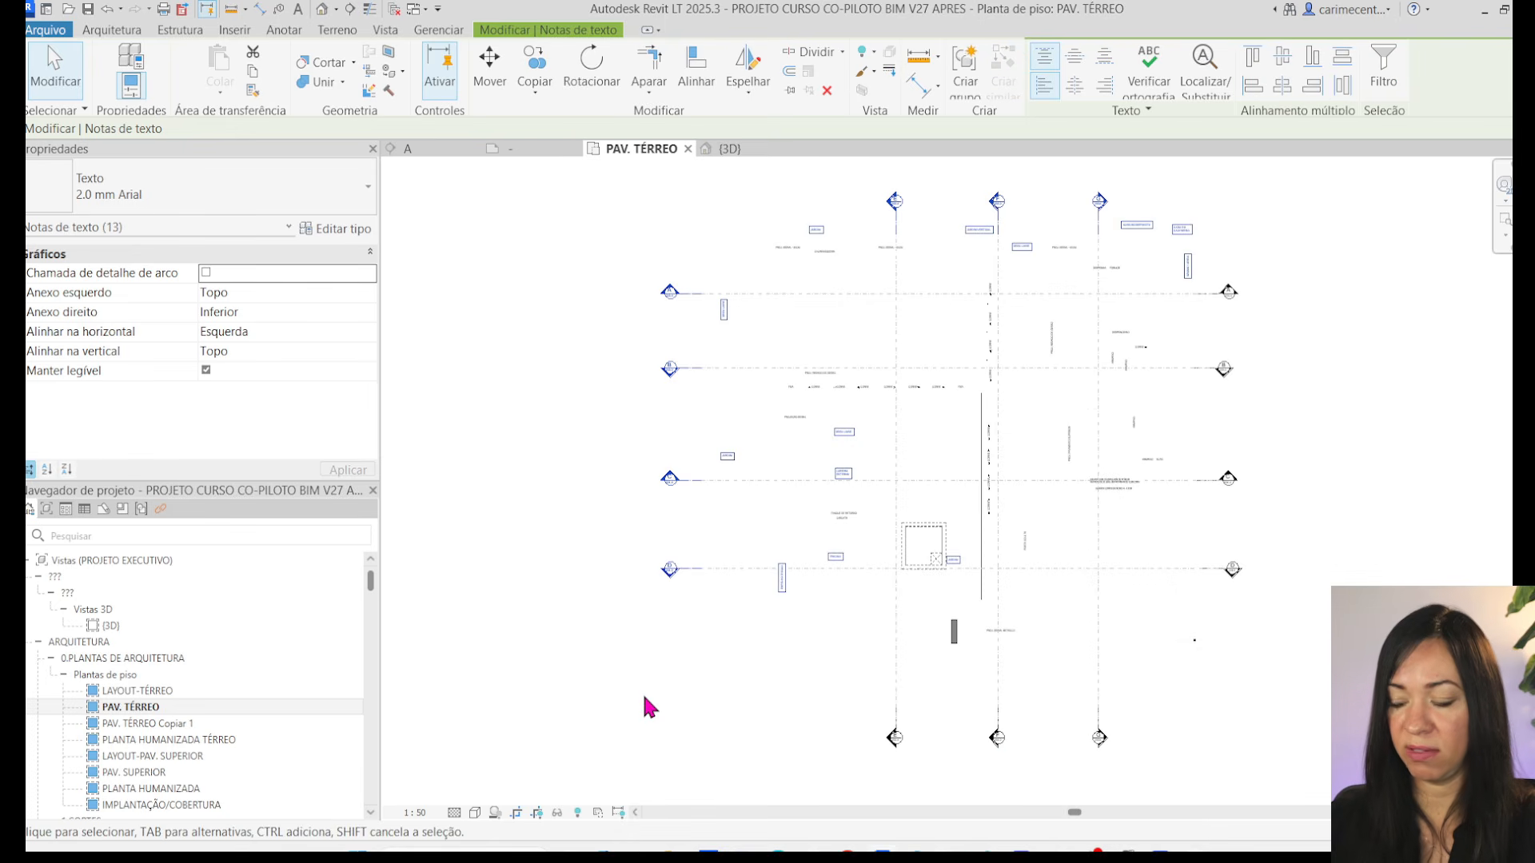
key("Delete")
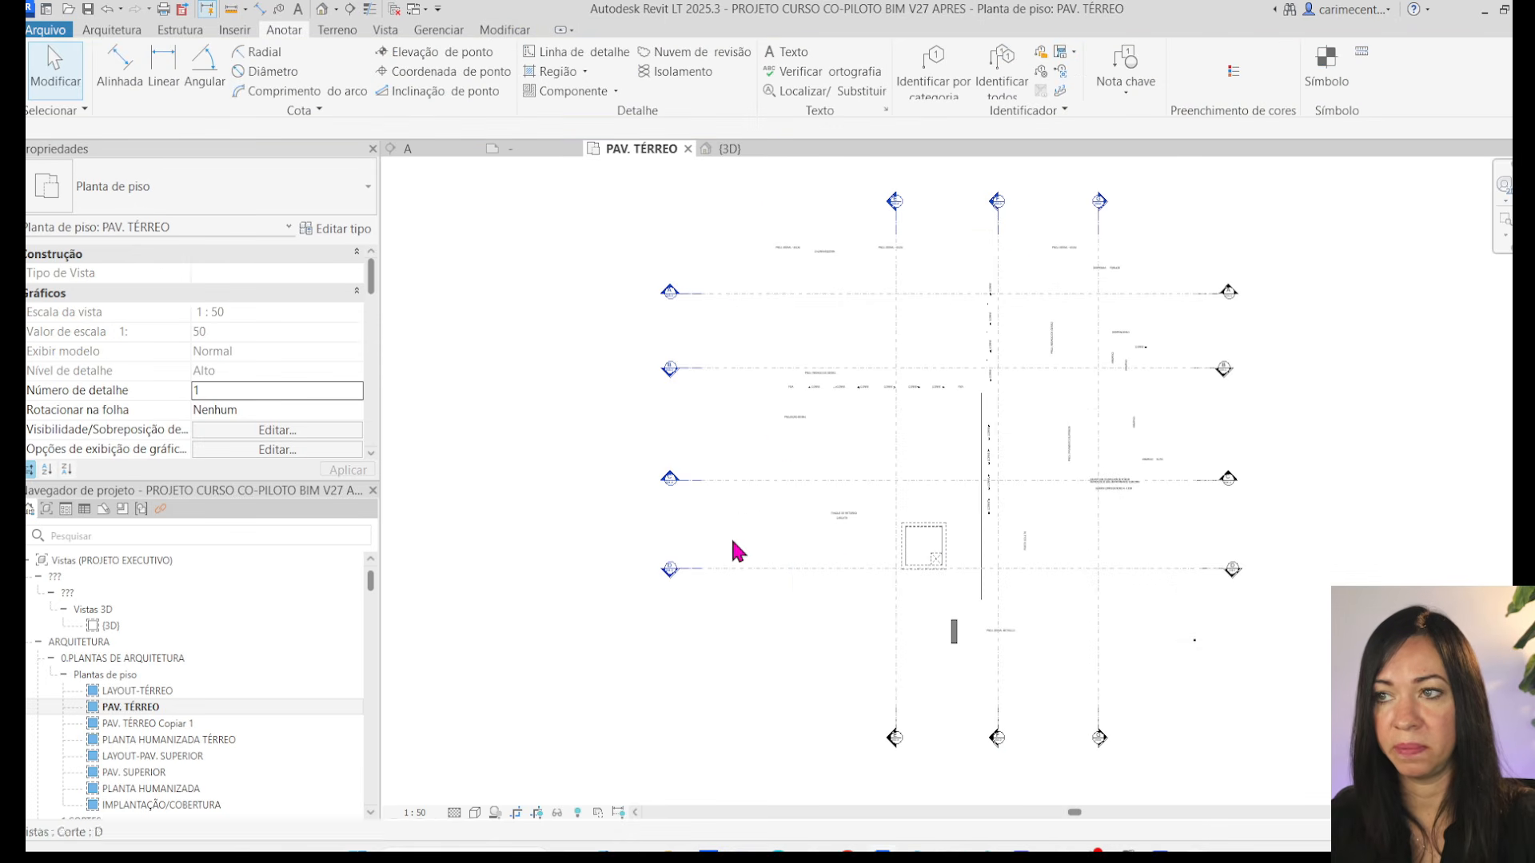
- Select all remaining tags, detail items and annotations between the section lines and delete them, keeping the section marks
mouse_move(735, 218)
left_mouse_down()
mouse_move(825, 353)
mouse_move(1024, 549)
mouse_move(1174, 643)
mouse_move(1209, 714)
left_mouse_up()
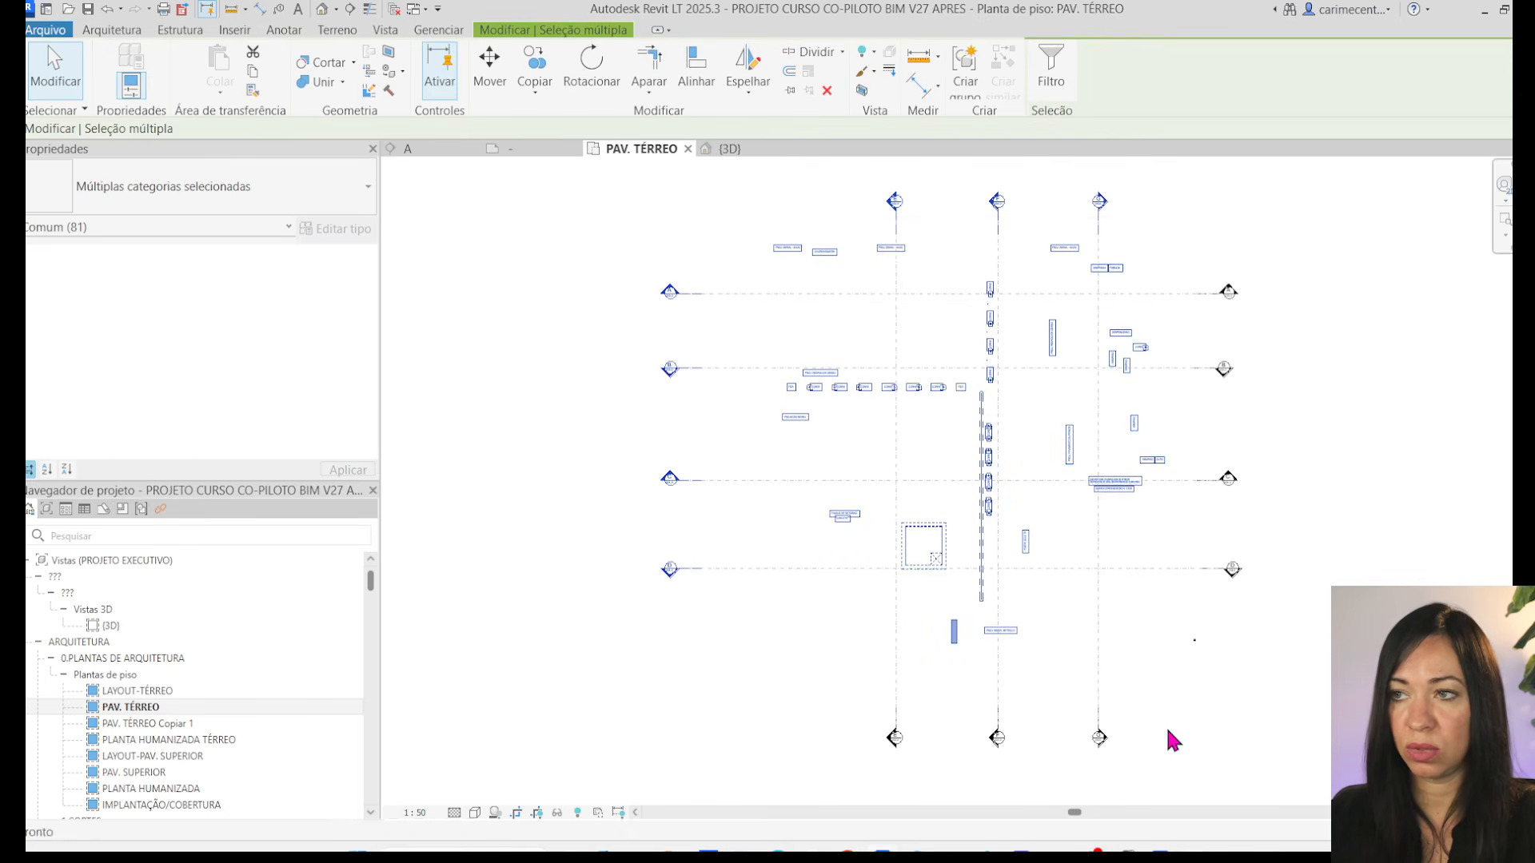
key("Delete")
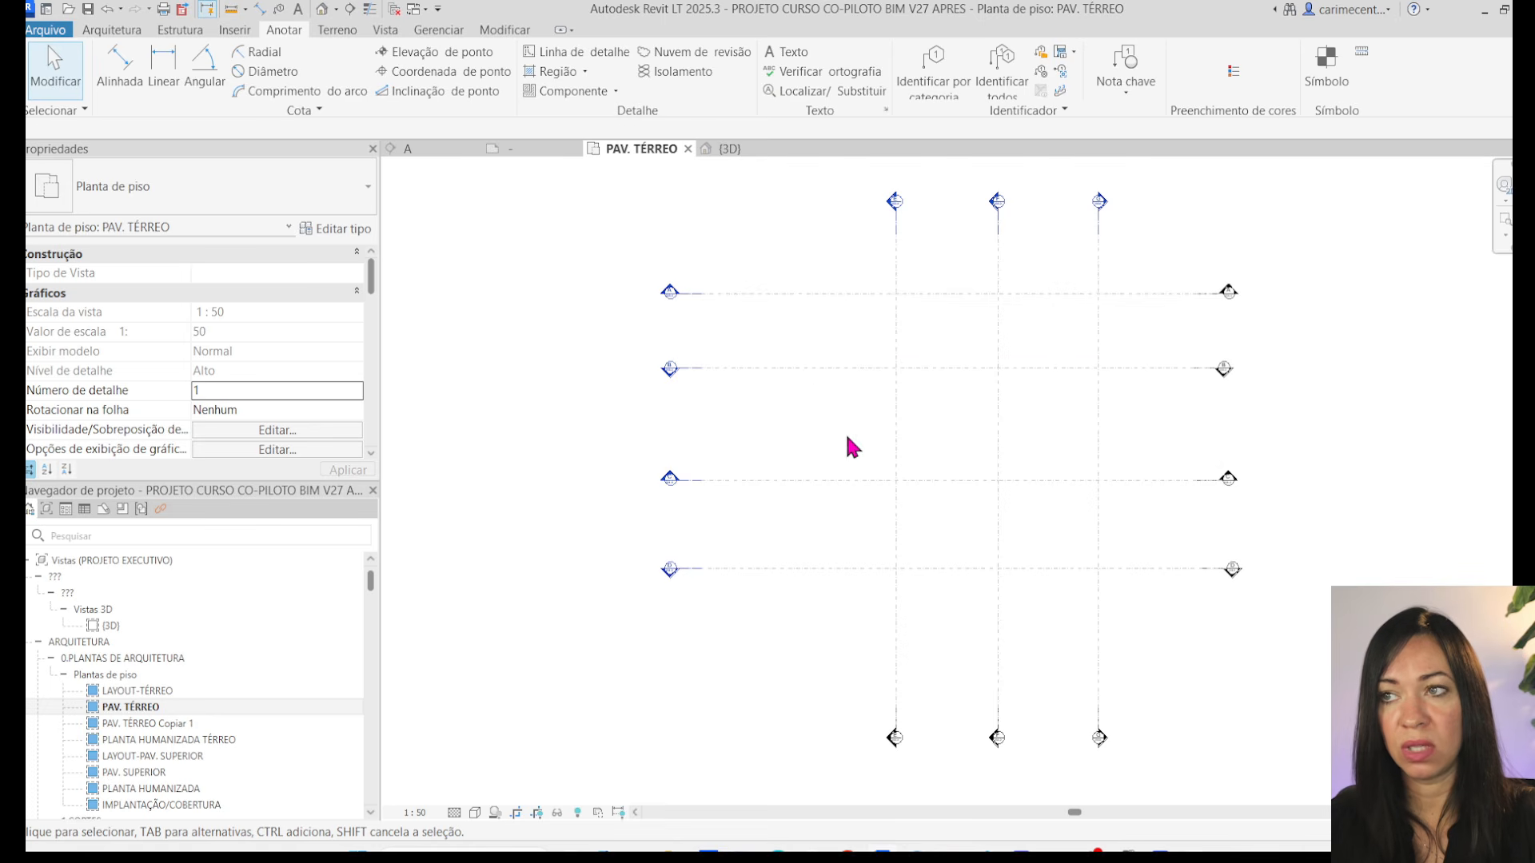
- Select all seven section marks in the PAV. TÉRREO plan and delete them together with their section views
left_click_drag(1163, 644, 841, 238)
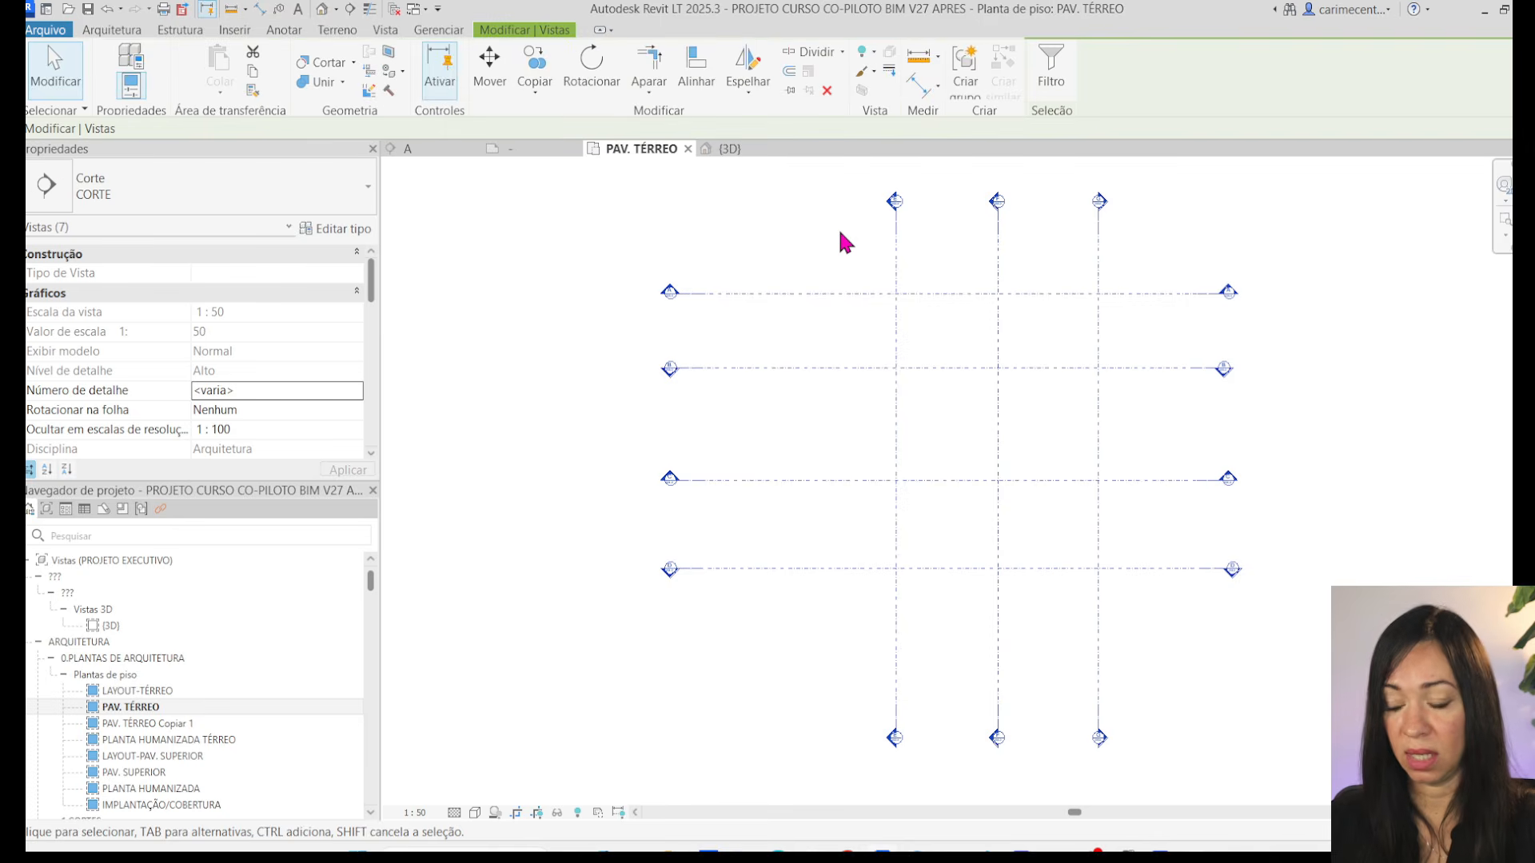
key("Delete")
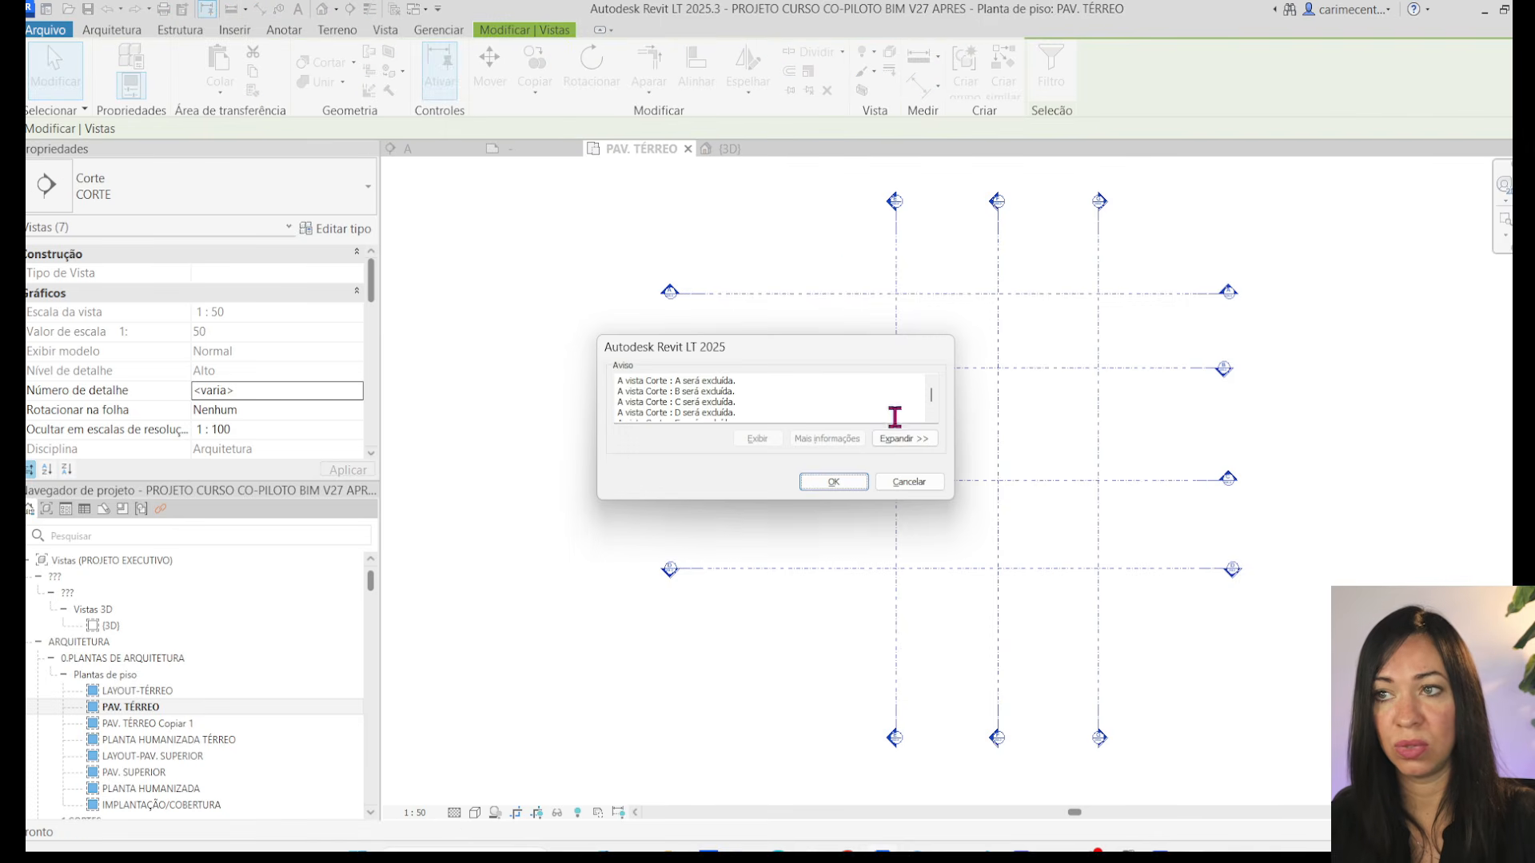
left_click(854, 480)
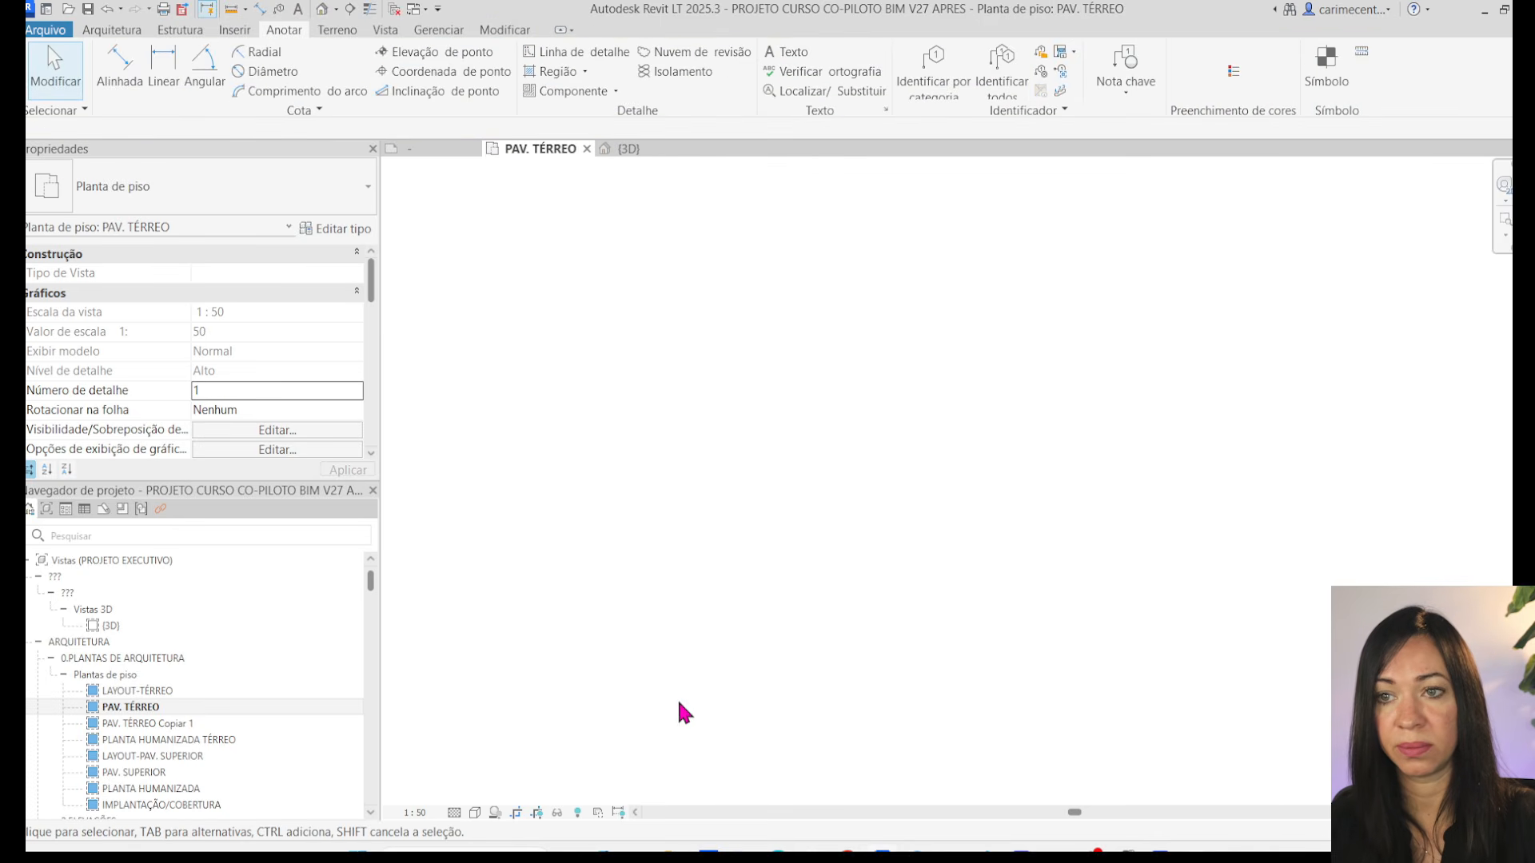
- Open the PAV. SUPERIOR floor plan and delete all of its remaining rooms, tags, texts and detail items
scroll(267, 712, "down", 5)
scroll(267, 712, "up", 5)
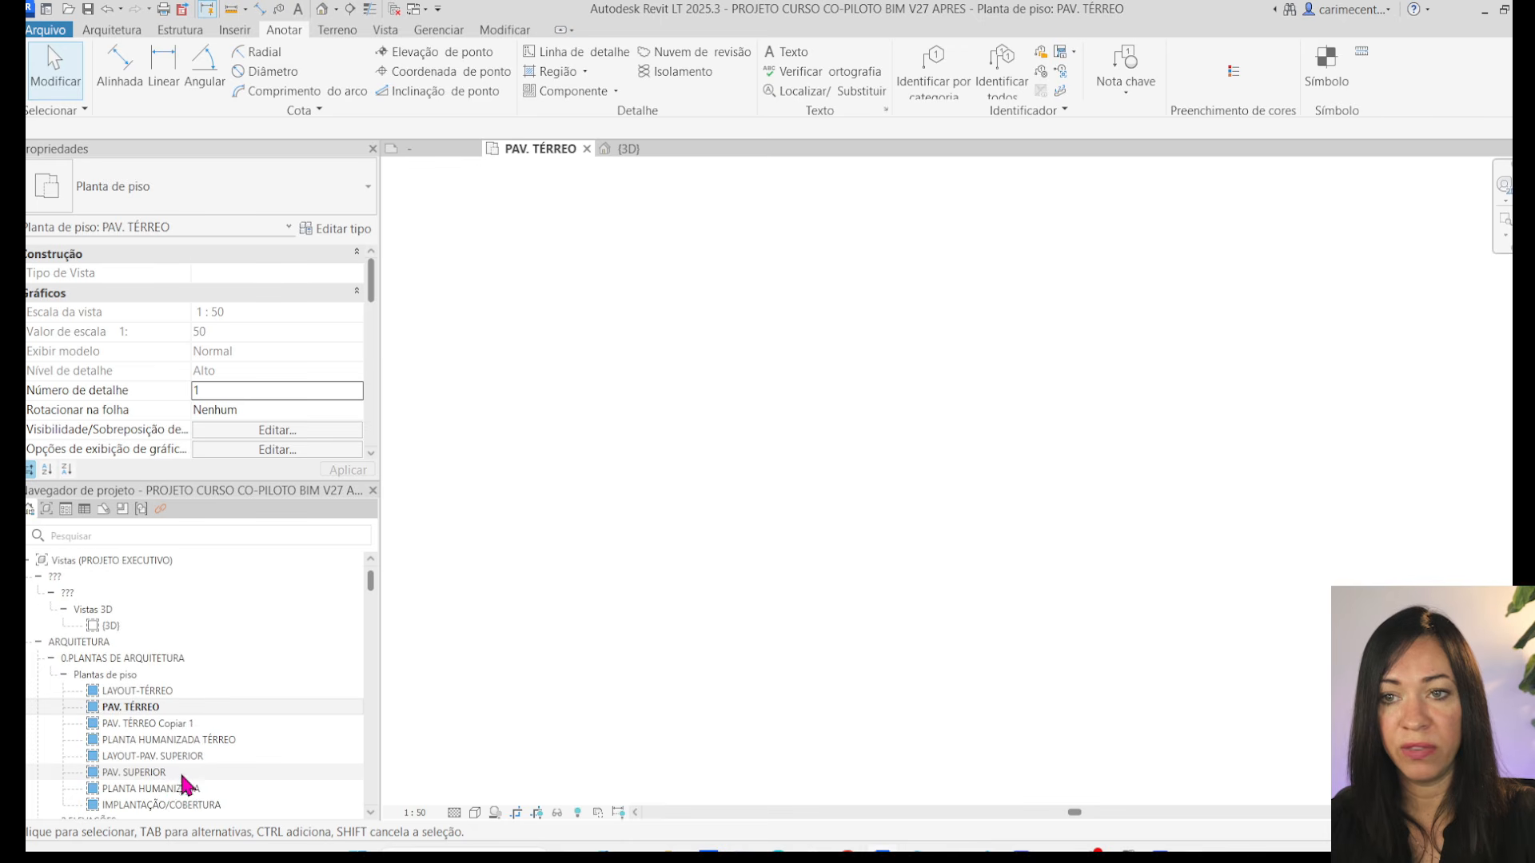
left_click(137, 774)
double_click(136, 776)
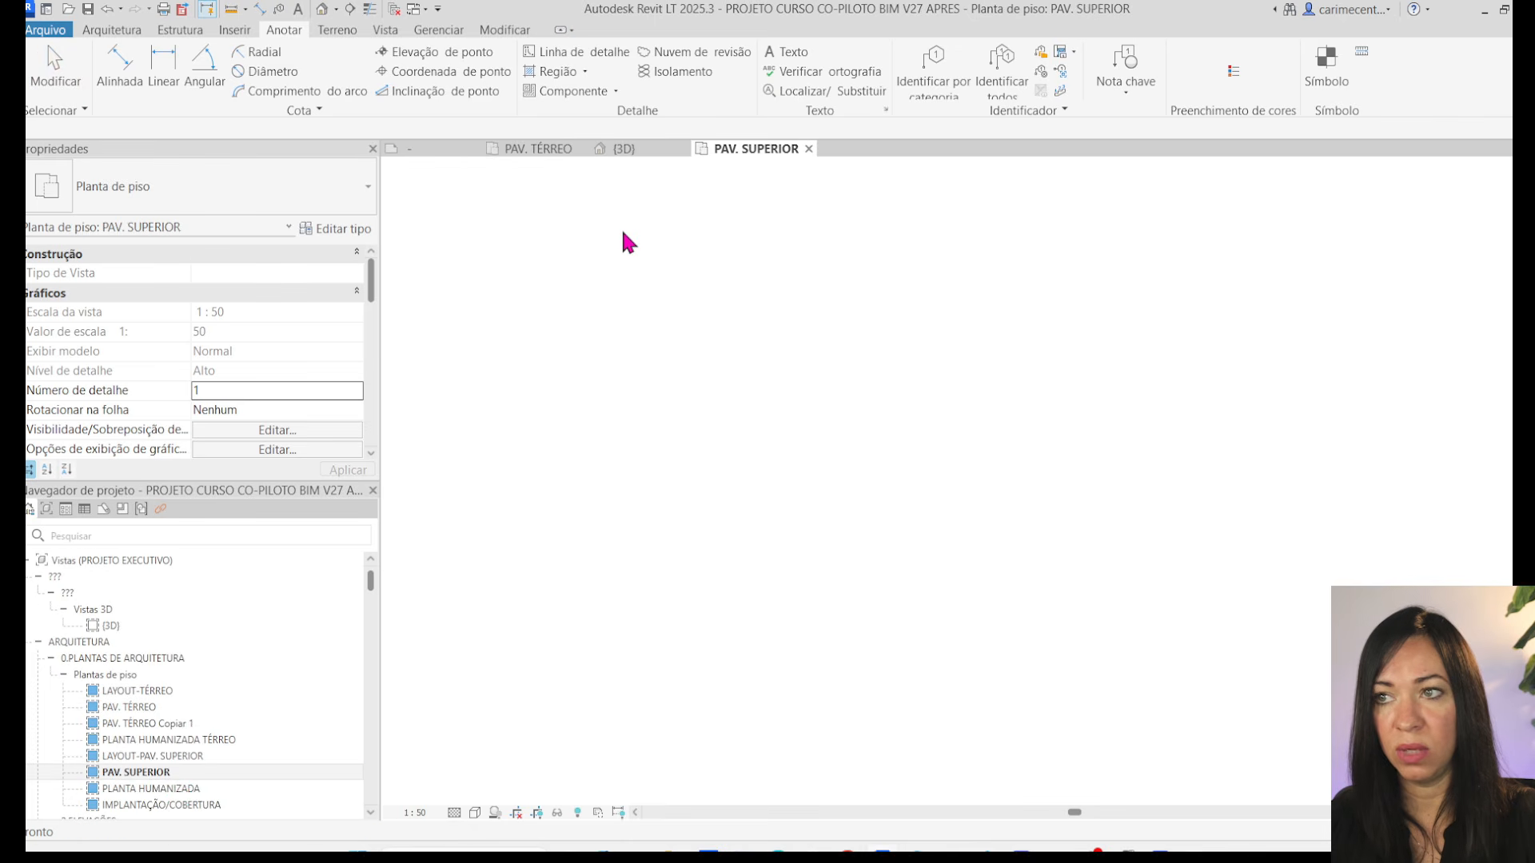
left_click_drag(662, 210, 1287, 750)
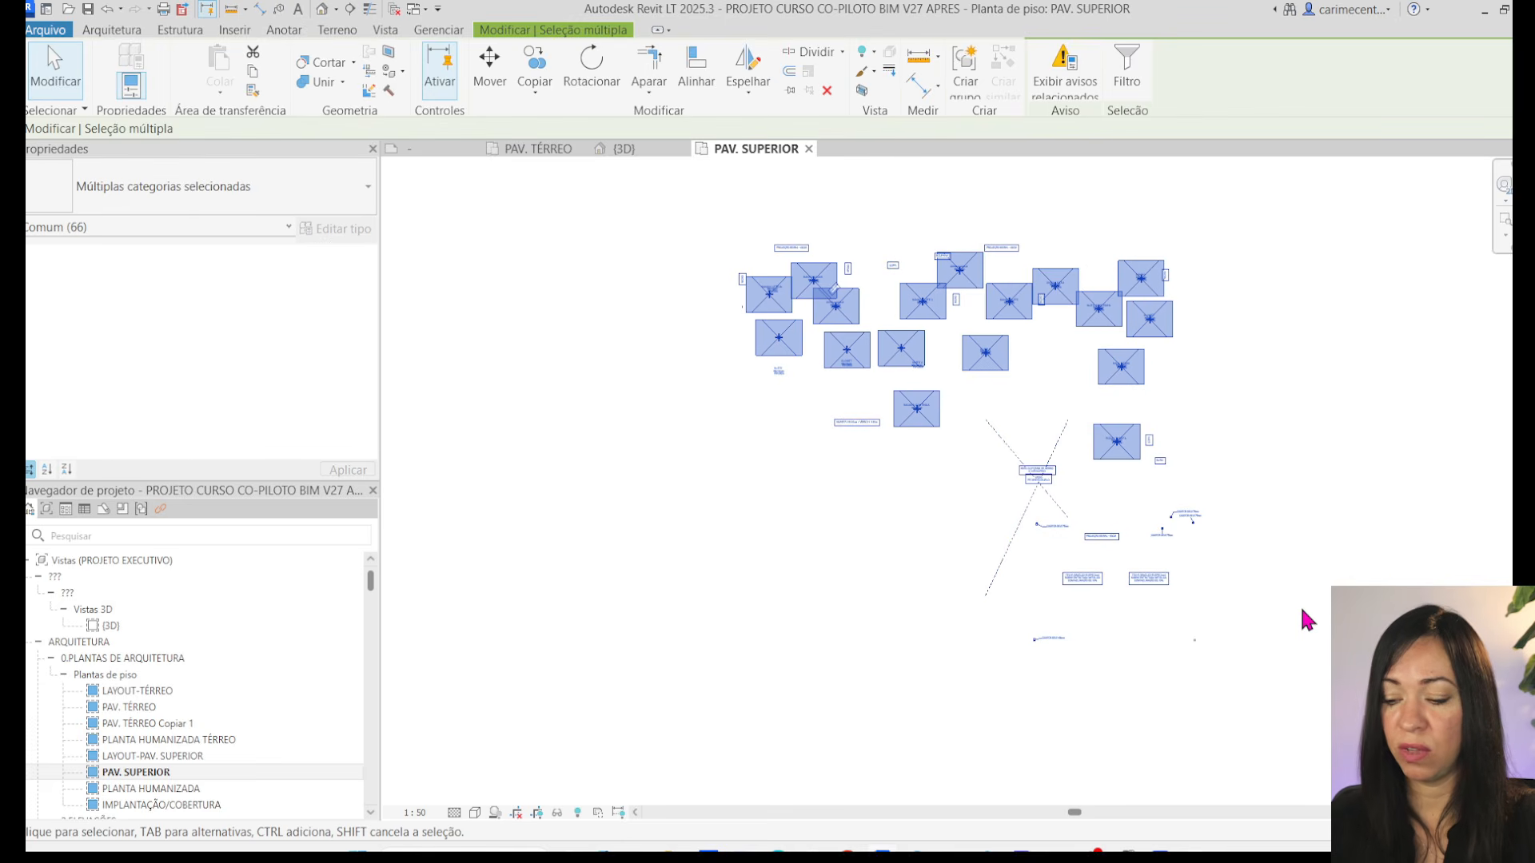
key("Delete")
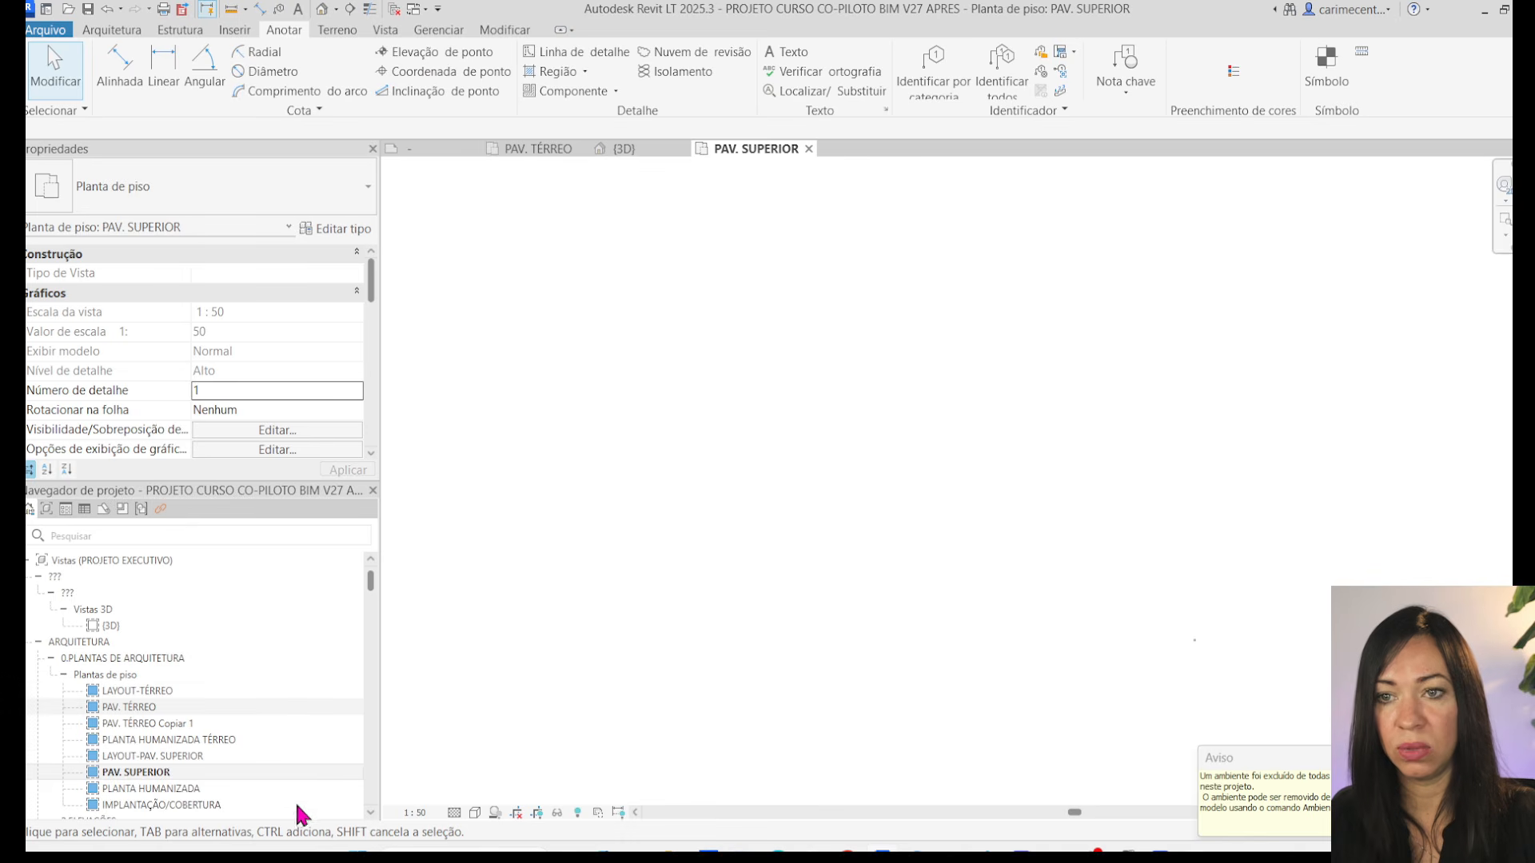
- Delete the duplicate floor plan view PAV. TÉRREO Copiar 1 from the project
scroll(261, 705, "down", 5)
scroll(101, 711, "up", 5)
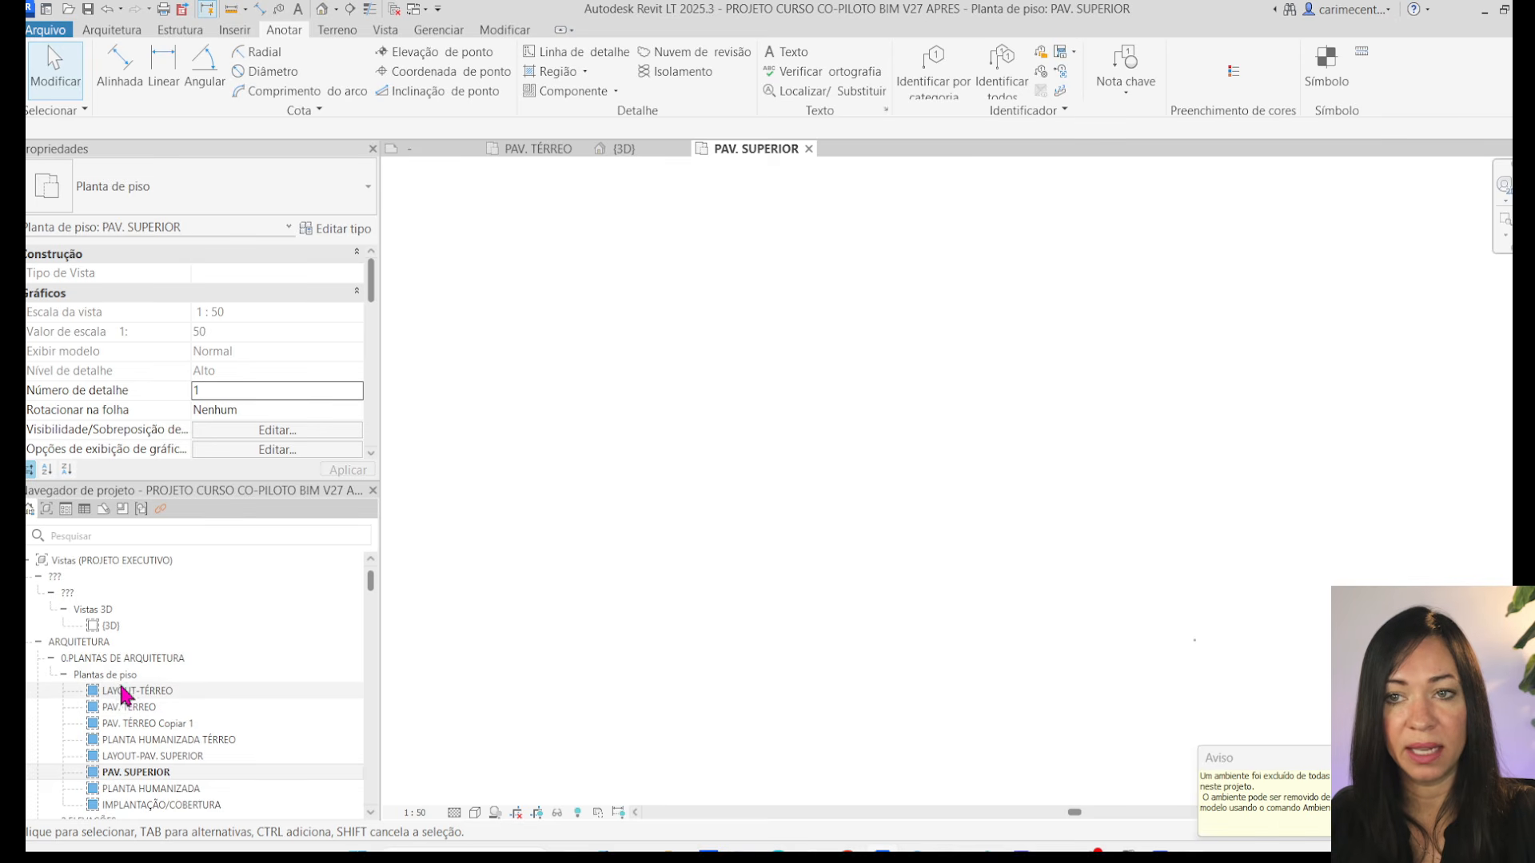
scroll(159, 790, "down", 5)
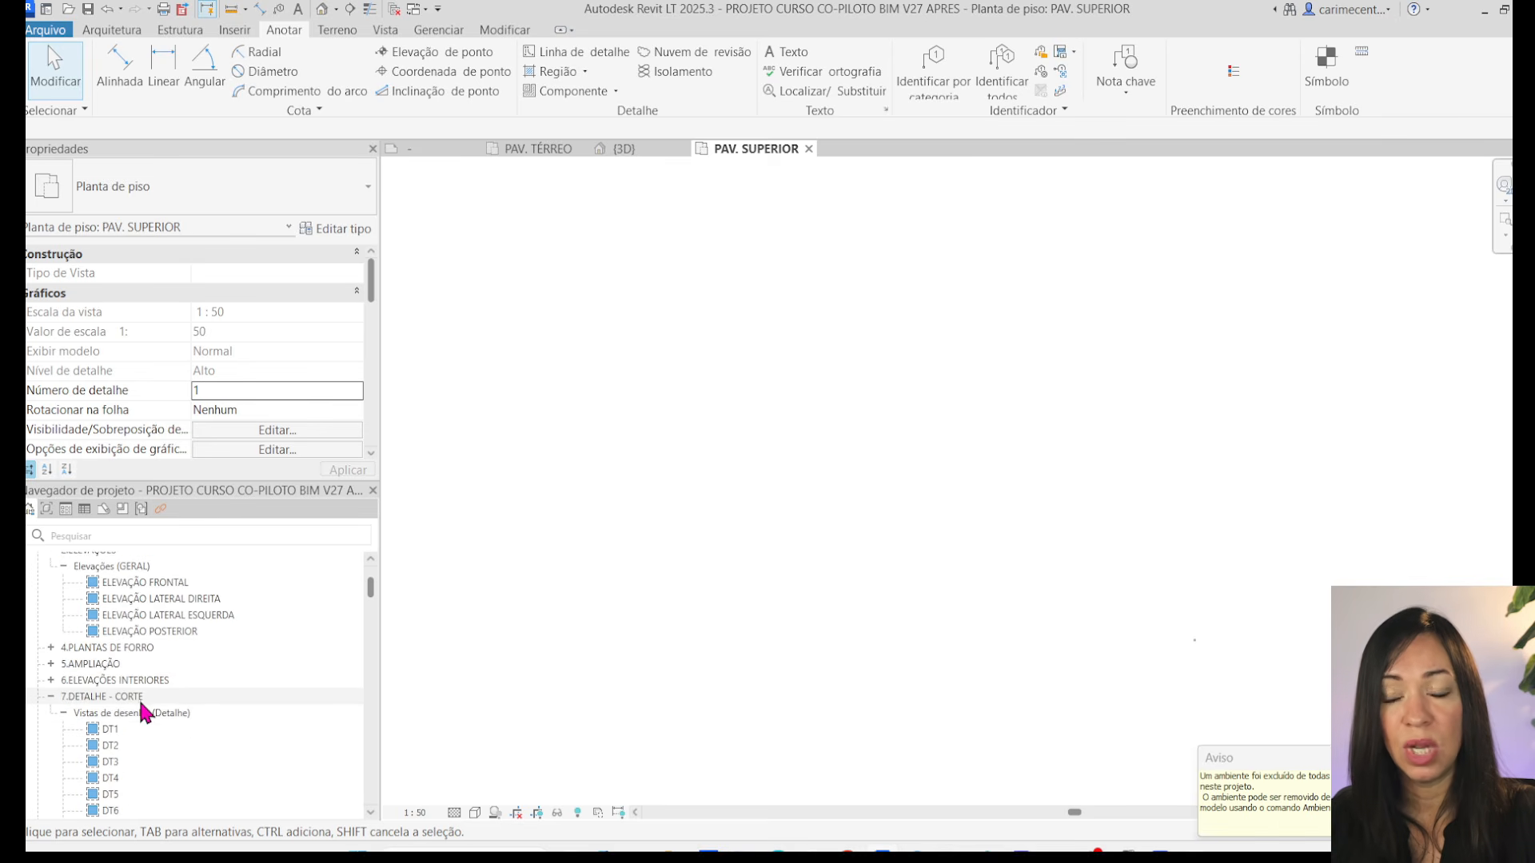
scroll(140, 702, "up", 5)
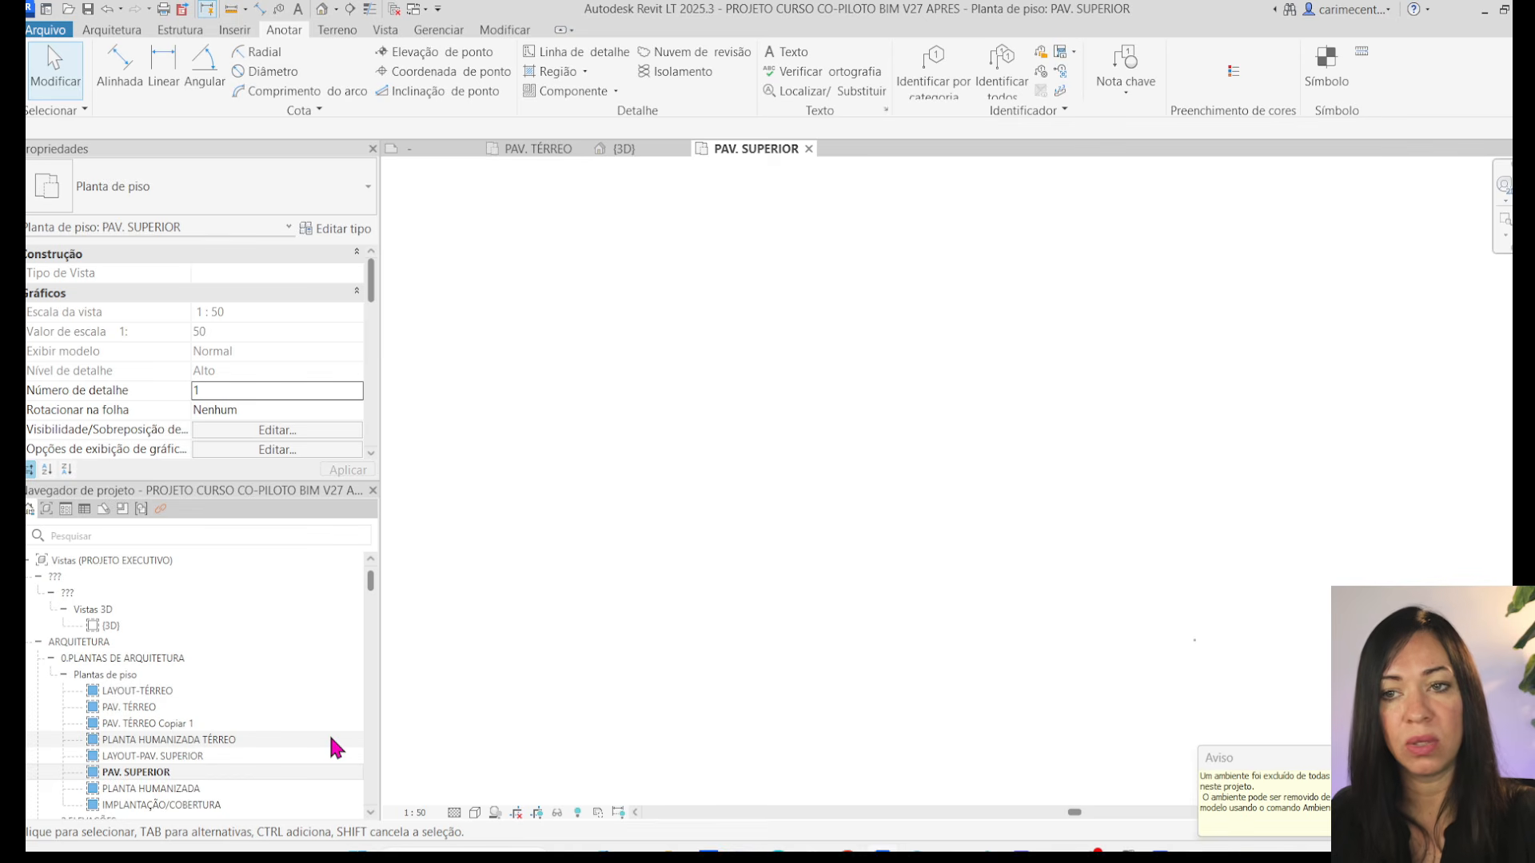
left_click(371, 813)
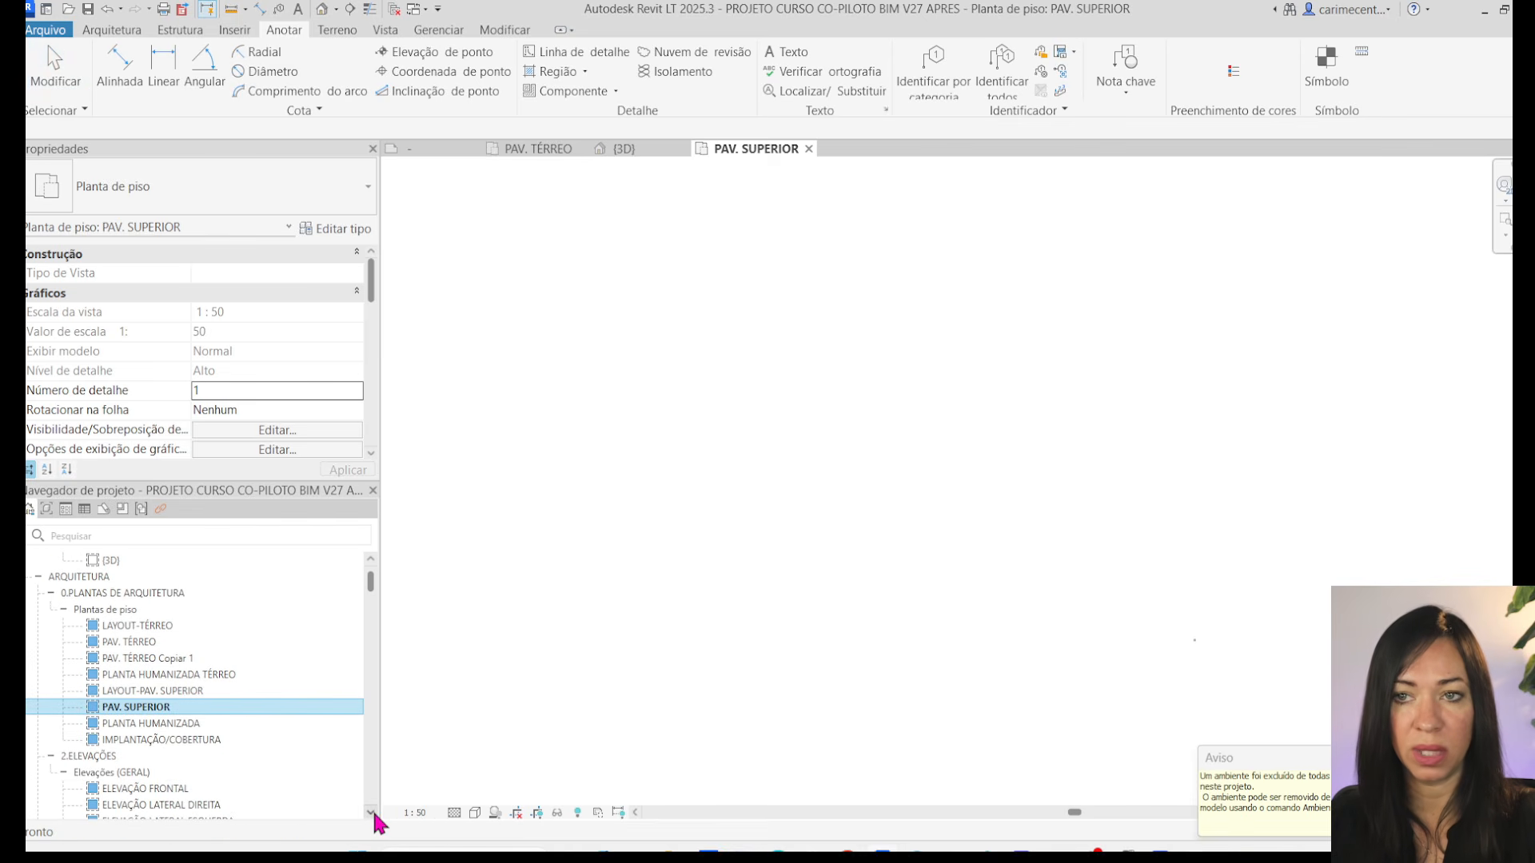
left_click(149, 628)
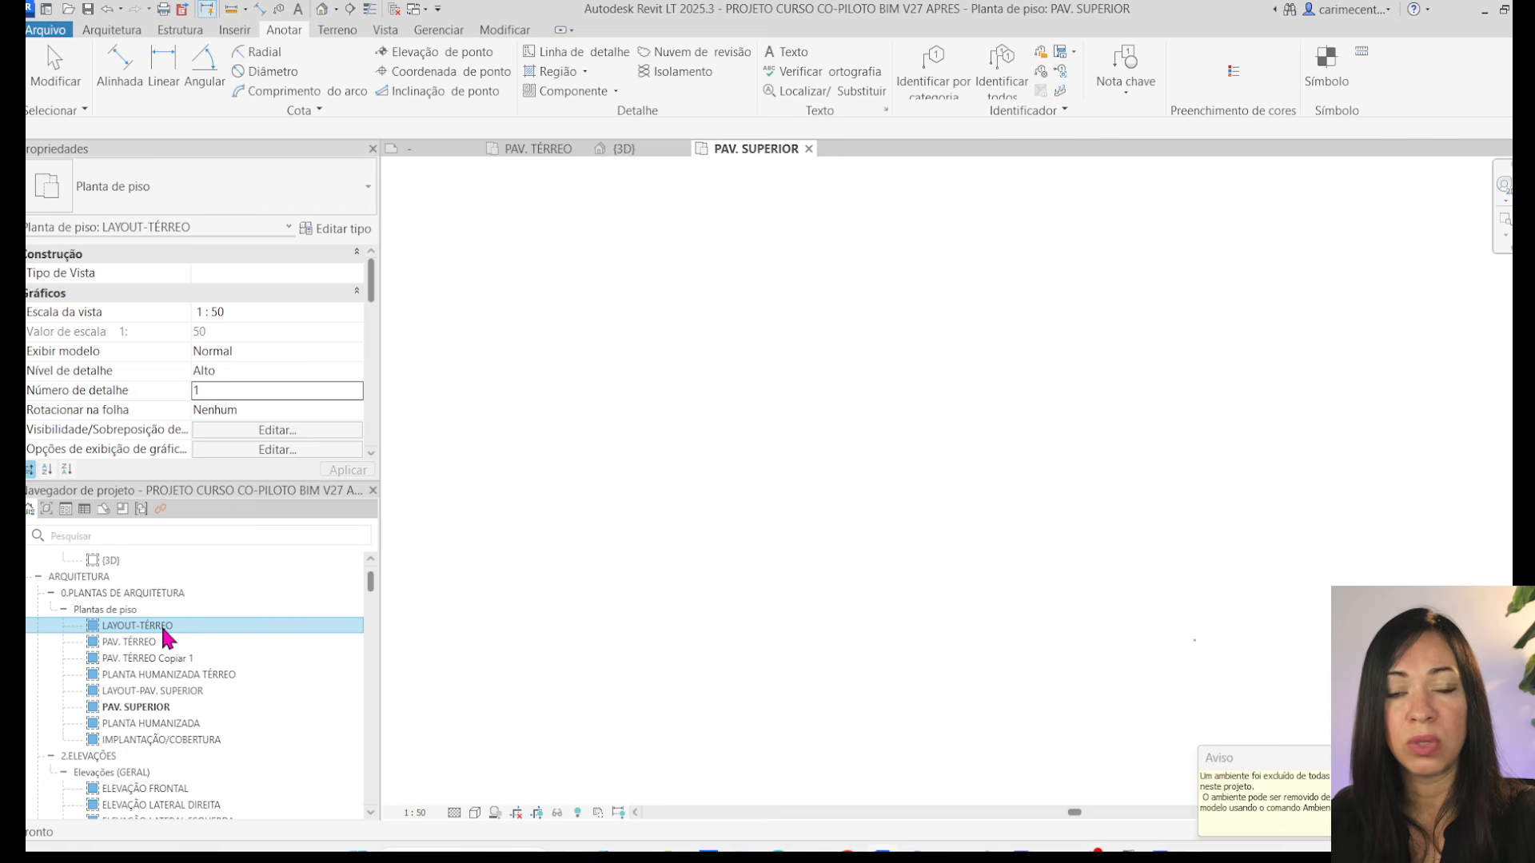
left_click(163, 660)
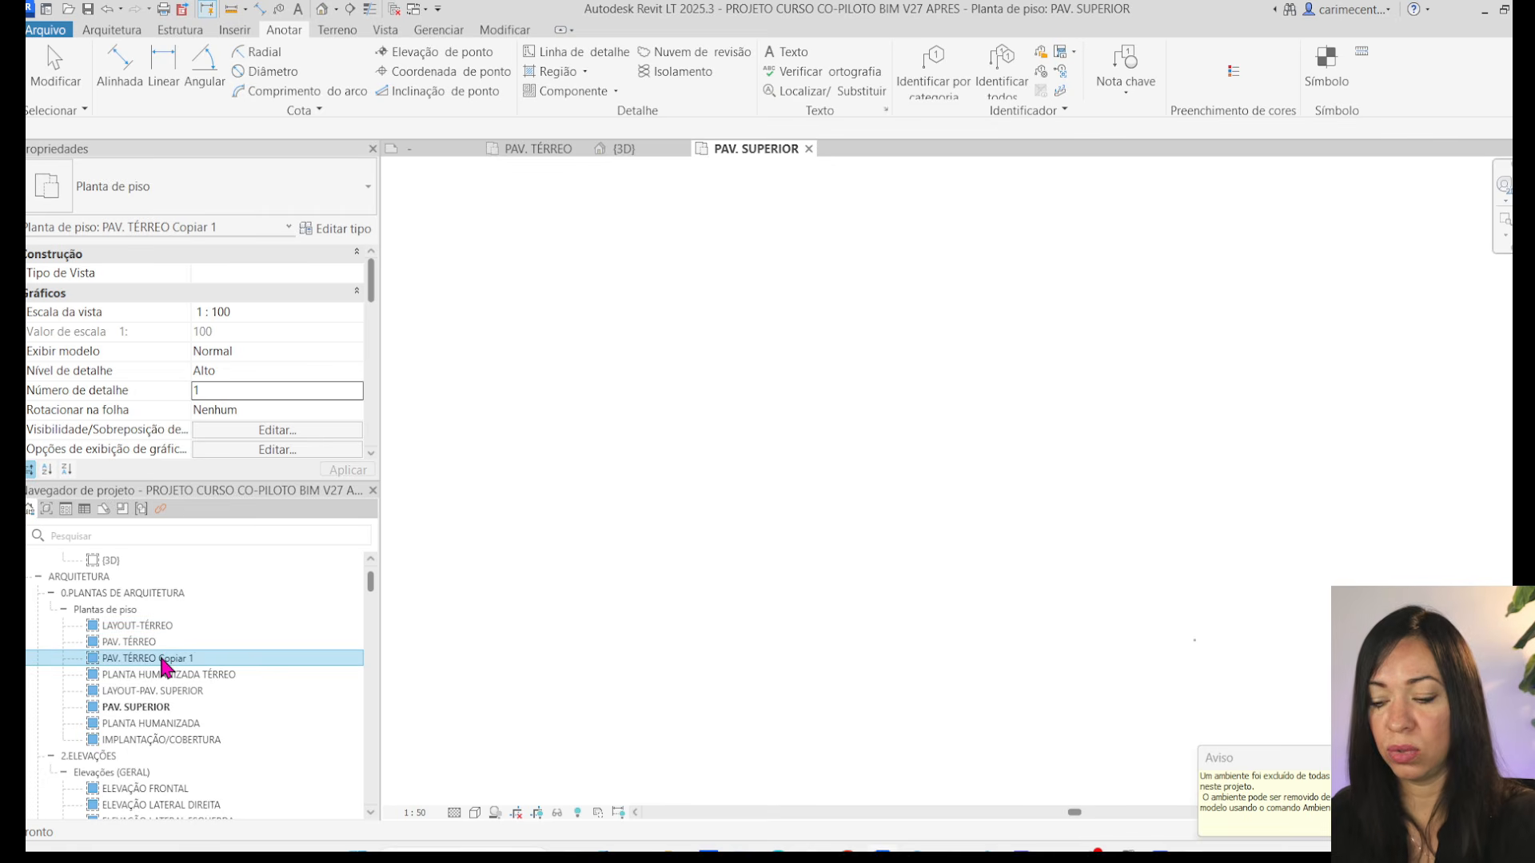
key("Delete")
left_click(165, 637)
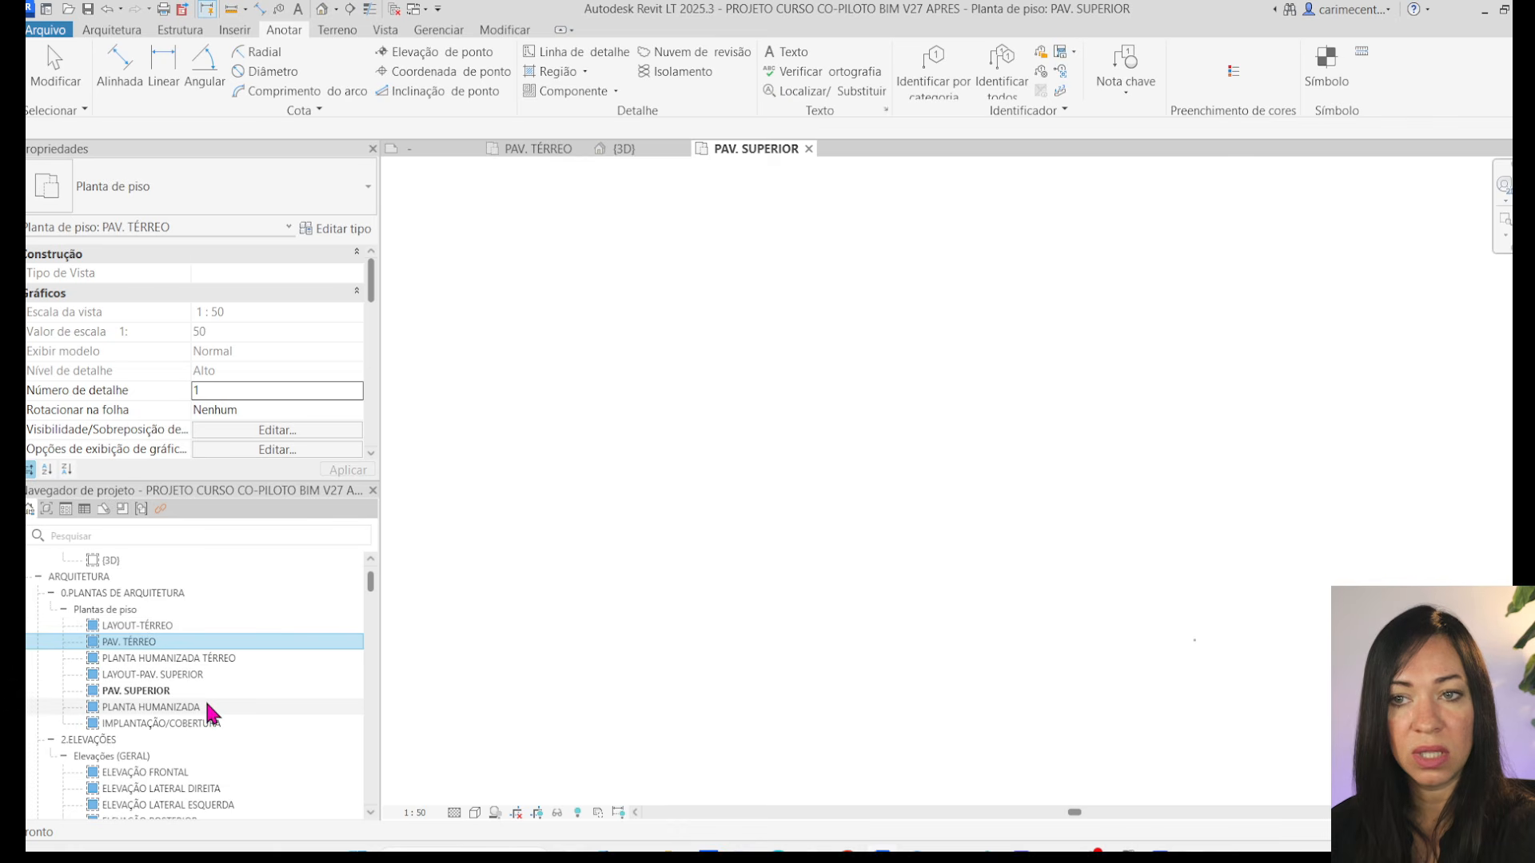
- Open the ELEVAÇÃO FRONTAL view and delete the grey filled region beneath the PAV. TÉRREO level line
scroll(204, 697, "down", 10)
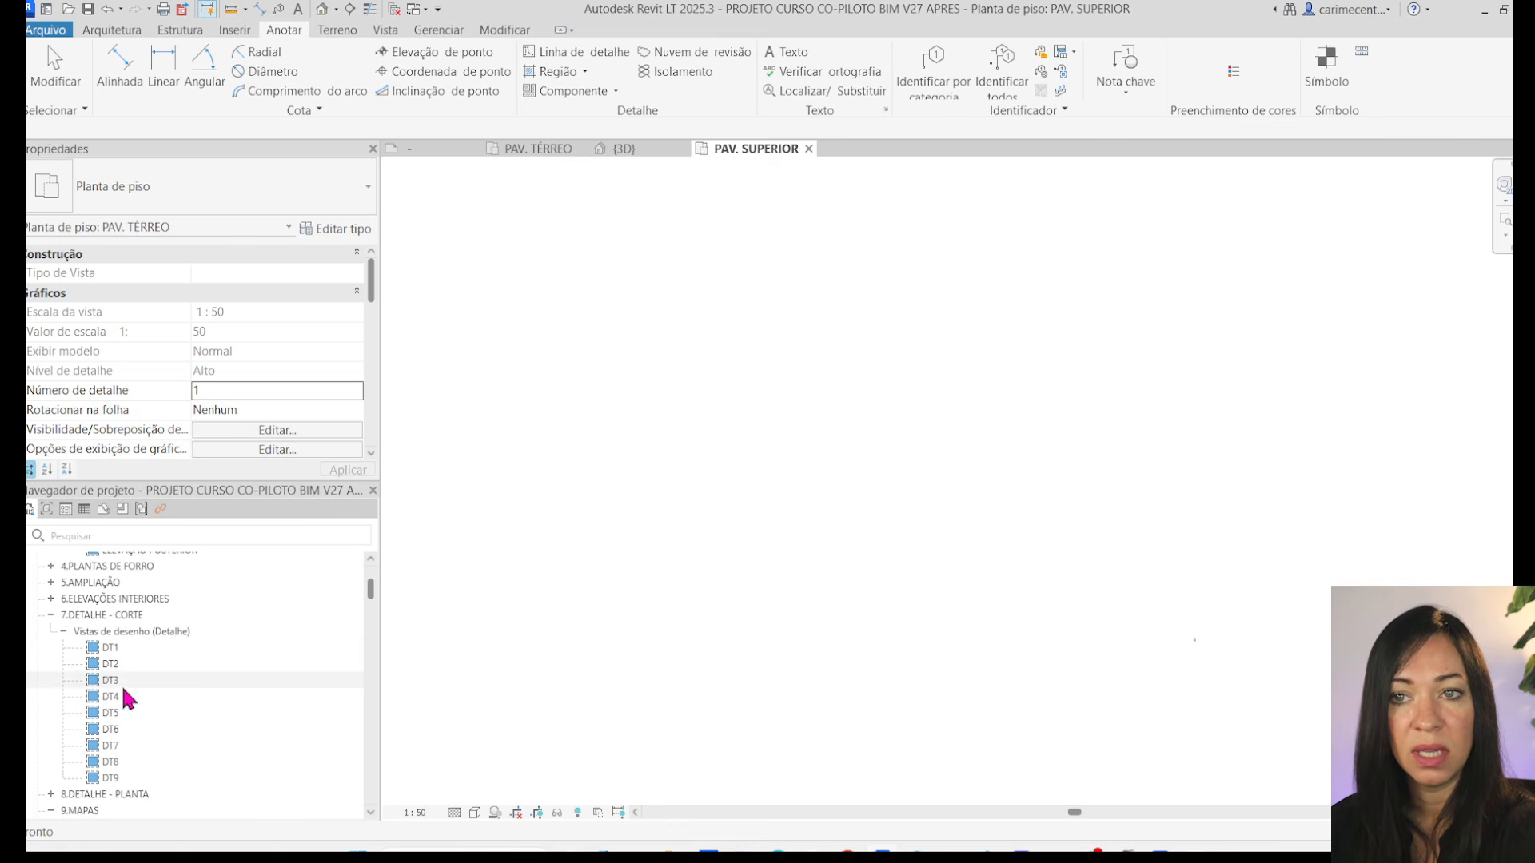
scroll(123, 688, "up", 10)
left_click(141, 775)
double_click(140, 773)
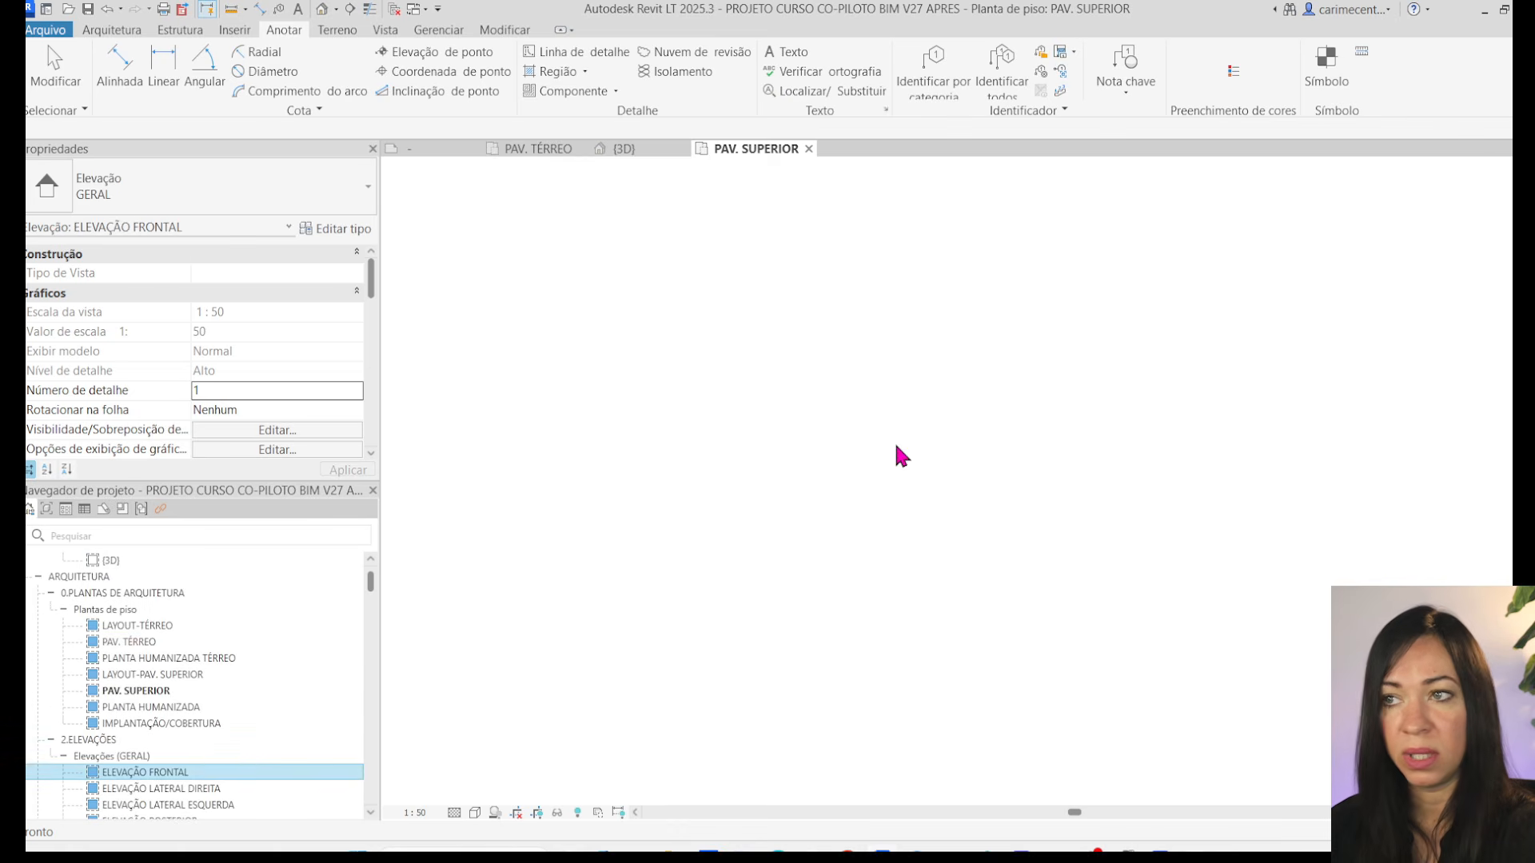
scroll(1283, 644, "up", 3)
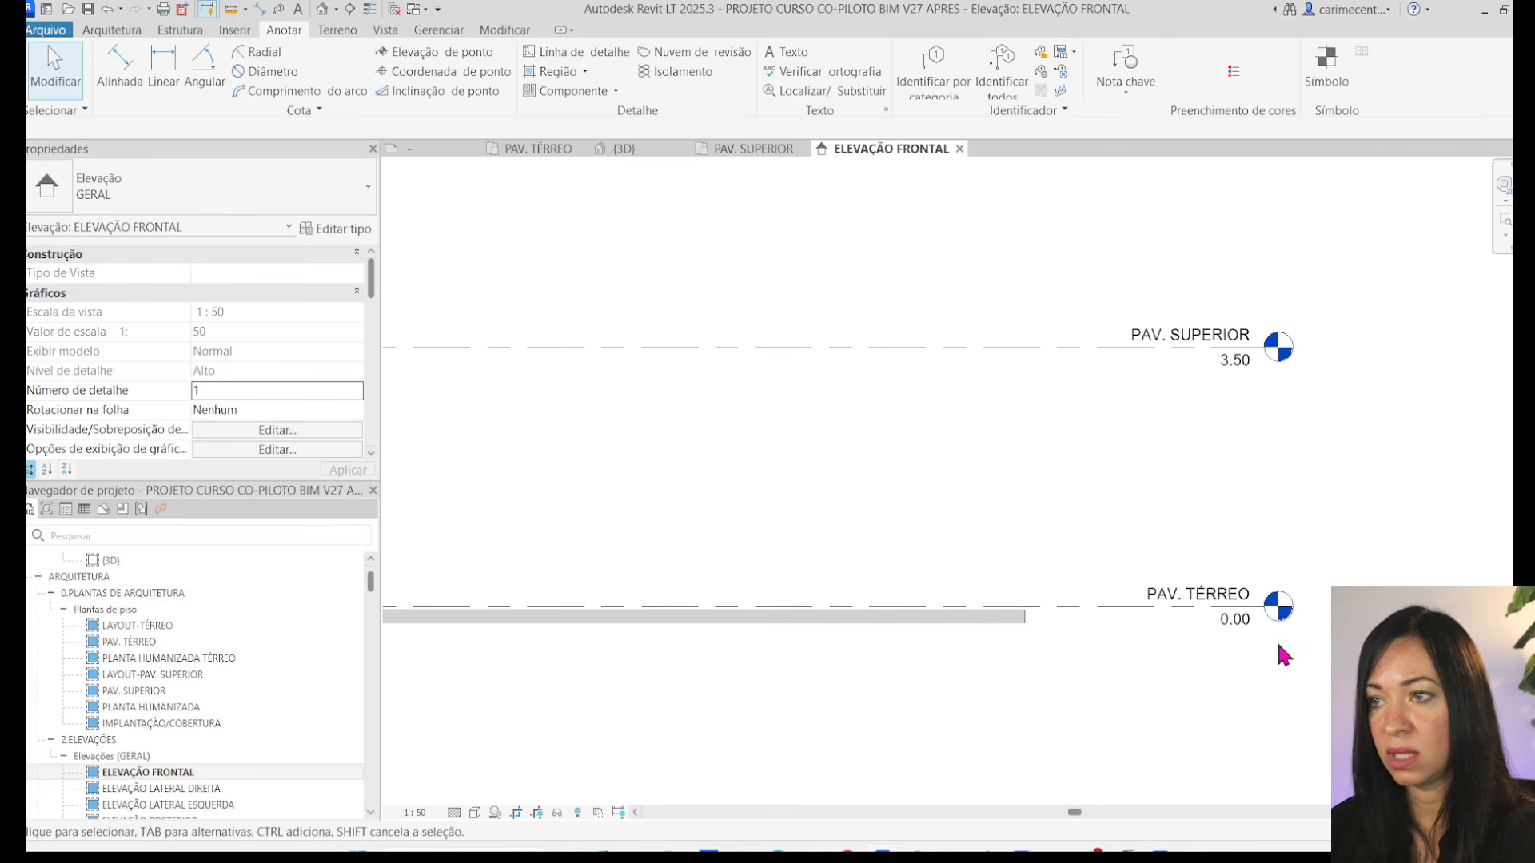
left_click(1004, 618)
key("Delete")
- Rename the IMPLANTAÇÃO/COBERTURA level to COBERTURA without renaming its corresponding views
scroll(1039, 743, "down", 4)
scroll(1005, 739, "down", 2)
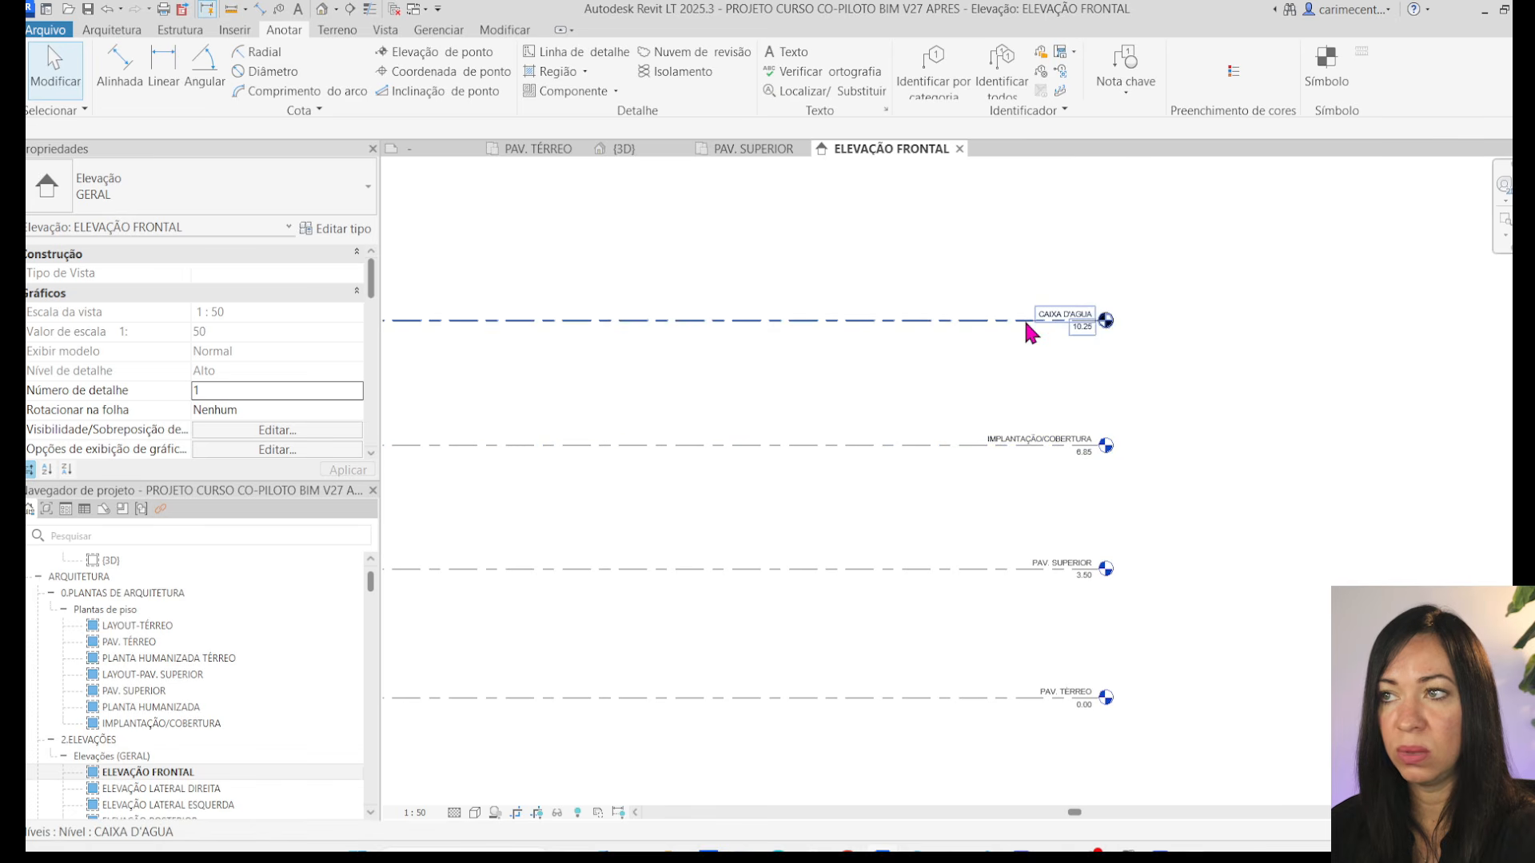
left_click(962, 454)
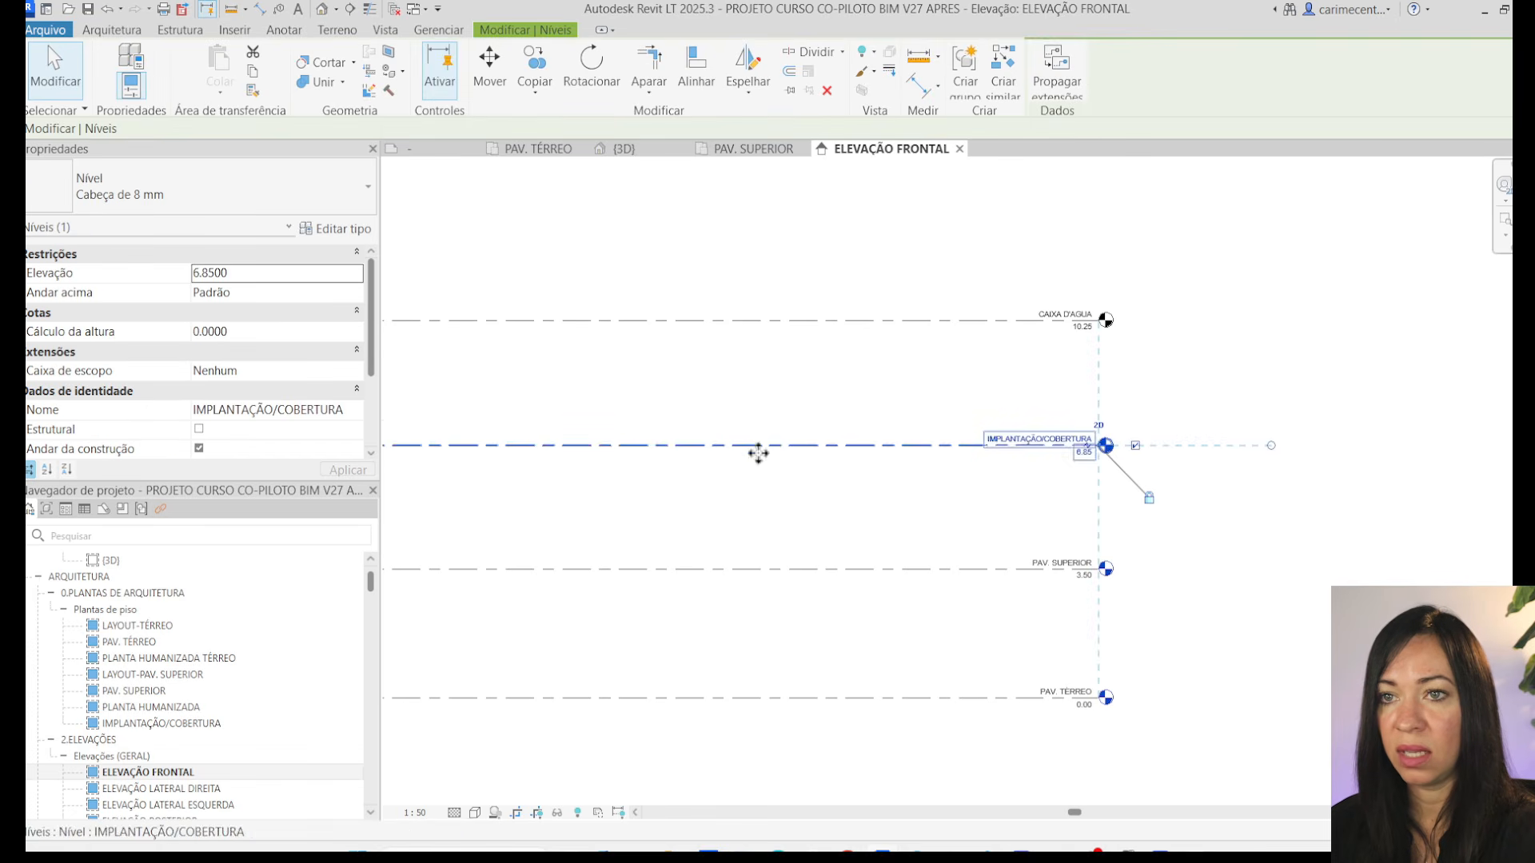
left_click_drag(278, 409, 192, 410)
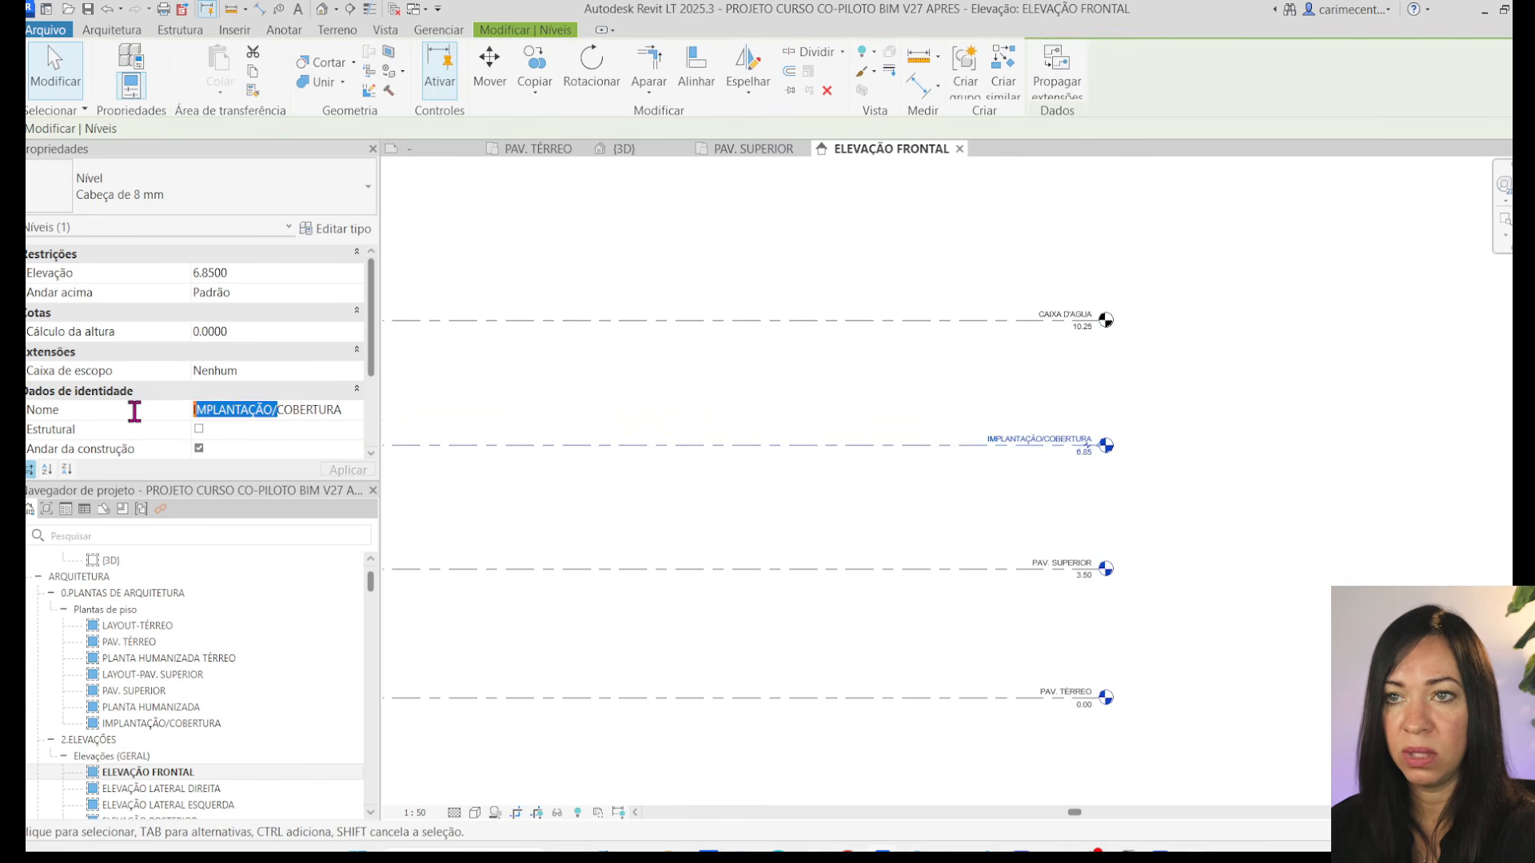
key("Delete")
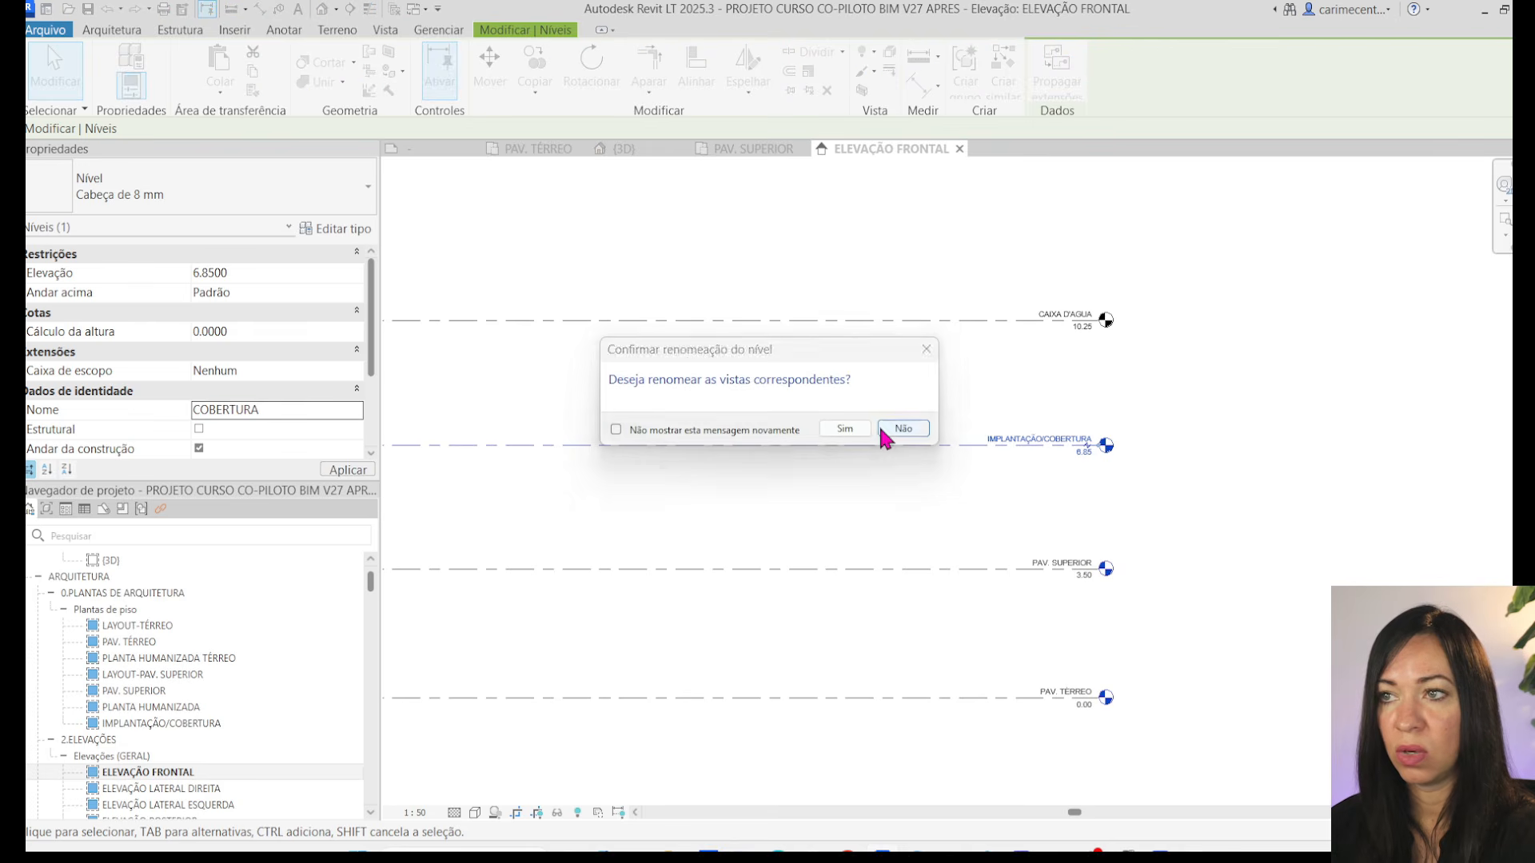
left_click(879, 425)
left_click(310, 410)
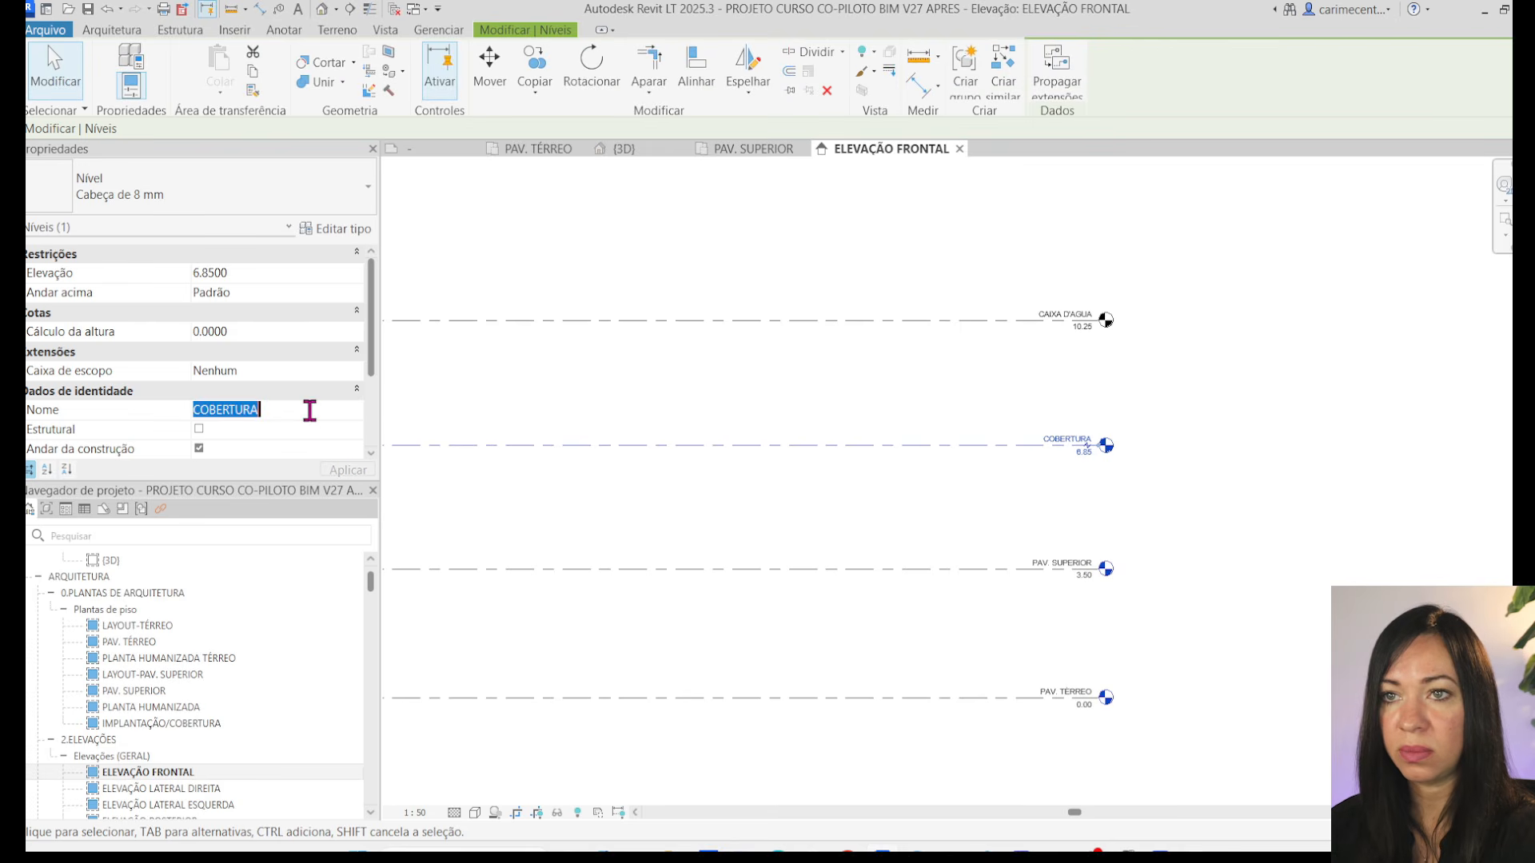
left_click(534, 415)
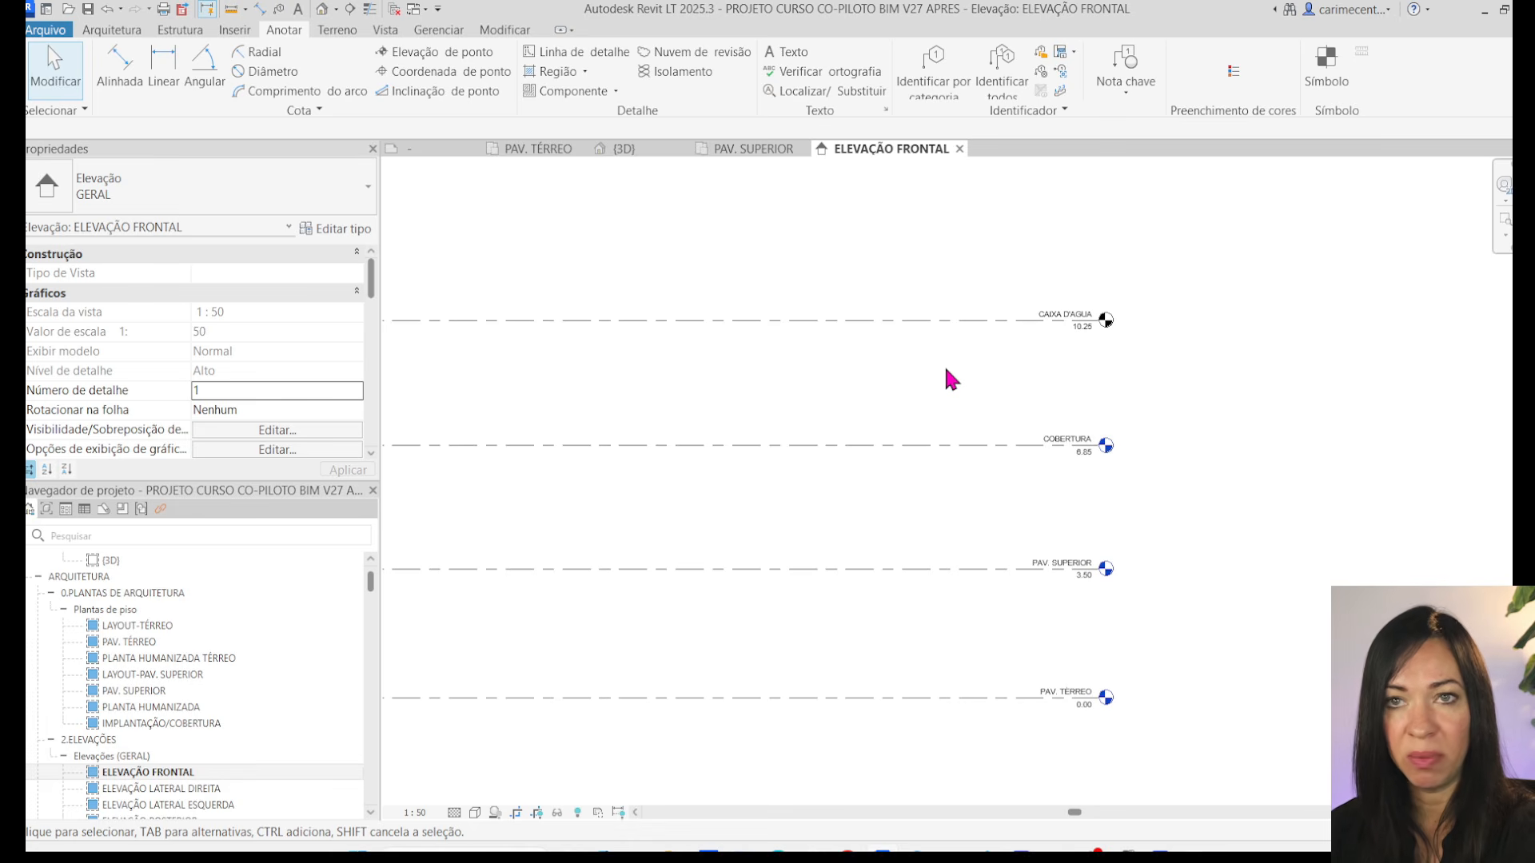
- Open the ELEVAÇÃO LATERAL DIREITA view and delete the grey filled region along the ground level
scroll(1135, 531, "down", 2)
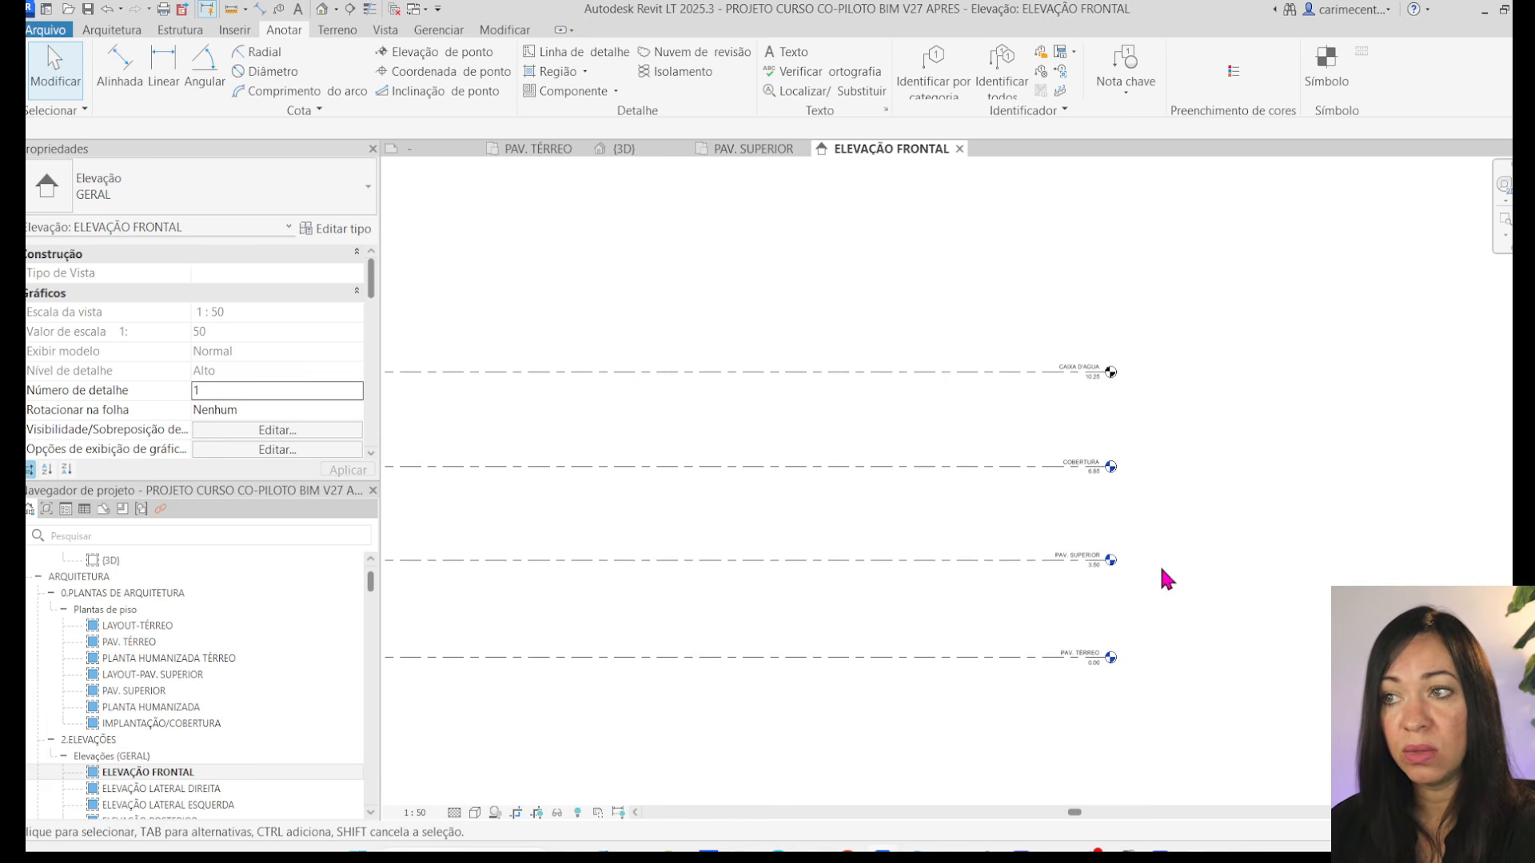
middle_click_drag(1171, 555, 1167, 611)
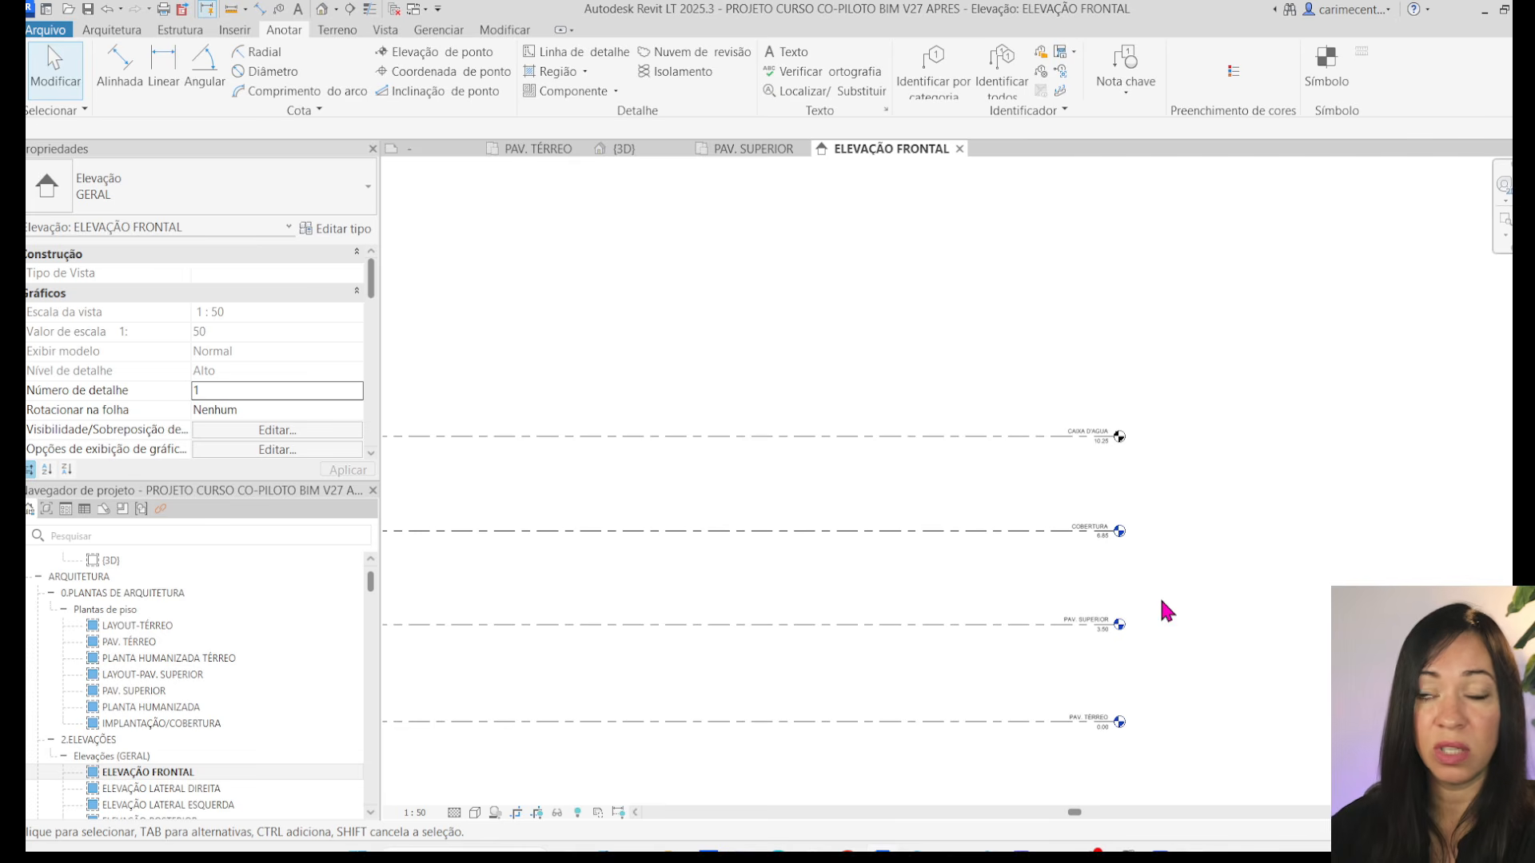
middle_click_drag(1163, 611, 1244, 572)
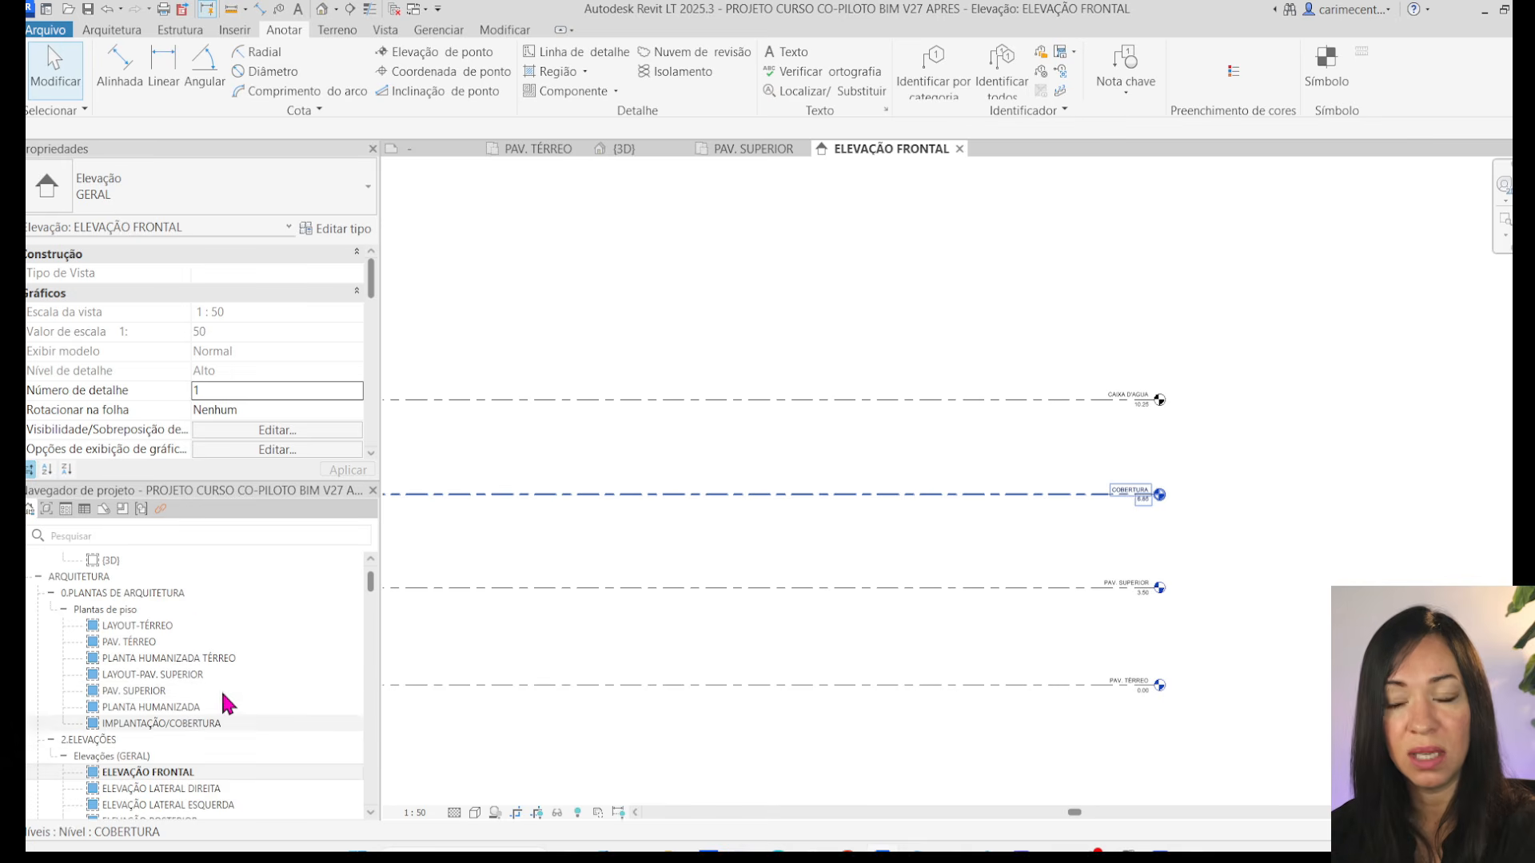
double_click(160, 788)
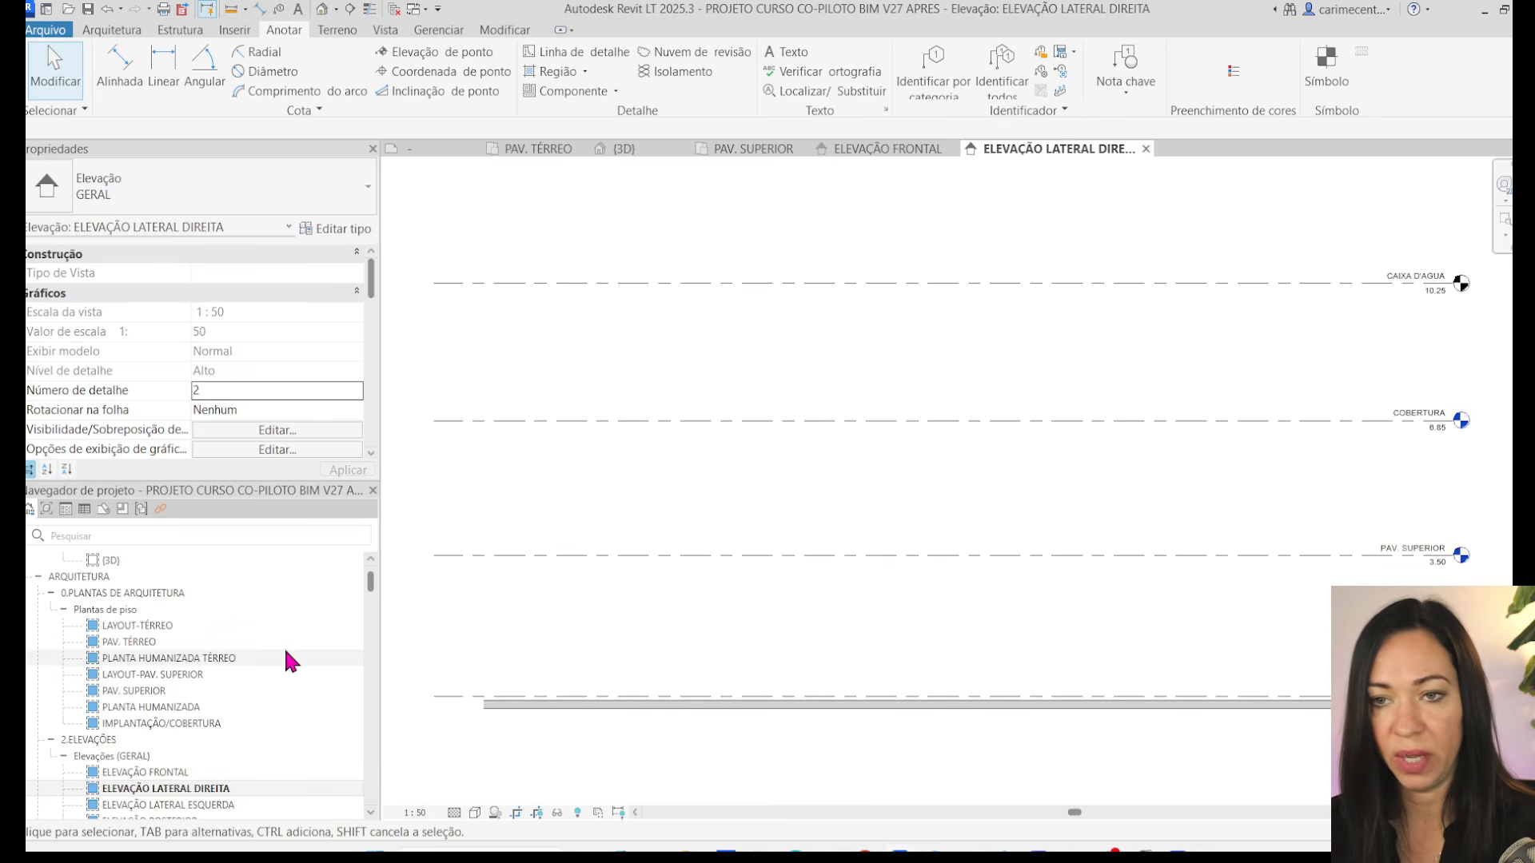
left_click(531, 710)
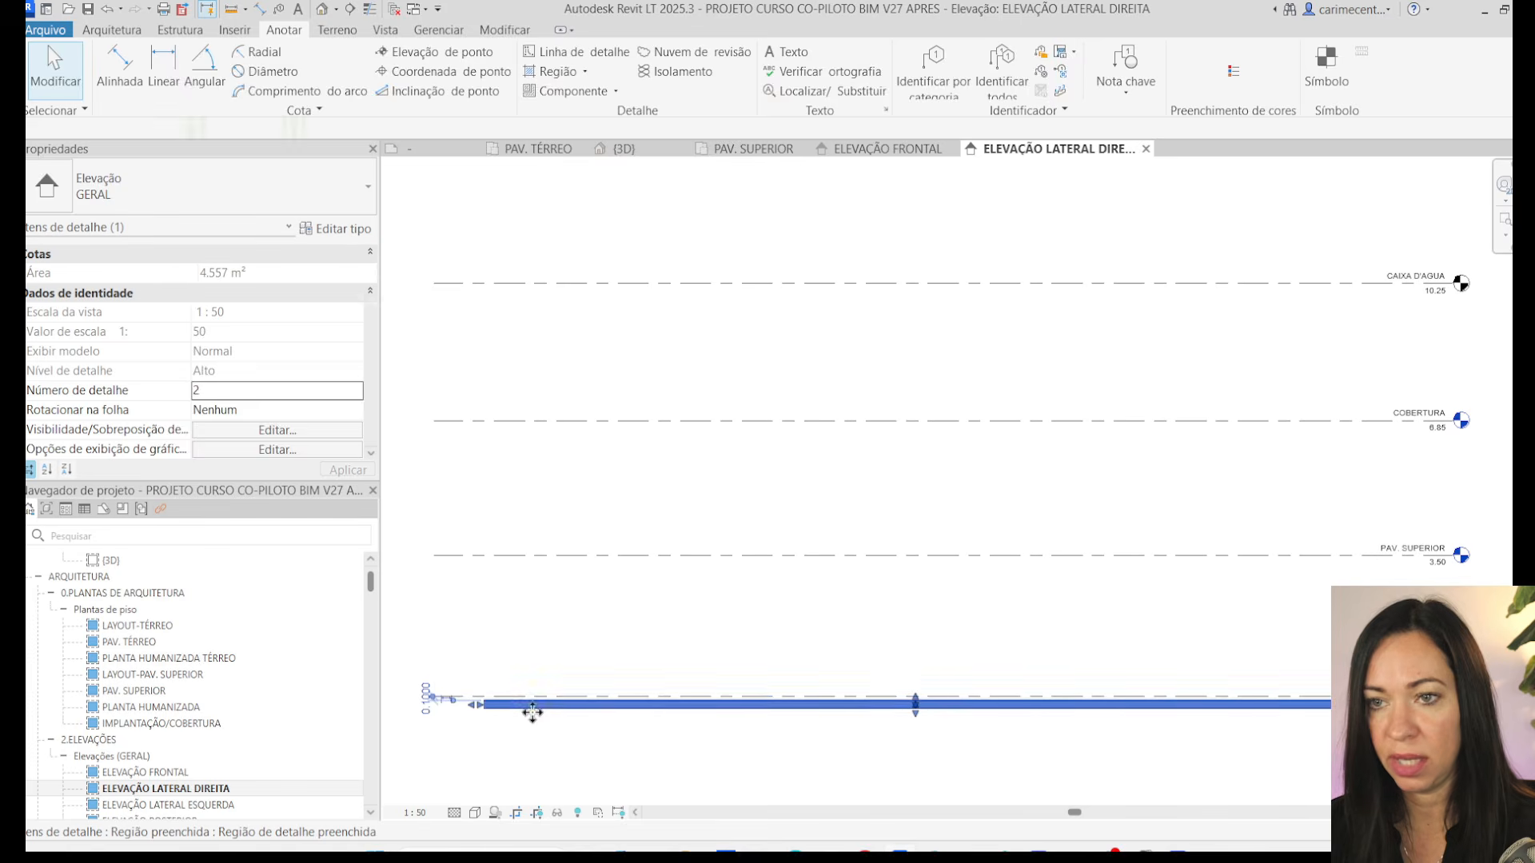
key("Delete")
- Open the ELEVAÇÃO LATERAL ESQUERDA view and delete its filled region at the ground level
double_click(276, 802)
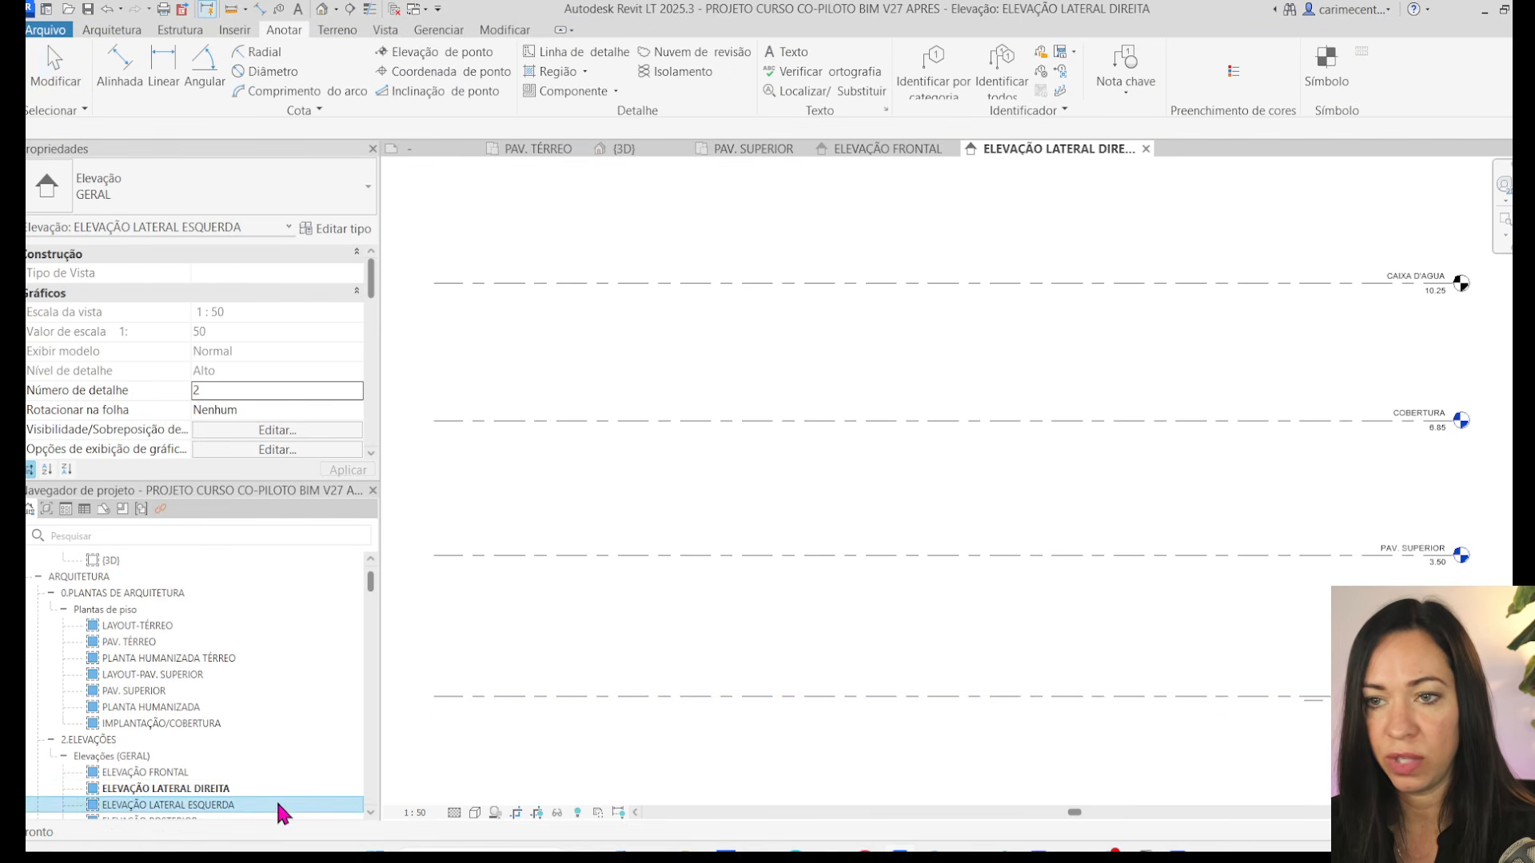
left_click(727, 692)
key("Delete")
- Open the ELEVAÇÃO POSTERIOR view, delete its Cinza 209 filled region and clear the stray short line above the COBERTURA level
scroll(291, 702, "down", 5)
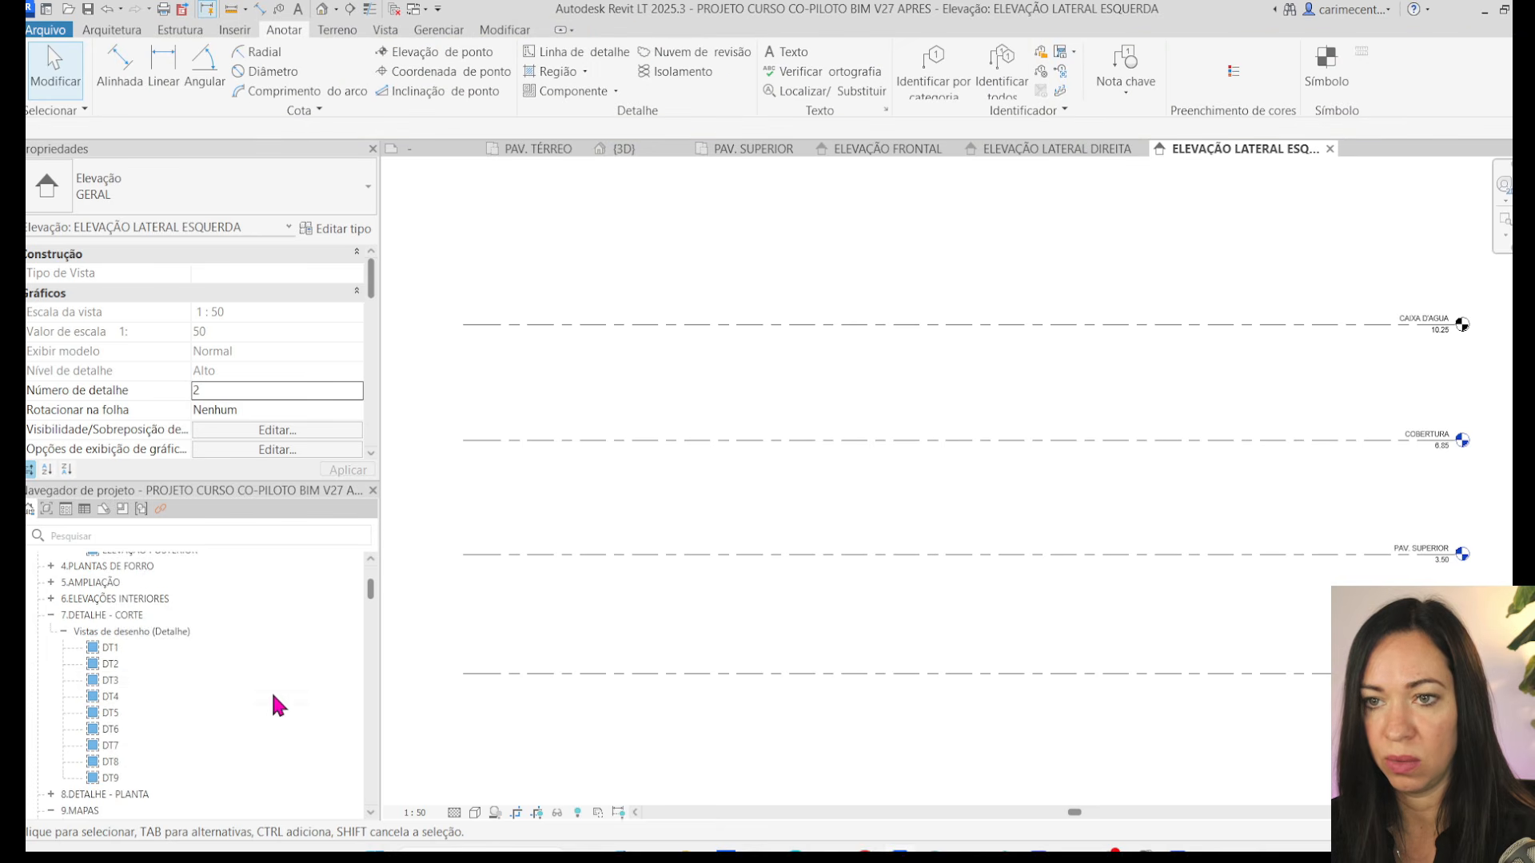
scroll(164, 651, "up", 5)
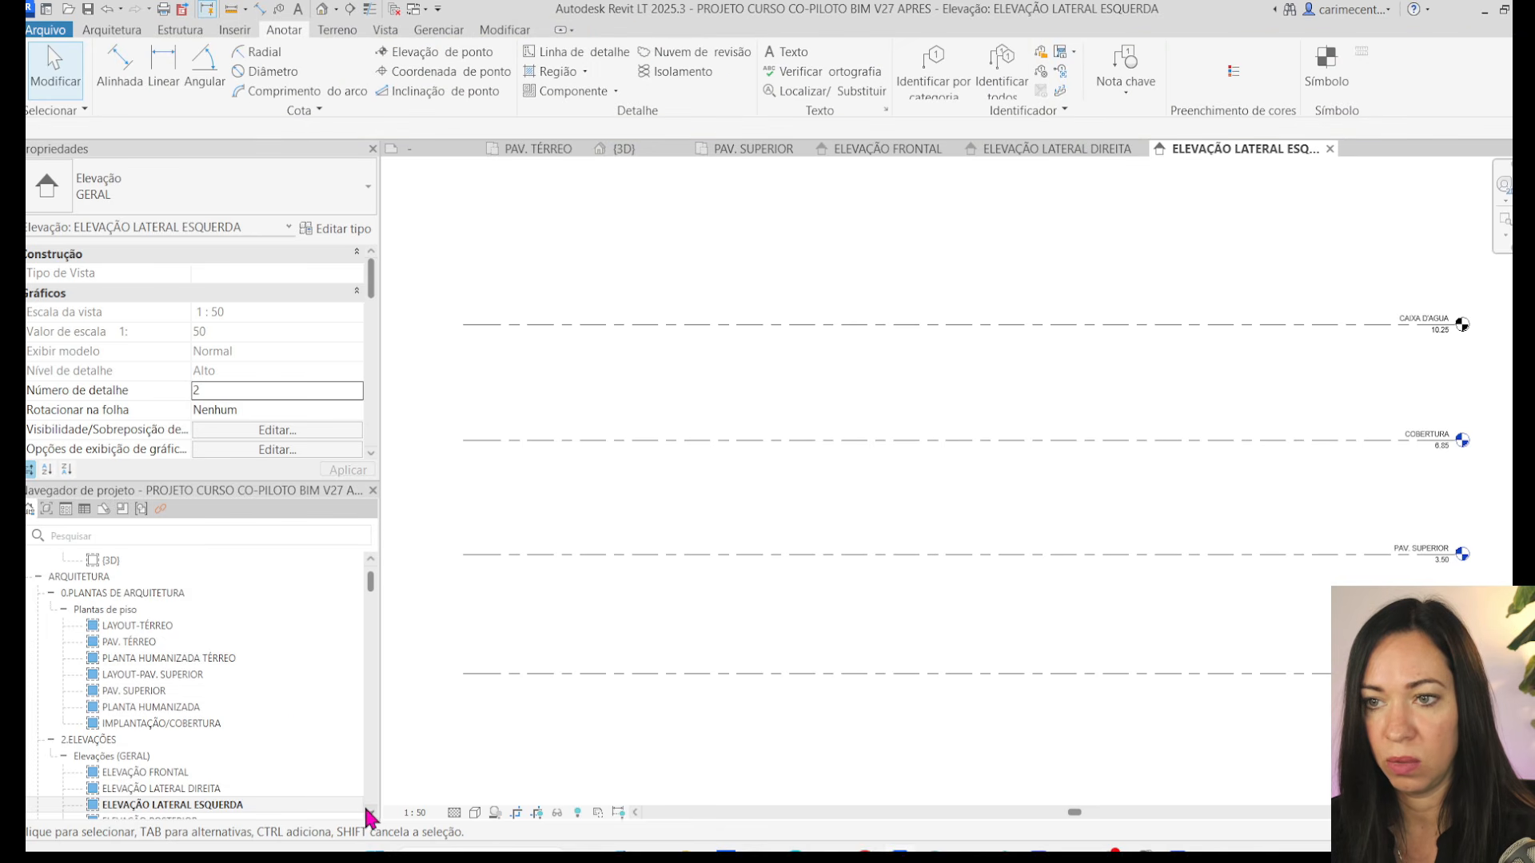
scroll(363, 802, "down", 2)
left_click(239, 739)
double_click(245, 755)
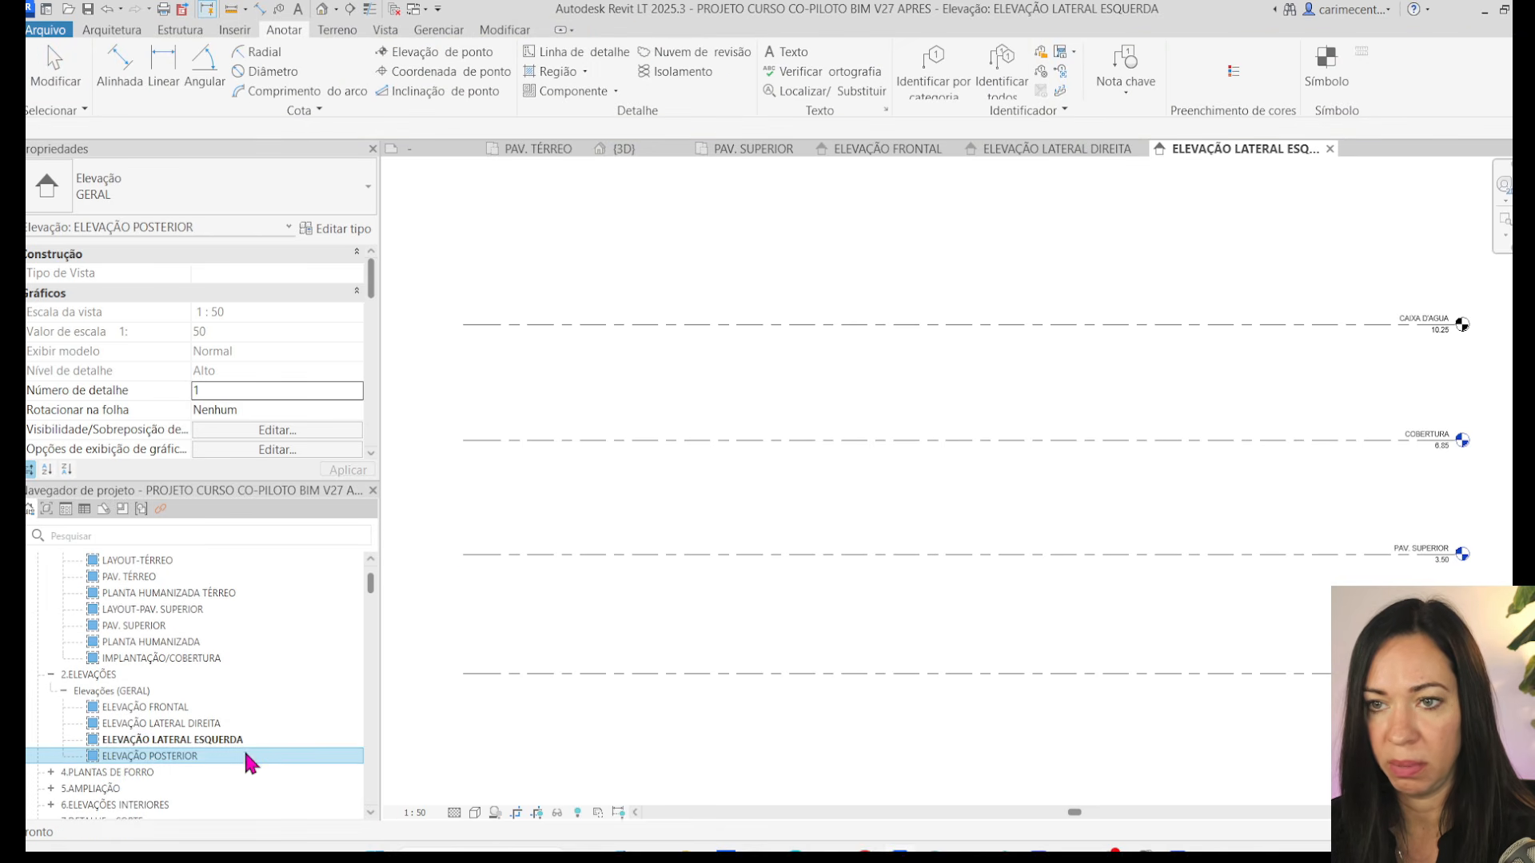
left_click(701, 675)
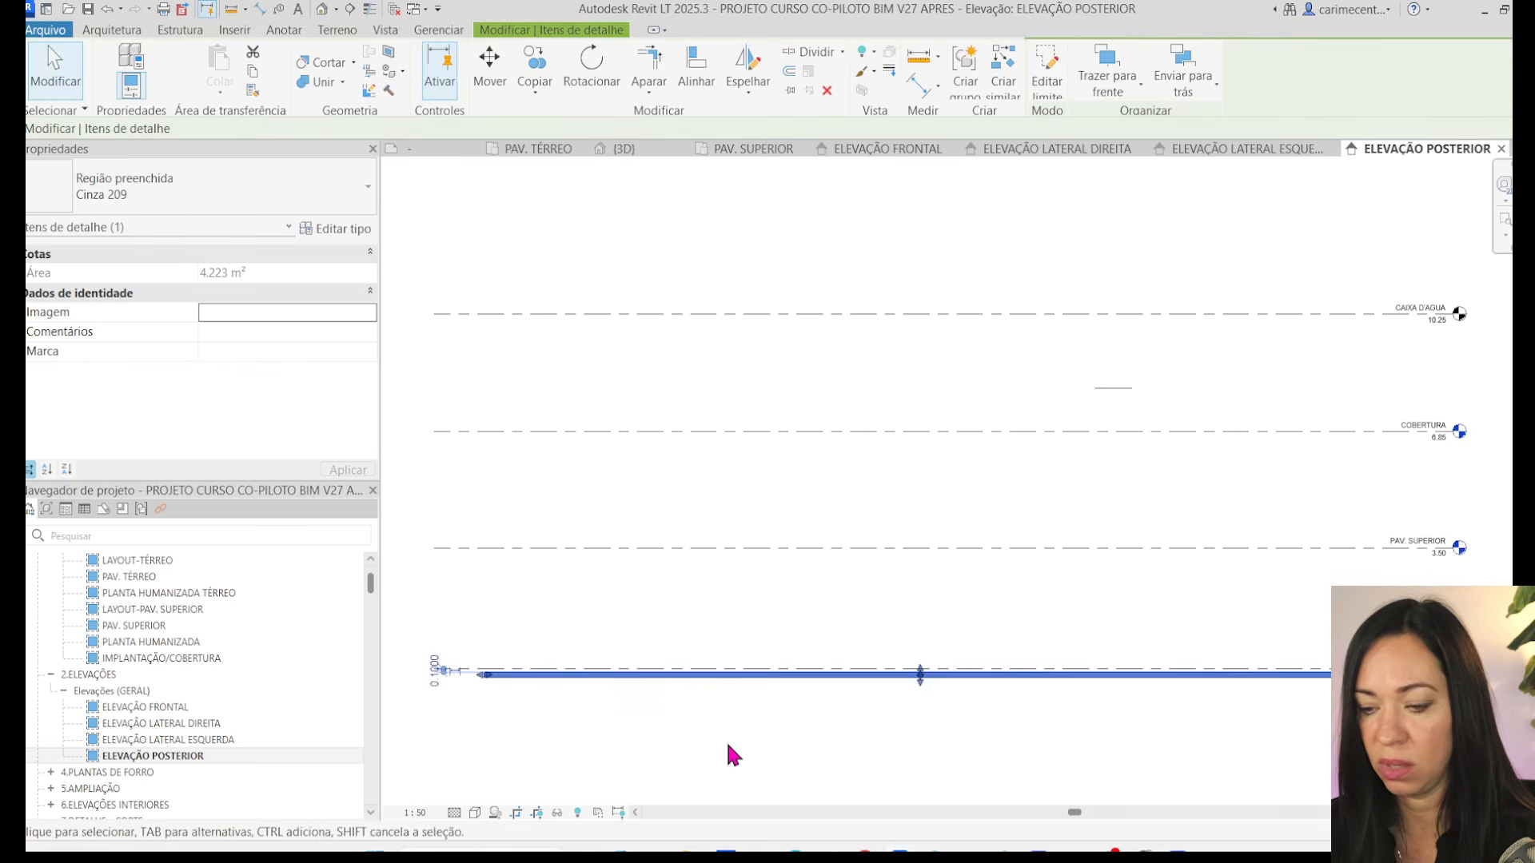
key("Delete")
left_click_drag(1127, 384, 1117, 651)
left_click(1113, 635)
scroll(1080, 599, "down", 3)
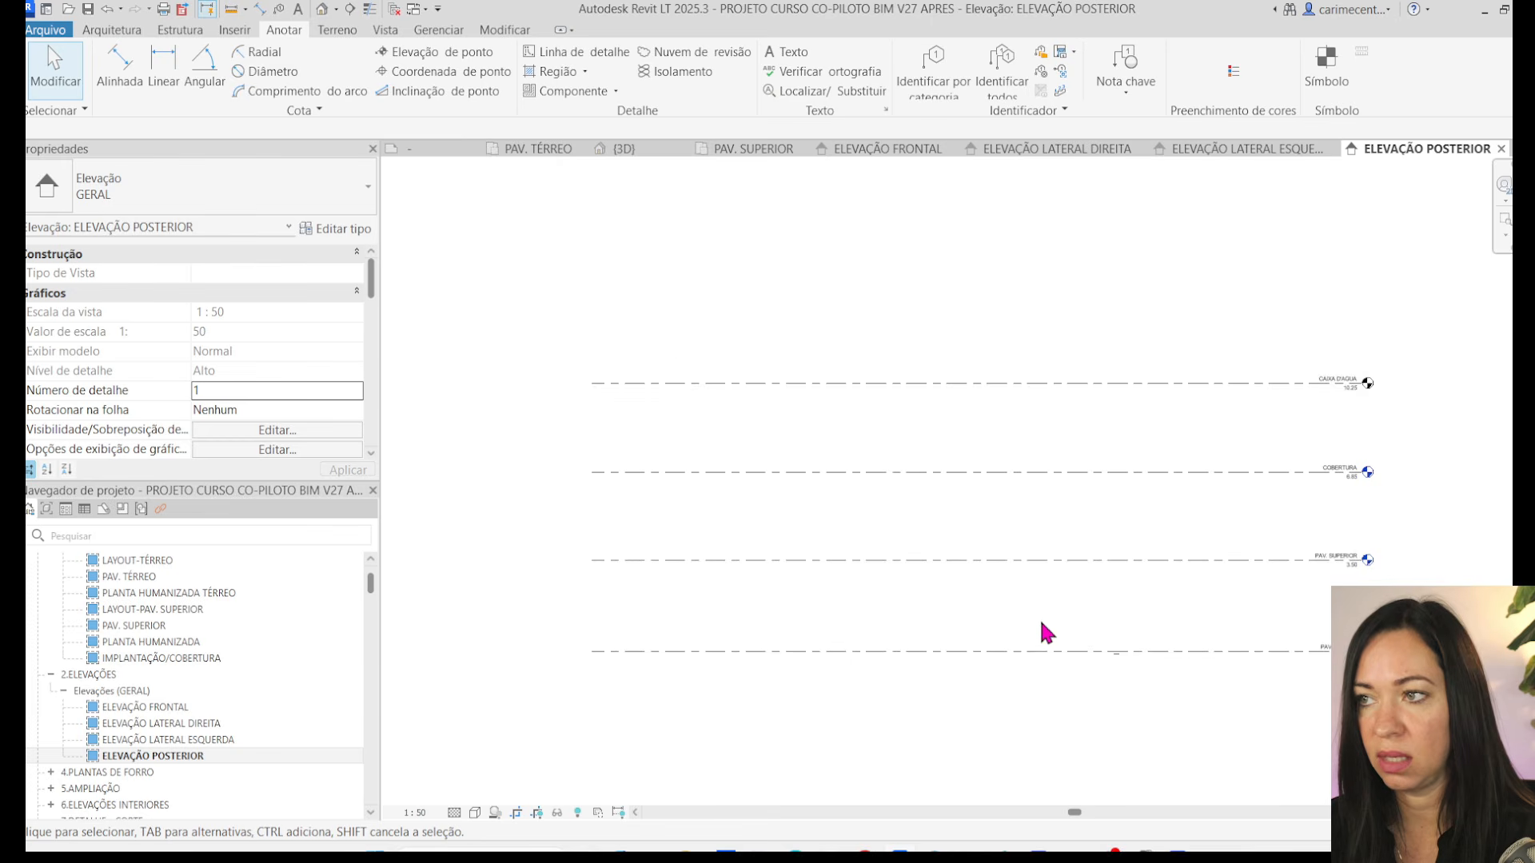
- Check the remaining elevations, ending on ELEVAÇÃO FRONTAL, and create a view template named Elevacao from that view
double_click(192, 741)
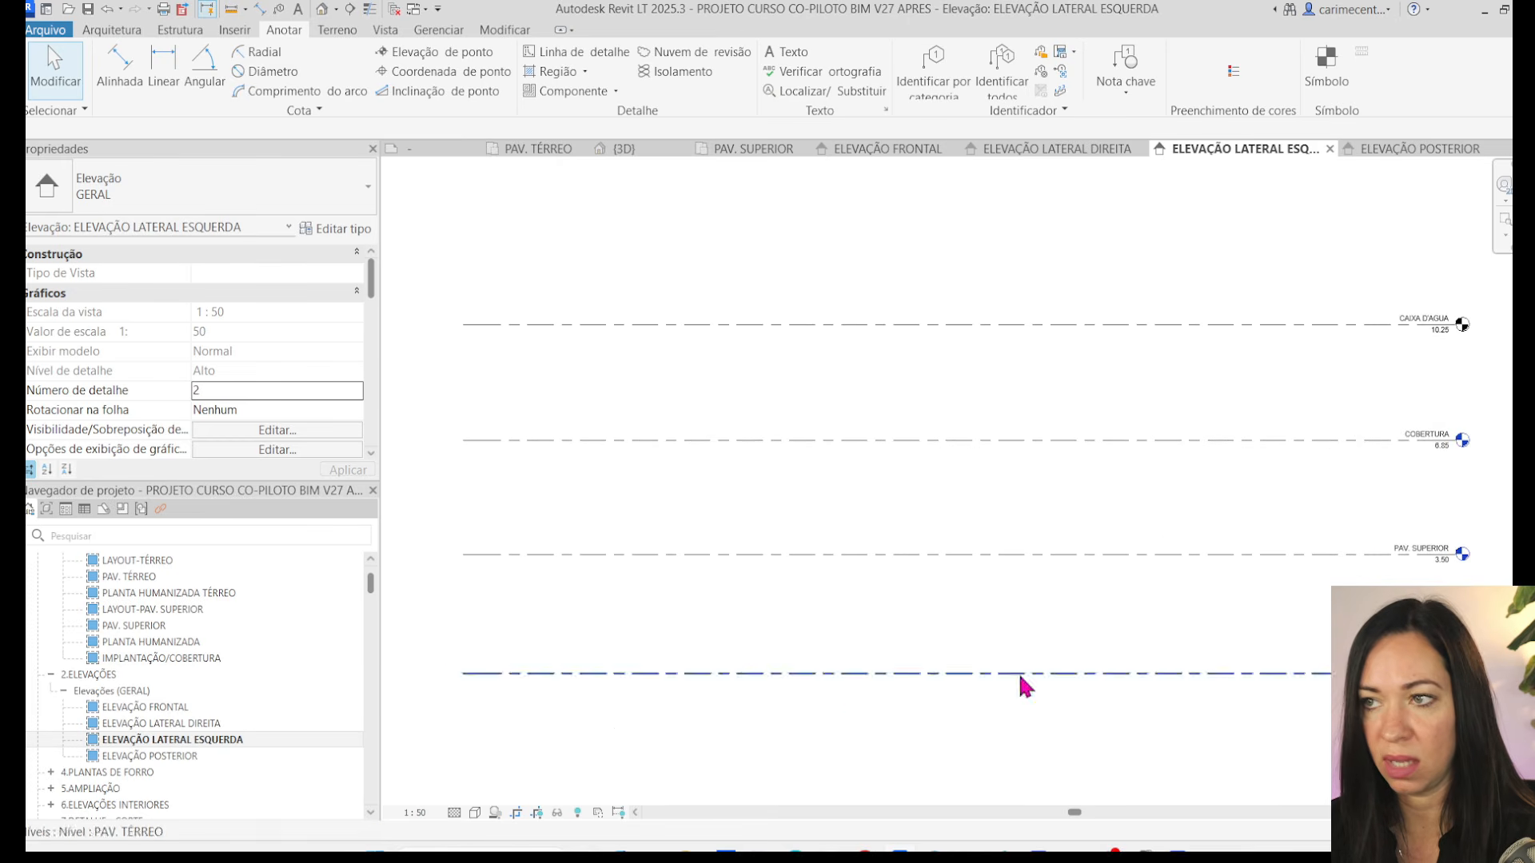
double_click(155, 724)
double_click(154, 708)
middle_click_drag(828, 742, 832, 730)
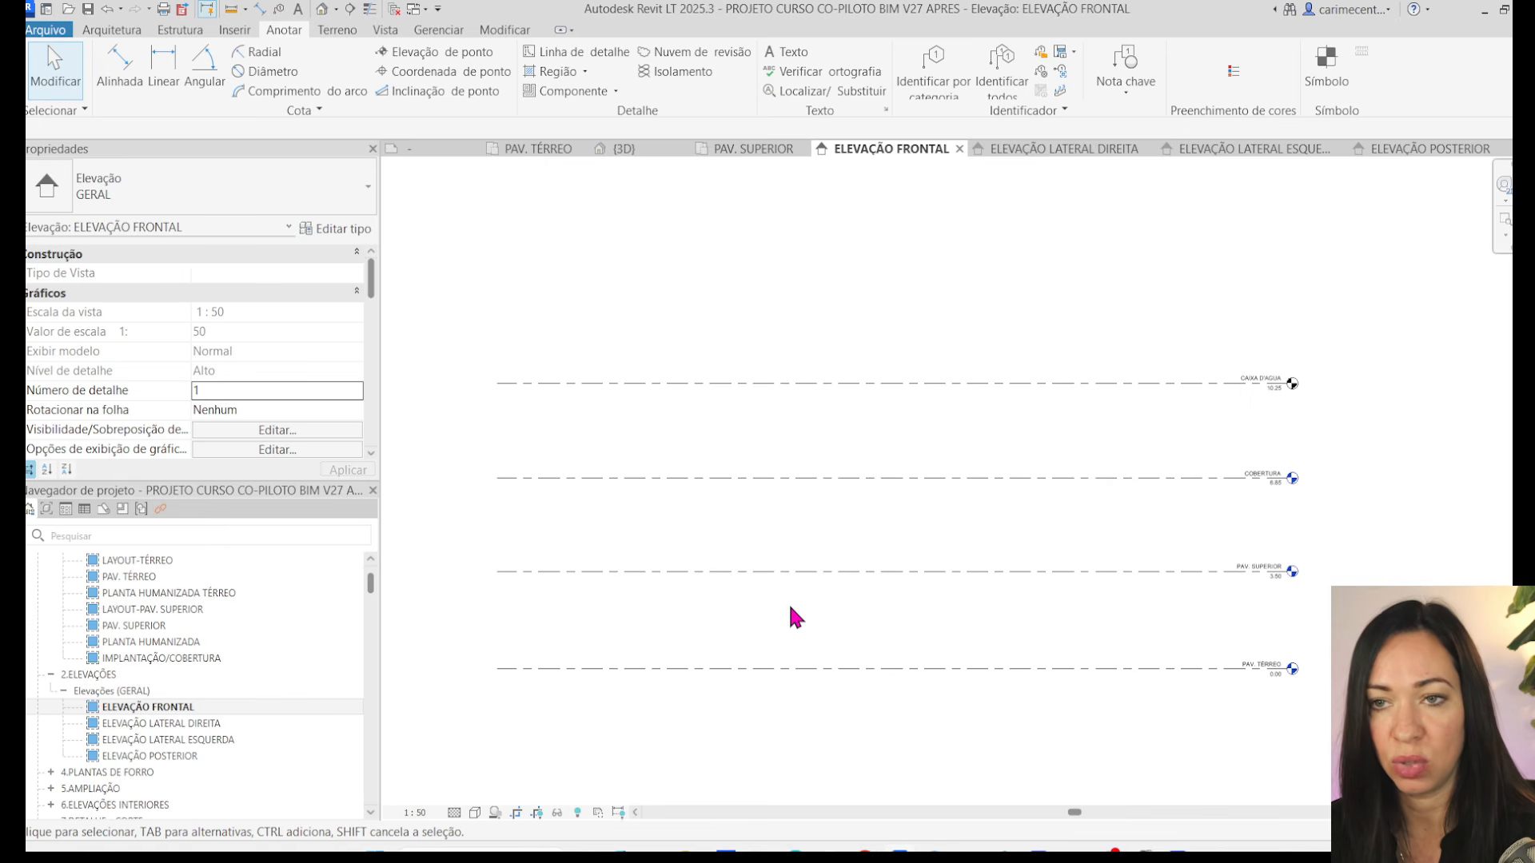
left_click(389, 32)
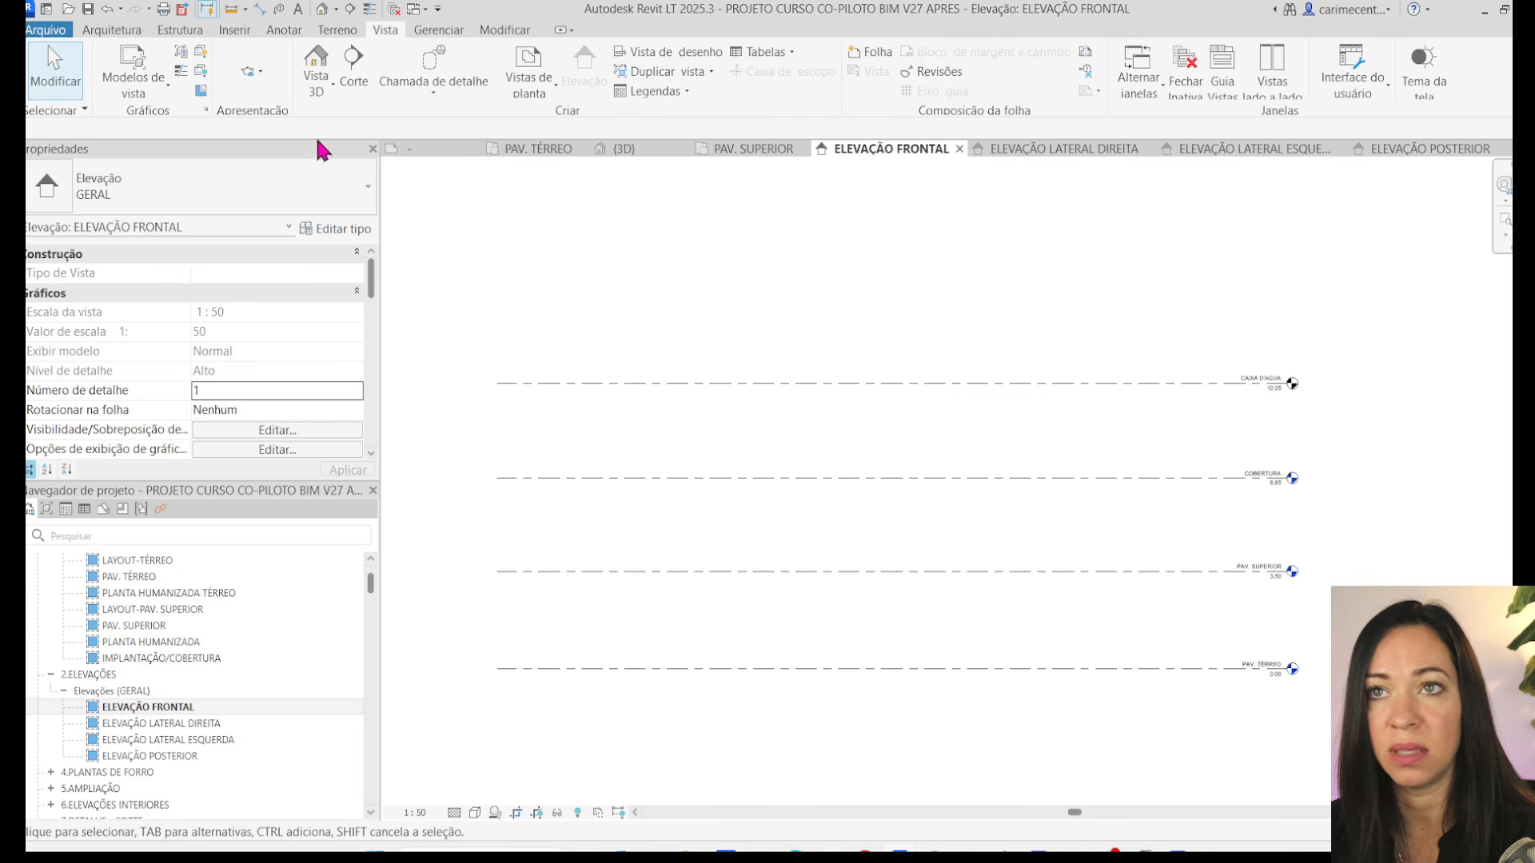
left_click(127, 80)
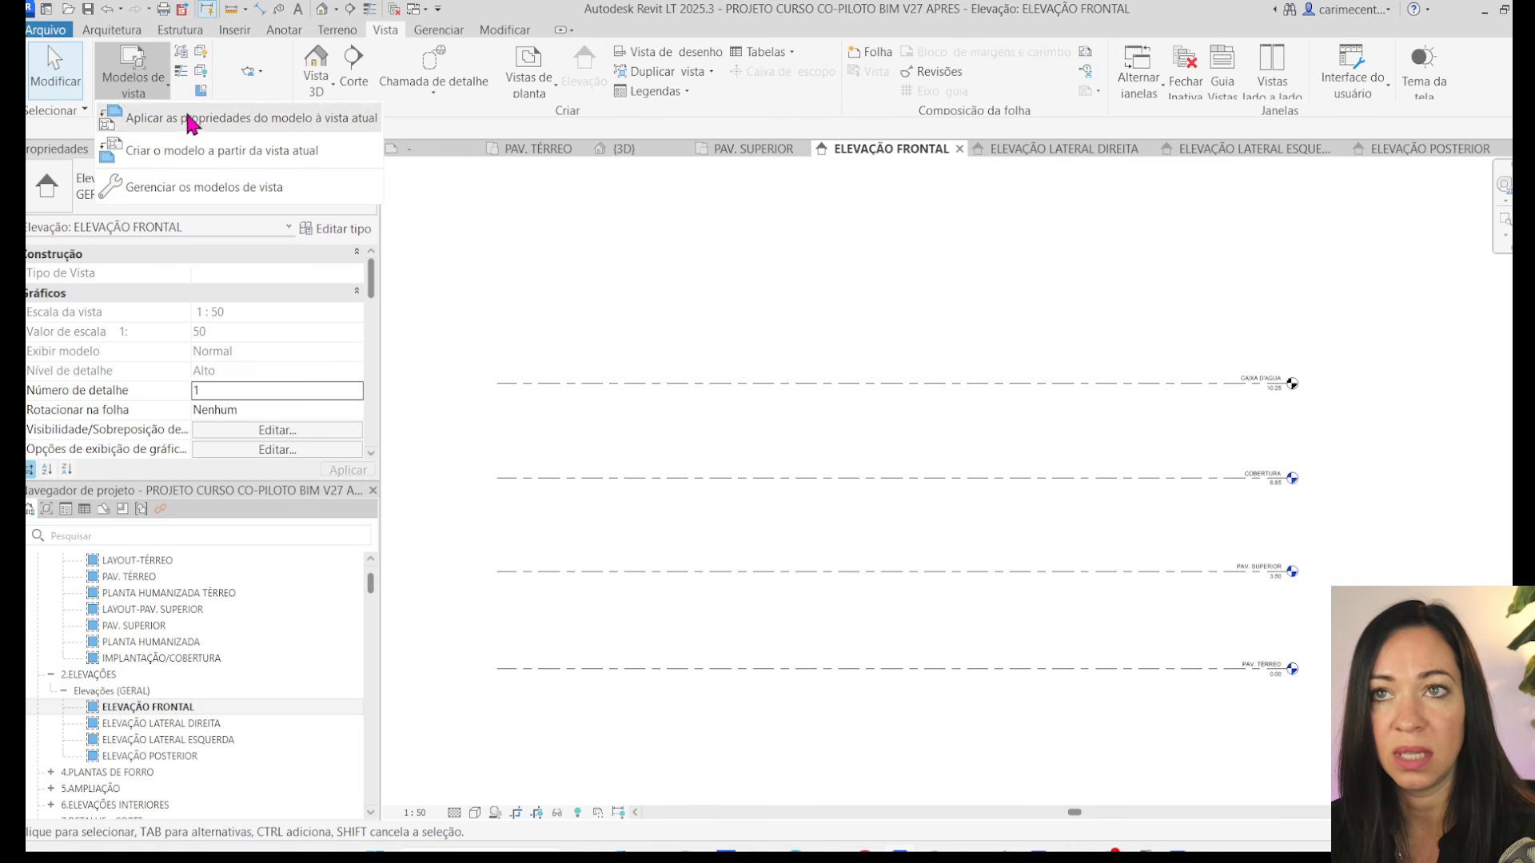
left_click(281, 160)
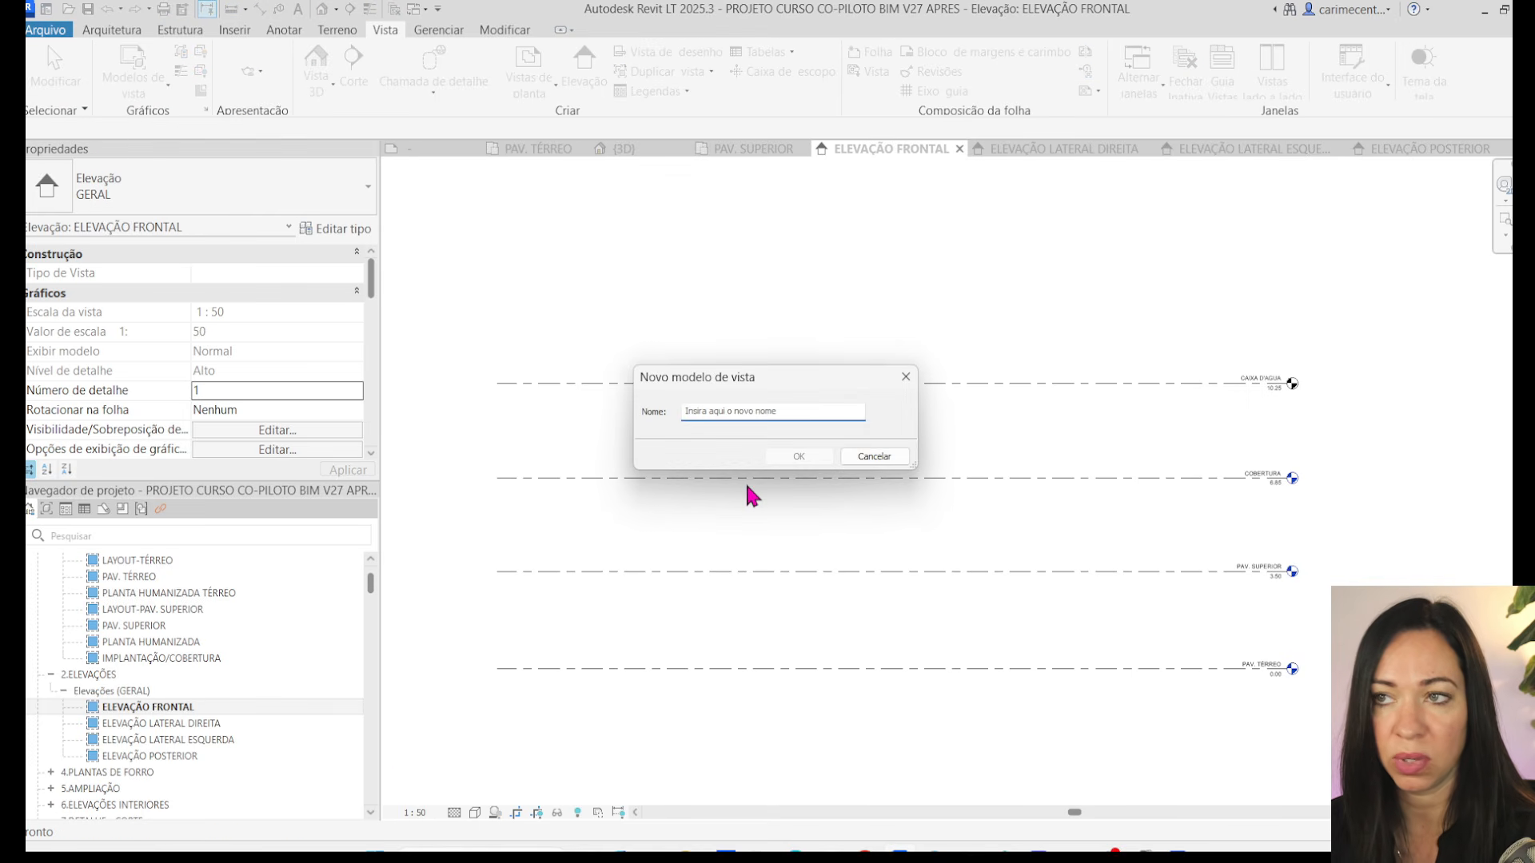
type("Elevacao")
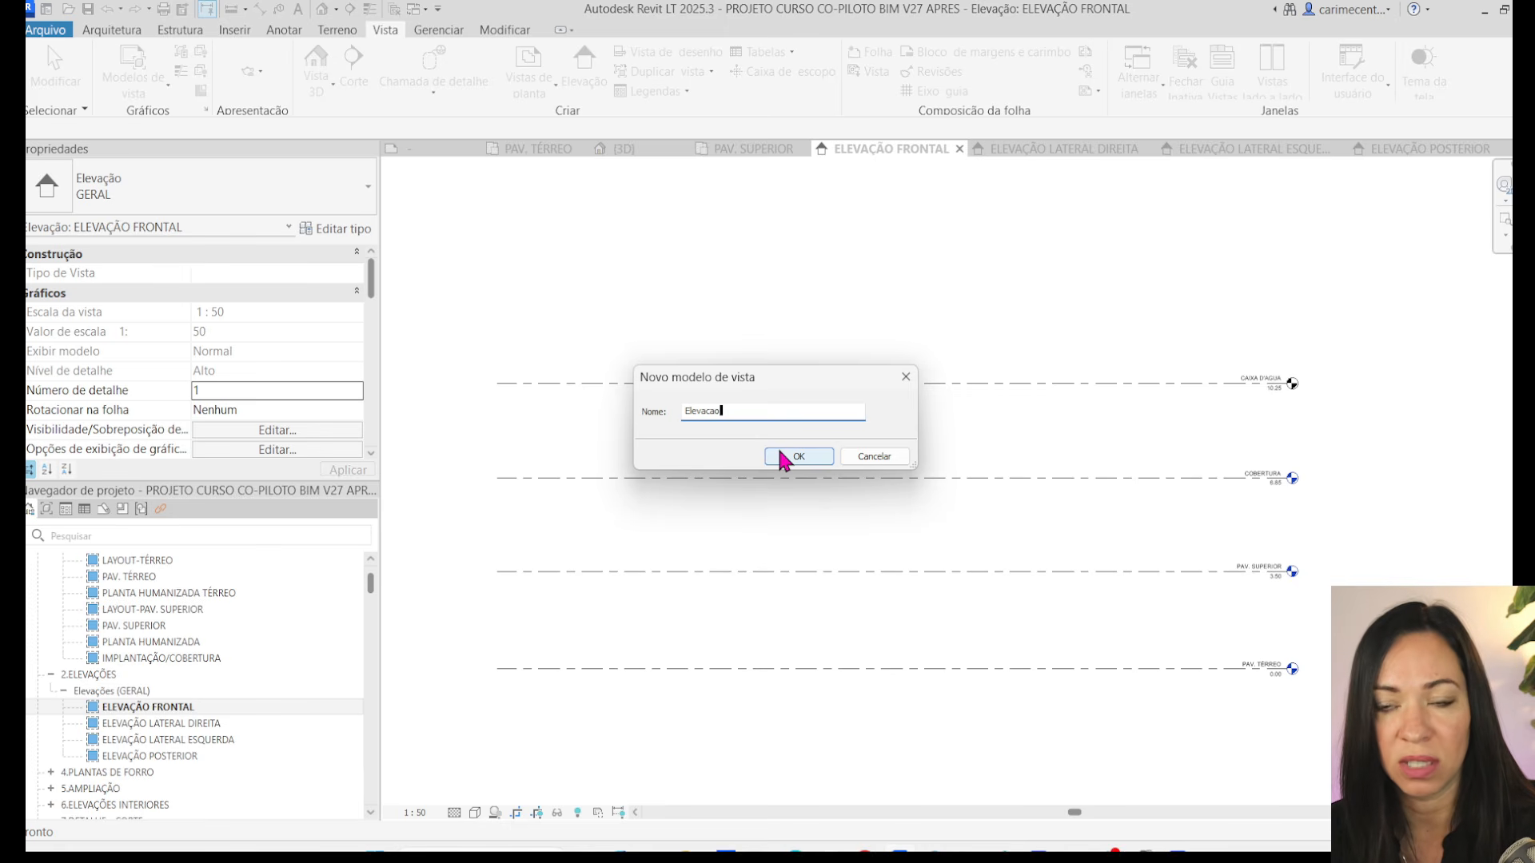
left_click(799, 456)
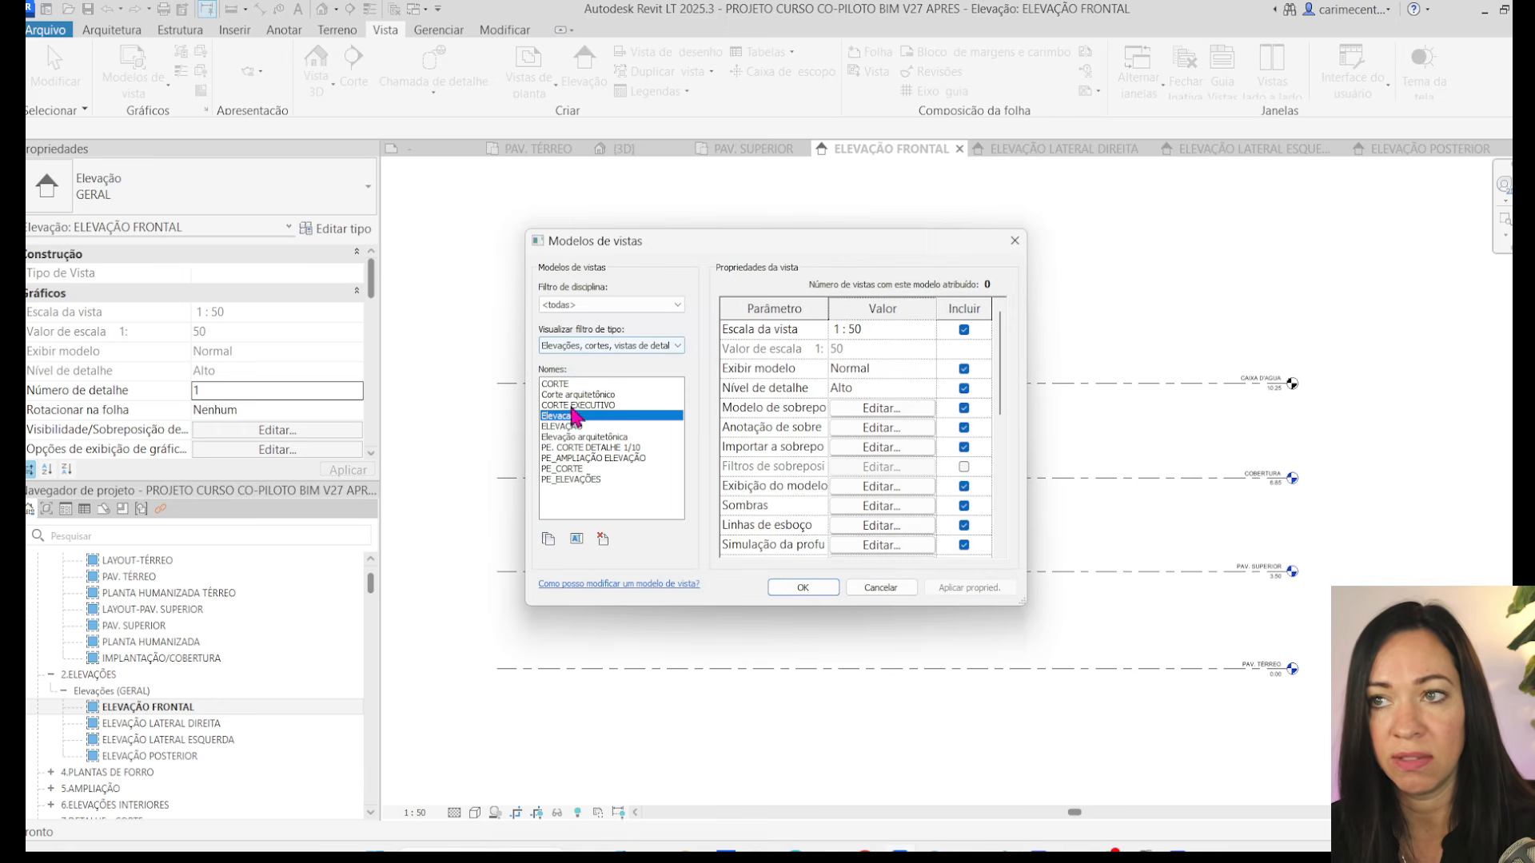
- Review the settings of the Corte arquitetônico, PE_AMPLIAÇÃO ELEVAÇÃO and PE_ELEVAÇÕES view templates, leaving them without changes
left_click_drag(572, 250, 523, 255)
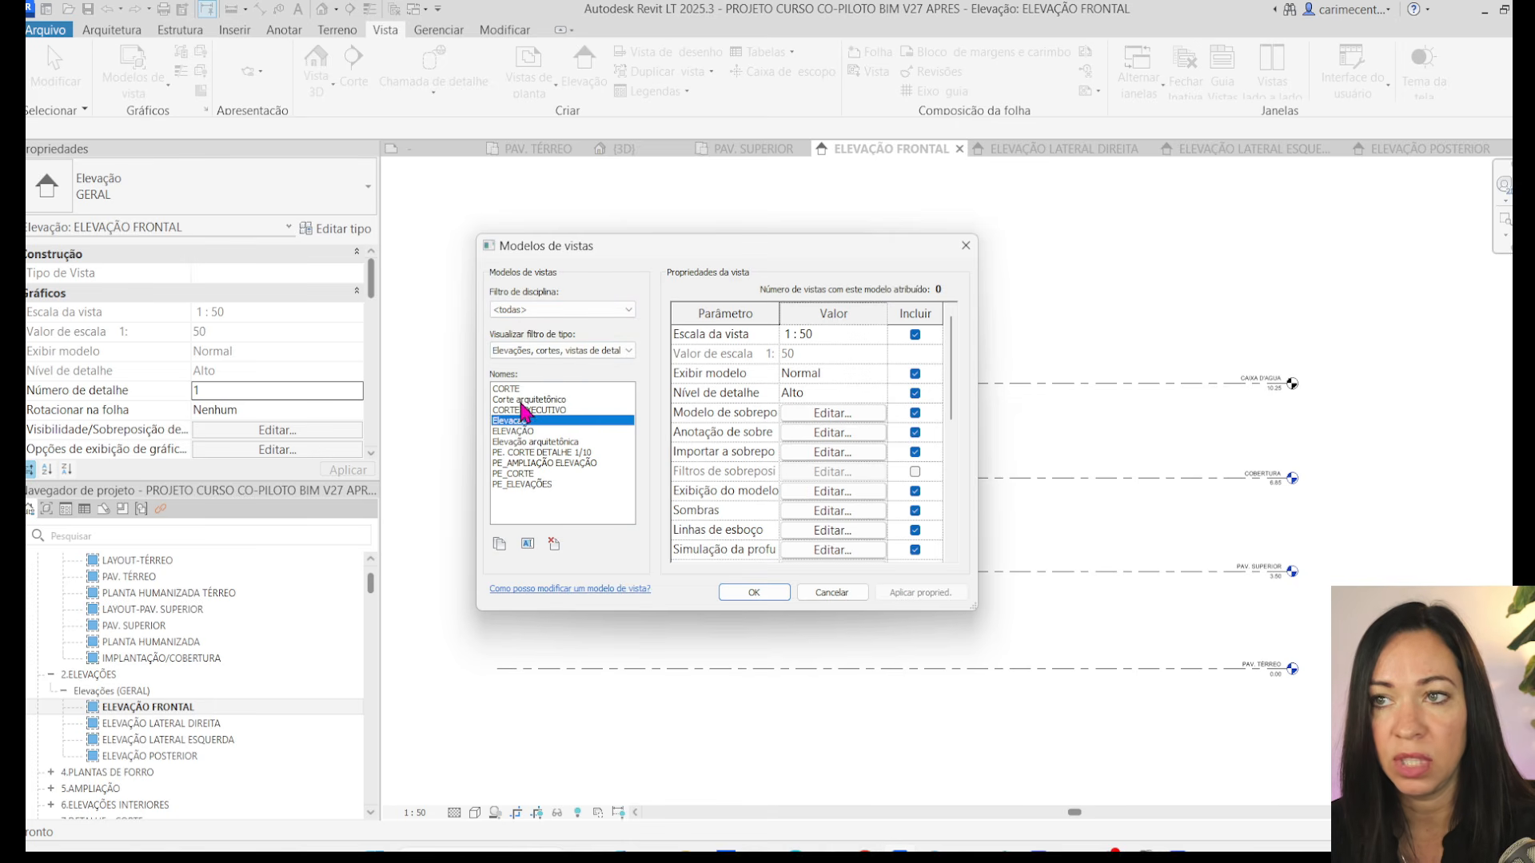
left_click(528, 399)
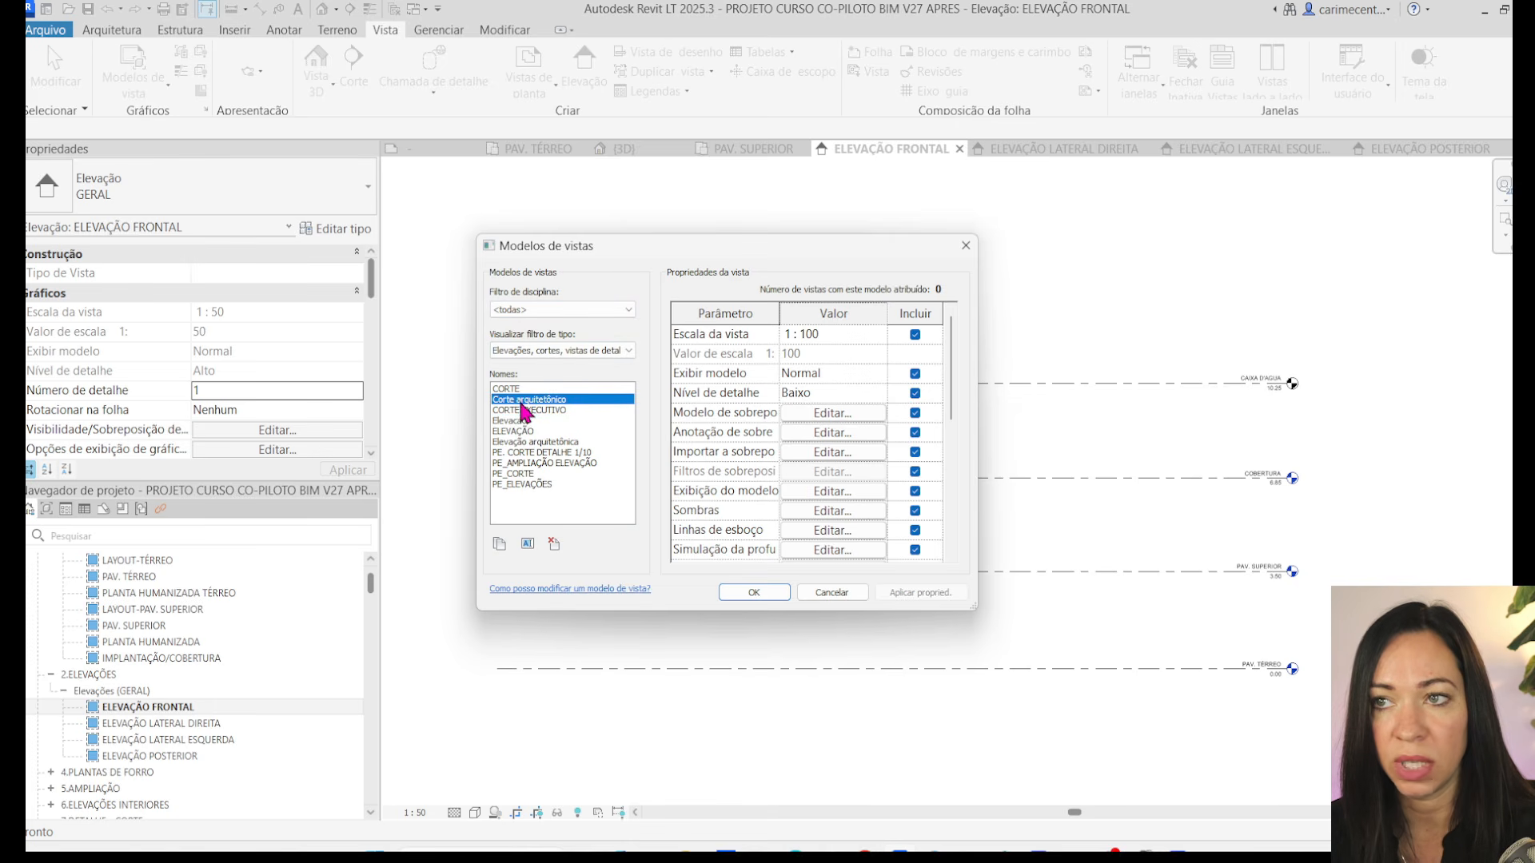
left_click(530, 453)
left_click(540, 465)
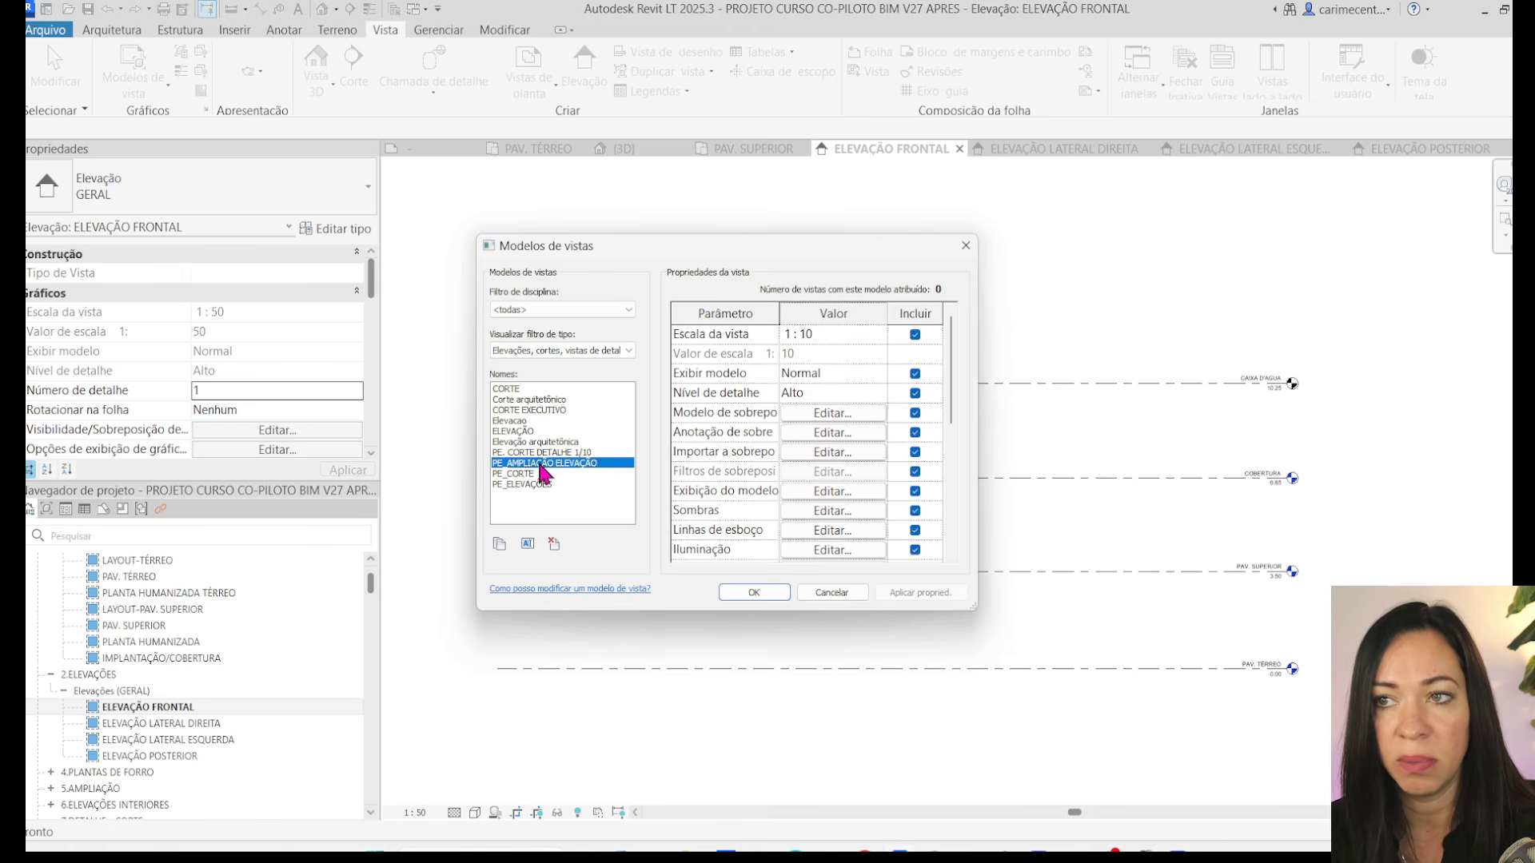
left_click(529, 486)
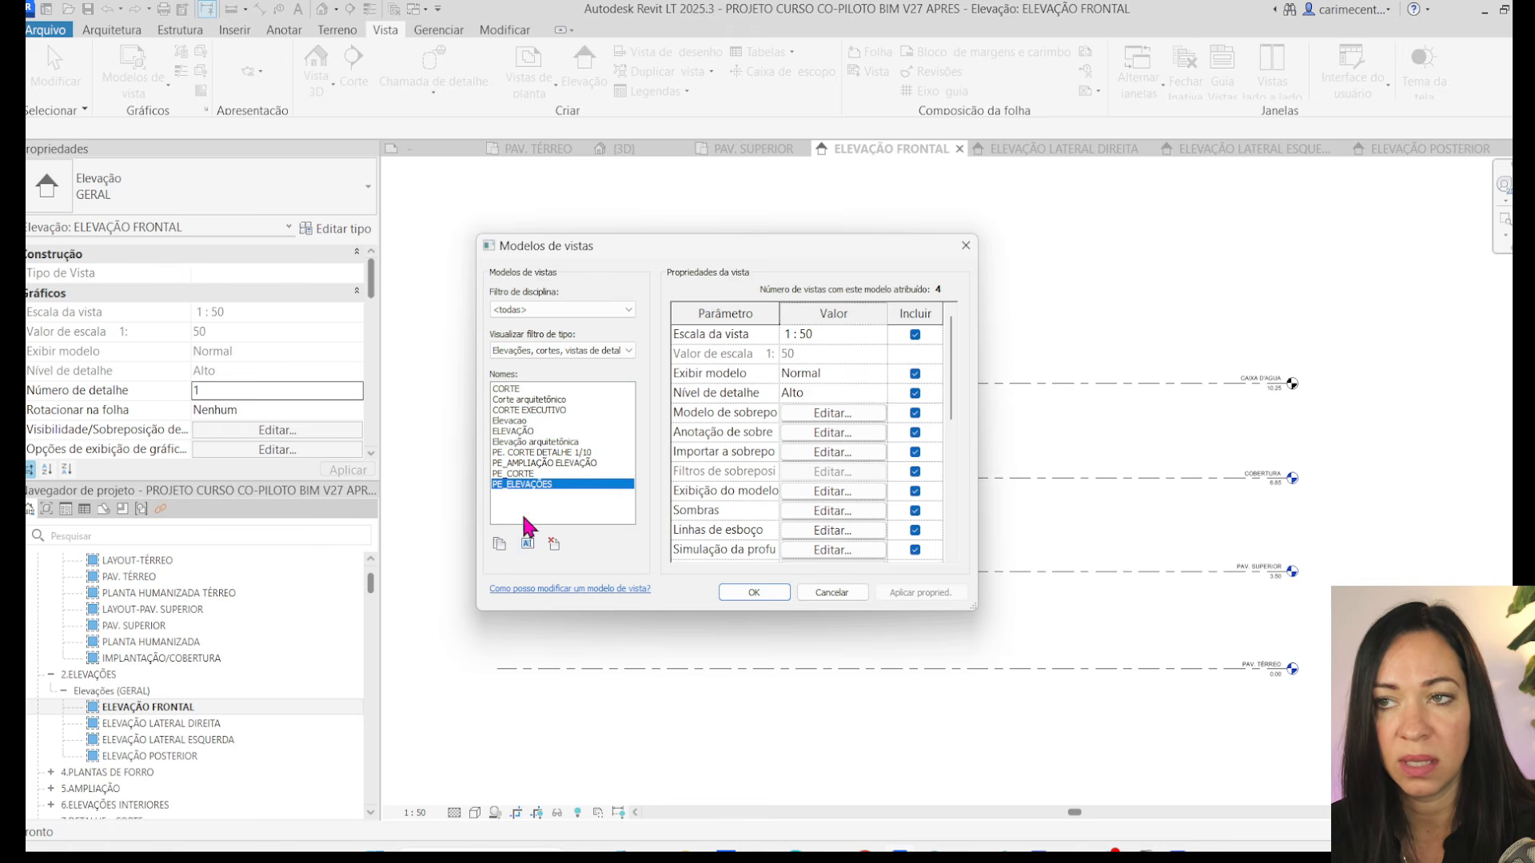
left_click(849, 596)
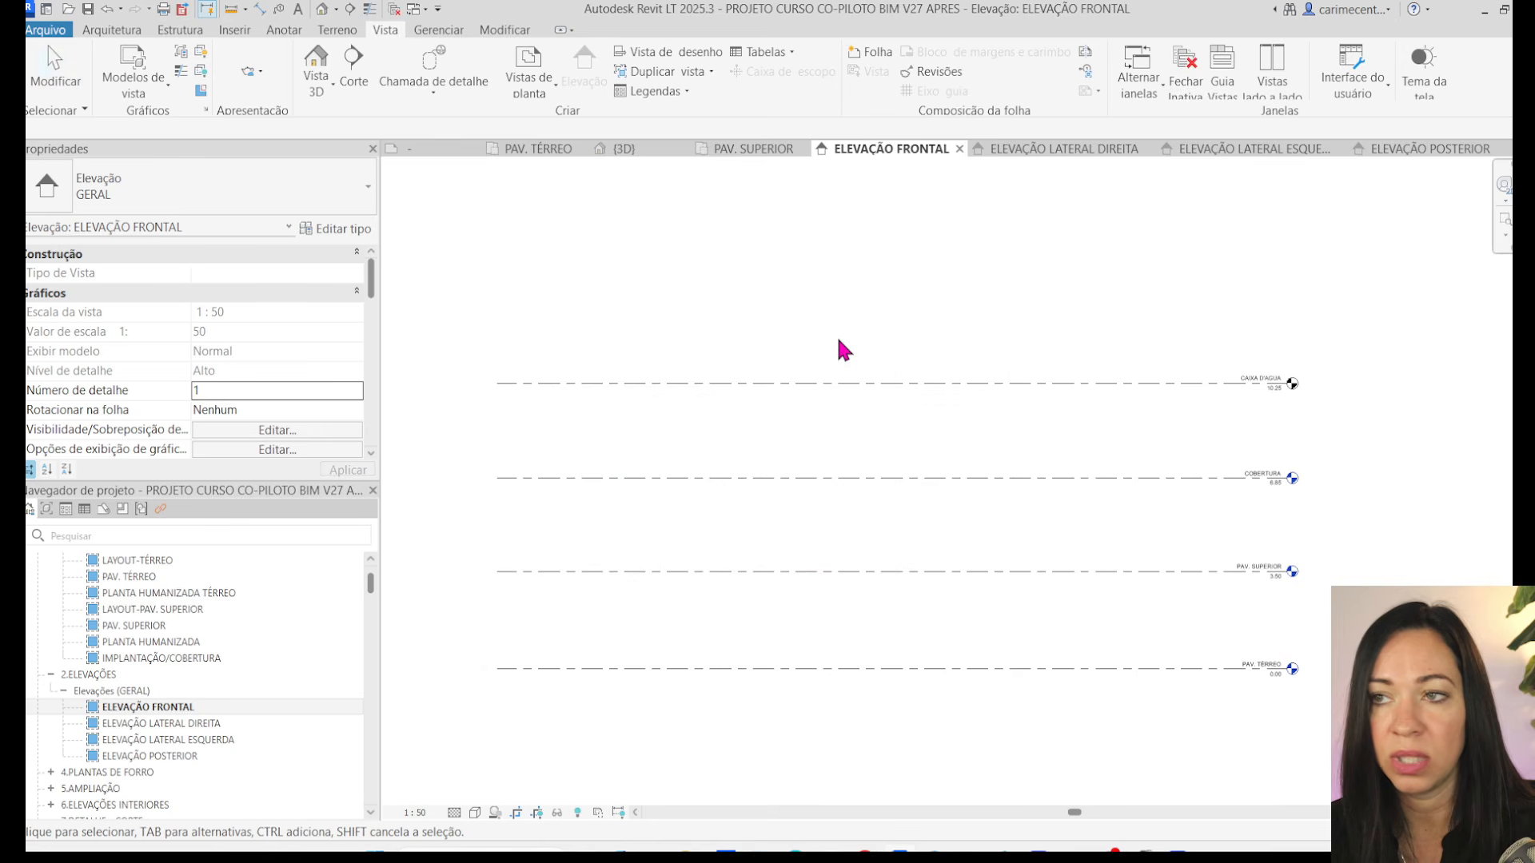
middle_click_drag(838, 341, 836, 324)
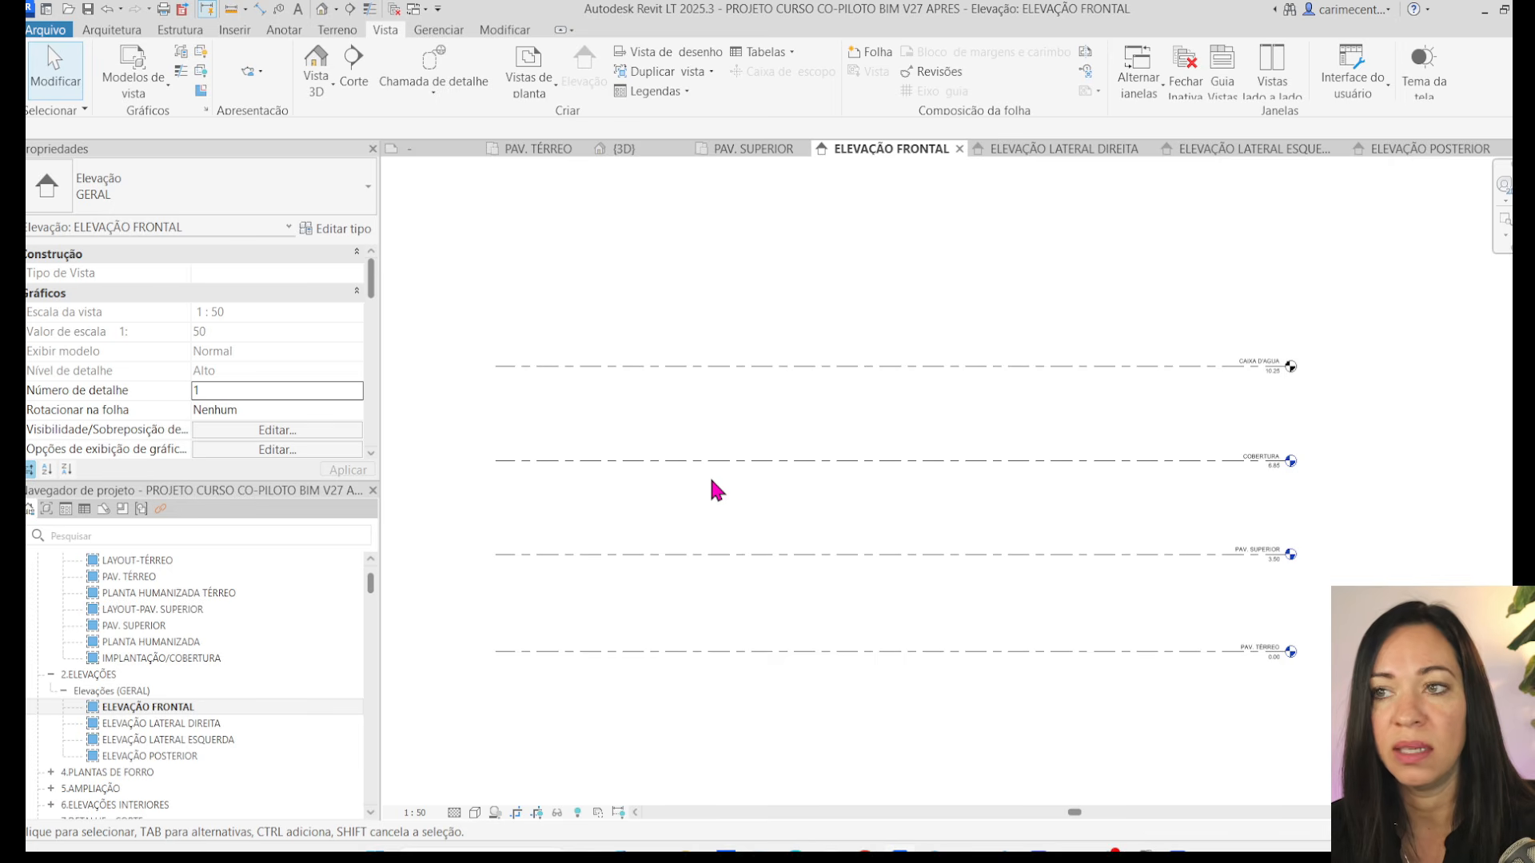
- Examine the Elevacao template among those applicable to the ELEVAÇÃO FRONTAL view and cancel without applying it
left_click(166, 73)
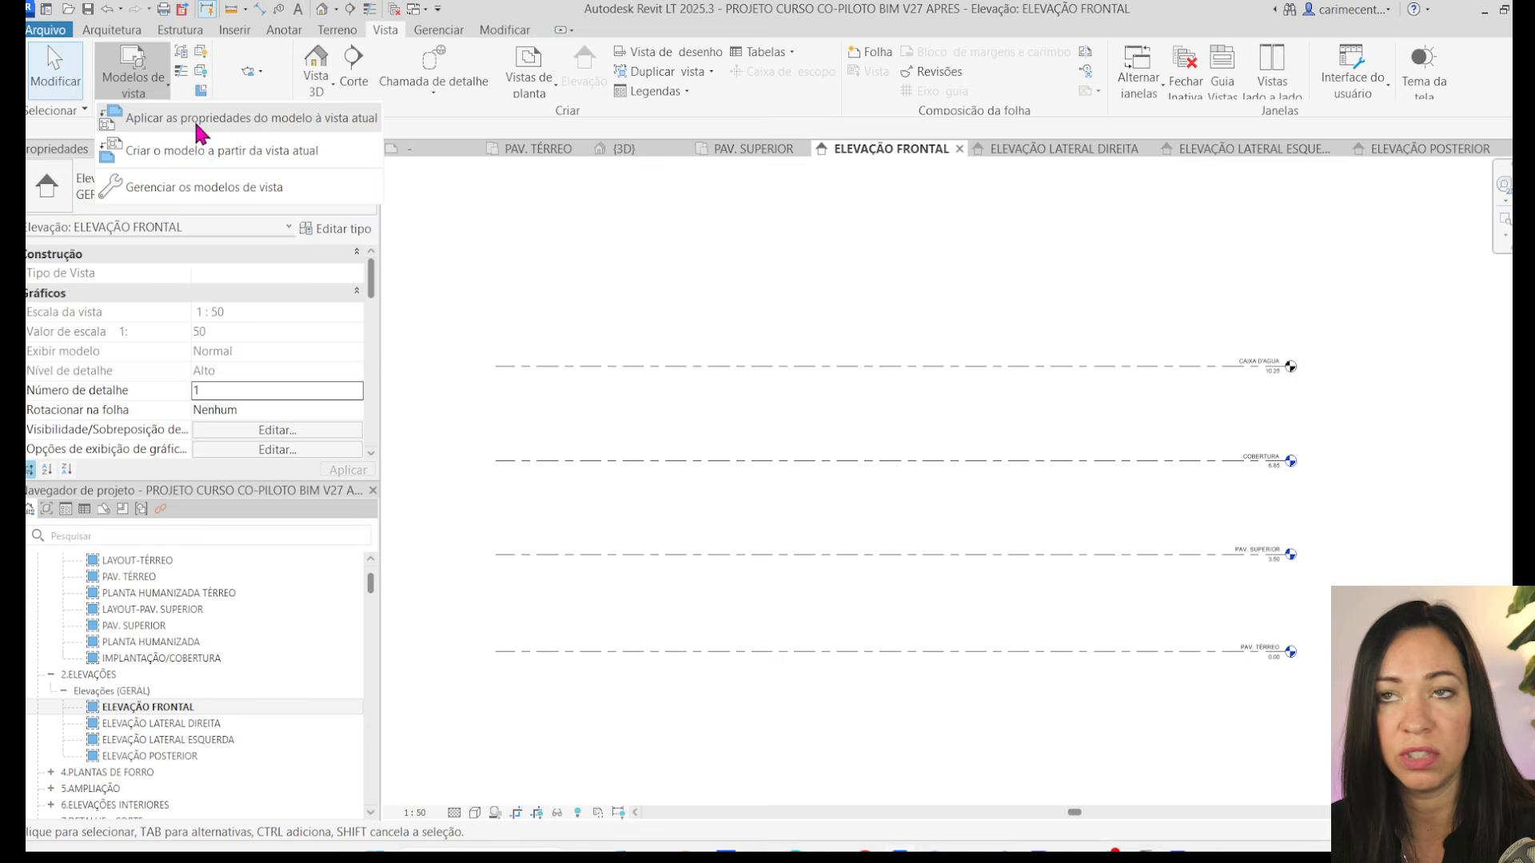
left_click(170, 120)
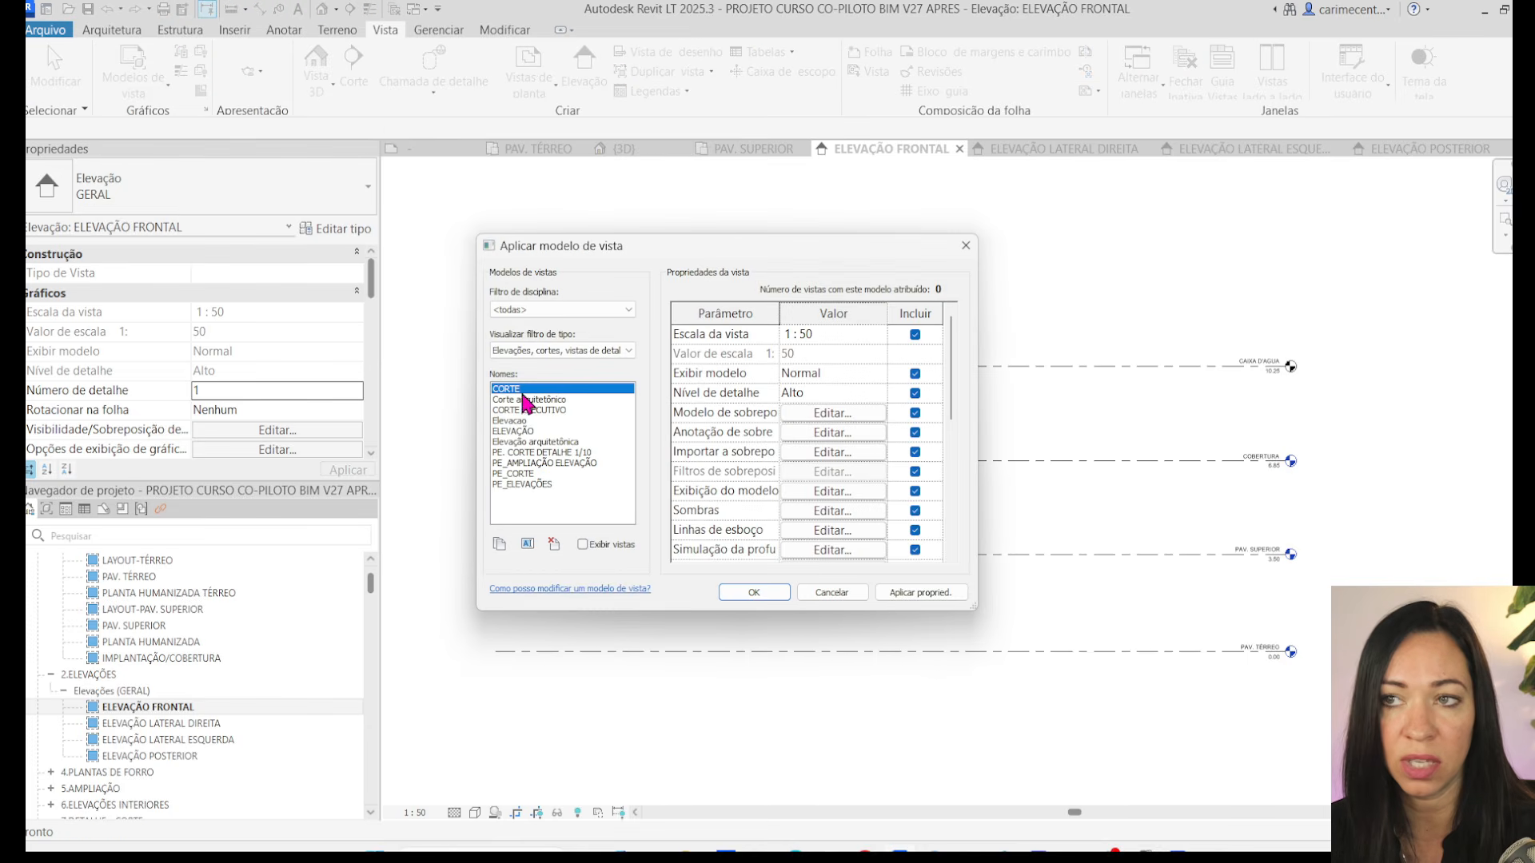
left_click(519, 421)
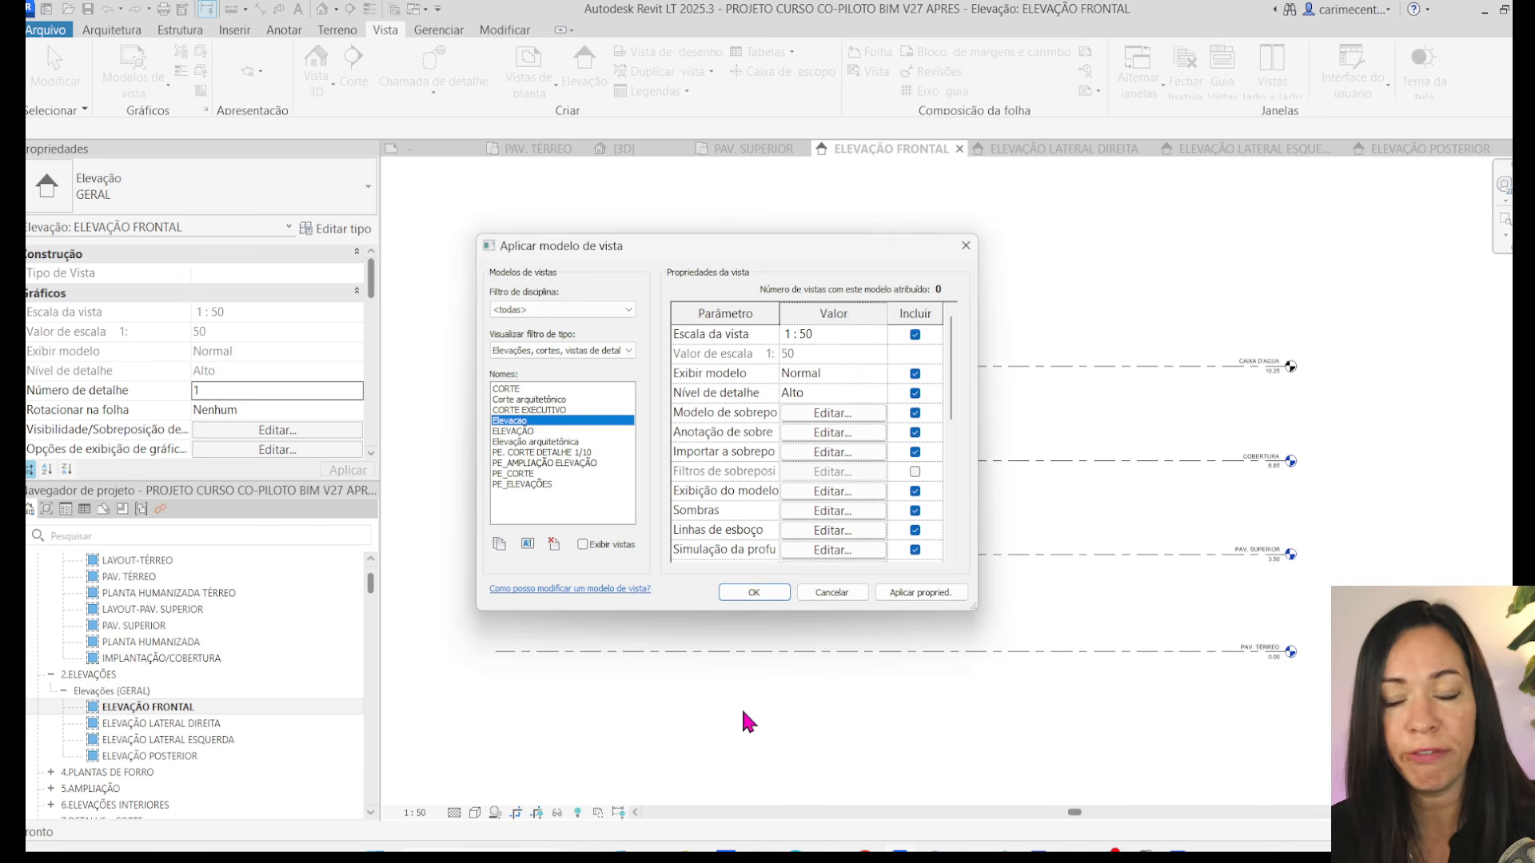
left_click(860, 592)
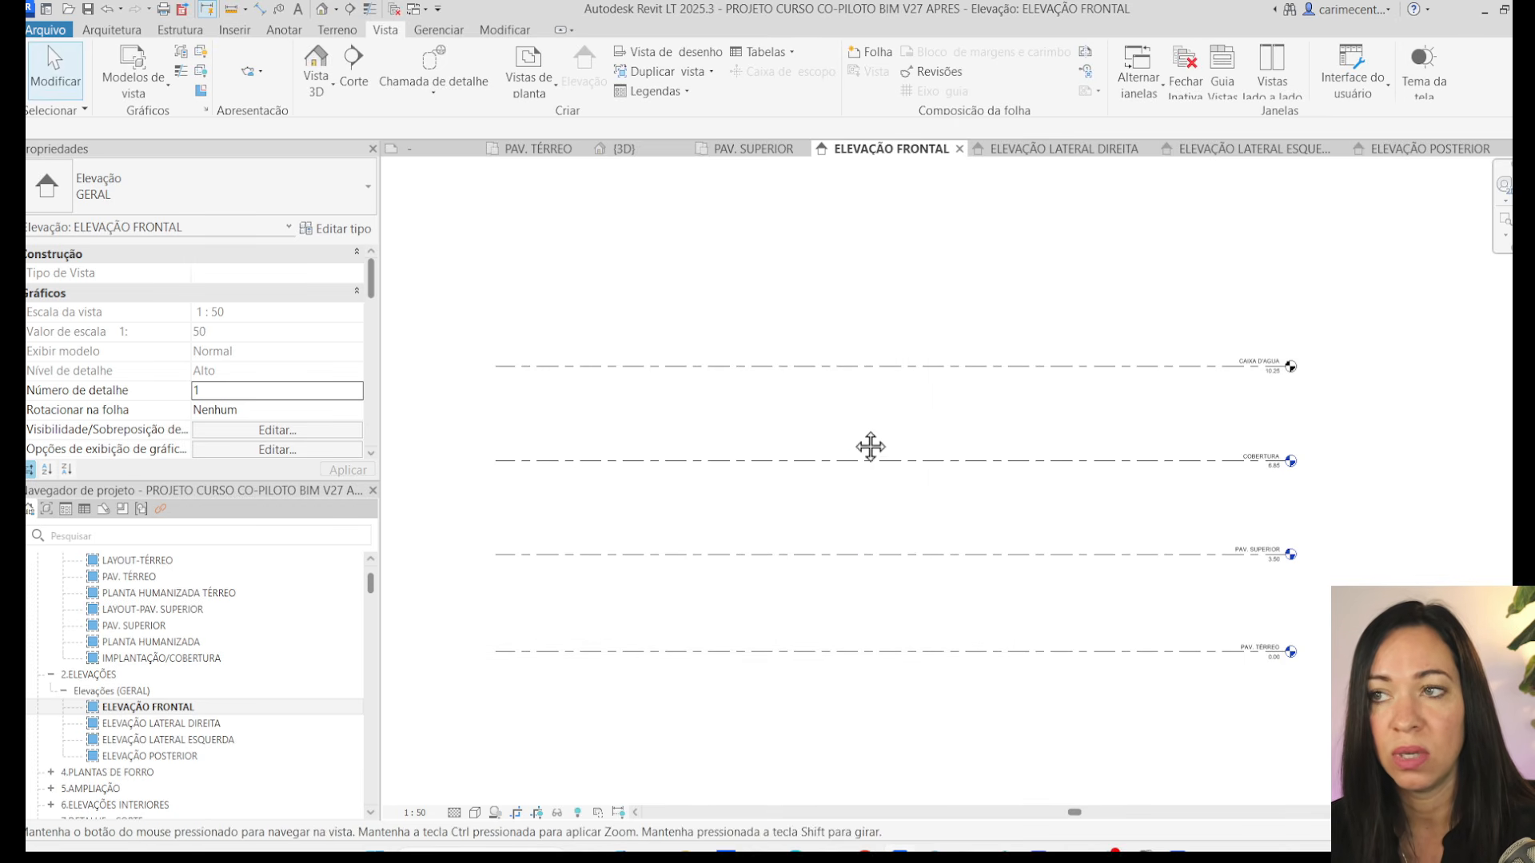
middle_click_drag(869, 445, 854, 415)
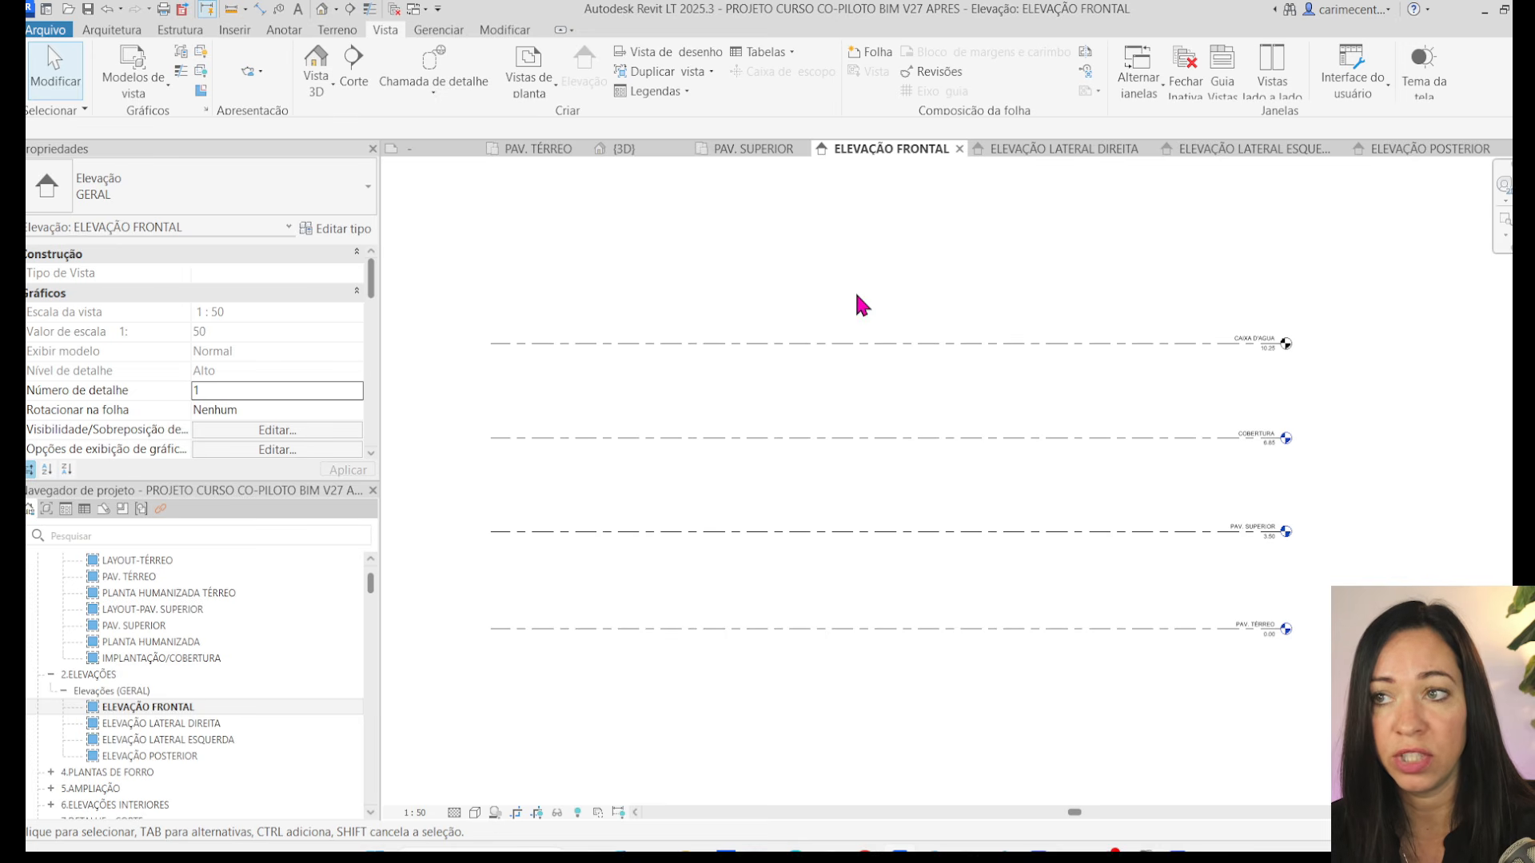
middle_click_drag(947, 494, 947, 496)
- Collapse the floor plans under 0.PLANTAS DE ARQUITETURA and the 2.ELEVAÇÕES group in the project browser
scroll(296, 679, "down", 7)
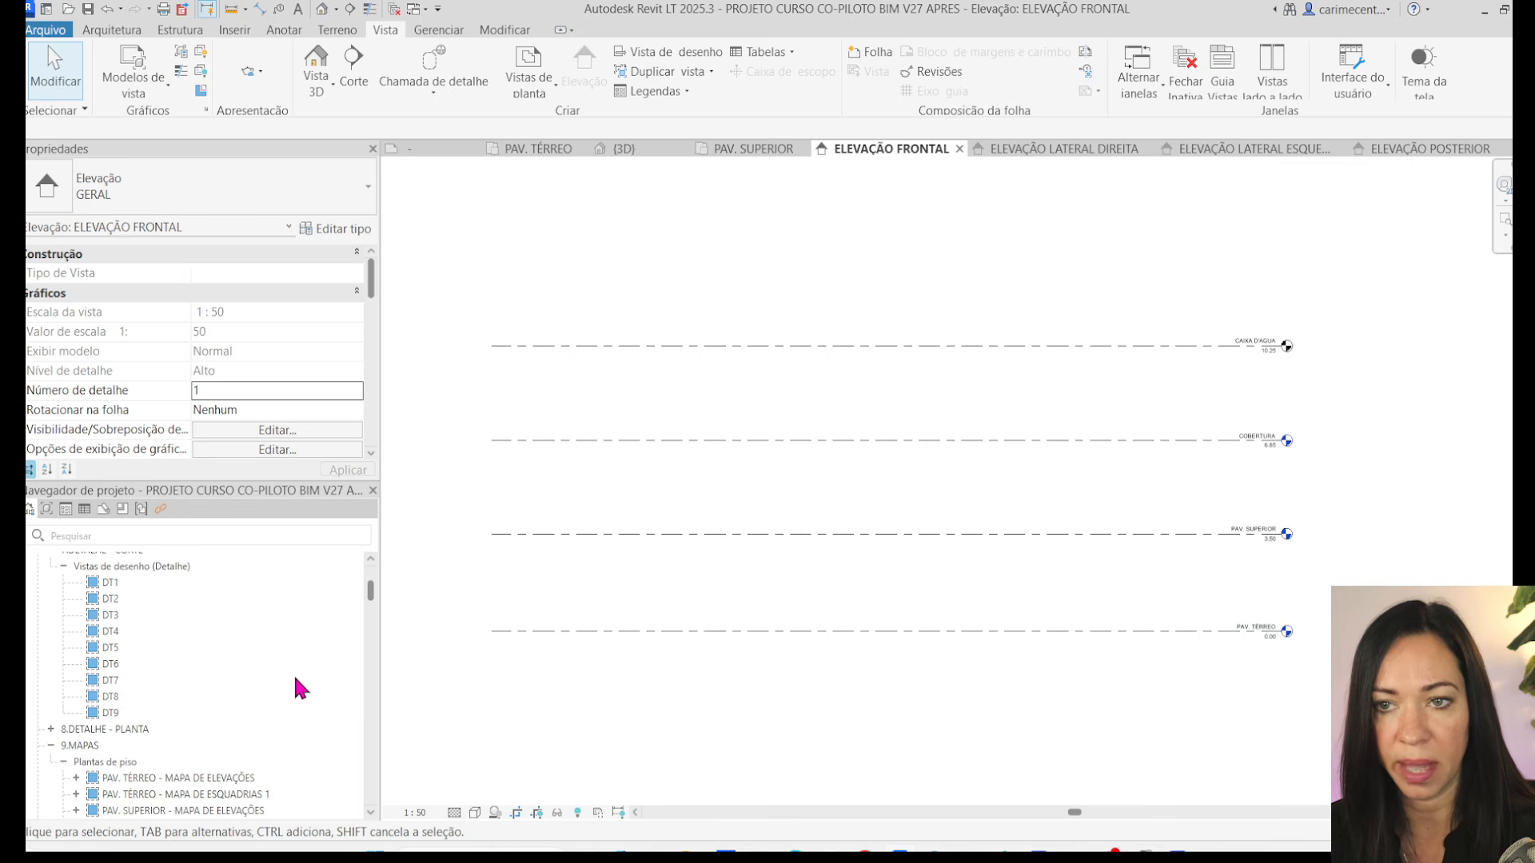
scroll(240, 704, "up", 7)
scroll(72, 675, "up", 3)
left_click(64, 675)
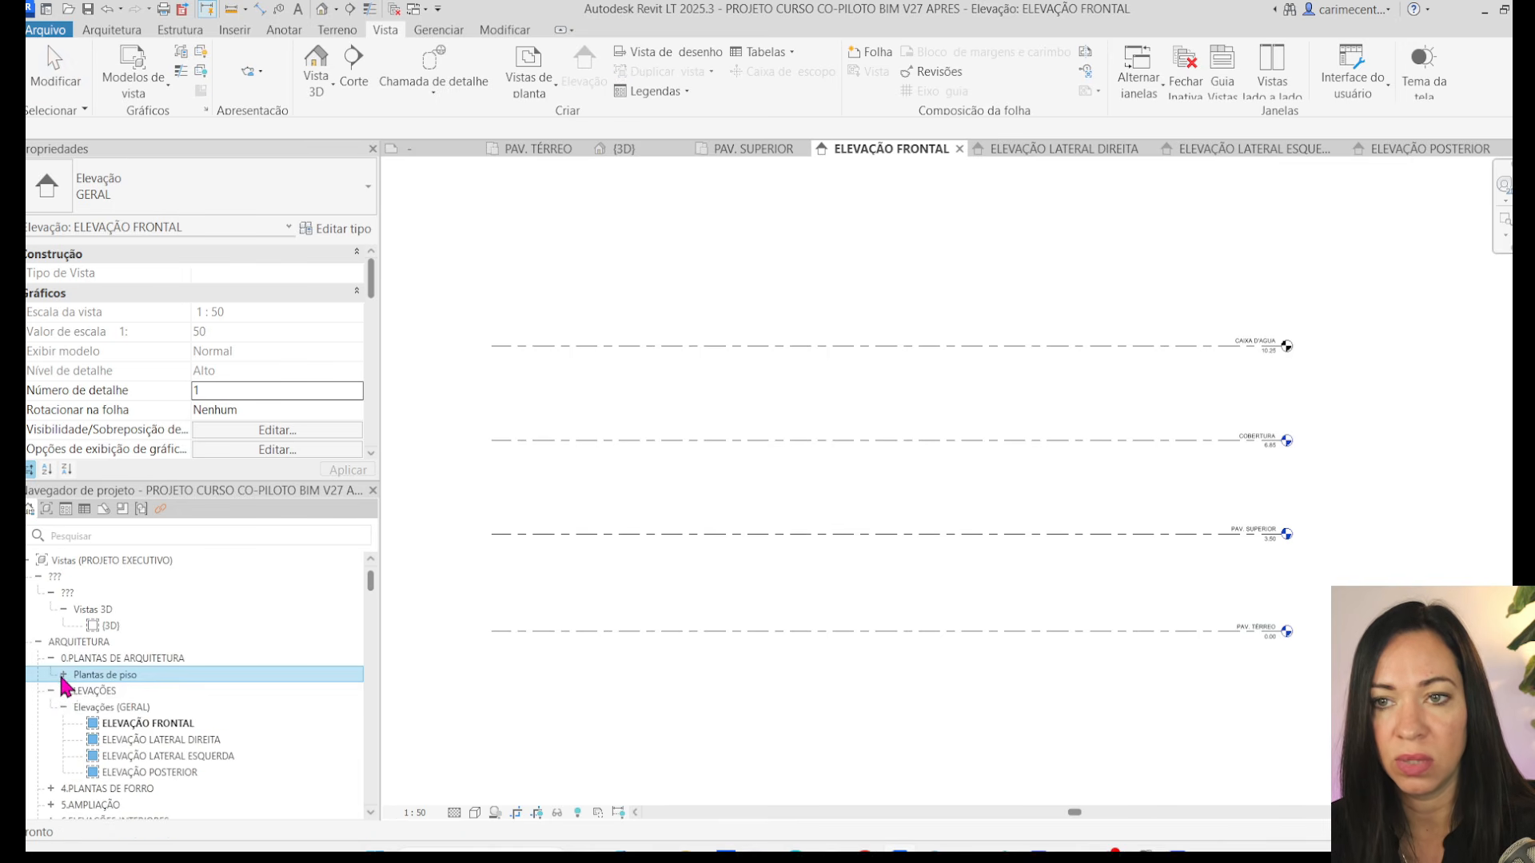
left_click(52, 691)
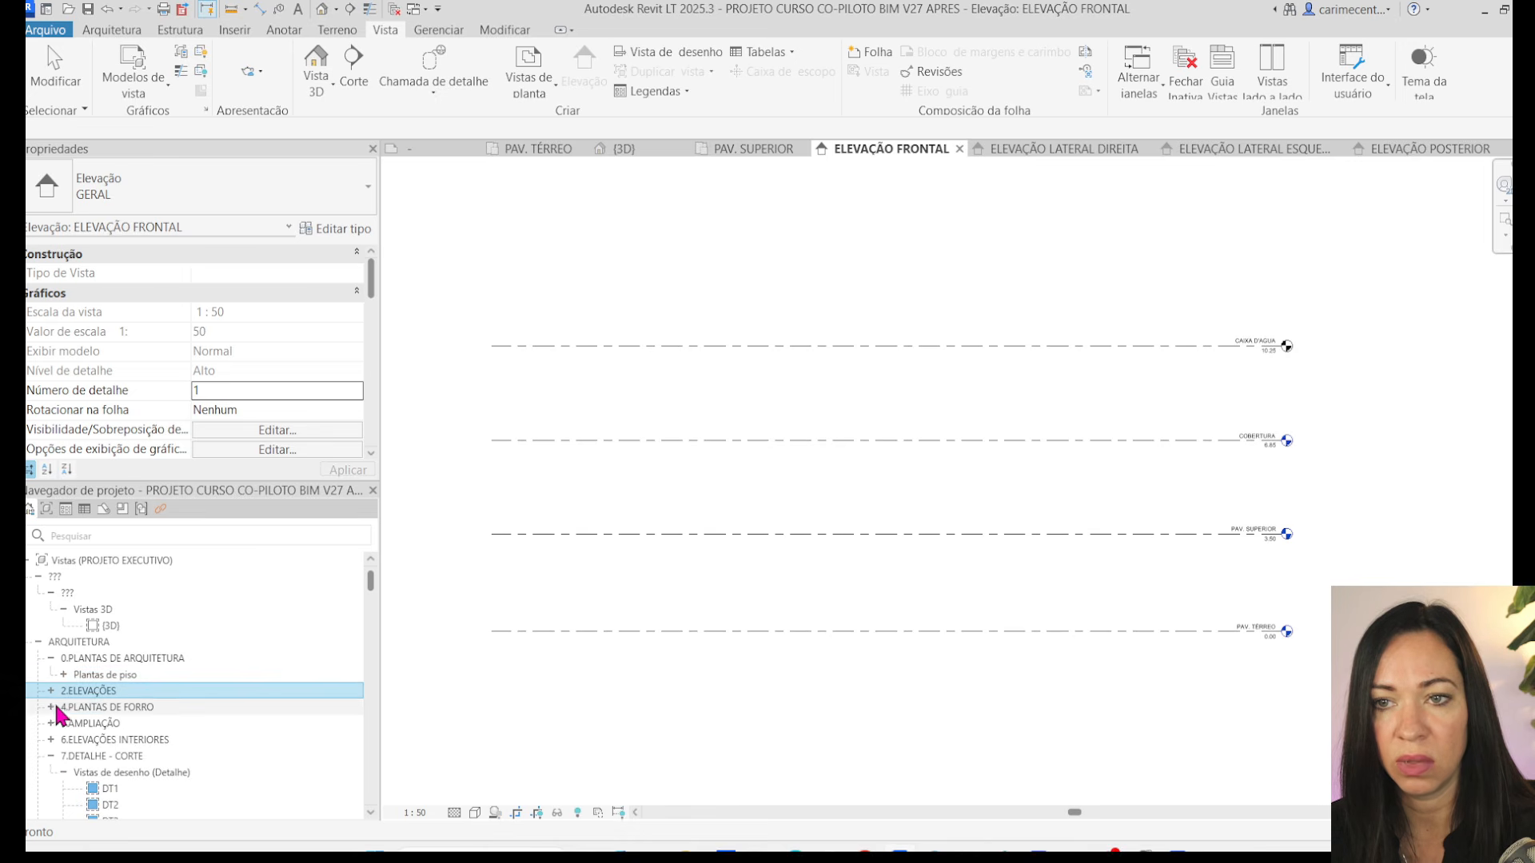
- Open both LUMINOTÉCNICA plans under 4.PLANTAS DE FORRO, check them for leftover elements and collapse their floor plan group
left_click(52, 708)
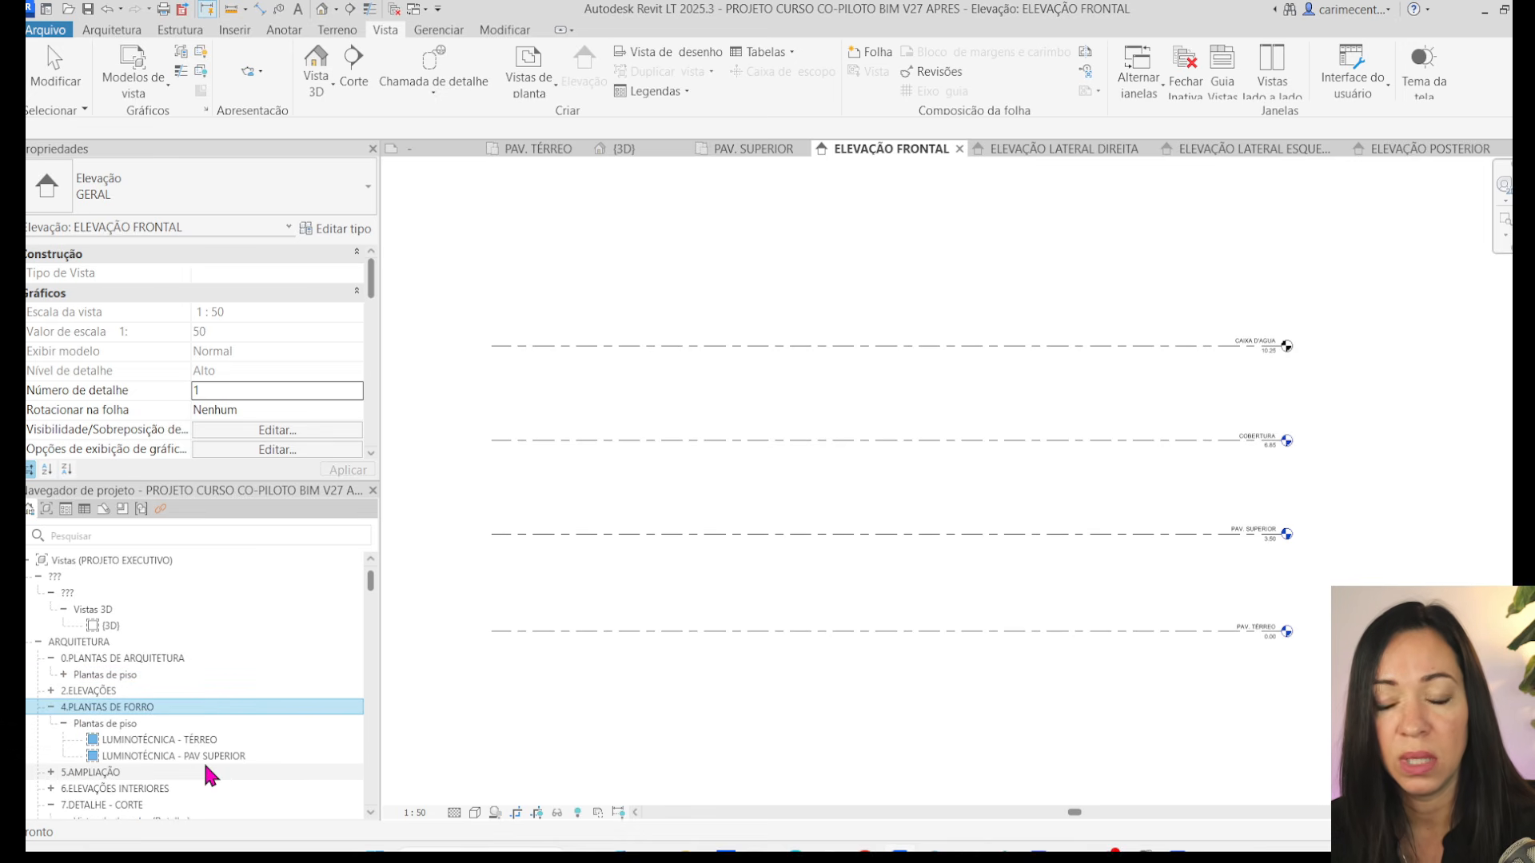
double_click(205, 741)
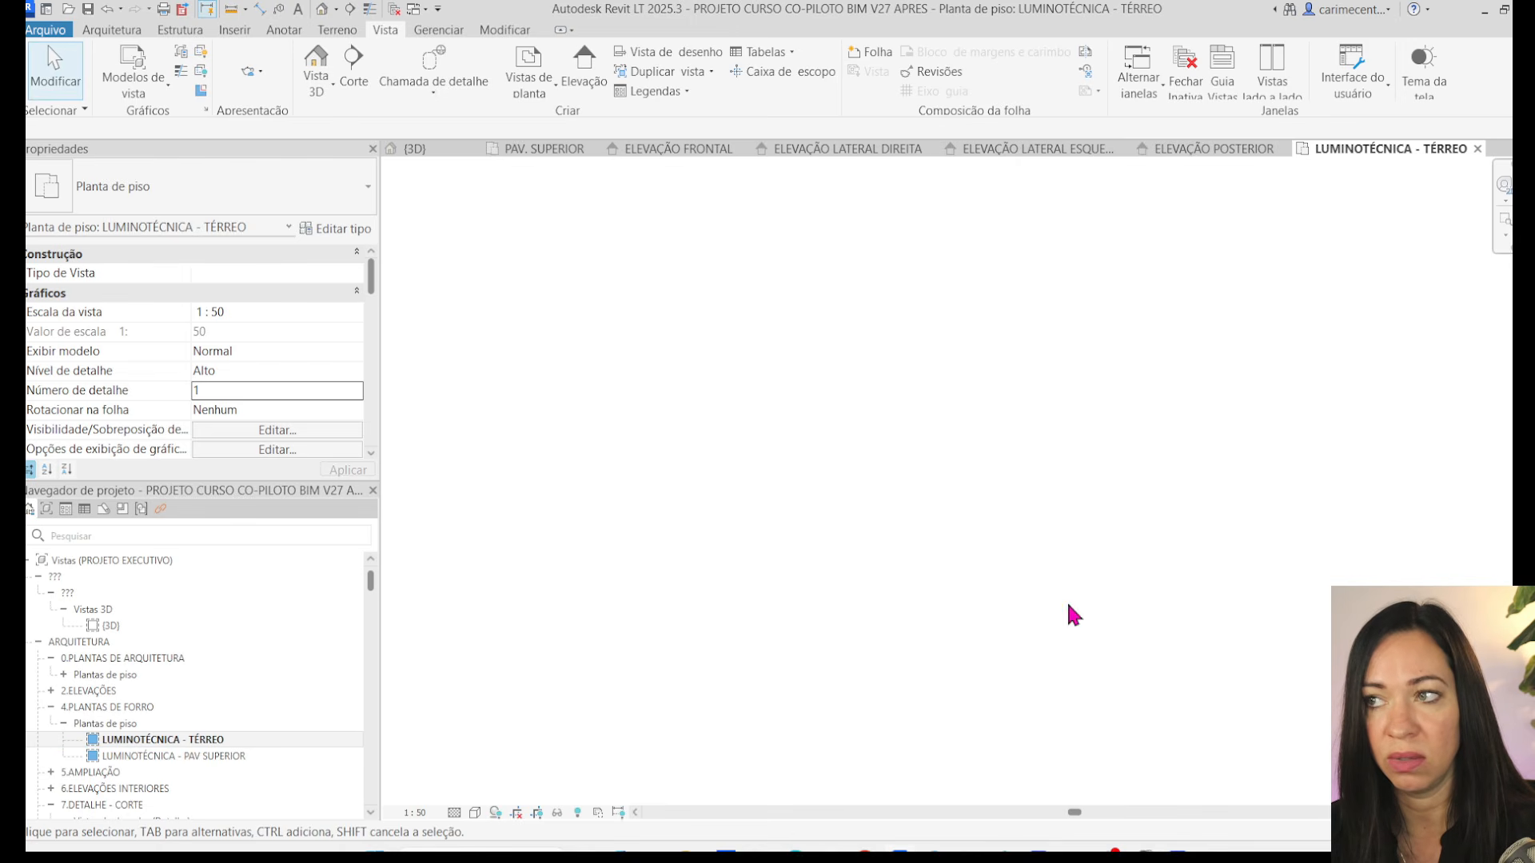
left_click(235, 771)
double_click(235, 756)
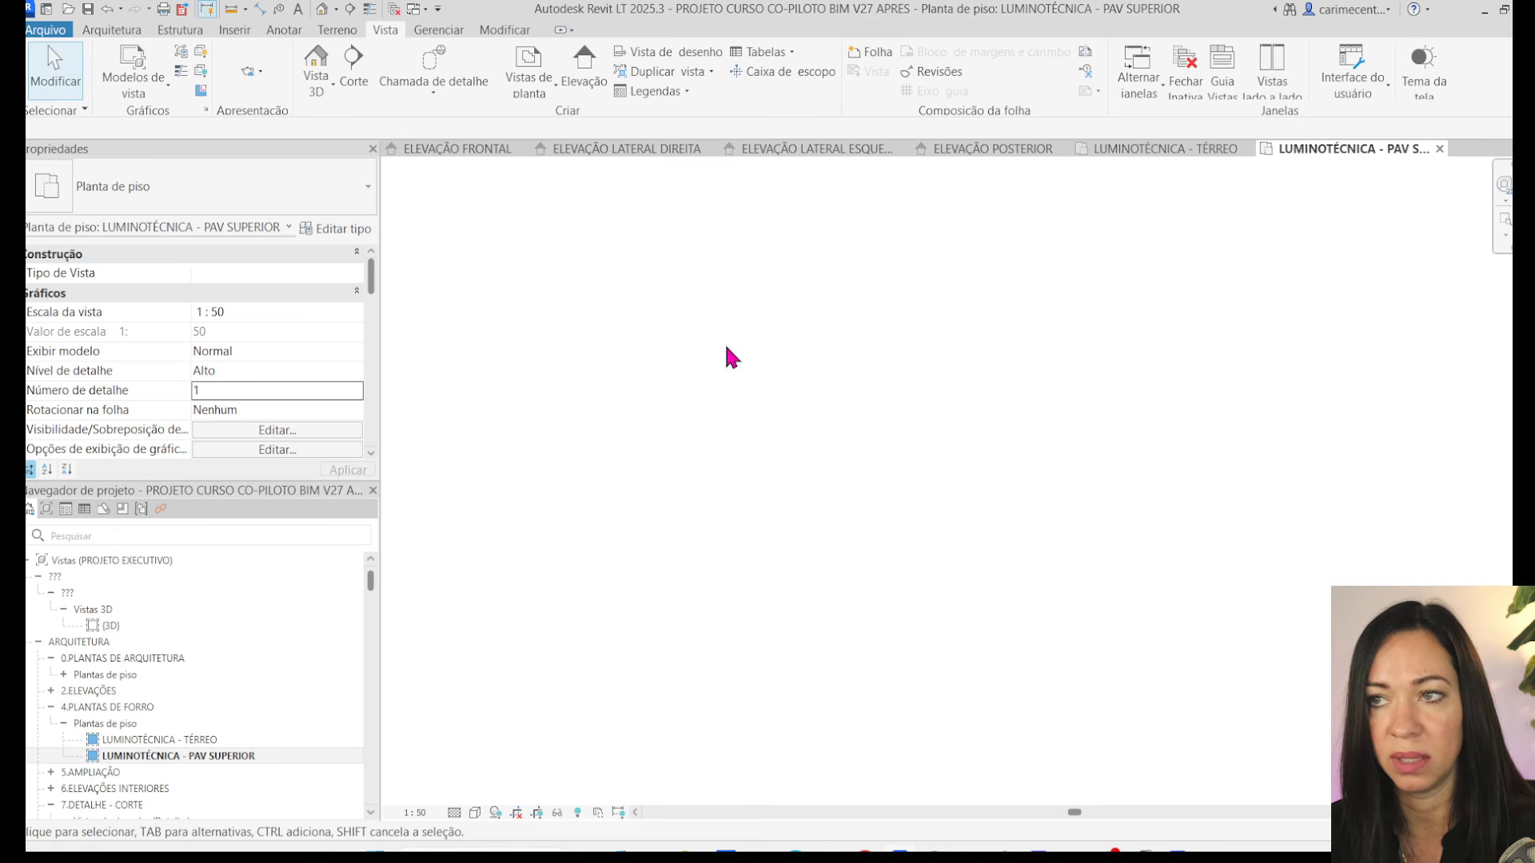
left_click_drag(521, 238, 1507, 678)
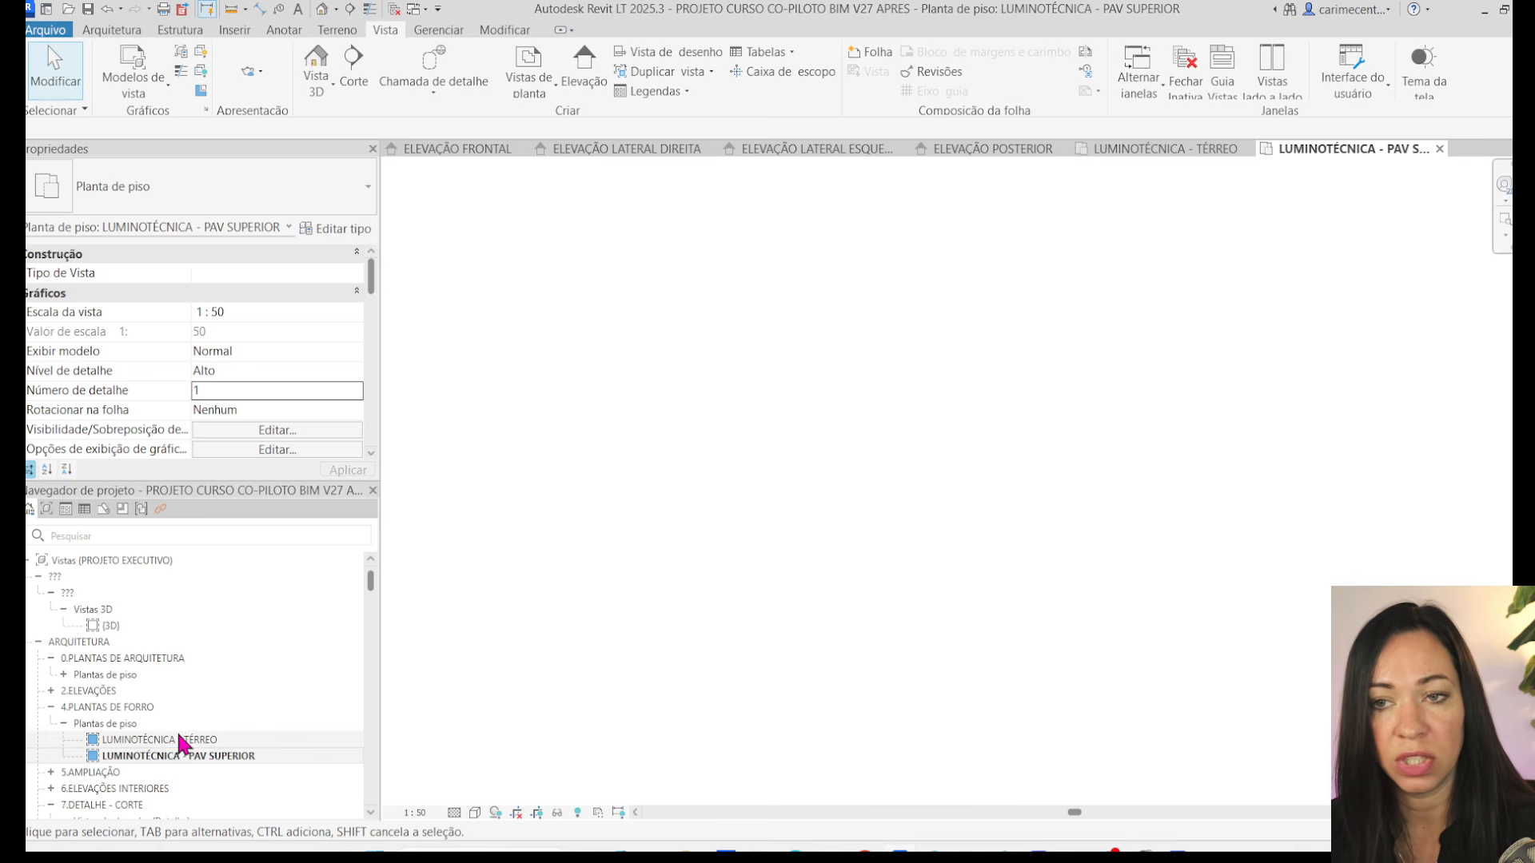
left_click(192, 740)
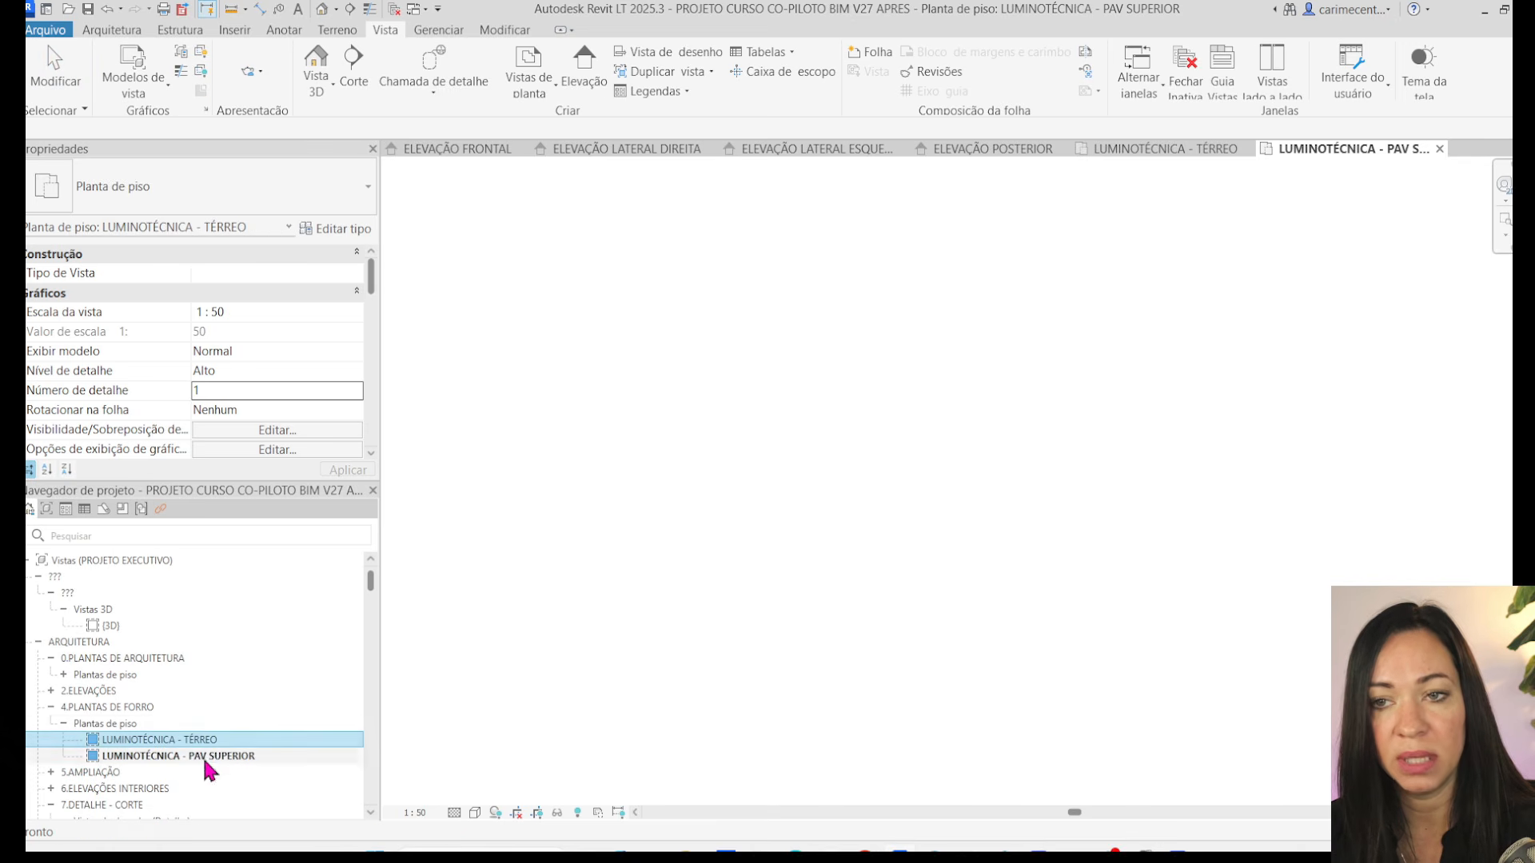
left_click(65, 724)
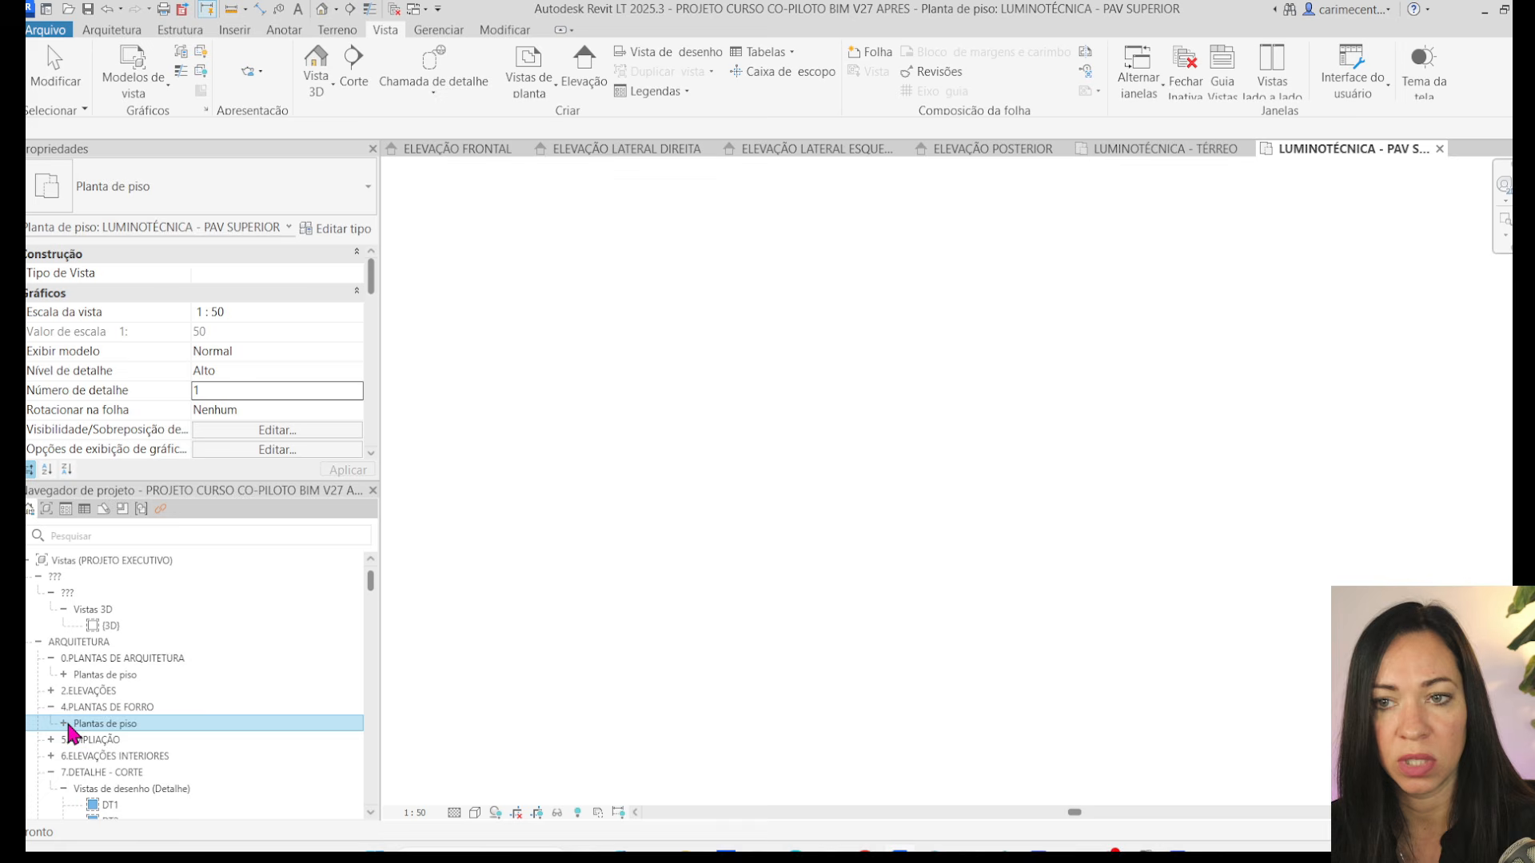
- Delete all the enlarged plan views under 5.AMPLIAÇÃO, from AM01 - LAVABO 1 through AM18 - SALA ÍNTIMA
left_click(51, 740)
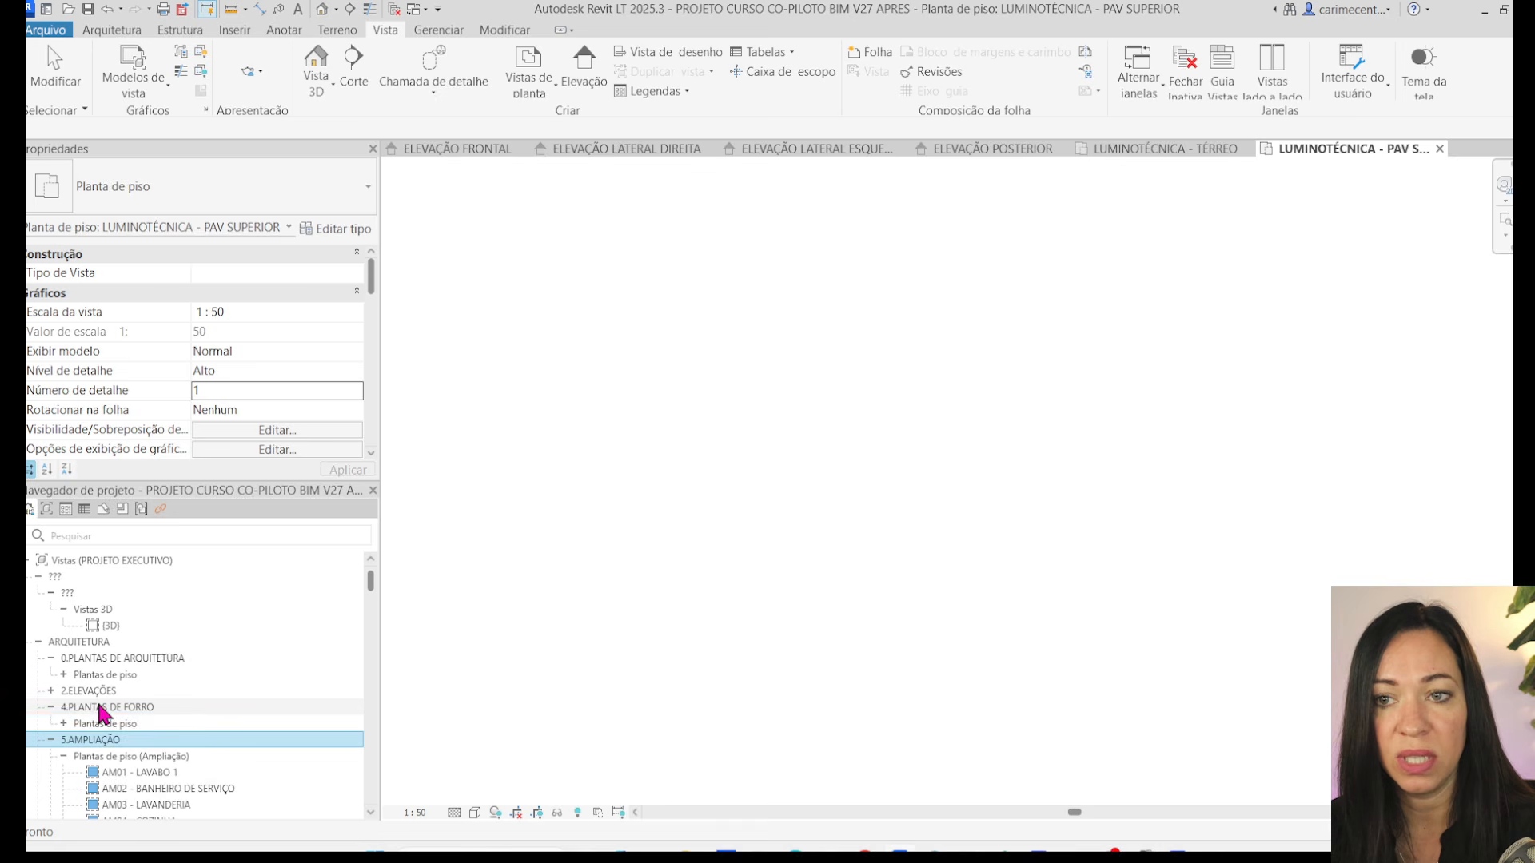
scroll(192, 720, "down", 6)
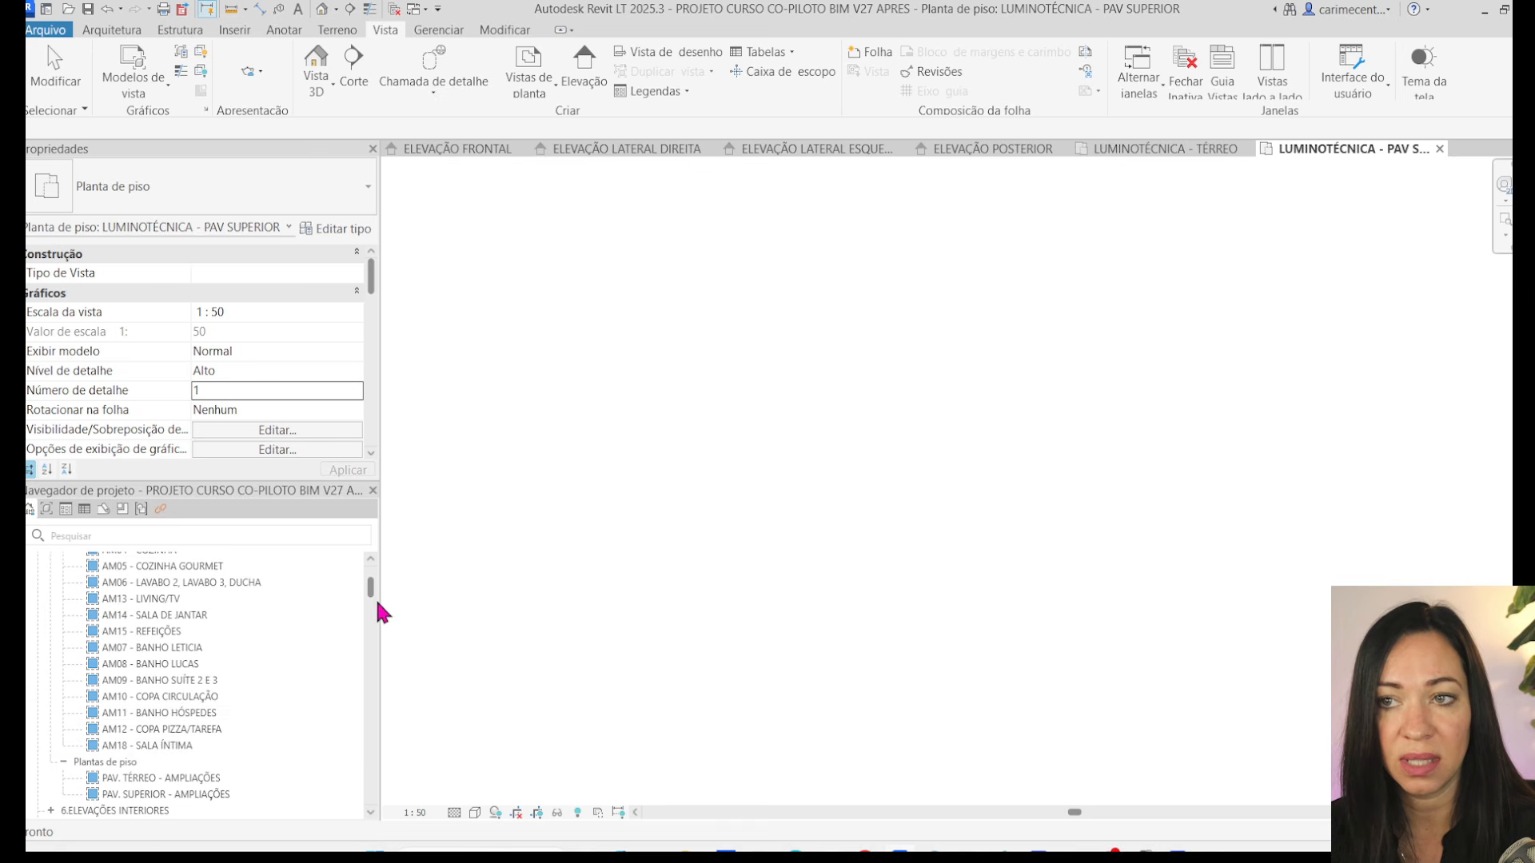
scroll(373, 593, "up", 4)
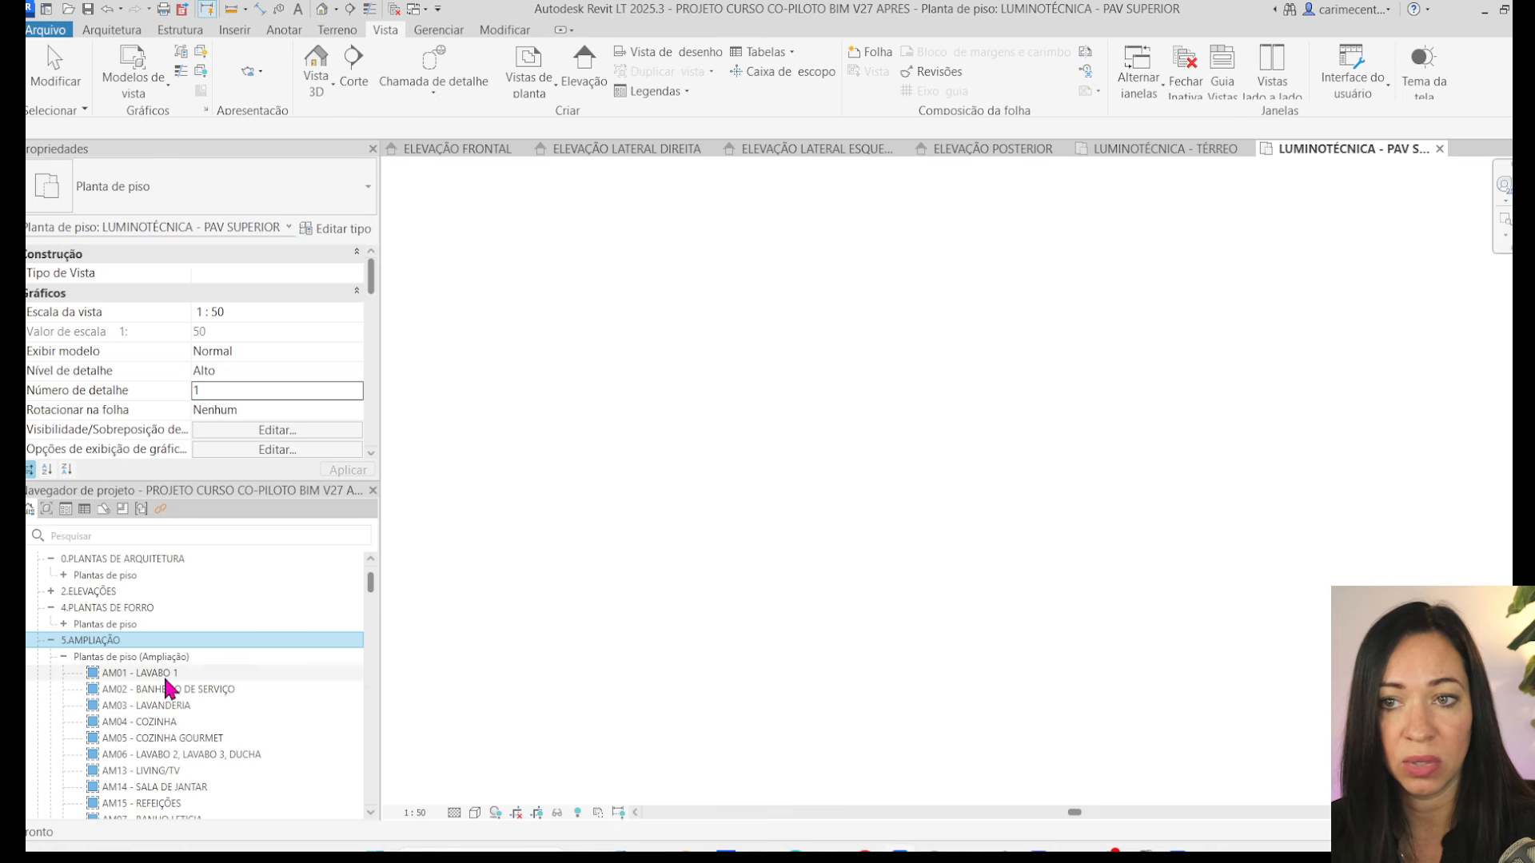
left_click(136, 673)
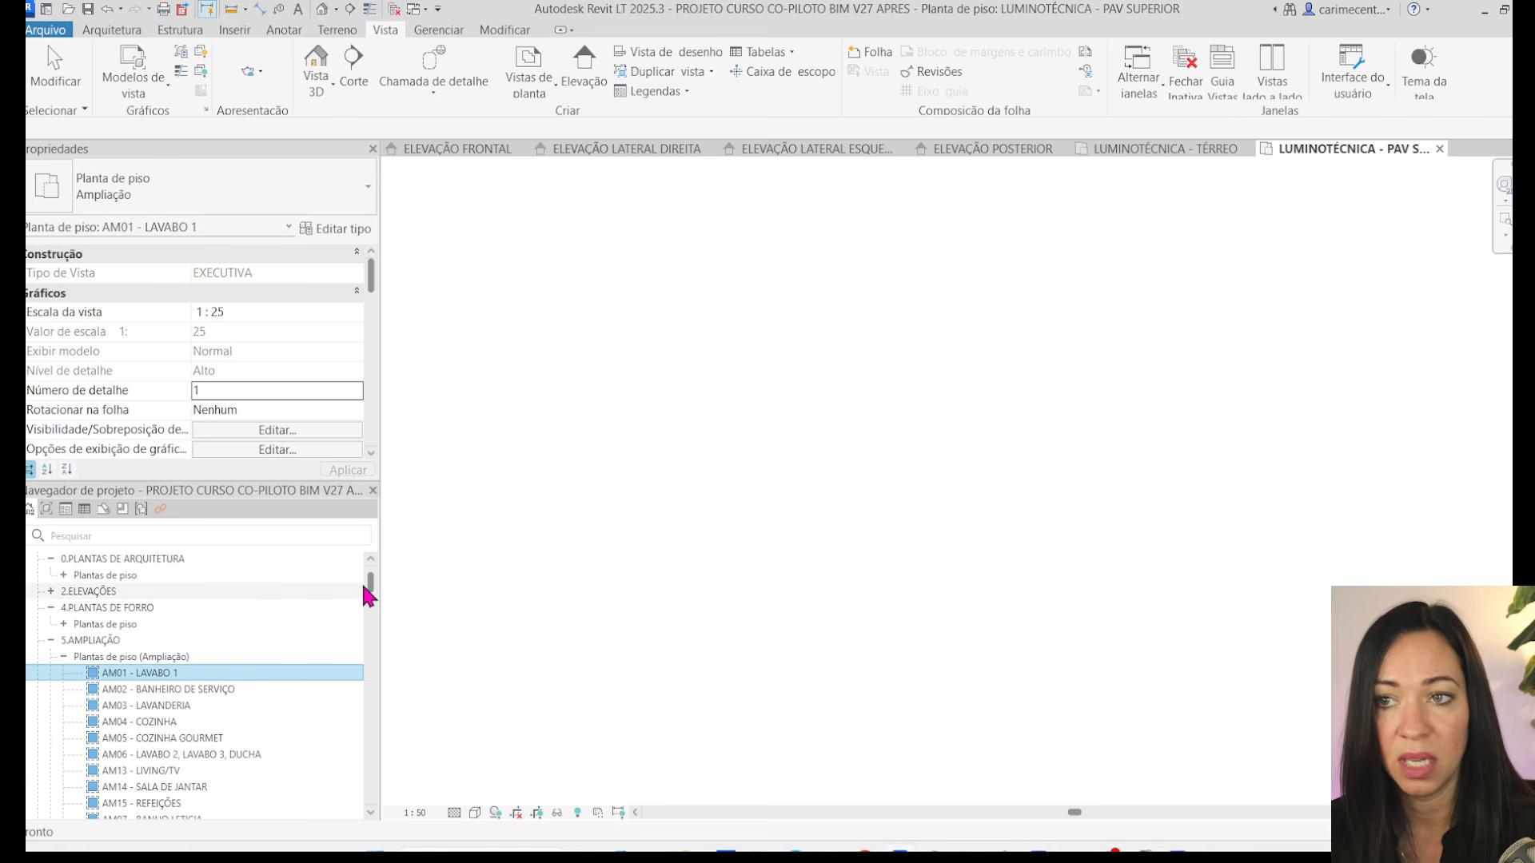
scroll(373, 592, "down", 4)
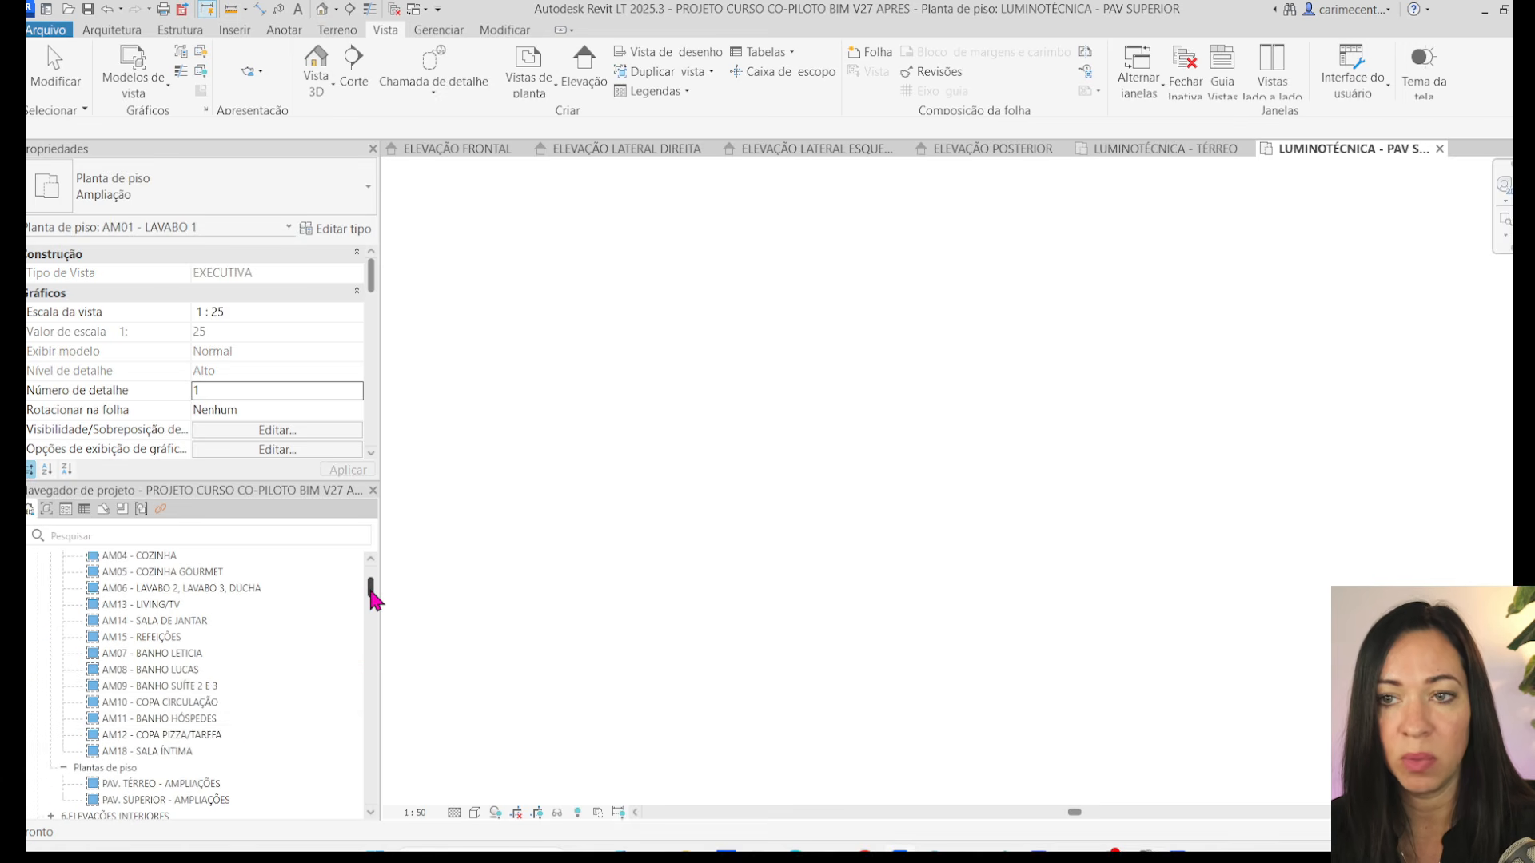
left_click(192, 752, "shift")
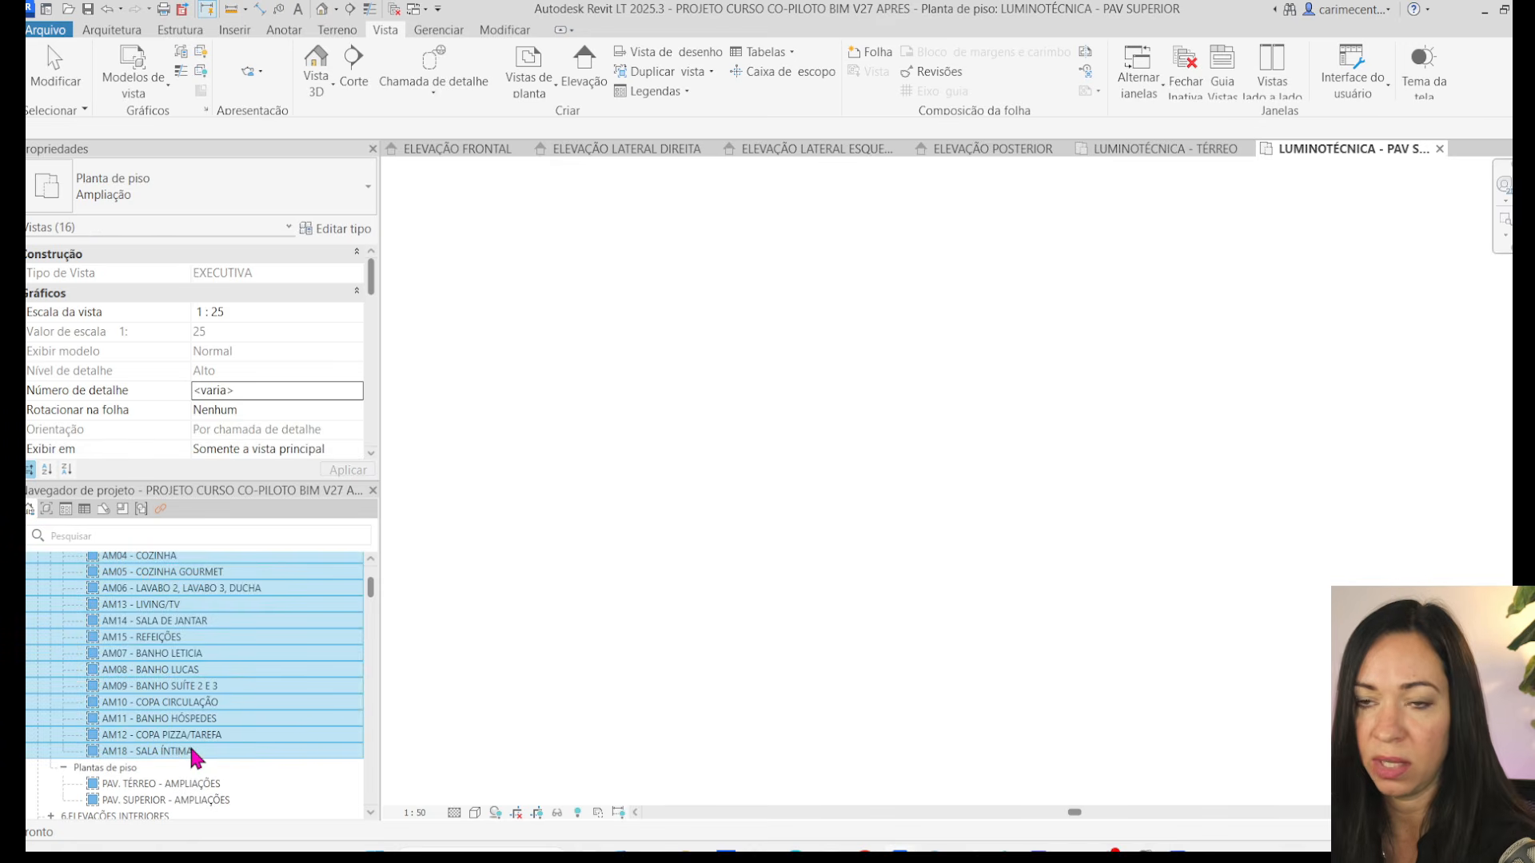
key("Delete")
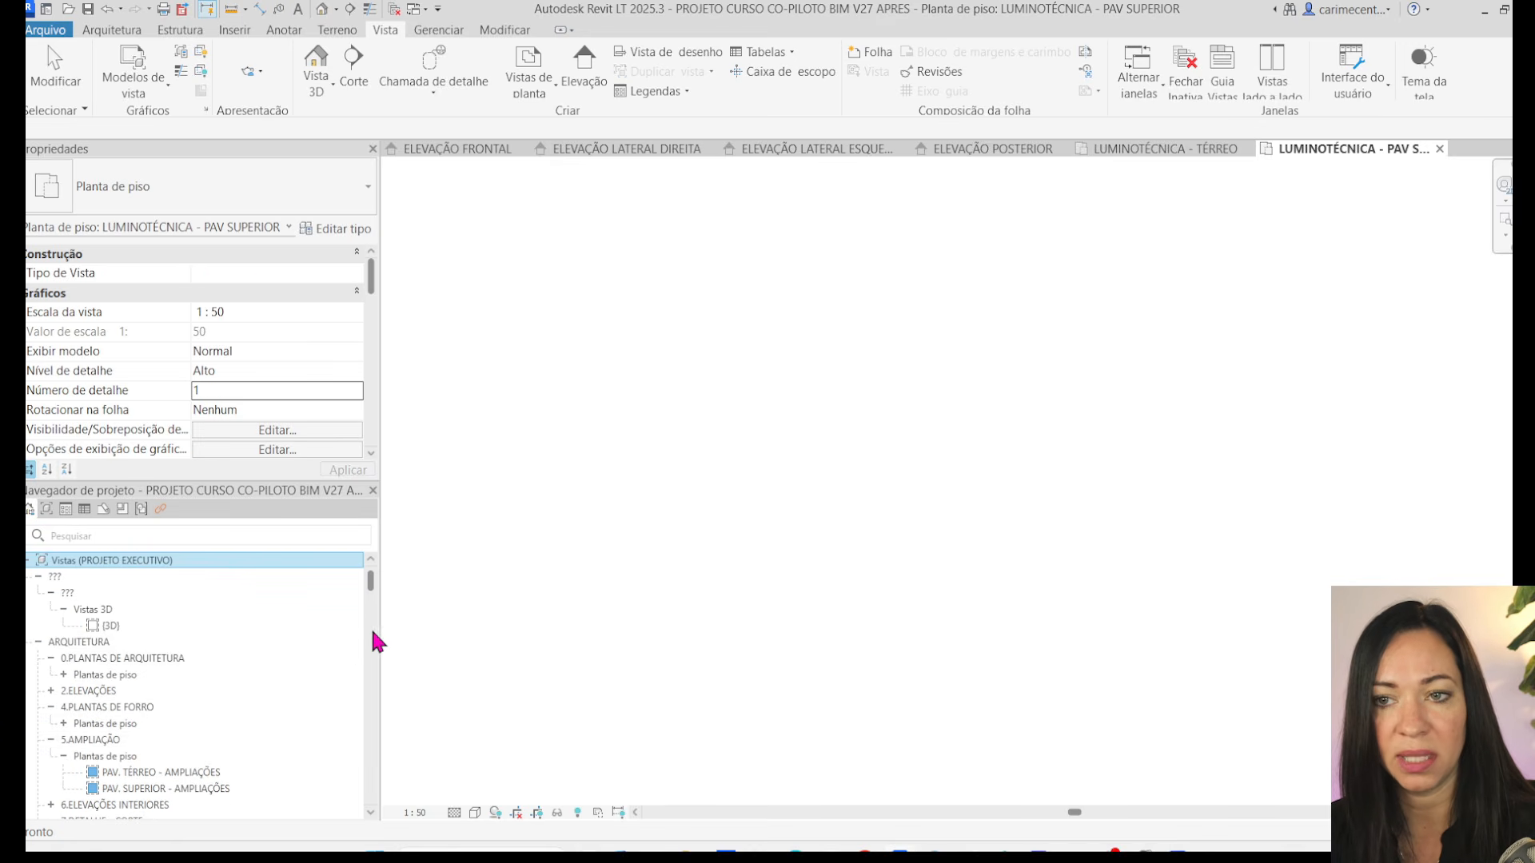
scroll(374, 595, "down", 3)
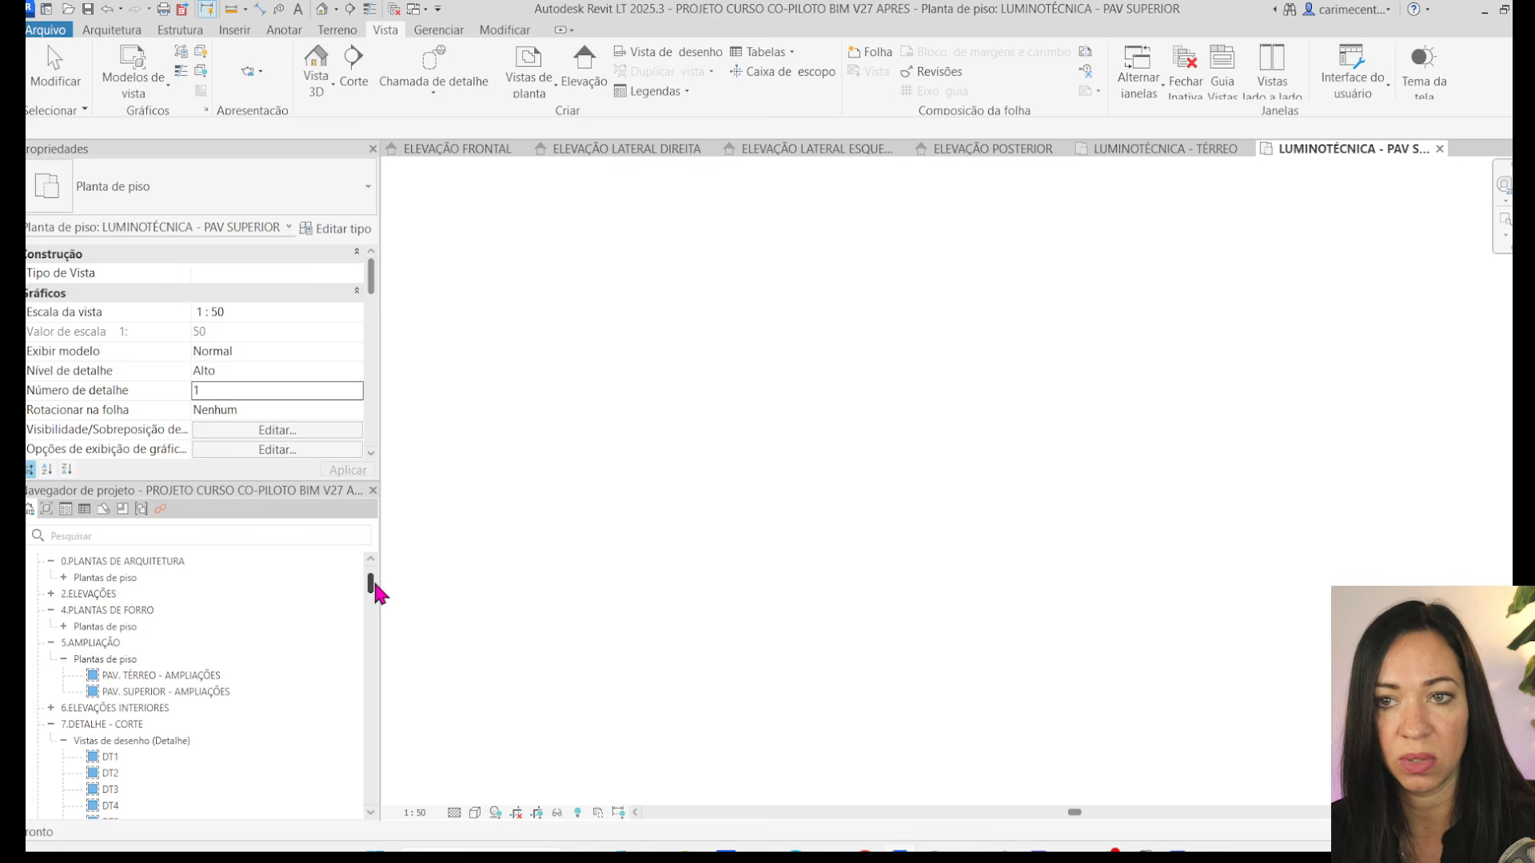
- Delete all the interior elevation views under 6.ELEVAÇÕES INTERIORES, from 1-A - LAVABO 1 through 18-B - SALA INTIMA
left_click(50, 707)
left_click(64, 724)
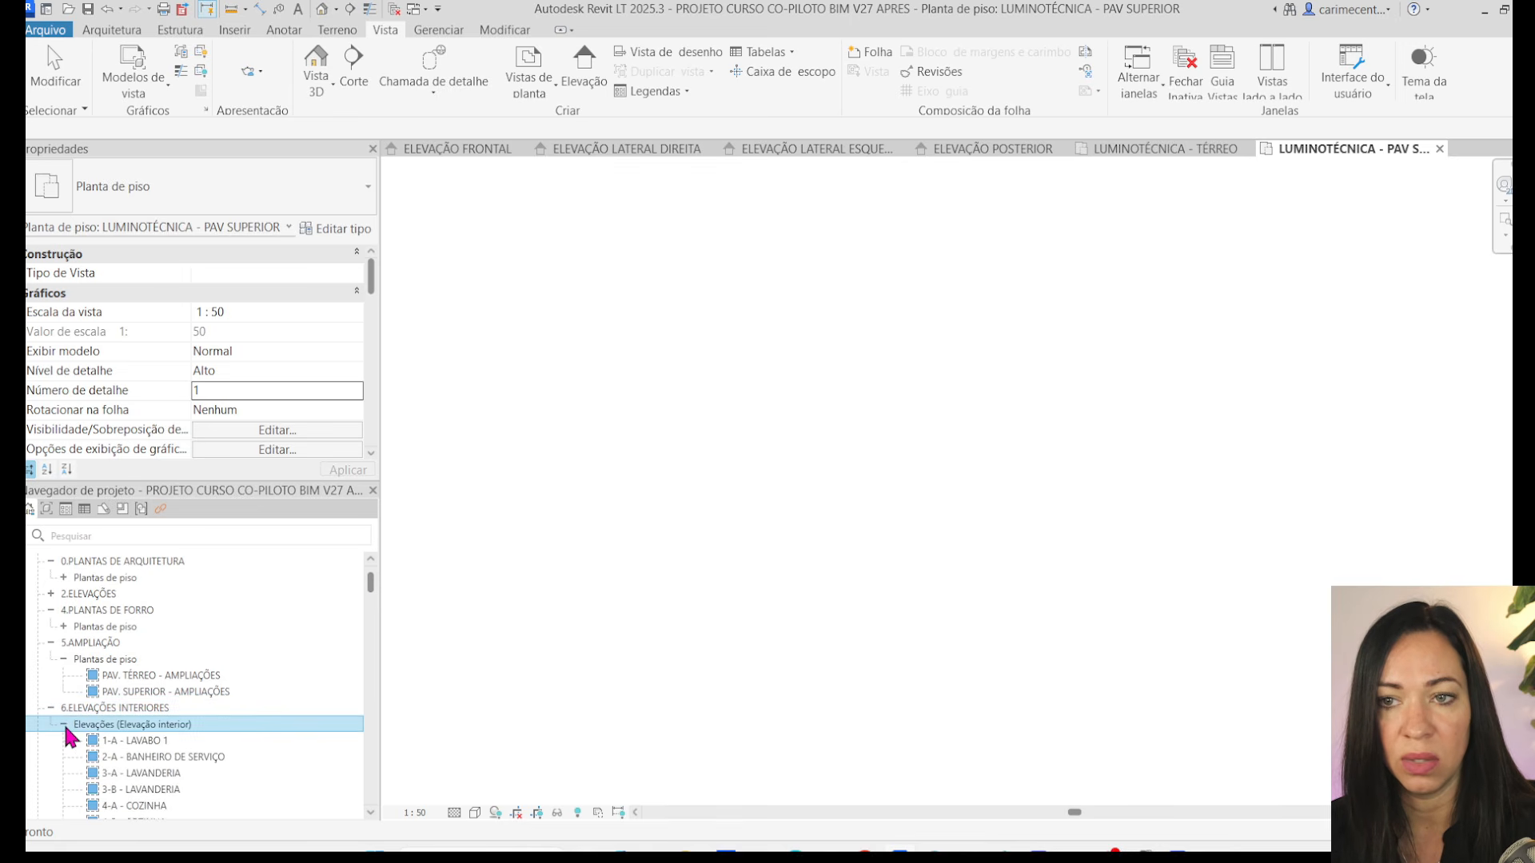
scroll(213, 727, "down", 3)
scroll(212, 688, "up", 3)
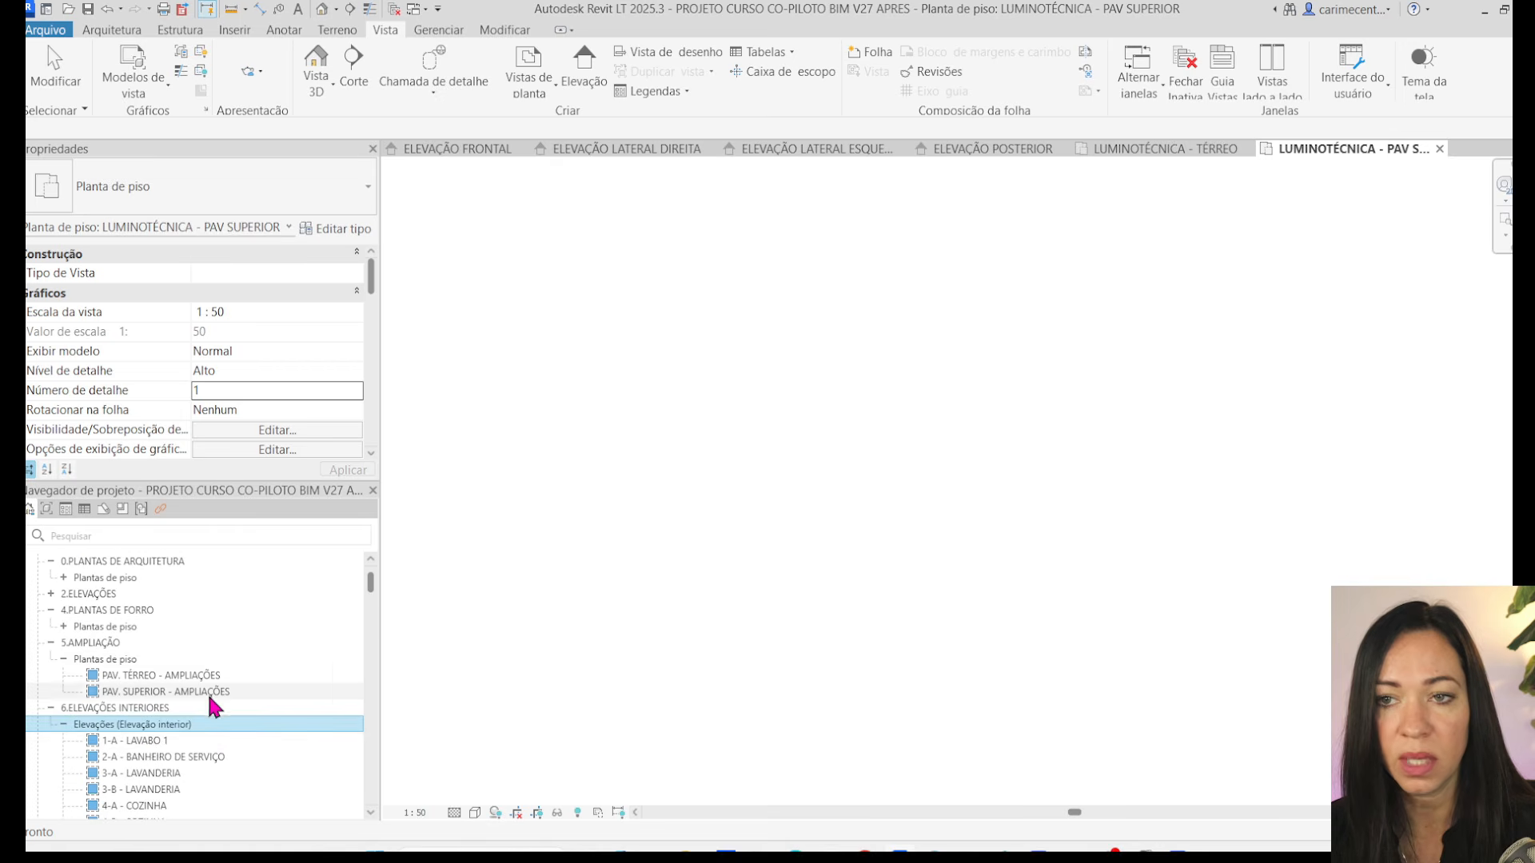
left_click(149, 742)
scroll(371, 600, "down", 12)
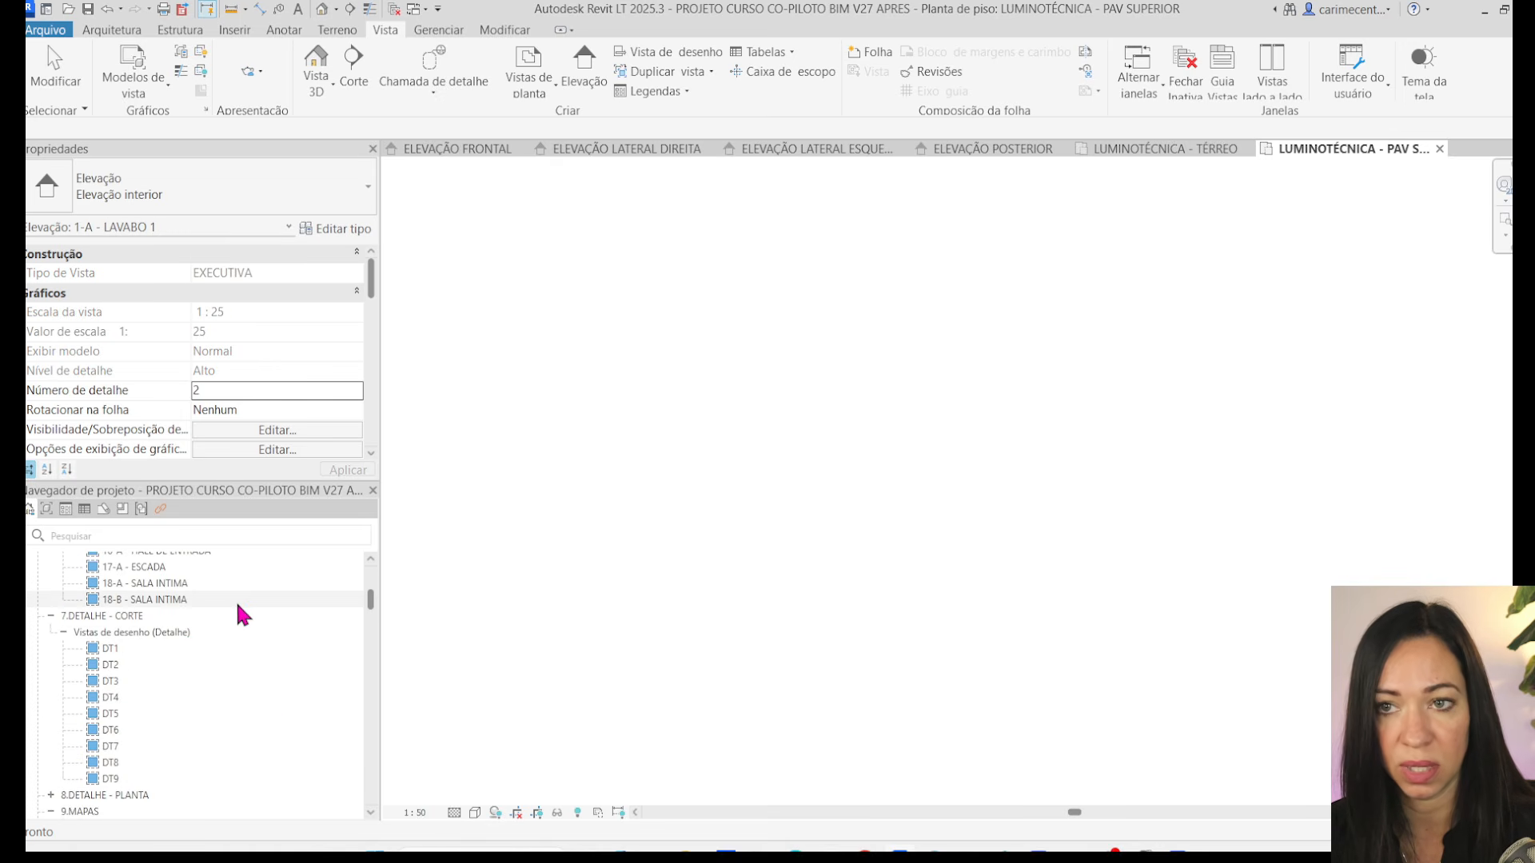
left_click(186, 602, "shift")
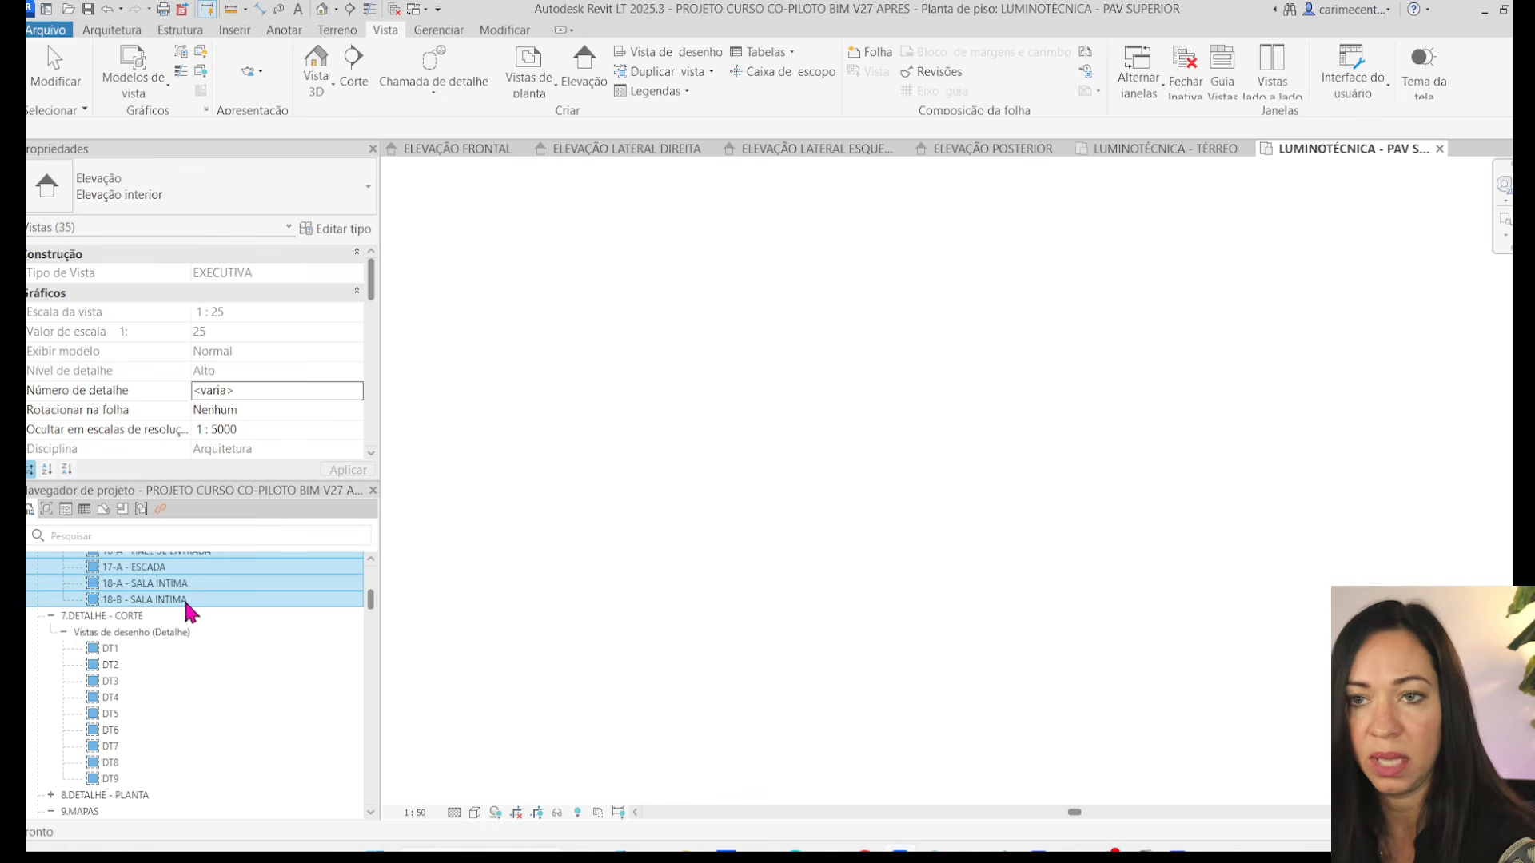
key("Delete")
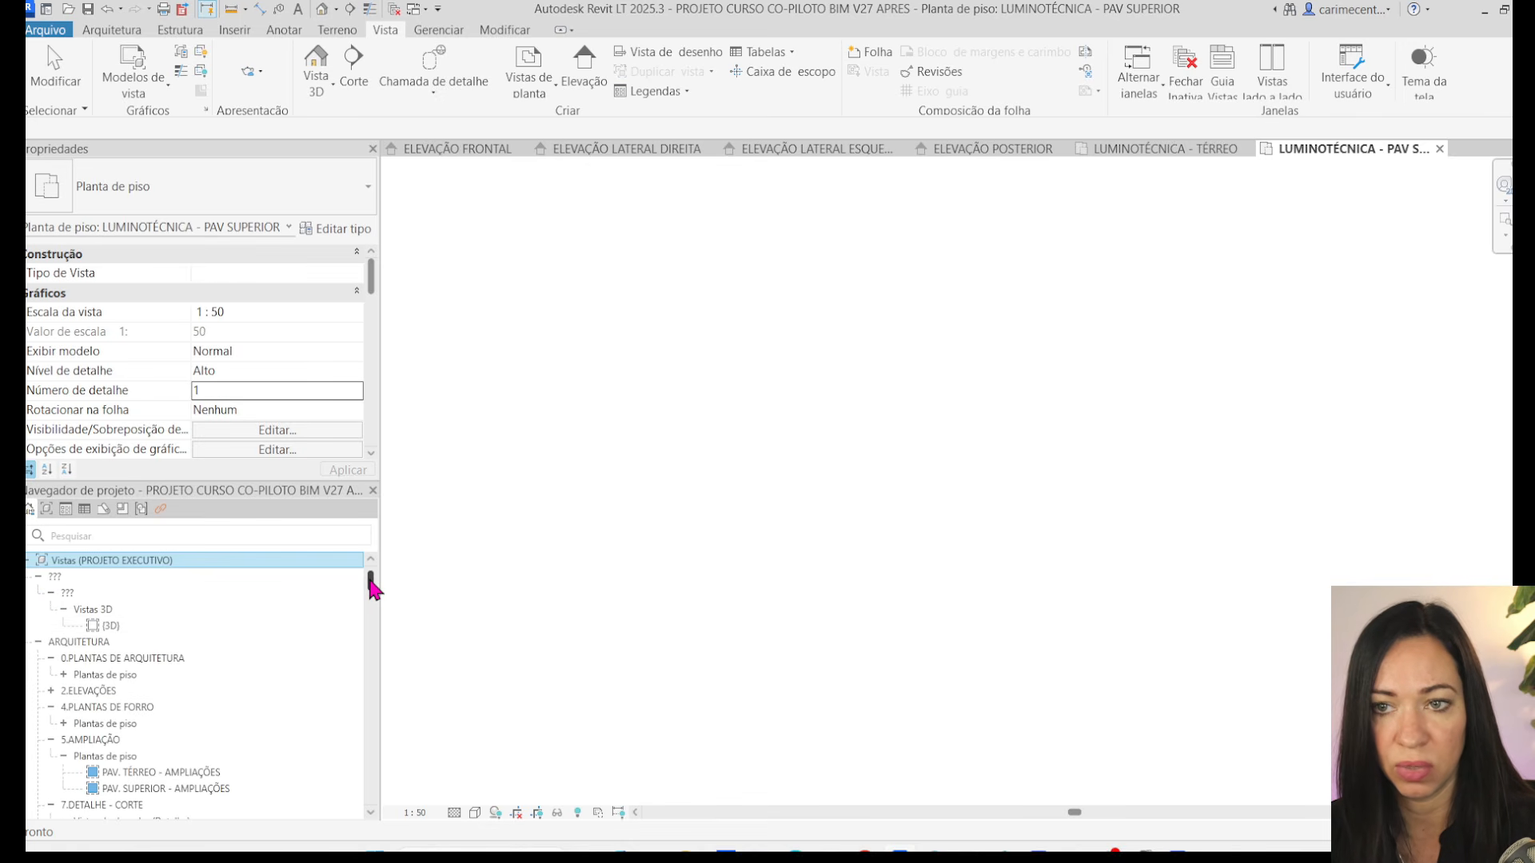
- Open the drafting views DT1 through DT4 under 7.DETALHE - CORTE and examine their countertop and edge details
scroll(372, 589, "down", 4)
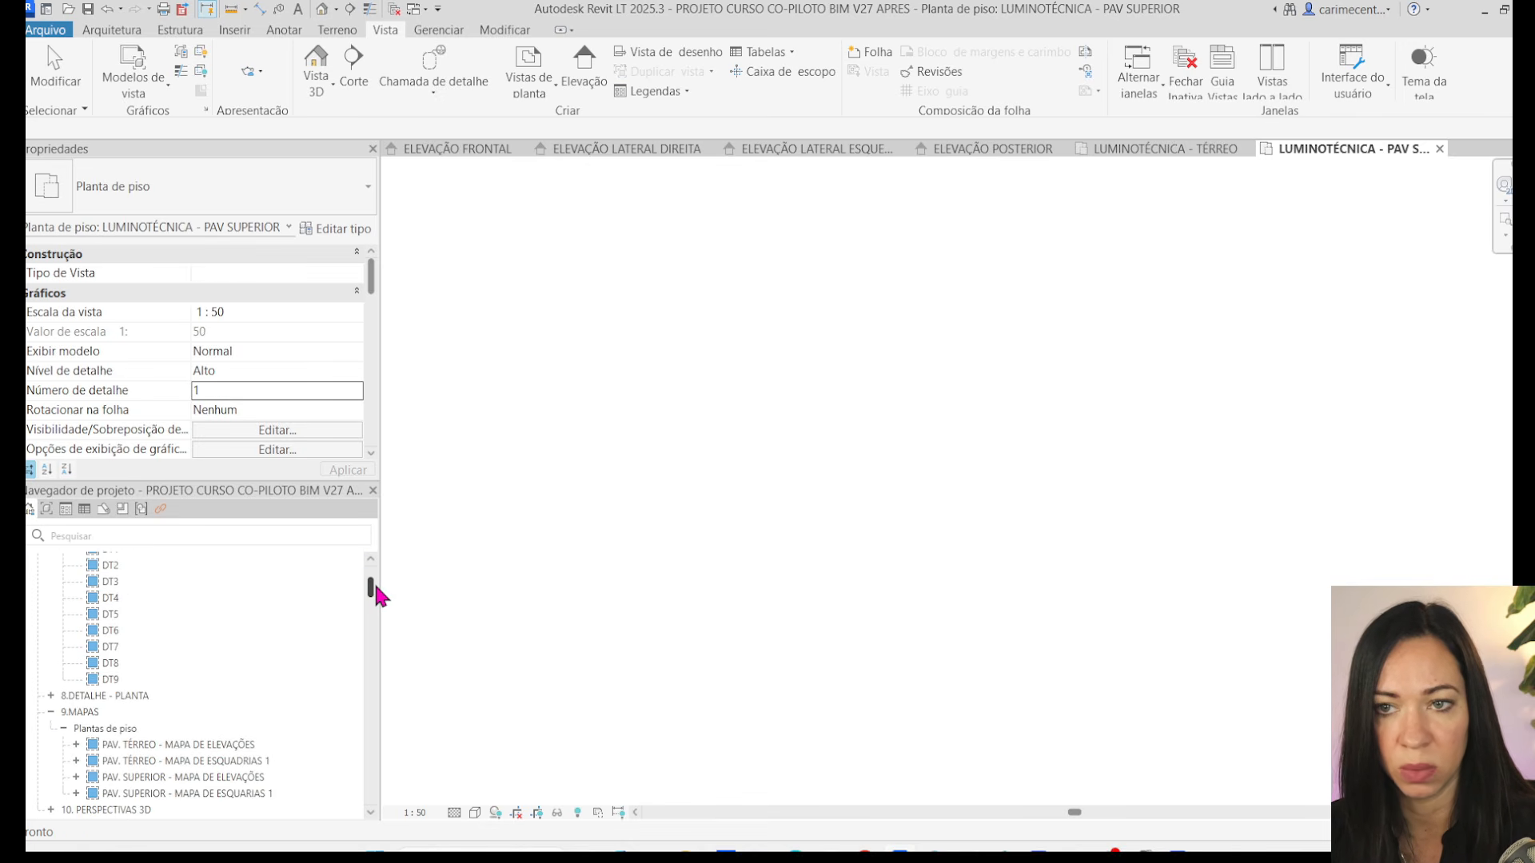
scroll(375, 589, "up", 1)
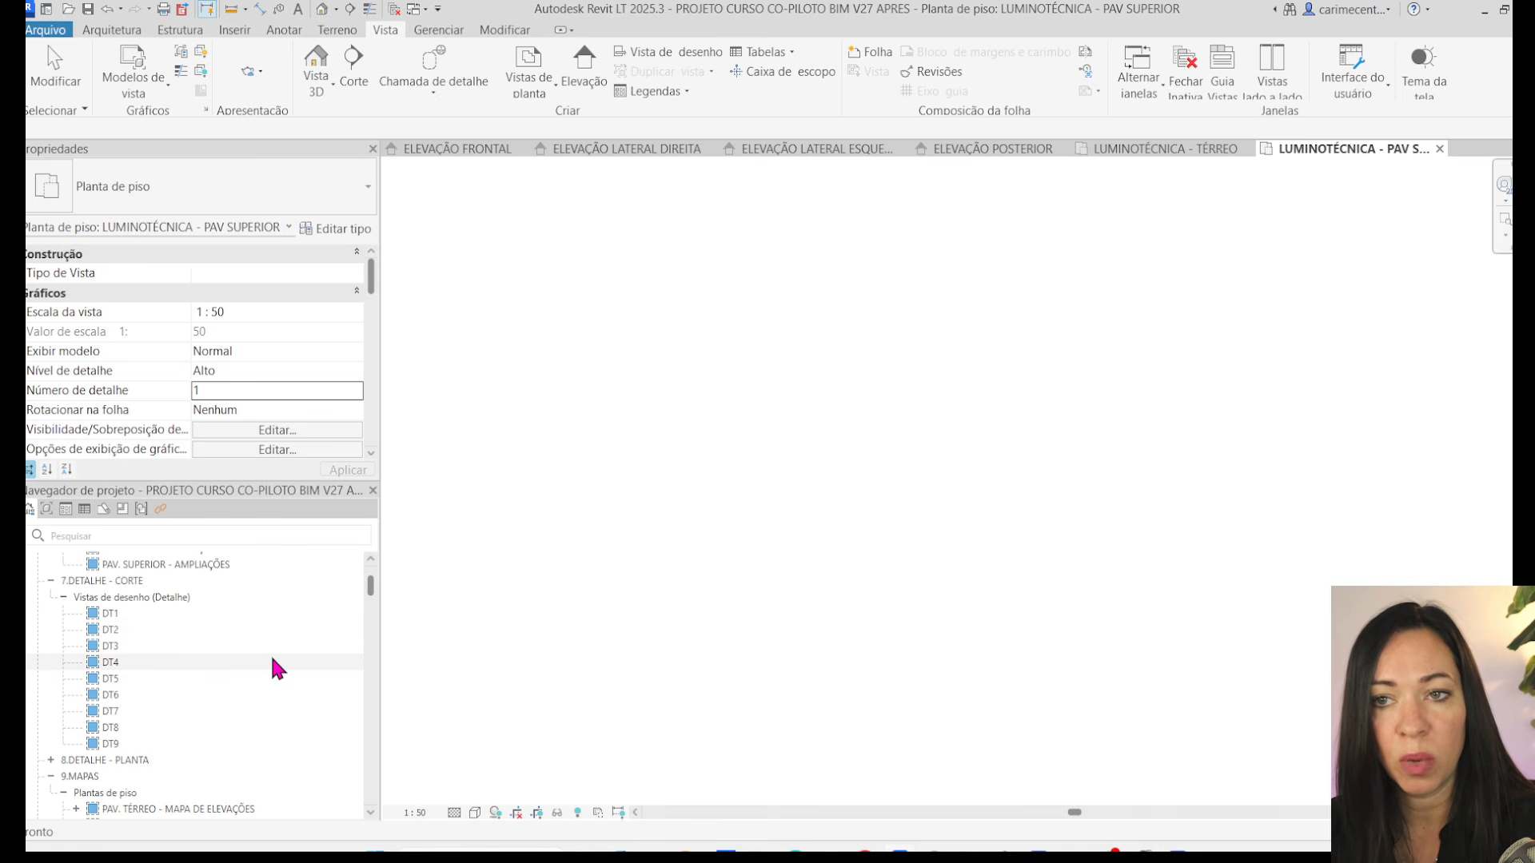
left_click(115, 613)
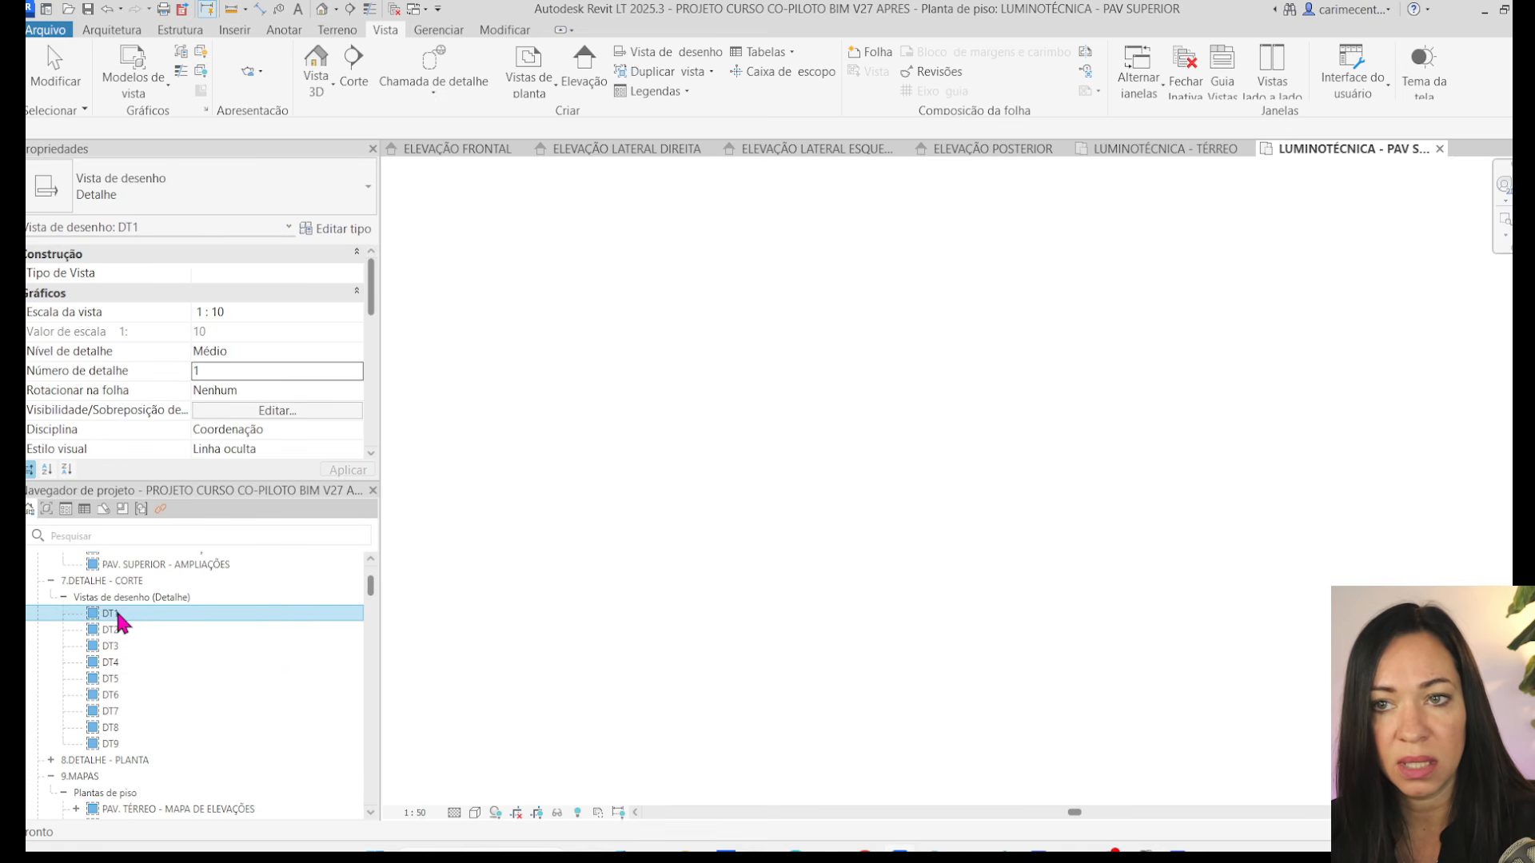
double_click(116, 614)
middle_click_drag(575, 480, 487, 471)
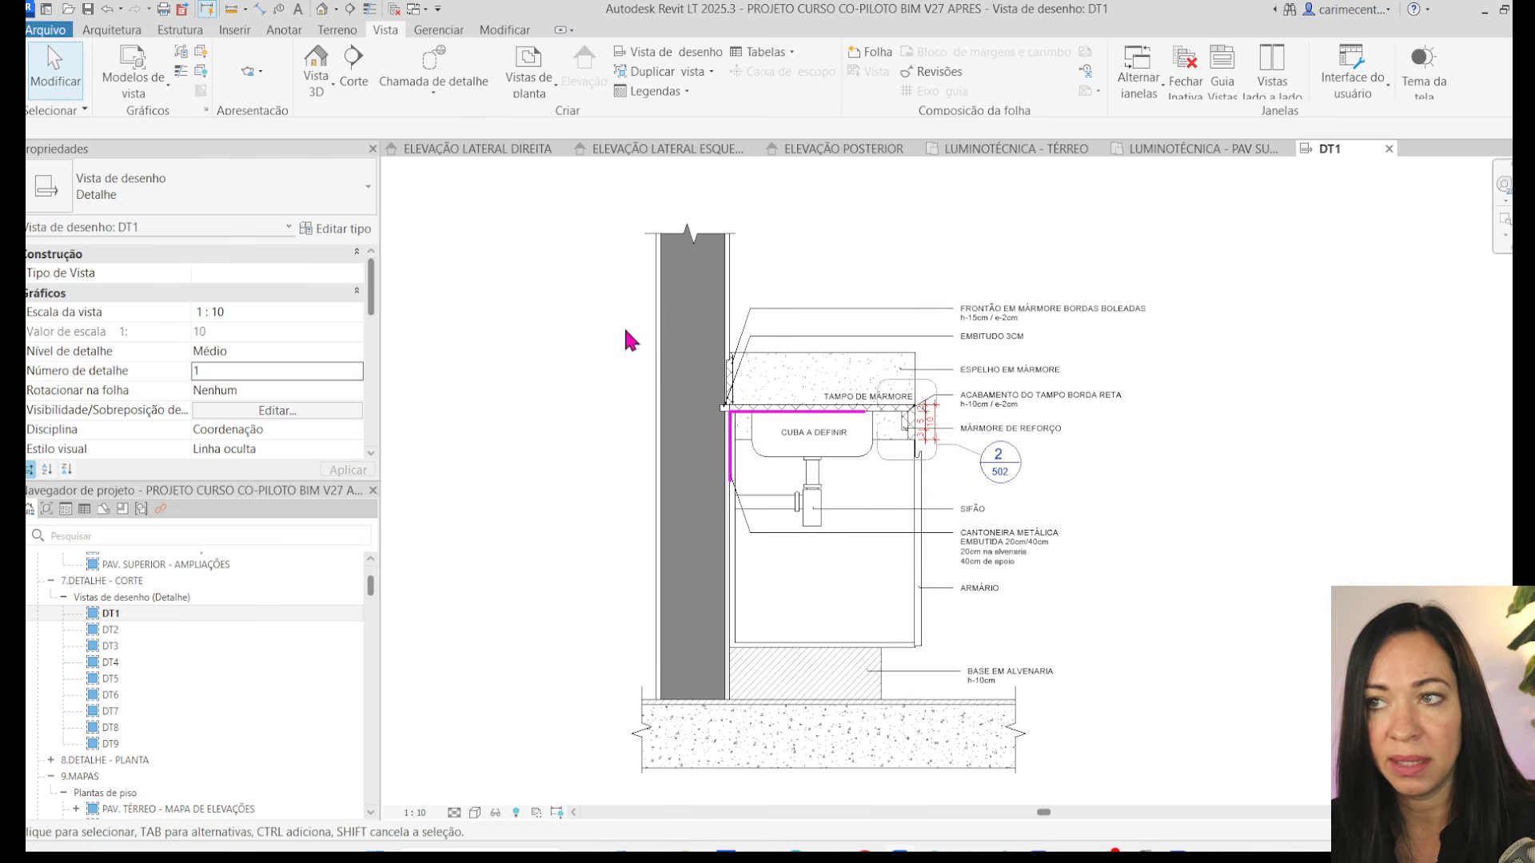
middle_click_drag(1191, 650, 1186, 644)
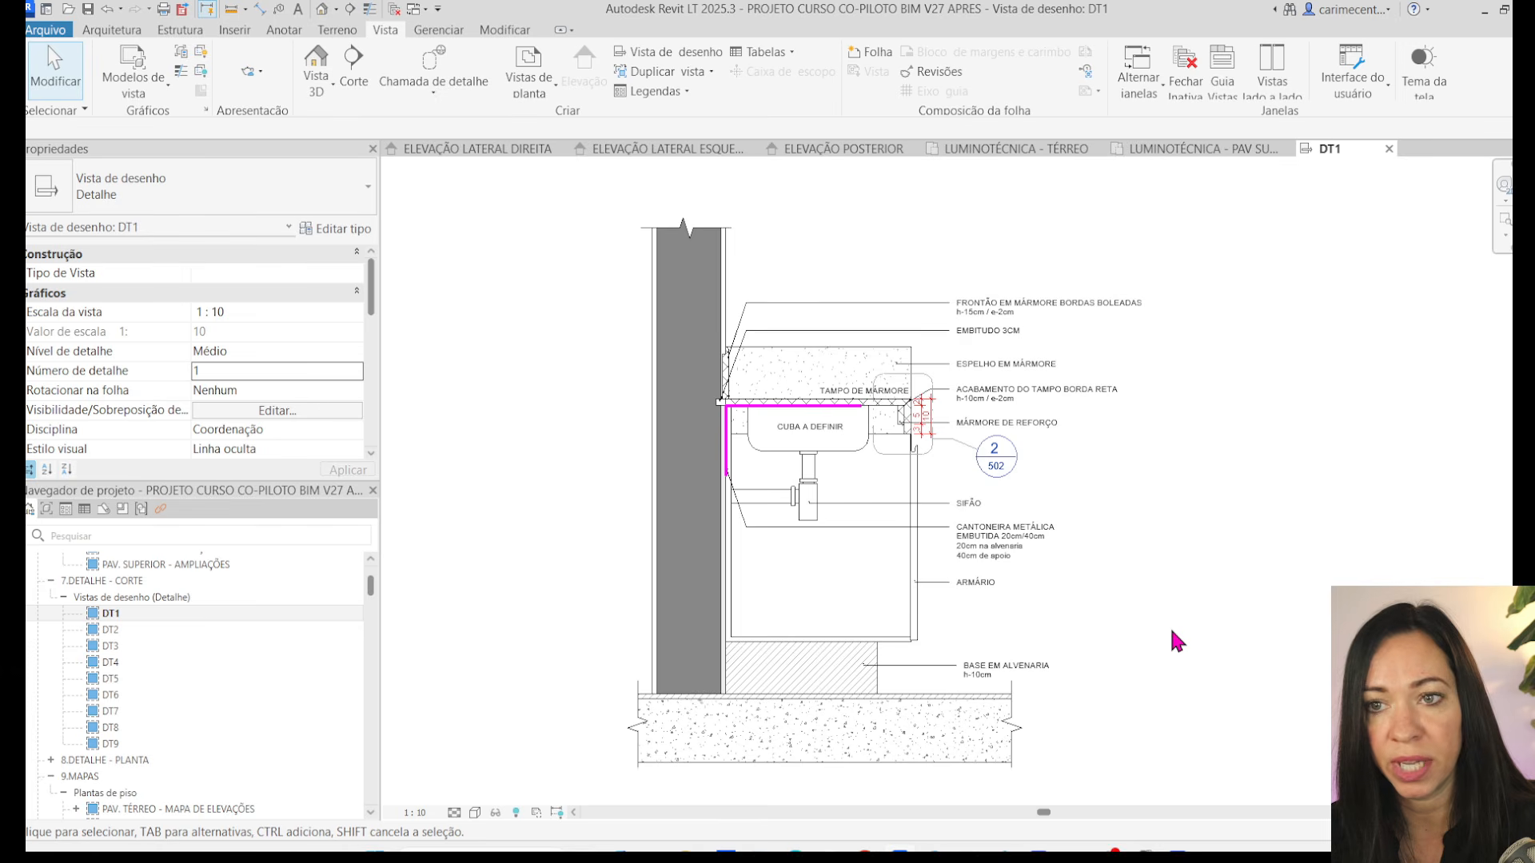
double_click(111, 630)
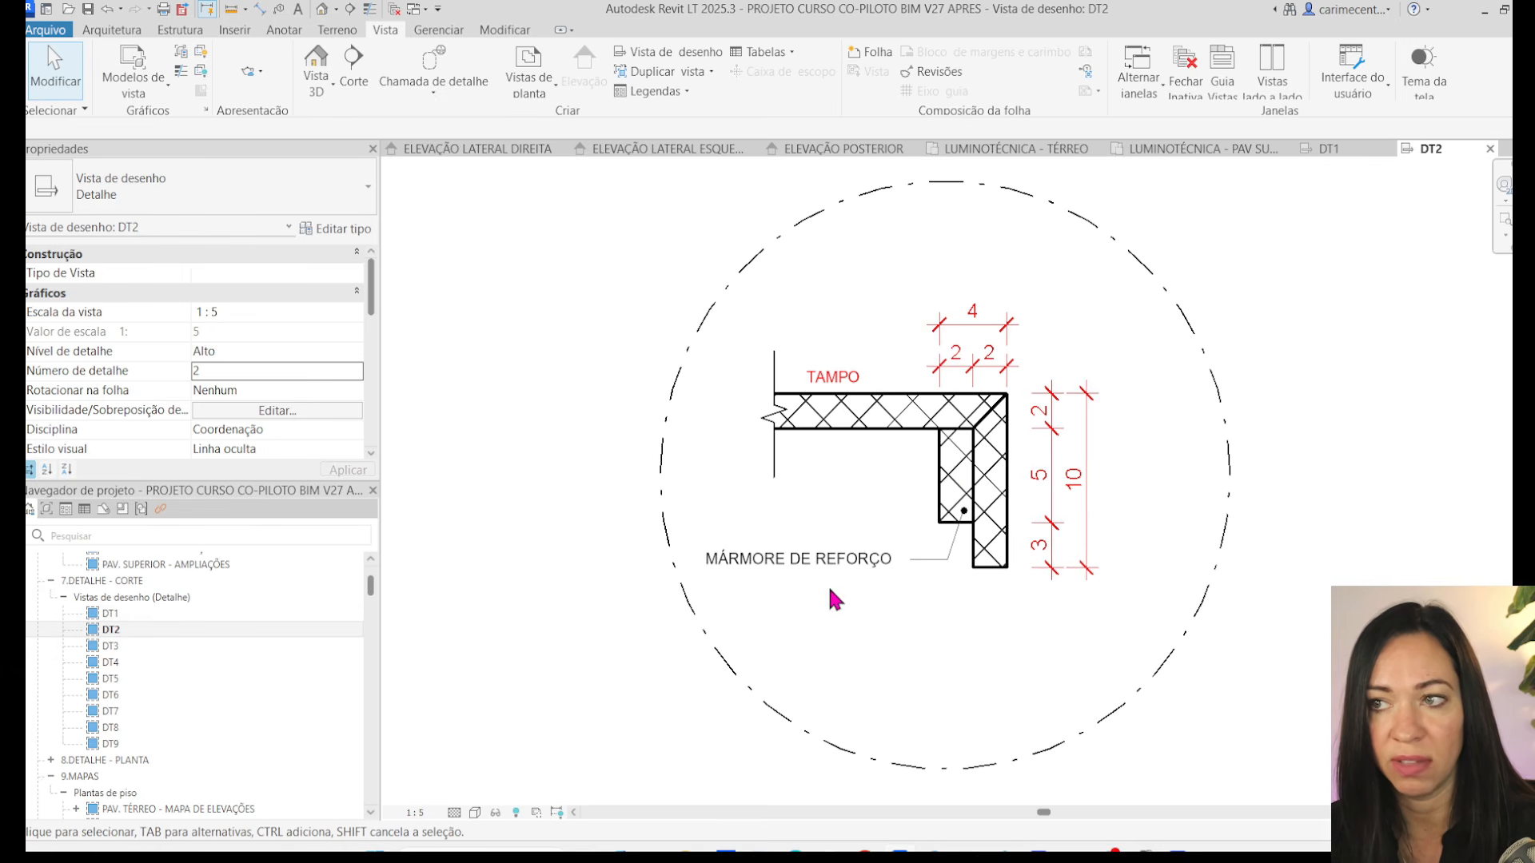
double_click(110, 646)
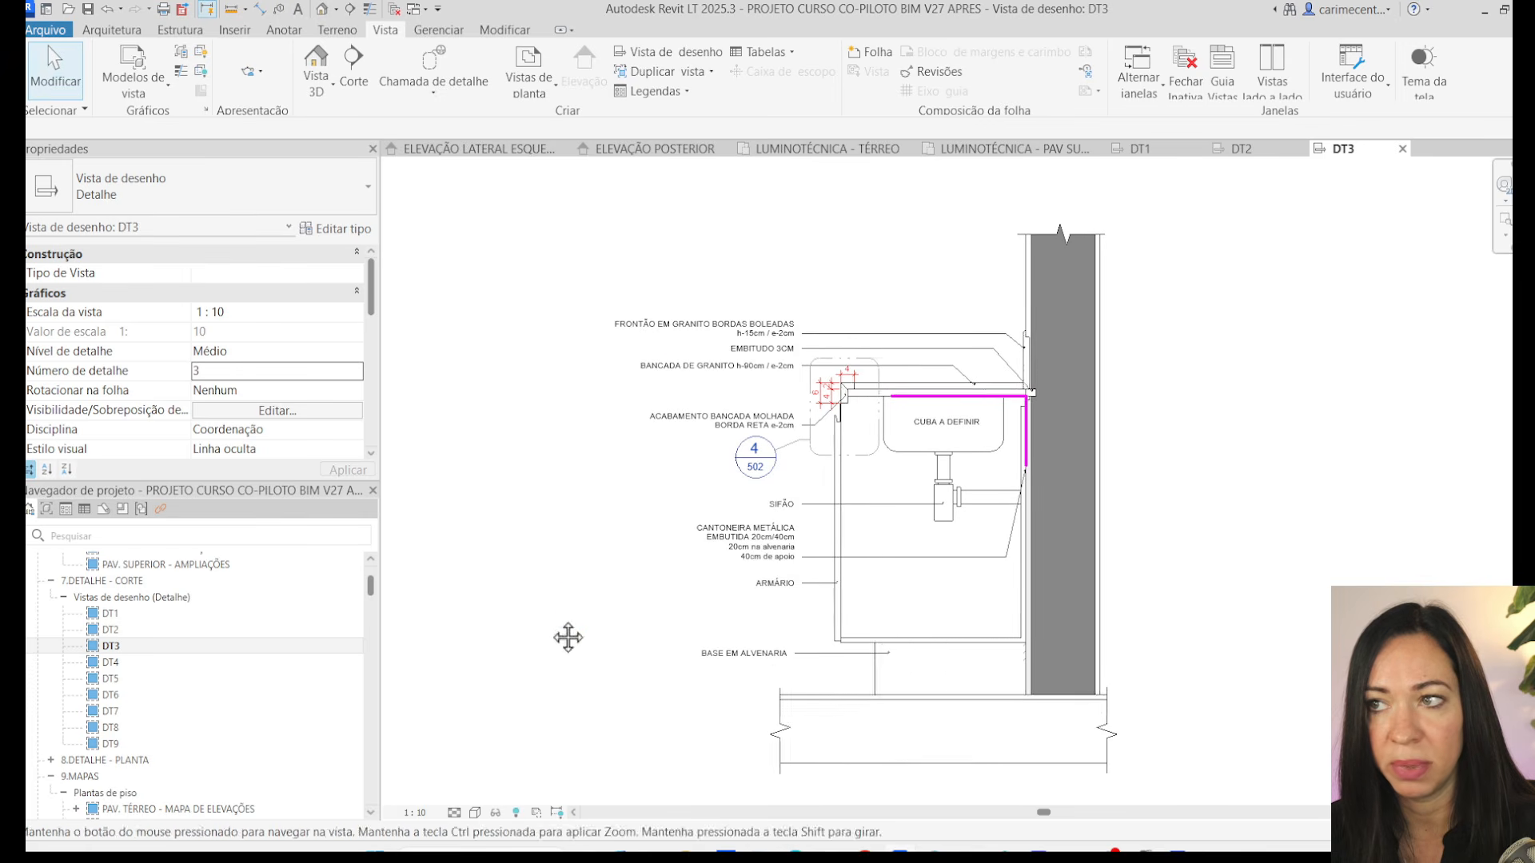
double_click(104, 662)
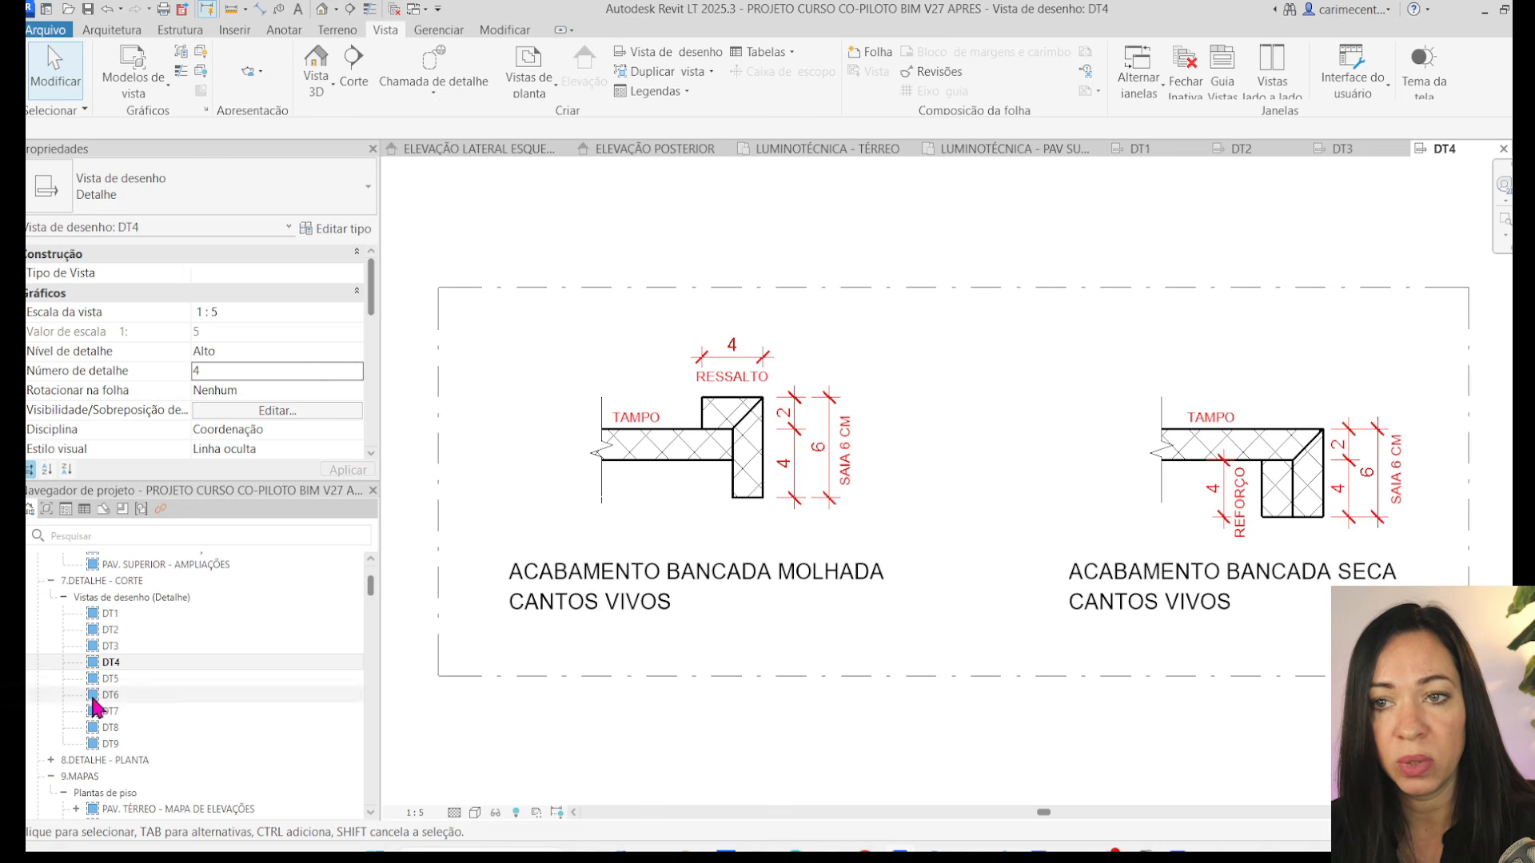
- Open the drafting views DT5, DT6 and DT7 and examine their countertop, sill and threshold details
double_click(120, 677)
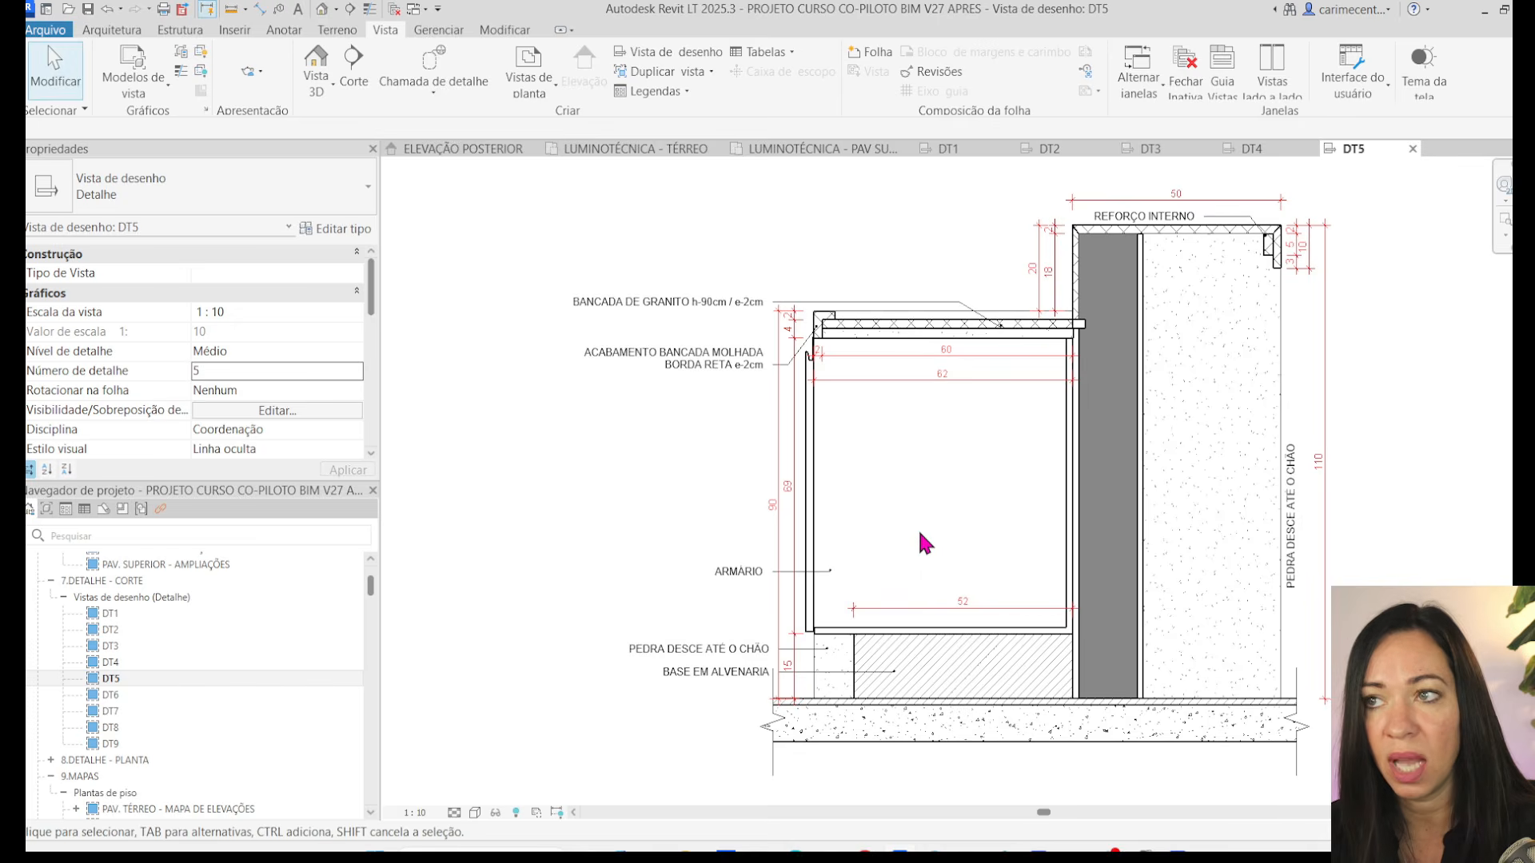
middle_click_drag(925, 544, 822, 555)
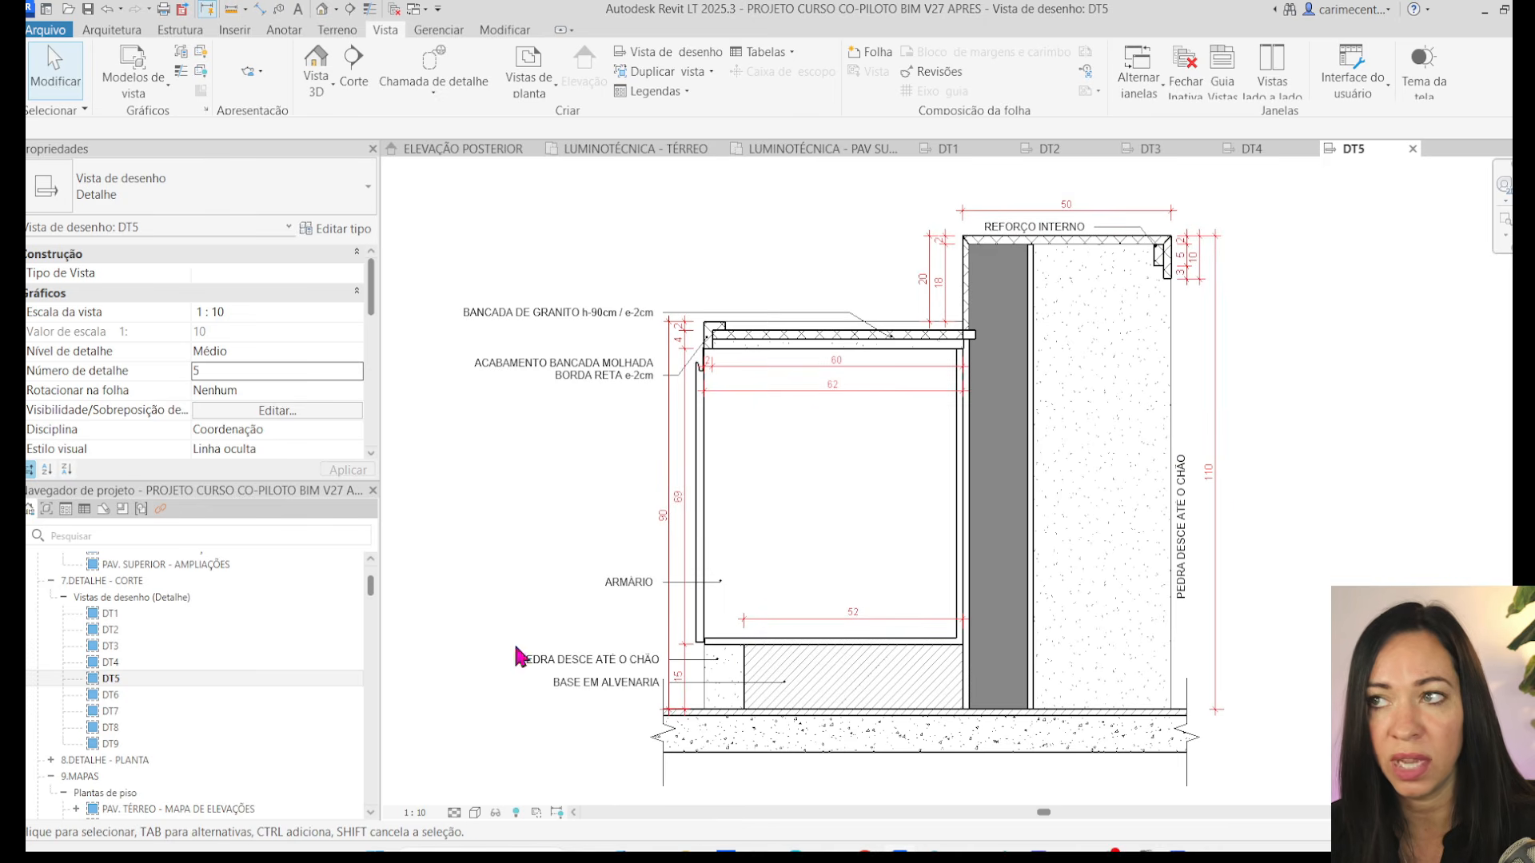
double_click(122, 694)
middle_click_drag(1292, 526, 1242, 558)
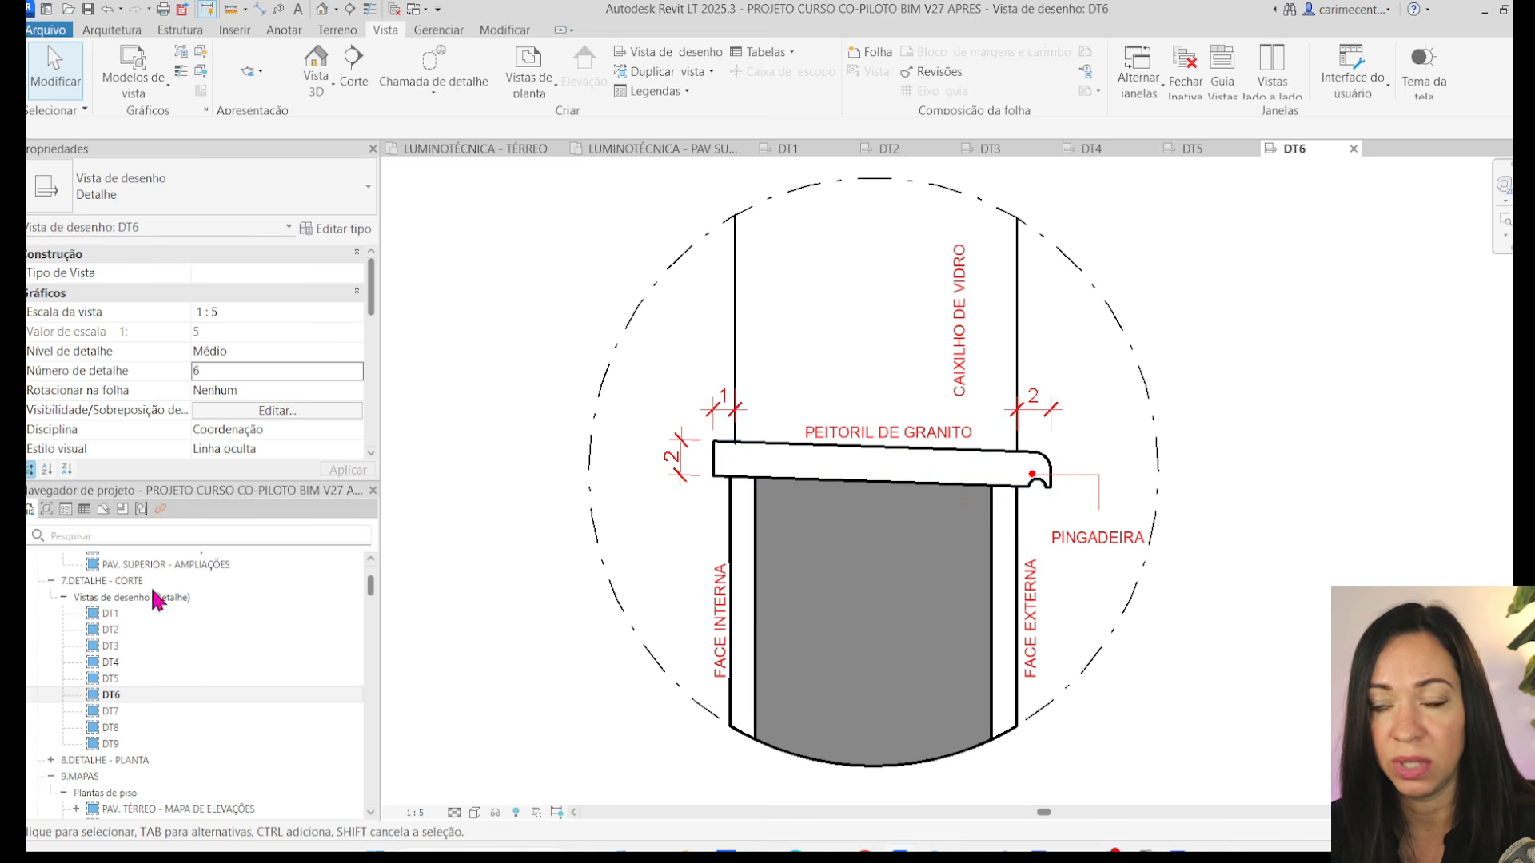
double_click(142, 710)
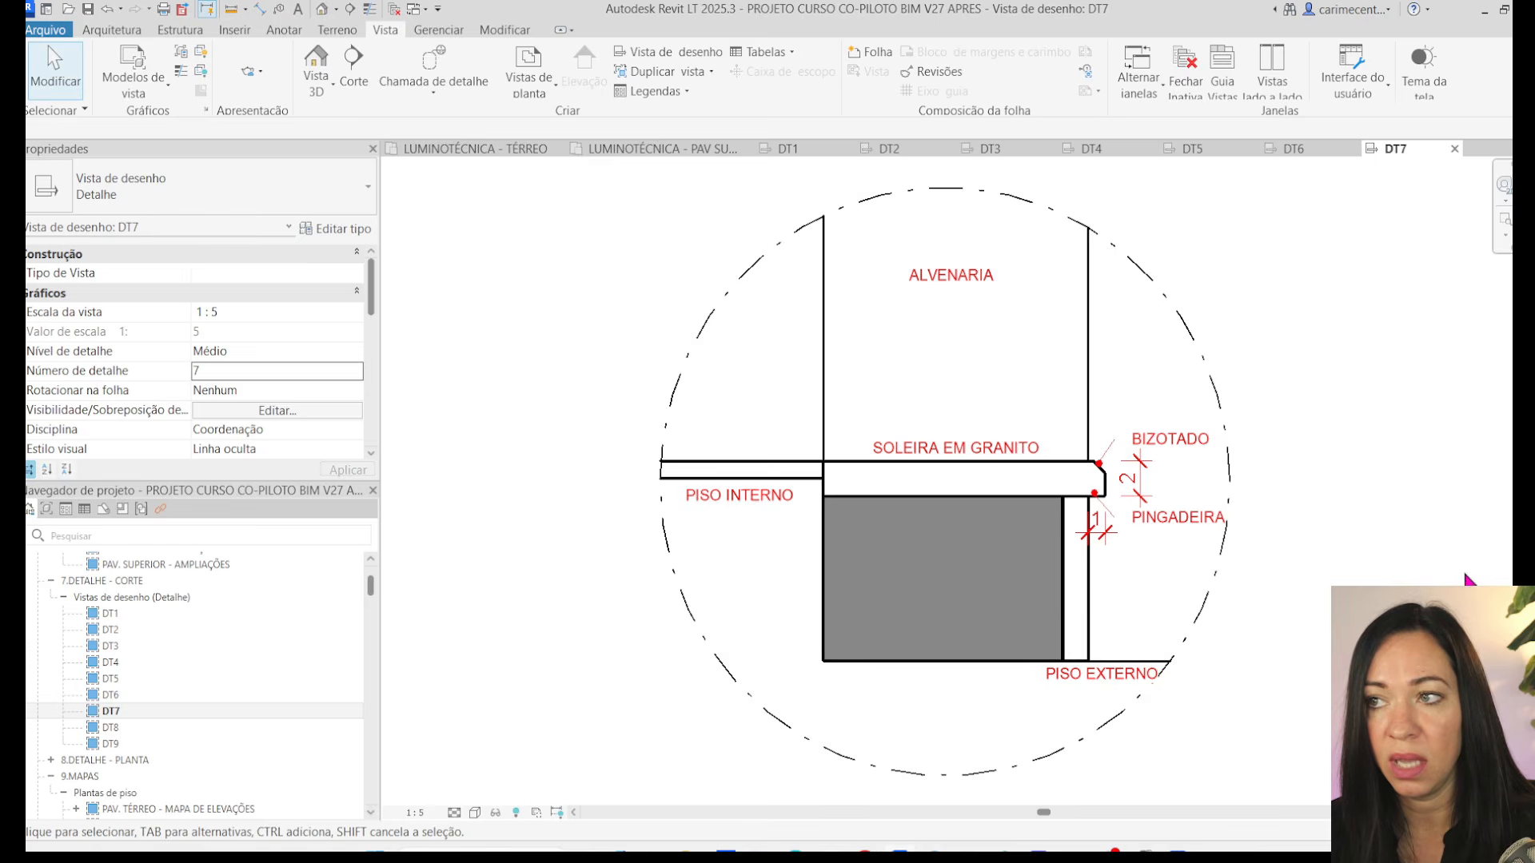
middle_click_drag(1396, 563, 1235, 545)
scroll(200, 676, "down", 5)
scroll(200, 678, "up", 5)
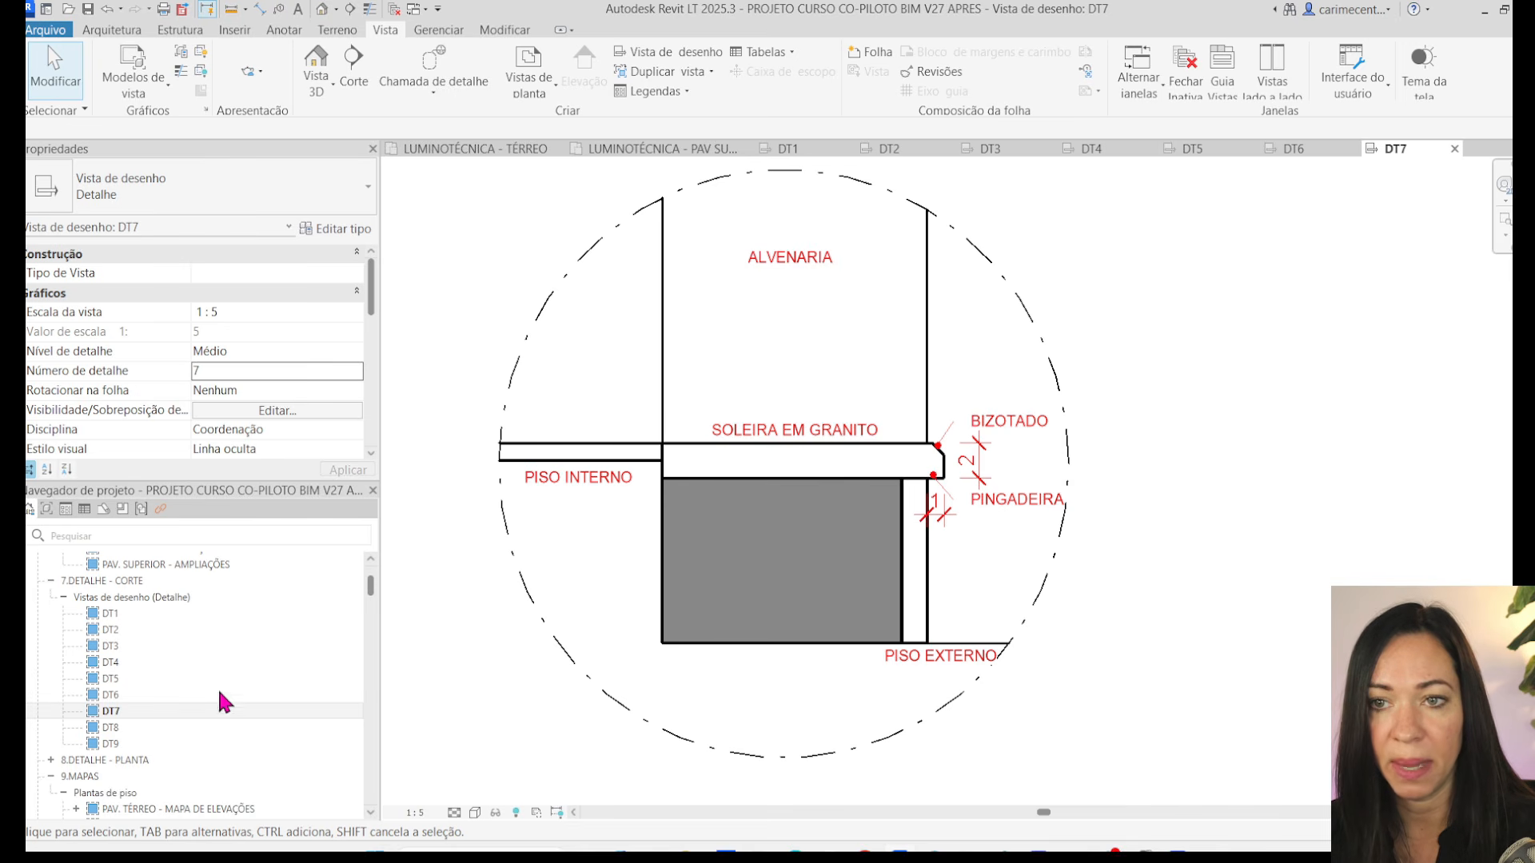
- Open the DT10 floor plan under 8.DETALHE - PLANTA to check its contents and delete that view
left_click(45, 753)
left_click(122, 790)
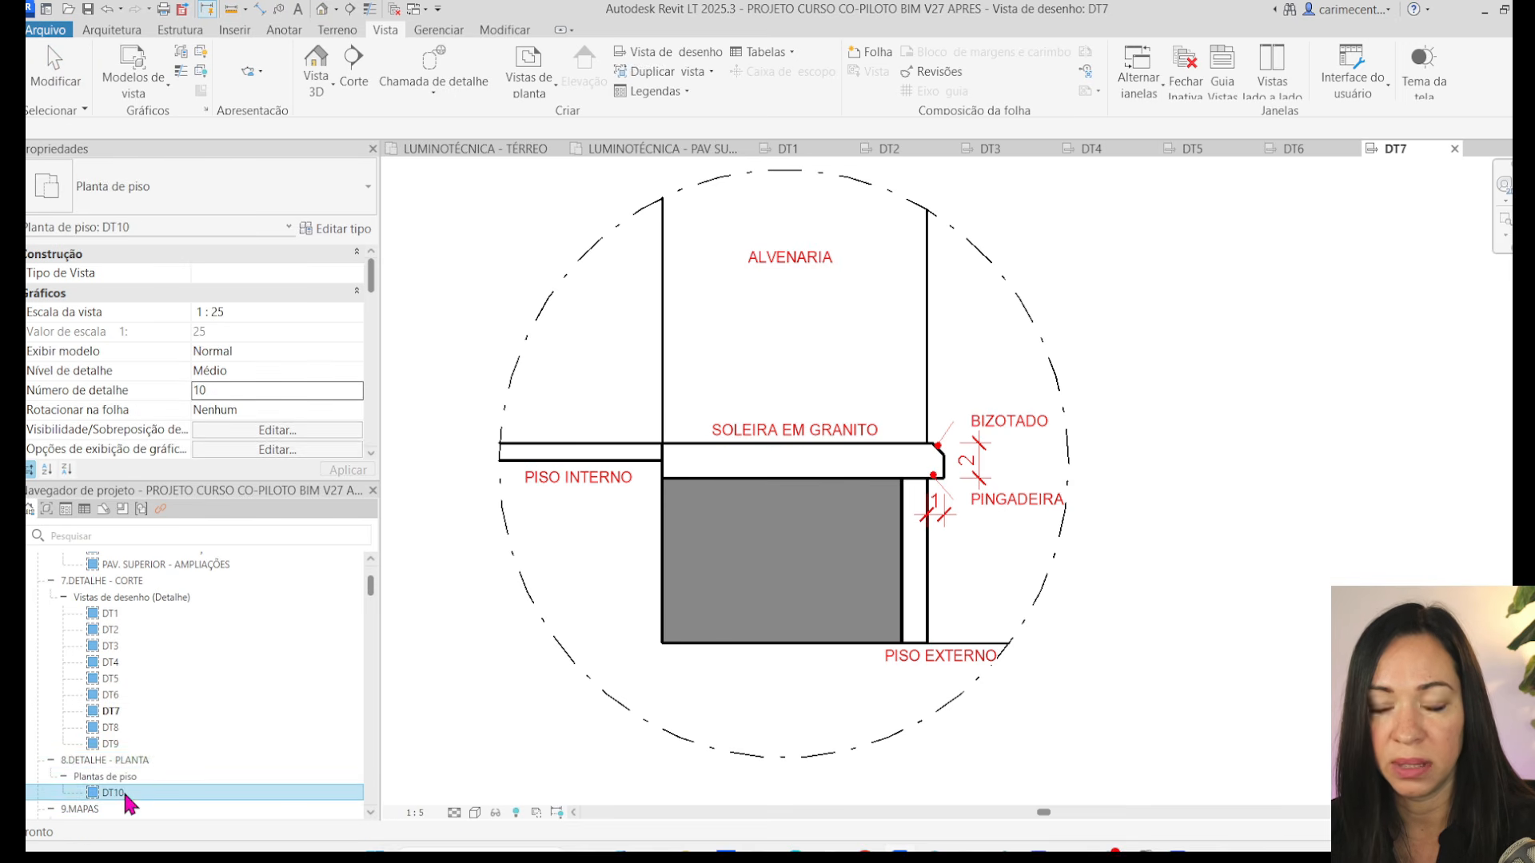
double_click(122, 790)
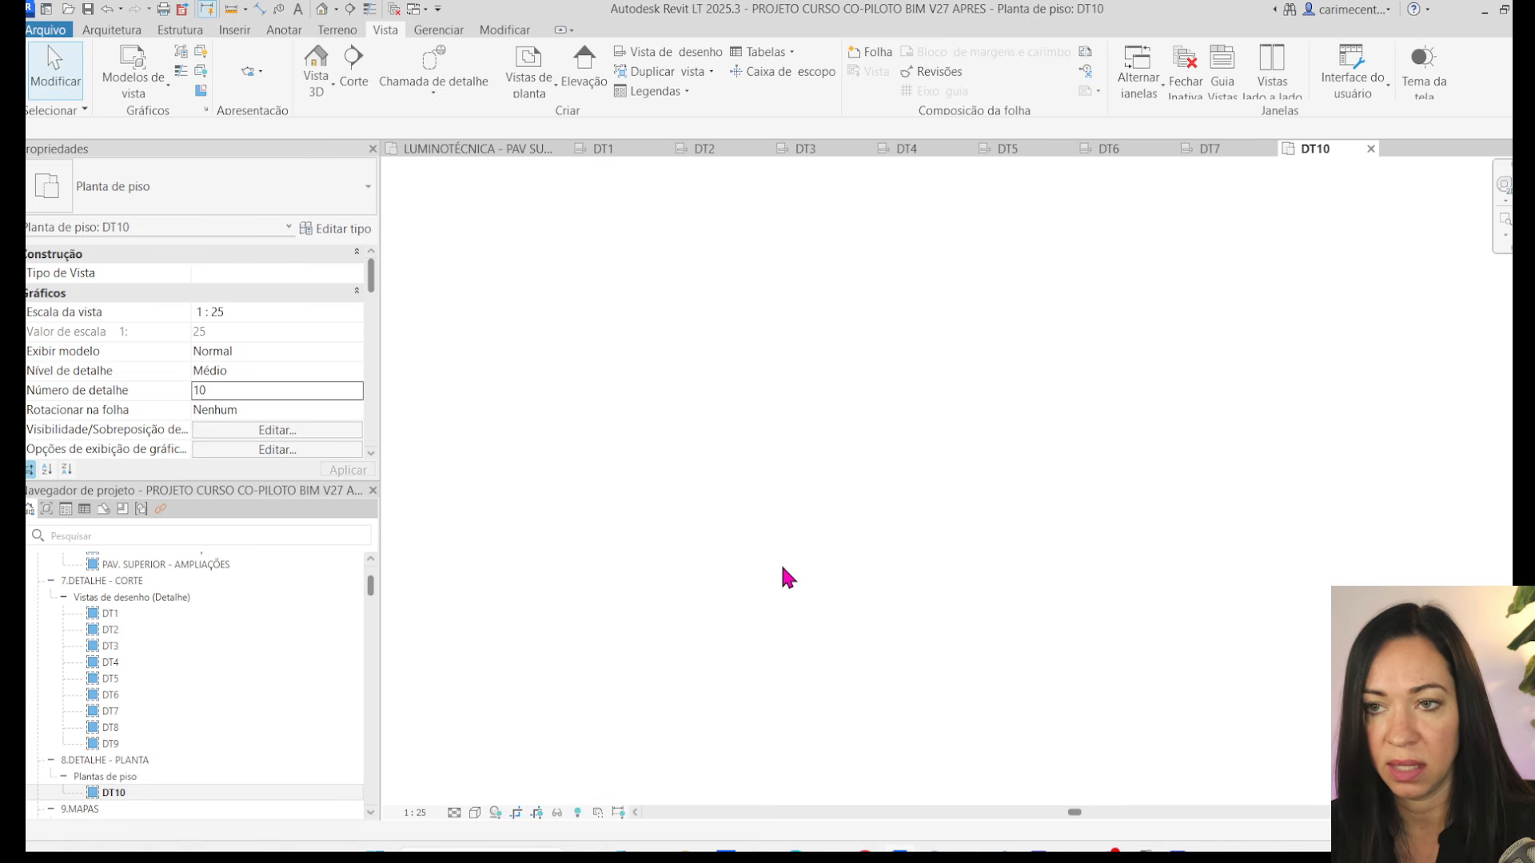
left_click_drag(372, 589, 376, 598)
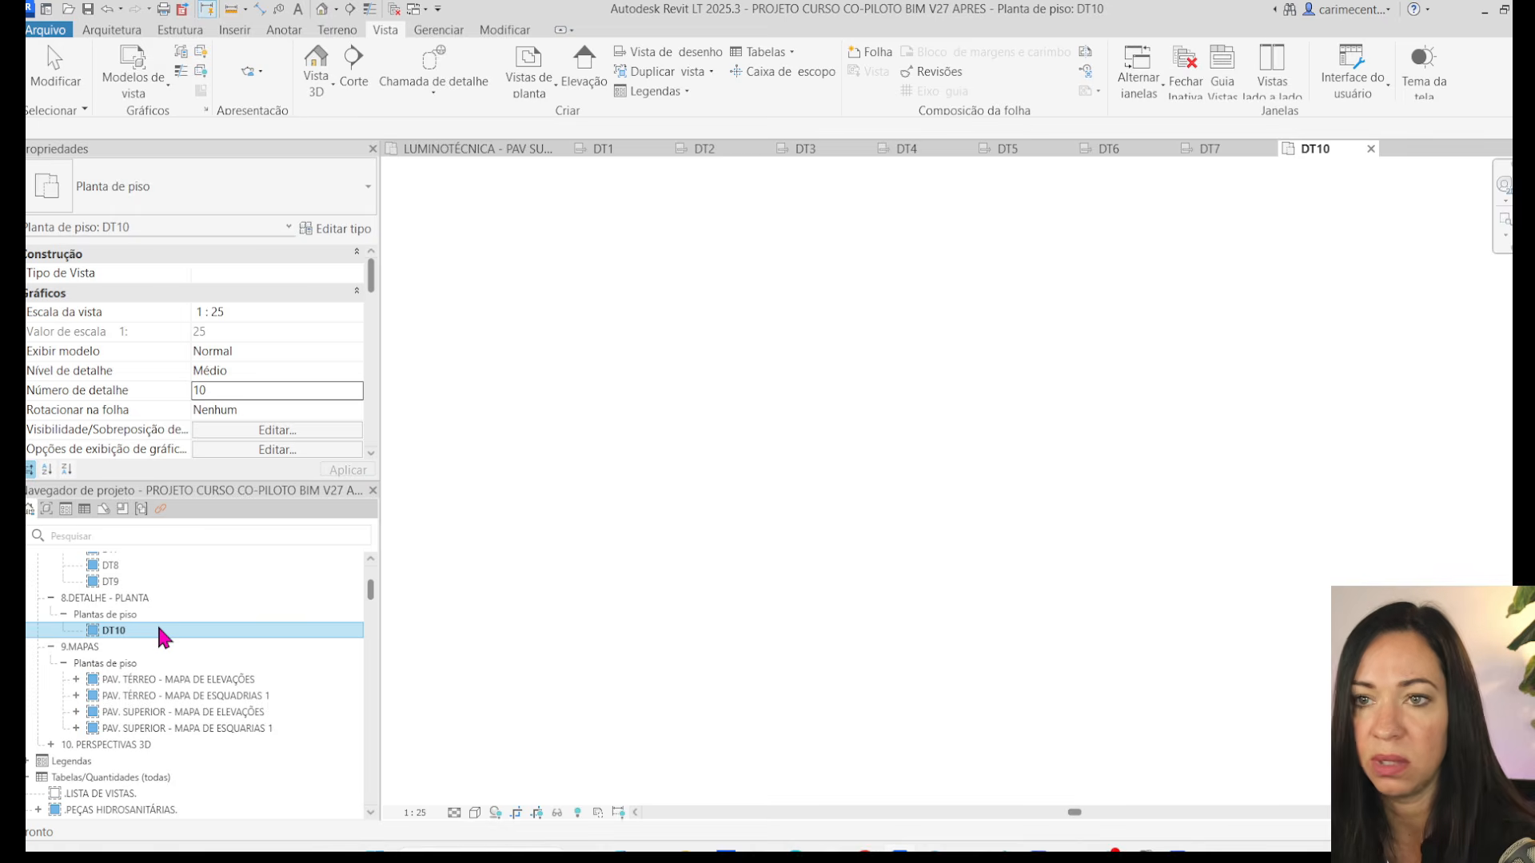
key("Delete")
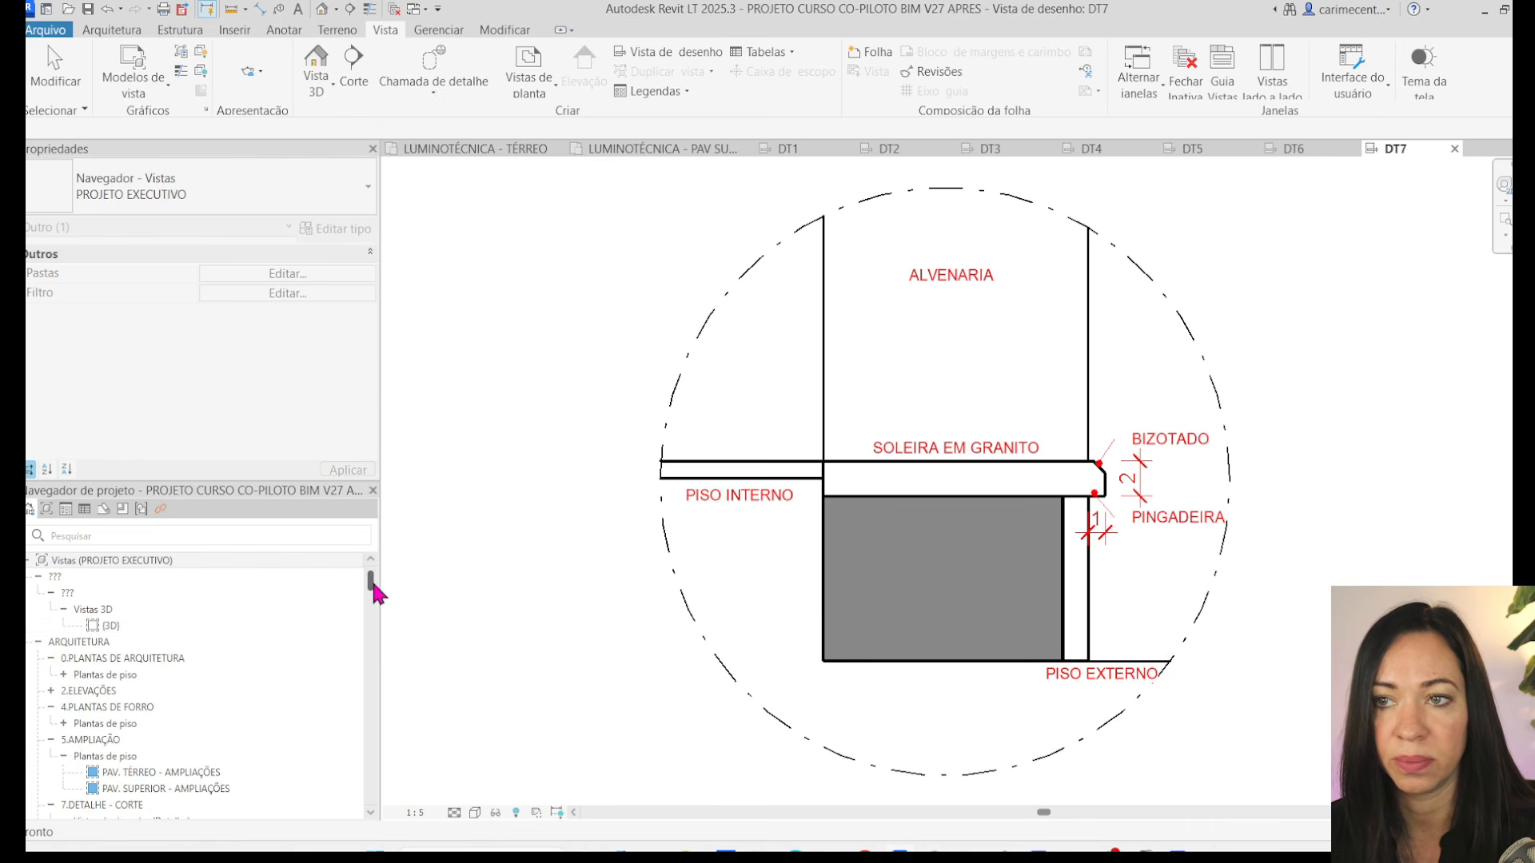
- Check PAV. TÉRREO - MAPA DE ELEVAÇÕES and delete all four map plans under 9.MAPAS together with their dependent views
left_click_drag(376, 591, 371, 610)
scroll(239, 671, "up", 10)
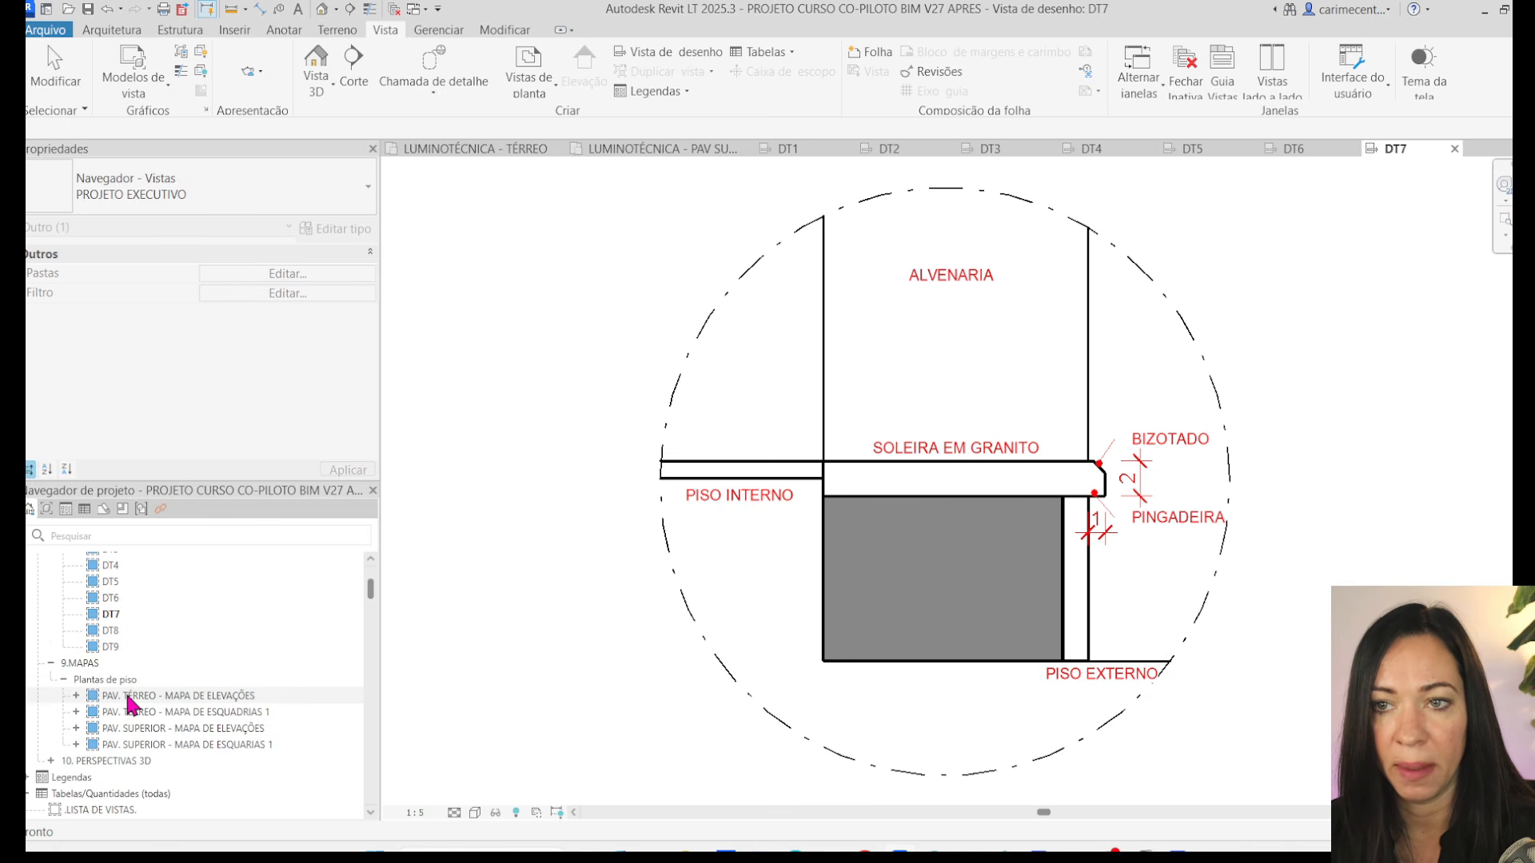
double_click(162, 702)
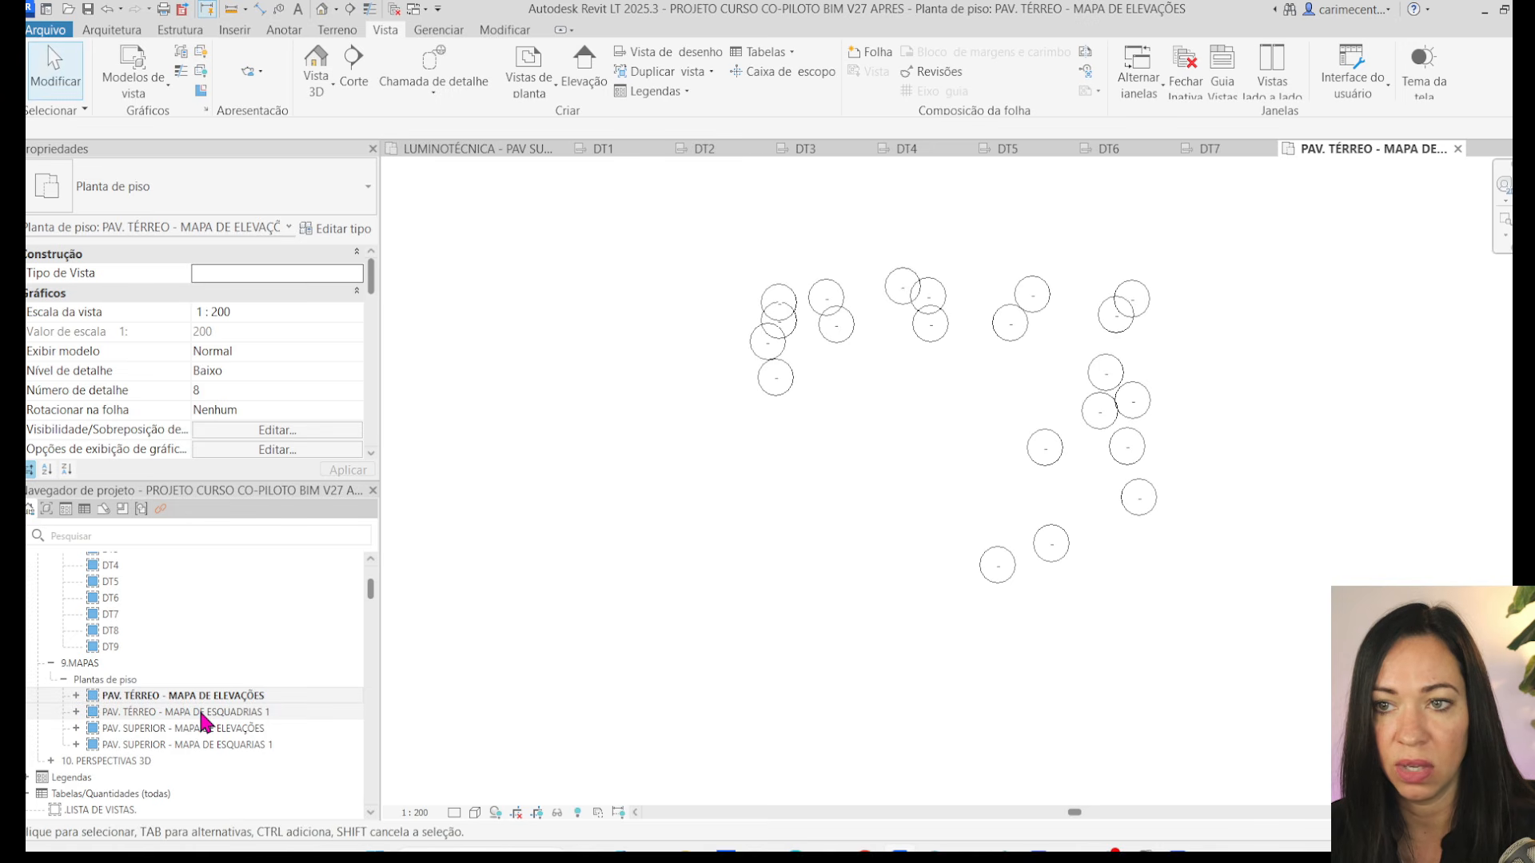
left_click(175, 742, "shift")
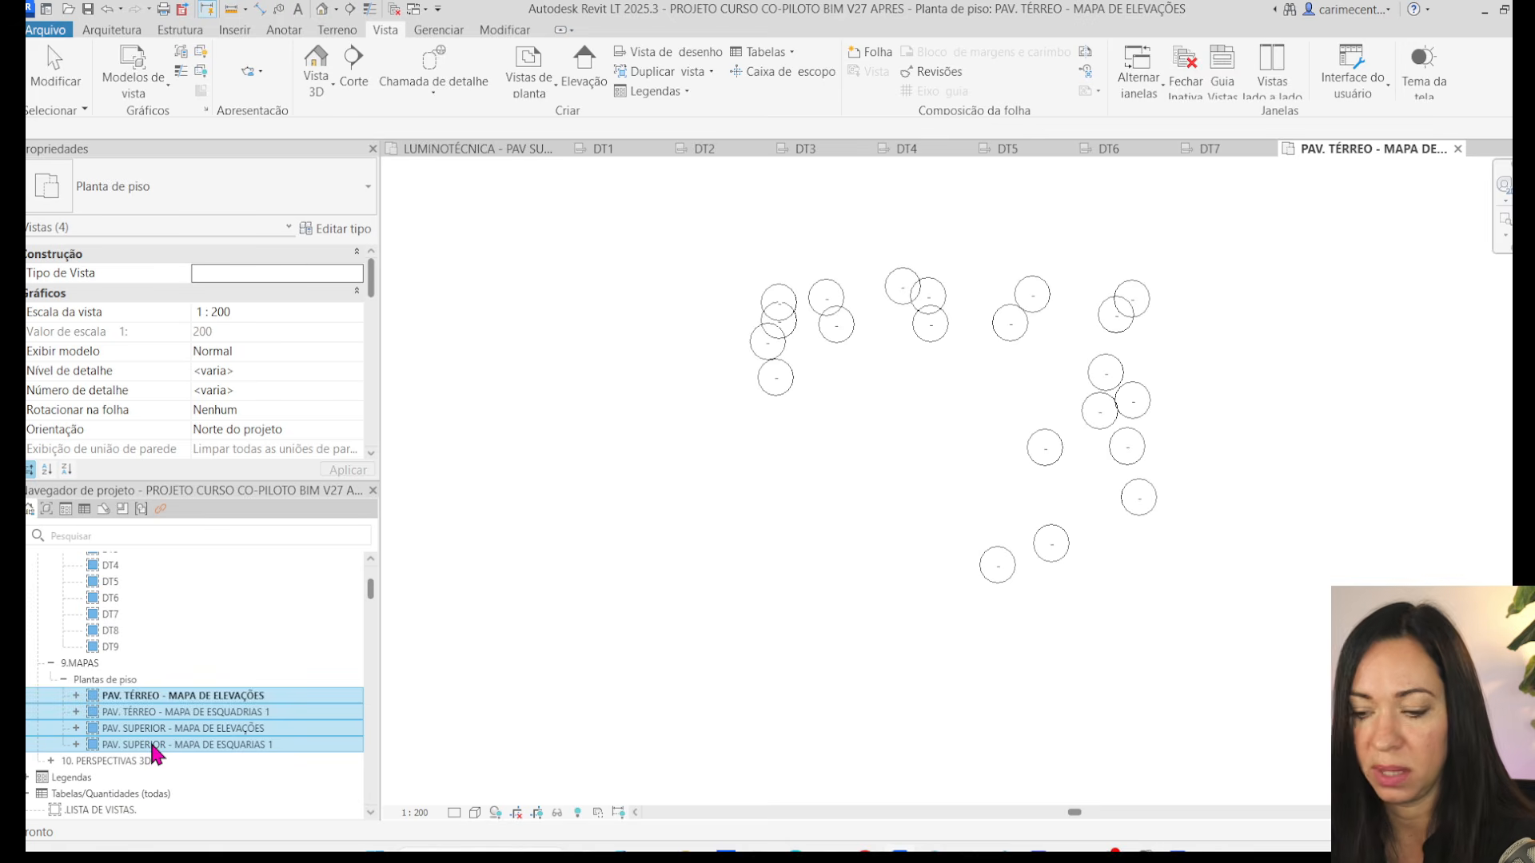
key("Delete")
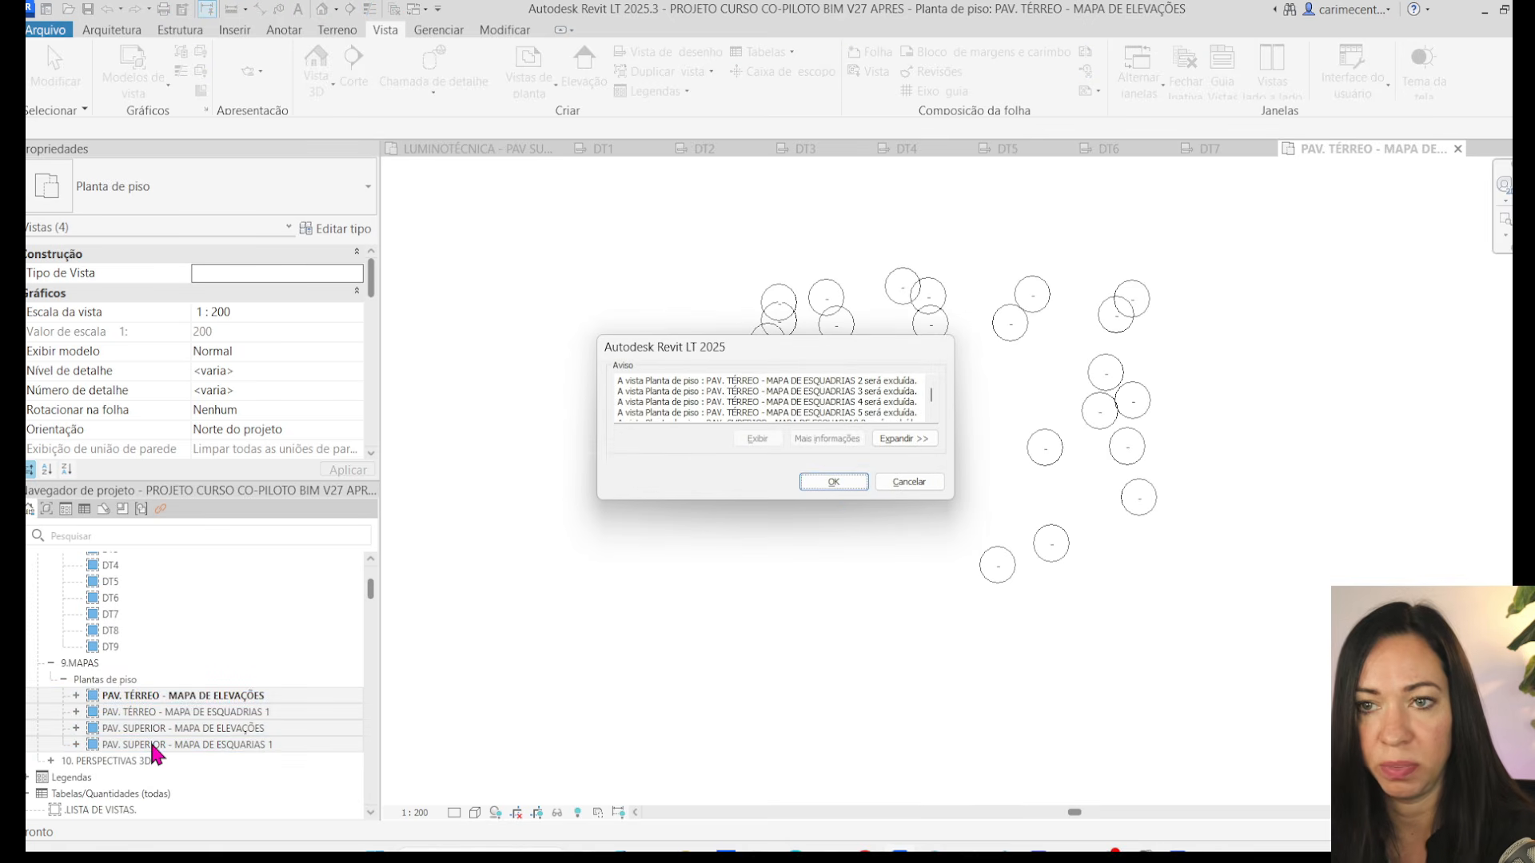
left_click(823, 479)
- Delete the 3D views from PERSPECTIVA HUMANIZADA CAPA through PERSPECTIVA PAV. SUPERIOR under 10. PERSPECTIVAS 3D, keeping PERSPECTIVA TÉRREO
scroll(222, 671, "down", 15)
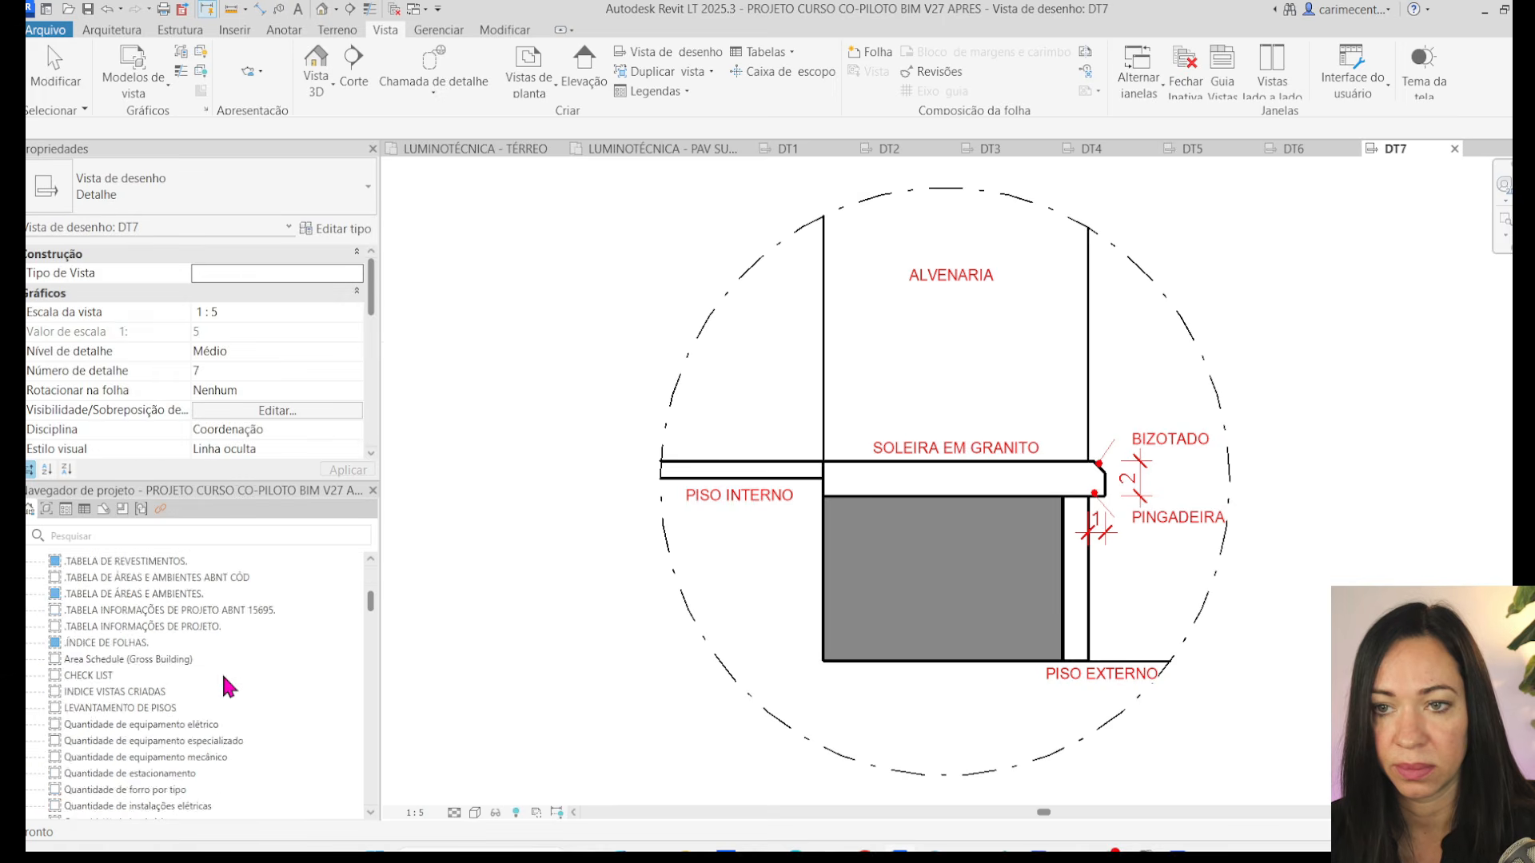
left_click_drag(368, 600, 370, 590)
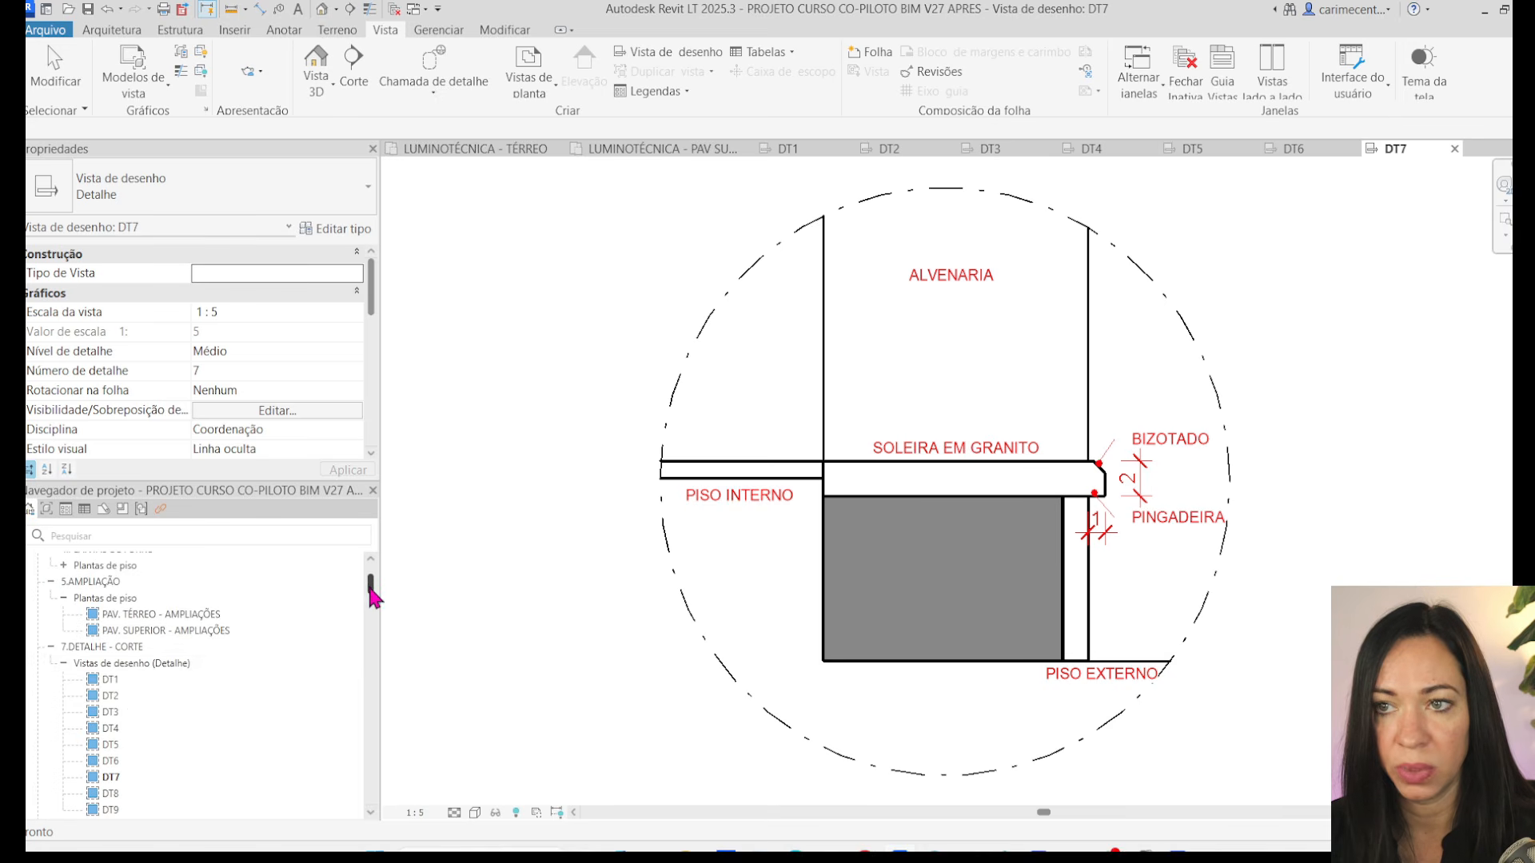
left_click(369, 812)
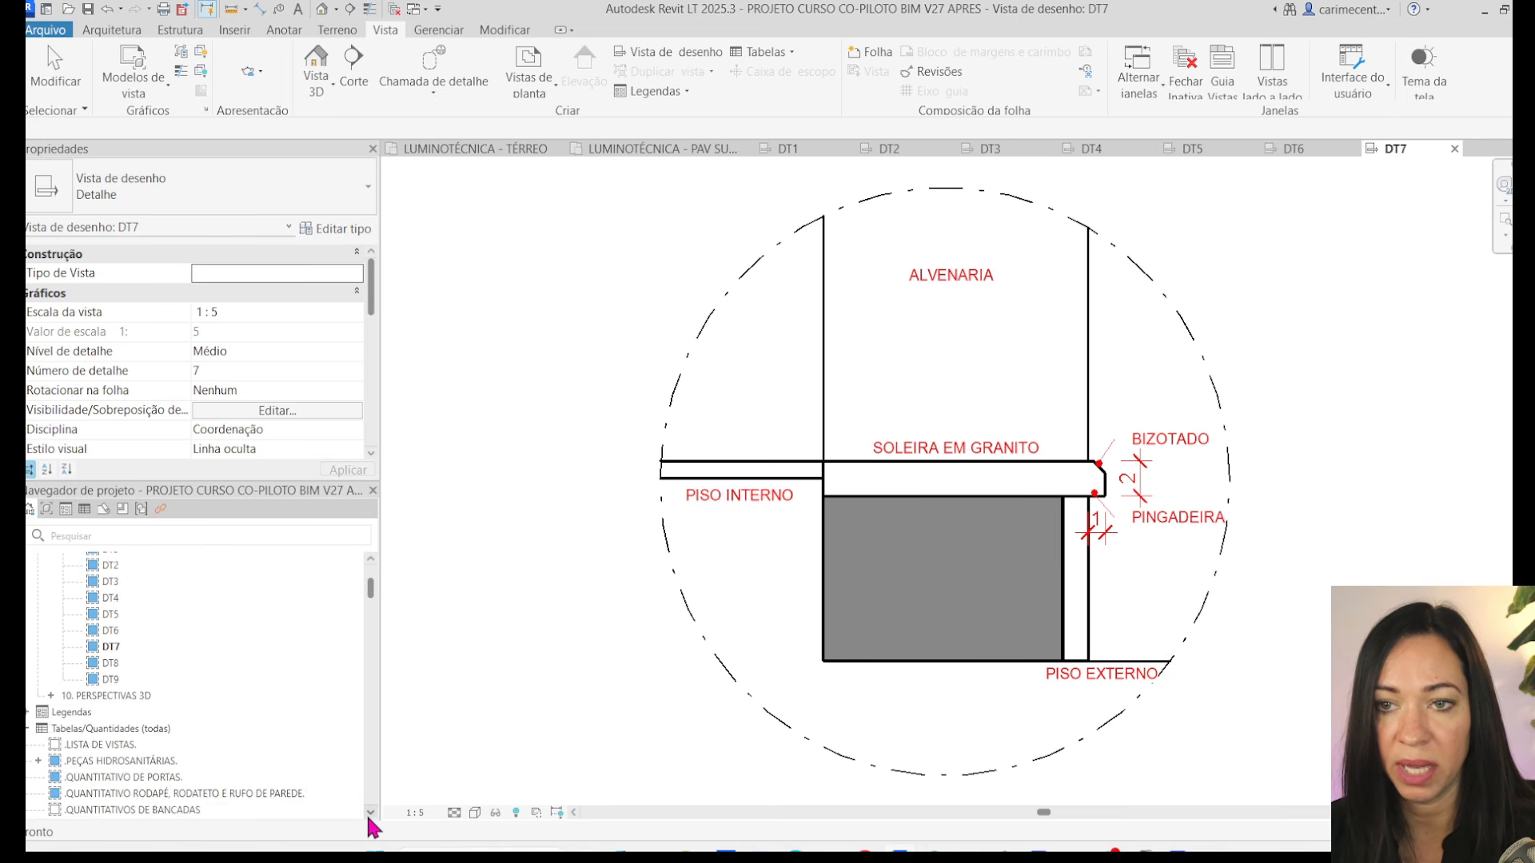
left_click(51, 629)
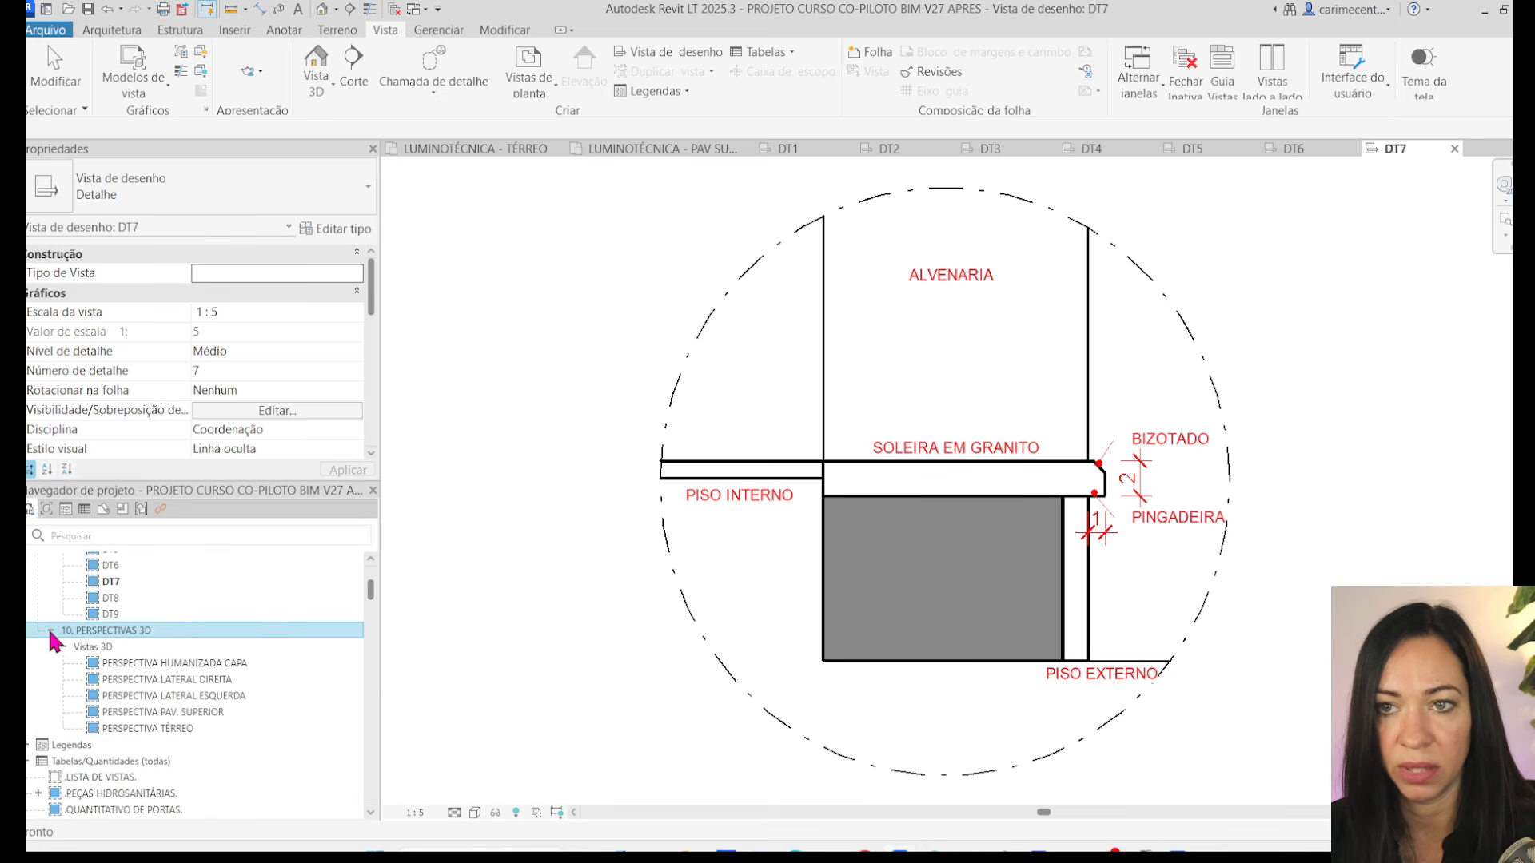
left_click(197, 662)
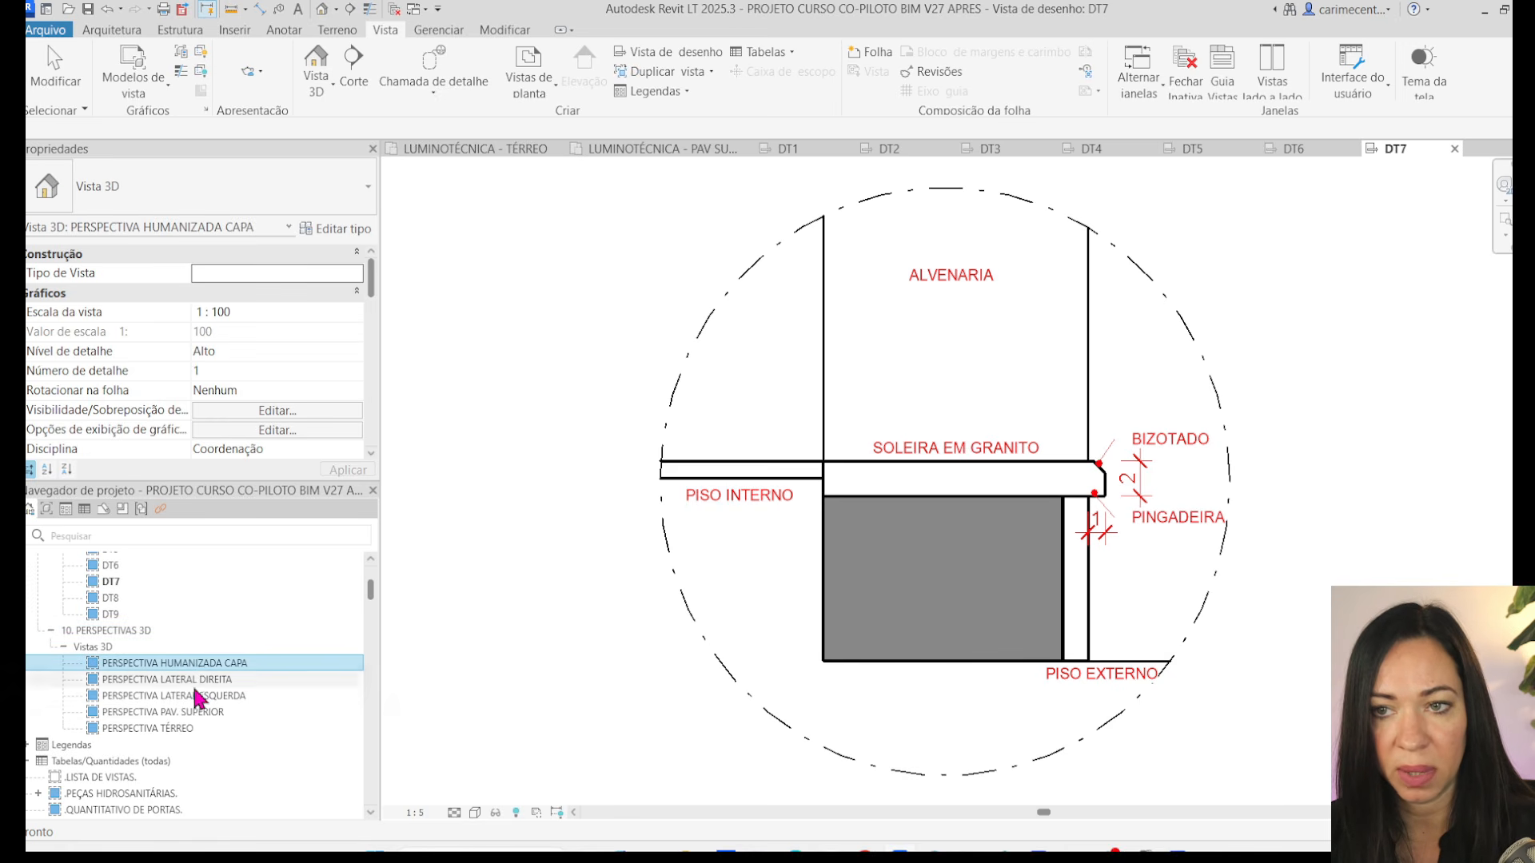
left_click(186, 710, "shift")
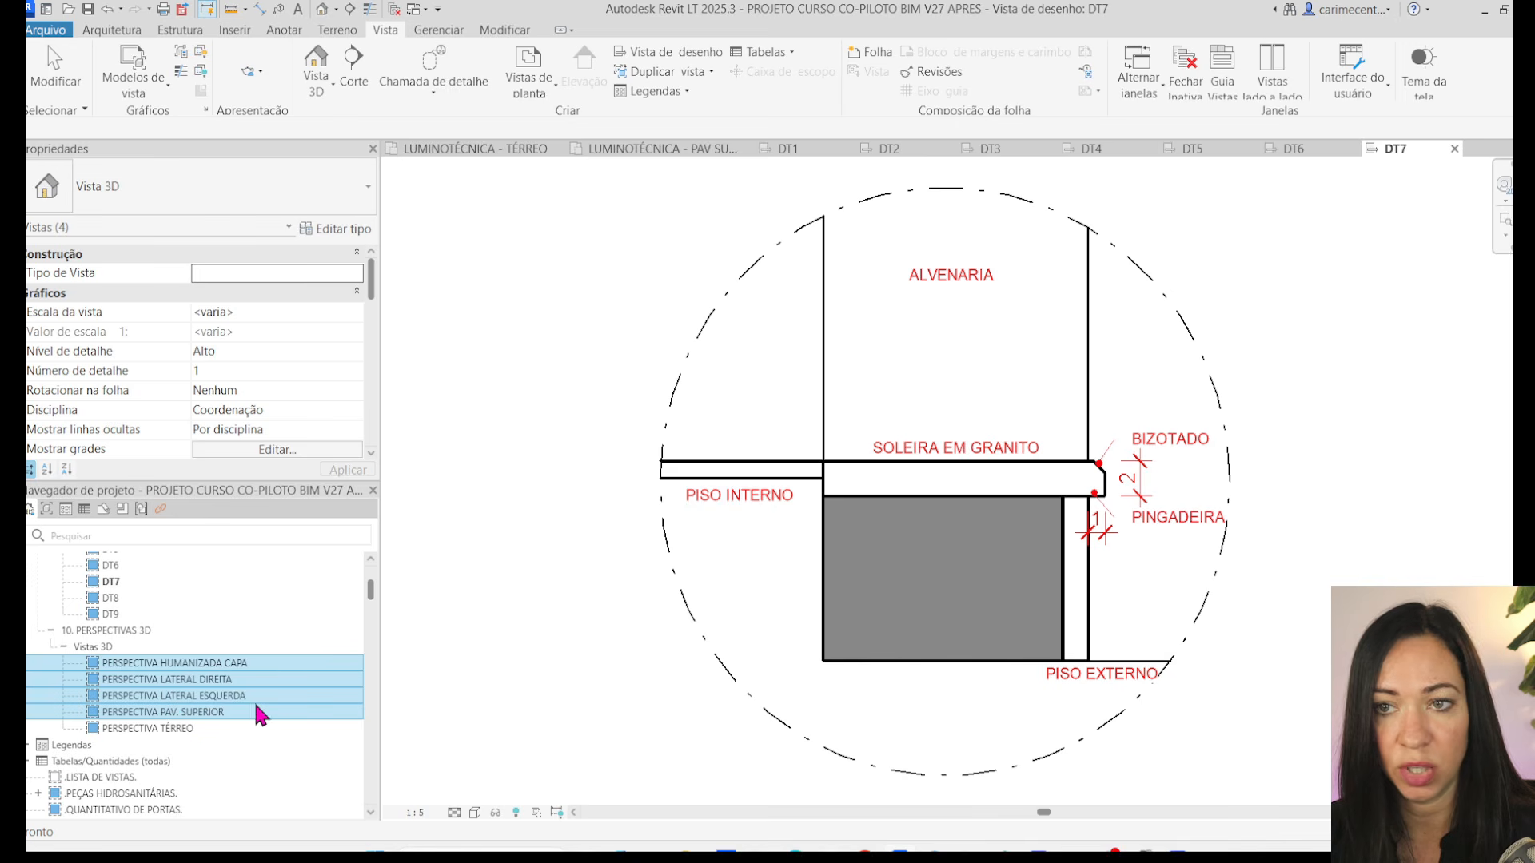
key("Delete")
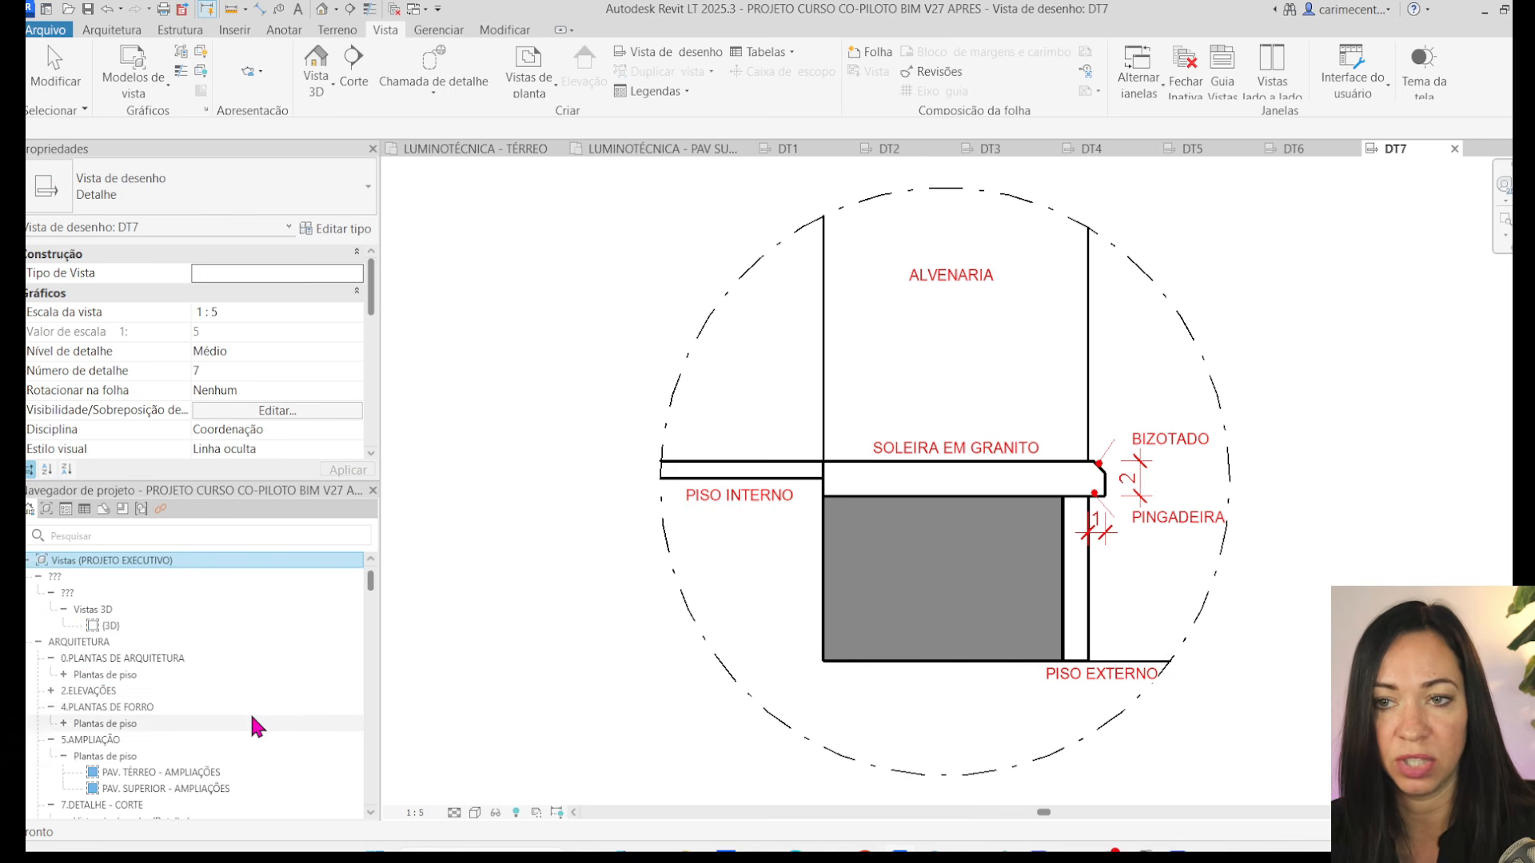
- Open the PERSPECTIVA TÉRREO 3D view and check it for leftover model elements
double_click(192, 746)
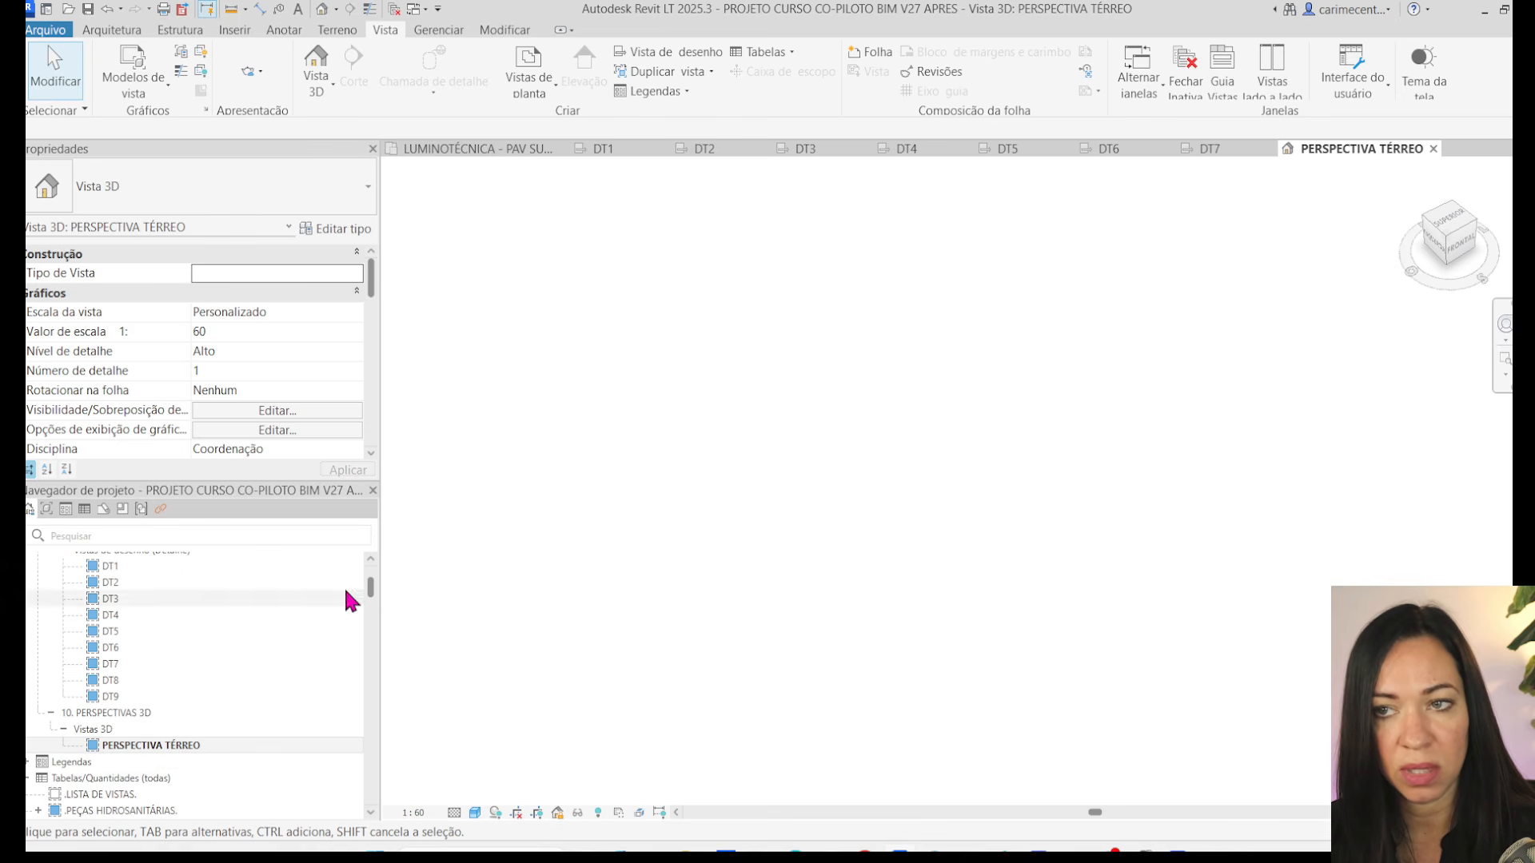
scroll(371, 596, "down", 2)
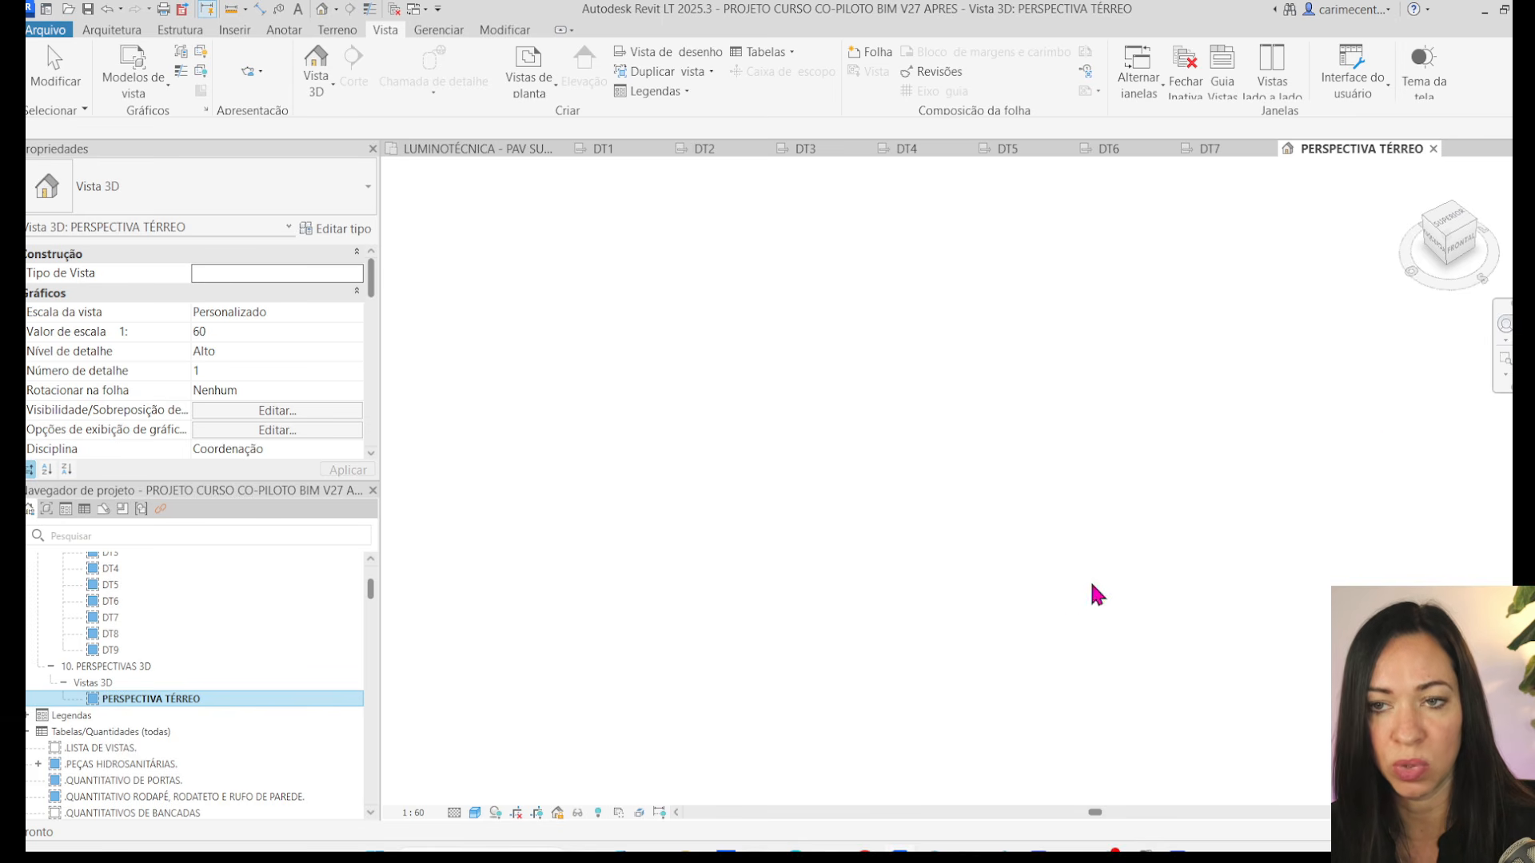
- Expand the Legendas group and open LEGENDA DE SIMBOLOGÍAS to review its contents
left_click(40, 716)
left_click(28, 715)
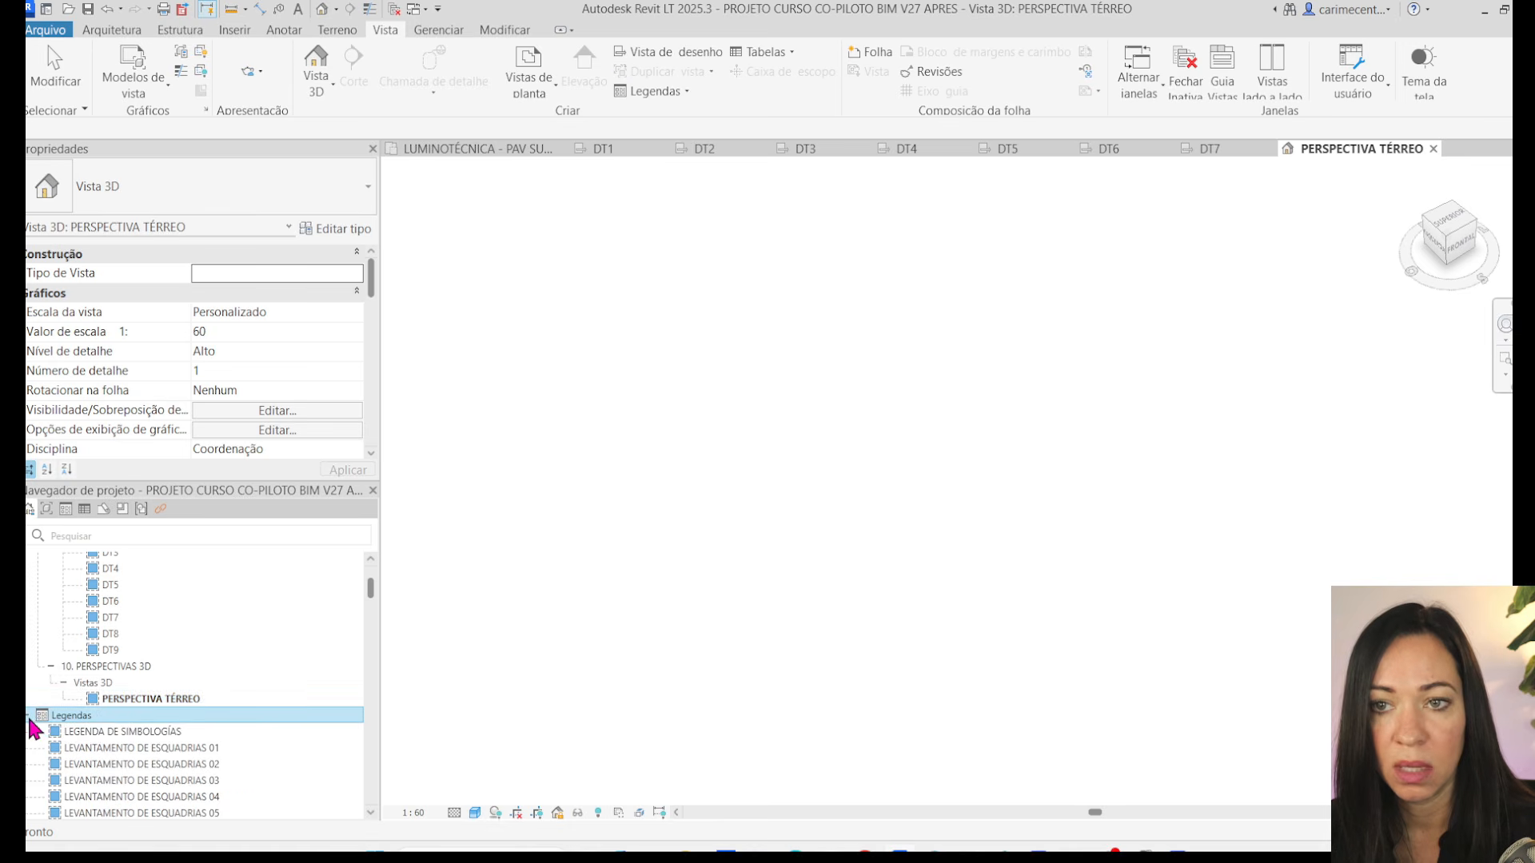
scroll(188, 770, "down", 5)
left_click_drag(373, 597, 376, 601)
left_click(196, 660)
double_click(196, 659)
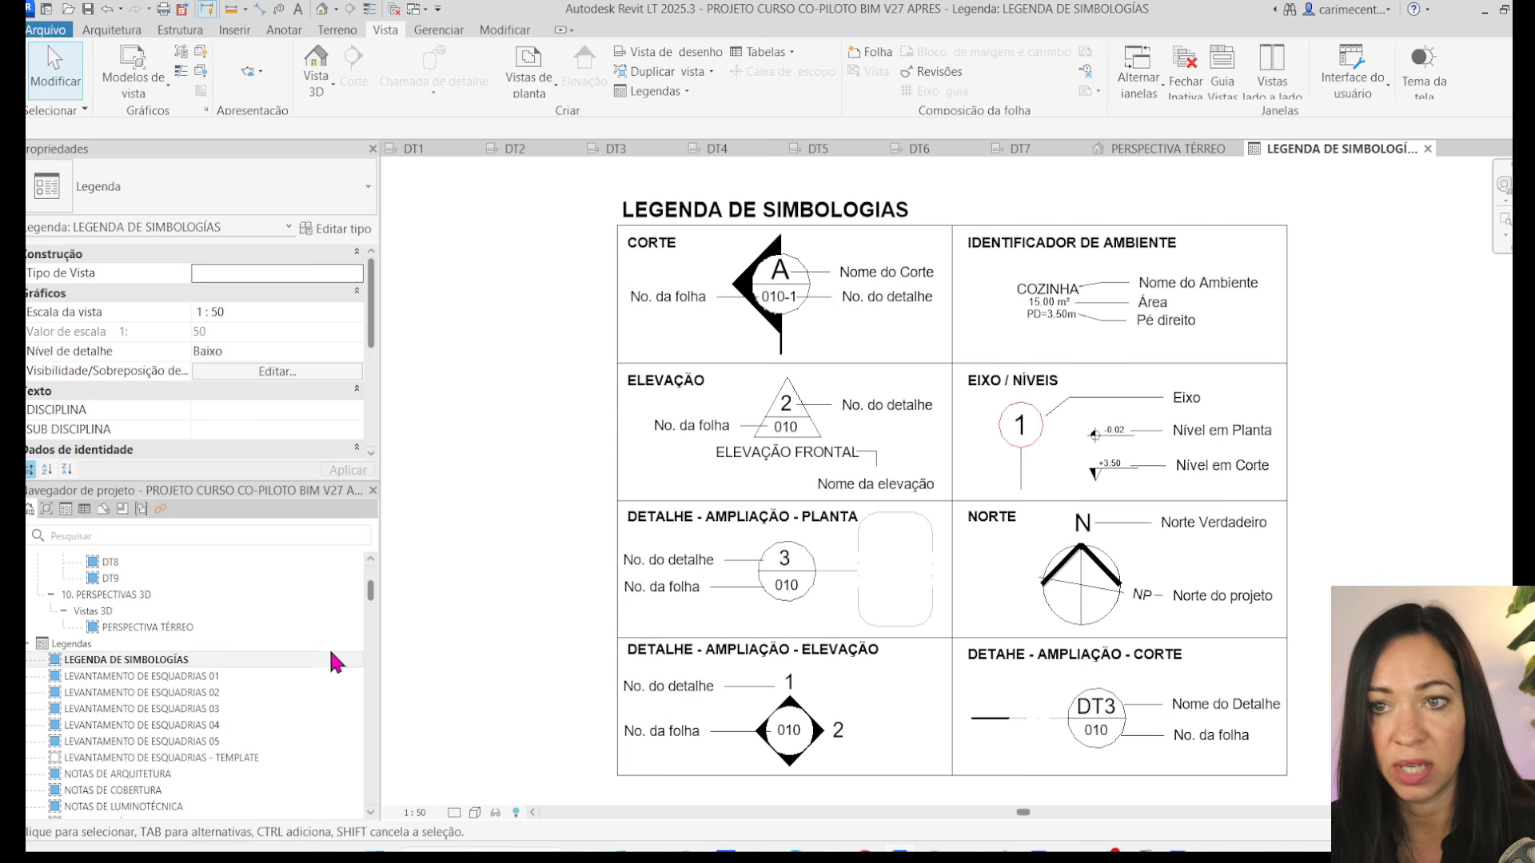
- Examine the door drawings and descriptions in the LEVANTAMENTO DE ESQUADRIAS 01 legend and open LEVANTAMENTO DE ESQUADRIAS 02
double_click(184, 678)
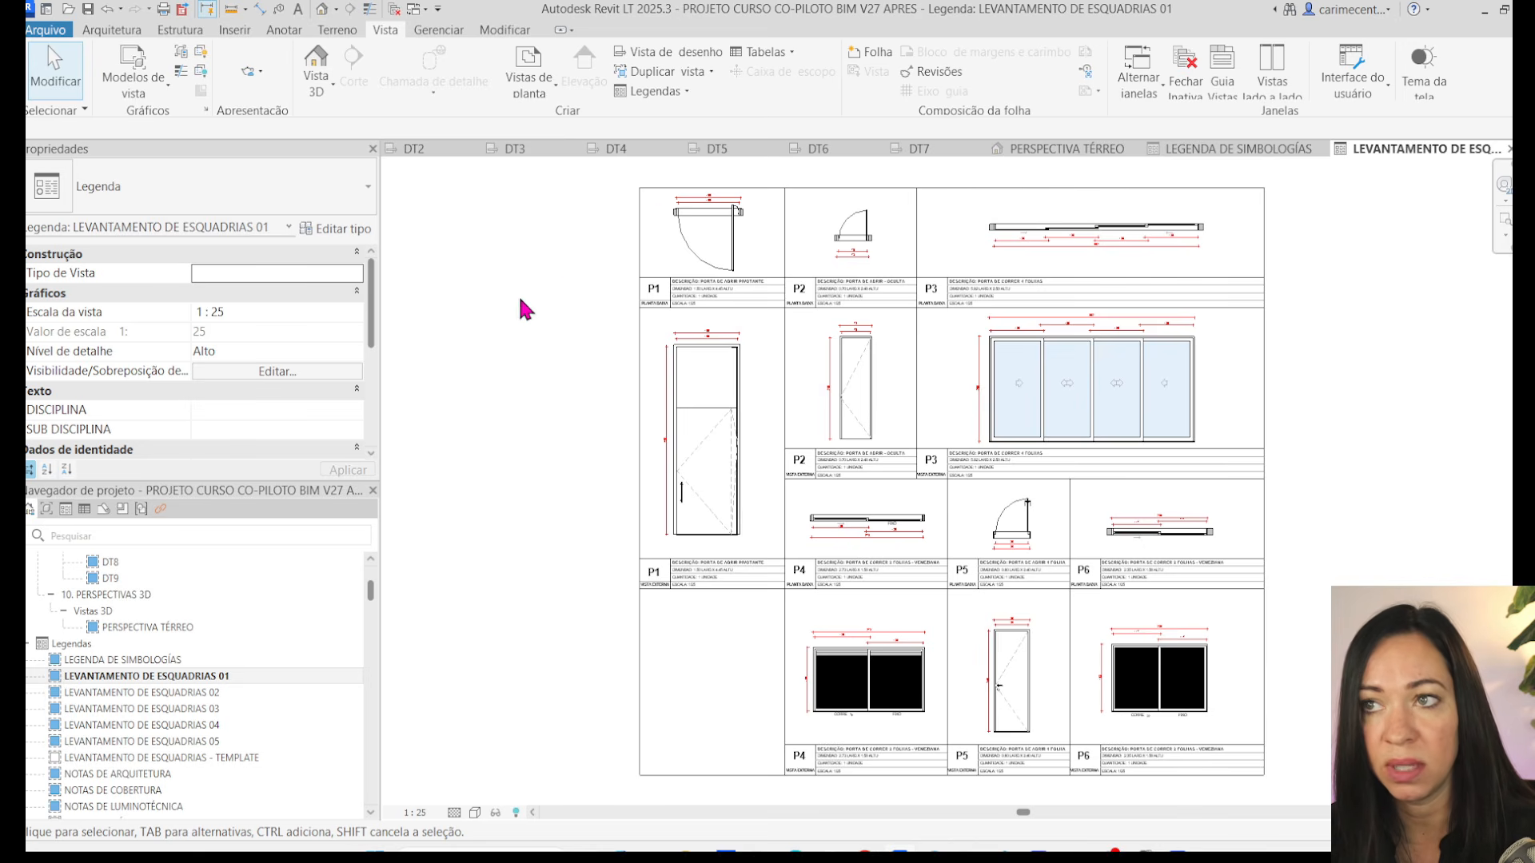
scroll(695, 197, "up", 1)
scroll(729, 232, "up", 3)
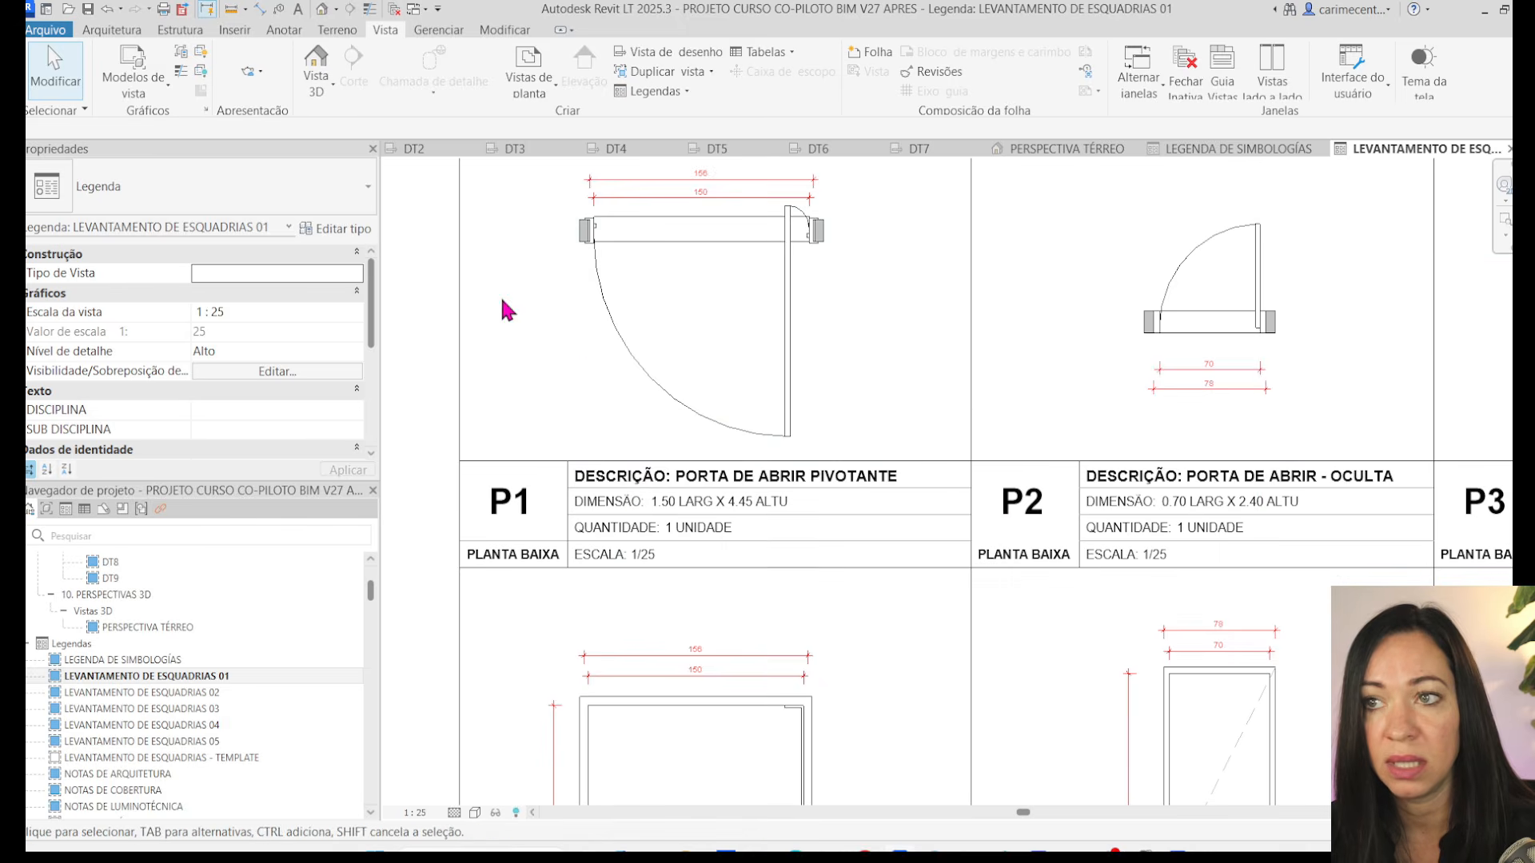
scroll(506, 309, "down", 1)
scroll(962, 394, "down", 3)
middle_click_drag(969, 400, 887, 425)
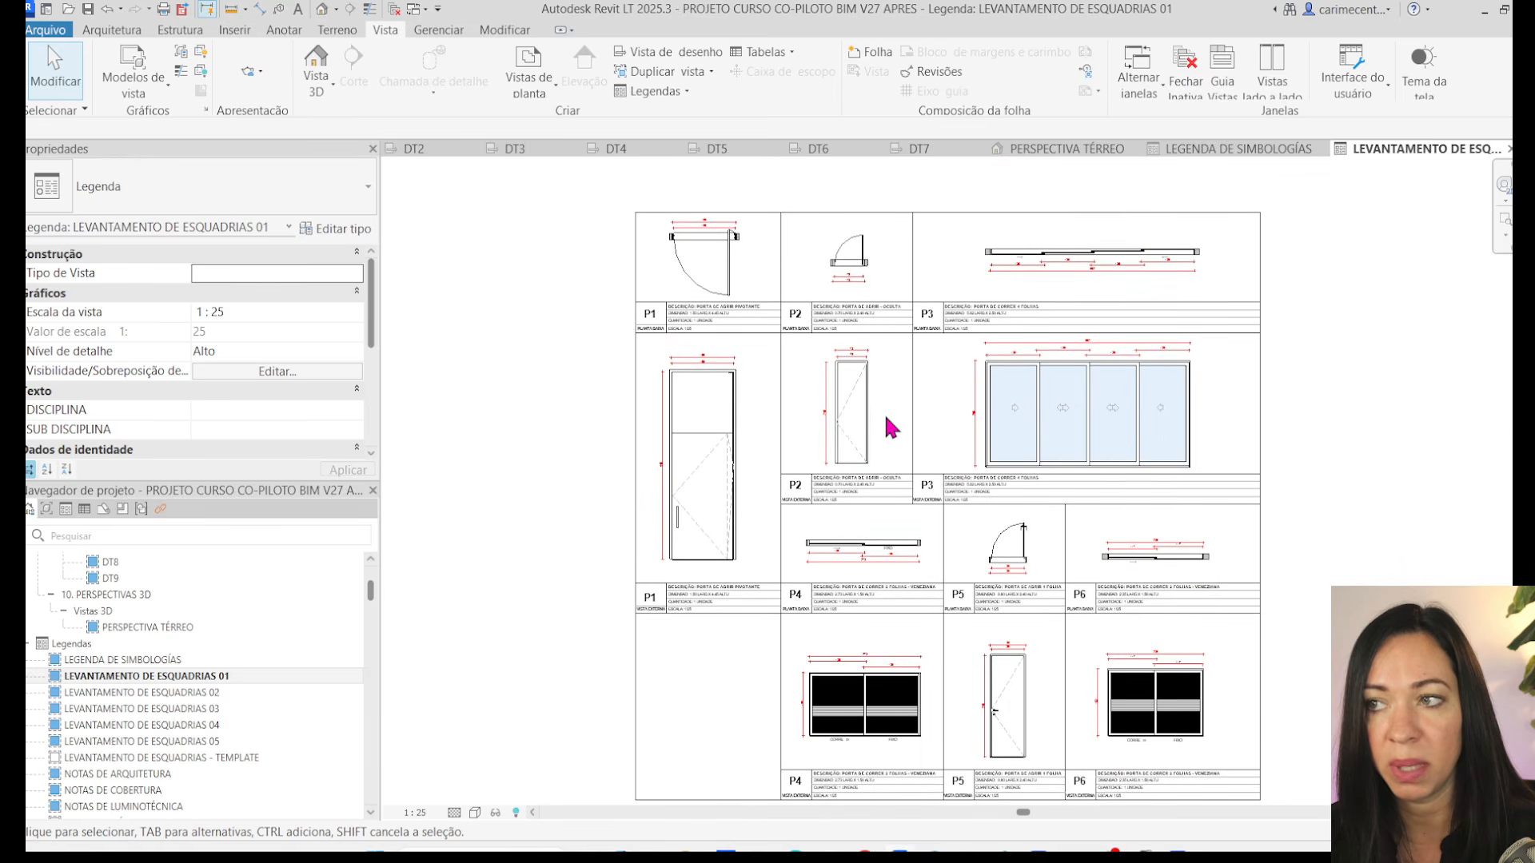
double_click(147, 692)
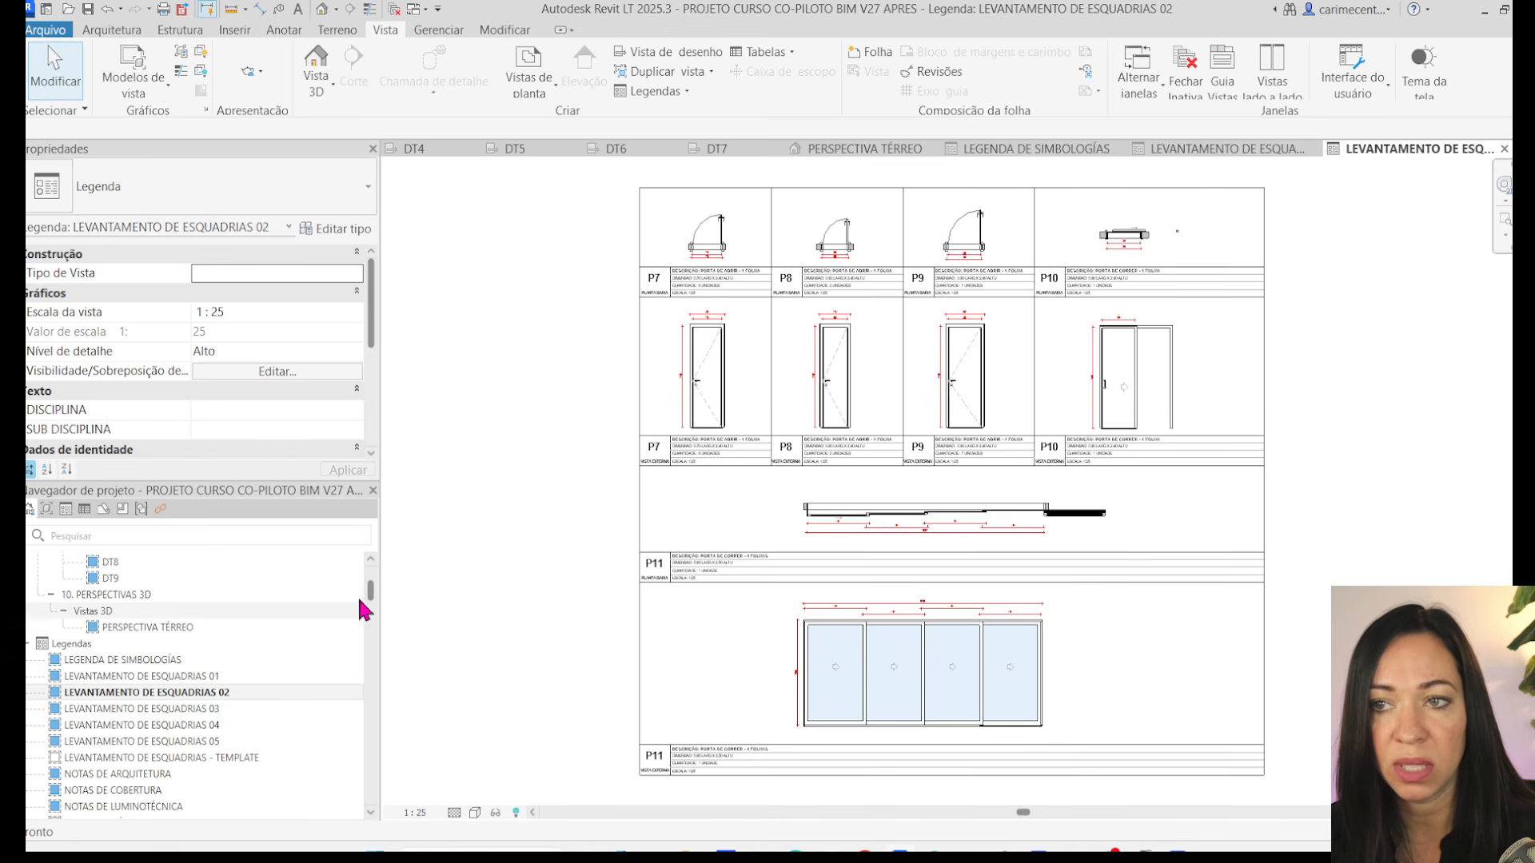
- Look through the remaining legends, the Tabelas/Quantidades schedules and the sheets listed under Folhas (PROJETO EXECUTIVO)
scroll(370, 599, "down", 3)
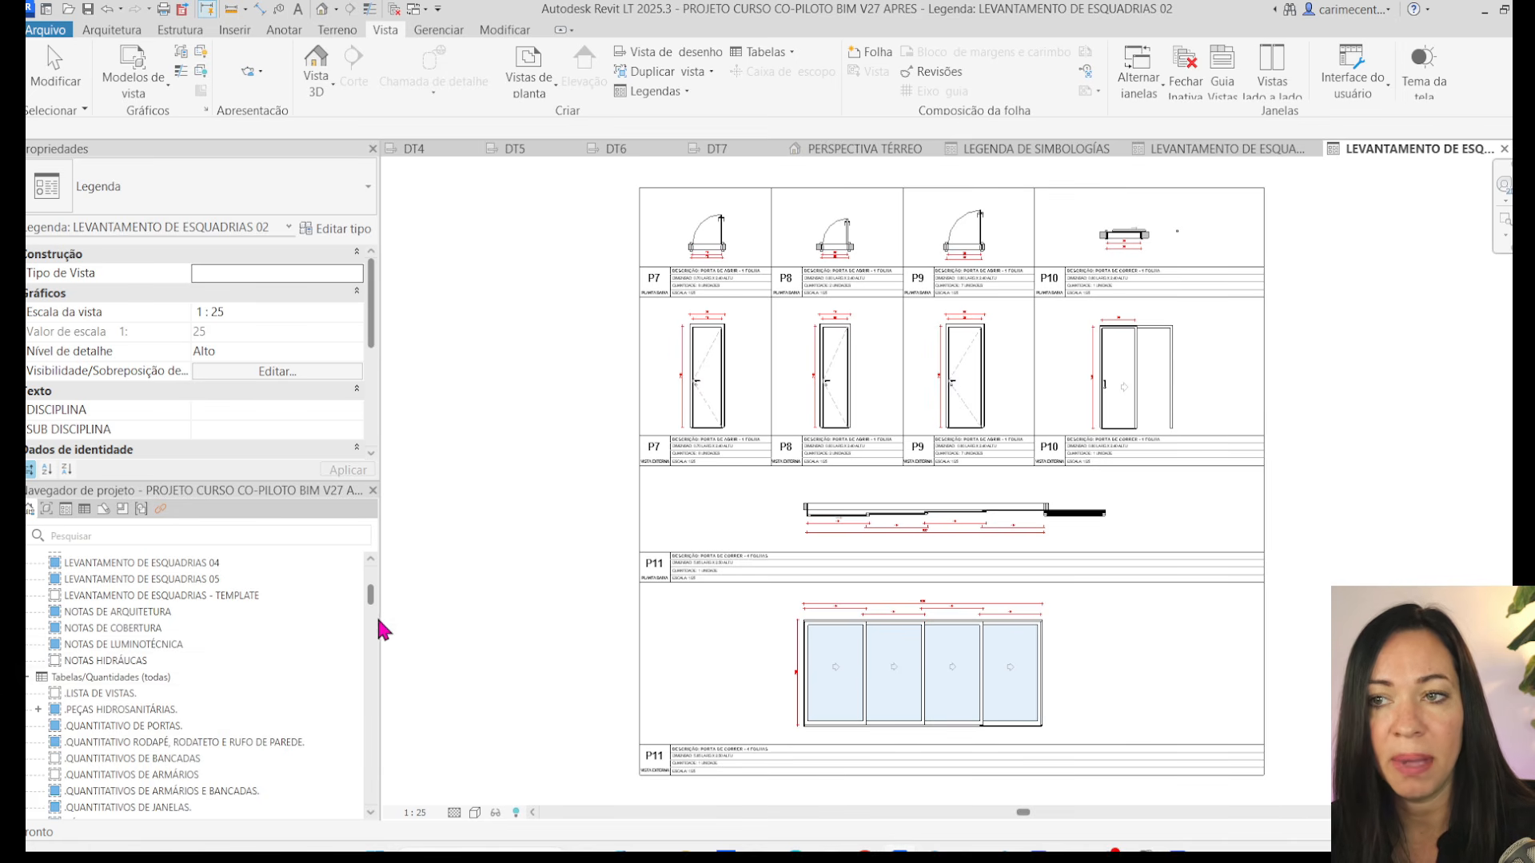
scroll(373, 604, "down", 1)
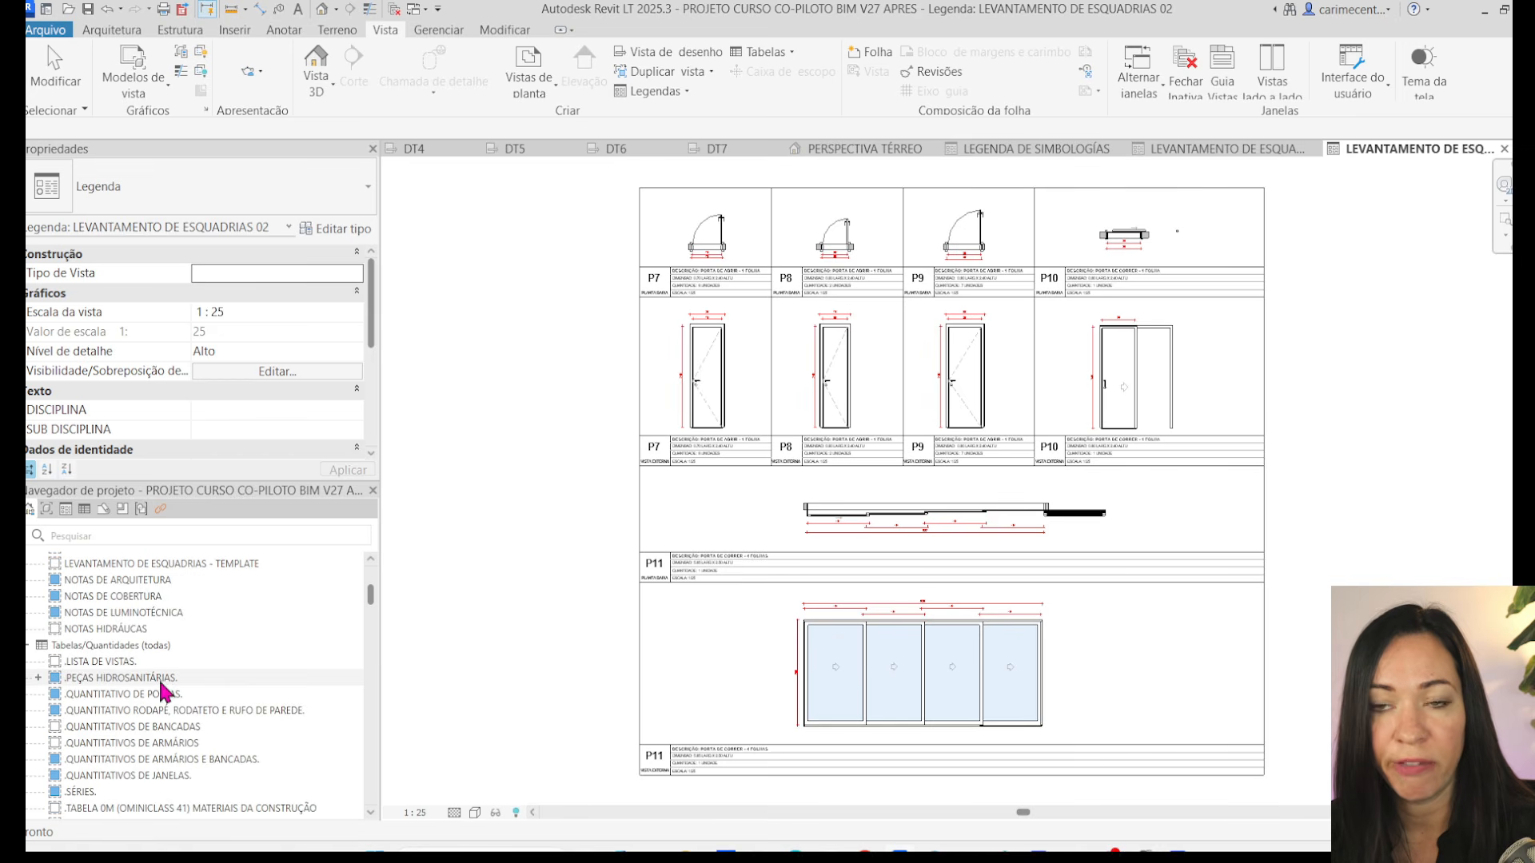
left_click(112, 662)
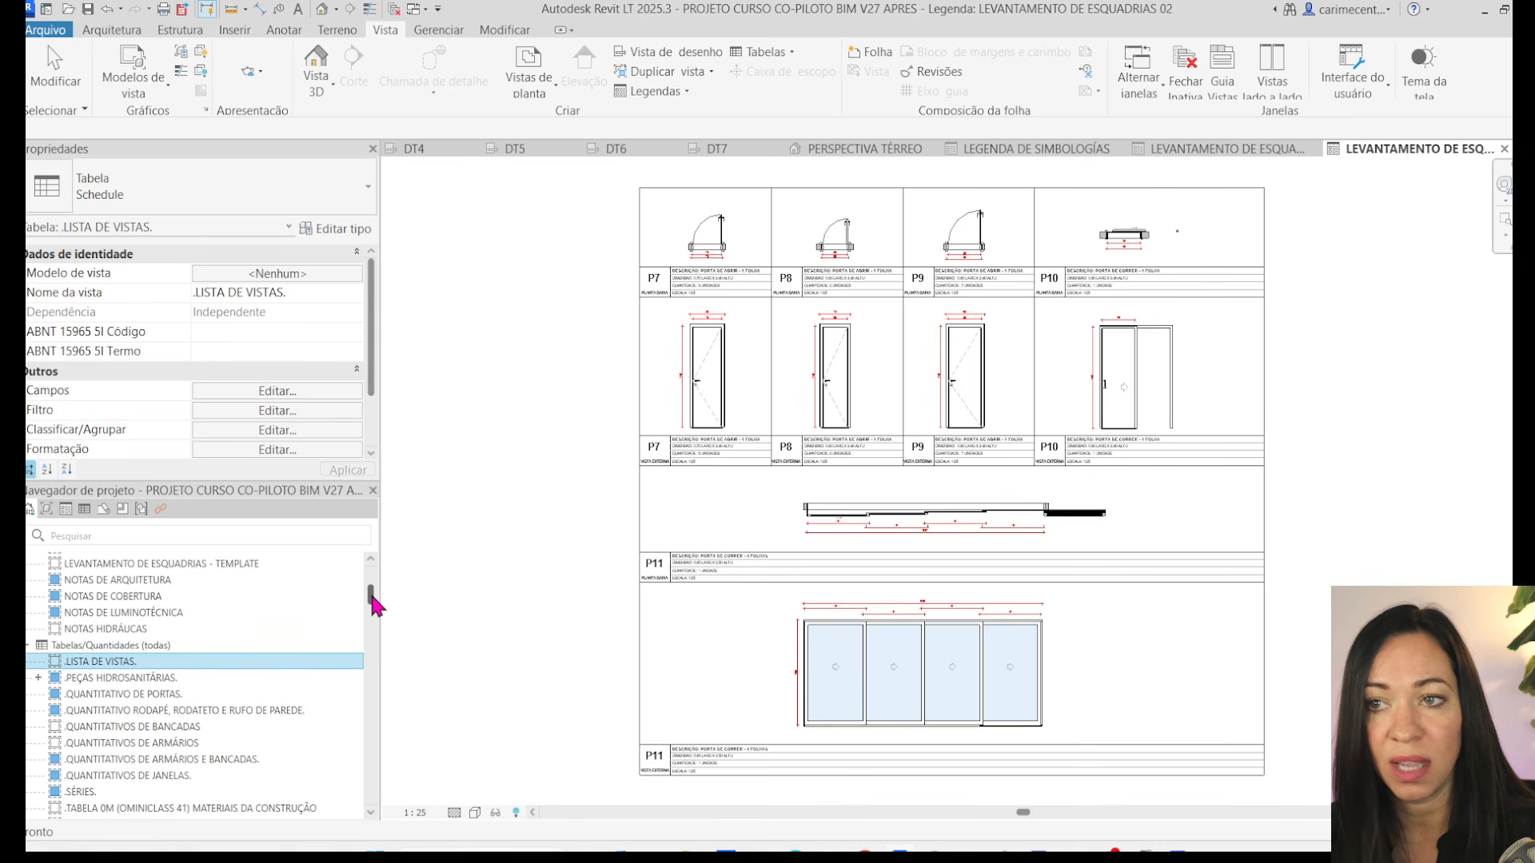
mouse_move(372, 596)
left_mouse_down()
mouse_move(378, 617)
mouse_move(373, 601)
left_mouse_up()
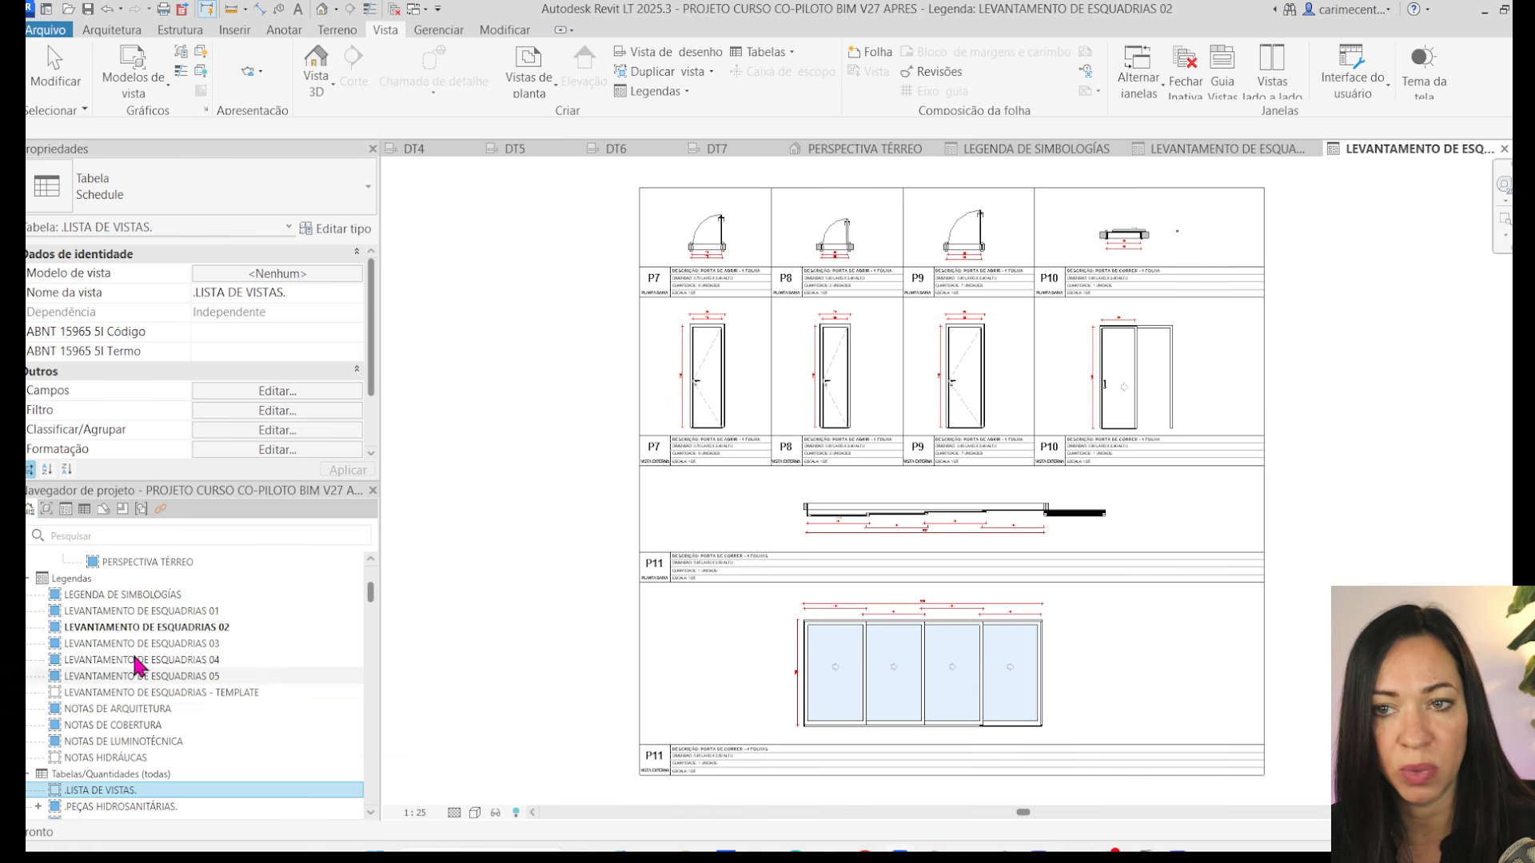
scroll(136, 681, "down", 10)
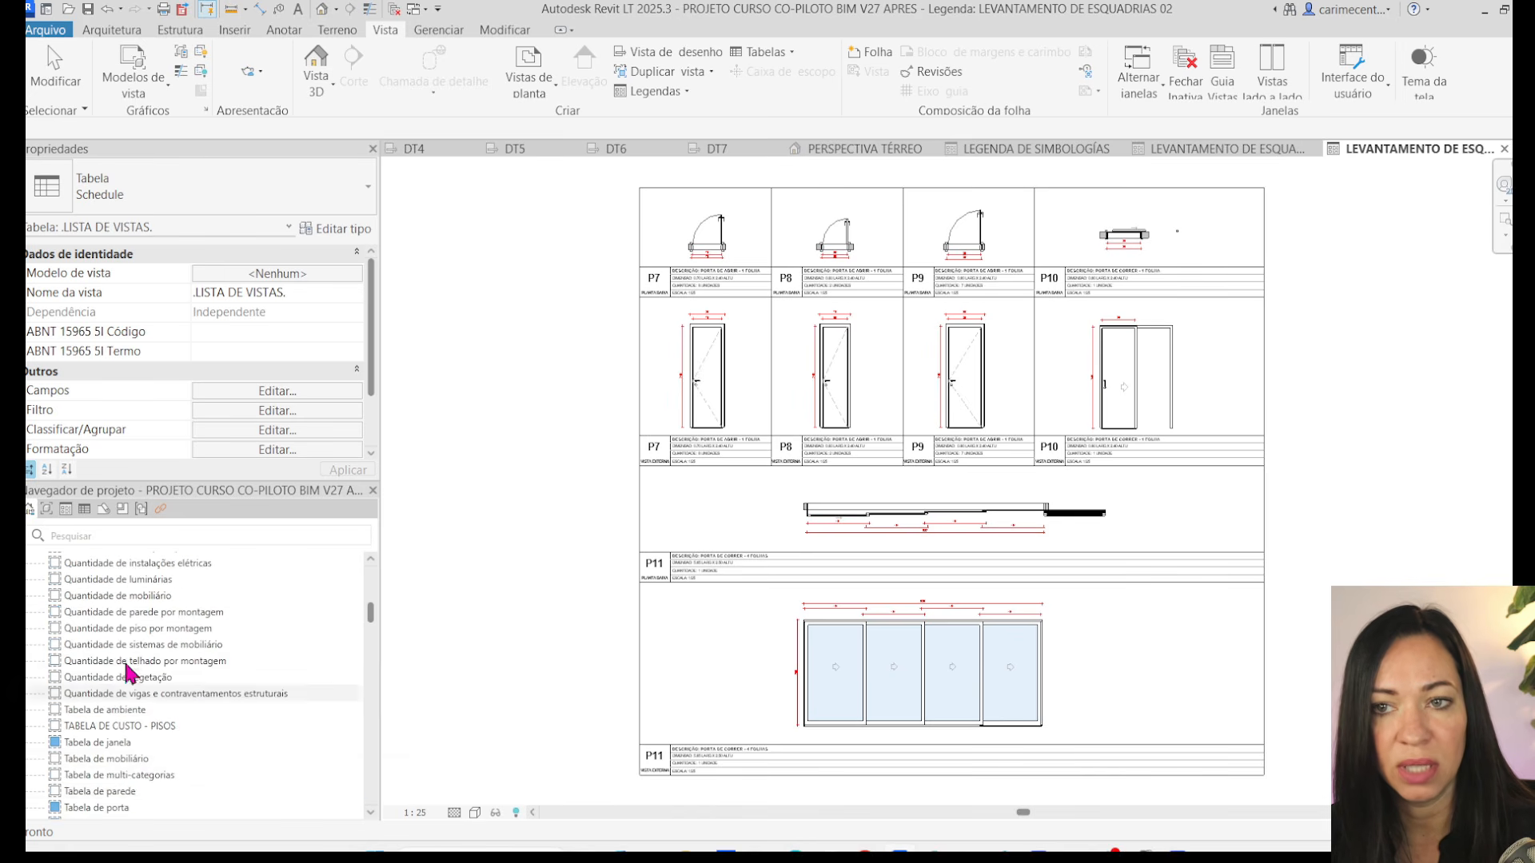
scroll(146, 783, "down", 10)
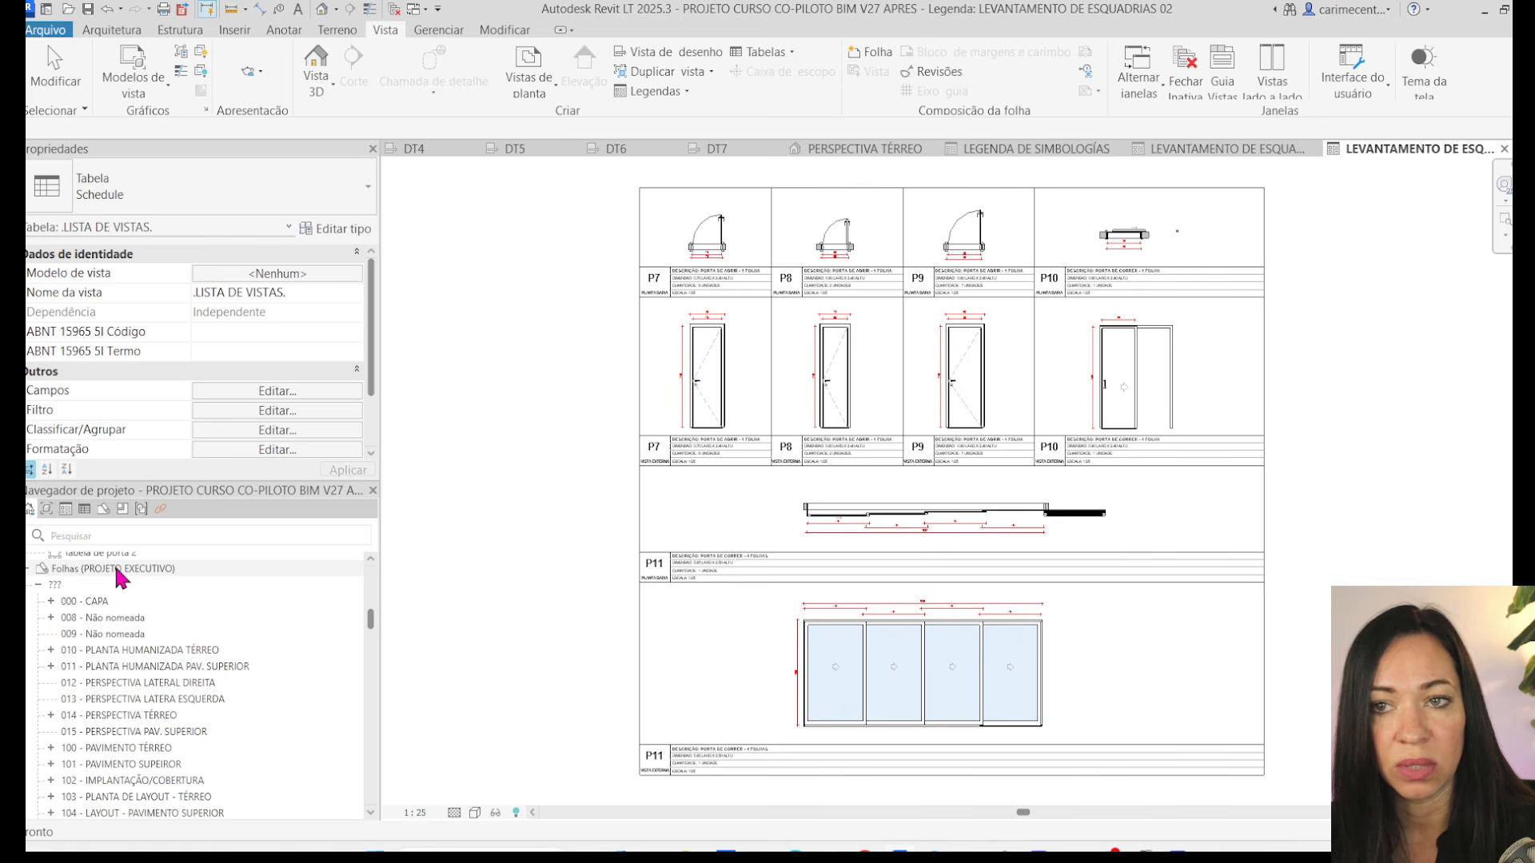
left_click(100, 602)
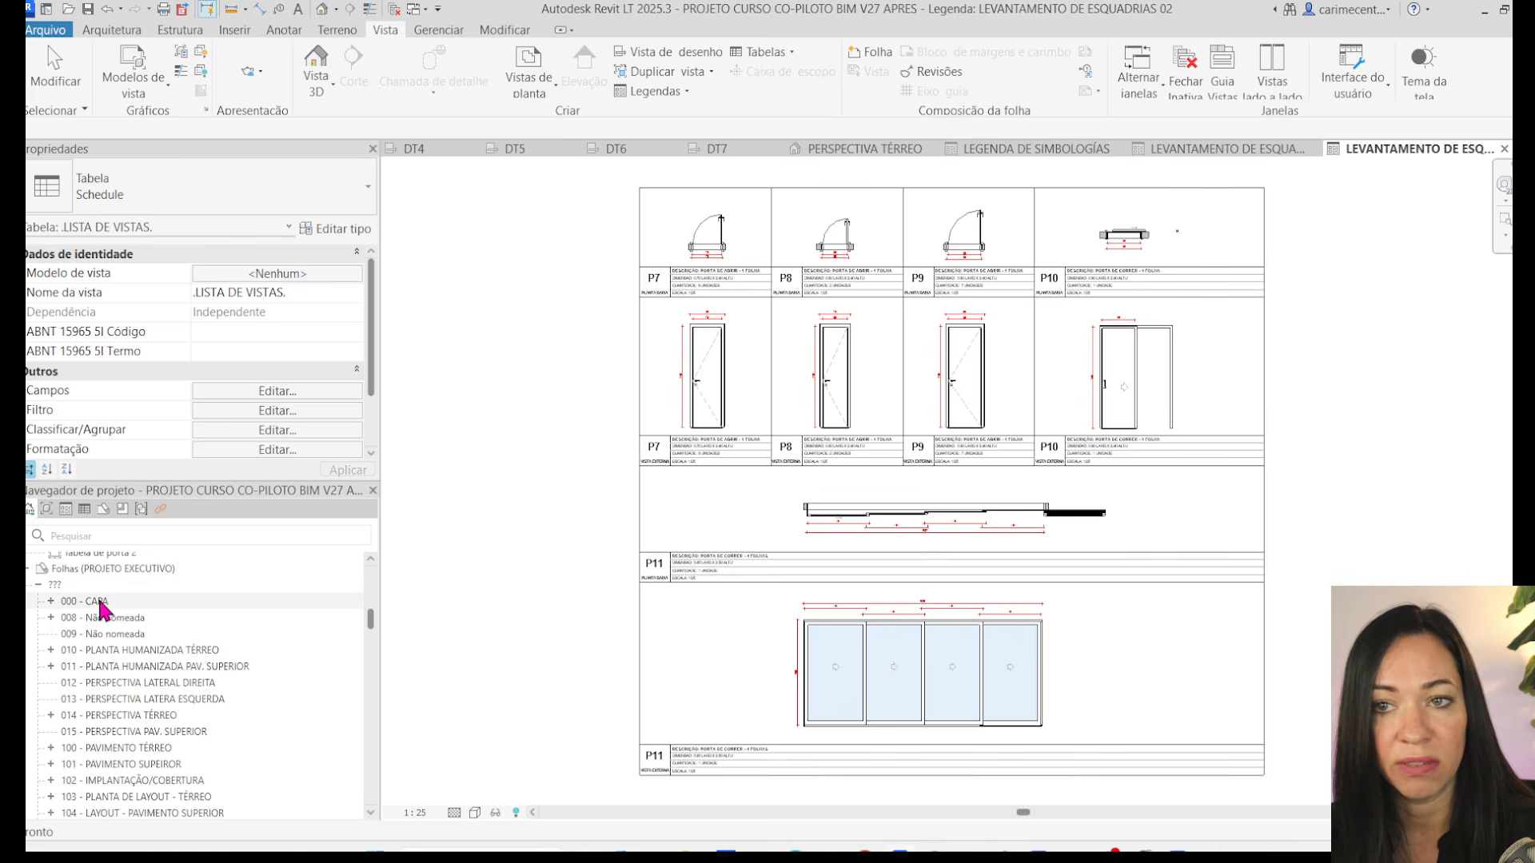
left_click(127, 651)
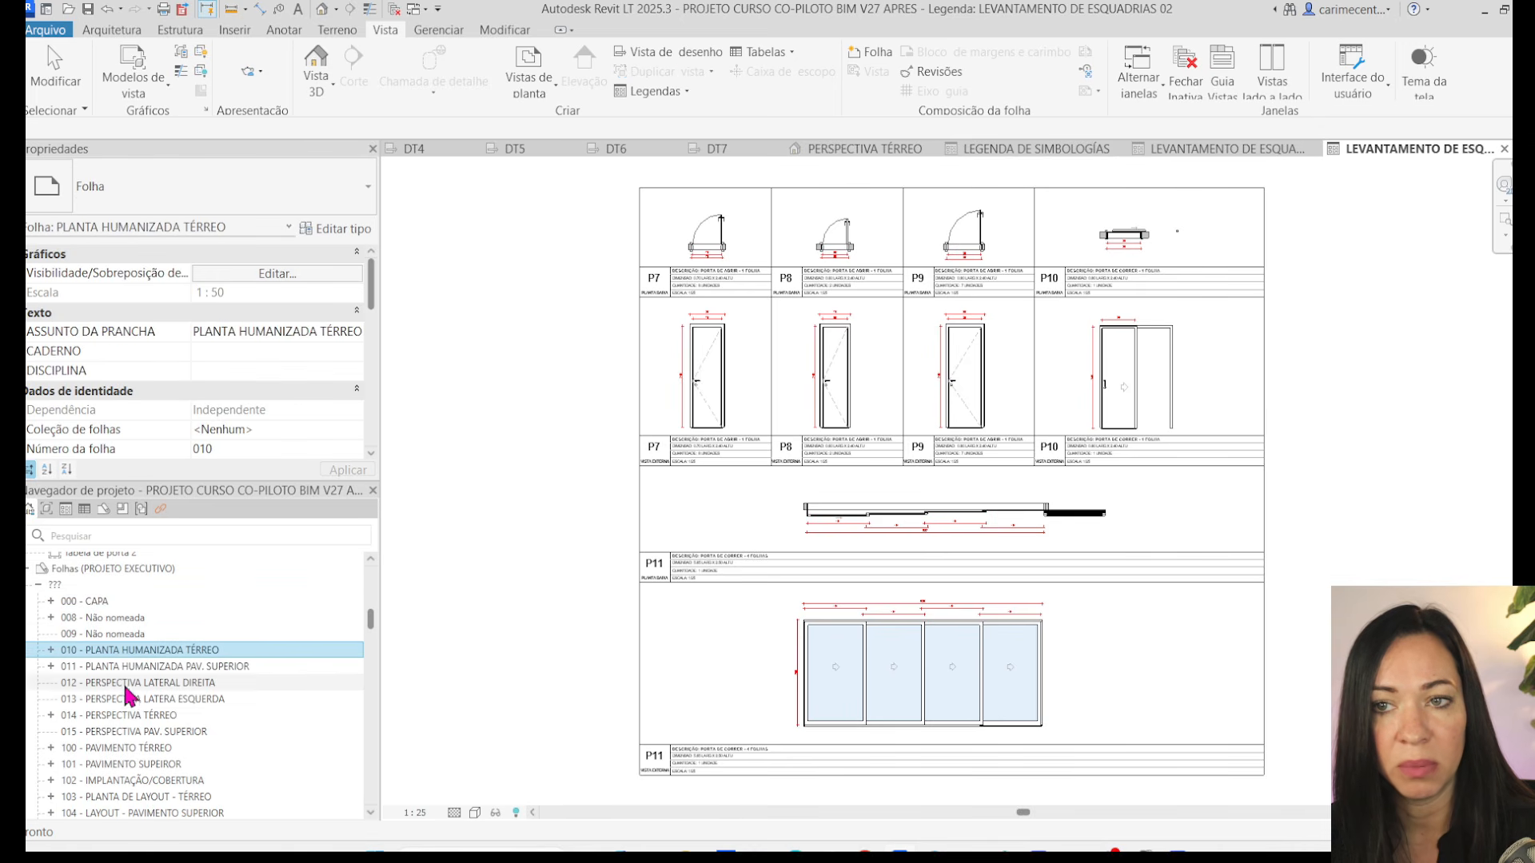
left_click(159, 747)
scroll(151, 690, "down", 15)
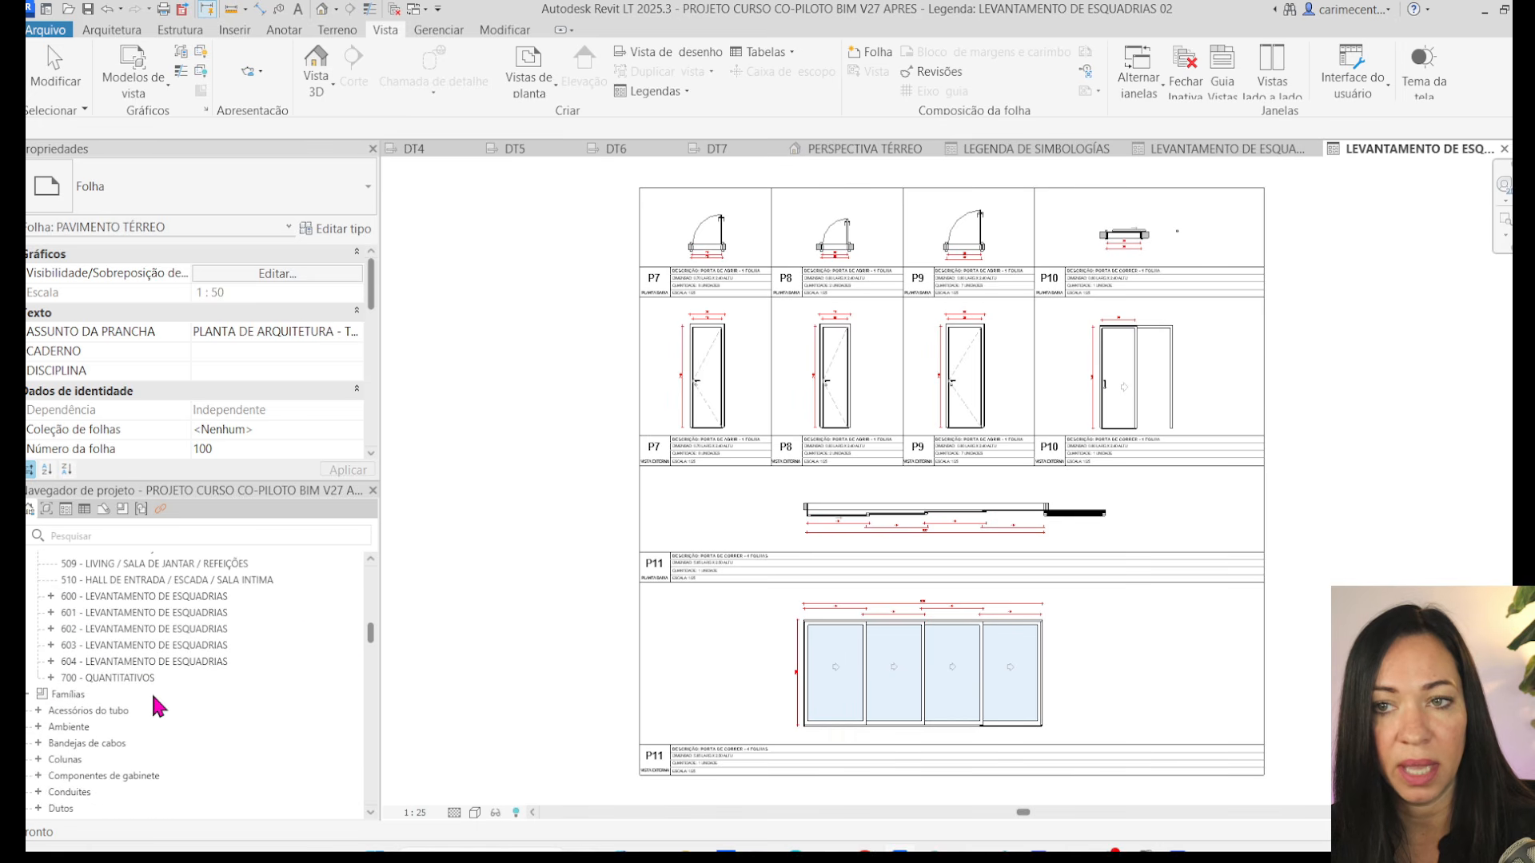
scroll(308, 695, "up", 5)
left_click_drag(370, 644, 374, 630)
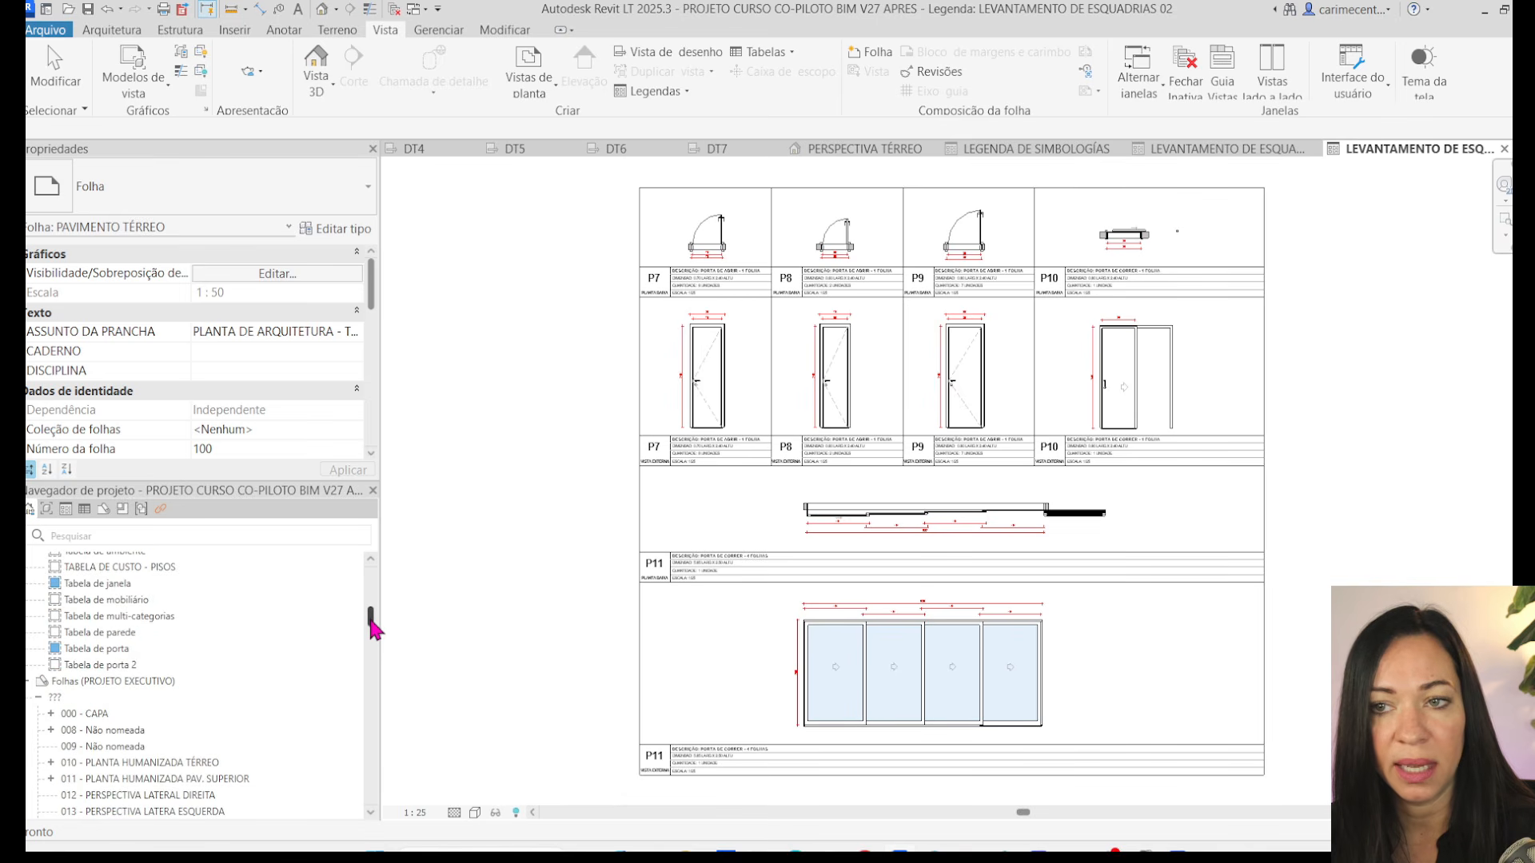
- Open the 000 - CAPA sheet and compare its SÉRIES and ÍNDICE DE FOLHAS tables with the project's sheet list
double_click(89, 714)
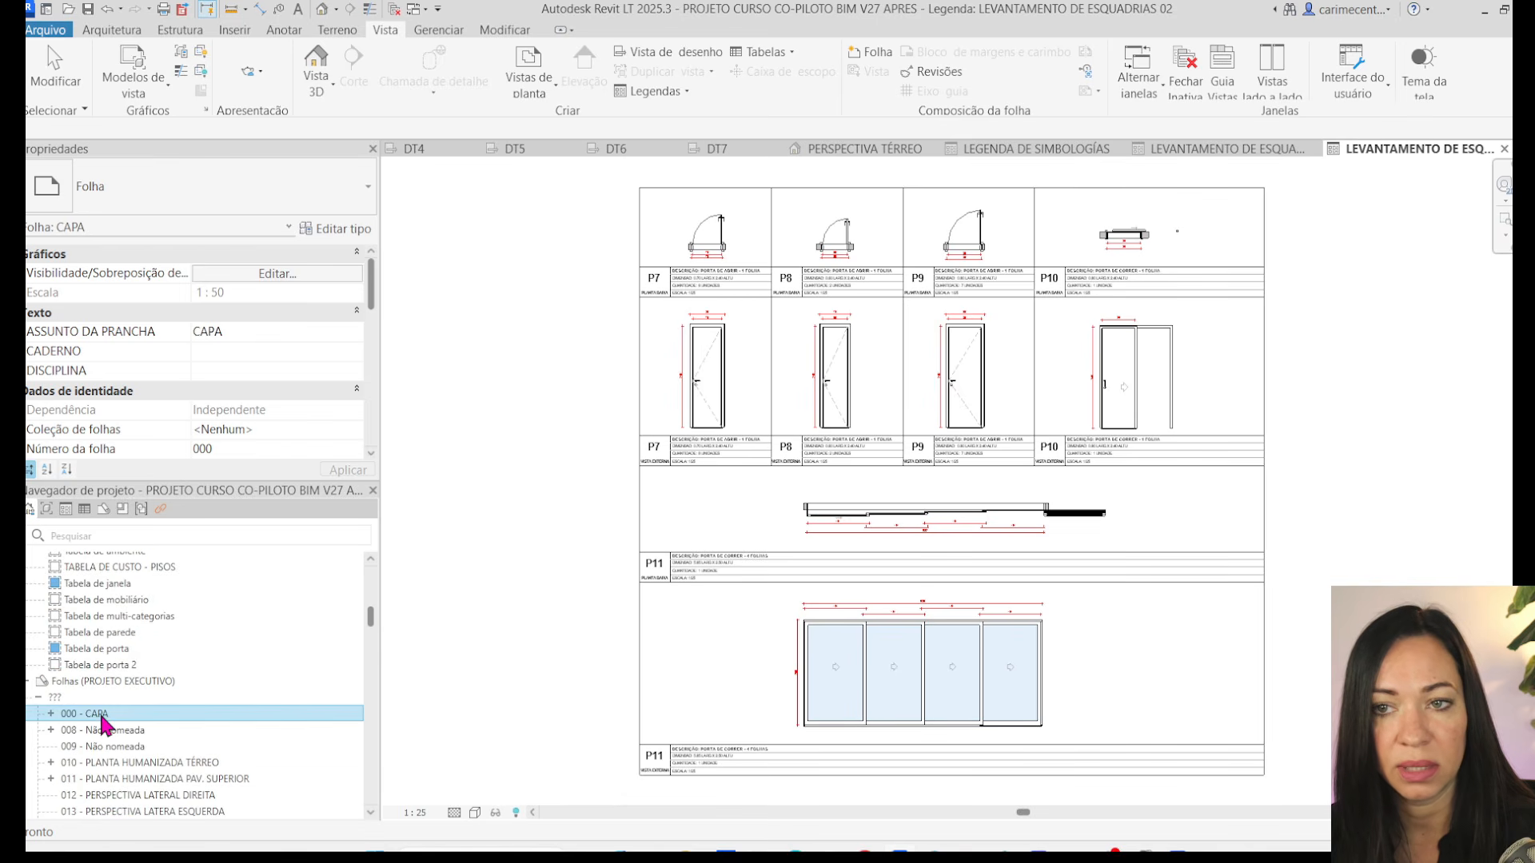
middle_click_drag(1359, 536, 1257, 501)
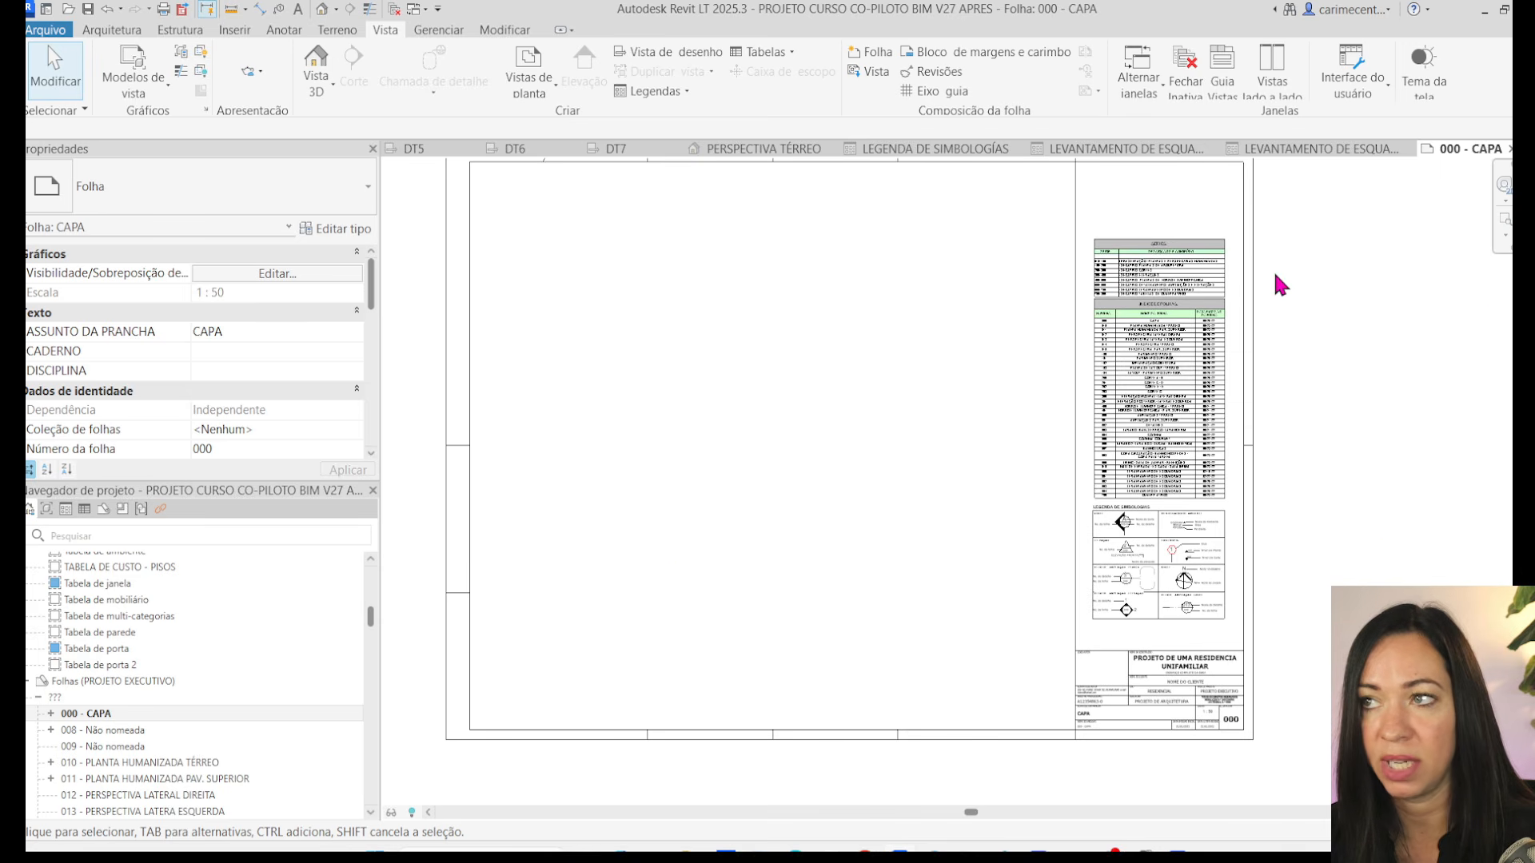
scroll(1267, 254, "up", 6)
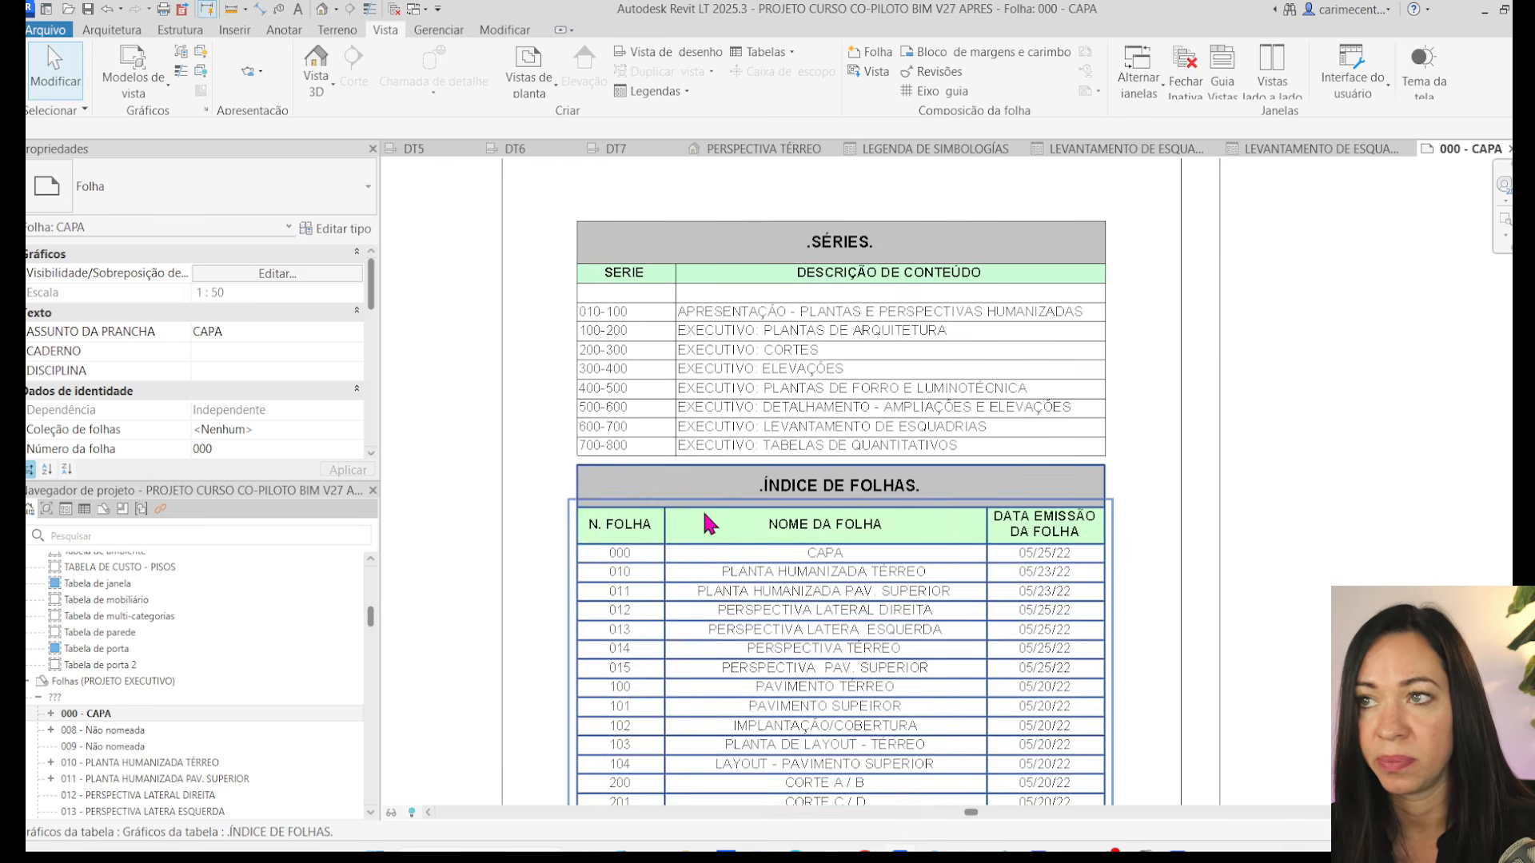
middle_click_drag(720, 452, 697, 377)
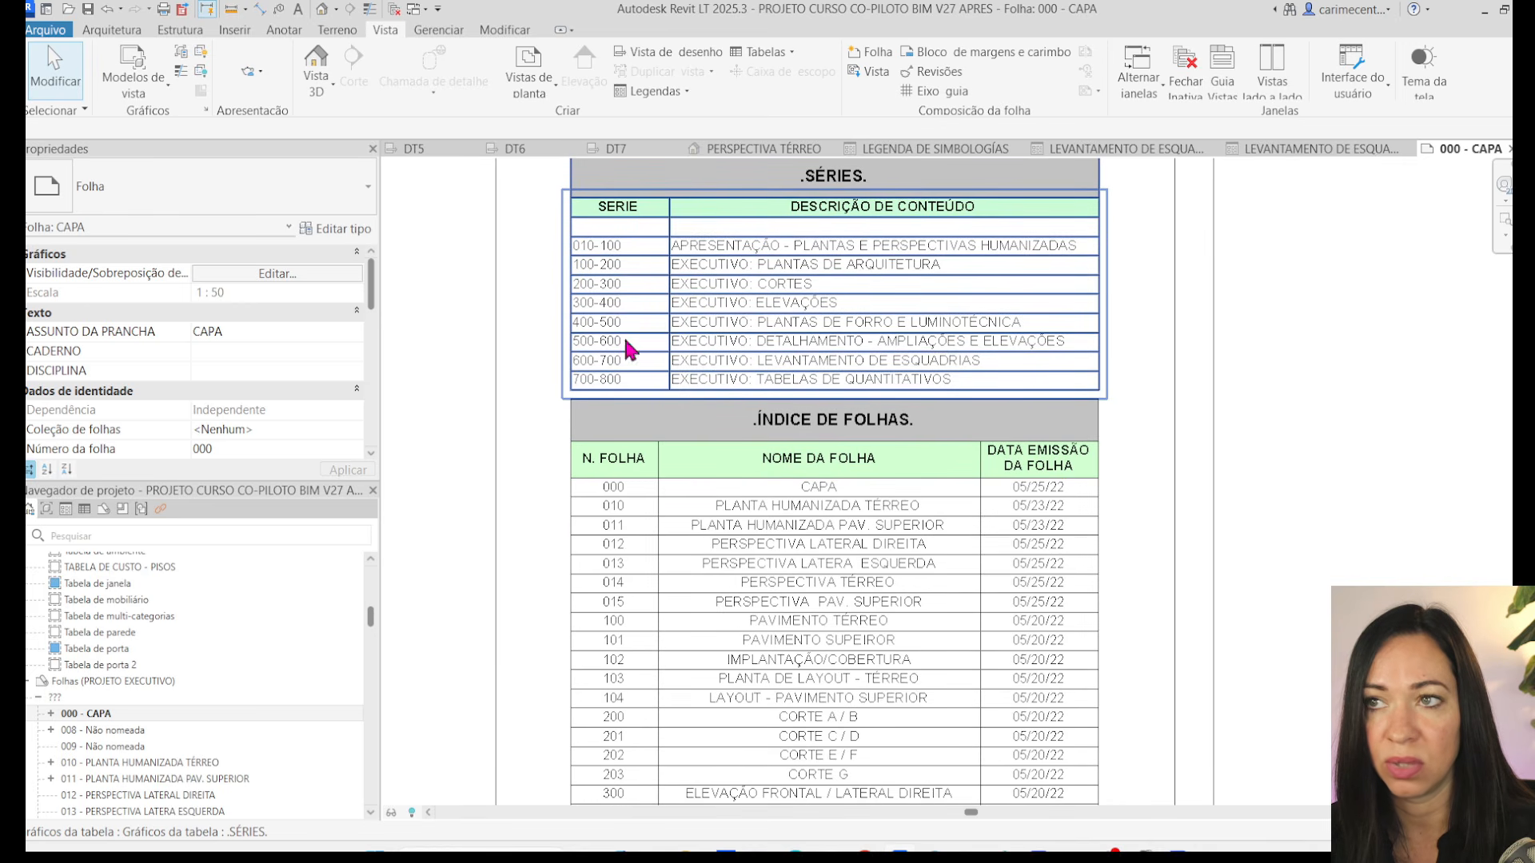
middle_click_drag(805, 538, 802, 456)
scroll(755, 390, "down", 1)
scroll(759, 555, "down", 1)
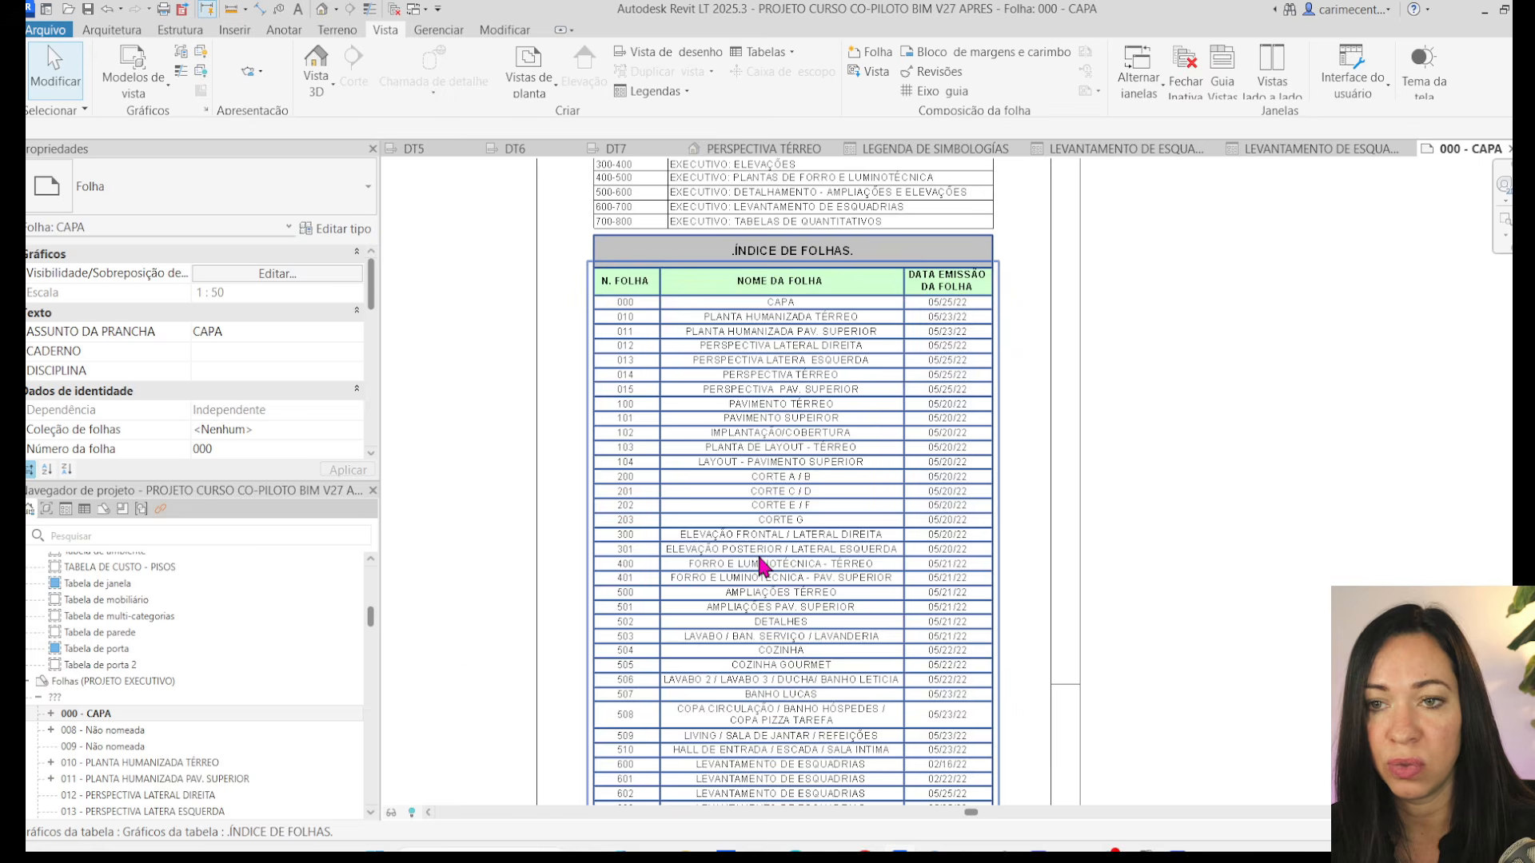
scroll(96, 687, "down", 5)
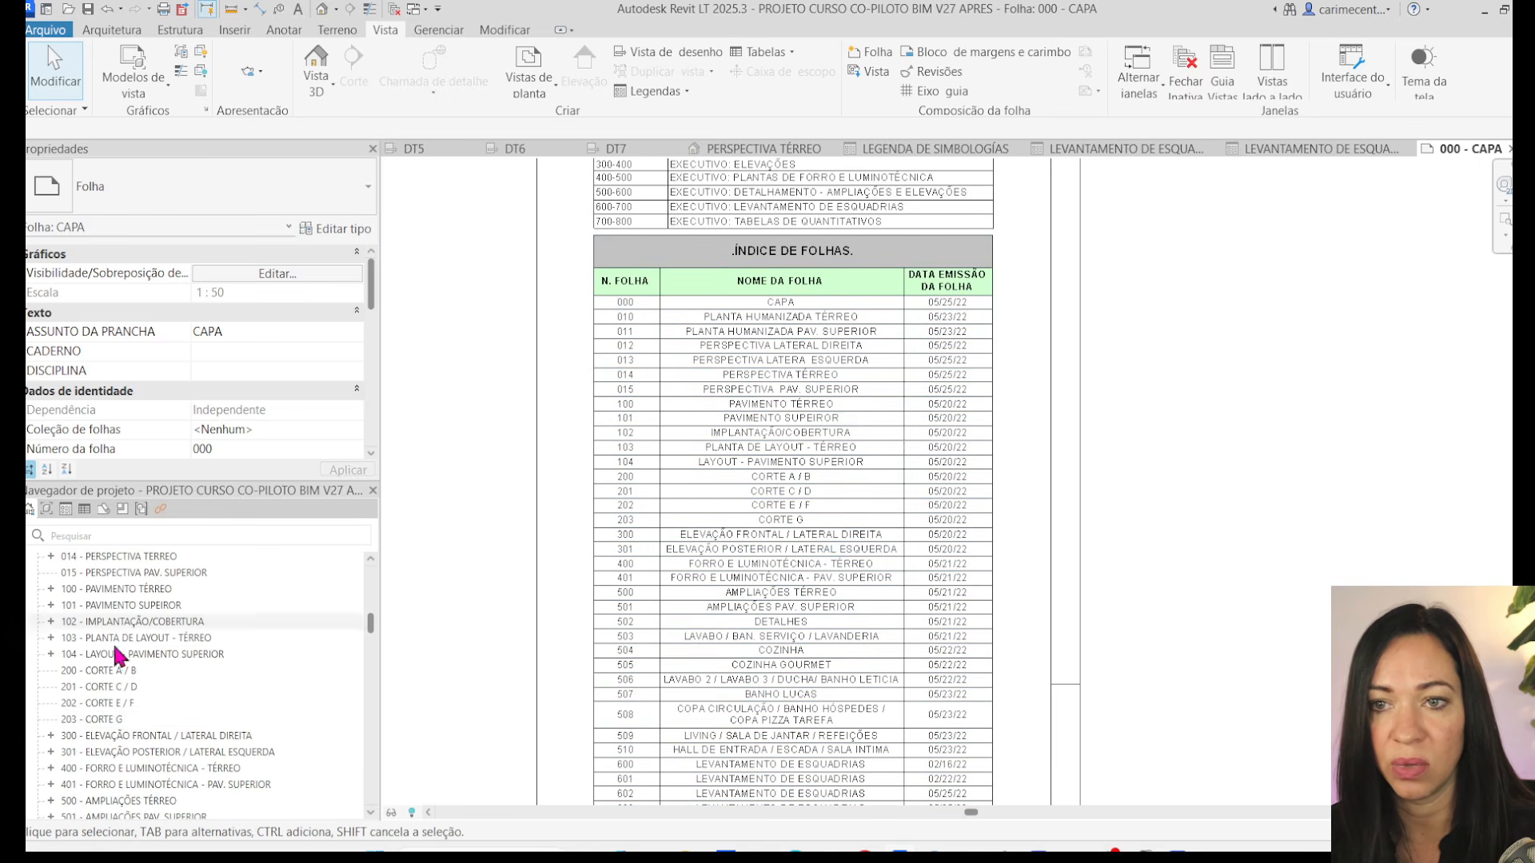
scroll(830, 446, "down", 1)
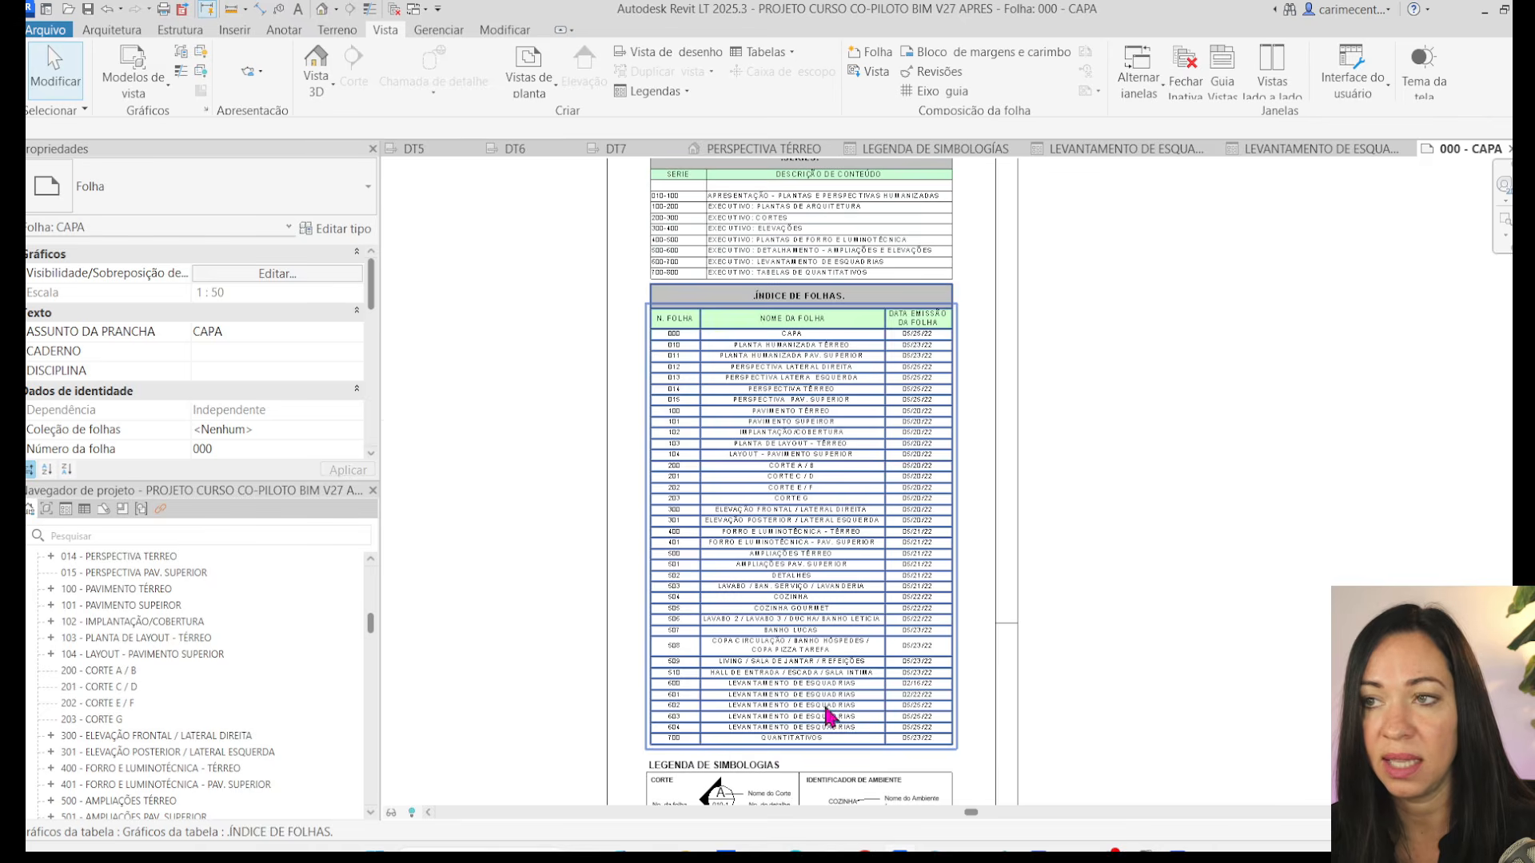
middle_click_drag(1084, 583, 1099, 579)
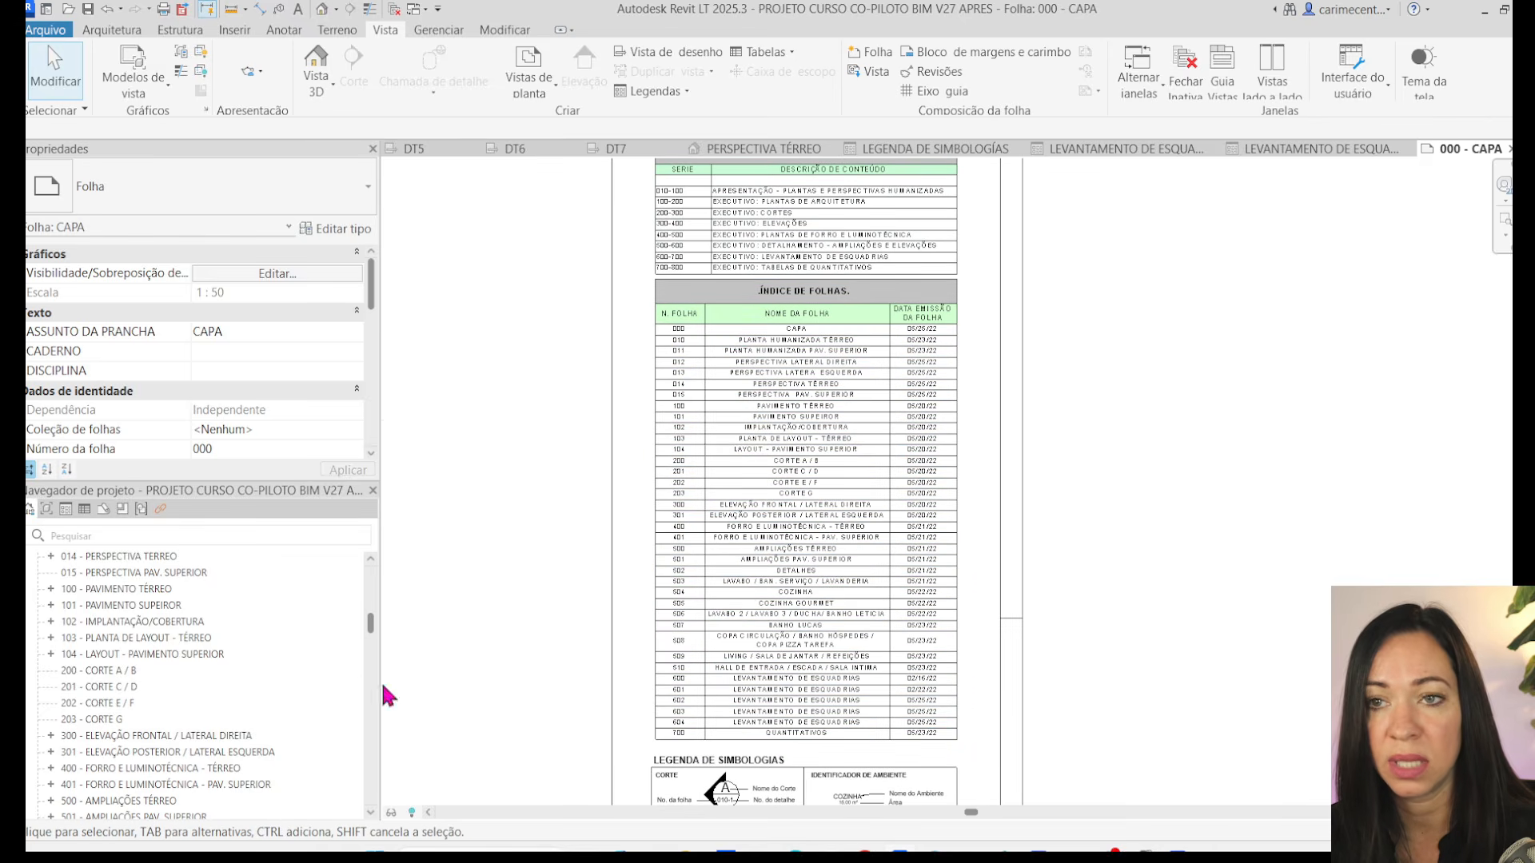
- Open the unnamed sheets 008 and 009 to check their contents and delete both
left_click(243, 617)
scroll(185, 642, "up", 5)
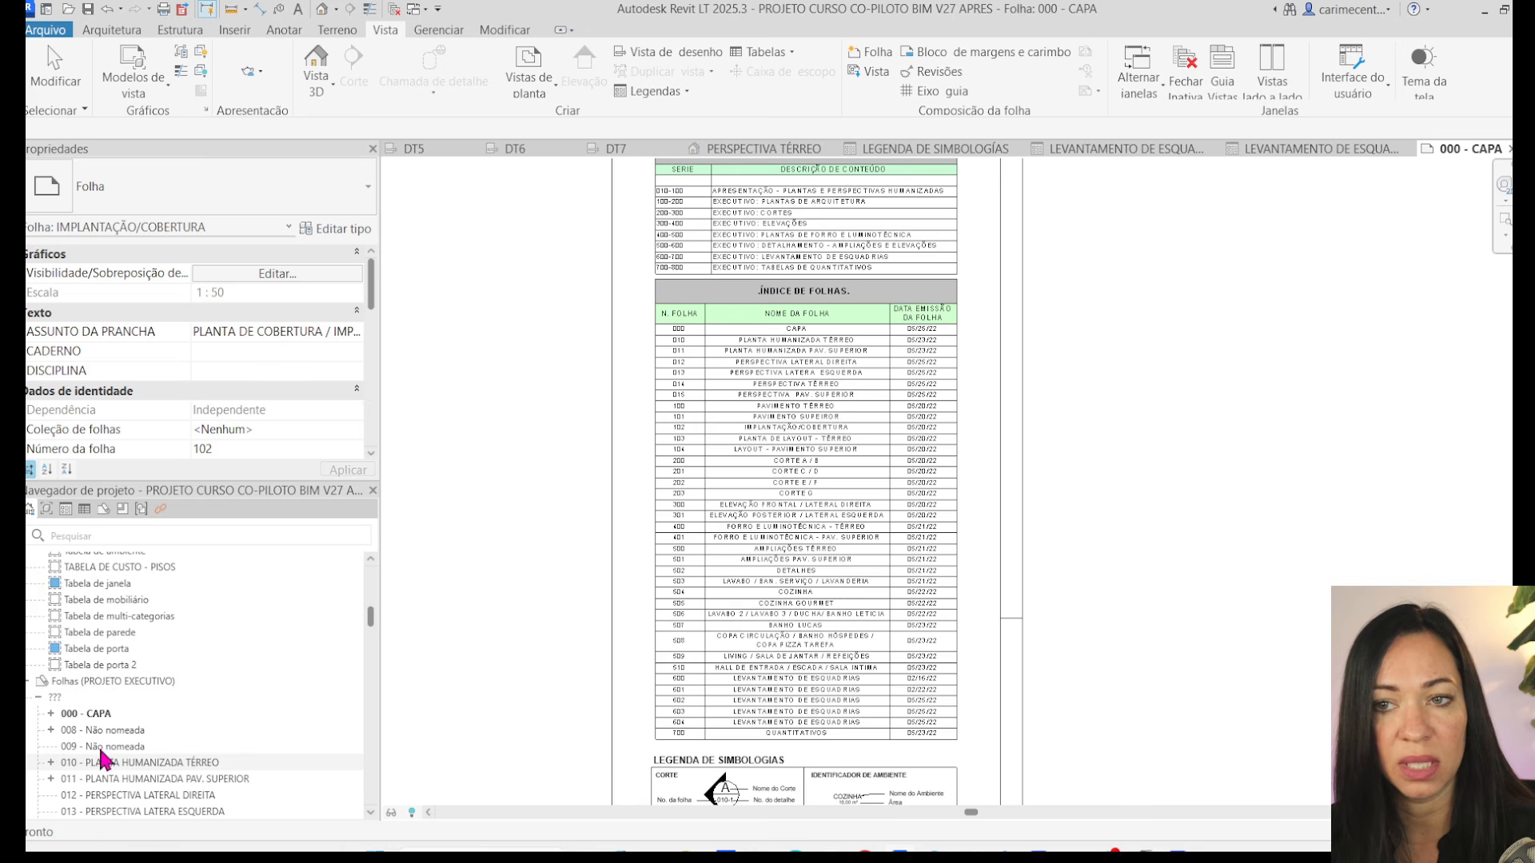
double_click(140, 733)
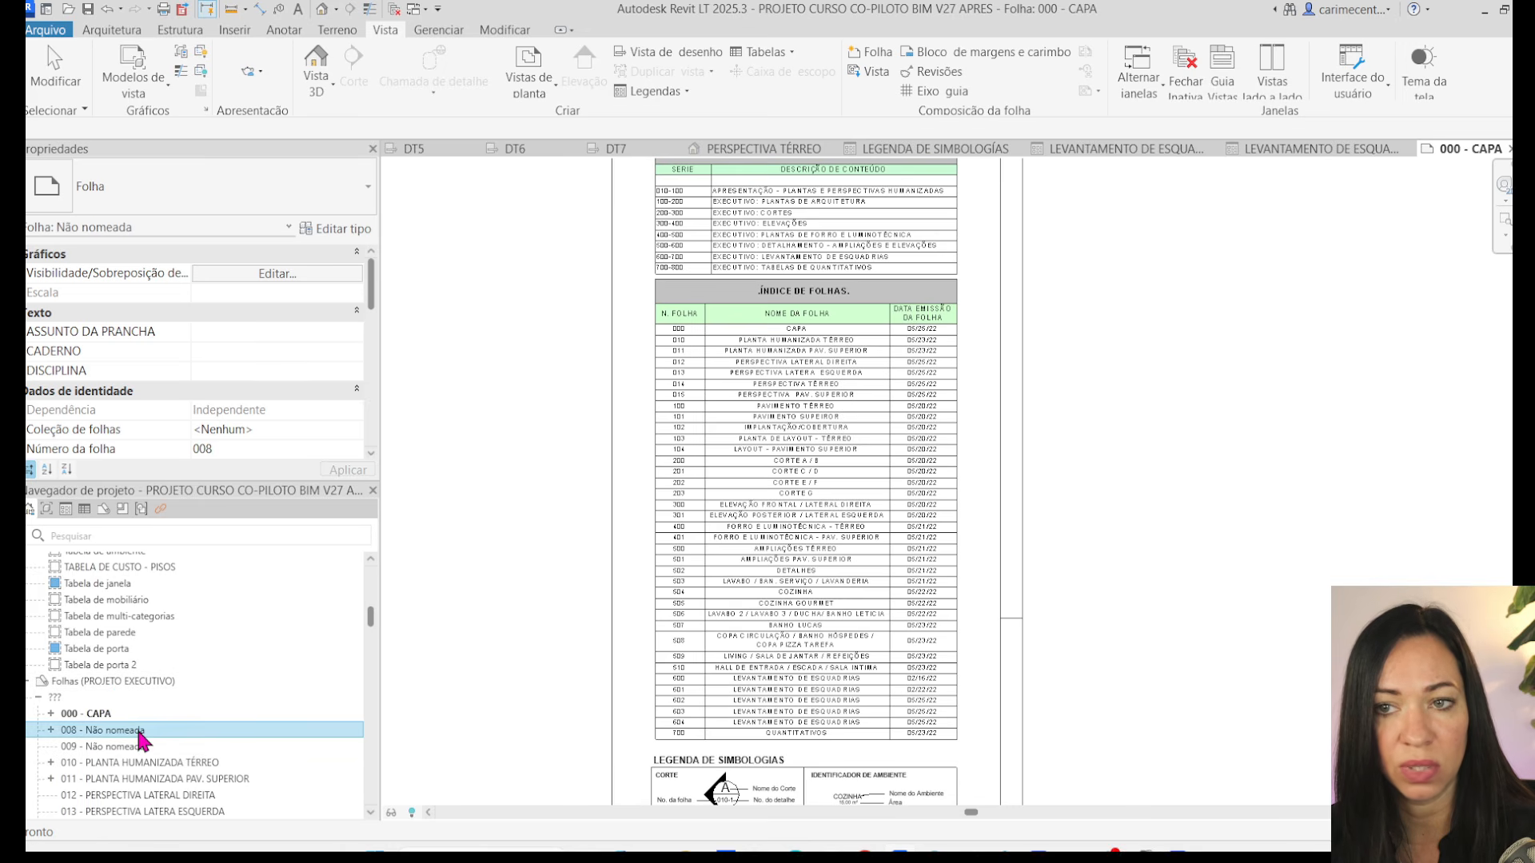
double_click(139, 749)
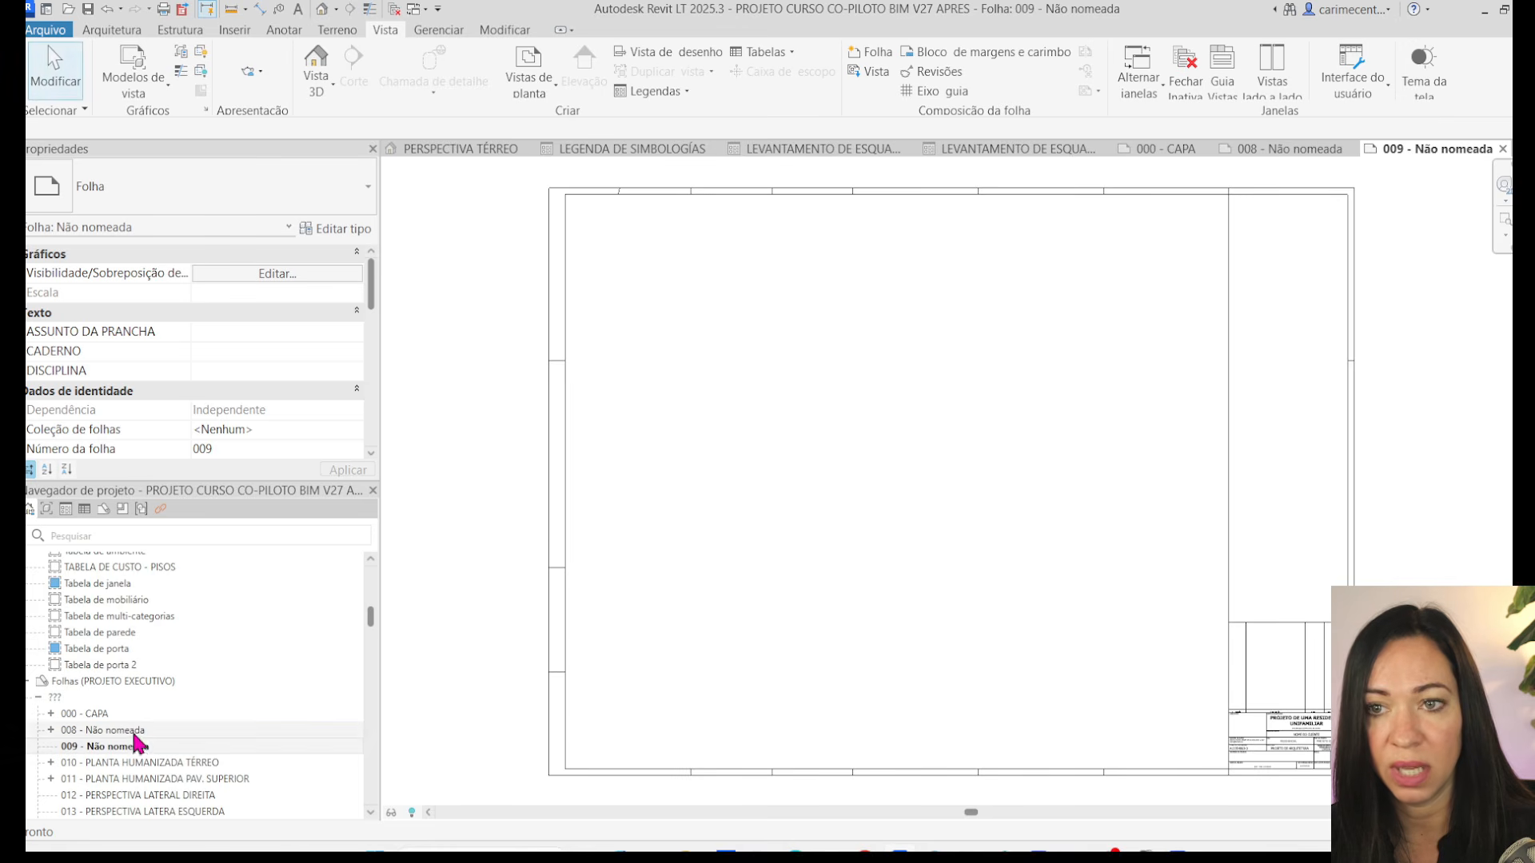
left_click(134, 732)
key("Delete")
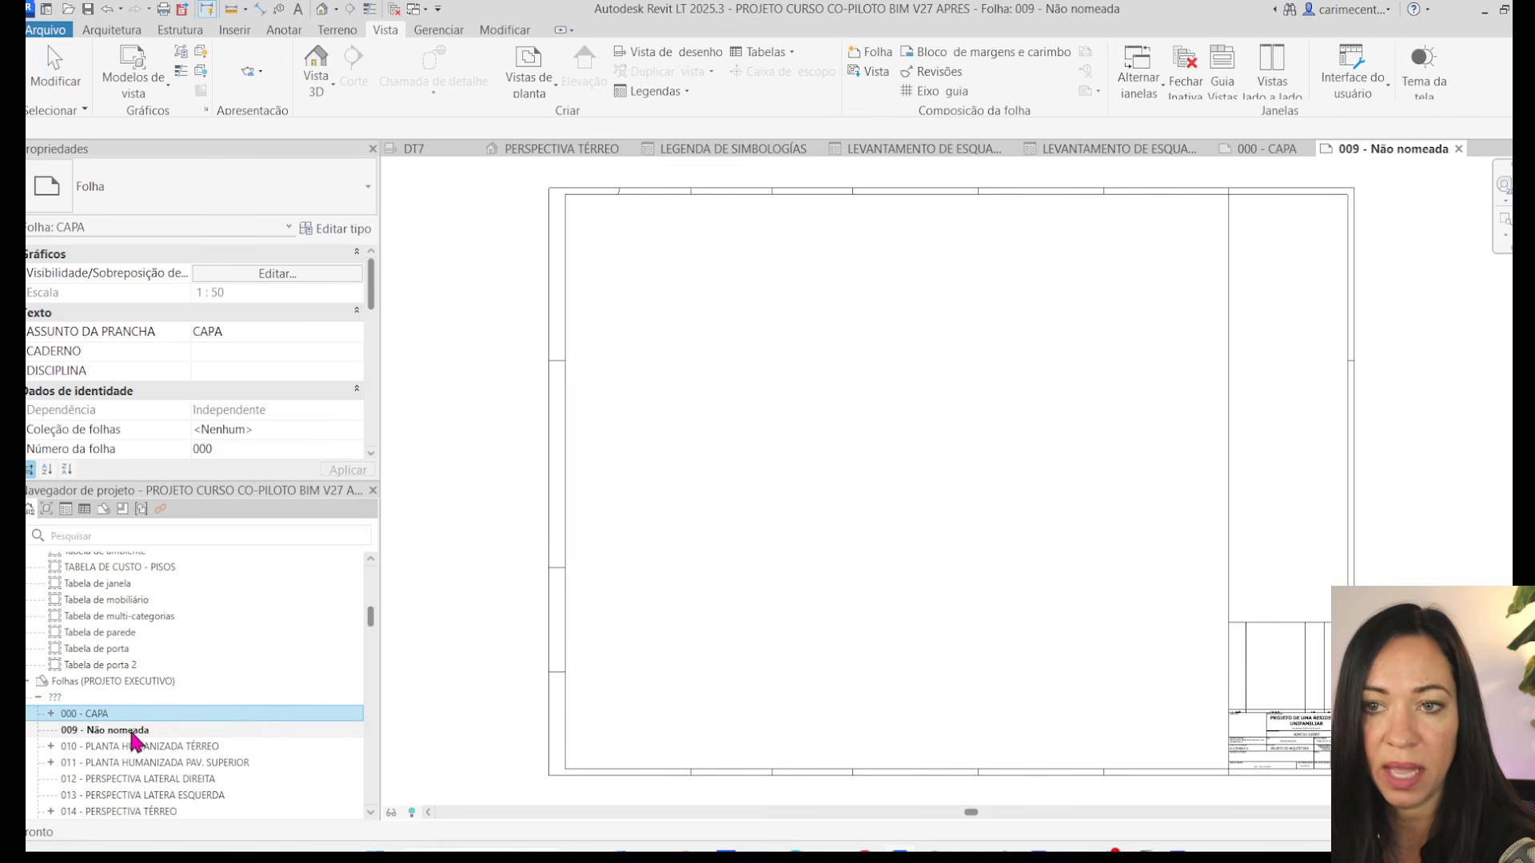
key("Delete")
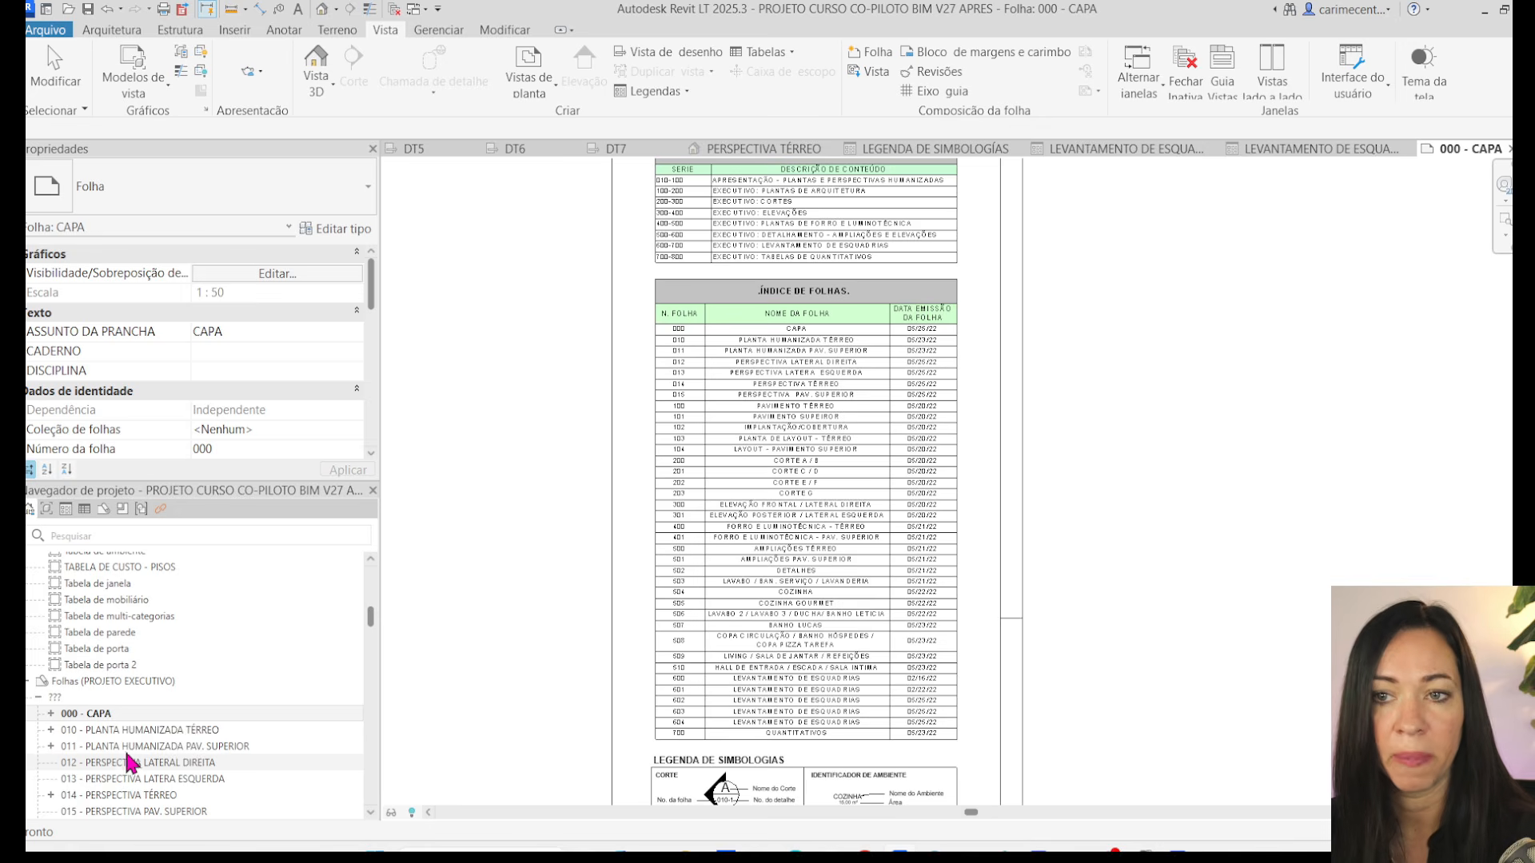
- On sheet 010 - PLANTA HUMANIZADA TÉRREO, activate the plan view, delete the leftover human figures and other elements, and deactivate the view
double_click(120, 730)
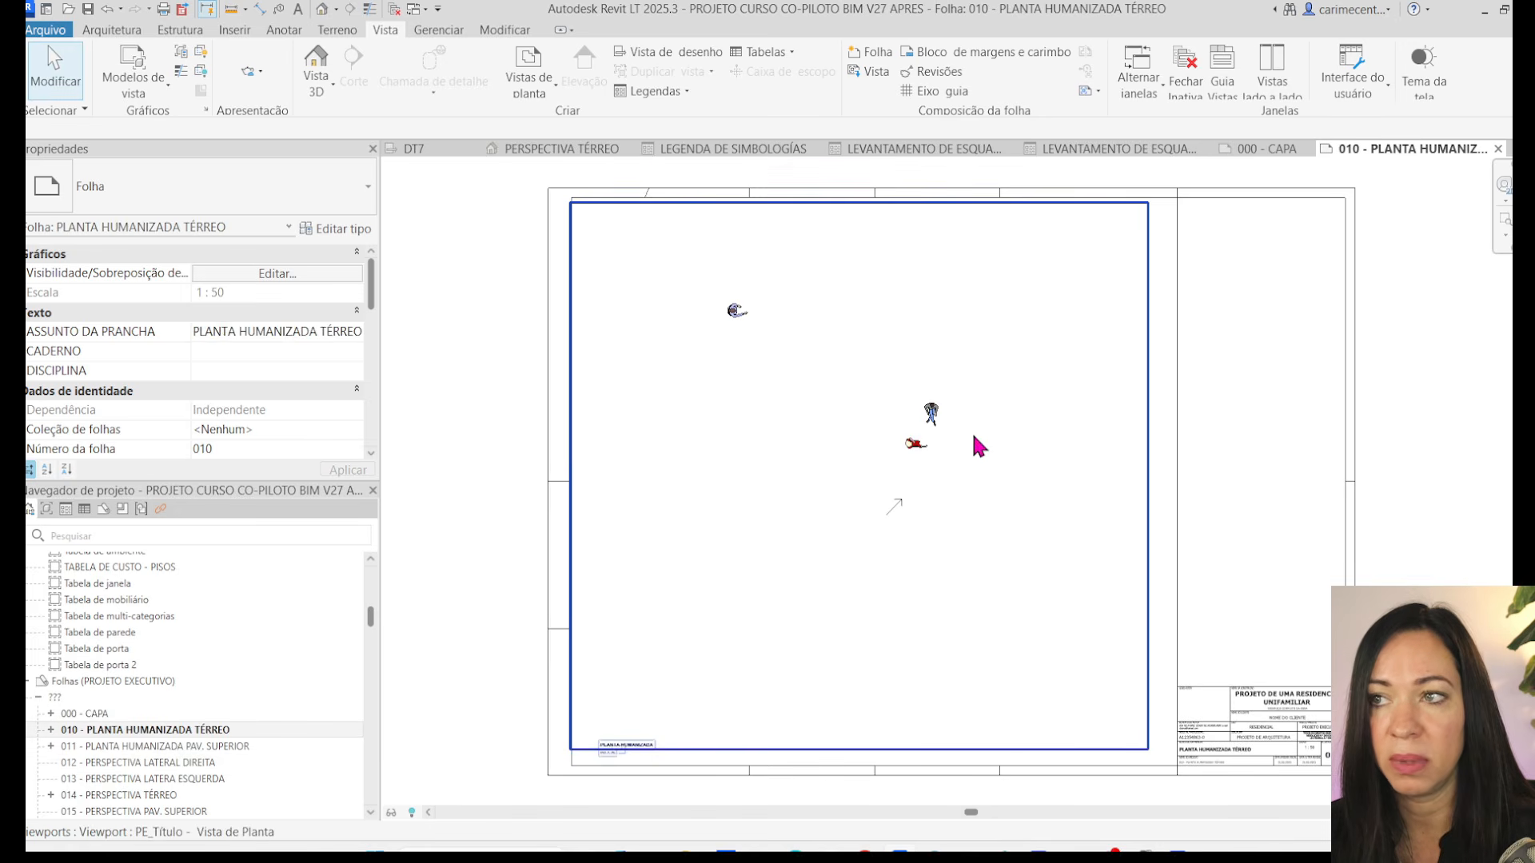
left_click_drag(1076, 666, 917, 409)
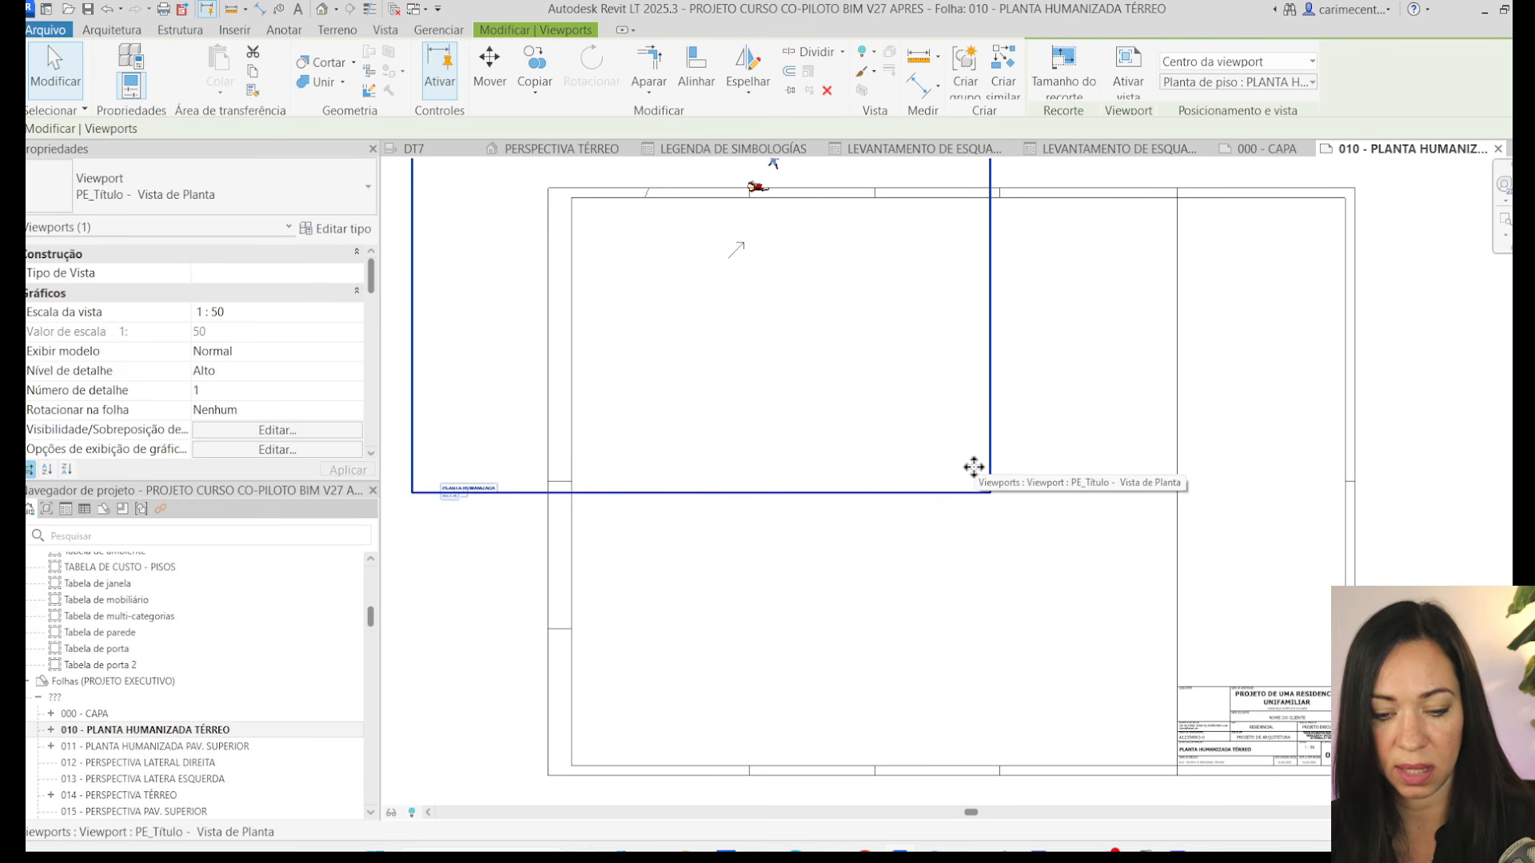
key("ctrl+z")
double_click(922, 498)
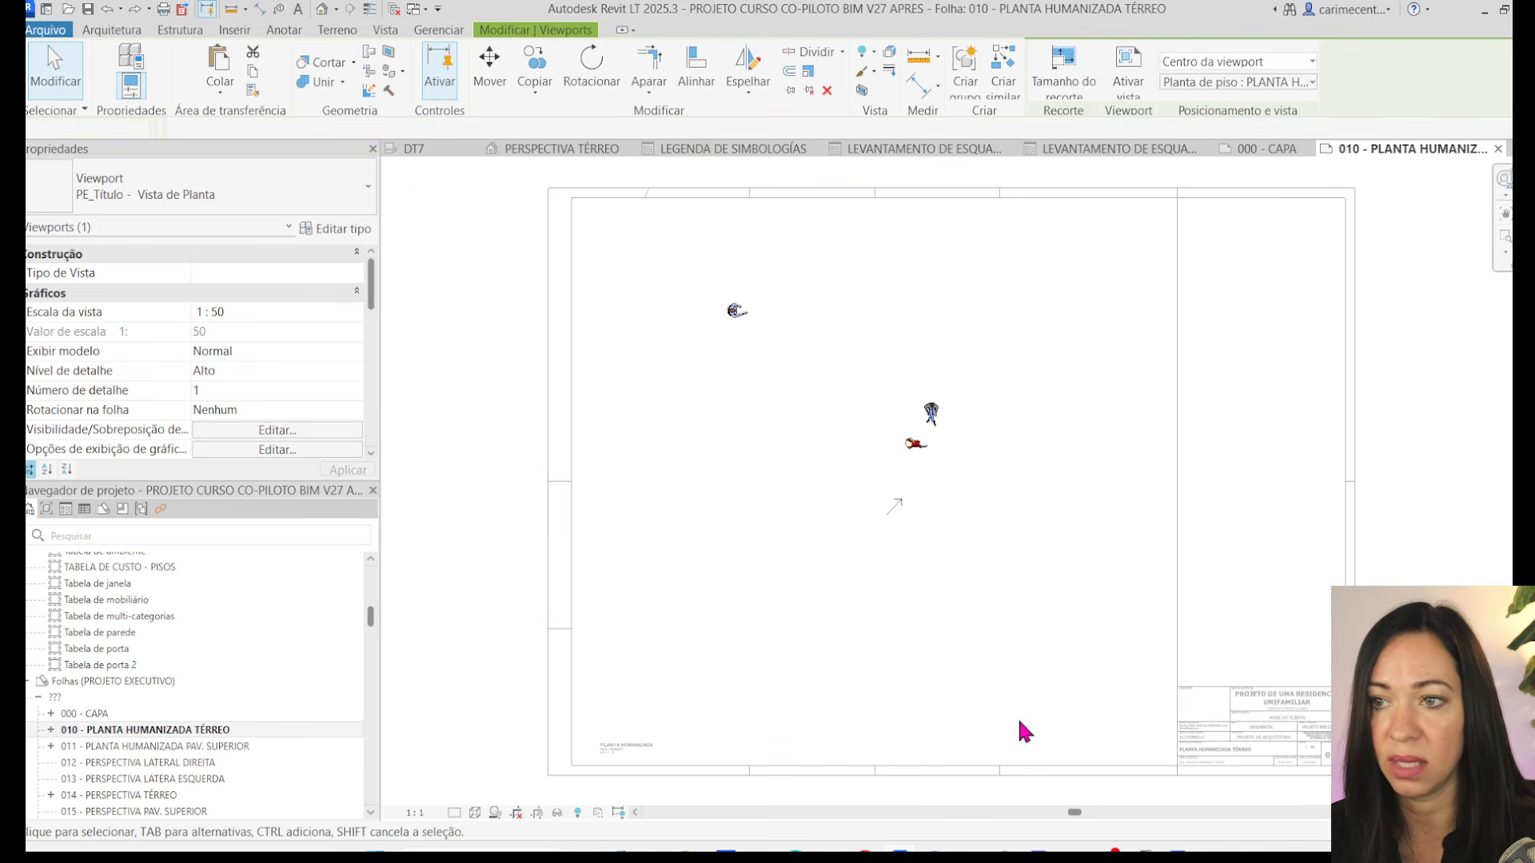
left_click_drag(662, 275, 661, 272)
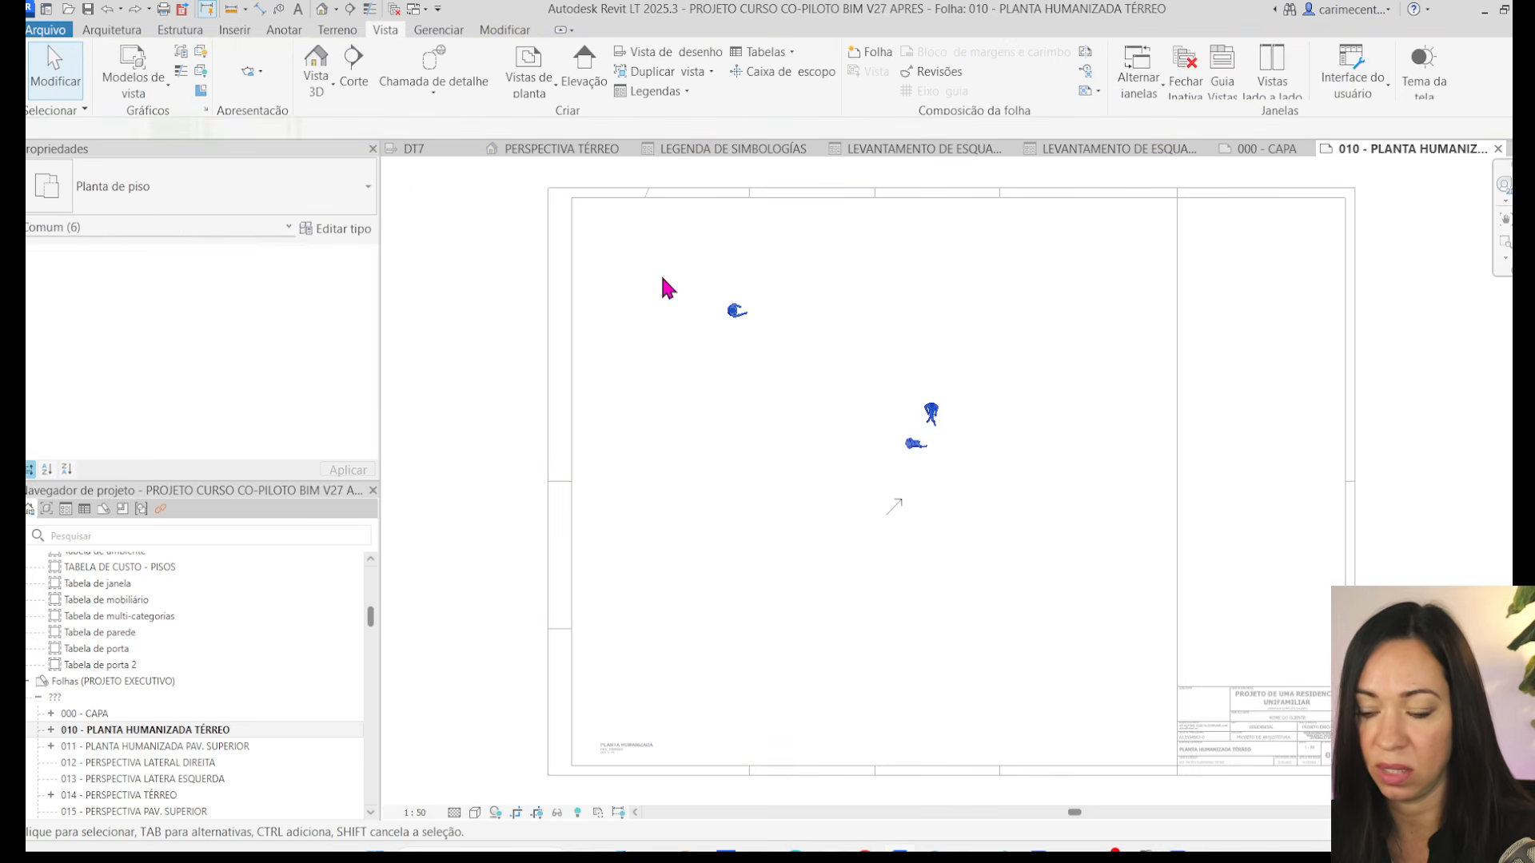
key("Delete")
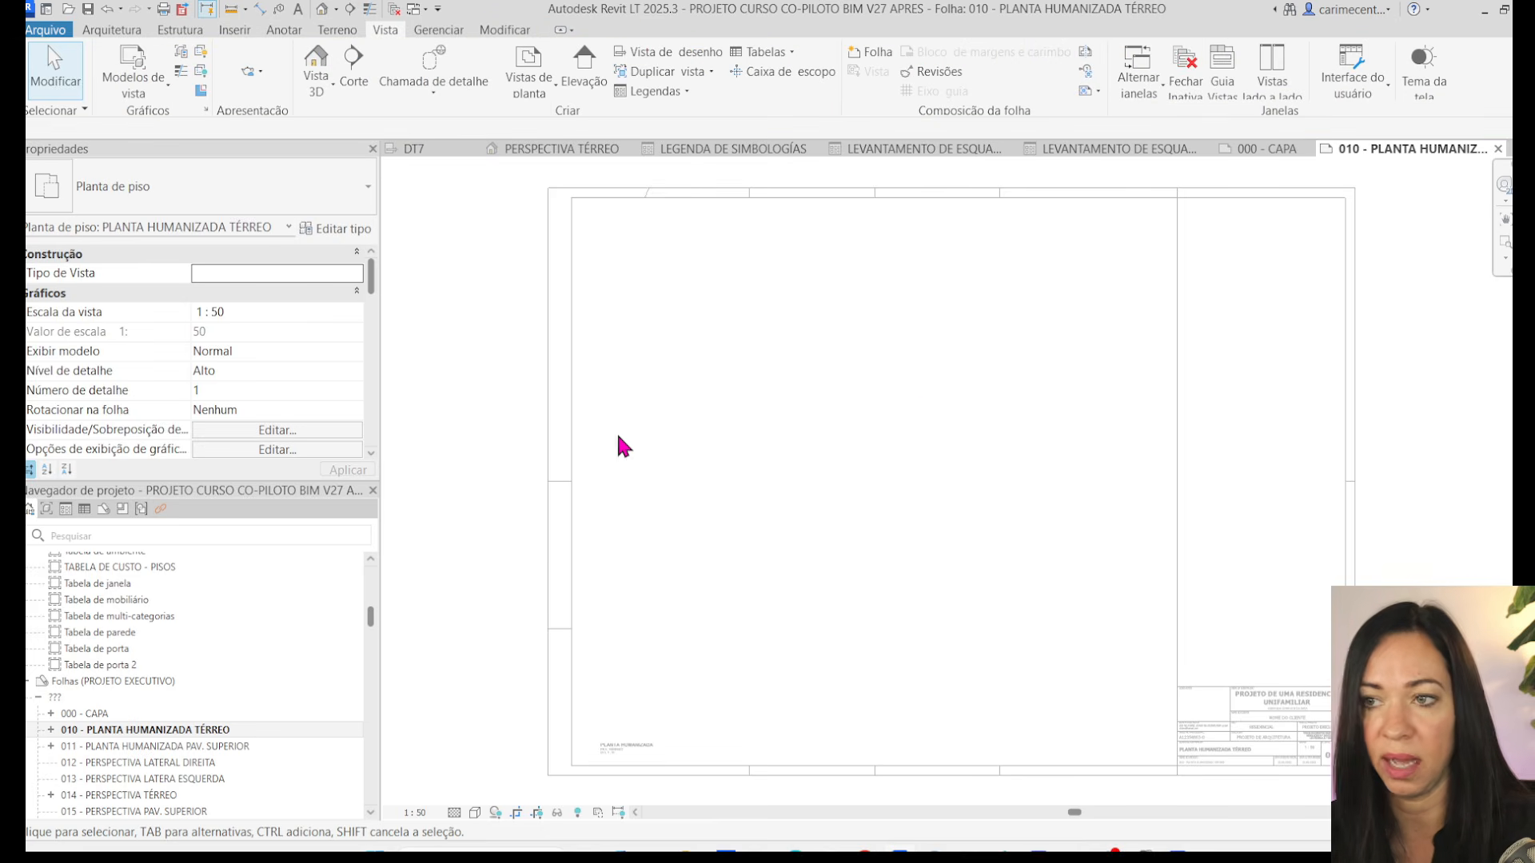
right_click(449, 645)
left_click(523, 352)
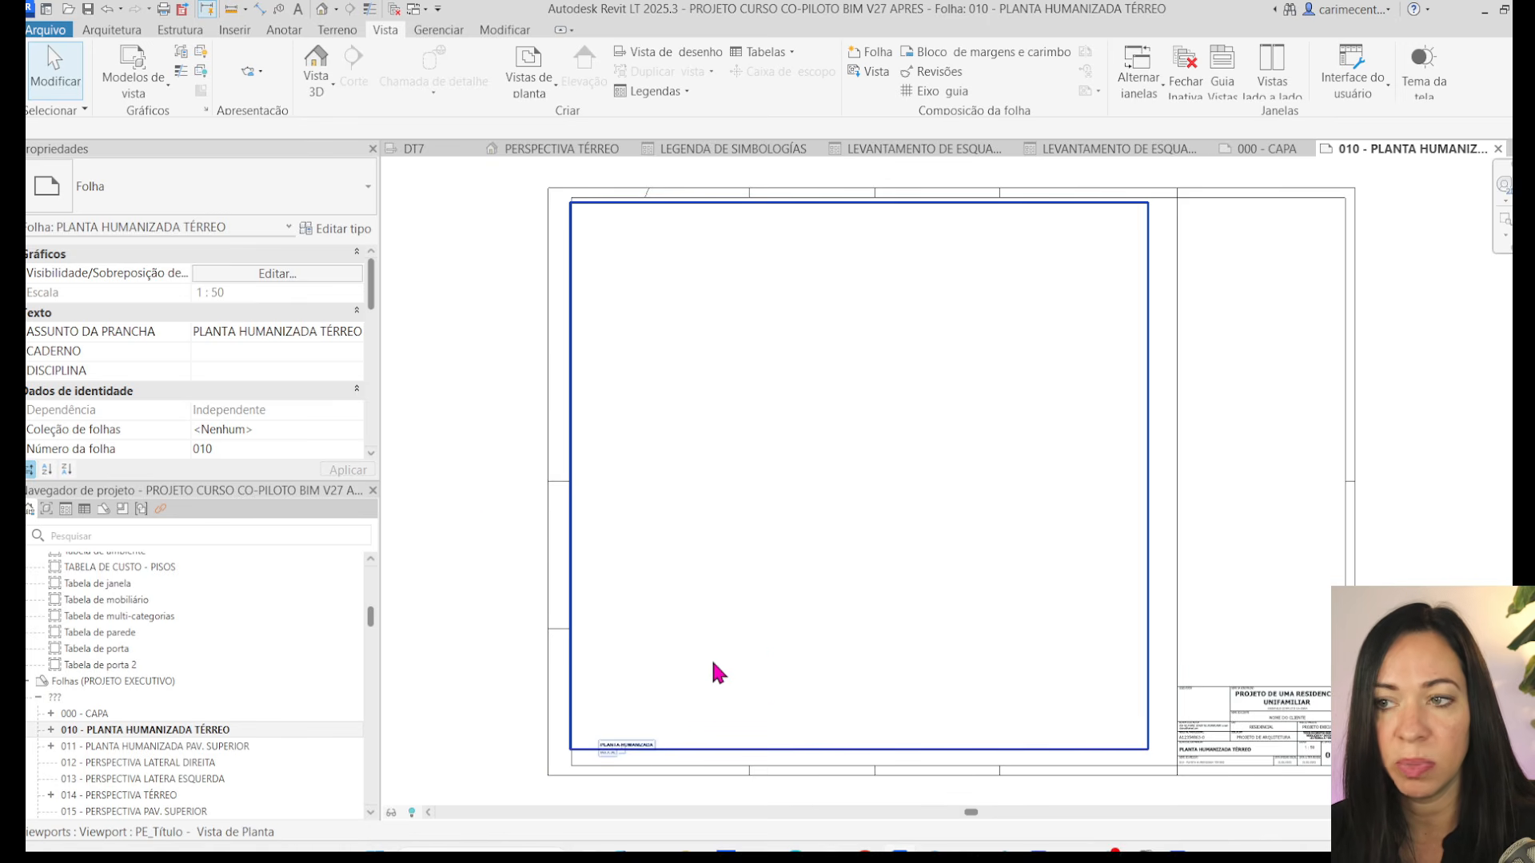
middle_click_drag(844, 629, 598, 550)
scroll(926, 621, "up", 3)
scroll(1119, 516, "down", 2)
scroll(788, 472, "down", 4)
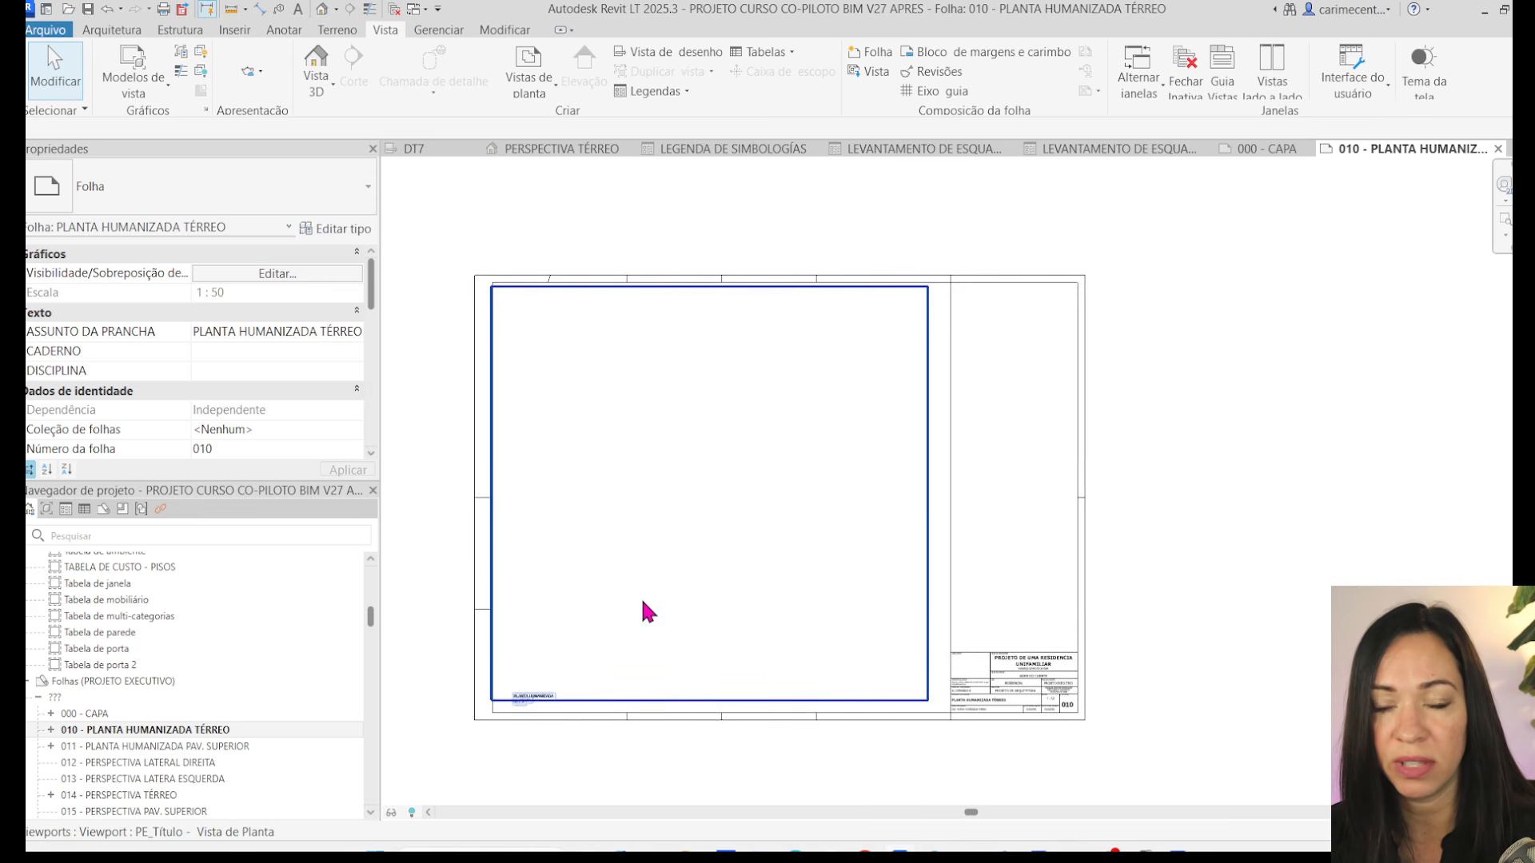
scroll(184, 674, "down", 5)
- Collapse the ??? view group and all the view subgroups under ARQUITETURA, from 0.PLANTAS DE ARQUITETURA to 10. PERSPECTIVAS 3D
left_click_drag(372, 648, 387, 560)
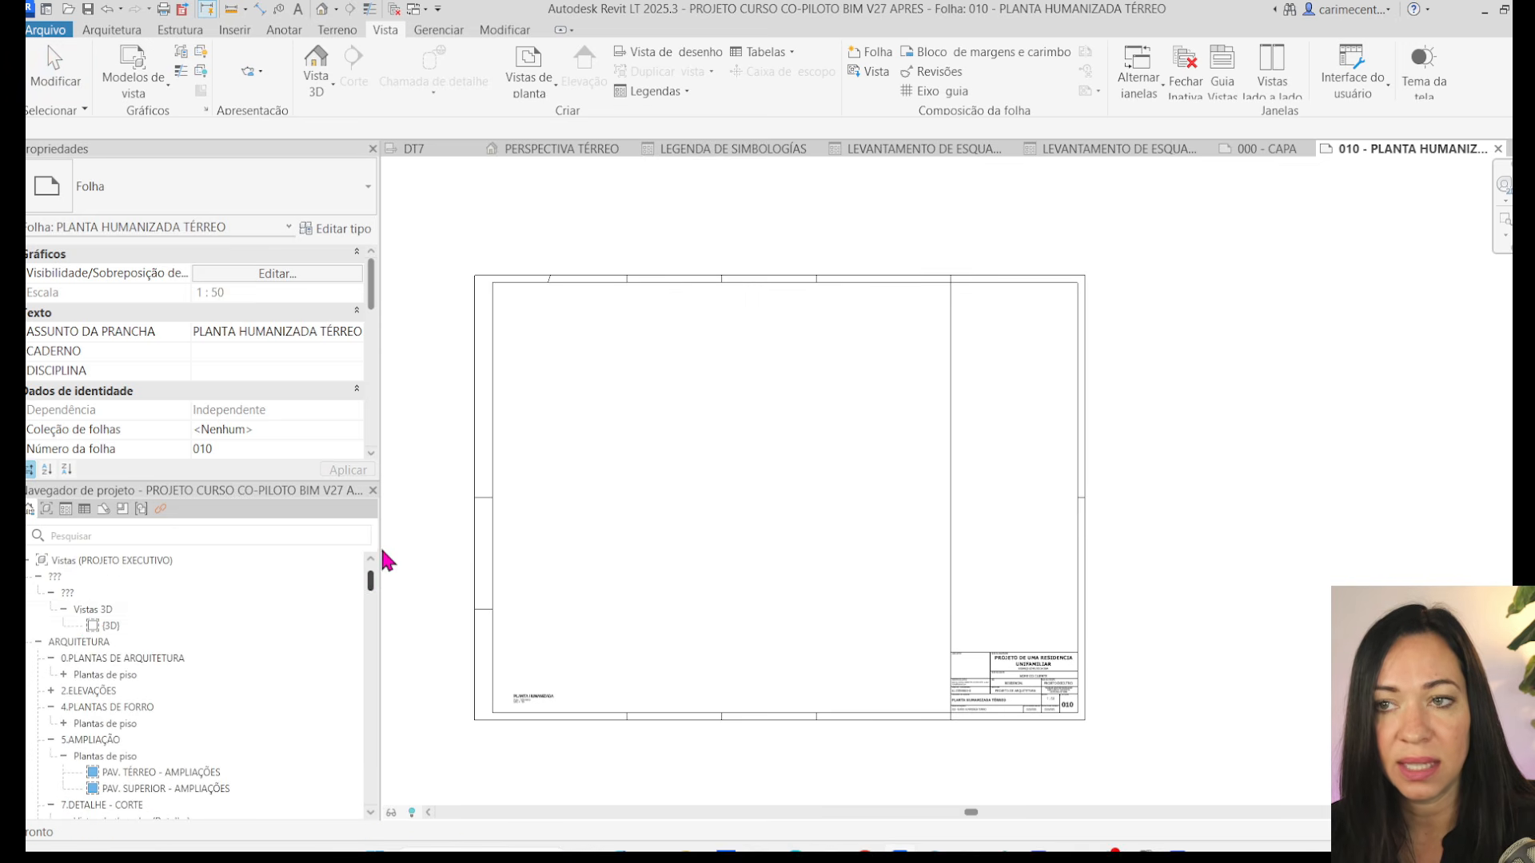
left_click(36, 577)
left_click(39, 593)
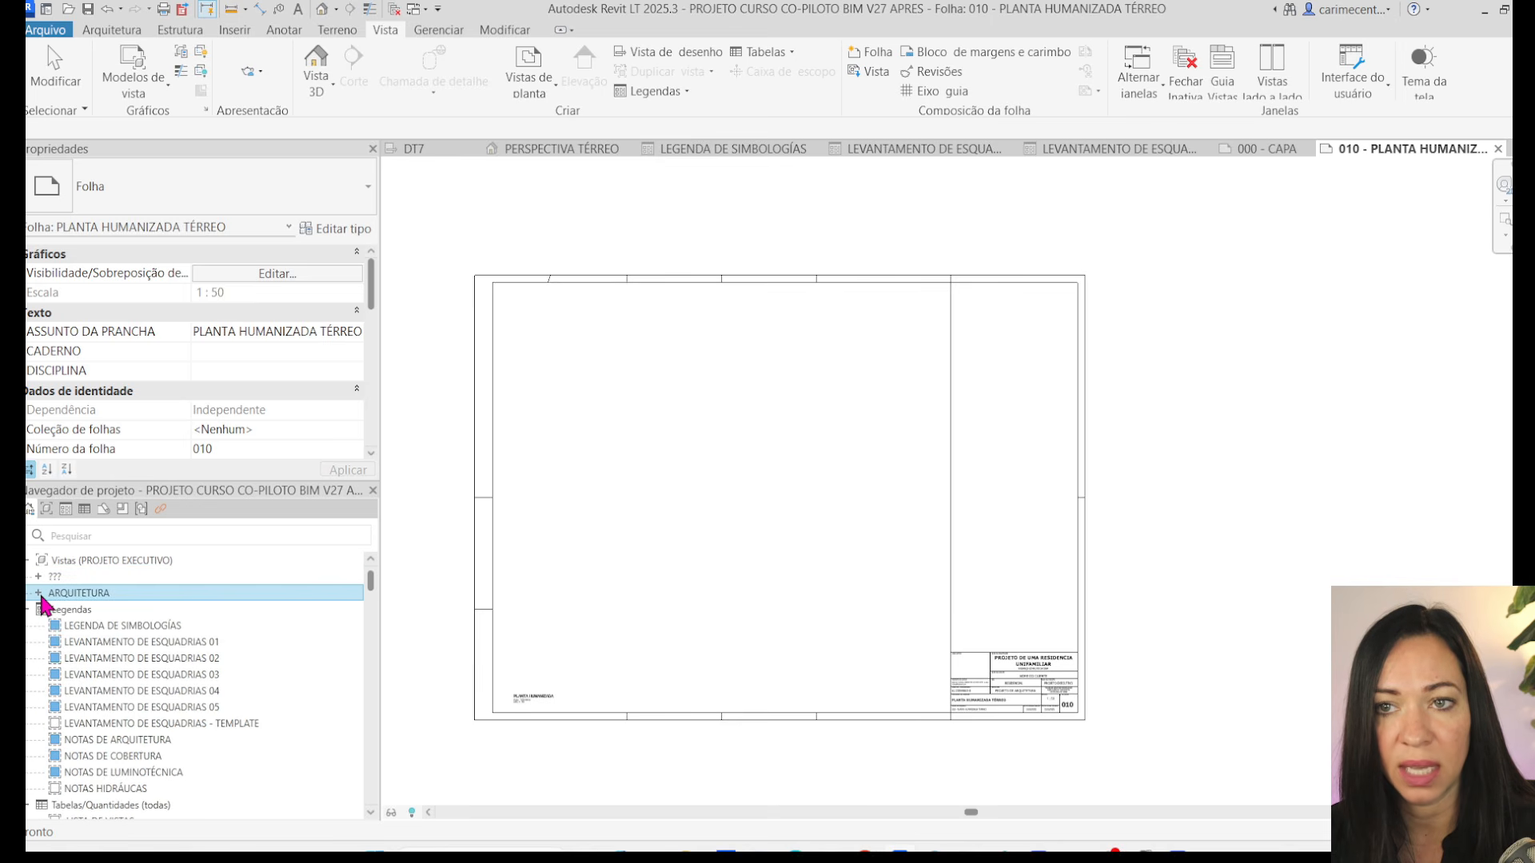
left_click(38, 594)
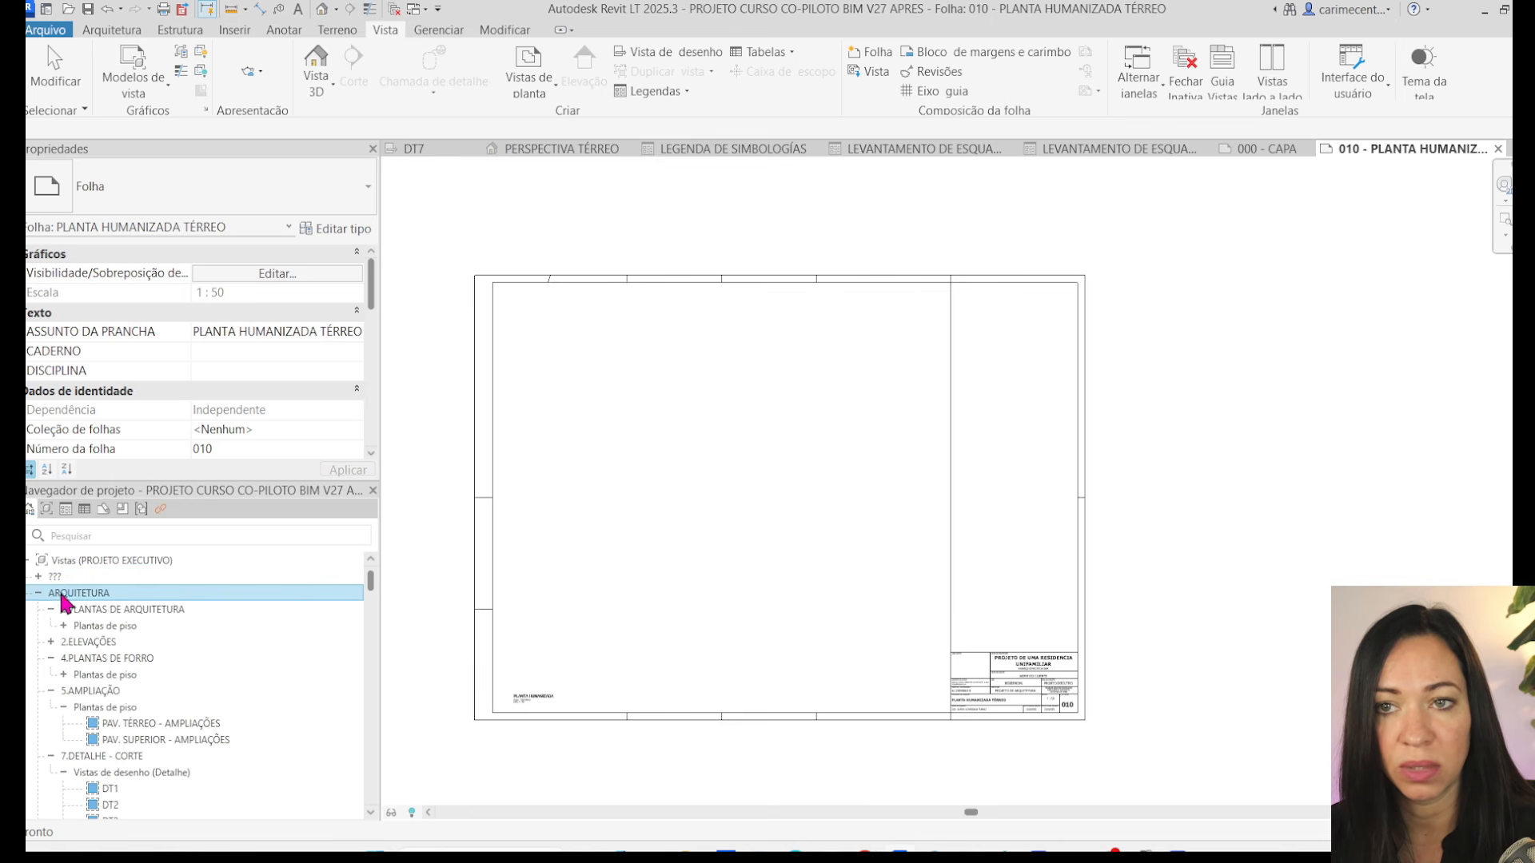
left_click(51, 609)
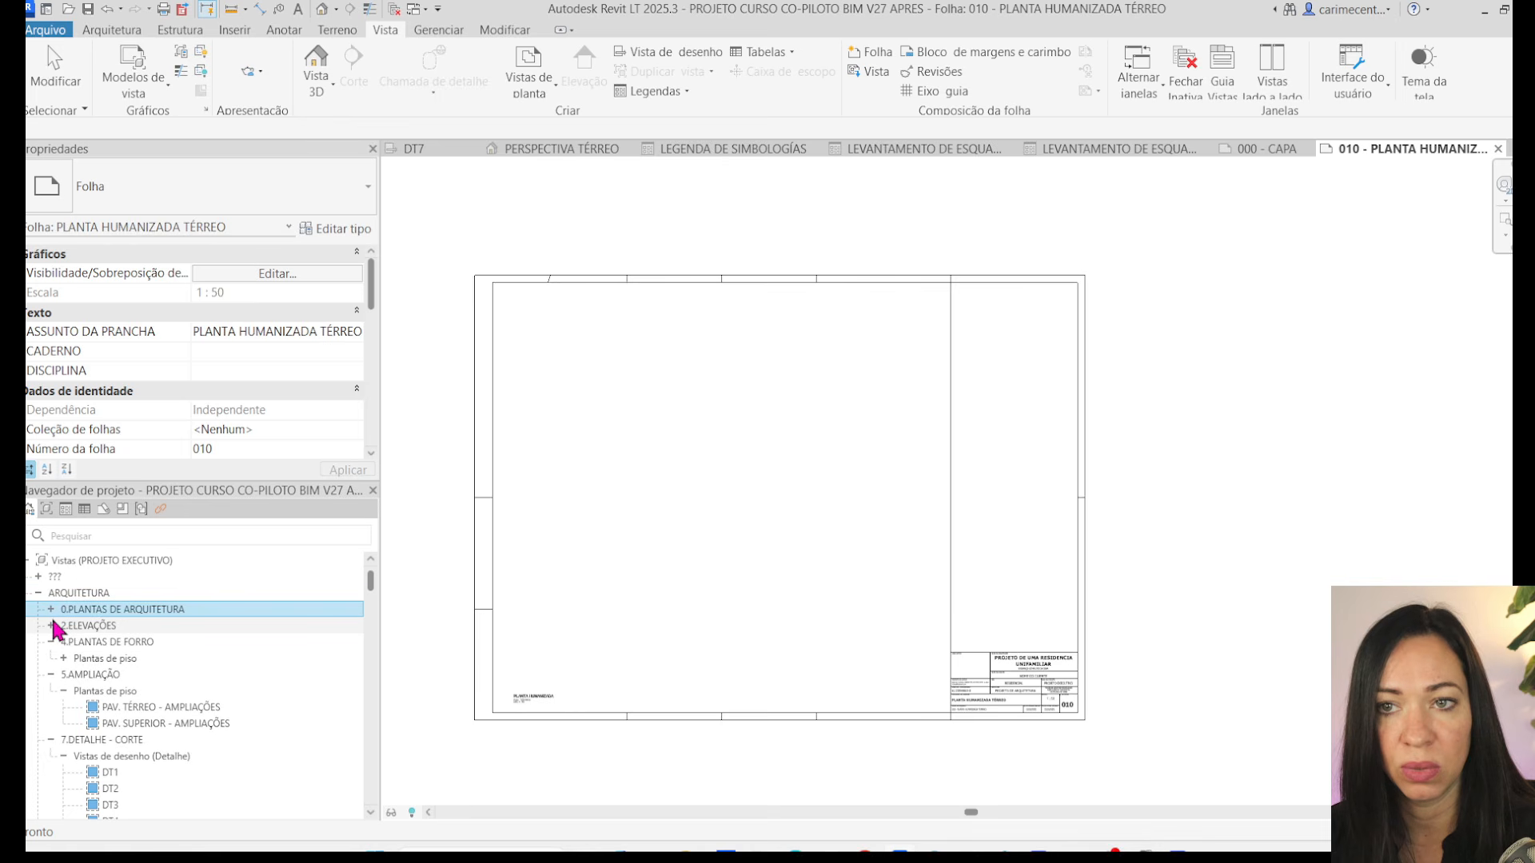
left_click(51, 641)
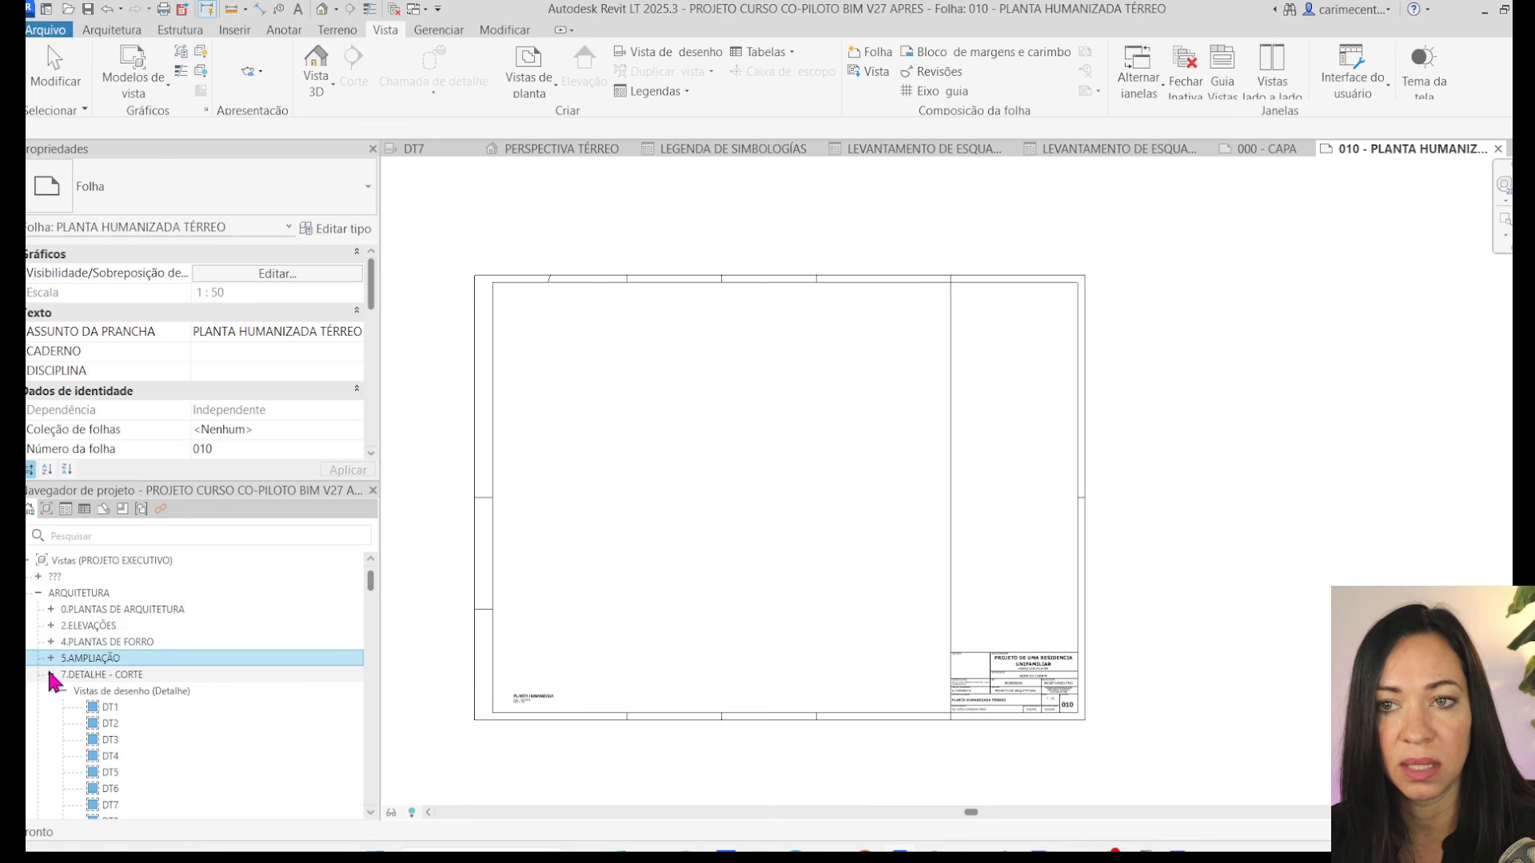
left_click(49, 673)
left_click(50, 691)
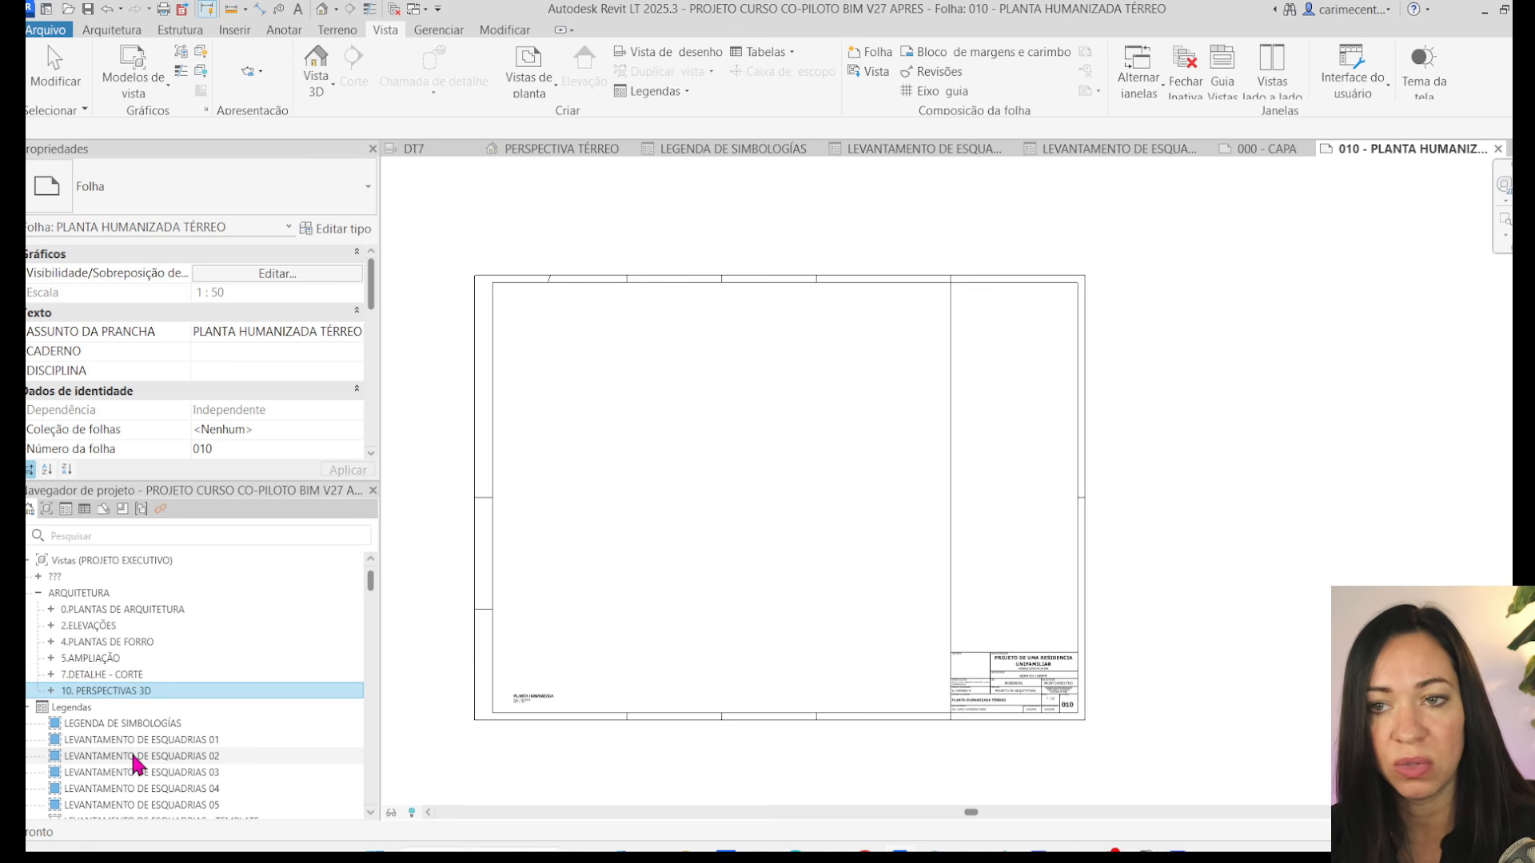
- Collapse the Legendas and Tabelas/Quantidades branches of the project browser
left_click(29, 709)
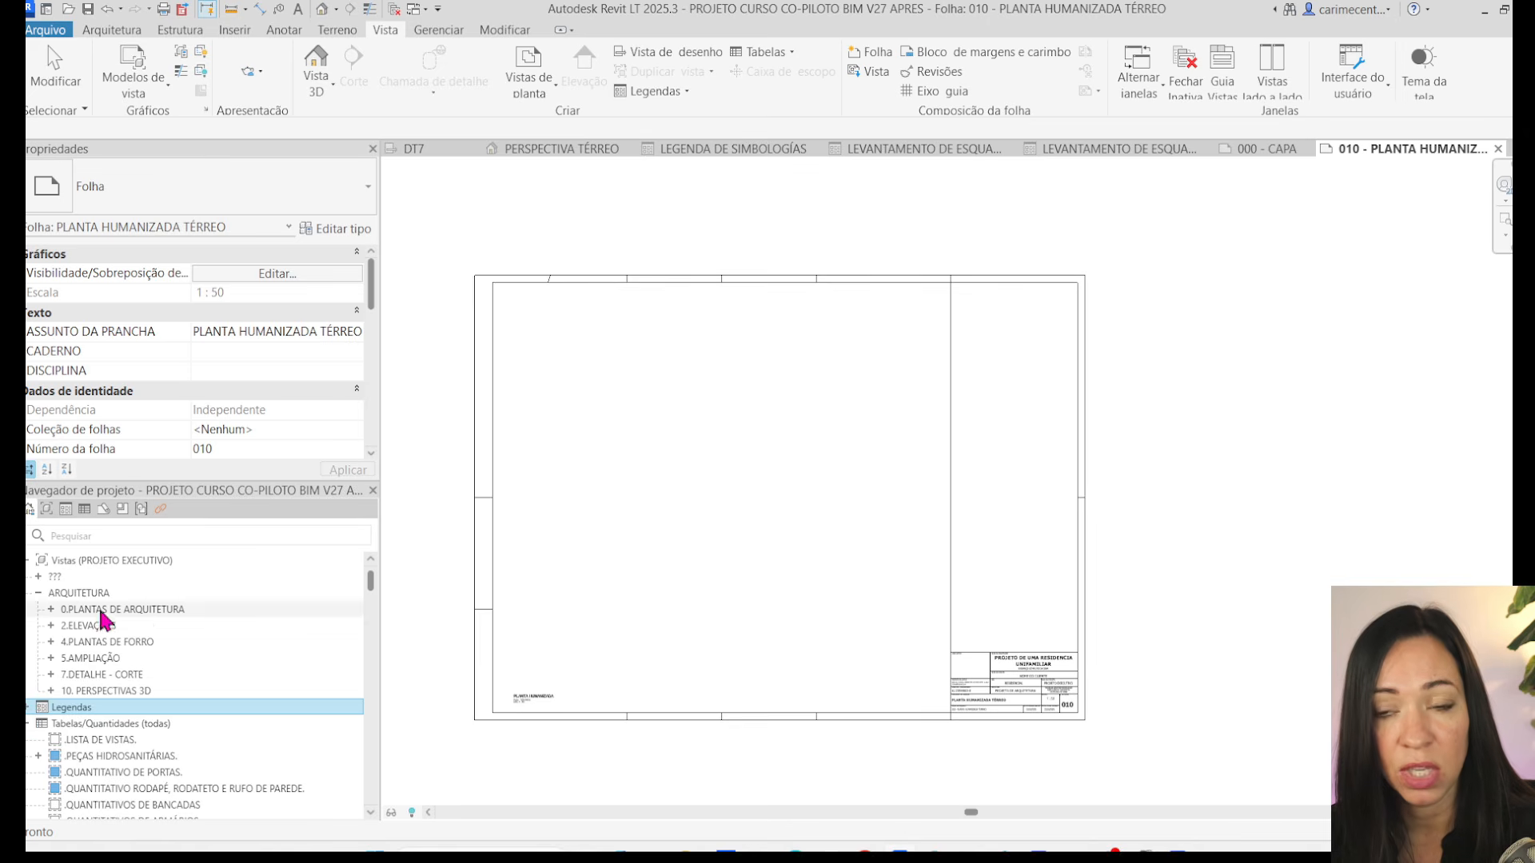
left_click(29, 724)
left_click(645, 505)
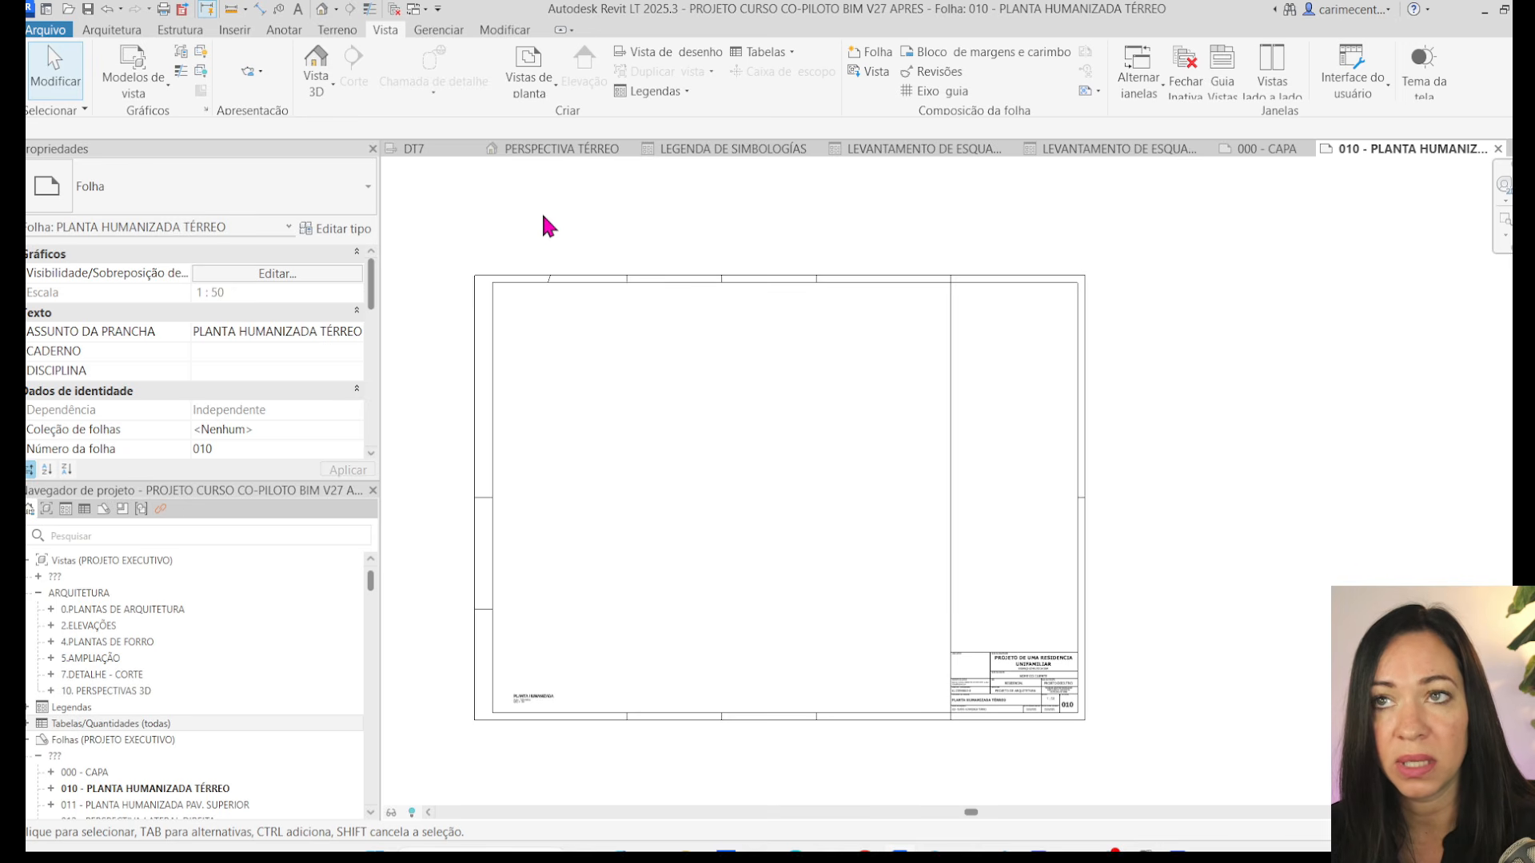
- Start the purge of unused items (Eliminar não utilizados) and uncheck every item in its list
left_click(433, 32)
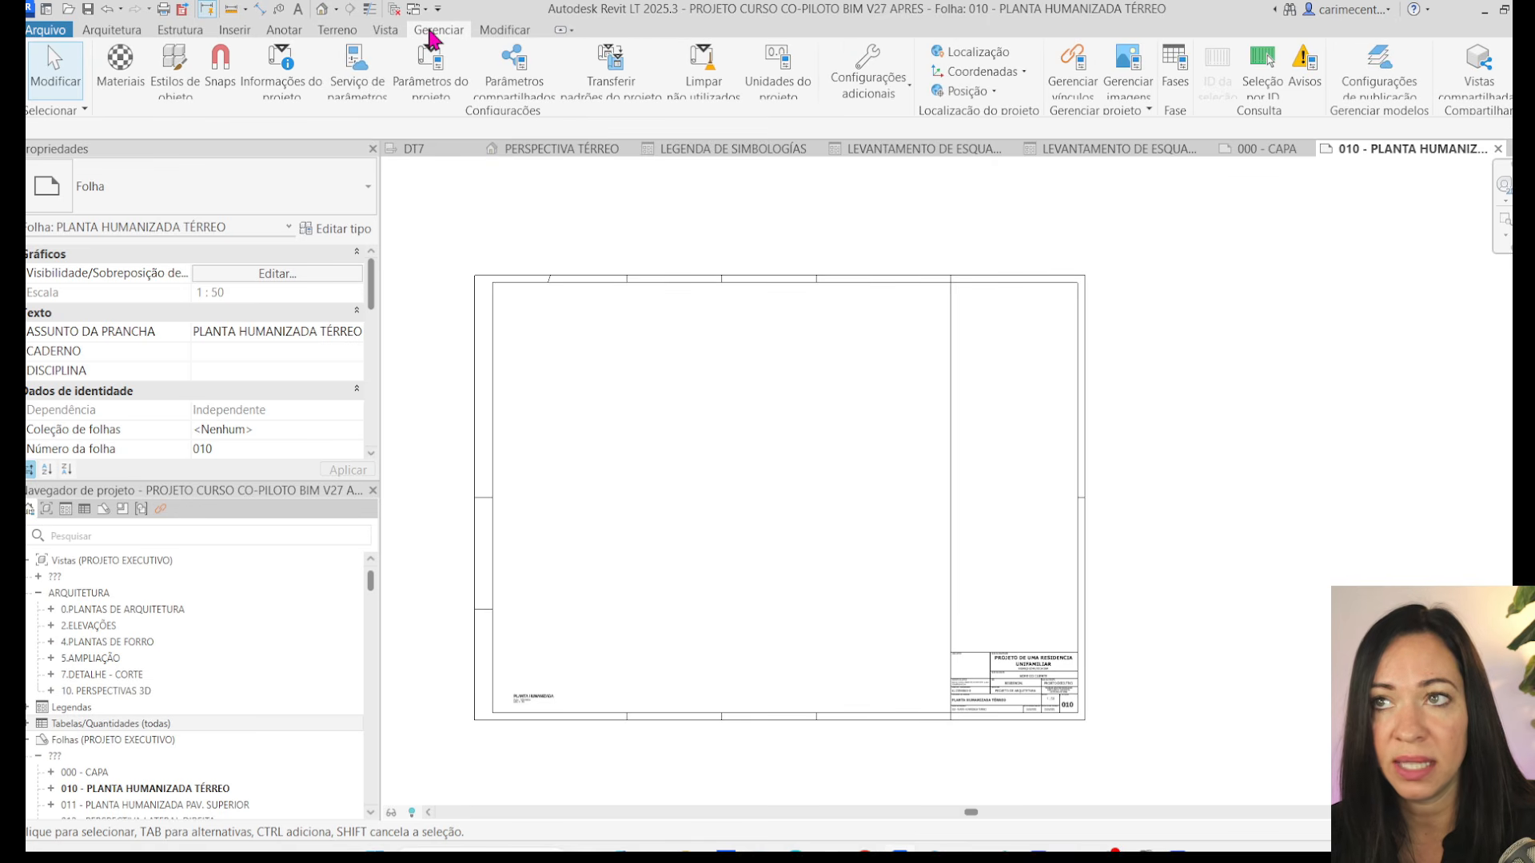
left_click(704, 76)
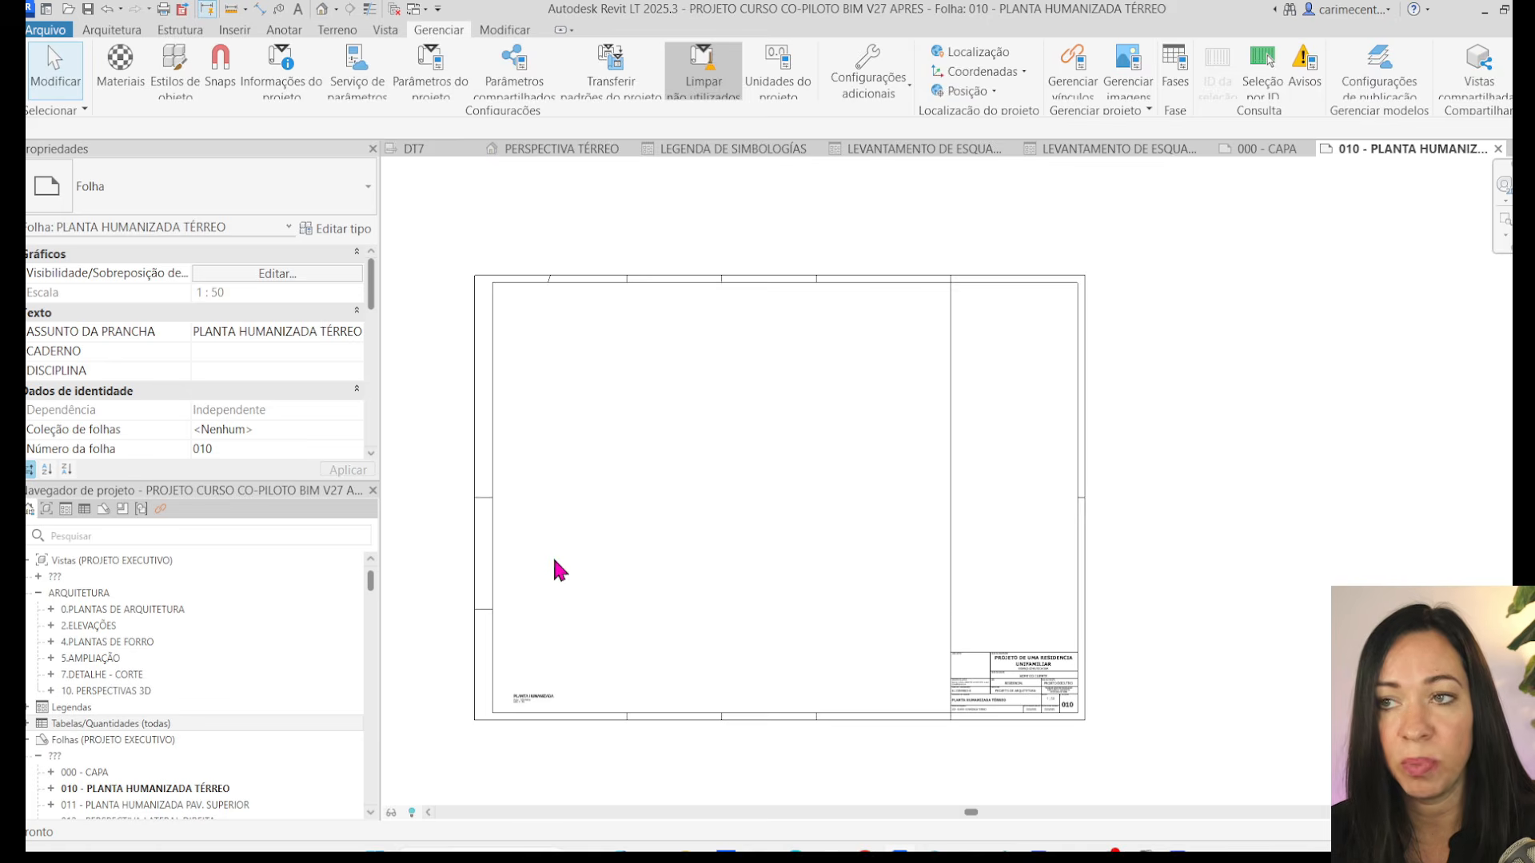
left_click_drag(681, 156, 379, 179)
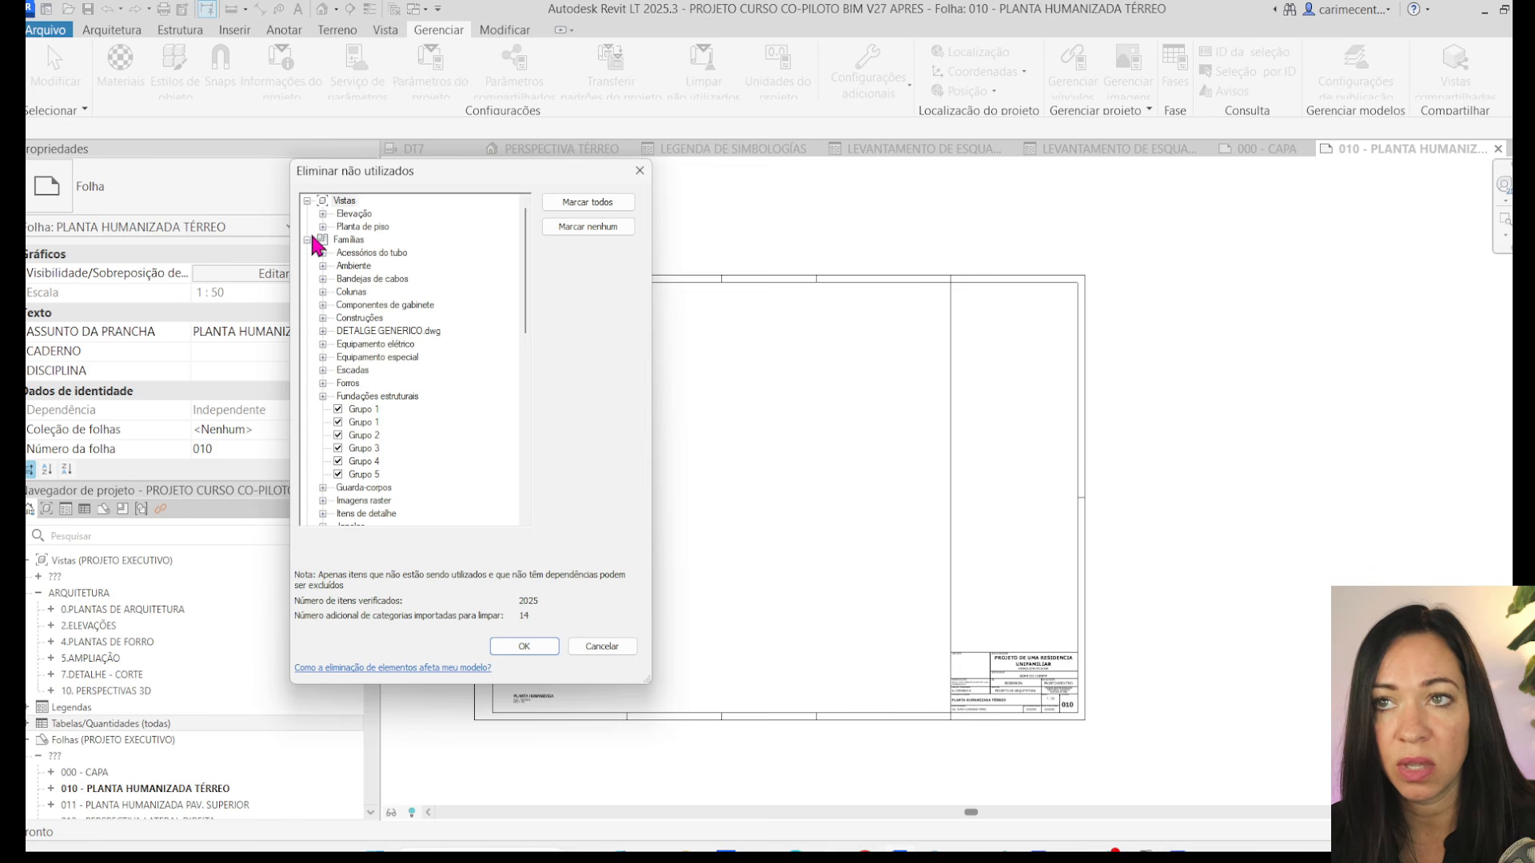
left_click(590, 227)
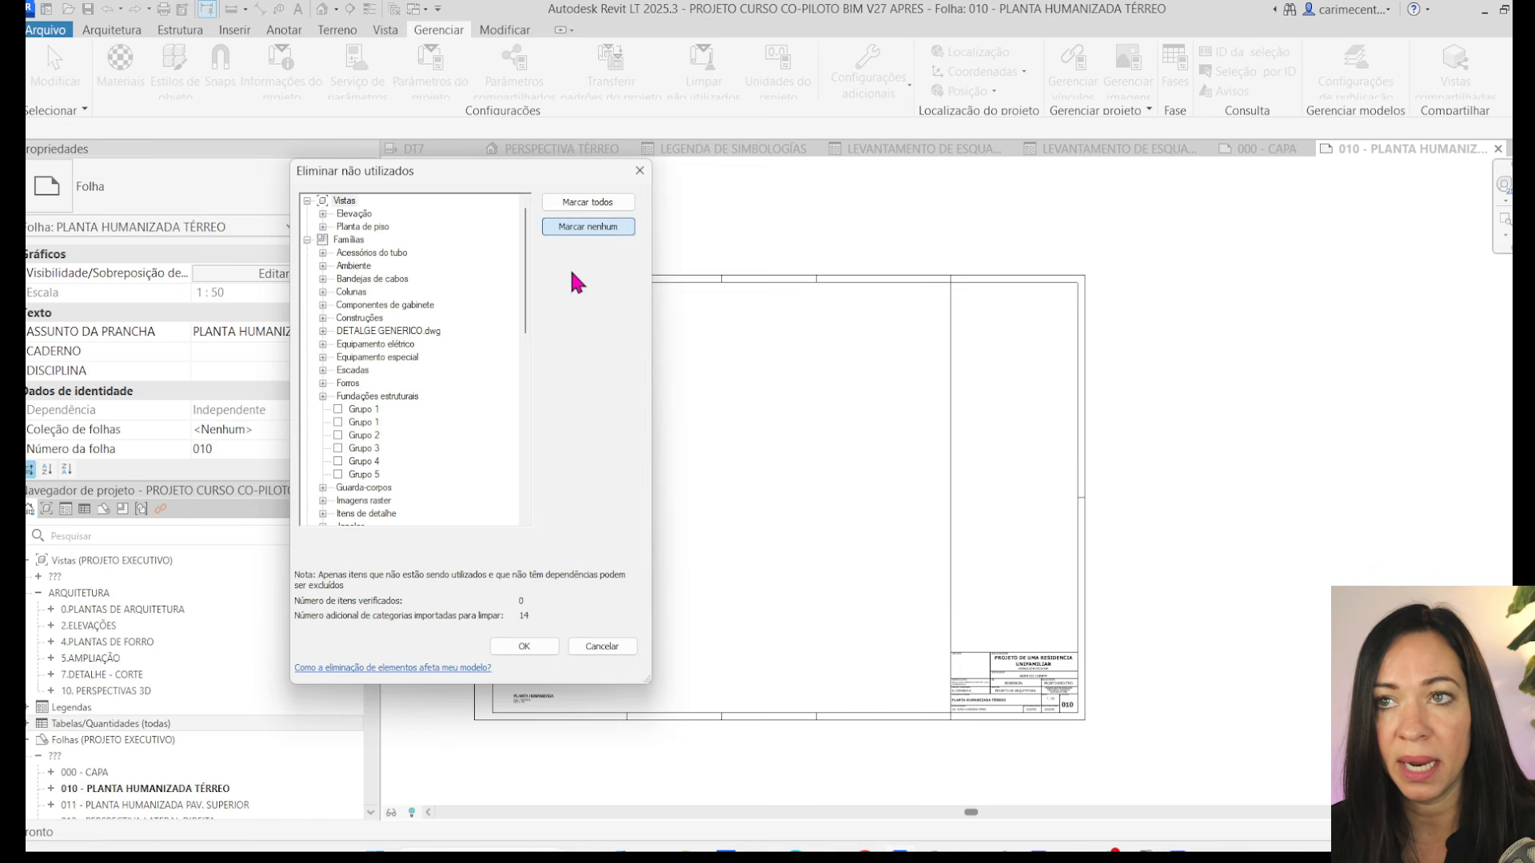
- Look through the unused family categories in the purge list, examining Fundações estruturais and the furniture families under Mobiliário
left_click(322, 396)
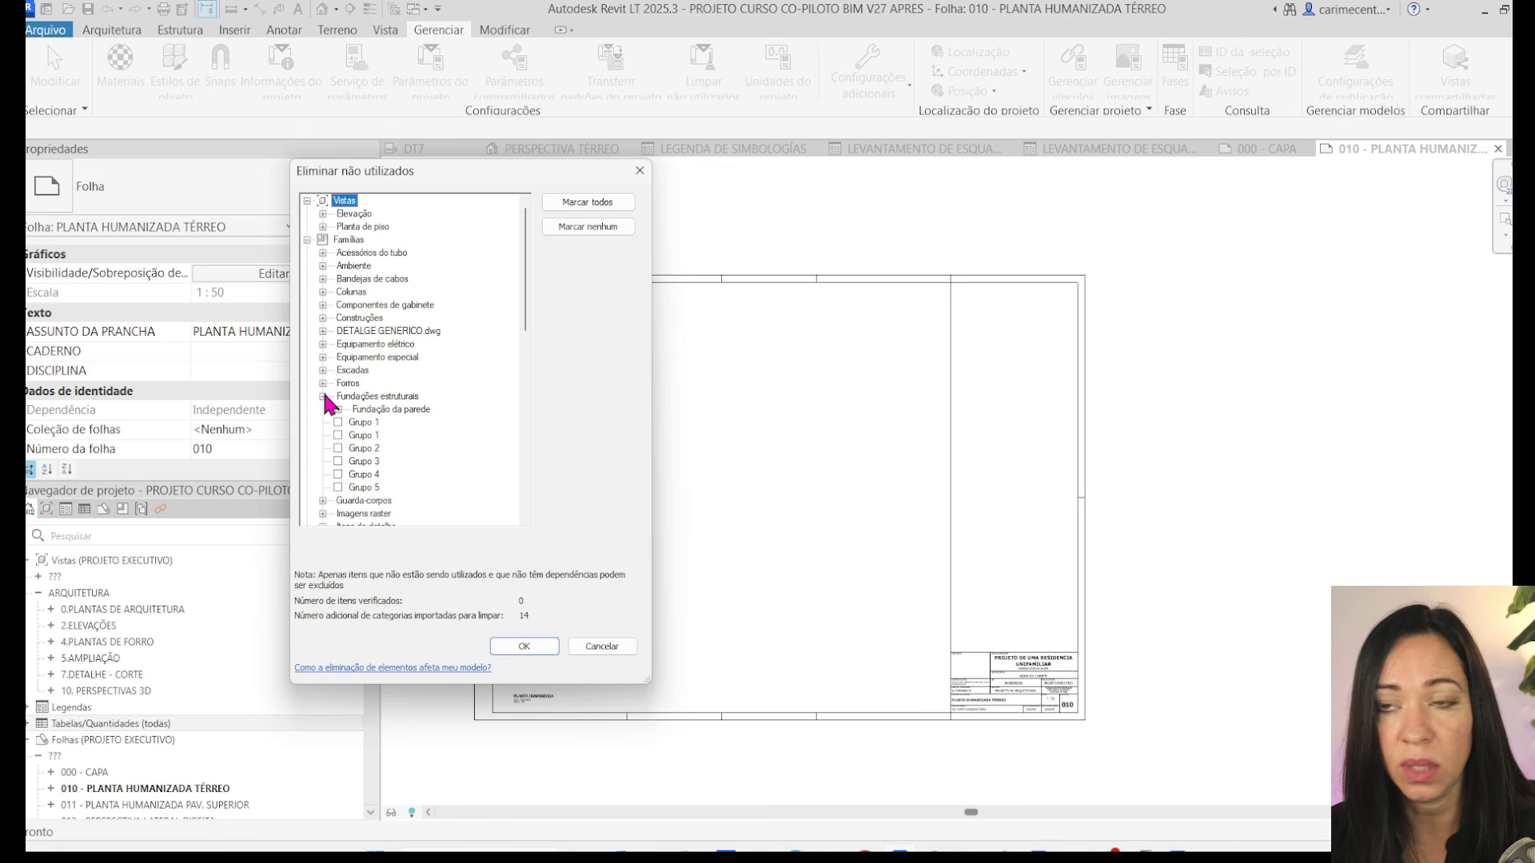
left_click(322, 396)
scroll(324, 364, "down", 4)
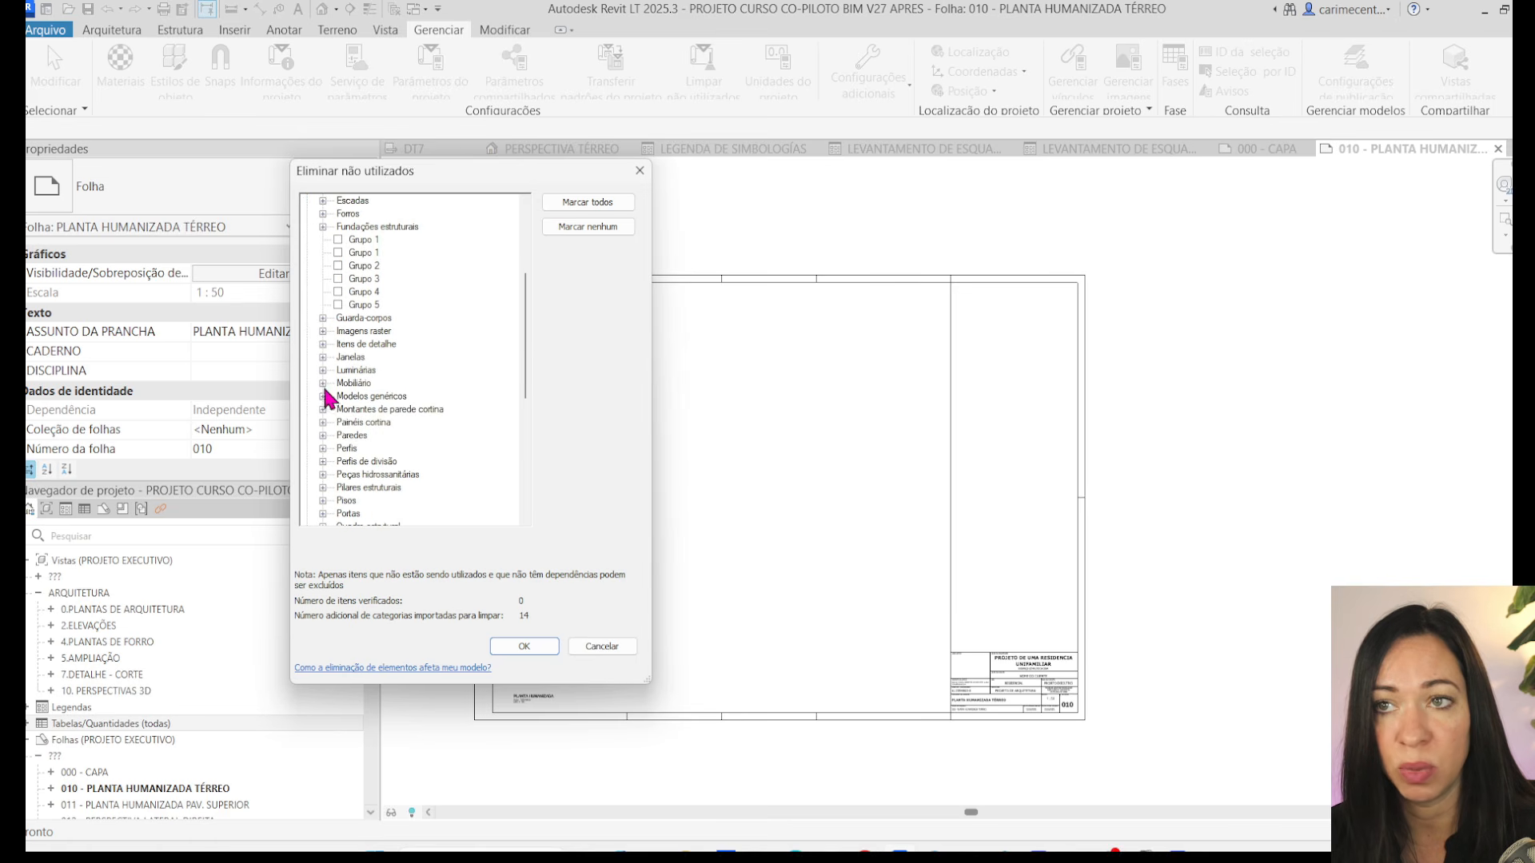
left_click(322, 382)
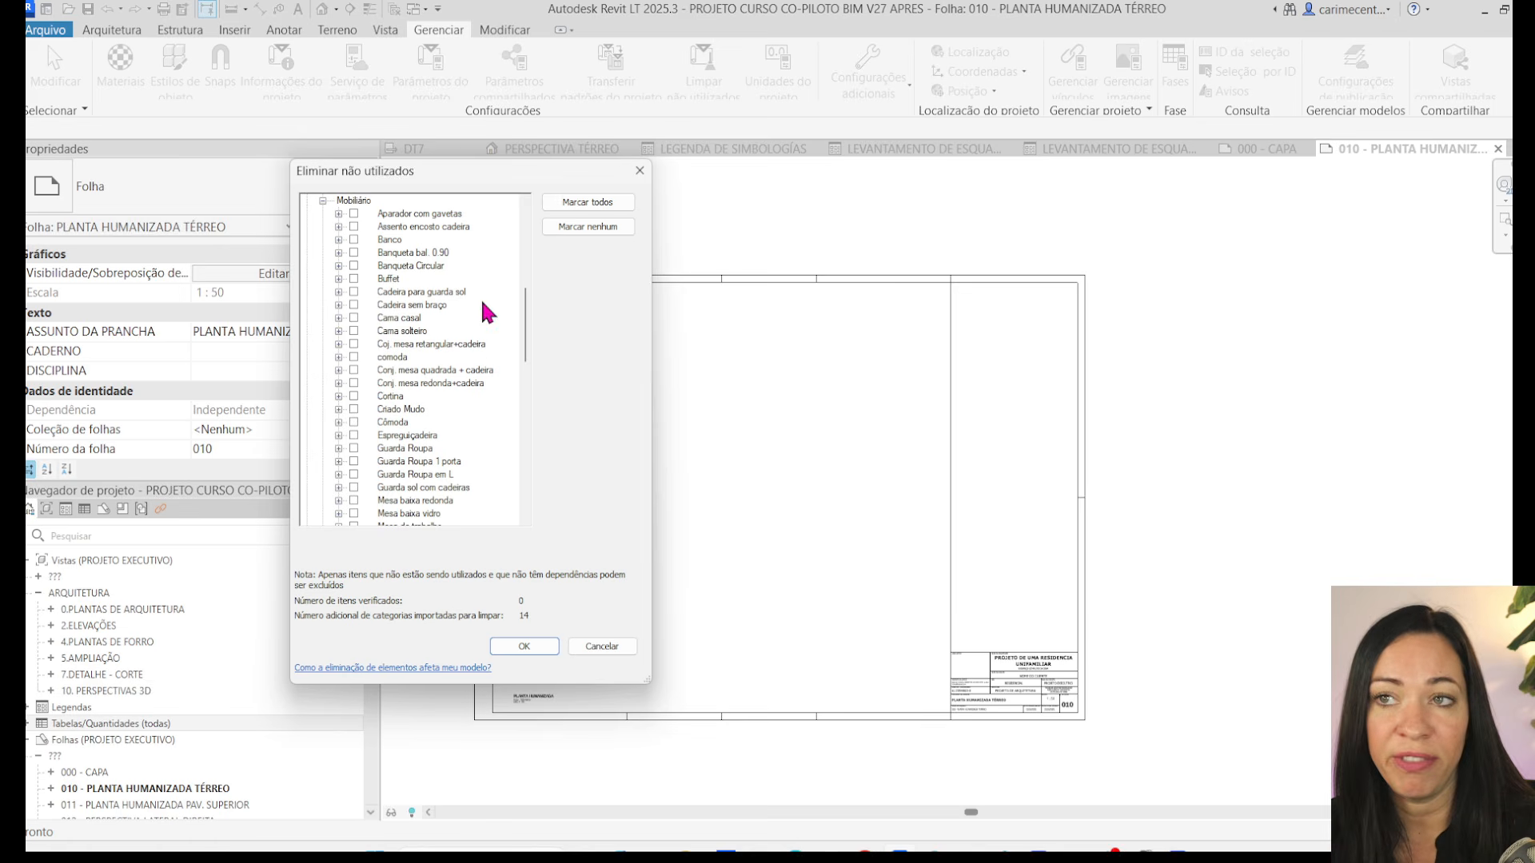
scroll(398, 344, "down", 5)
scroll(398, 361, "down", 3)
scroll(397, 444, "up", 3)
scroll(398, 454, "up", 6)
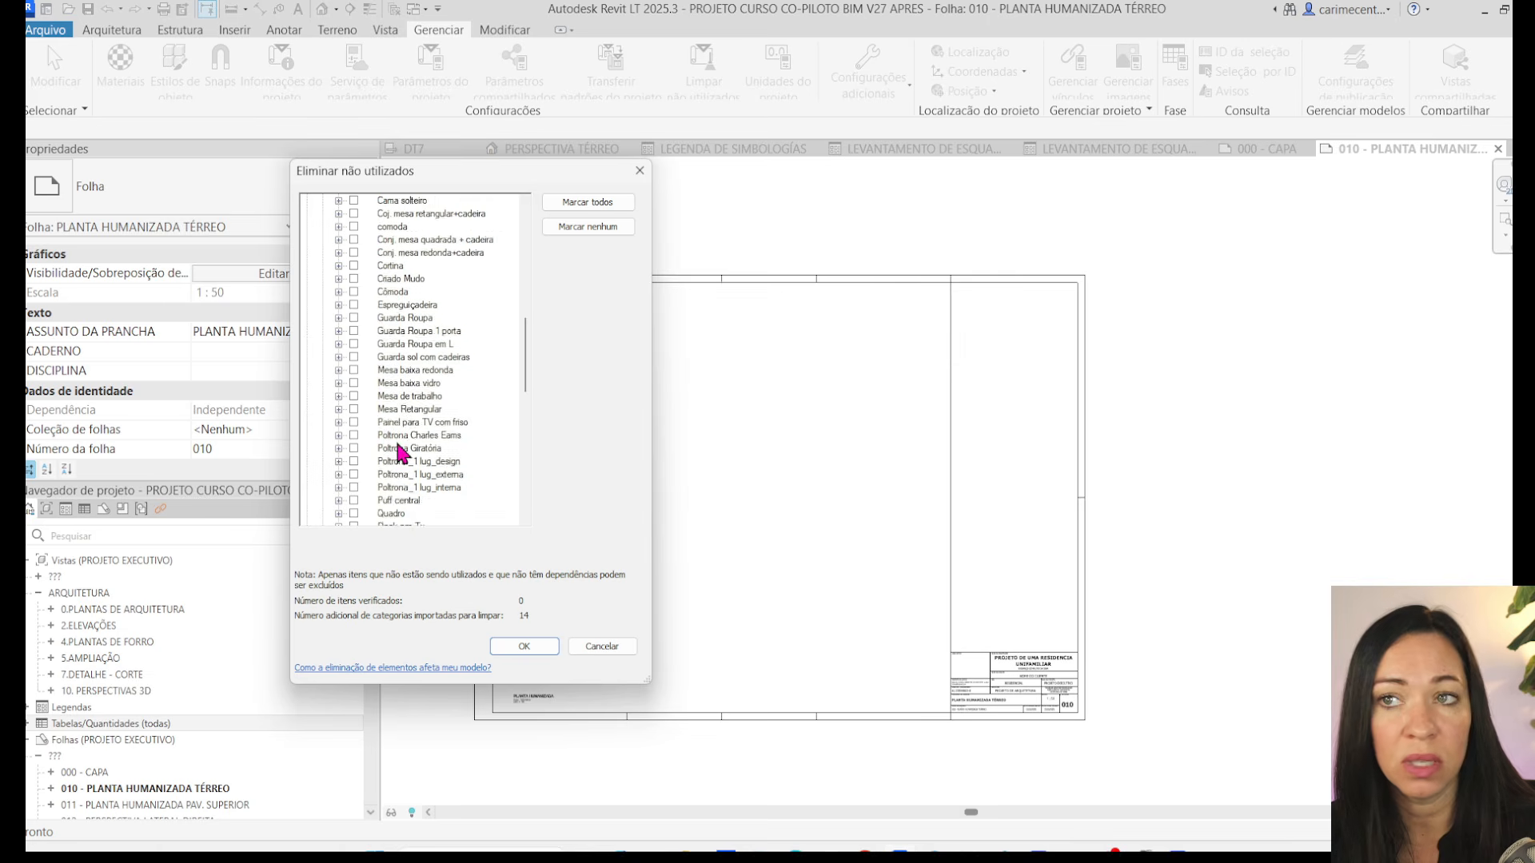
scroll(400, 452, "up", 1)
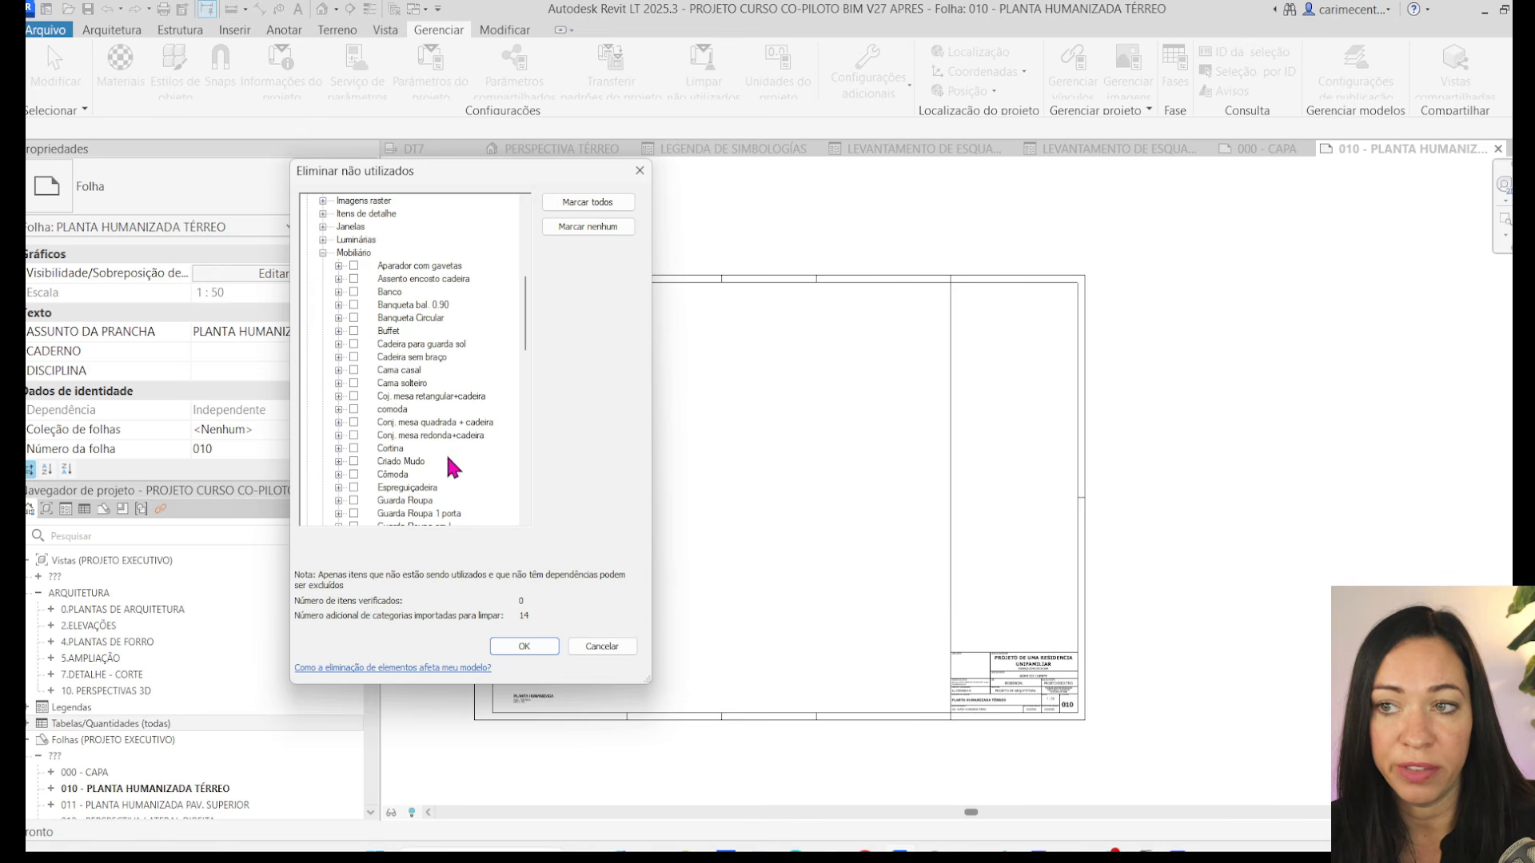
- Try marking all items and then only the Mobiliário families Coj. mesa retangular+cadeira and comoda for purging, and close the purge dialog
left_click(565, 203)
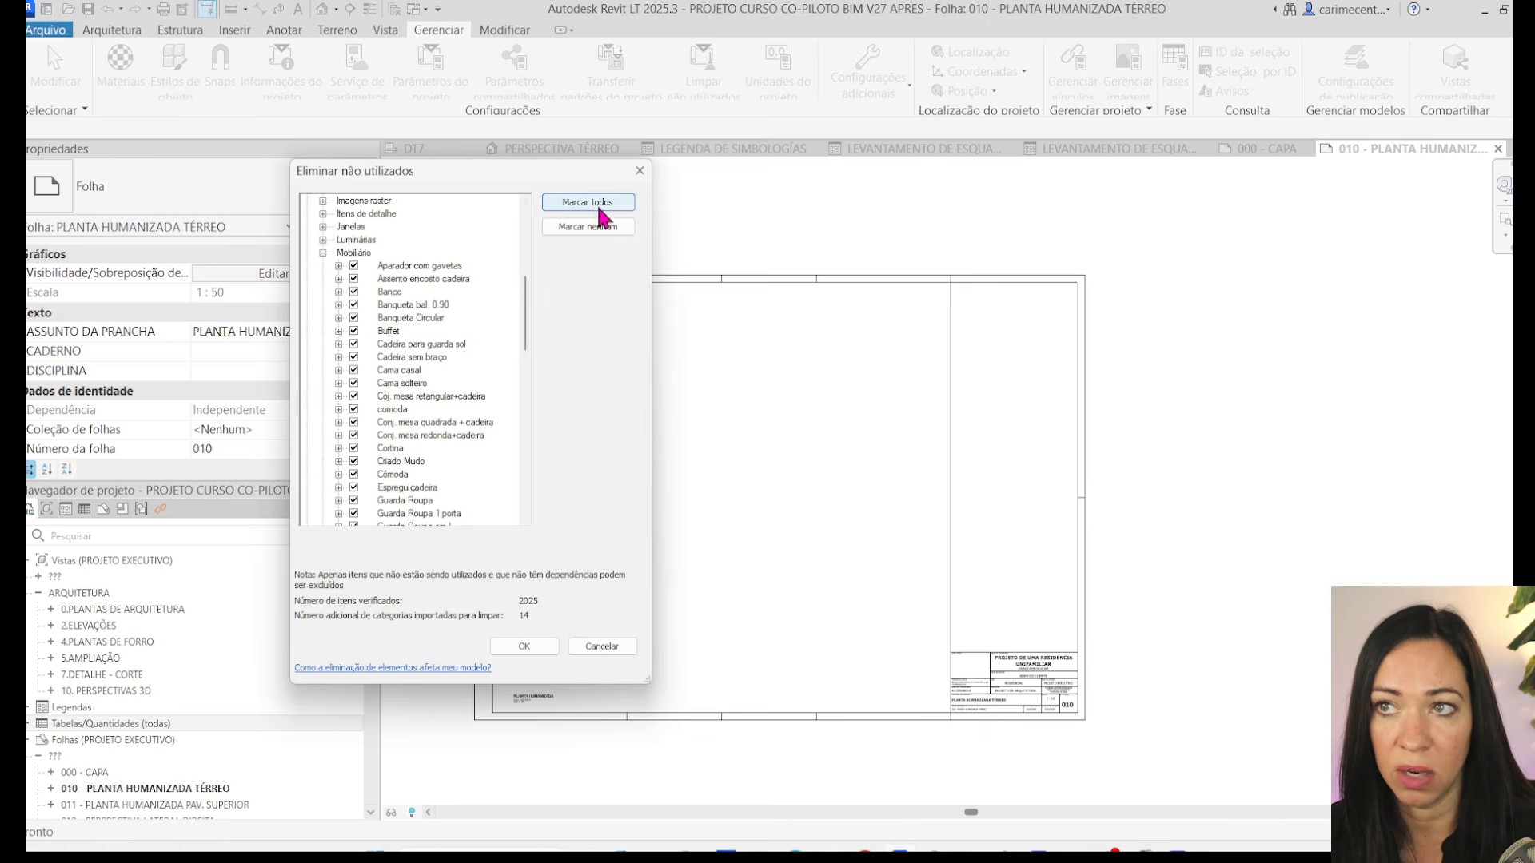
left_click(587, 227)
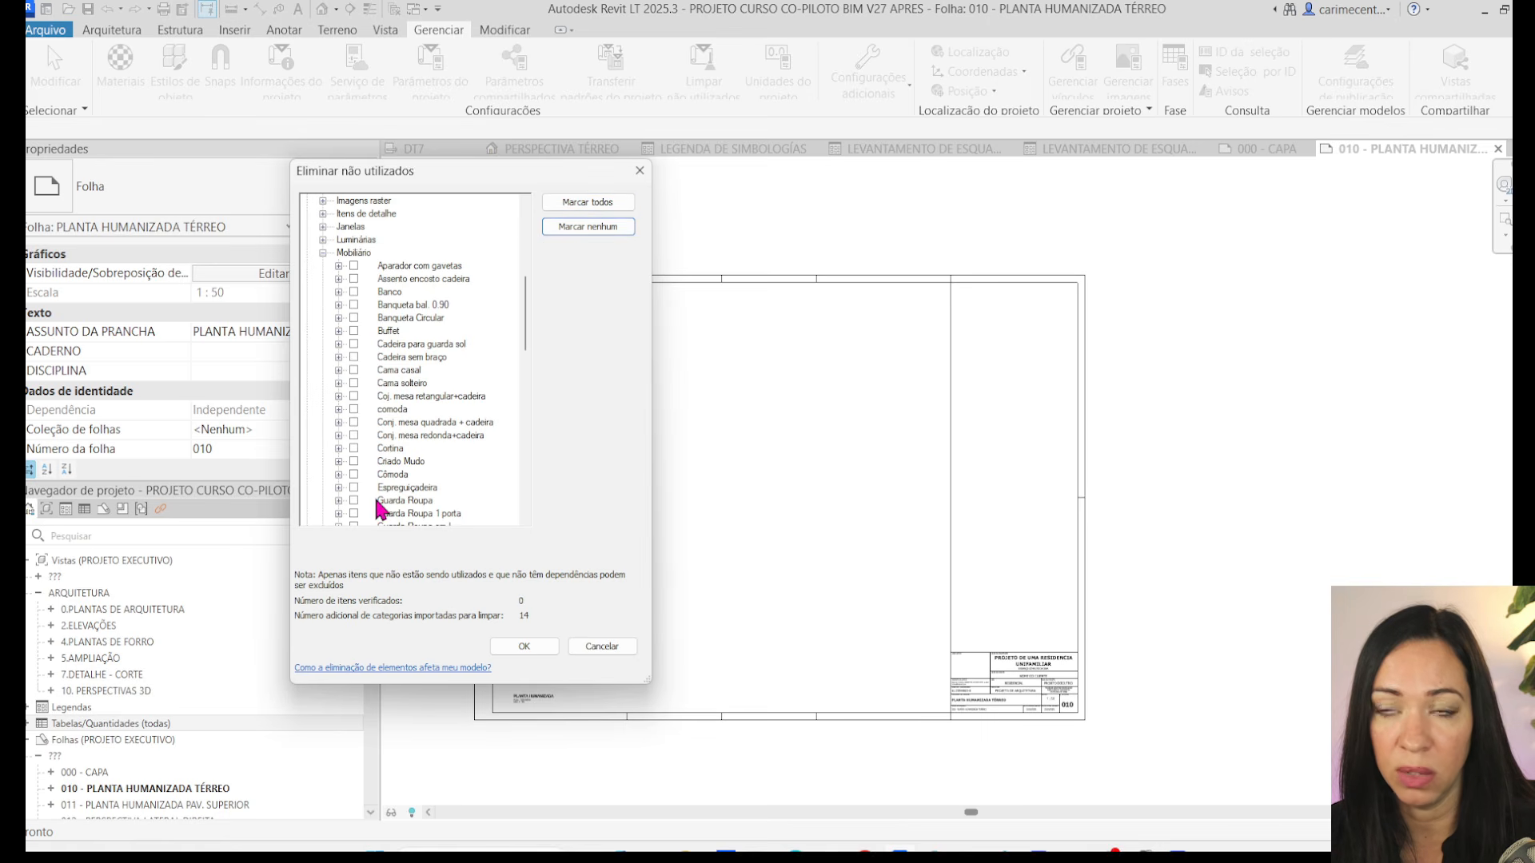
left_click(353, 396)
left_click(353, 409)
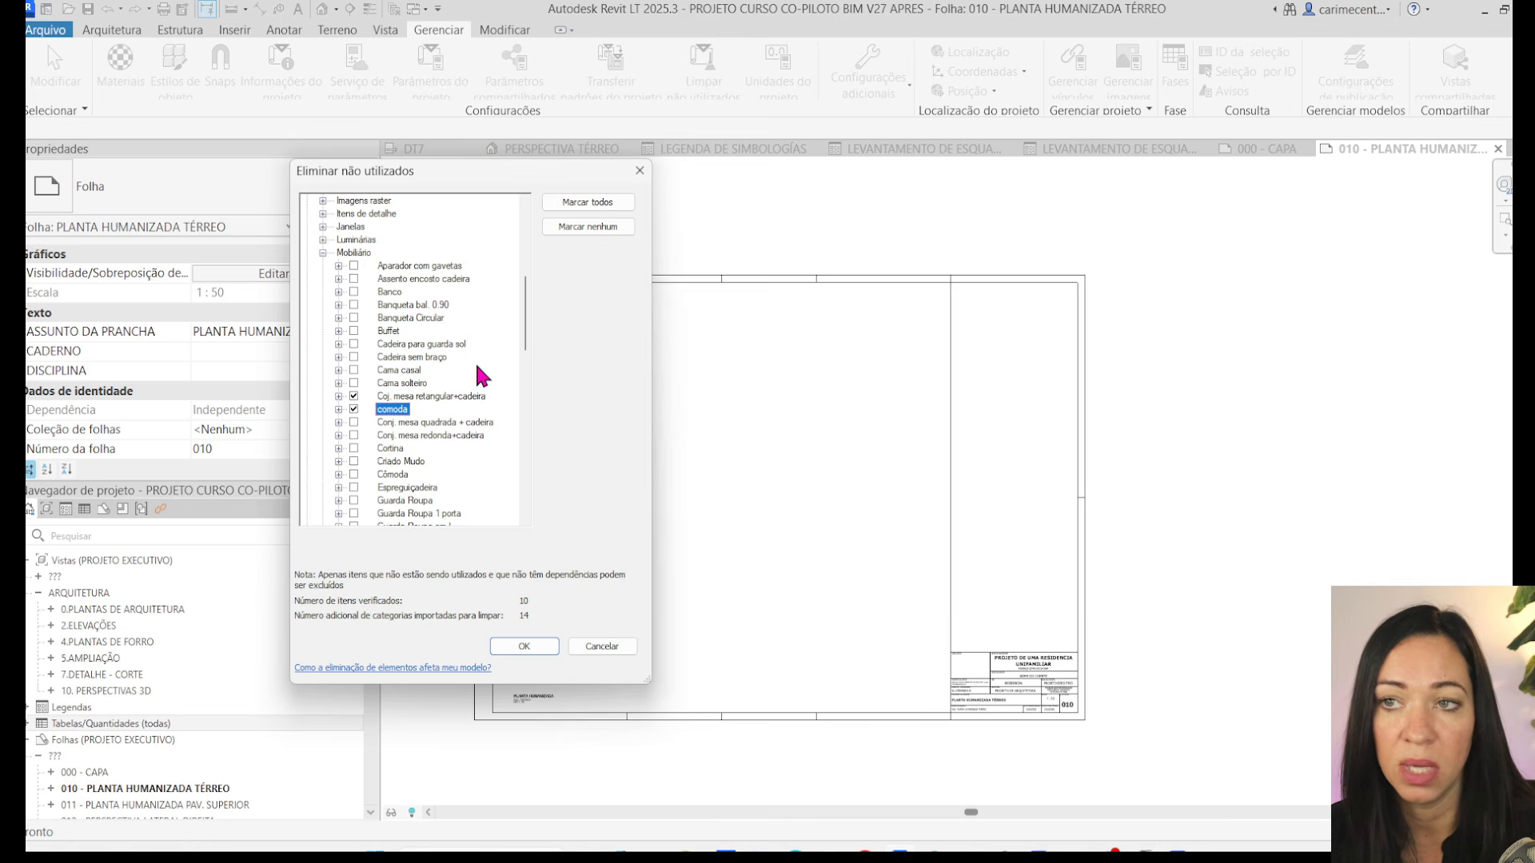
left_click(524, 646)
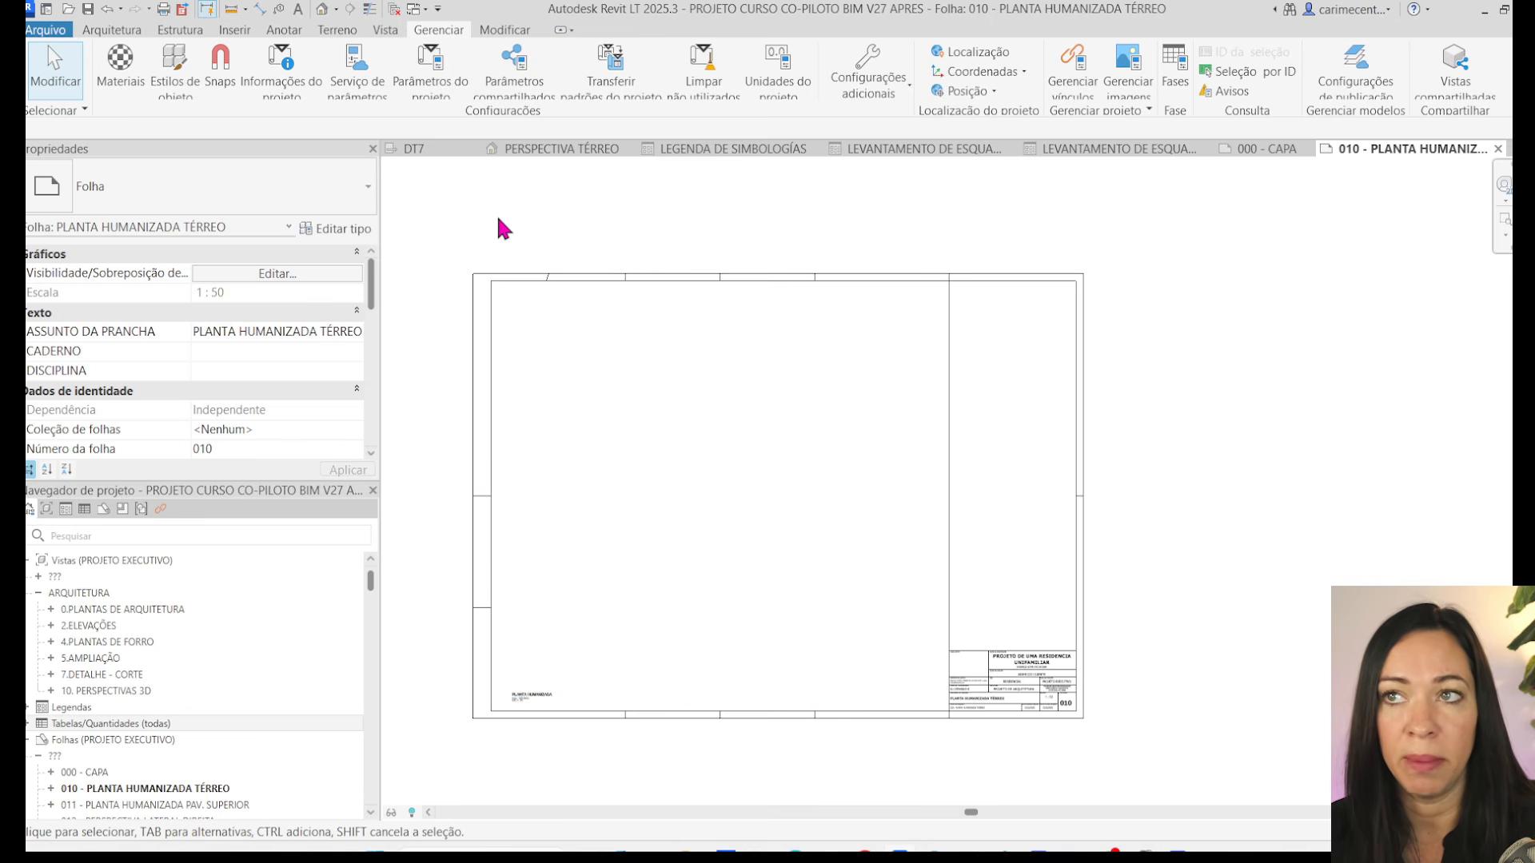
- Reopen the purge of unused items, review the categories under Famílias and Outros estilos, including Vegetação, and cancel without purging
left_click(708, 88)
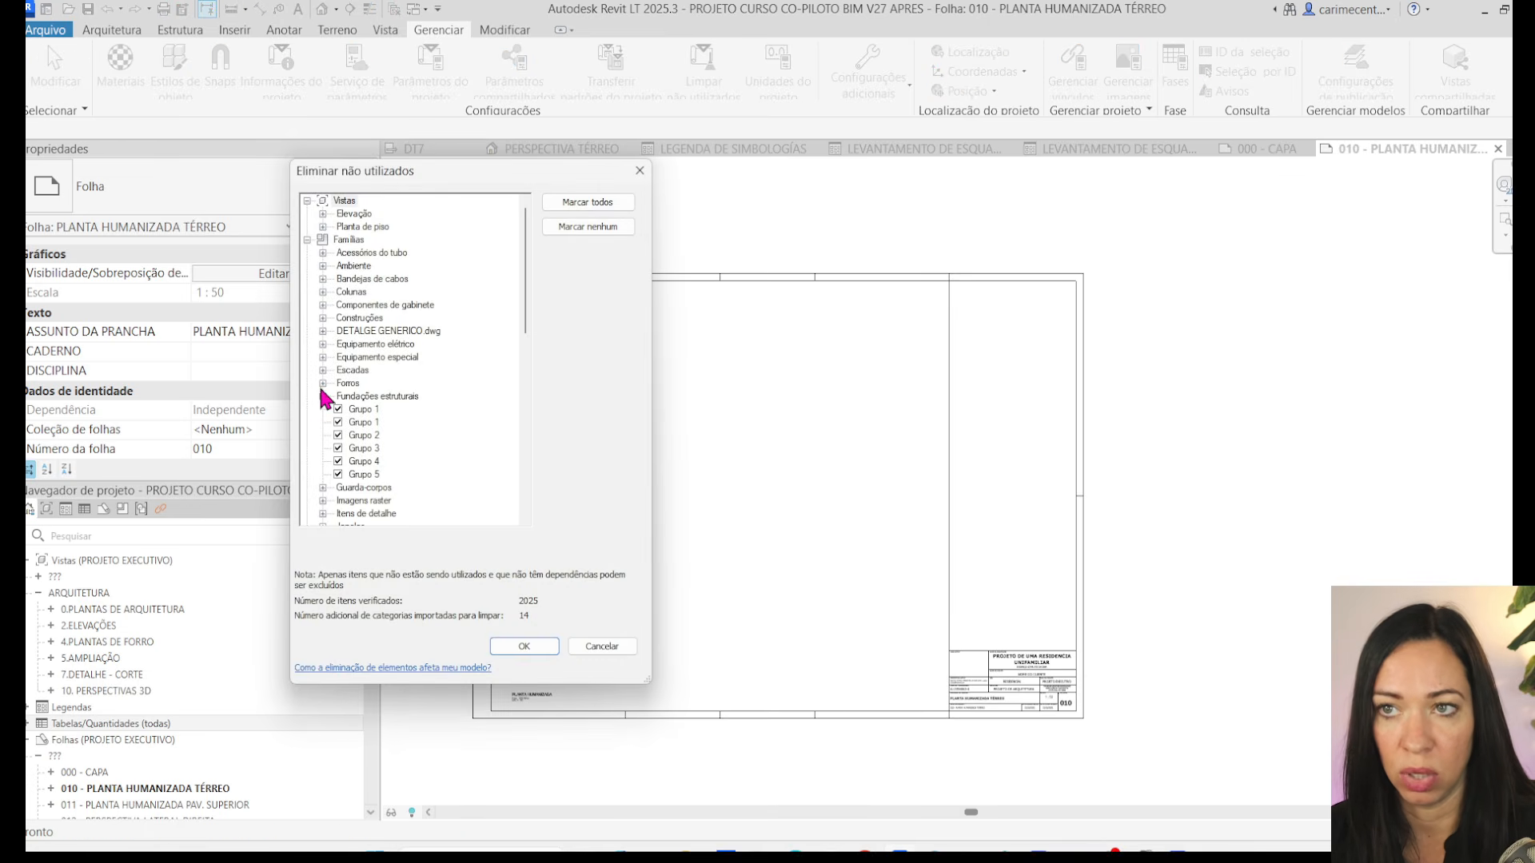
left_click(371, 277)
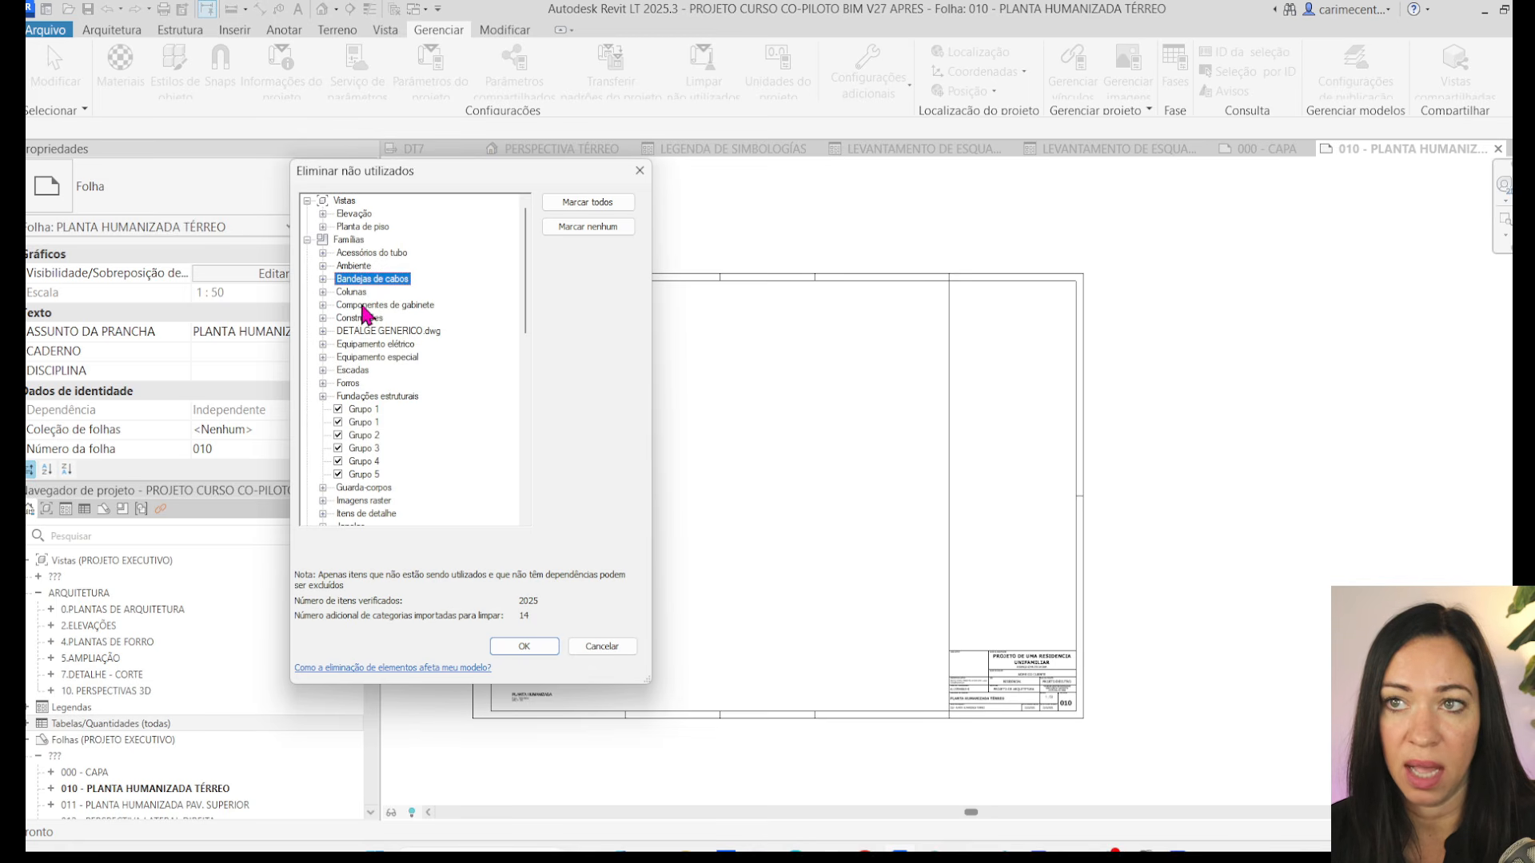
left_click(371, 305)
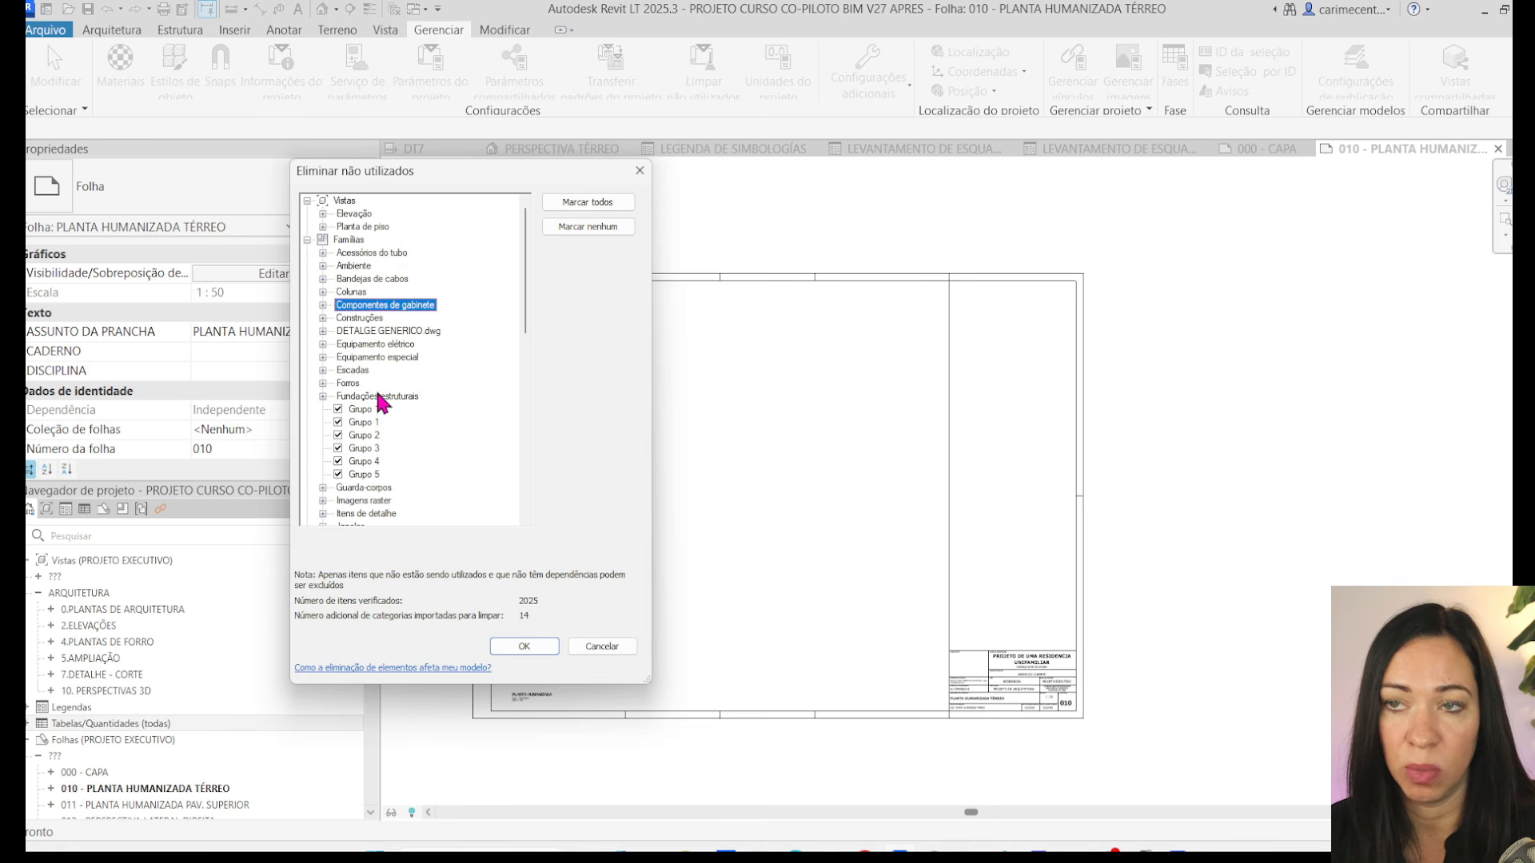
left_click(372, 345)
scroll(390, 397, "down", 10)
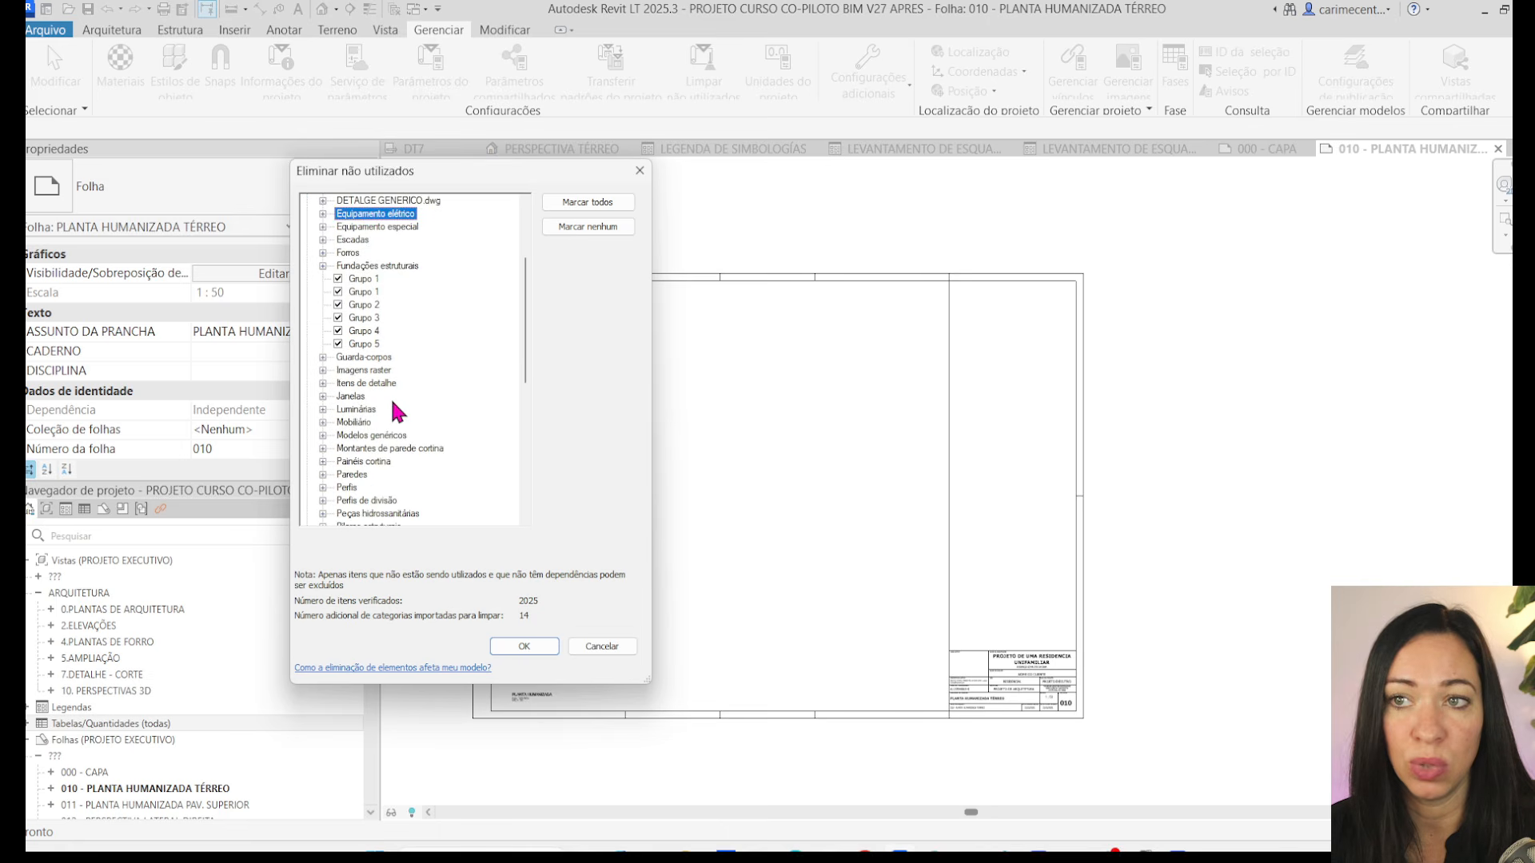
scroll(392, 404, "down", 3)
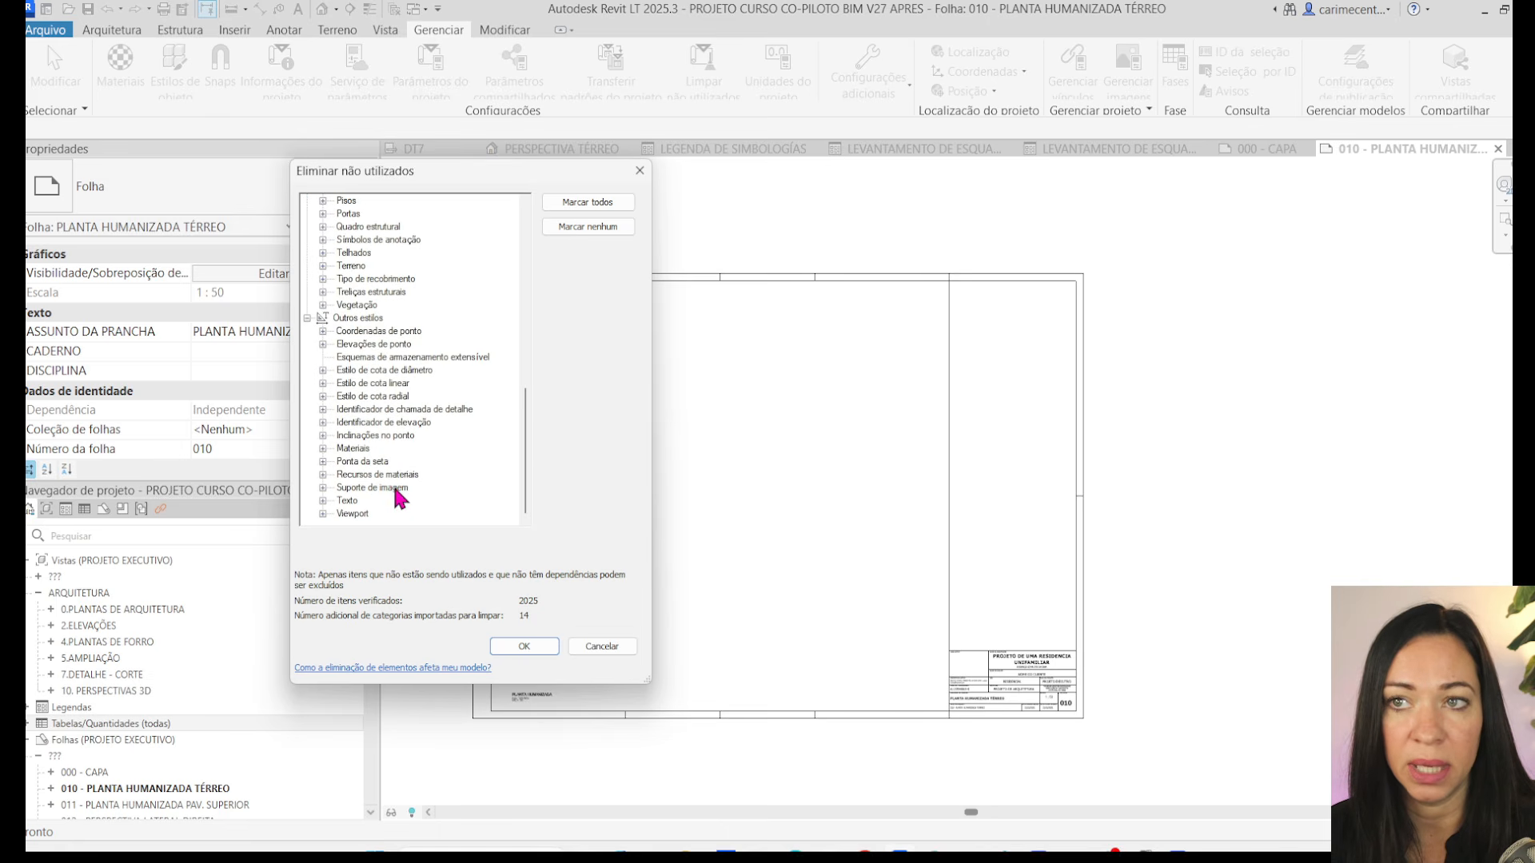
left_click(322, 305)
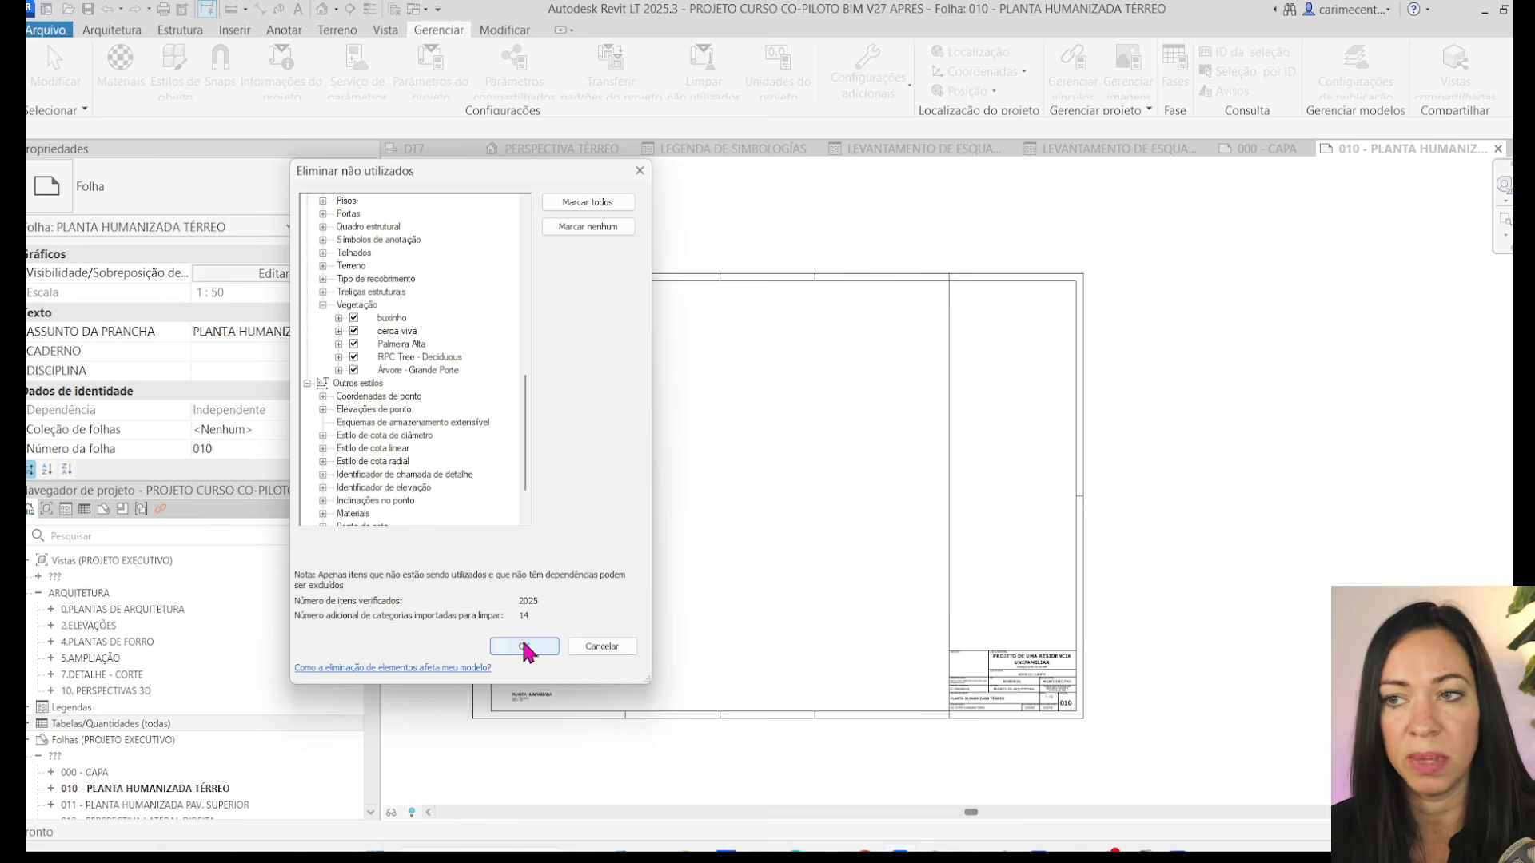
left_click(601, 645)
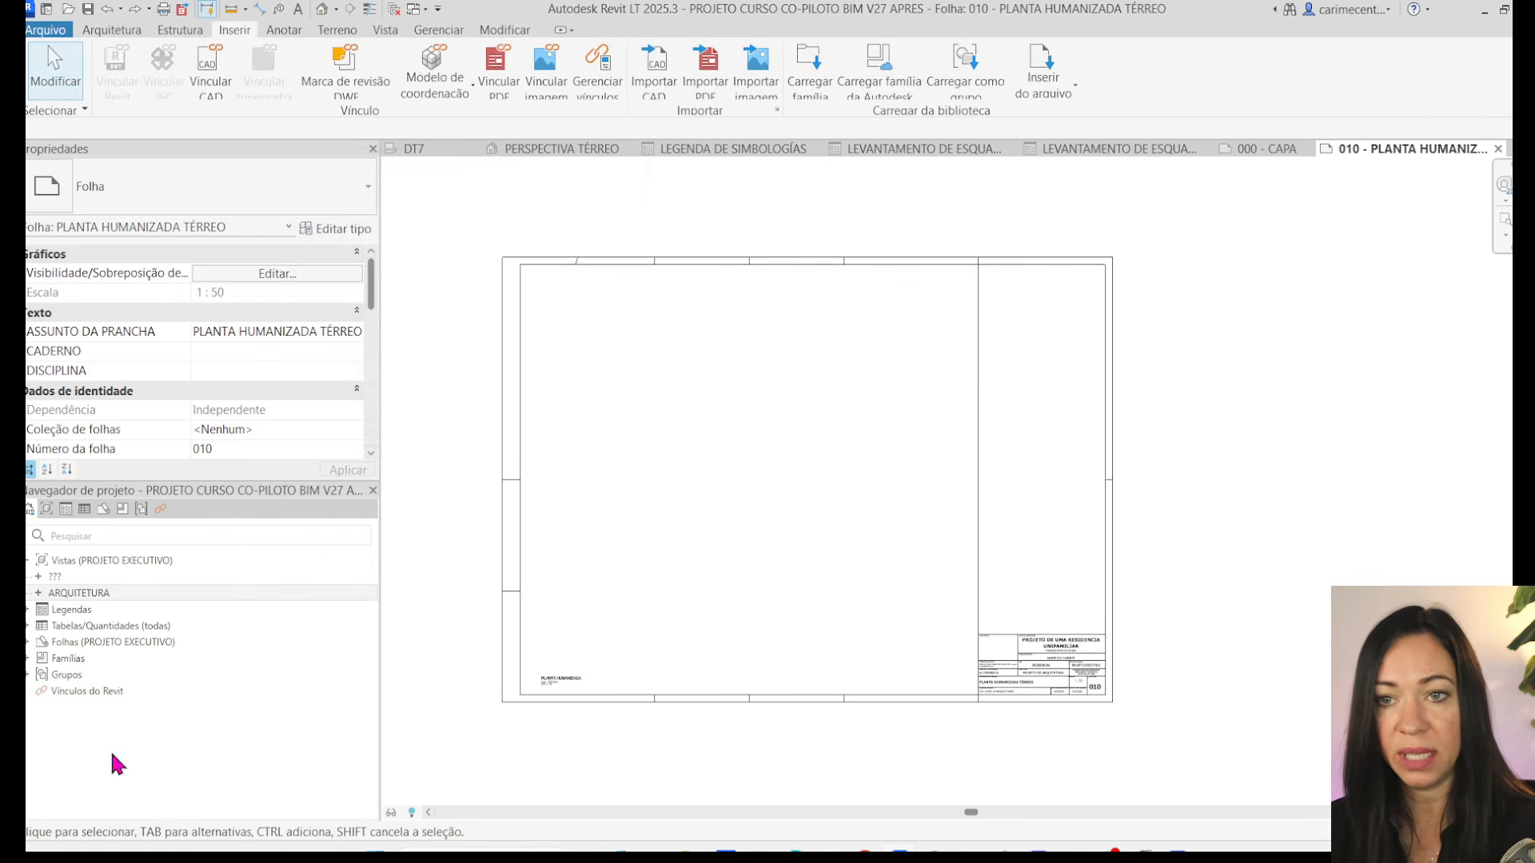
- Check the Vínculos do Revit branch for linked files and open the LAYOUT-TÉRREO floor plan
left_click(83, 692)
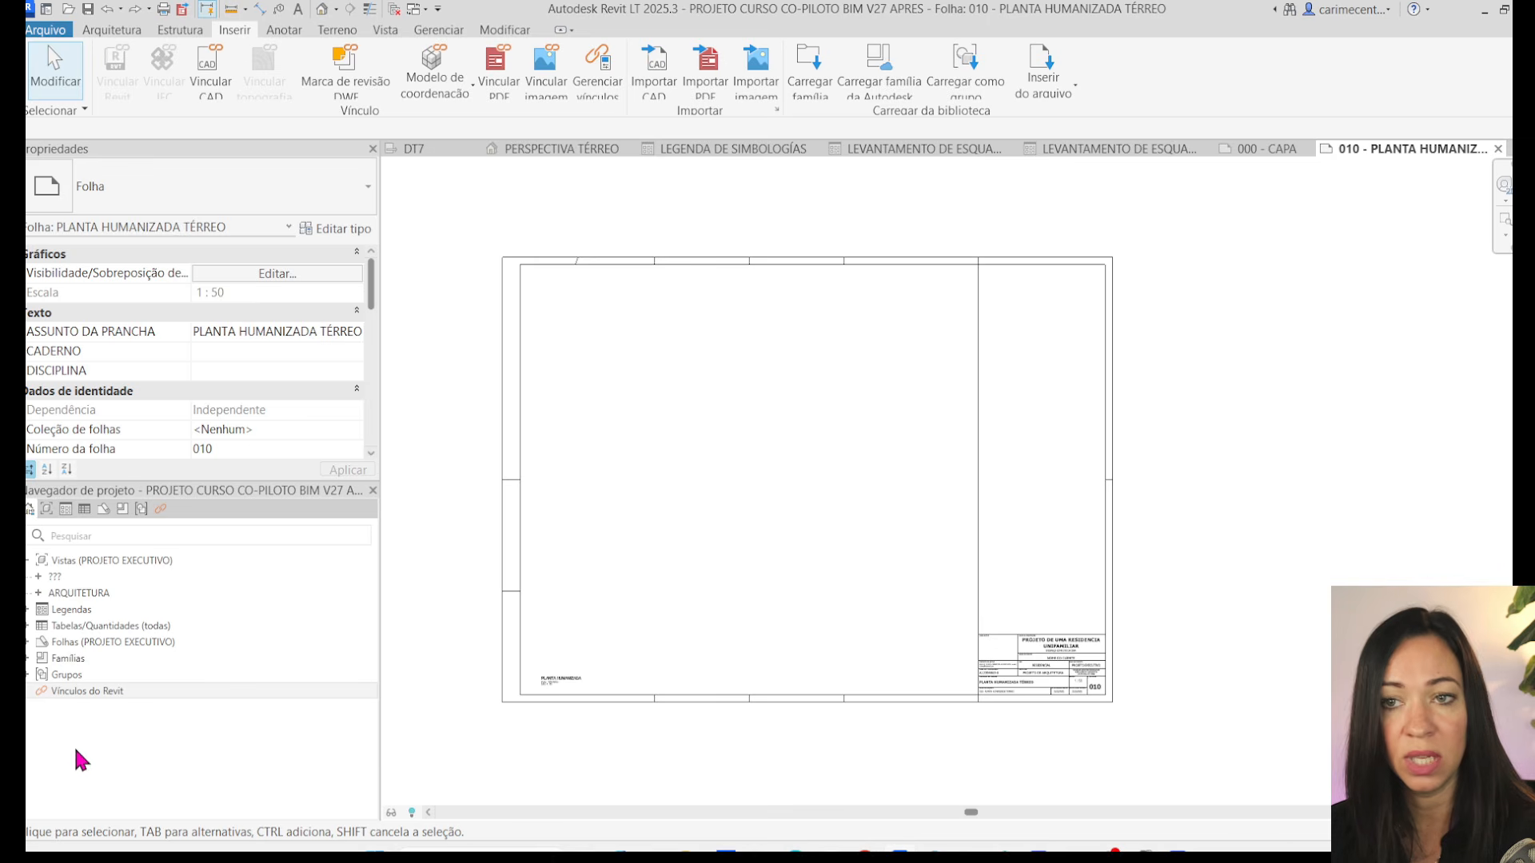
left_click(63, 692)
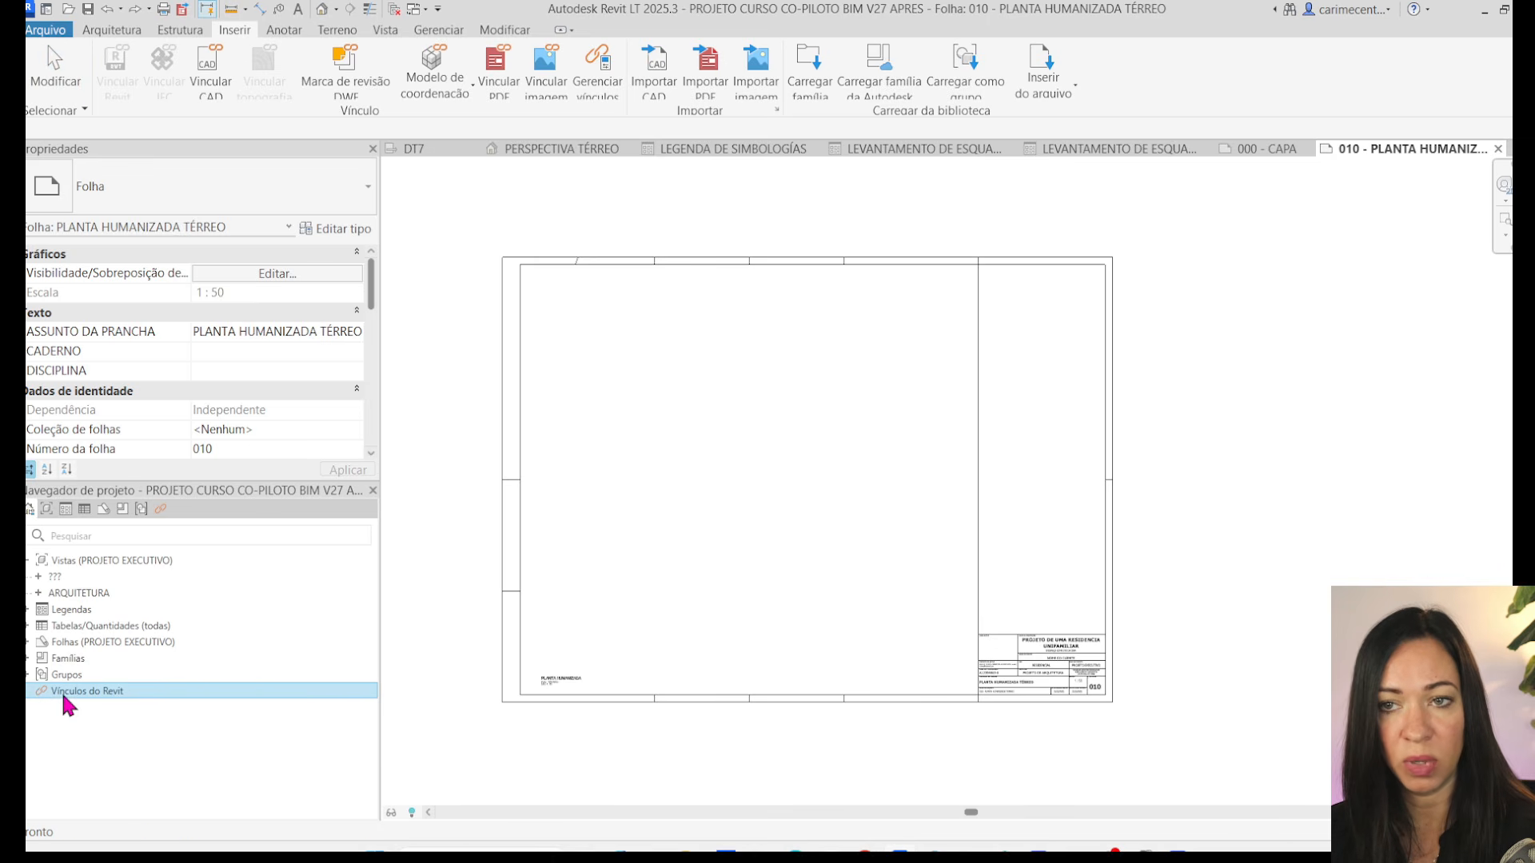
left_click(739, 550)
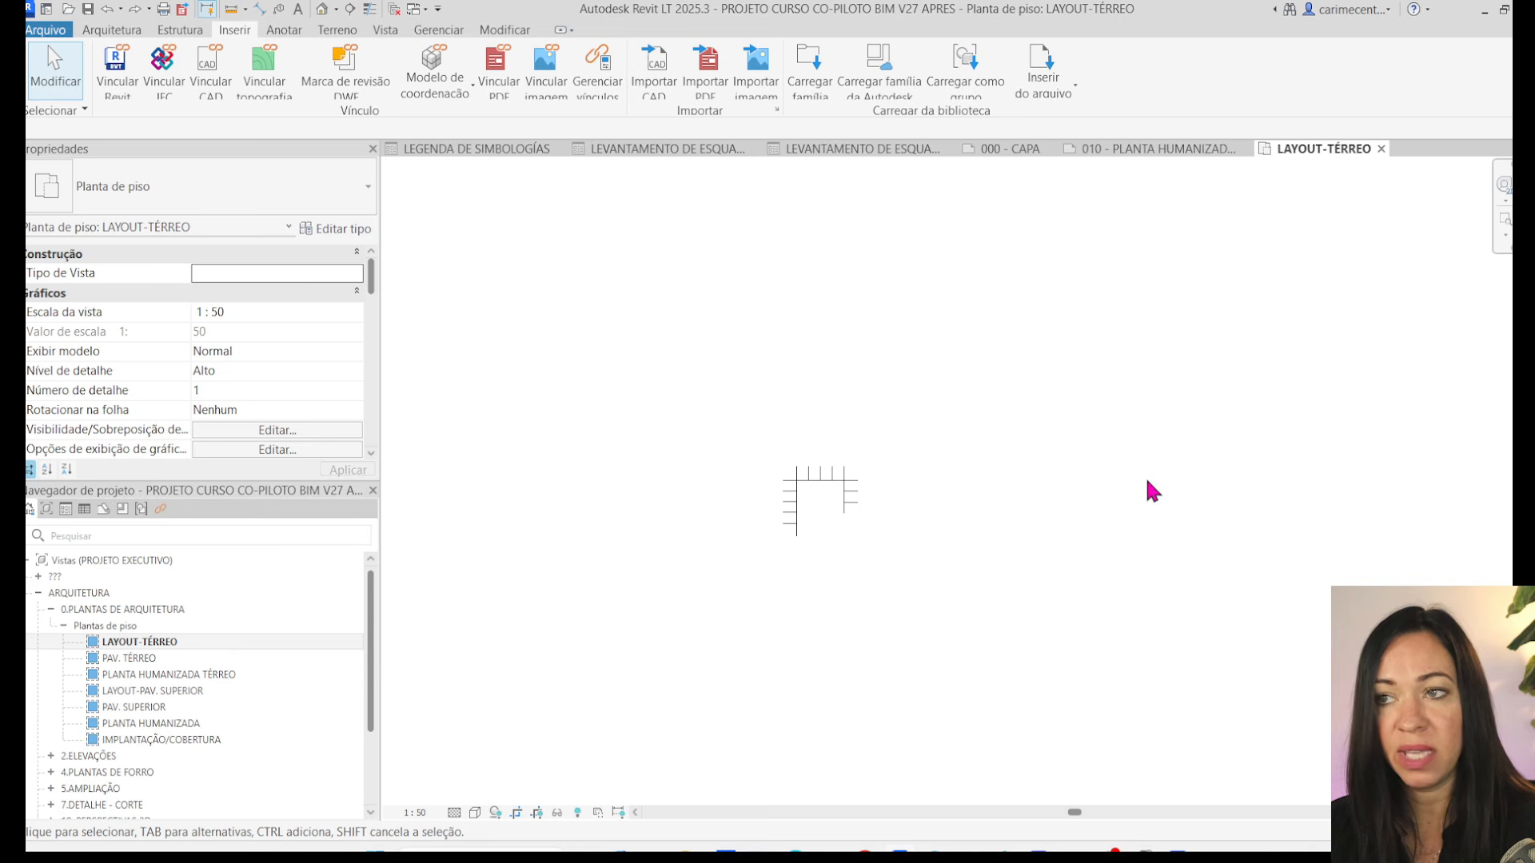
- Reveal the hidden elements in the LAYOUT-TÉRREO plan and delete the hidden terreo.dwg import
left_click(578, 812)
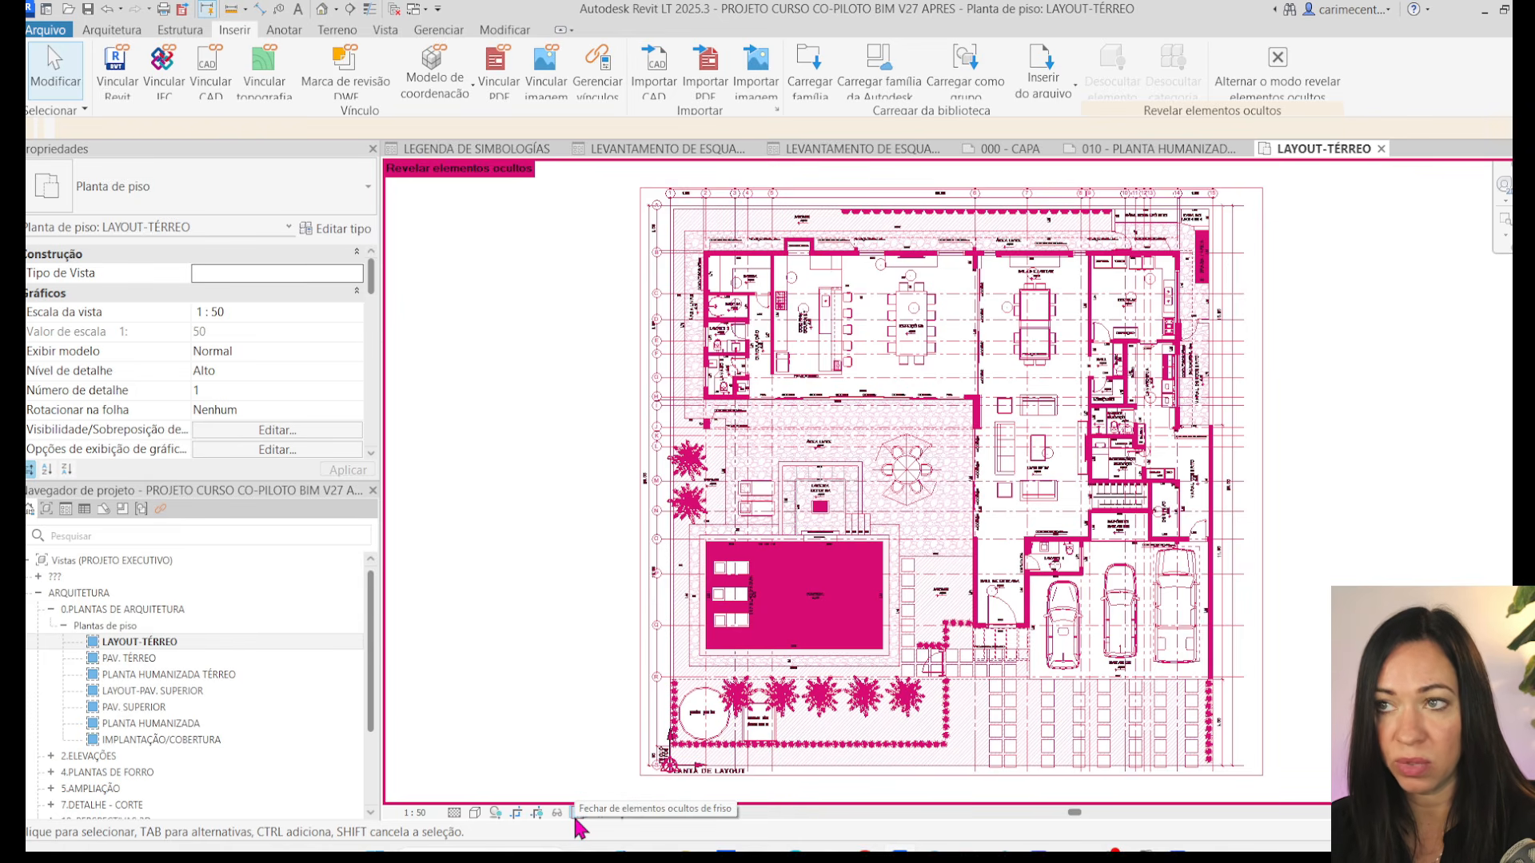
left_click(636, 489)
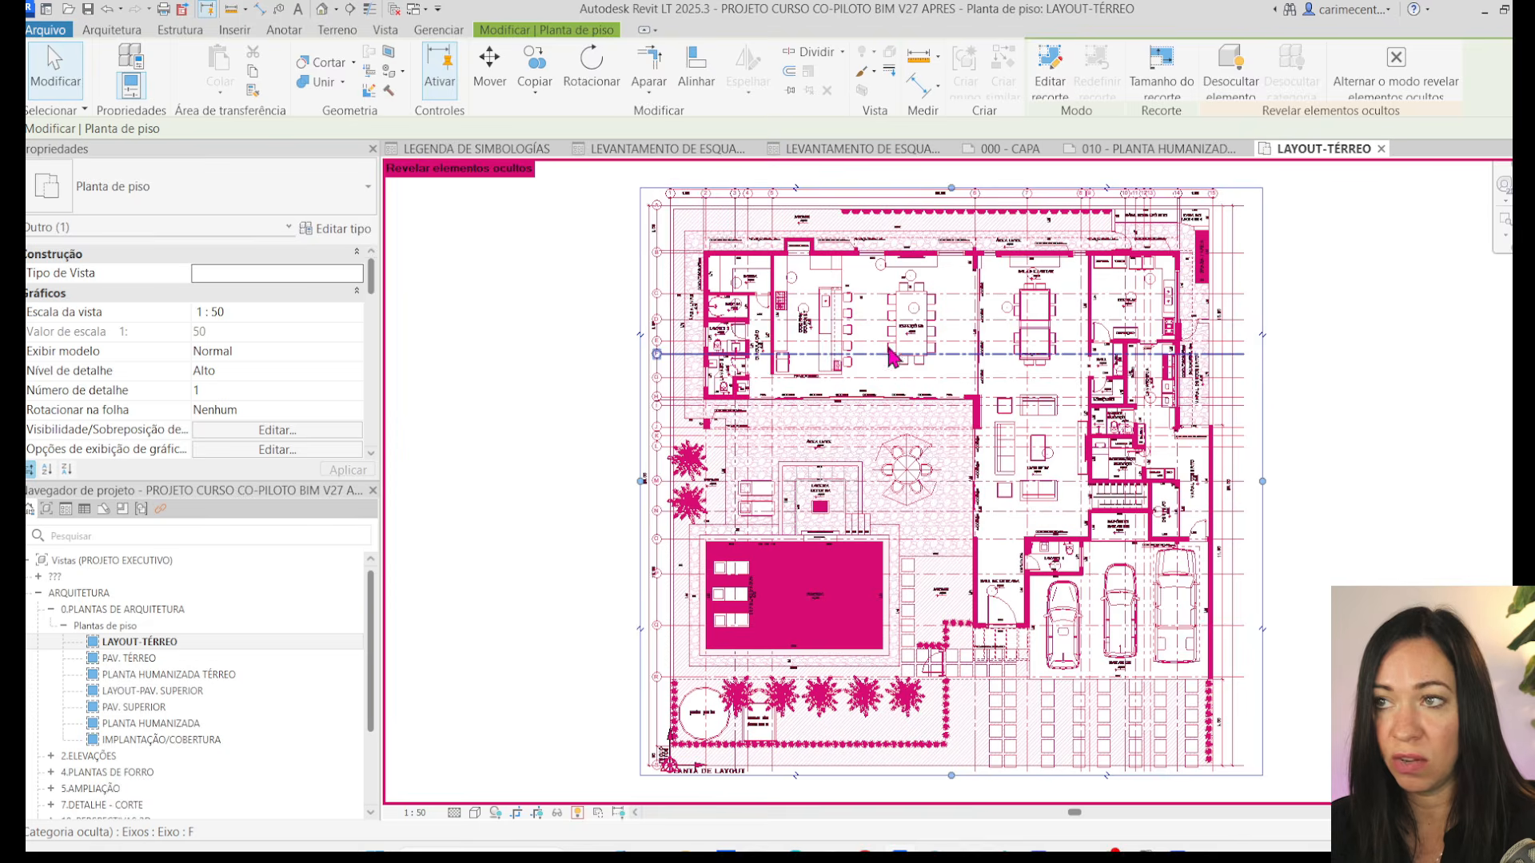
scroll(893, 204, "up", 5)
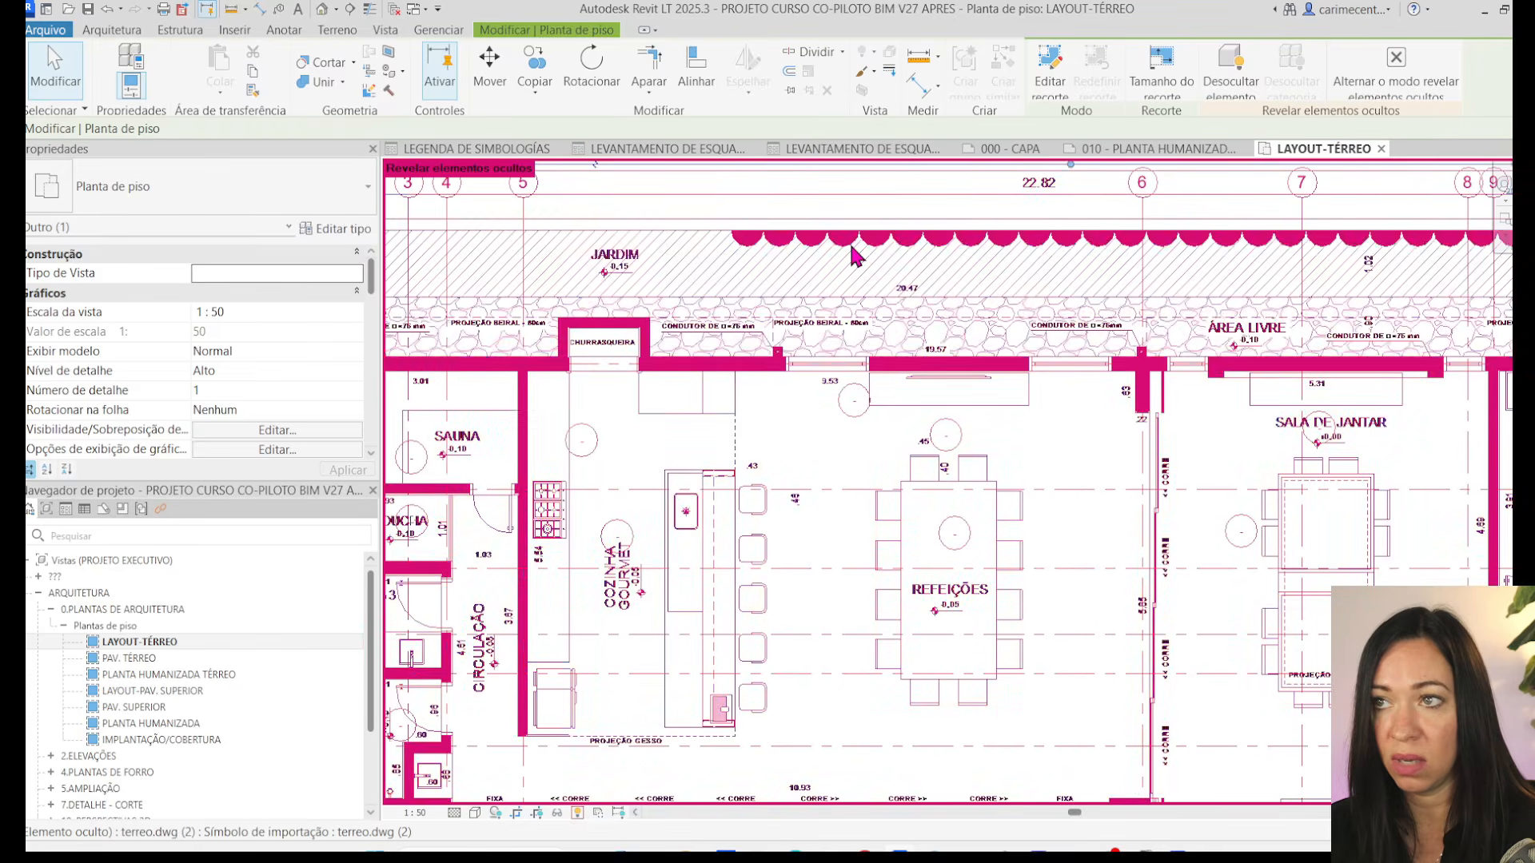
left_click(855, 256)
key("Delete")
scroll(855, 256, "down", 3)
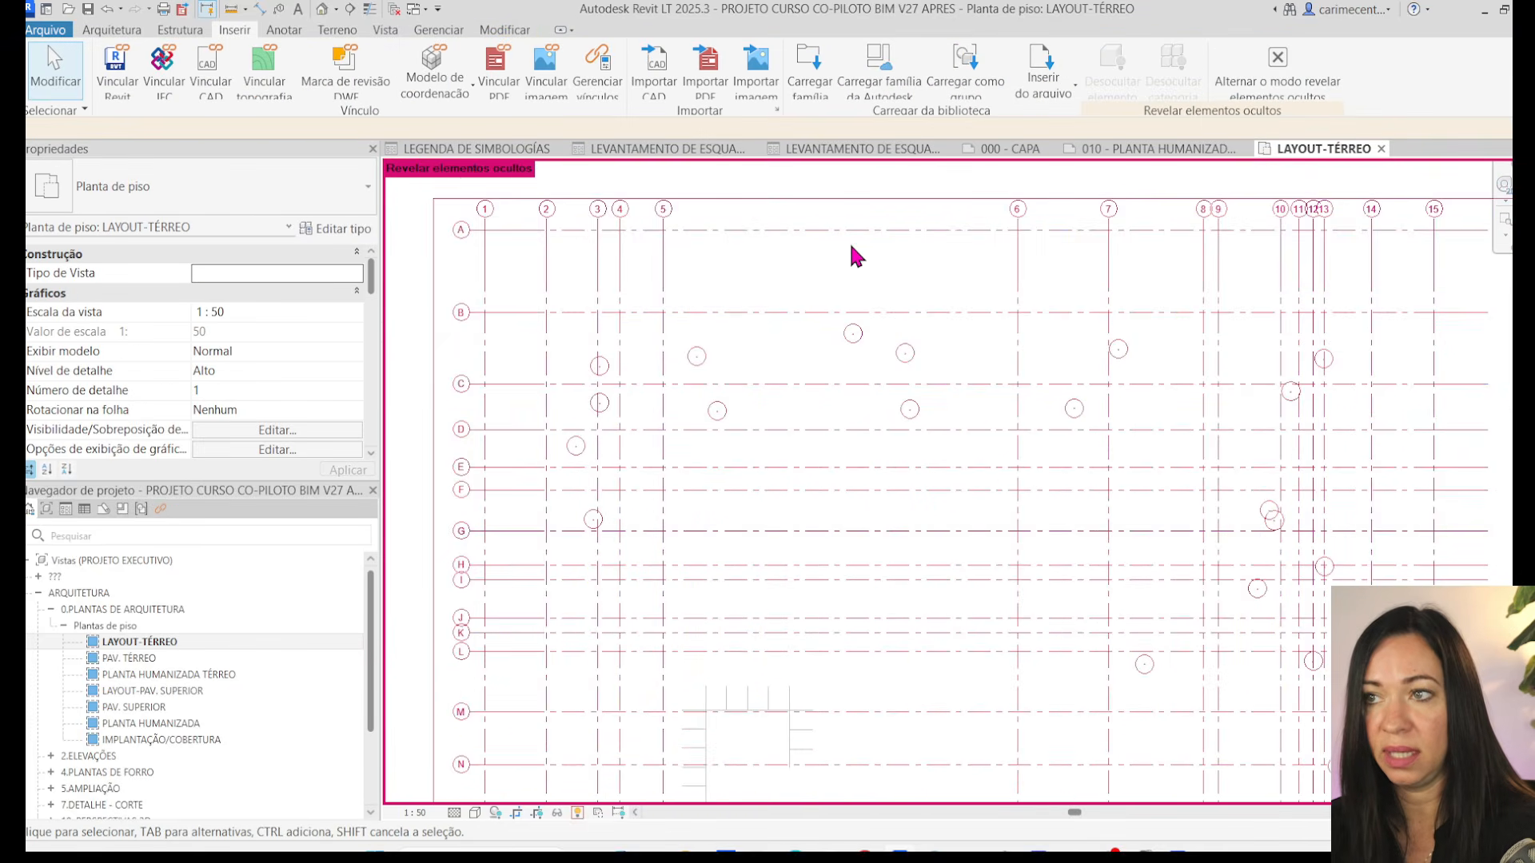
- Unhide the Eixos category in the LAYOUT-TÉRREO plan using grid 1 and leave the reveal hidden elements mode
scroll(856, 256, "down", 3)
left_click(644, 257)
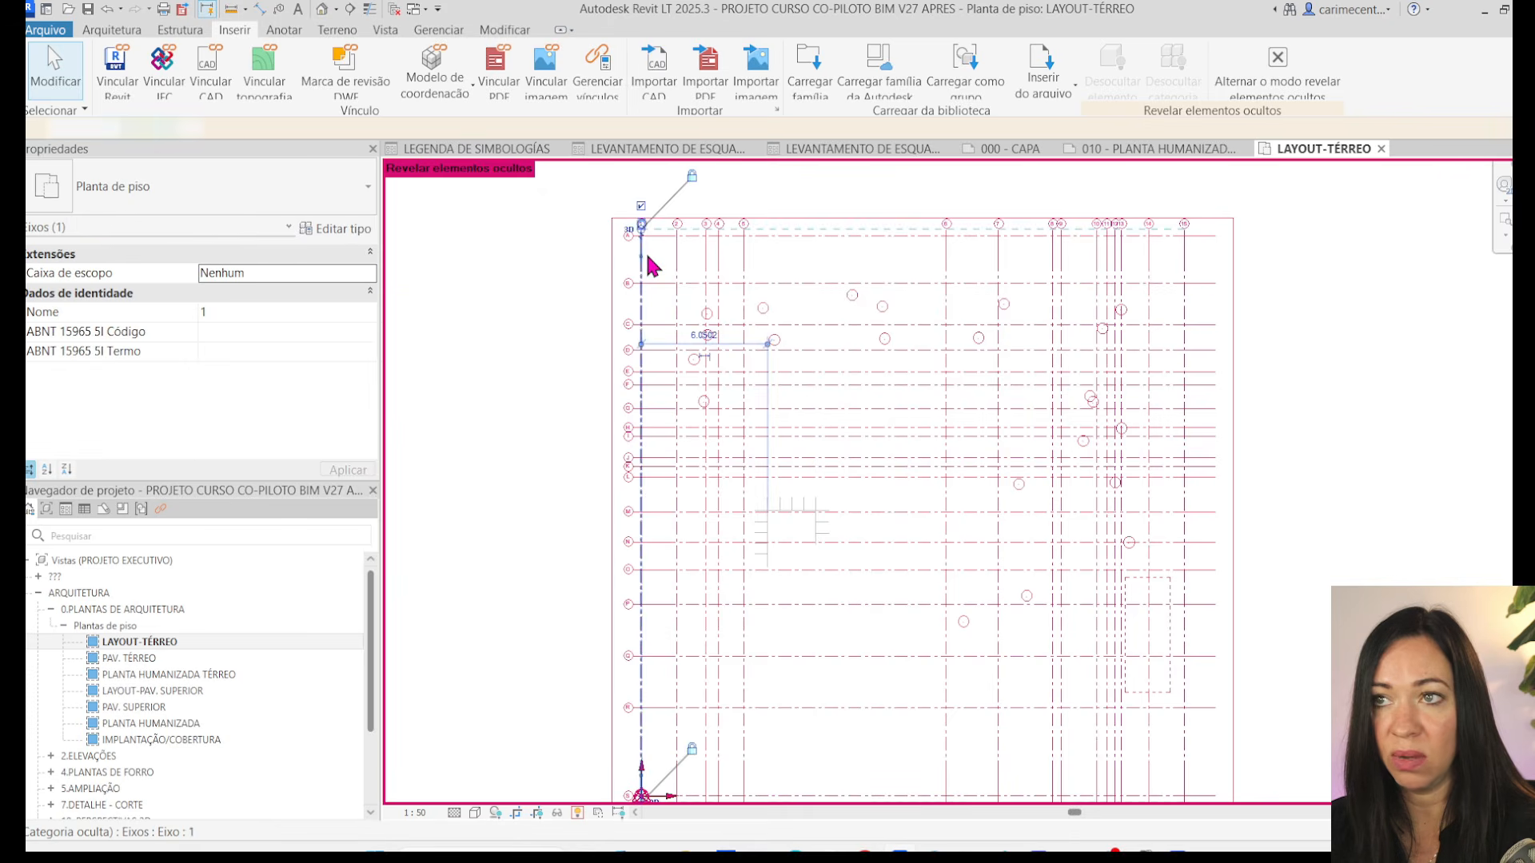
right_click(643, 247)
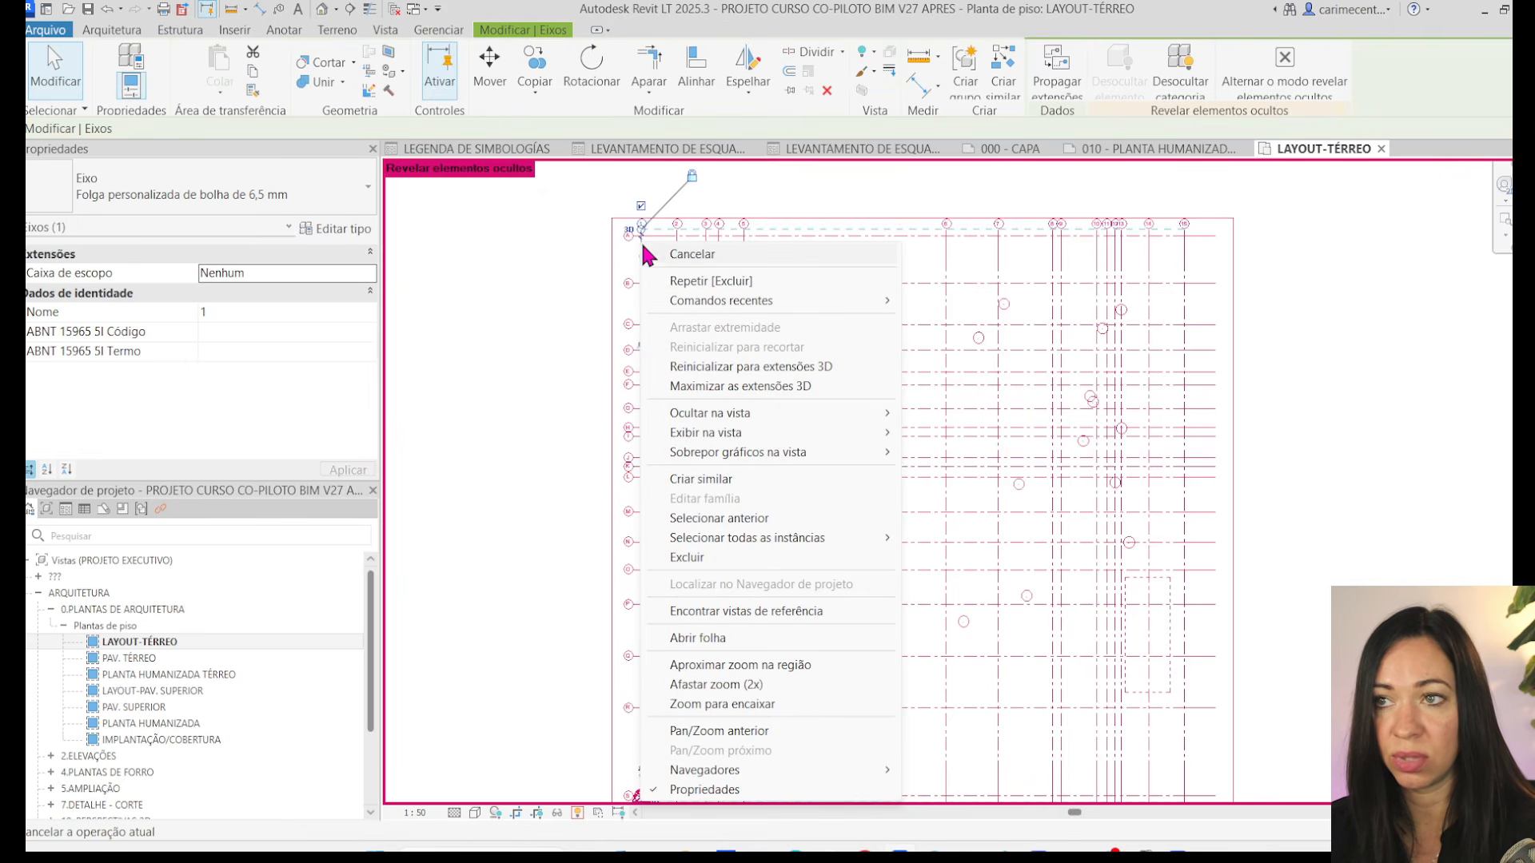
mouse_move(697, 431)
left_click(991, 447)
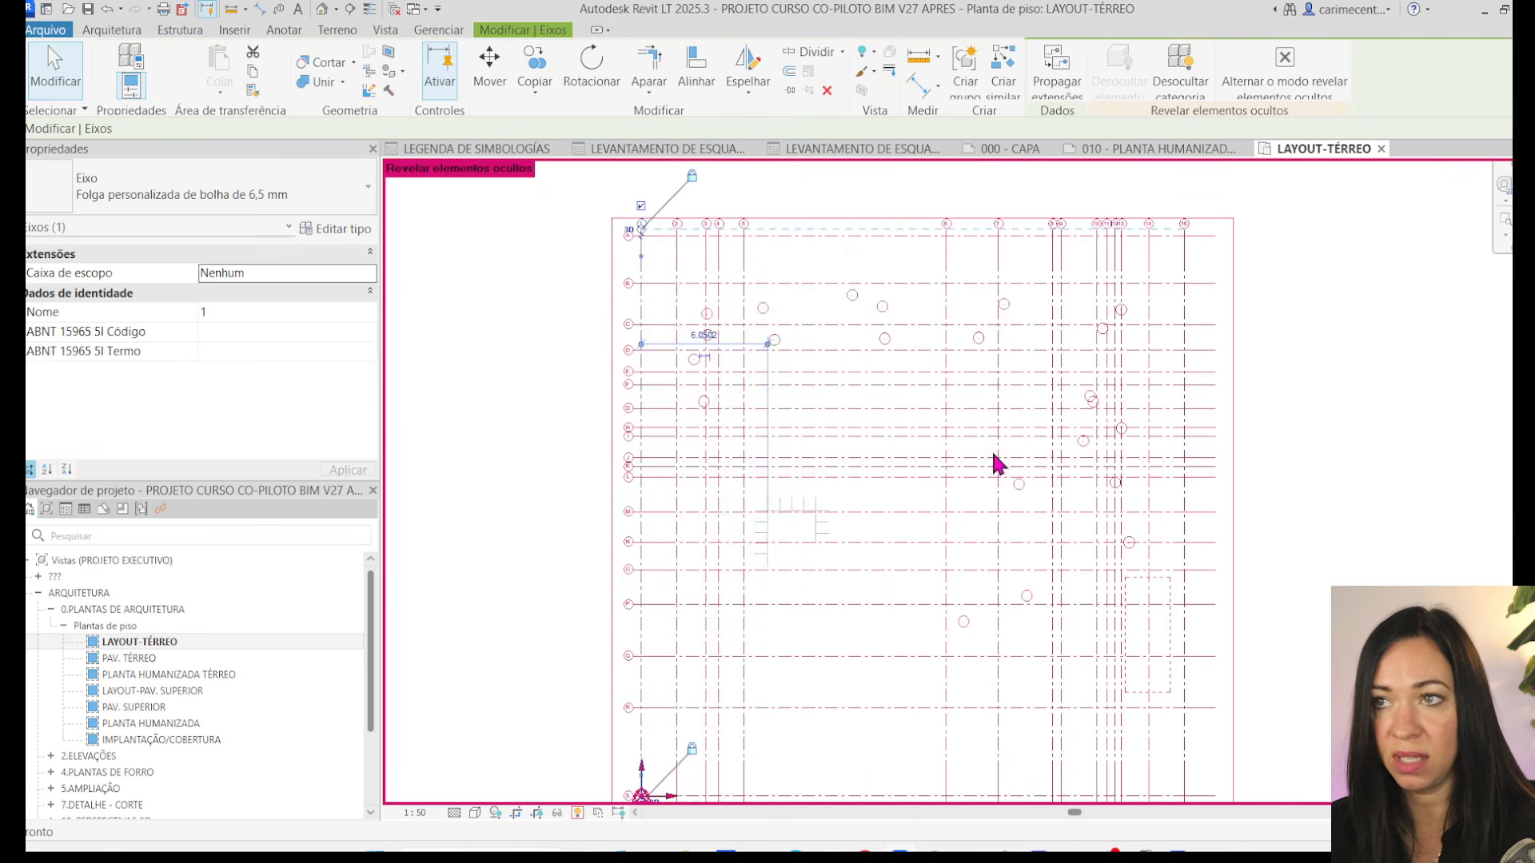
left_click(577, 812)
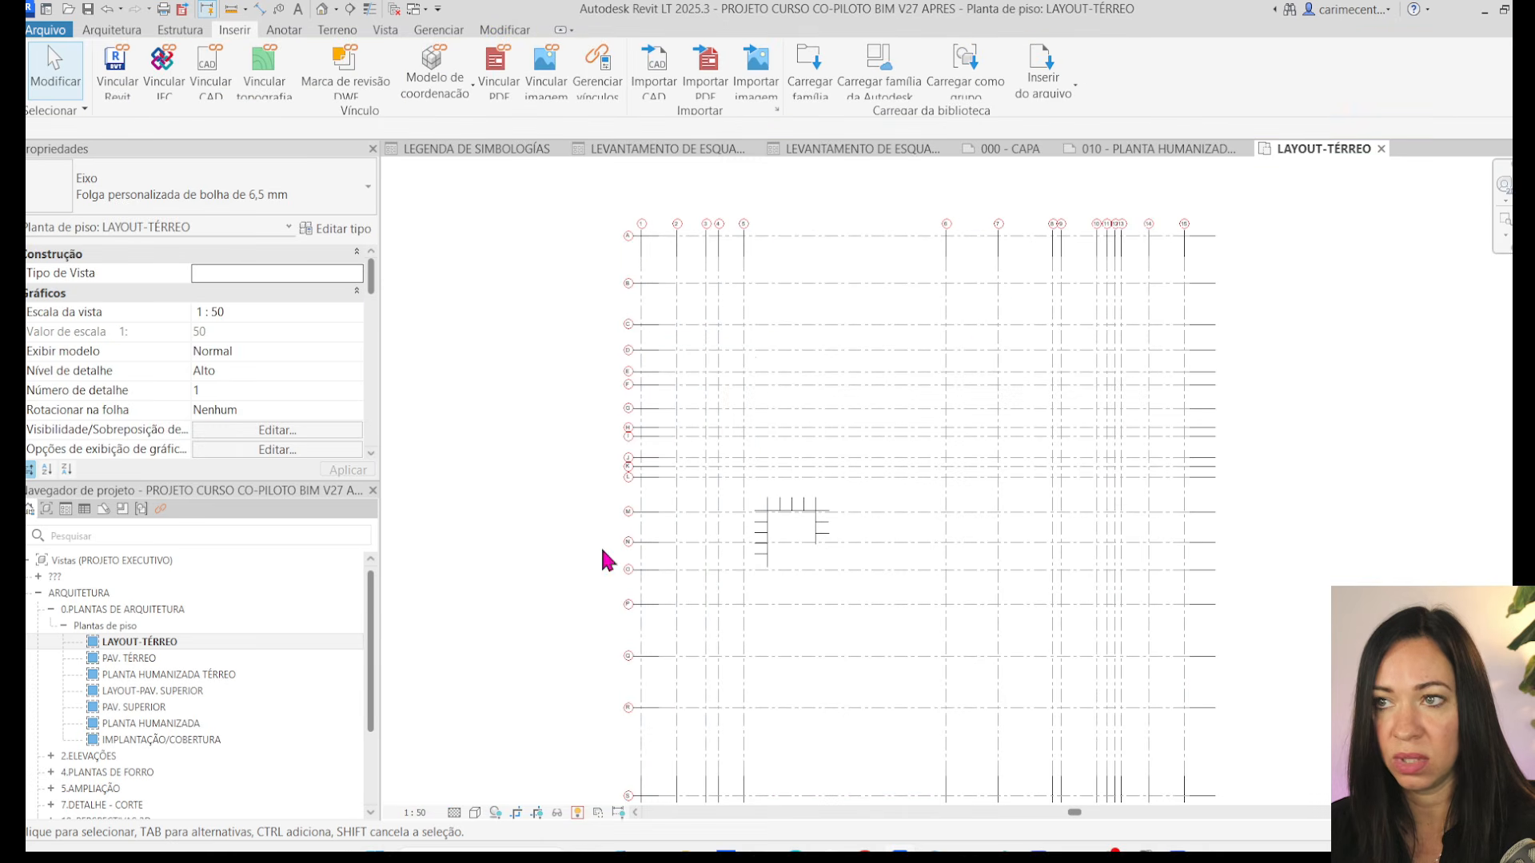
left_click(605, 559)
- Delete all vertical grid lines except grid 1
scroll(646, 233, "up", 5)
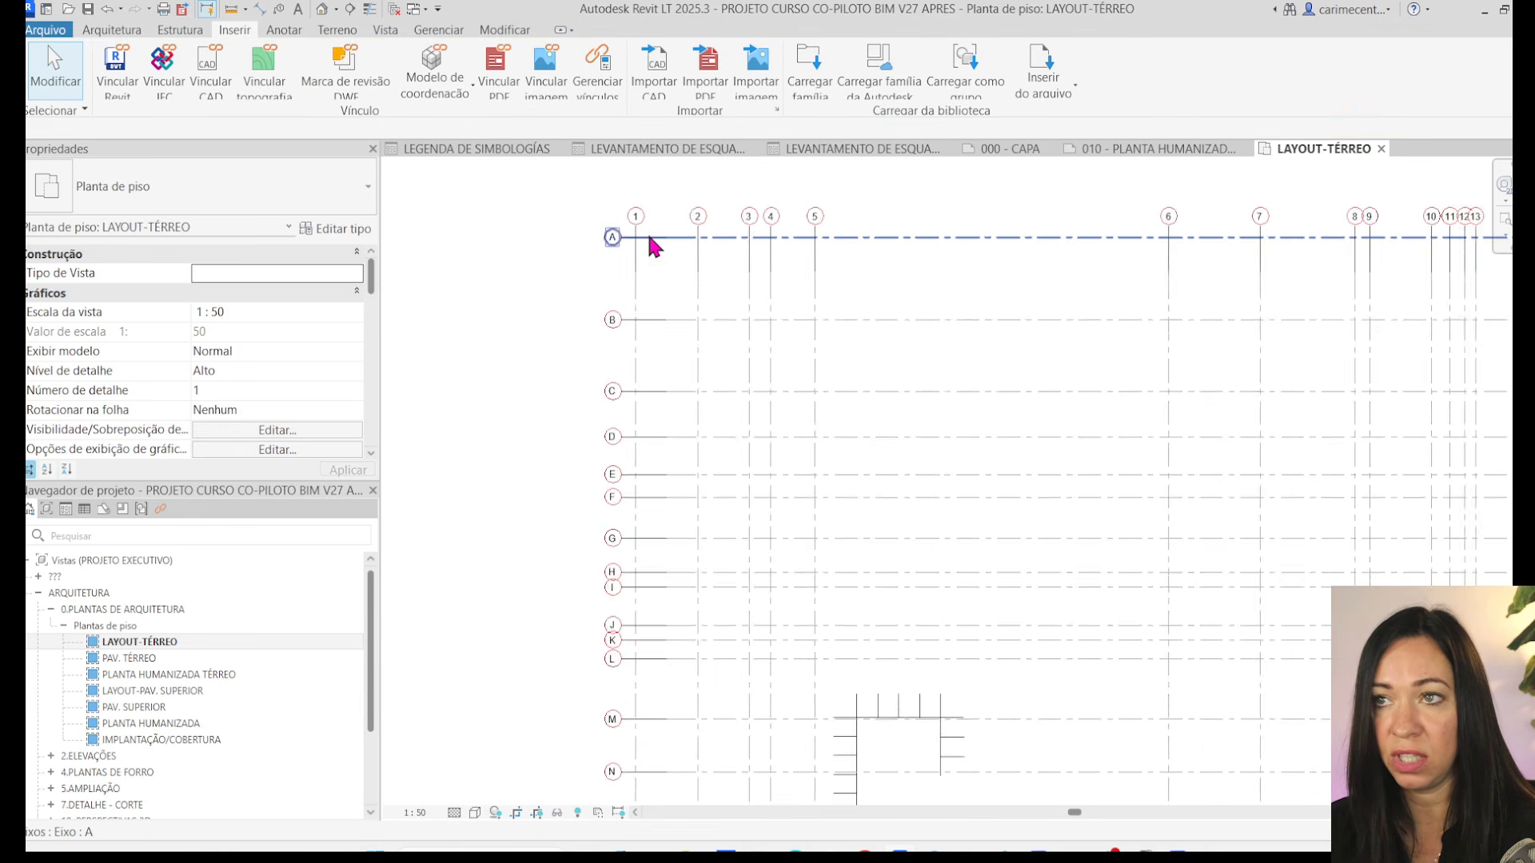
left_click_drag(990, 343, 651, 313)
left_click(591, 307)
scroll(592, 307, "down", 6)
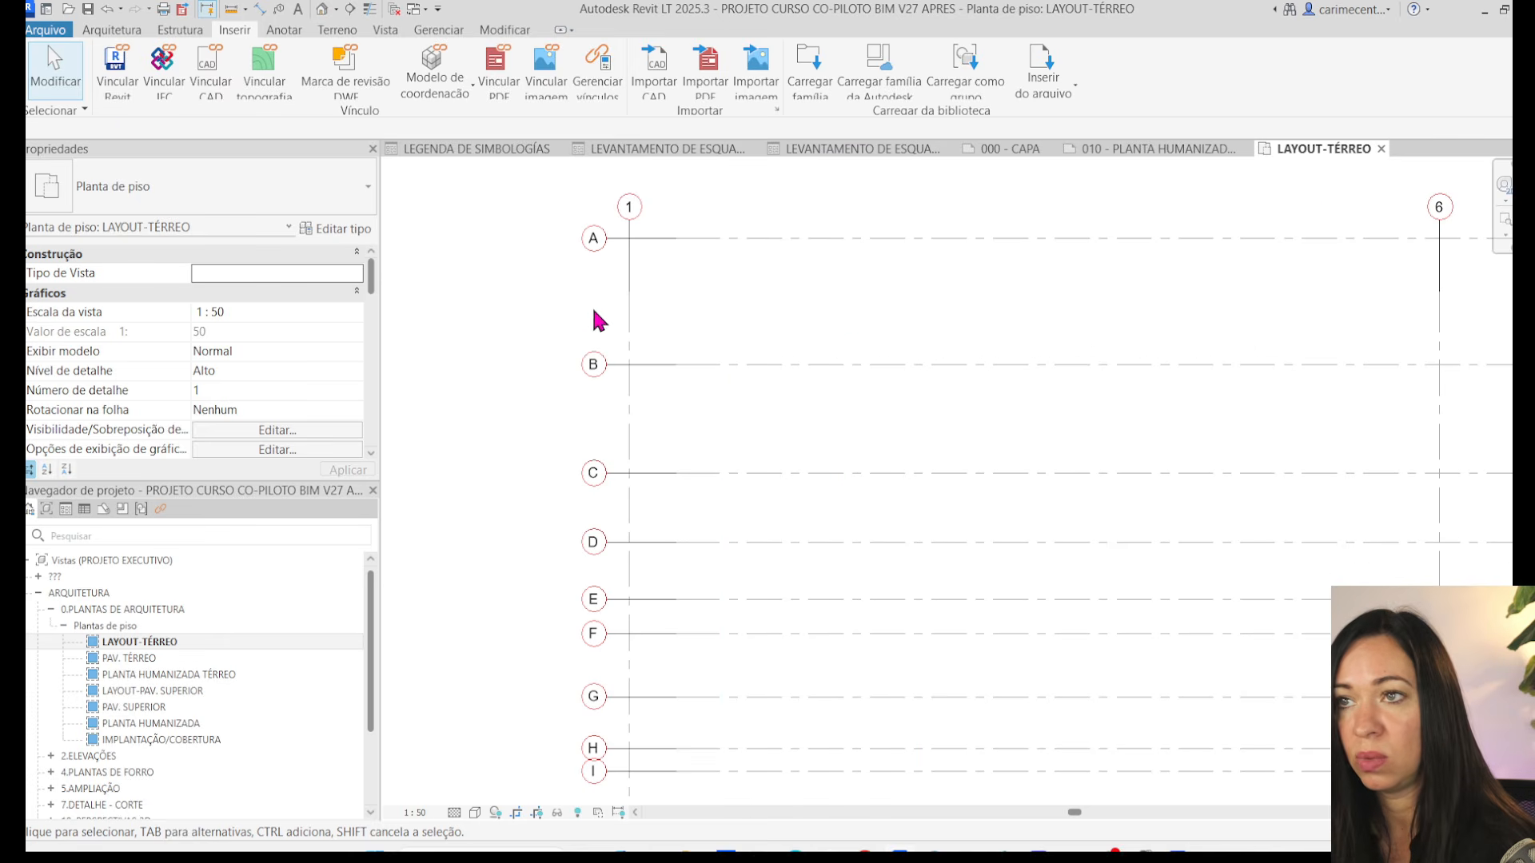
left_click_drag(1032, 304, 935, 299)
key("Delete")
- Delete all horizontal grid lines below grid A together with the leftover lines inside the plan
scroll(725, 588, "down", 2)
middle_click_drag(726, 589, 761, 473)
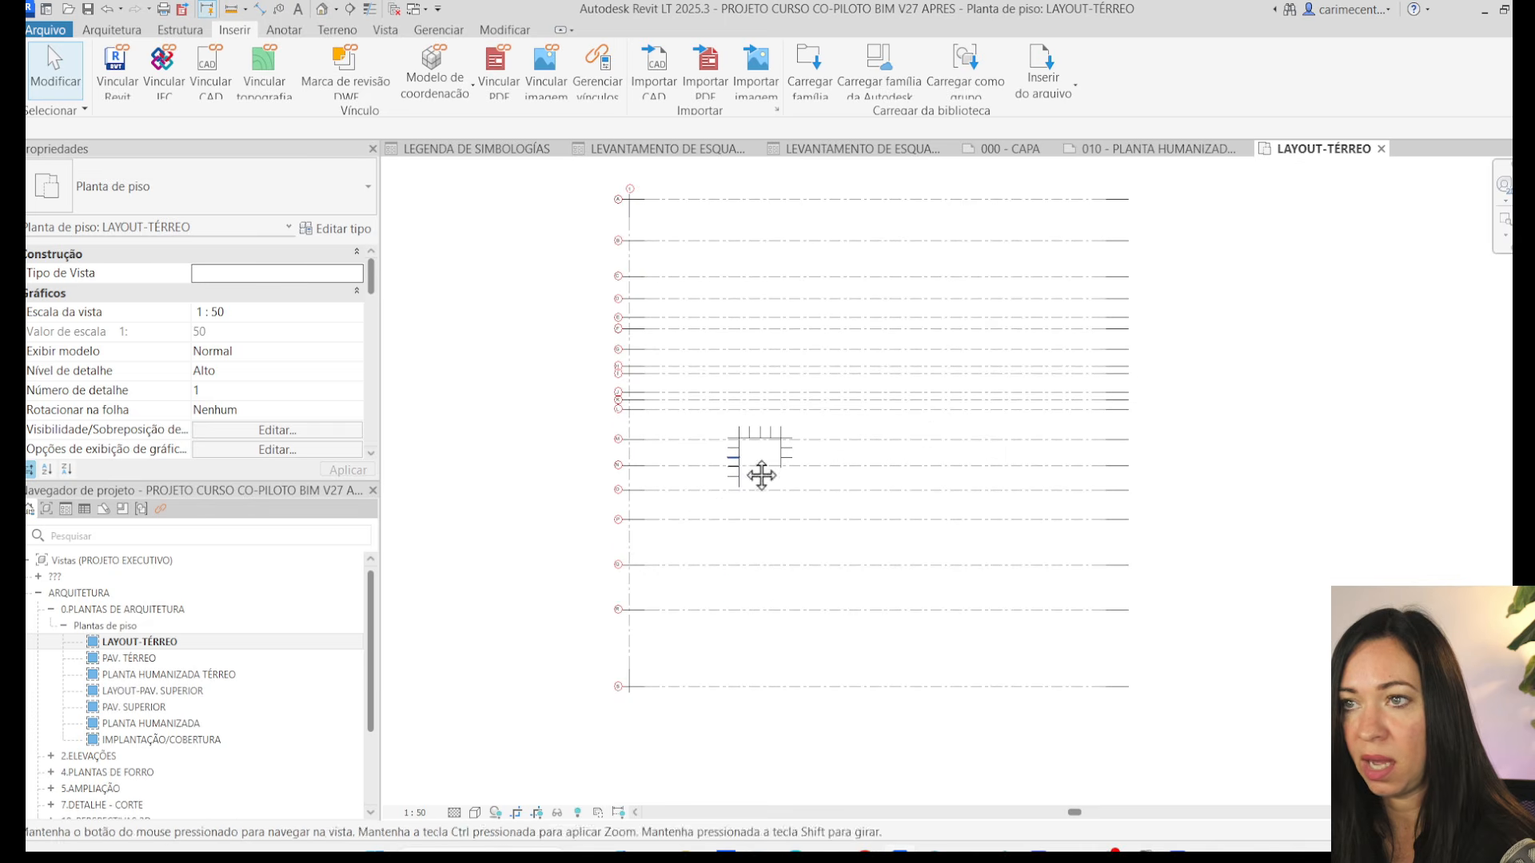
left_click_drag(696, 771, 657, 204)
key("Delete")
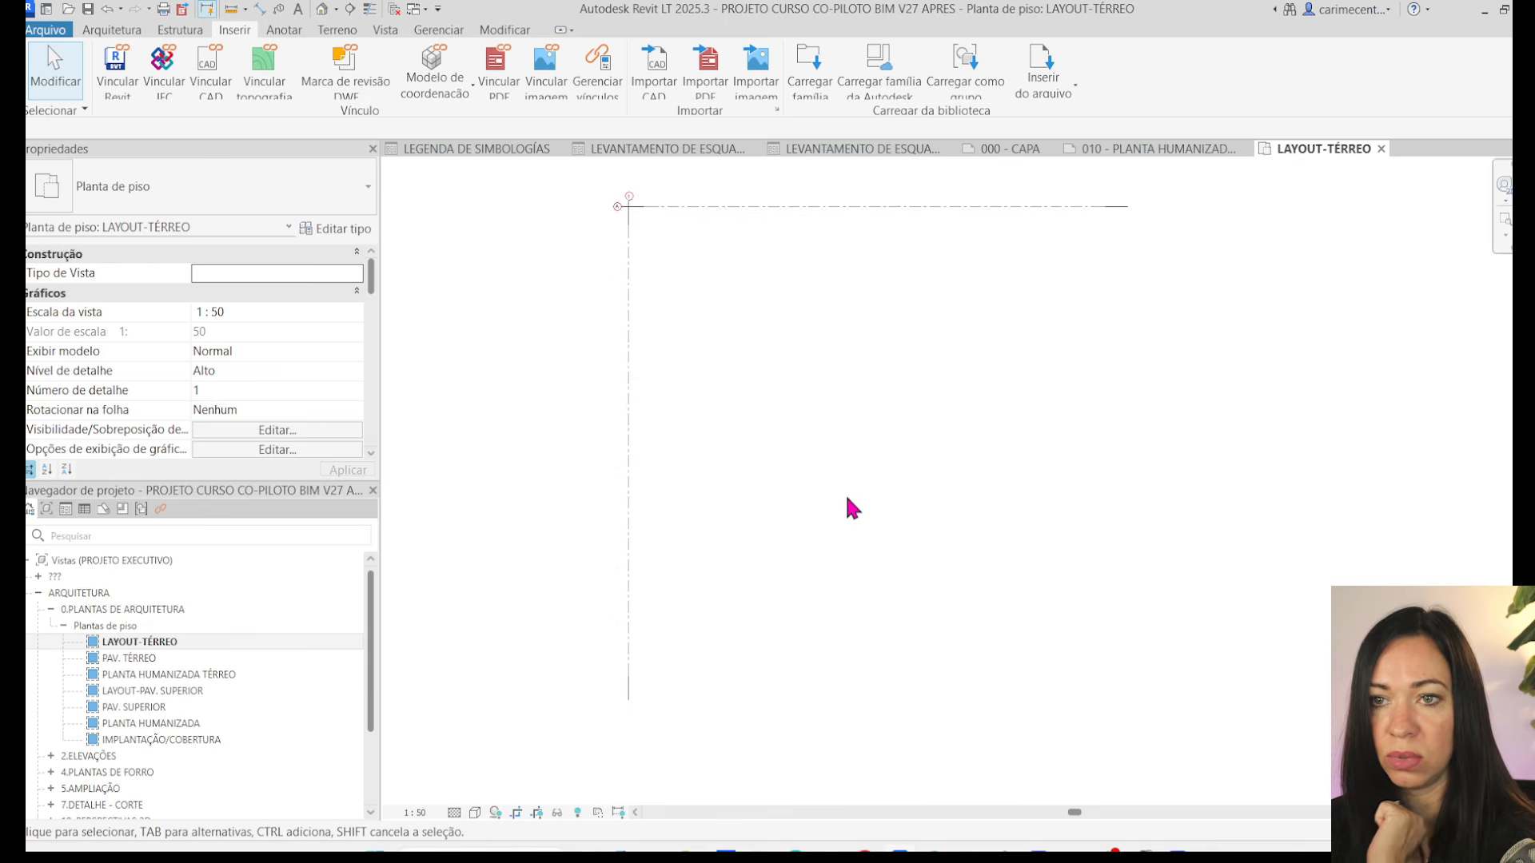
- Open the PAV. TÉRREO floor plan and reveal its hidden elements
left_click(130, 659)
left_click(130, 661)
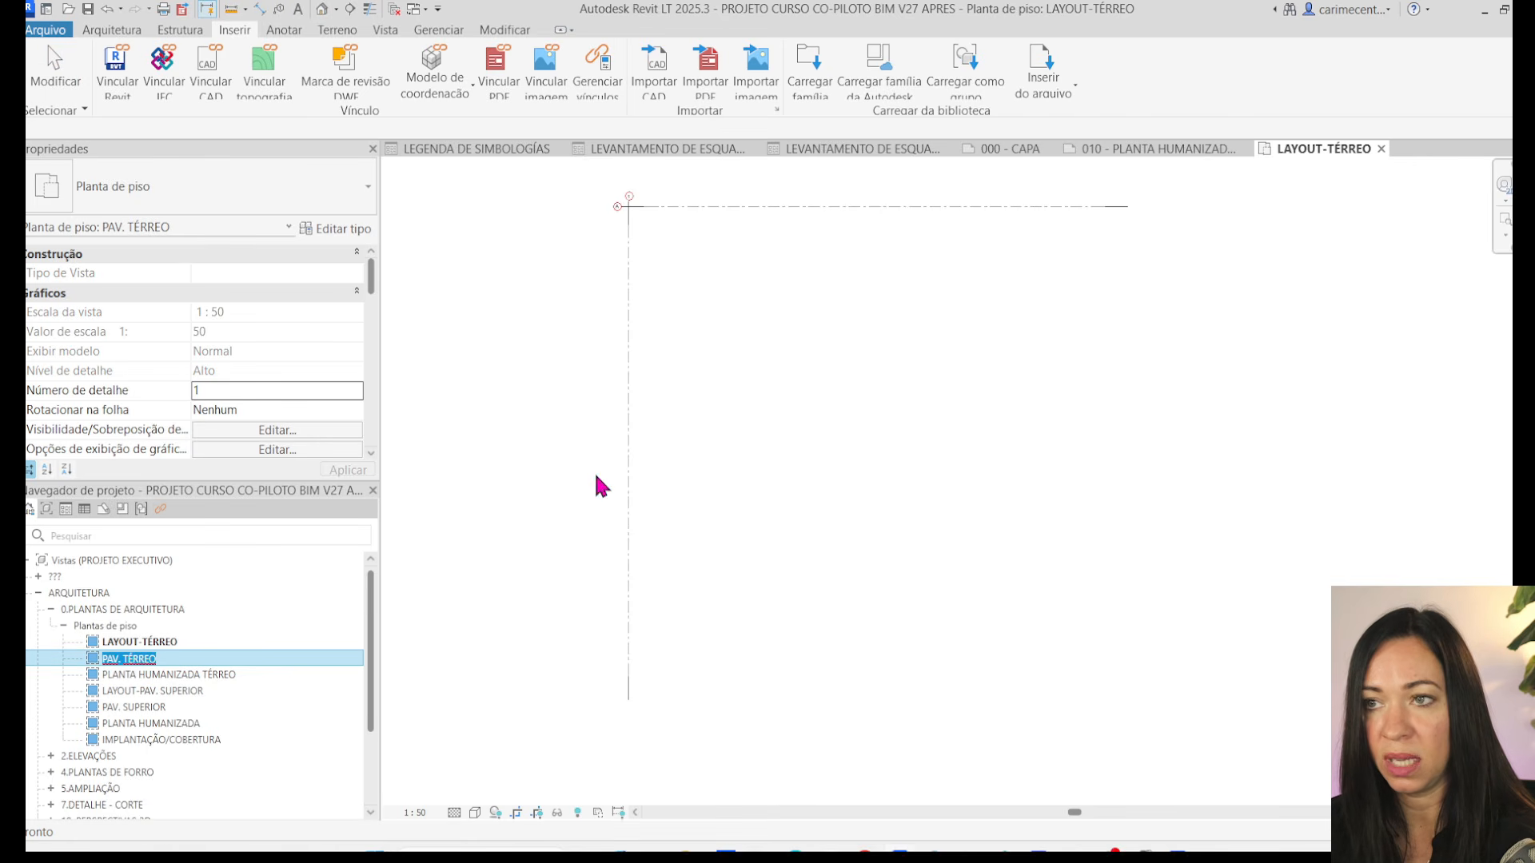
double_click(192, 660)
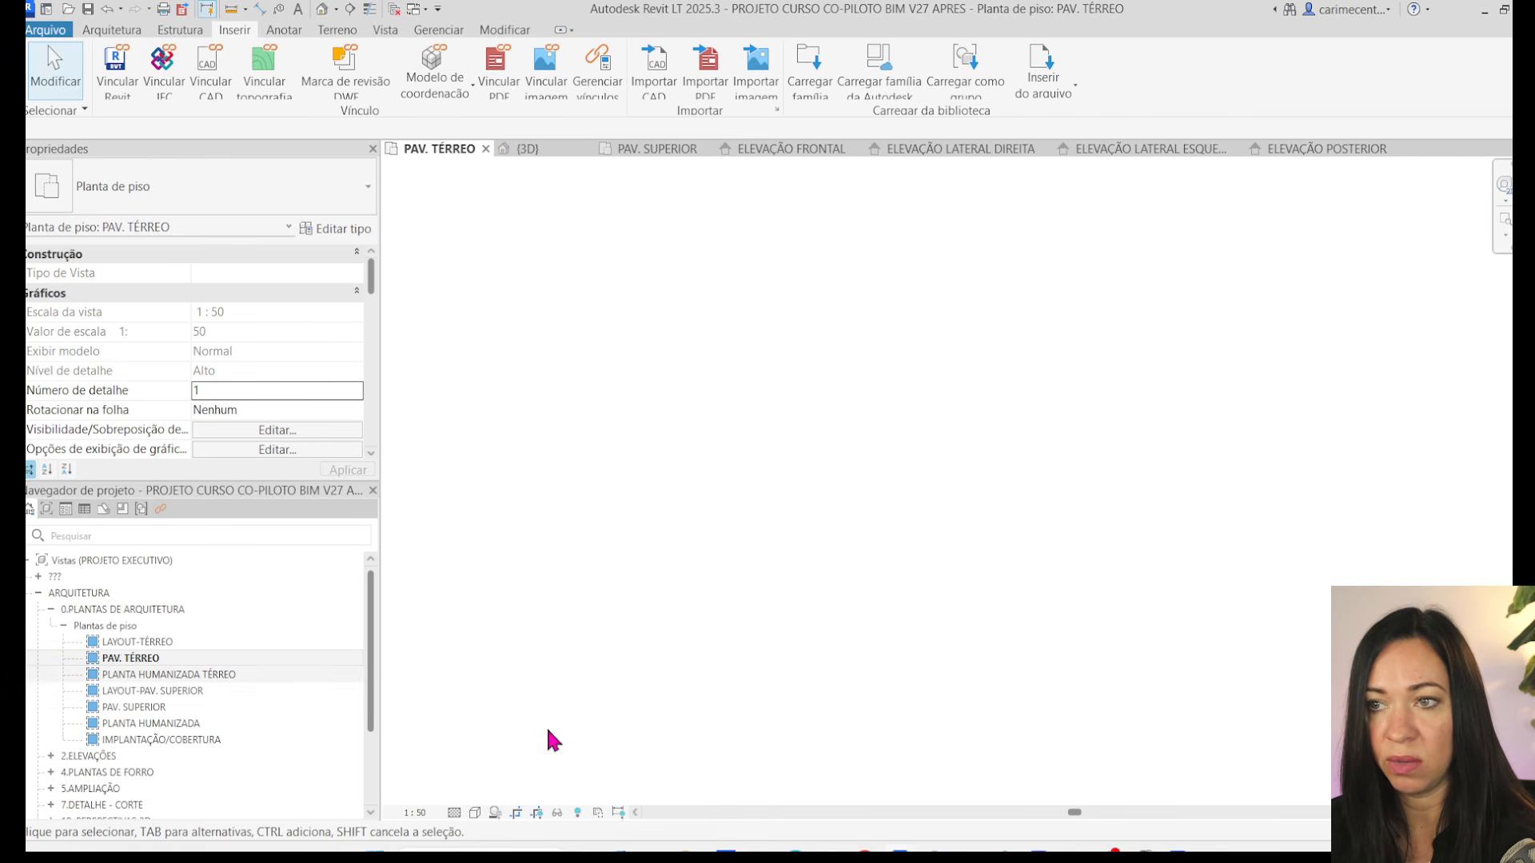
left_click(577, 814)
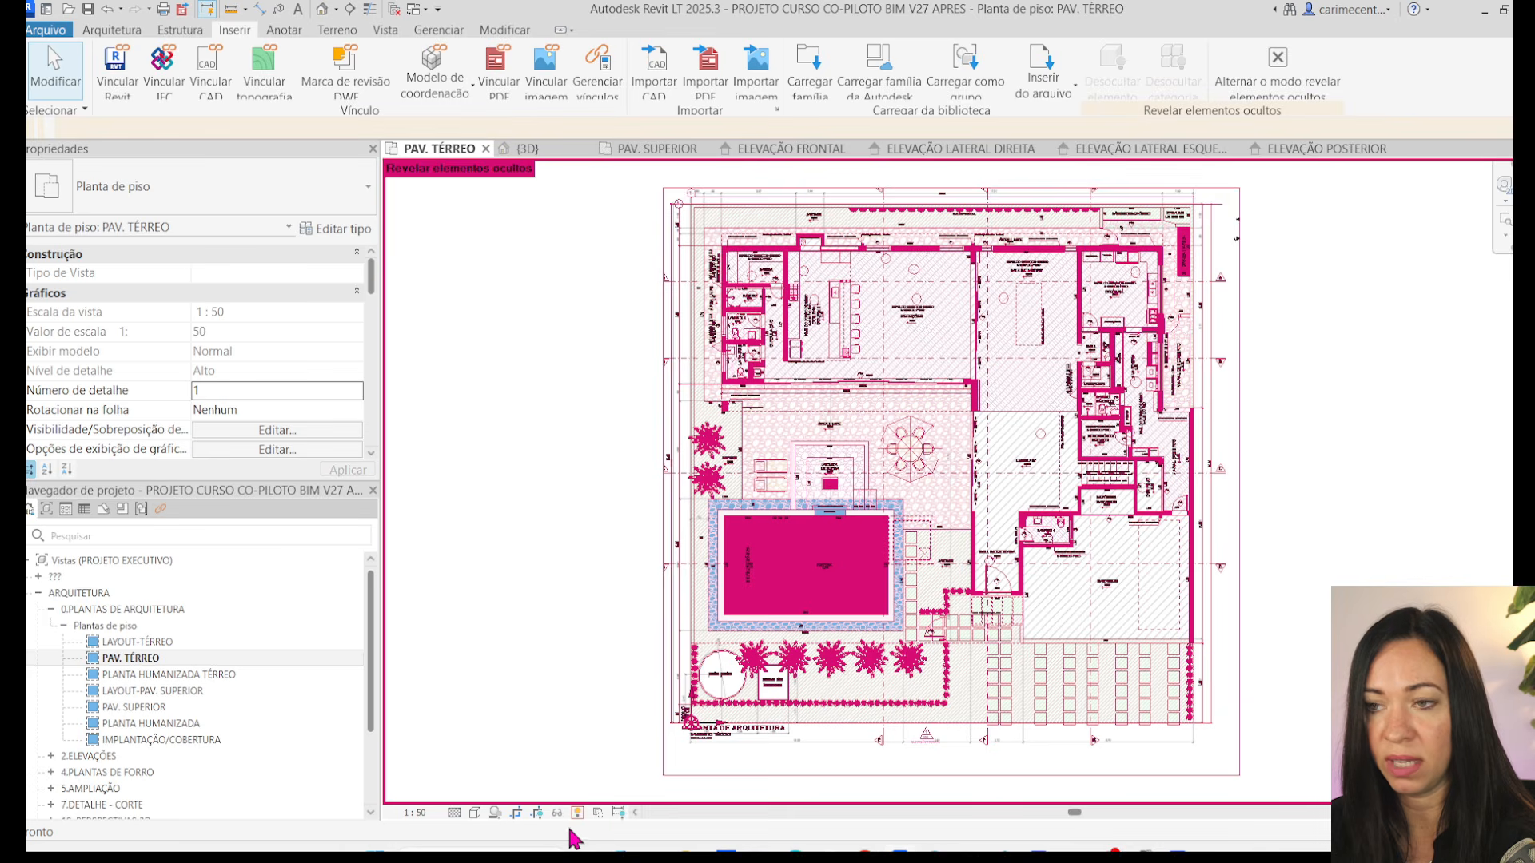
- Unpin the hidden TERREO.dwg import and delete it from the PAV. TÉRREO plan
left_click(933, 705)
key("Delete")
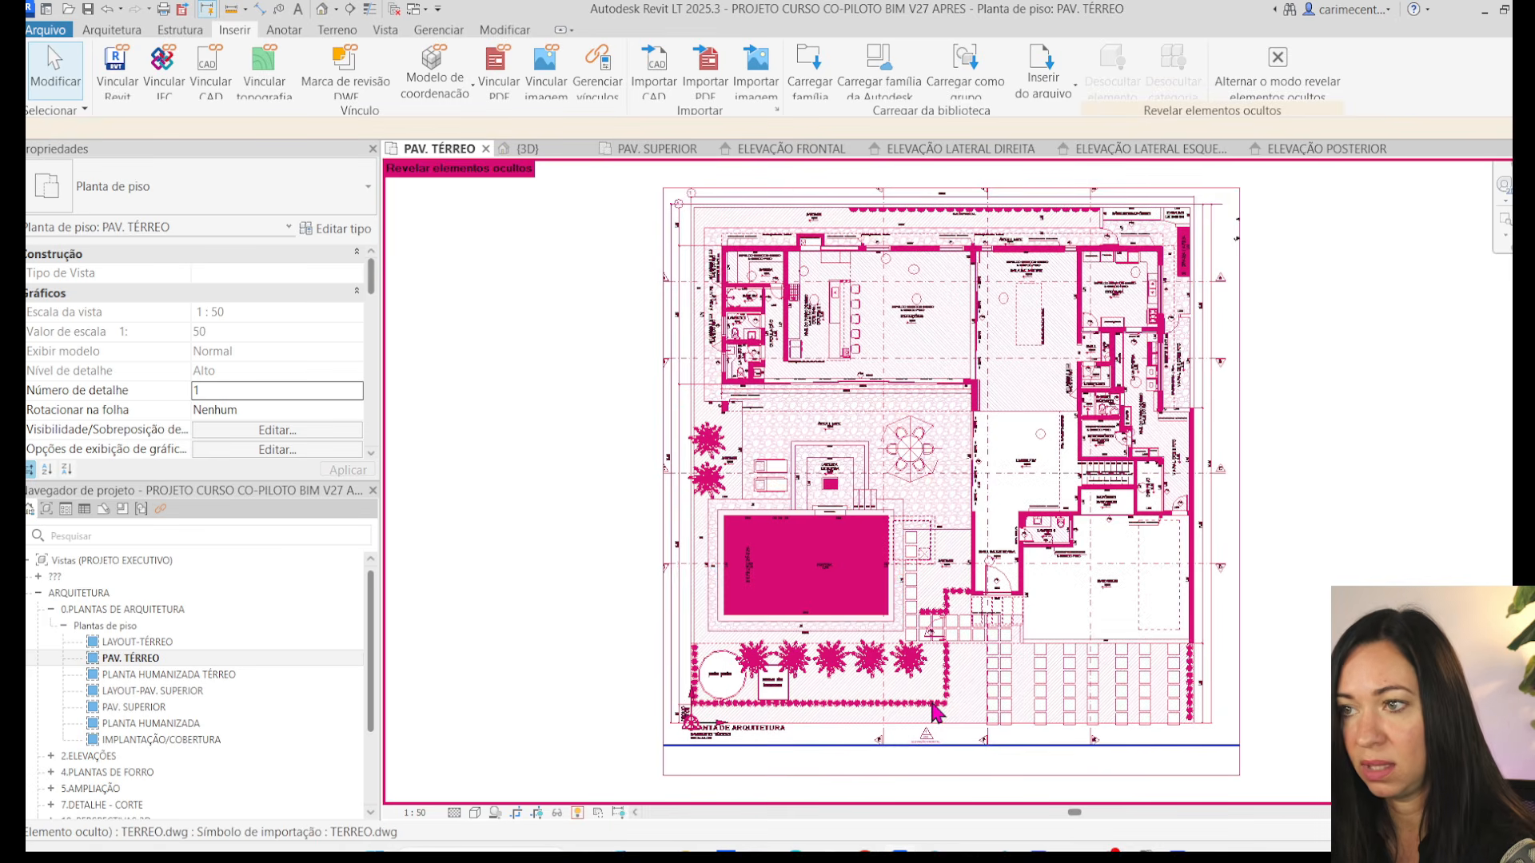
left_click(947, 702)
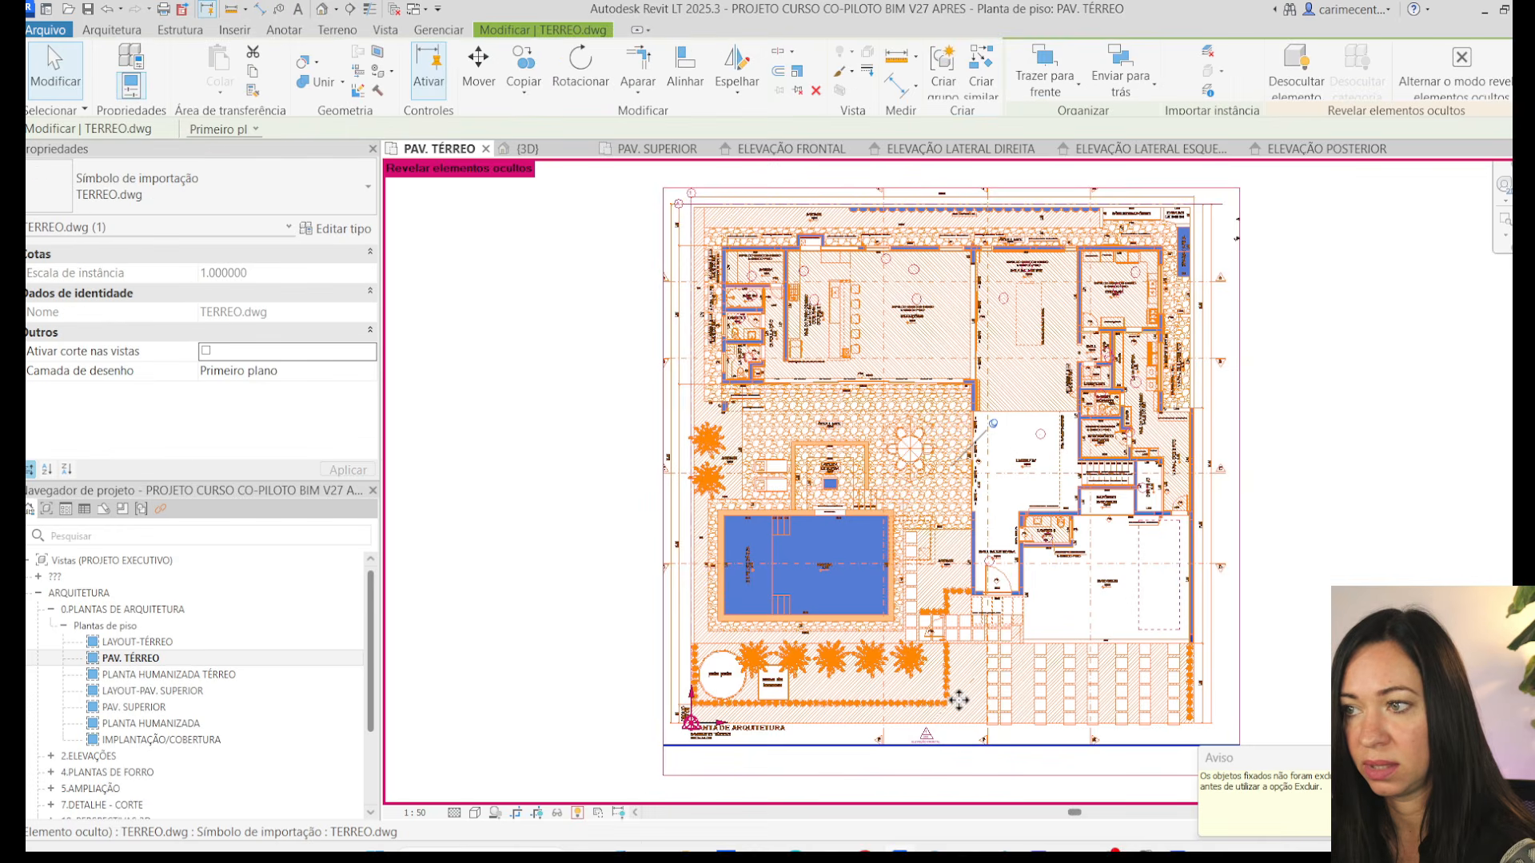
left_click(993, 426)
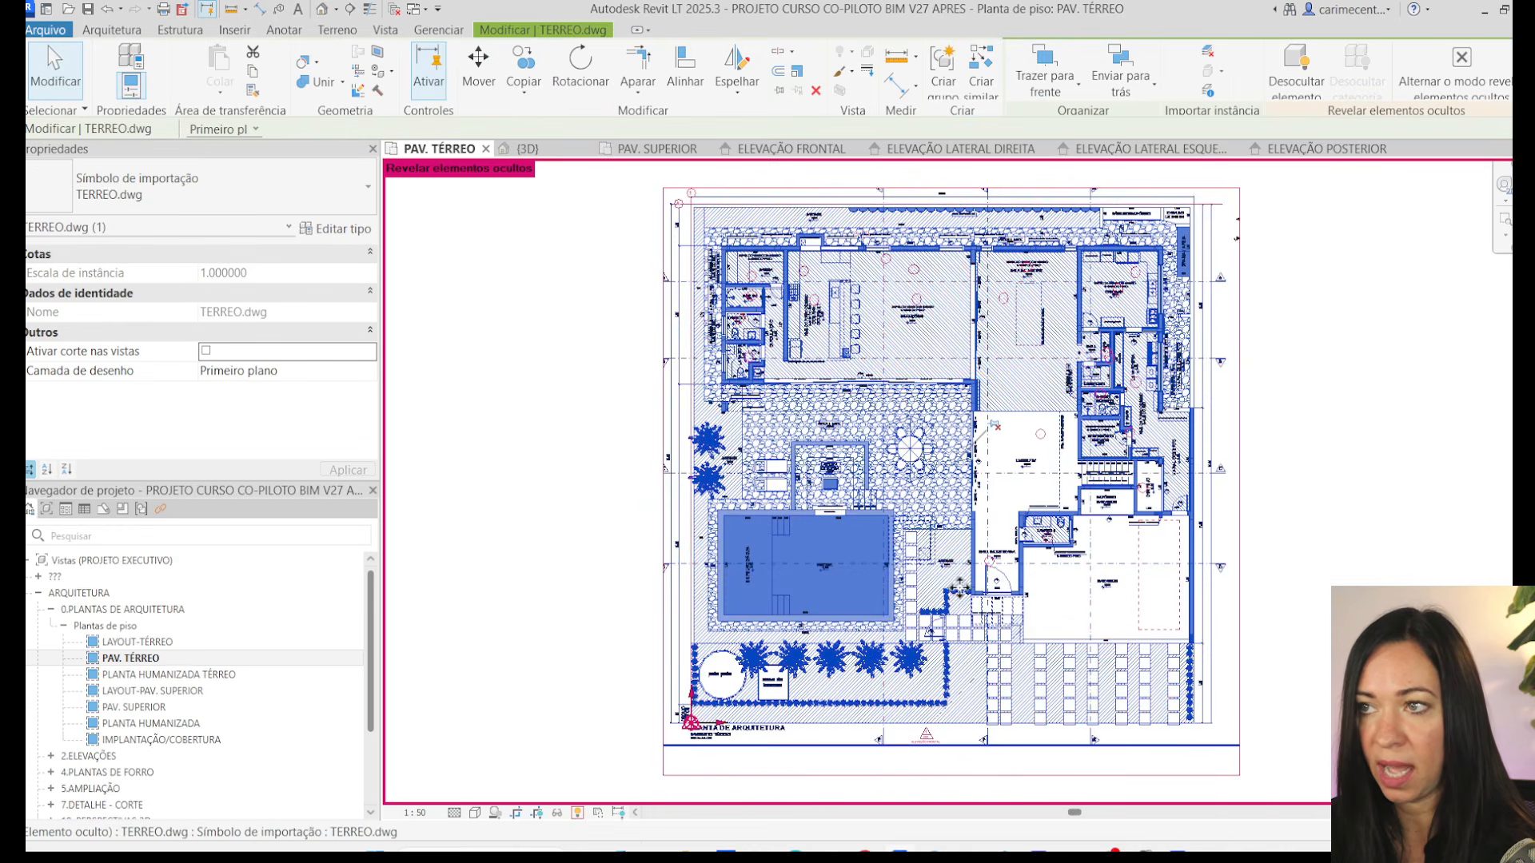
key("Delete")
- Delete the leftover interior elevation markers scattered inside the PAV. TÉRREO plan
left_click_drag(724, 244, 1106, 647)
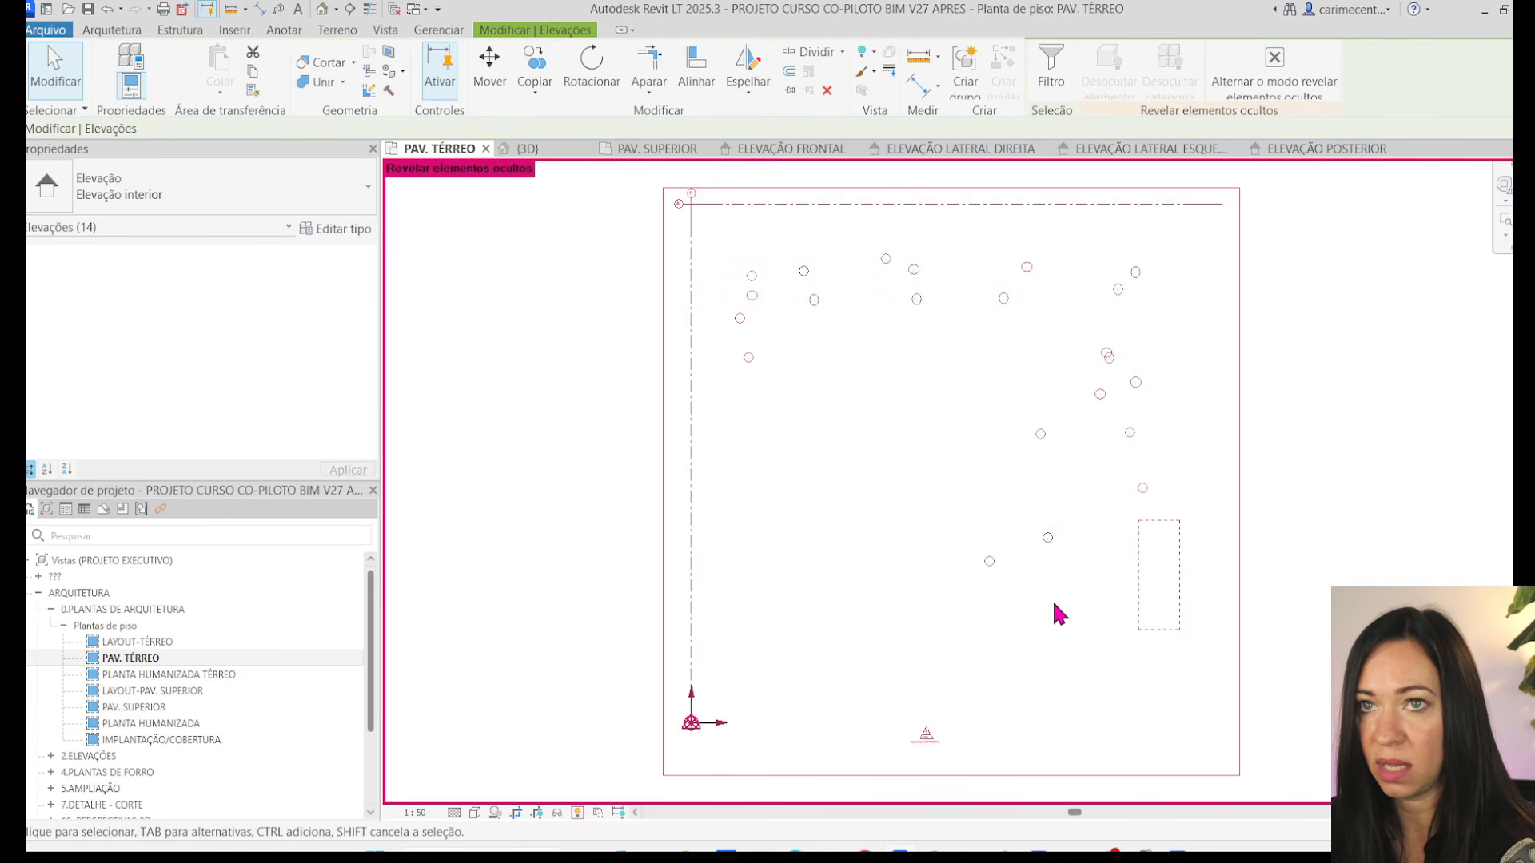
left_click(1046, 565)
left_click_drag(713, 219, 1201, 715)
key("Delete")
- Try to unhide the ELEVAÇÃO FRONTAL marker in the PAV. TÉRREO view
scroll(796, 486, "down", 2)
scroll(870, 622, "up", 4)
left_click(826, 644)
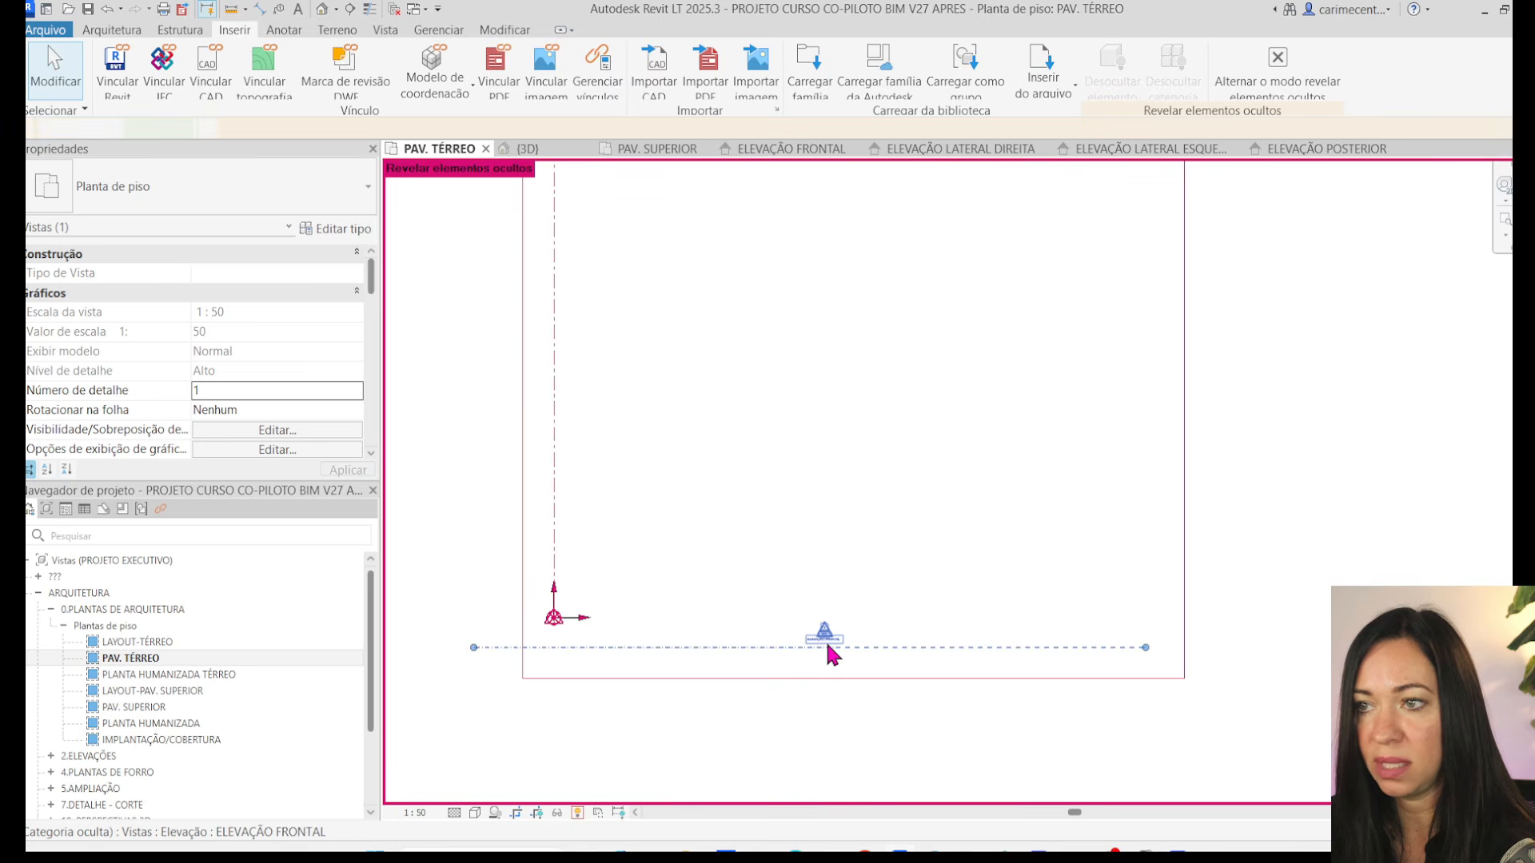
right_click(828, 648)
mouse_move(931, 258)
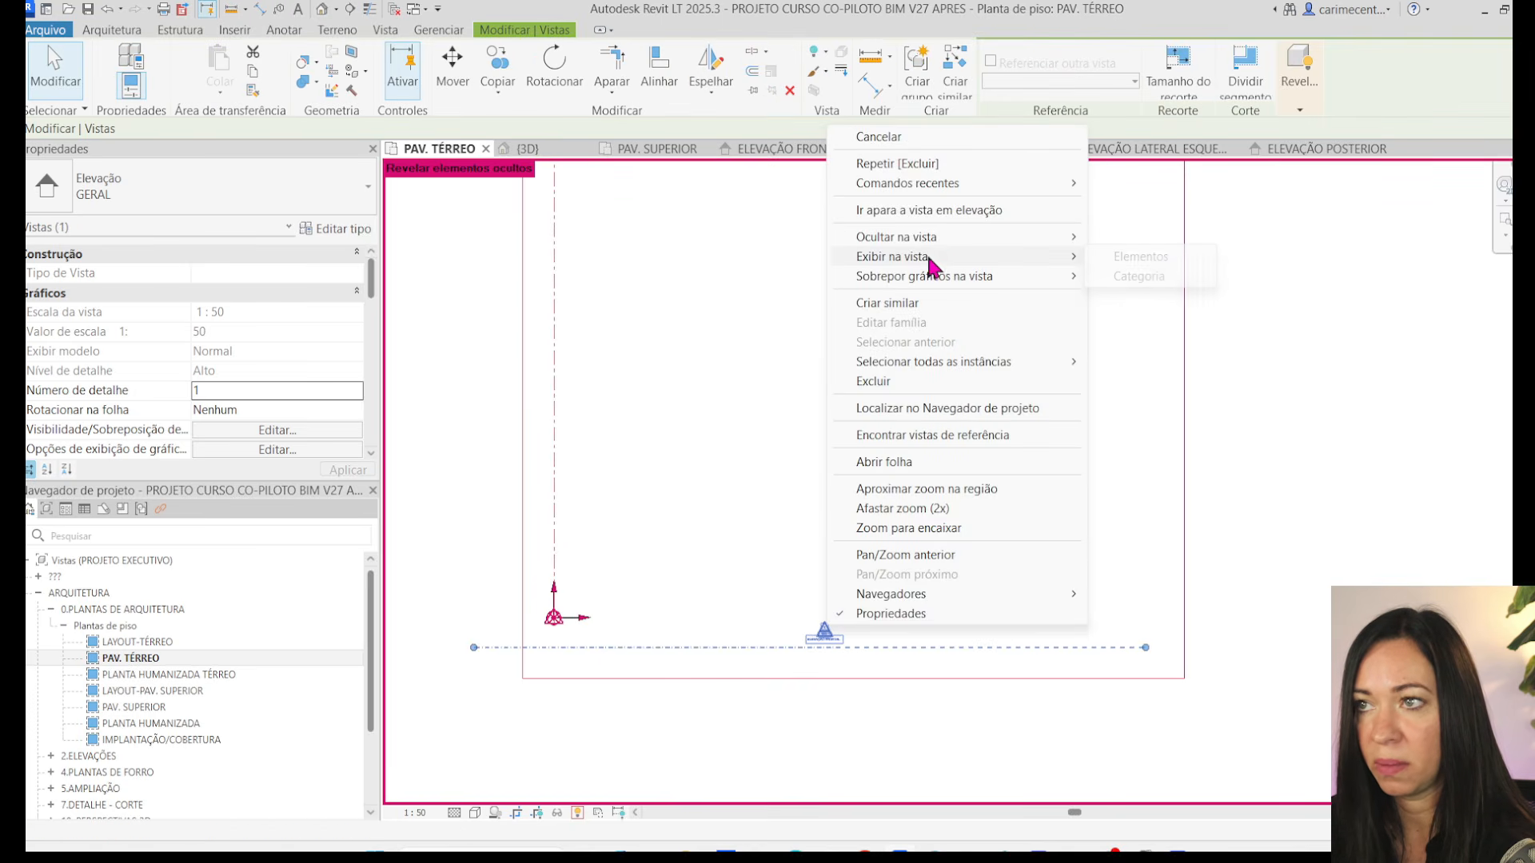
left_click(594, 485)
scroll(753, 653, "up", 5)
scroll(876, 668, "up", 1)
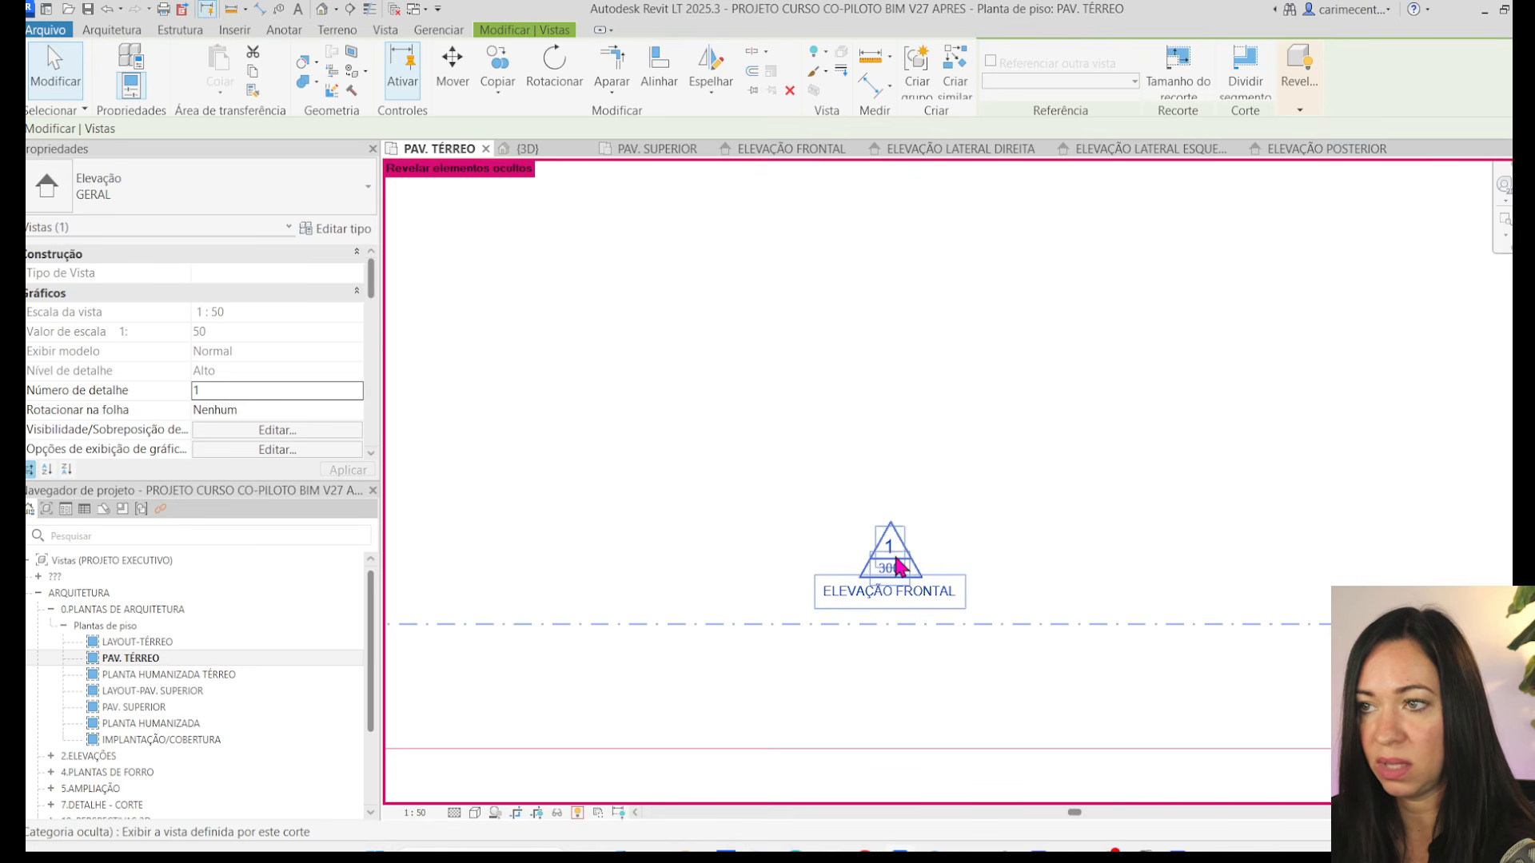
right_click(899, 566)
mouse_move(969, 196)
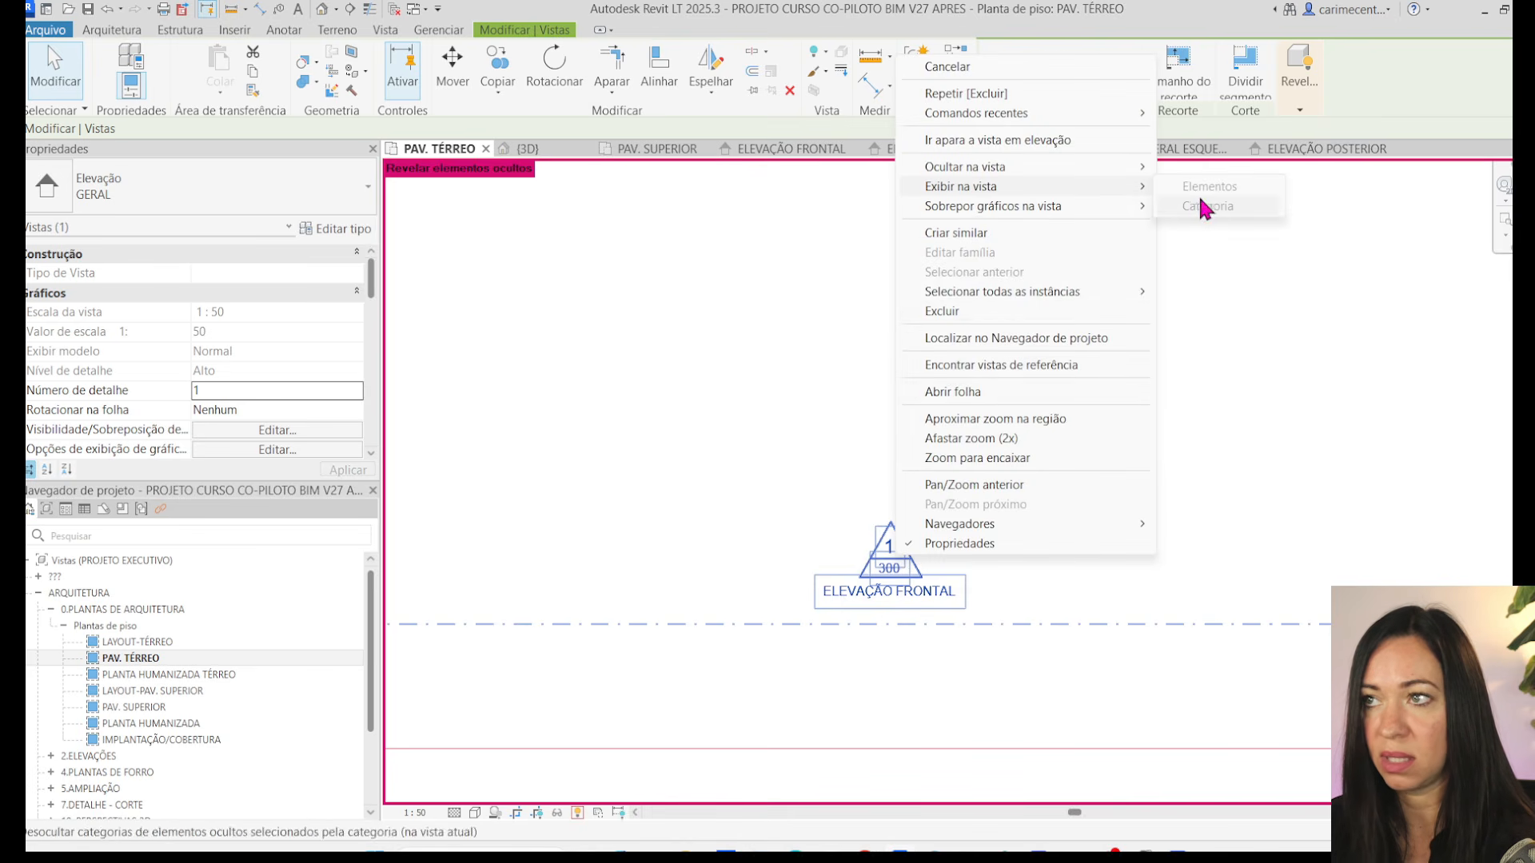
left_click(599, 308)
- Check the ELEVAÇÃO FRONTAL marker's properties, deselect it and leave the reveal hidden elements mode
scroll(212, 336, "down", 4)
scroll(232, 352, "down", 5)
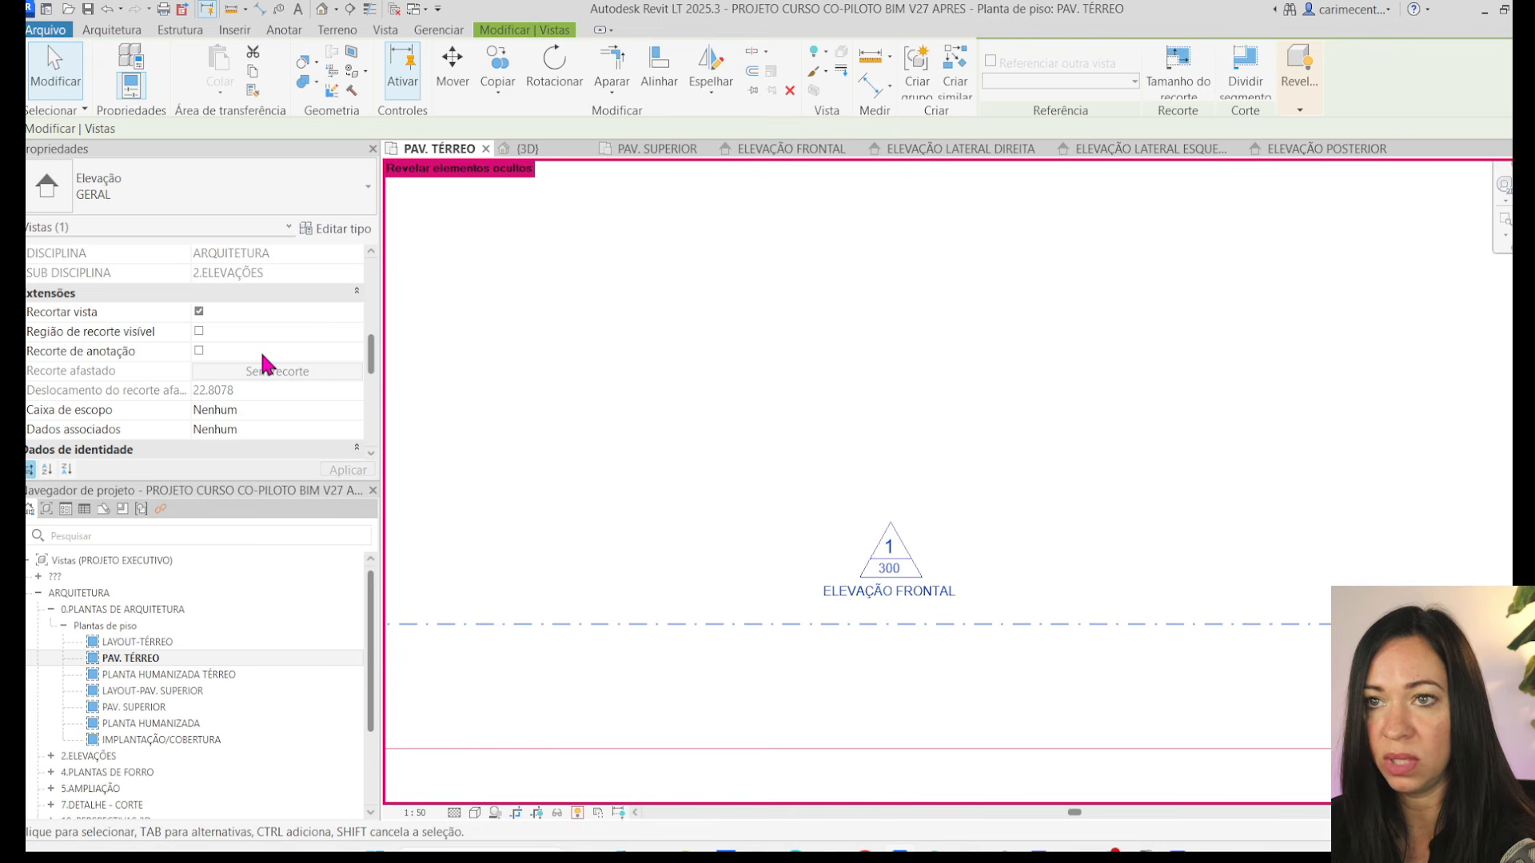
left_click(795, 544)
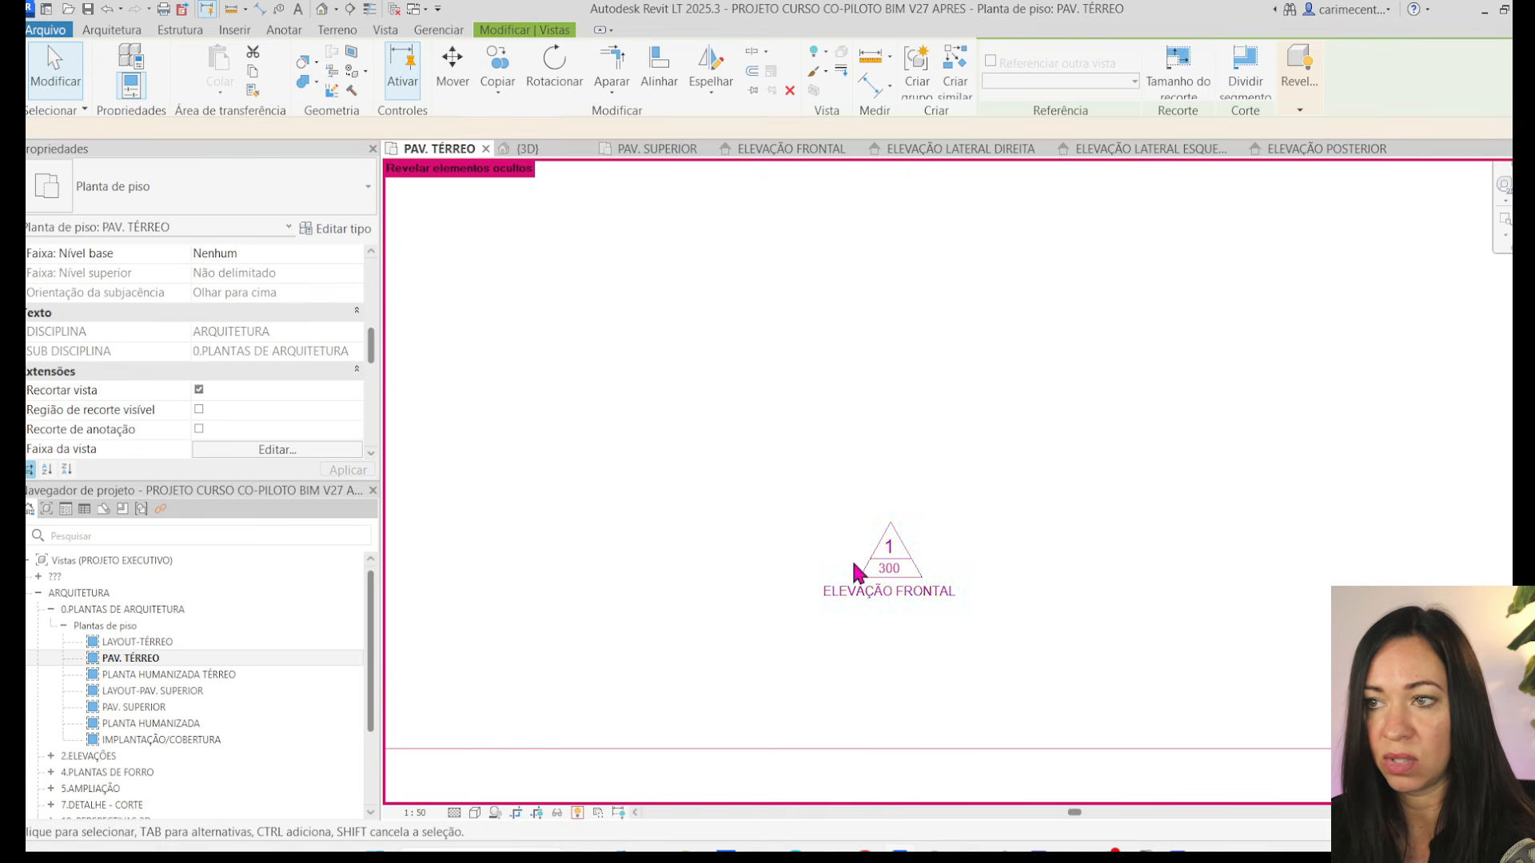
scroll(576, 627, "down", 3)
left_click(577, 813)
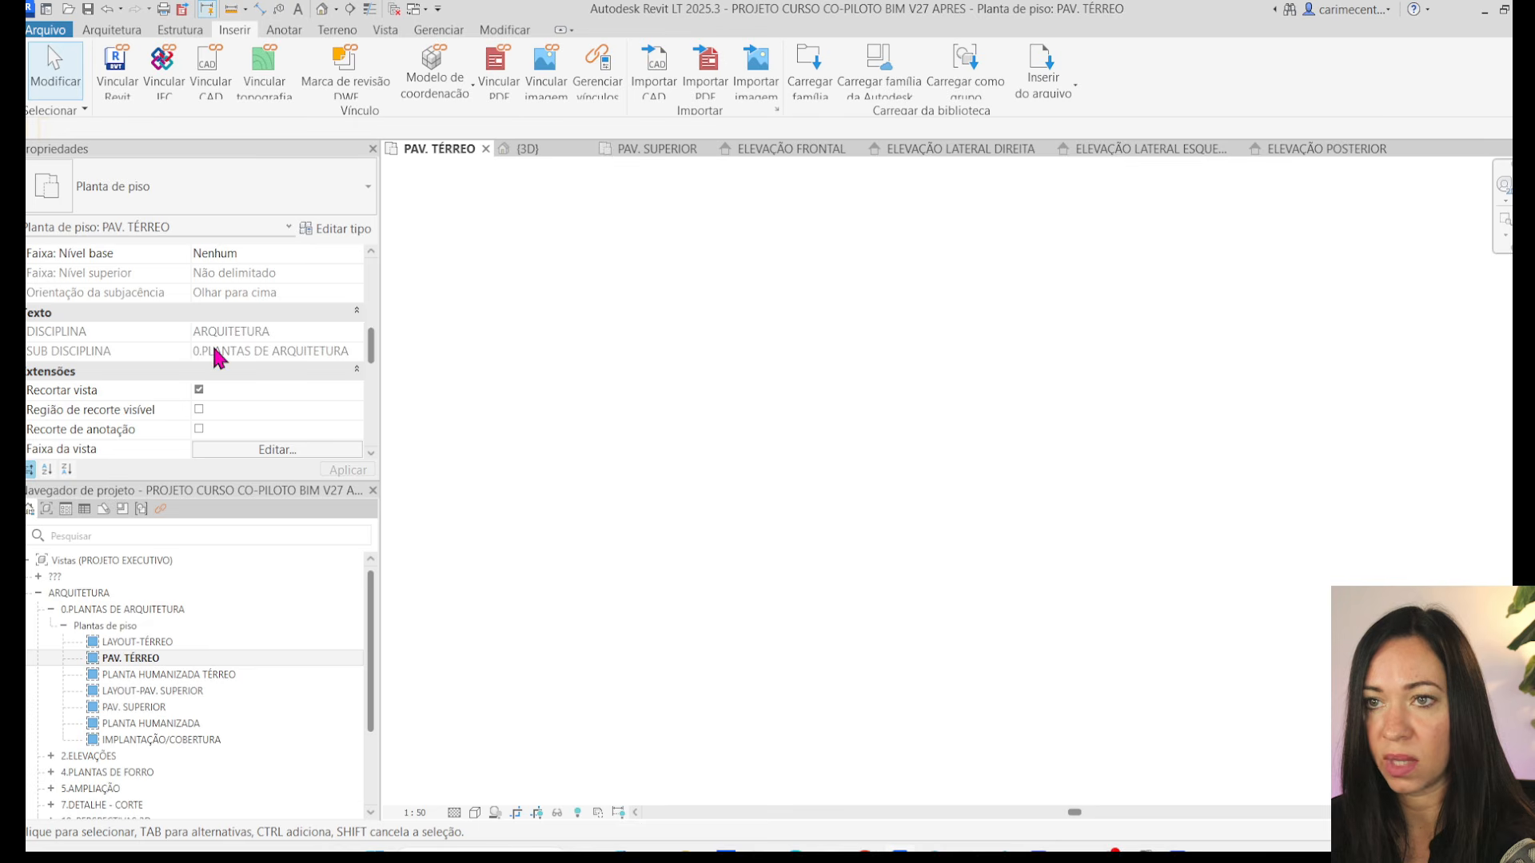
- Turn on the Elevações annotation category in the PE_PLANTA BAIXA ARQUITETURA view template and apply it to PAV. TÉRREO
scroll(219, 357, "down", 4)
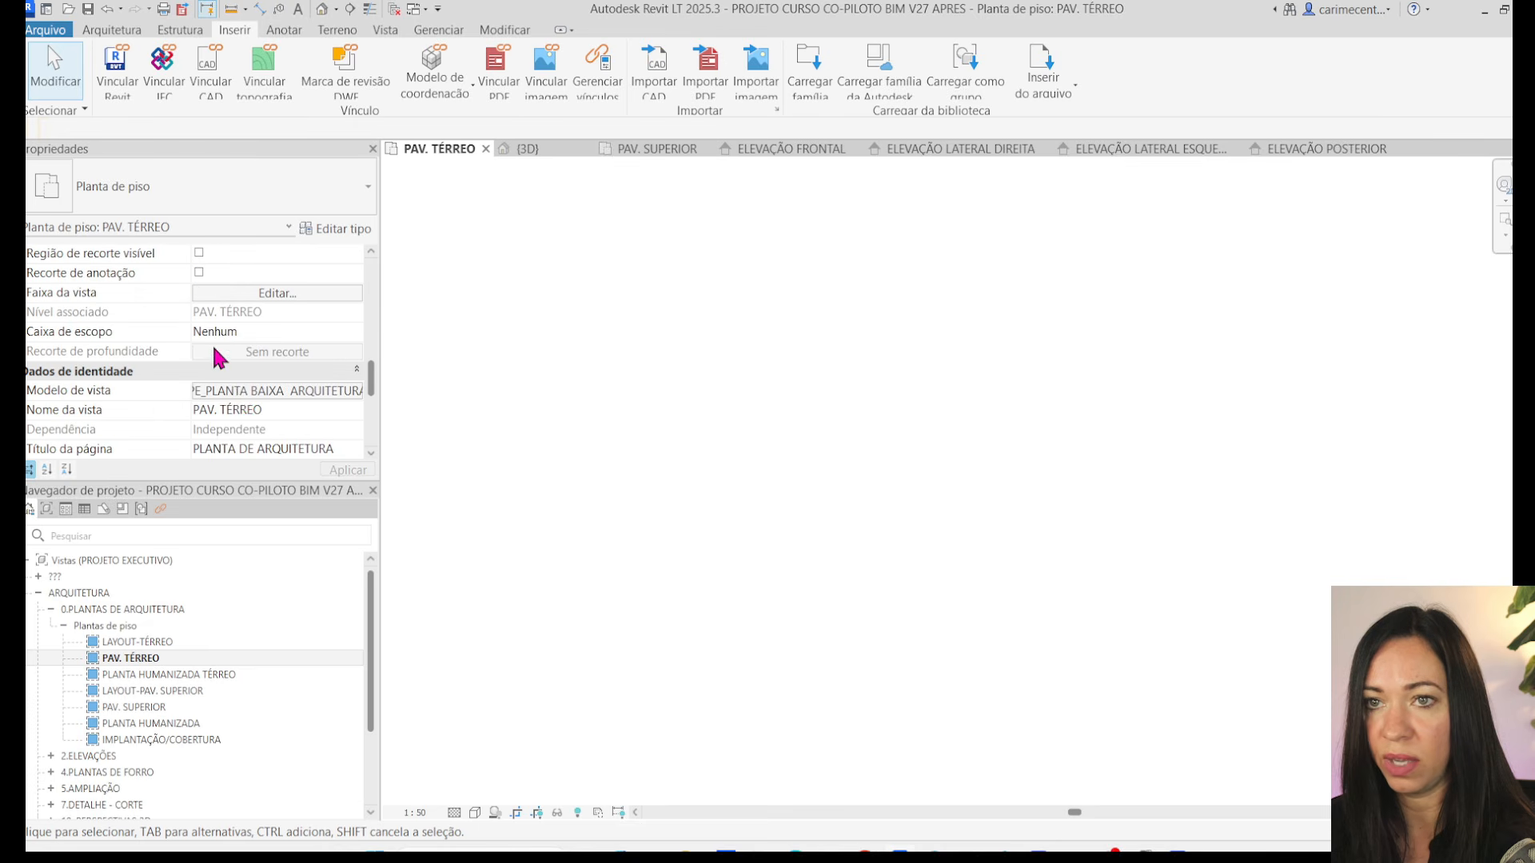
left_click(258, 392)
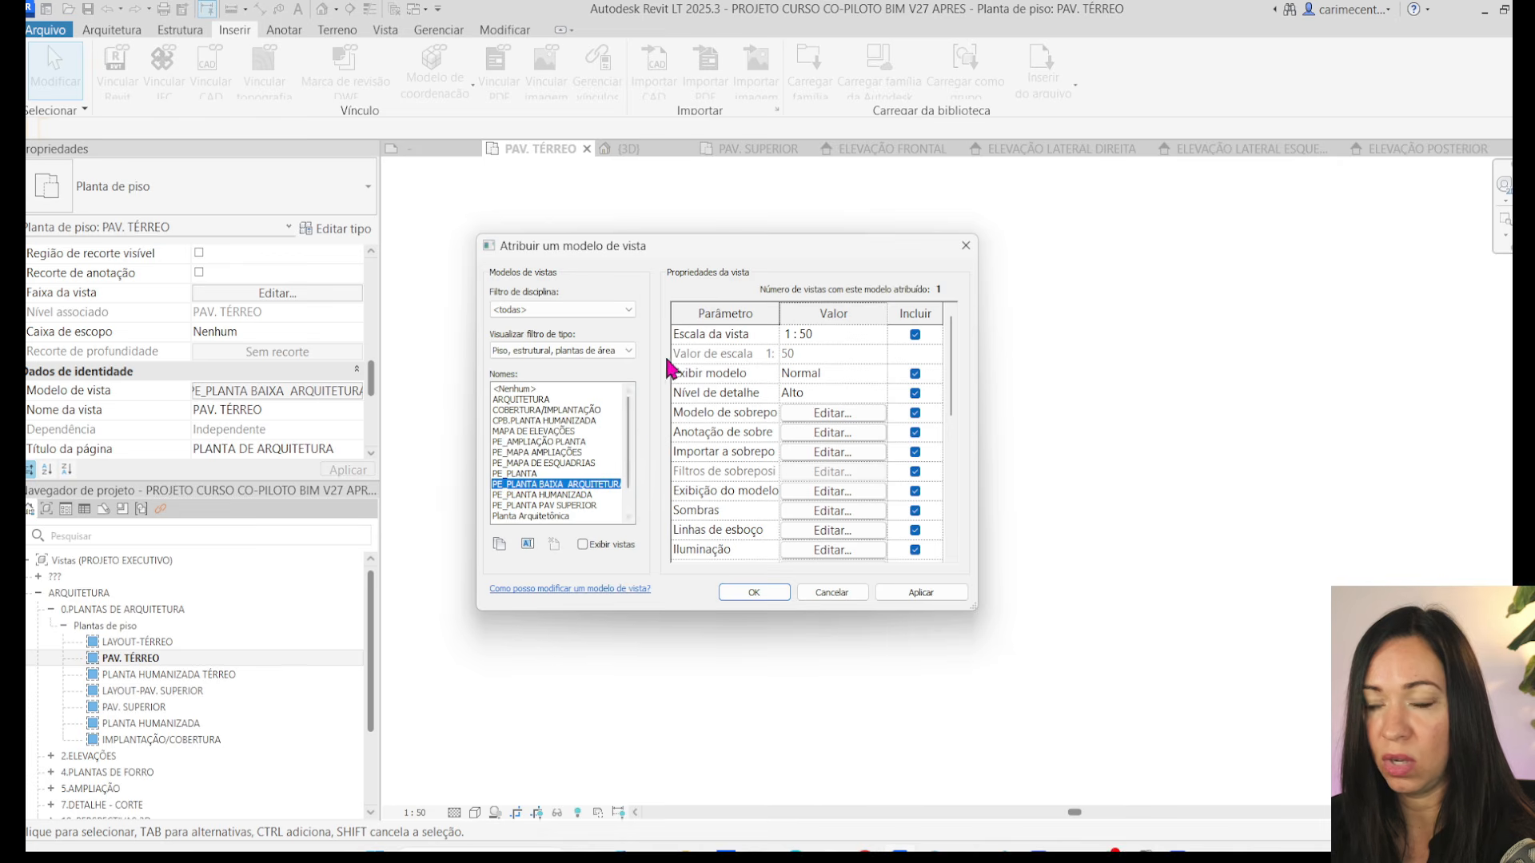
left_click(830, 412)
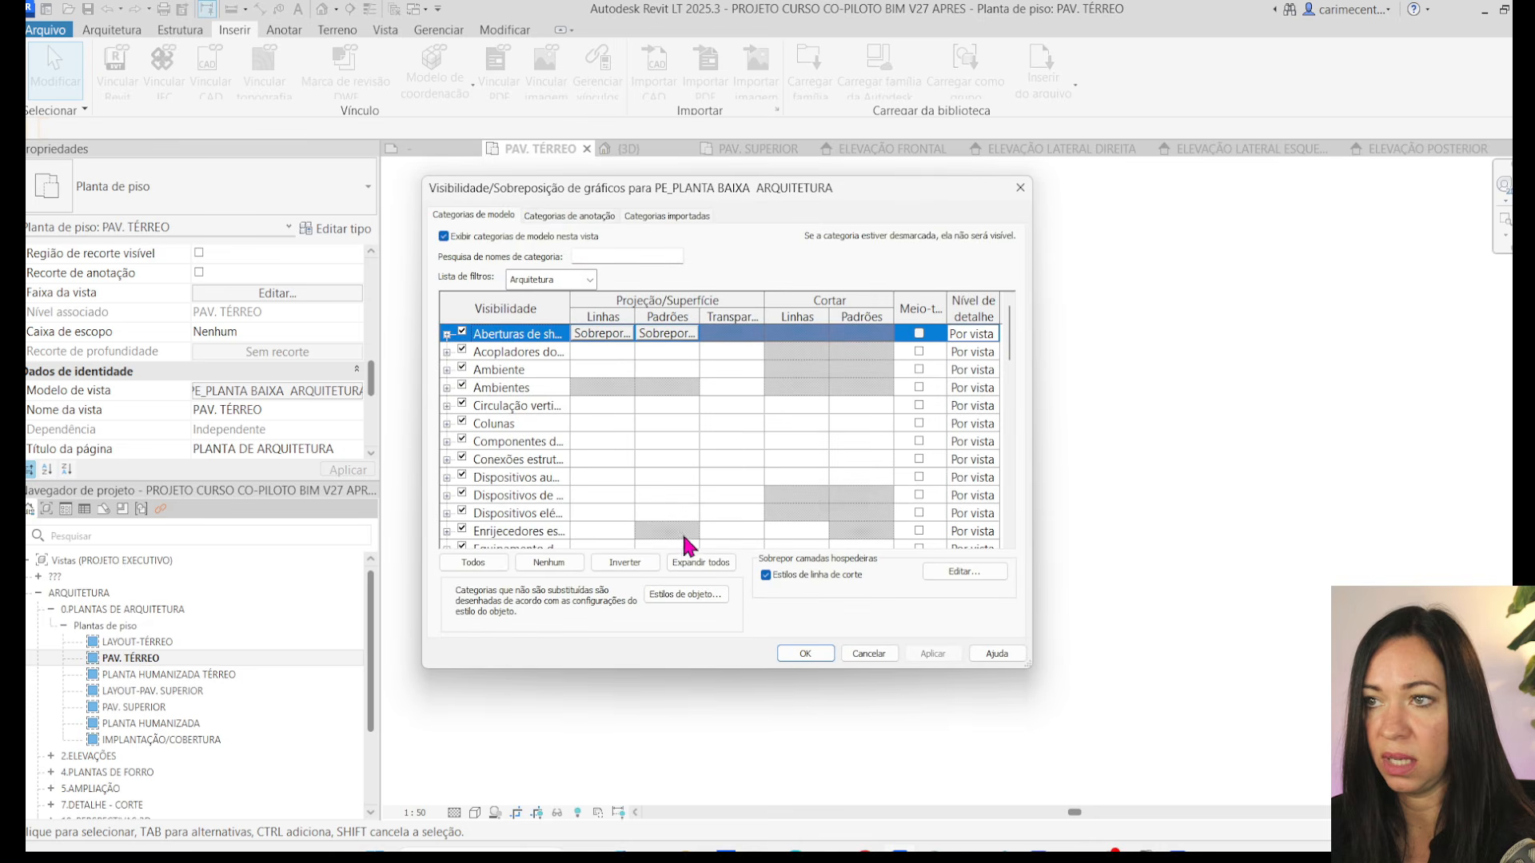
left_click(550, 217)
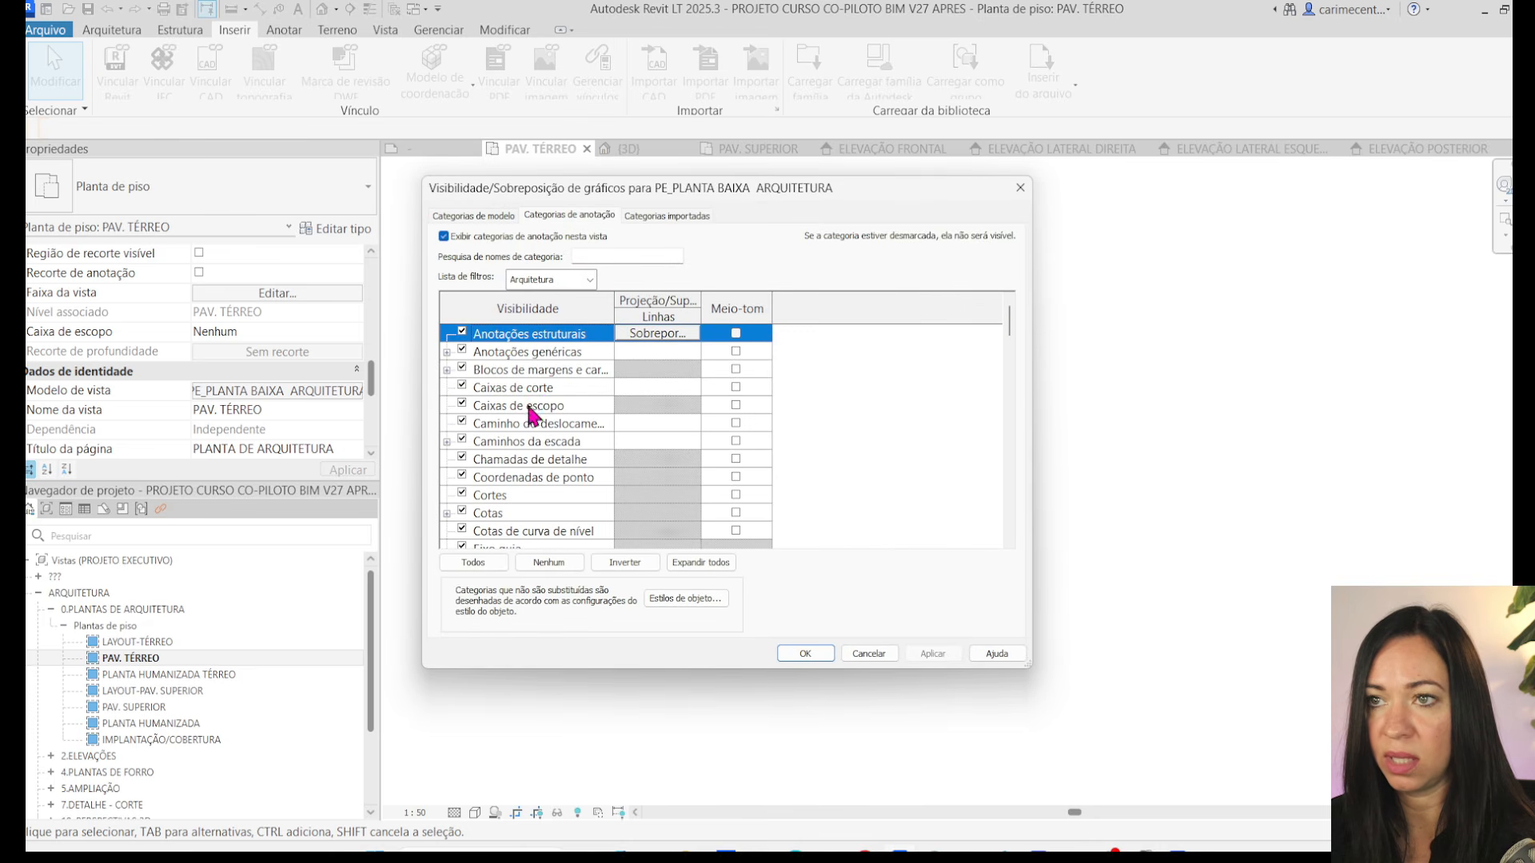
left_click(529, 411)
key("e")
scroll(526, 443, "down", 3)
left_click(462, 495)
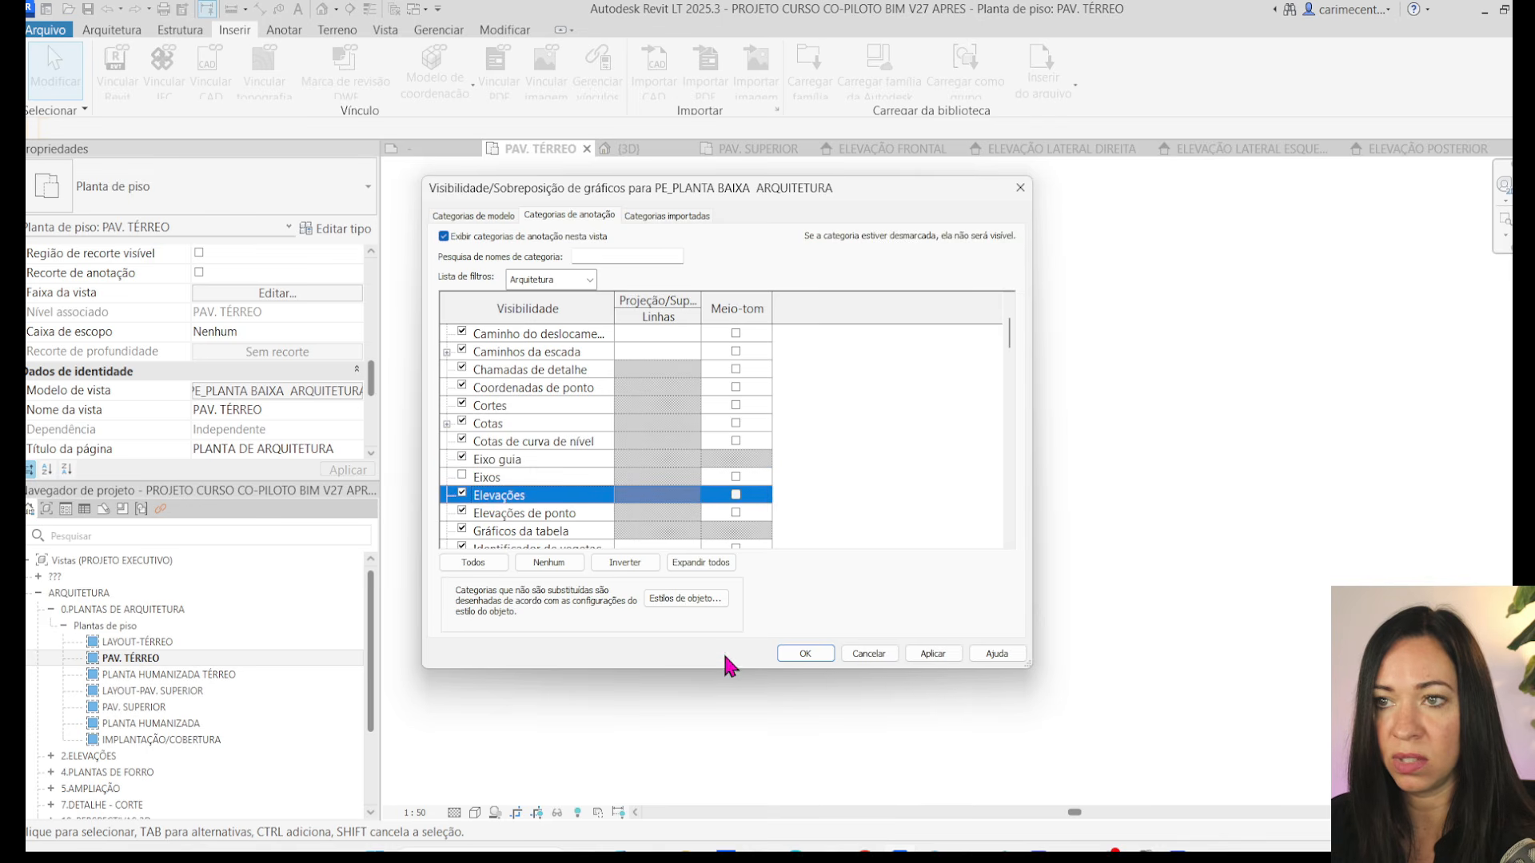
left_click(790, 658)
left_click(753, 593)
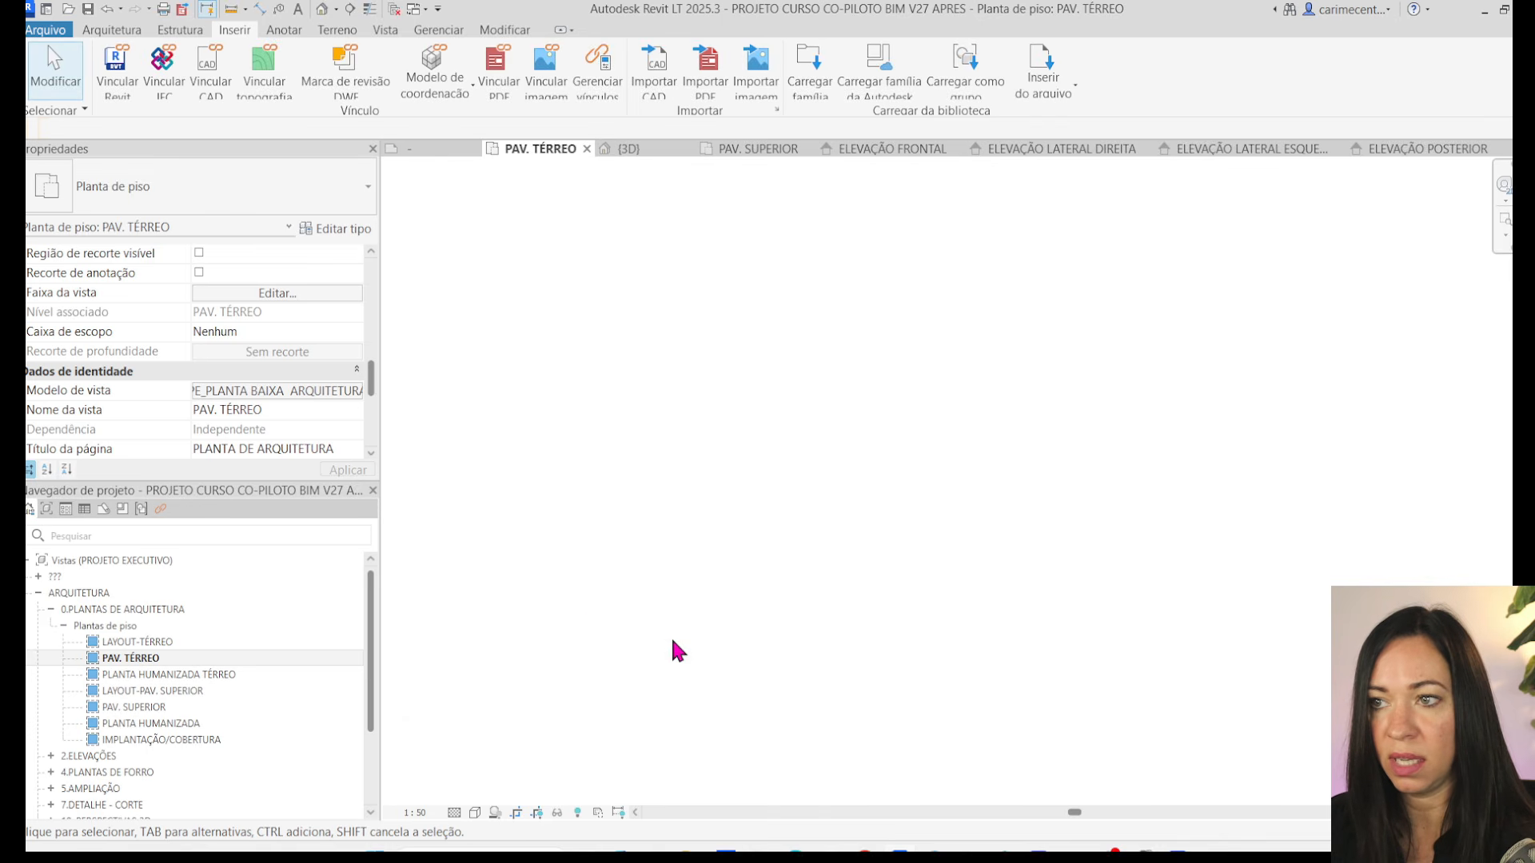
- Check the ELEVAÇÃO FRONTAL marker and the annotation category visibility of the PAV. TÉRREO view
scroll(765, 538, "up", 8)
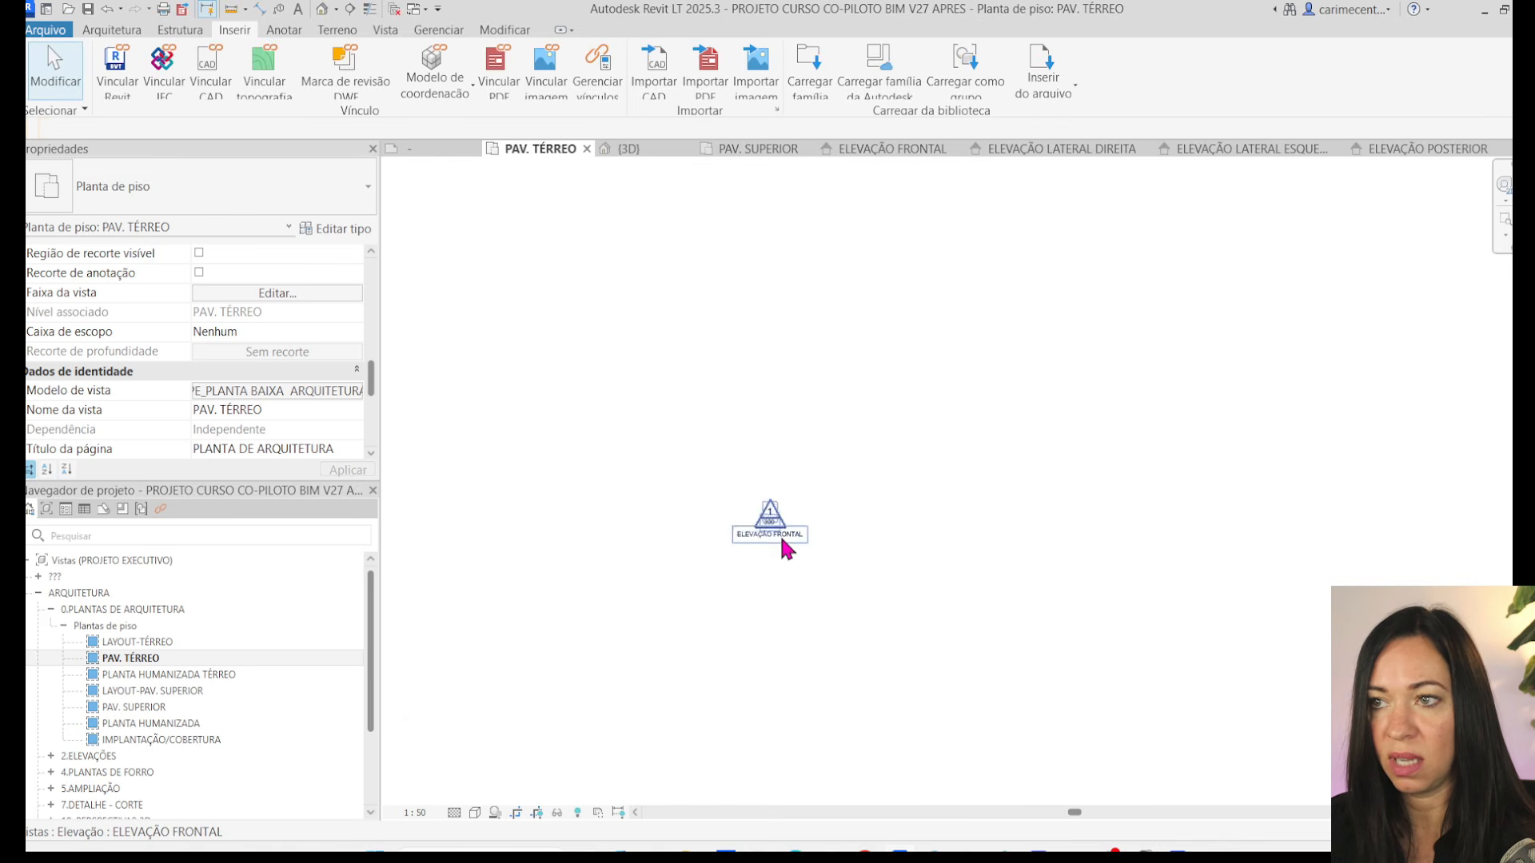
scroll(774, 533, "down", 8)
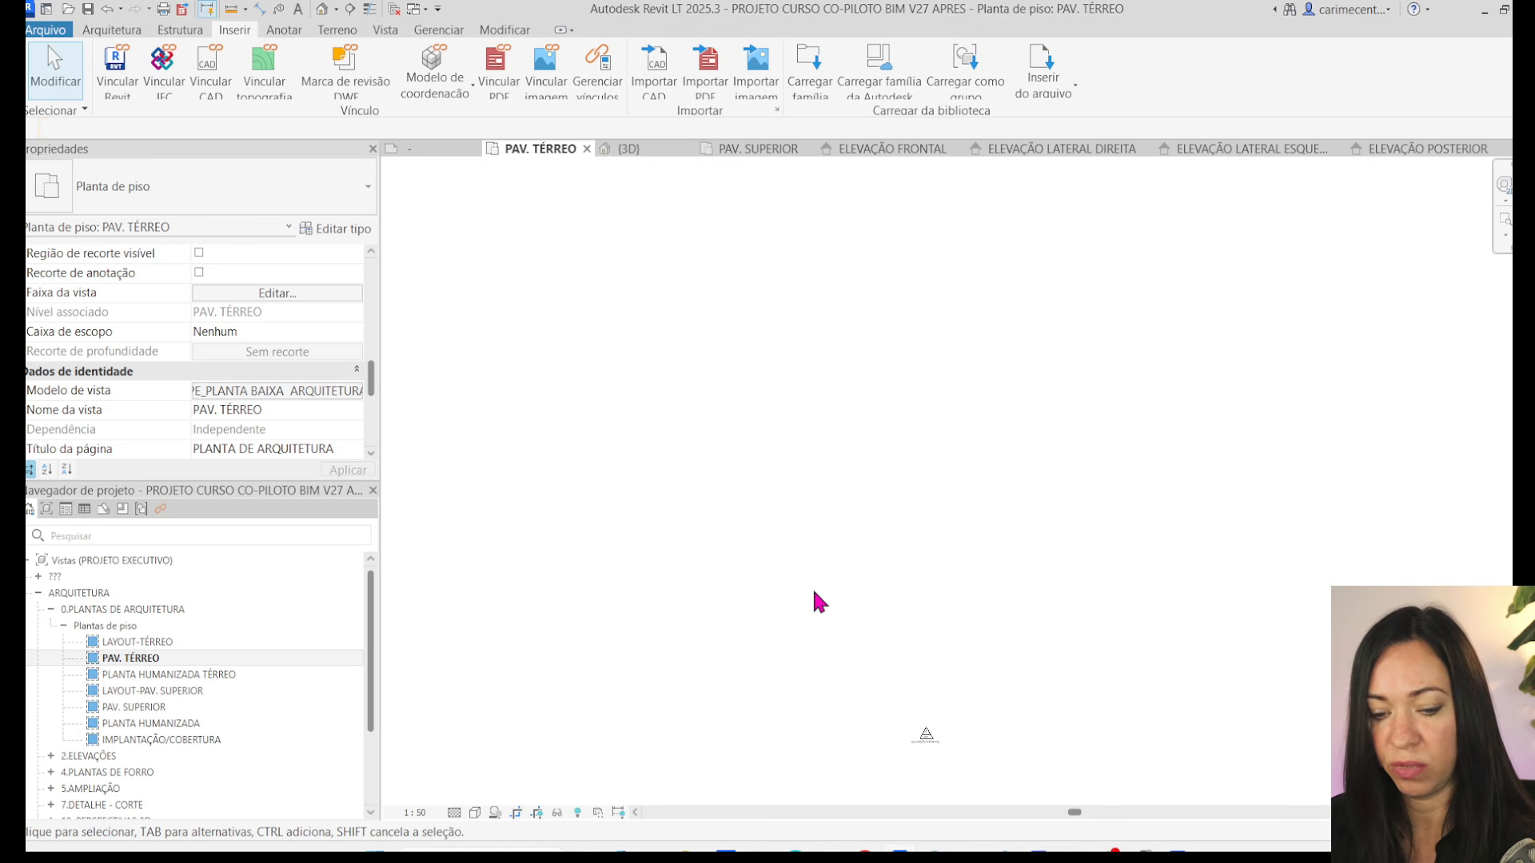
key("v")
key("g")
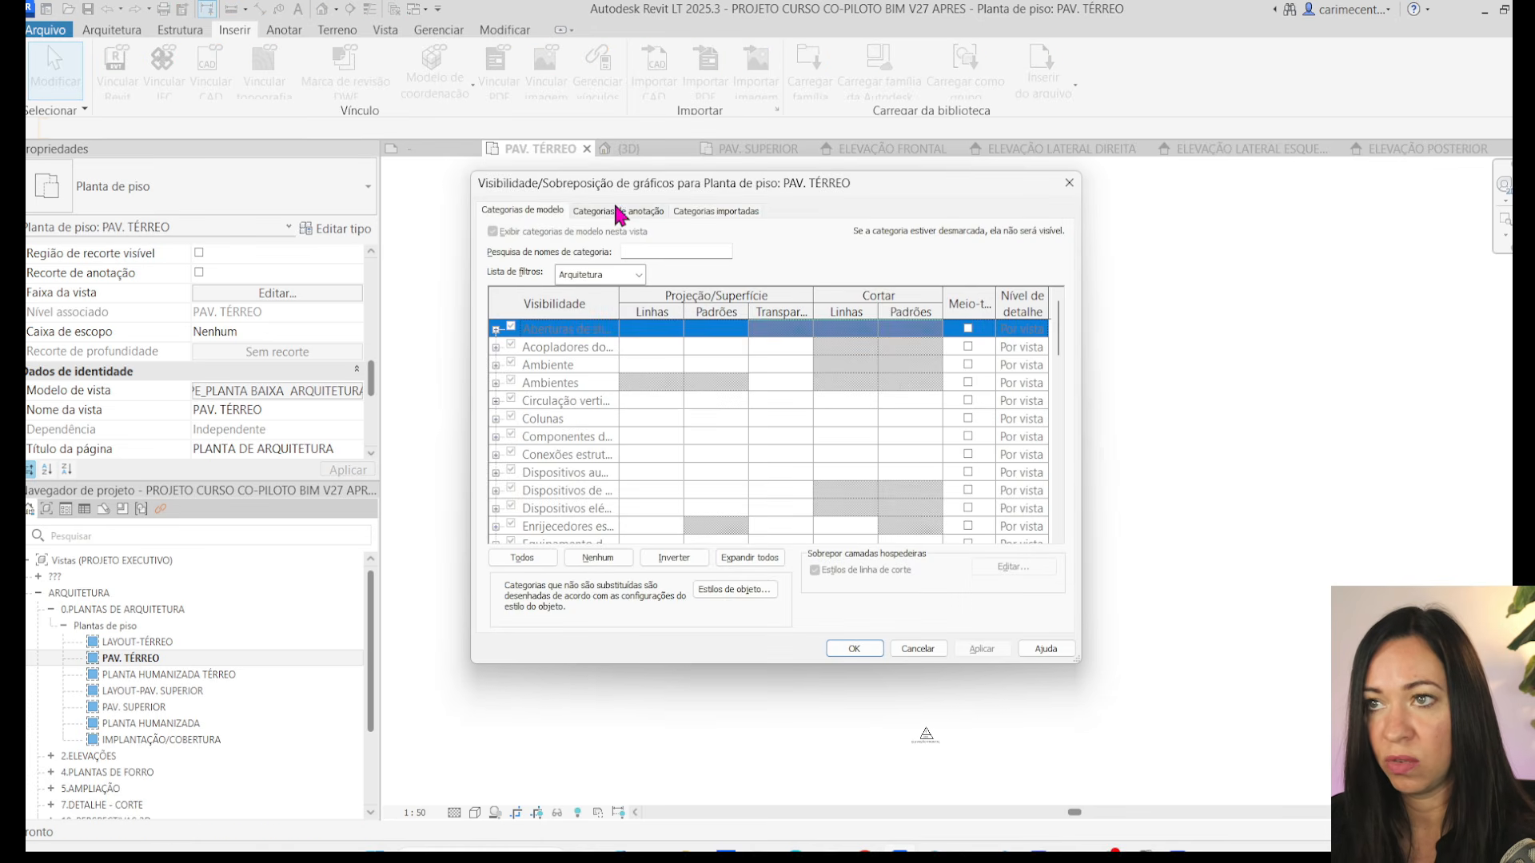
left_click(618, 211)
scroll(593, 399, "down", 5)
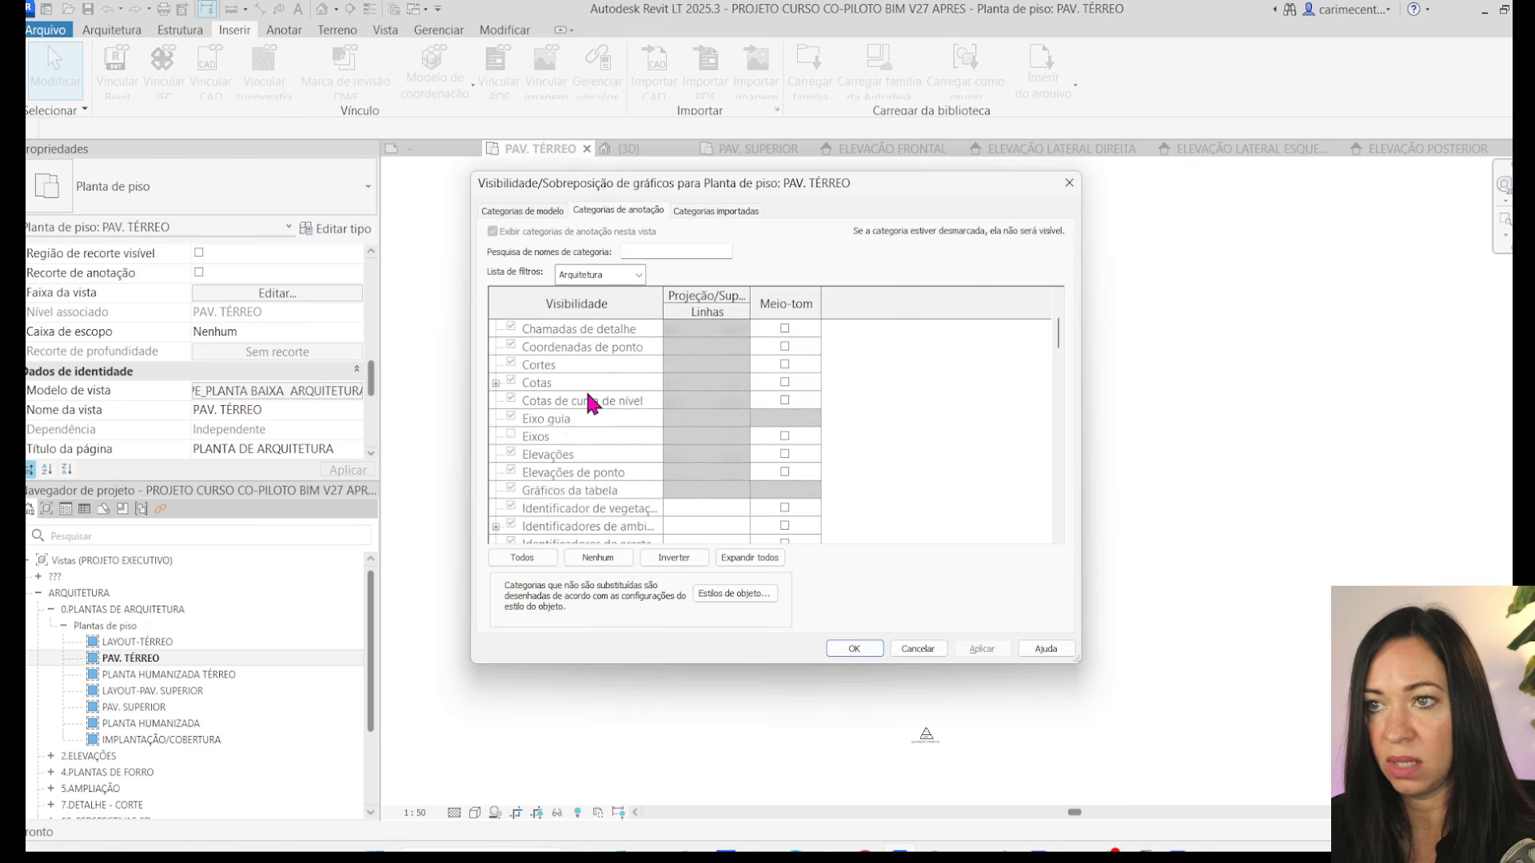
key("Escape")
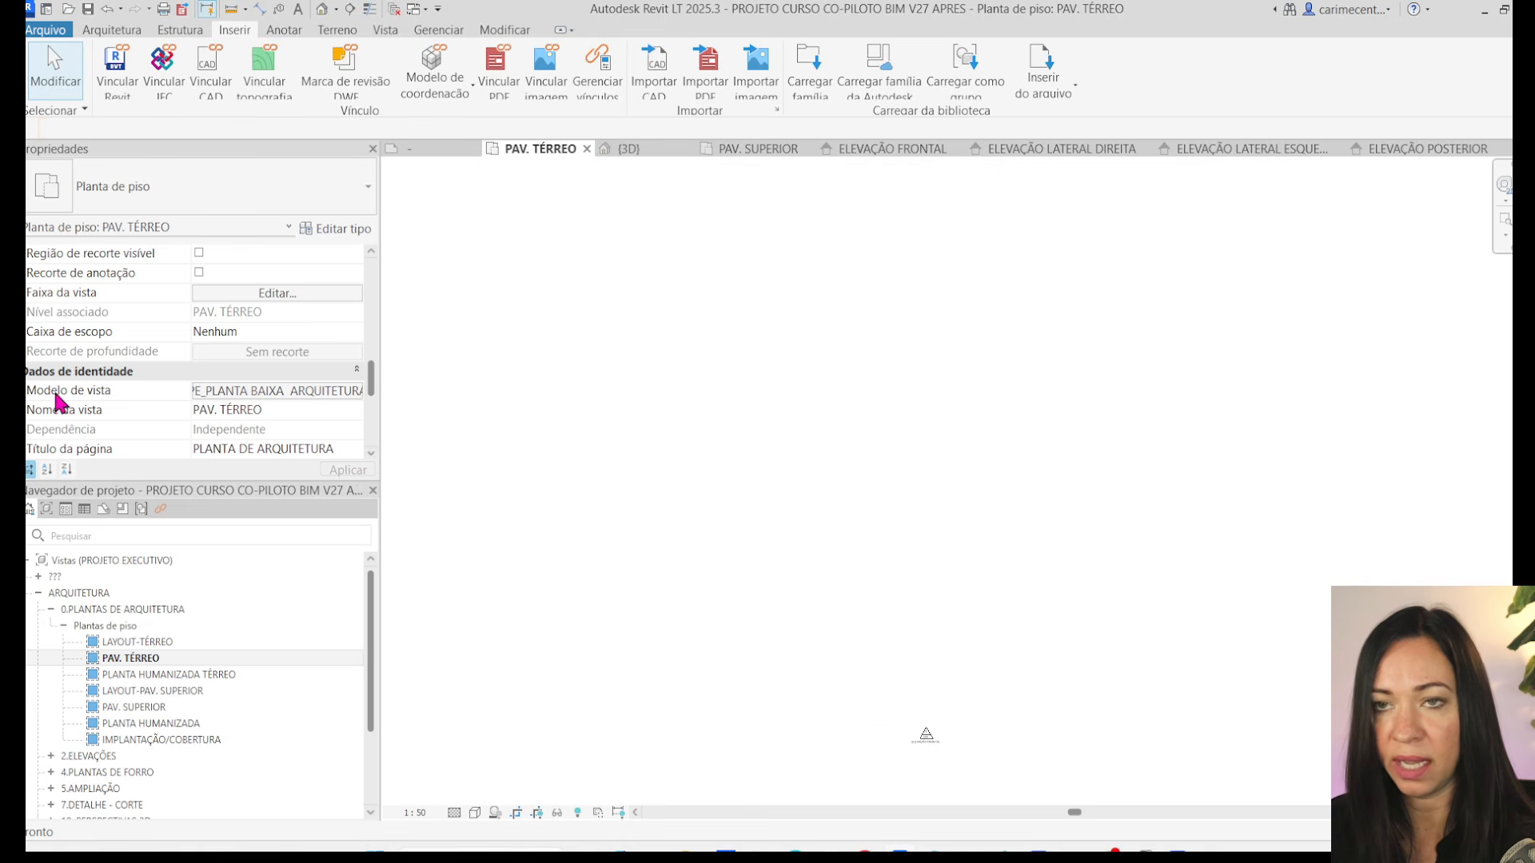
- Turn on the Eixos annotation category in the PE_PLANTA BAIXA ARQUITETURA view template and apply it to PAV. TÉRREO
left_click(216, 392)
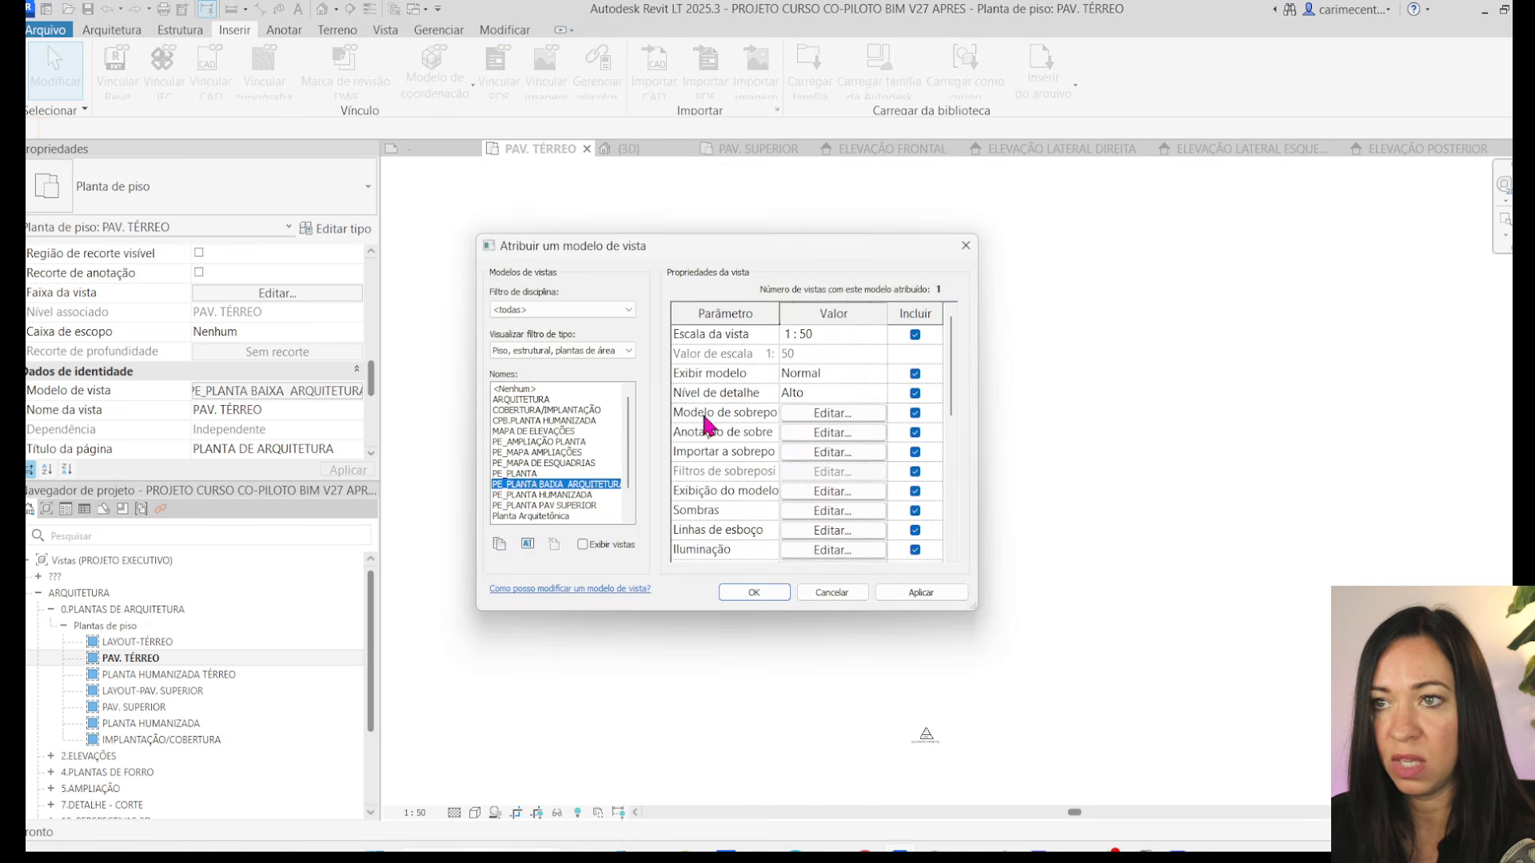
left_click(796, 412)
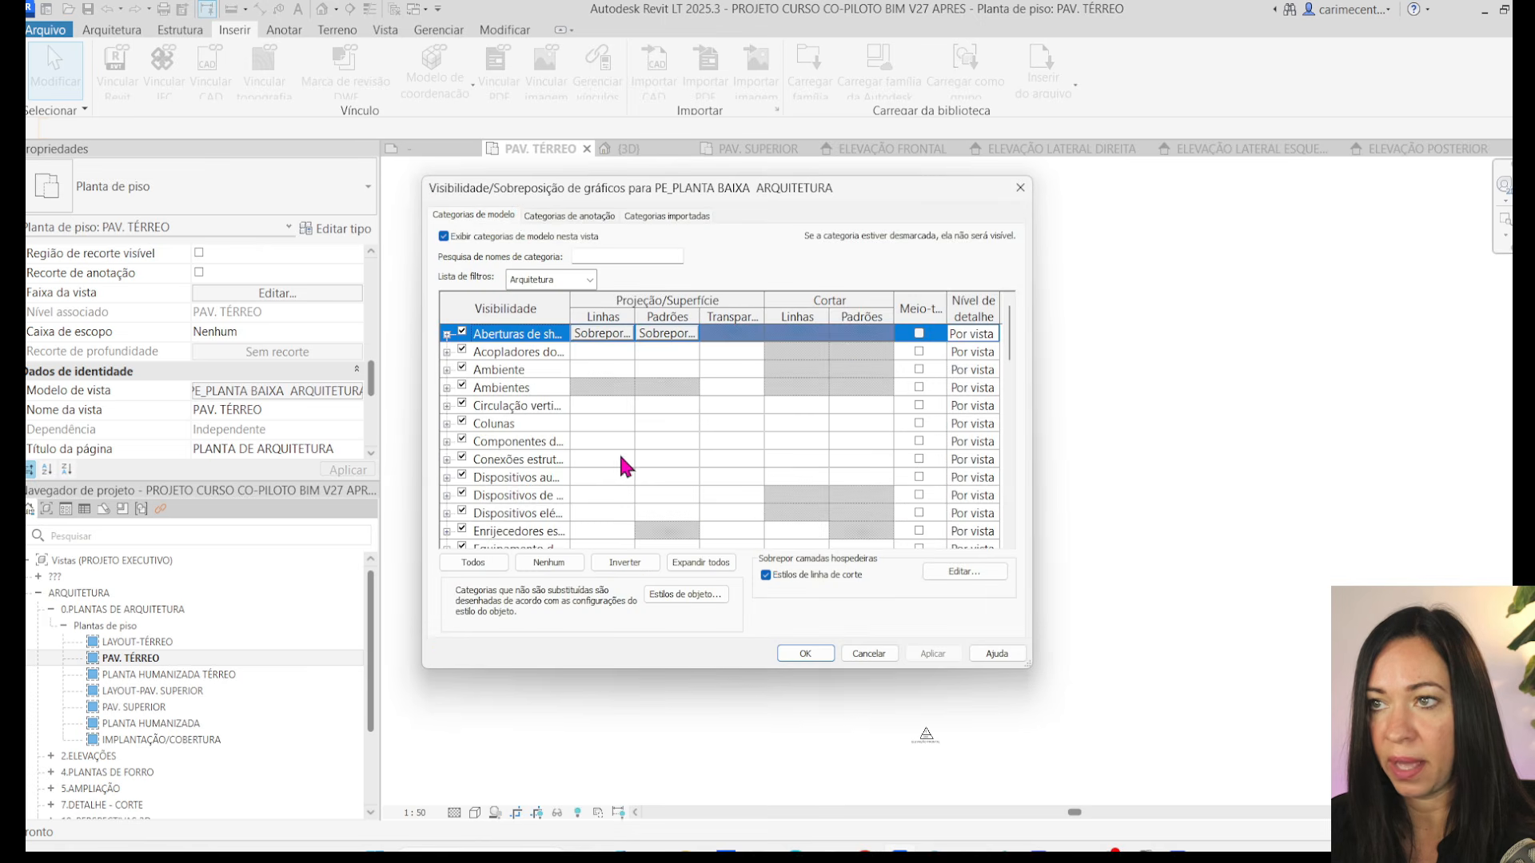
left_click(560, 214)
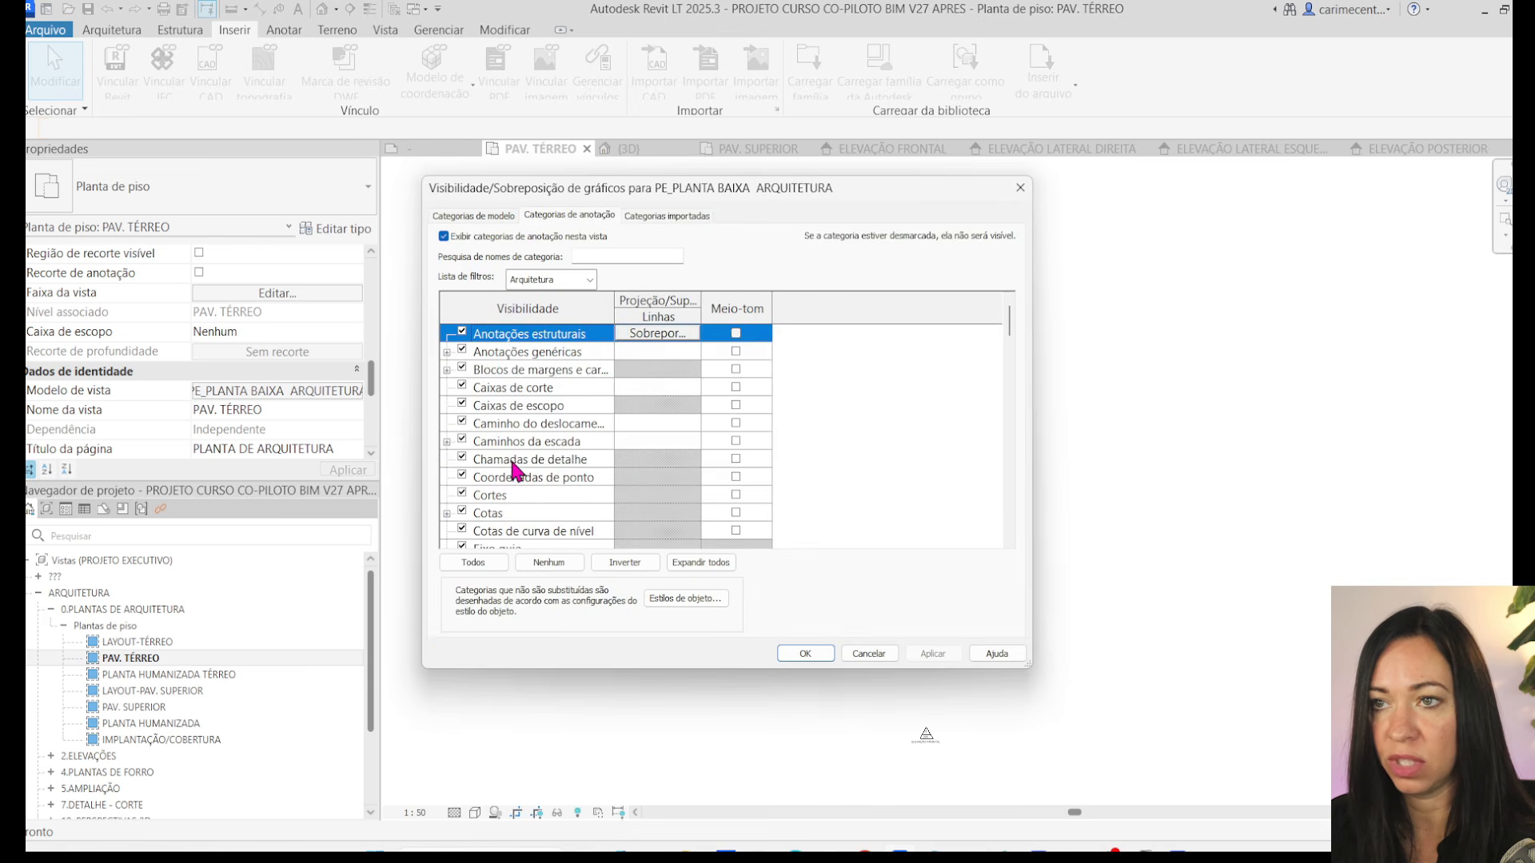
left_click(512, 462)
key("e")
scroll(510, 459, "down", 1)
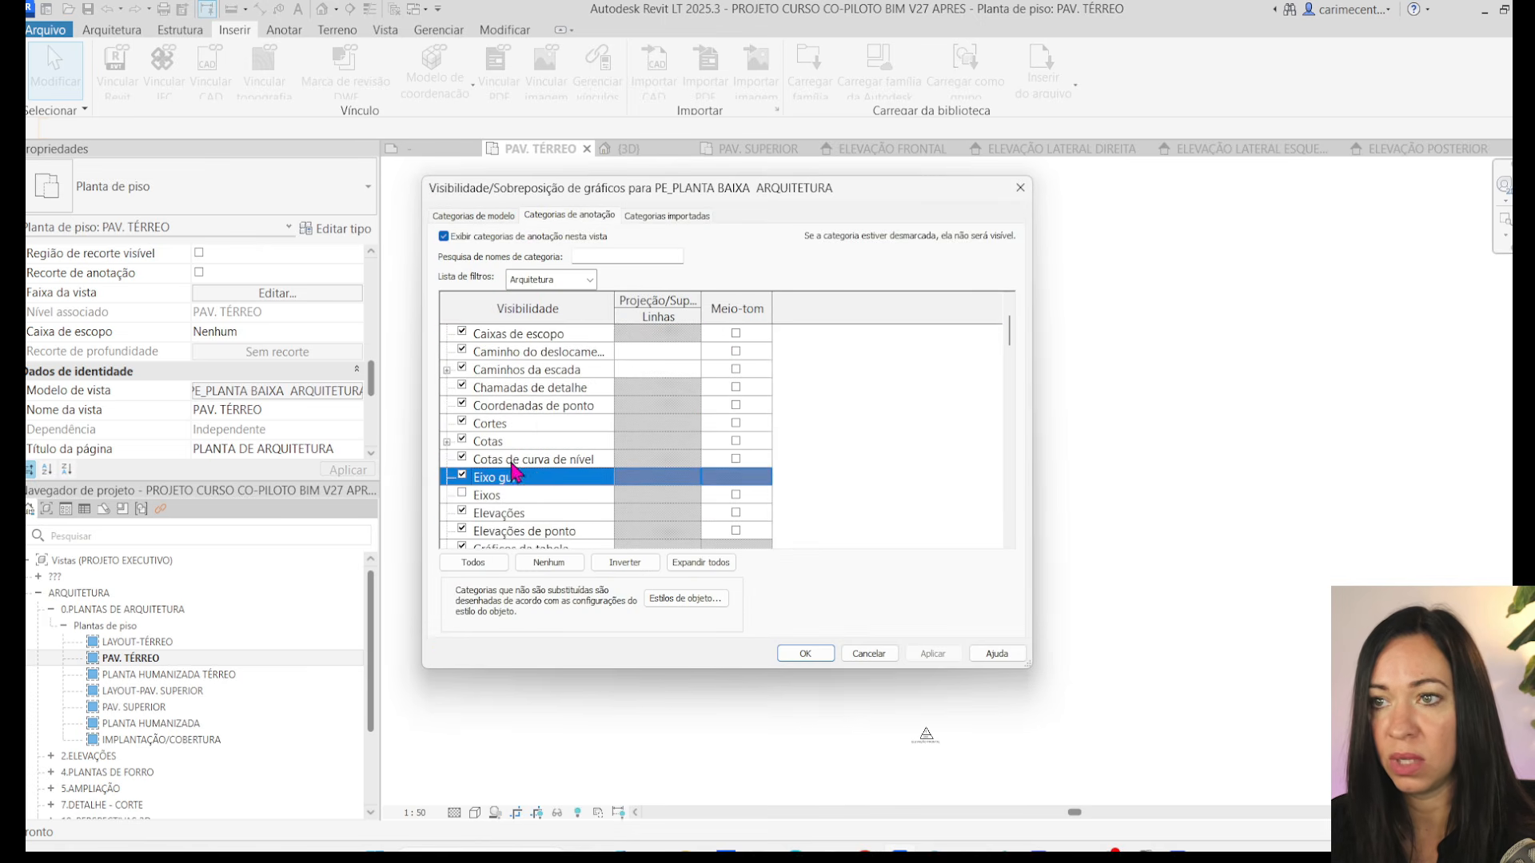
left_click(462, 494)
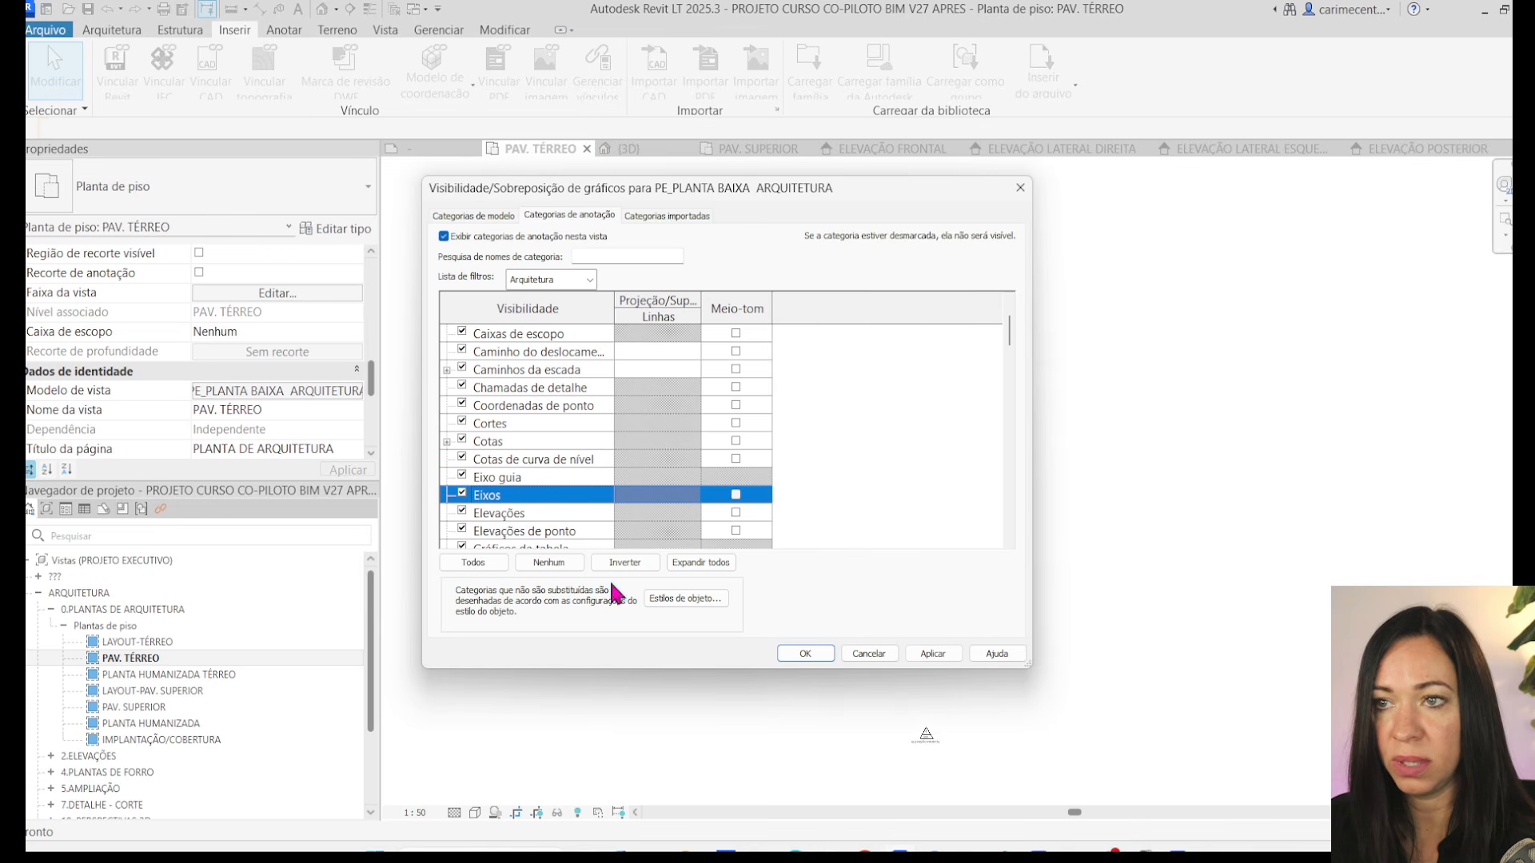
left_click(801, 656)
left_click(753, 593)
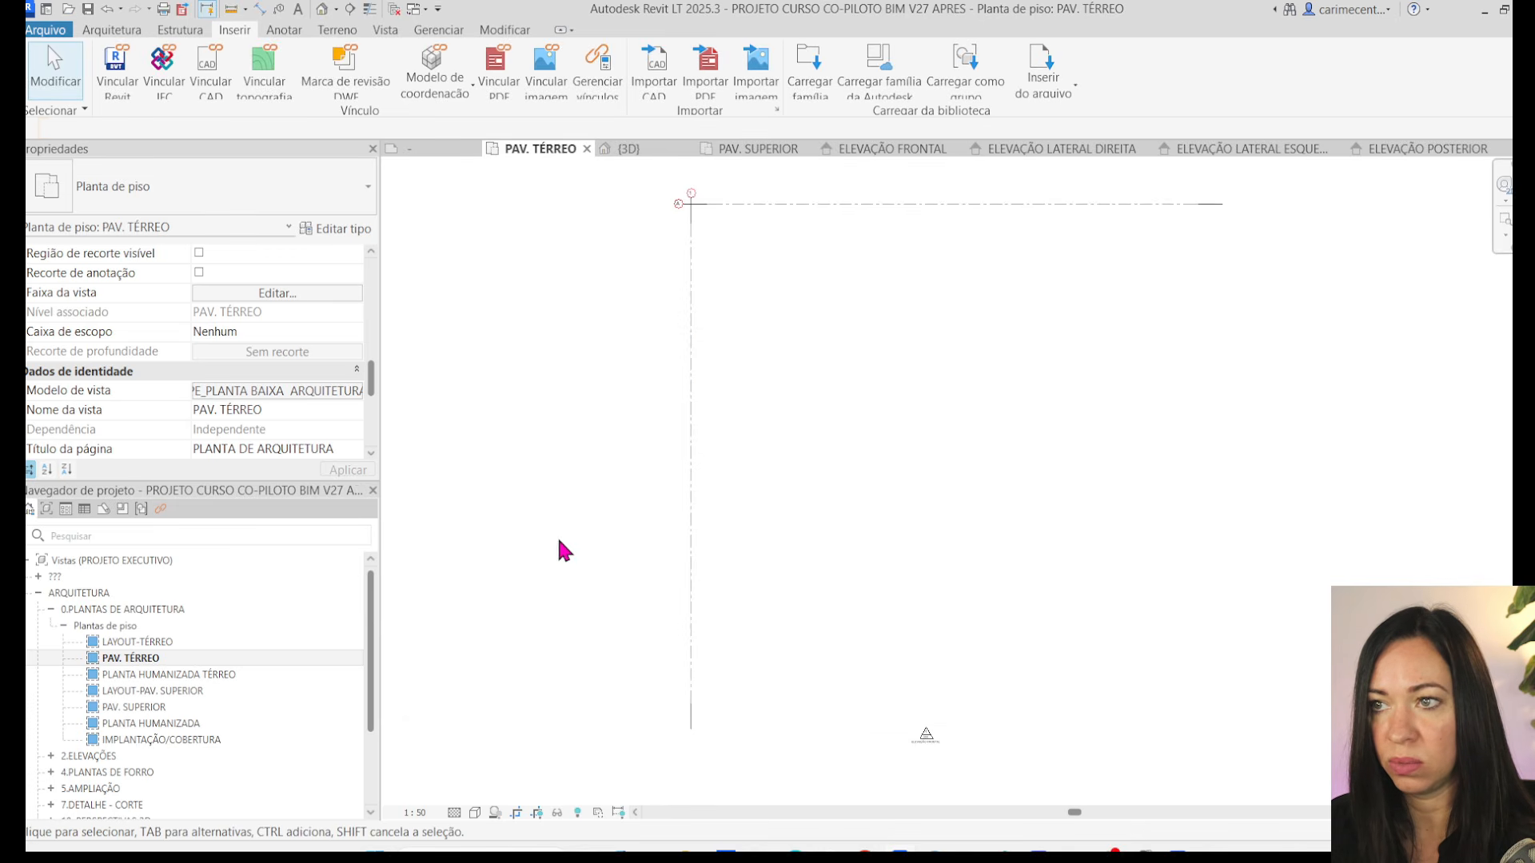
- Reveal the hidden elements in PAV. TÉRREO and locate the project base point at the lower end of the vertical grid
scroll(720, 590, "up", 4)
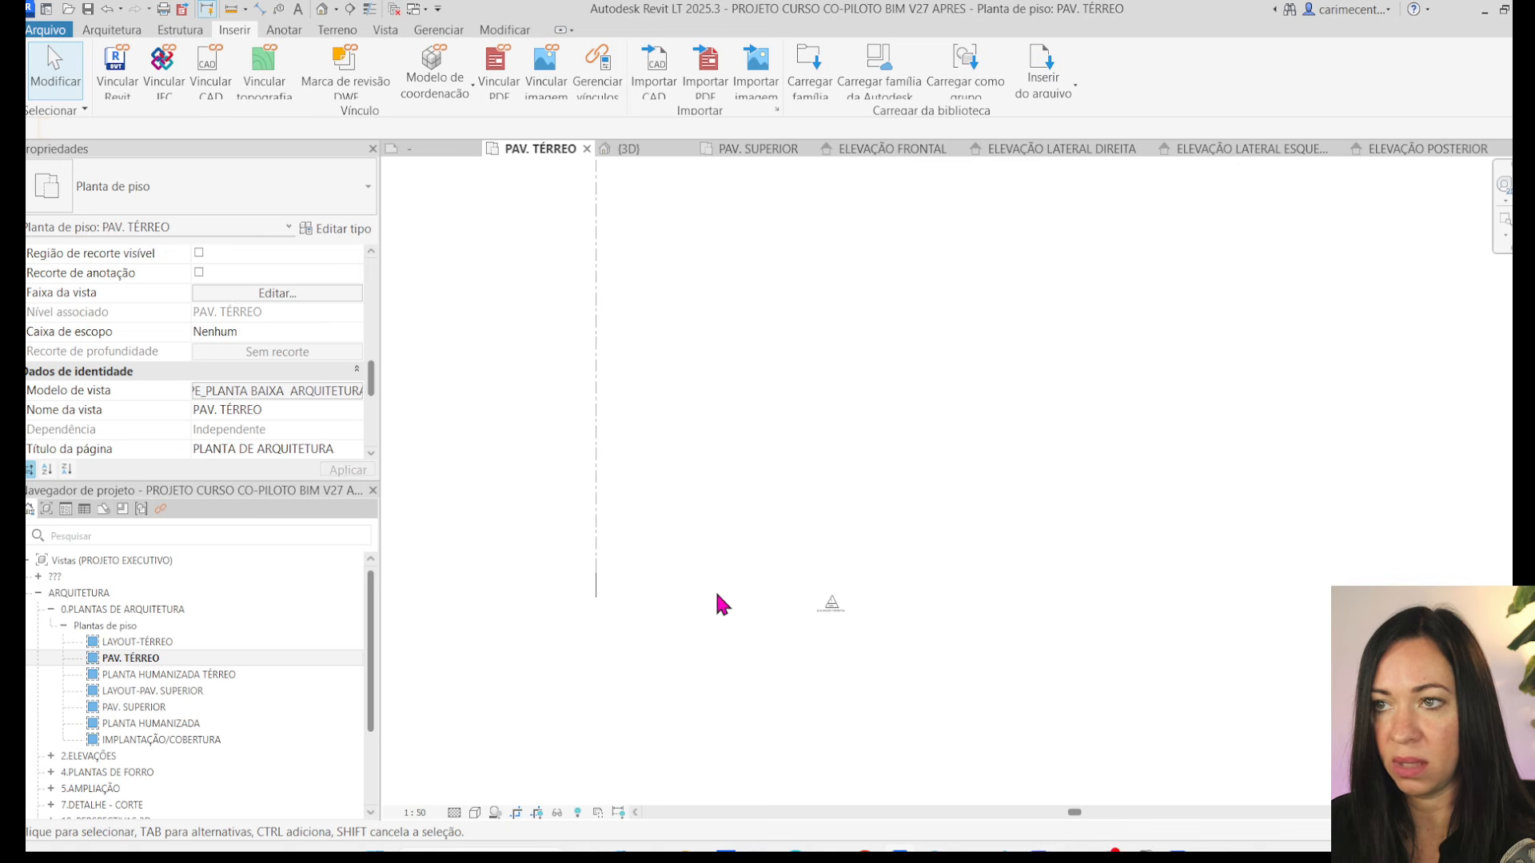
middle_click_drag(708, 433, 702, 462)
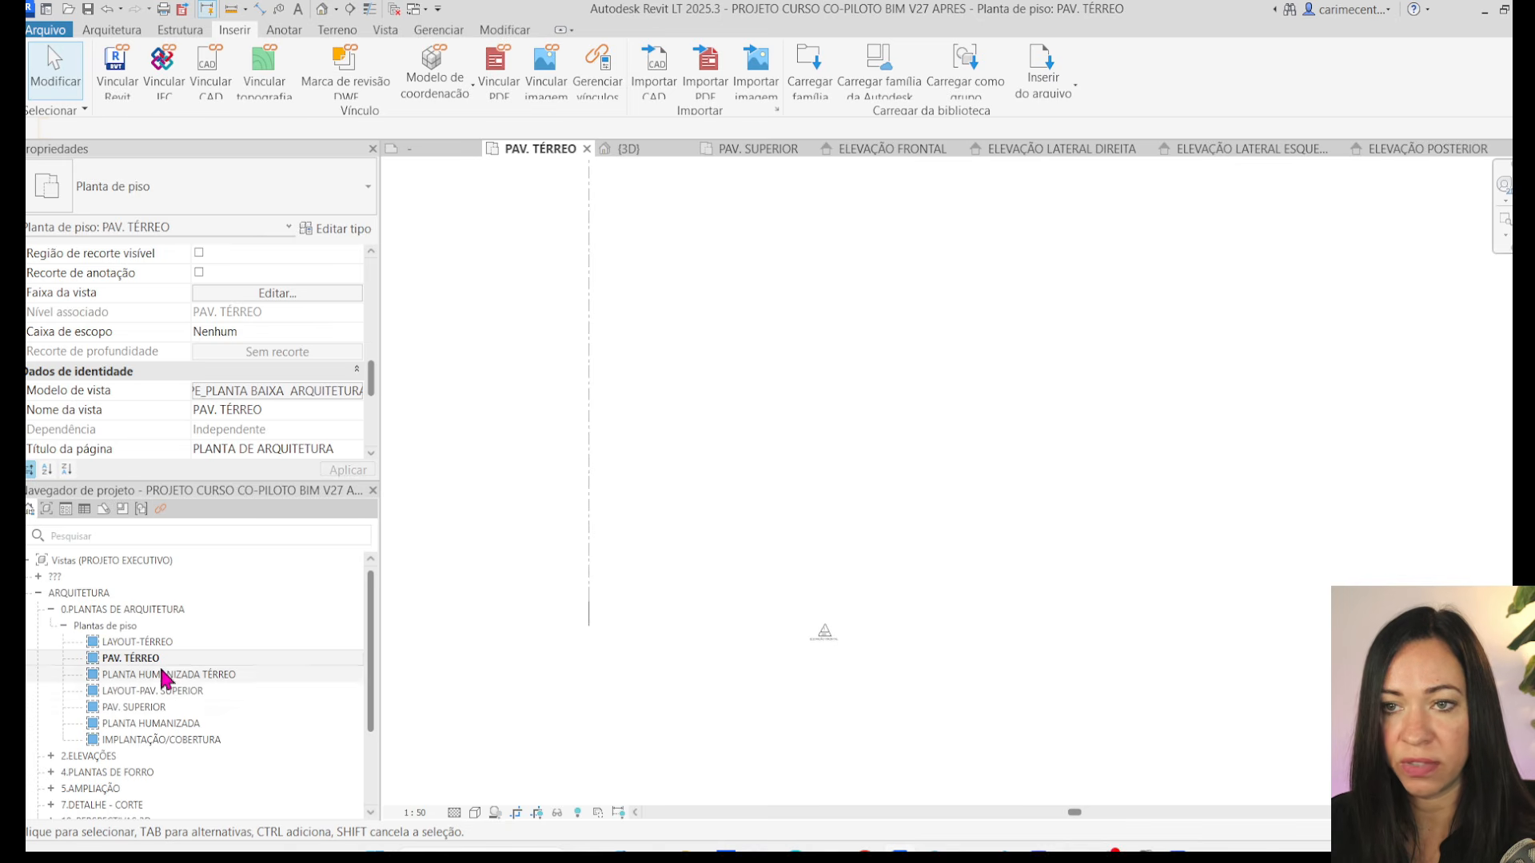
left_click(586, 811)
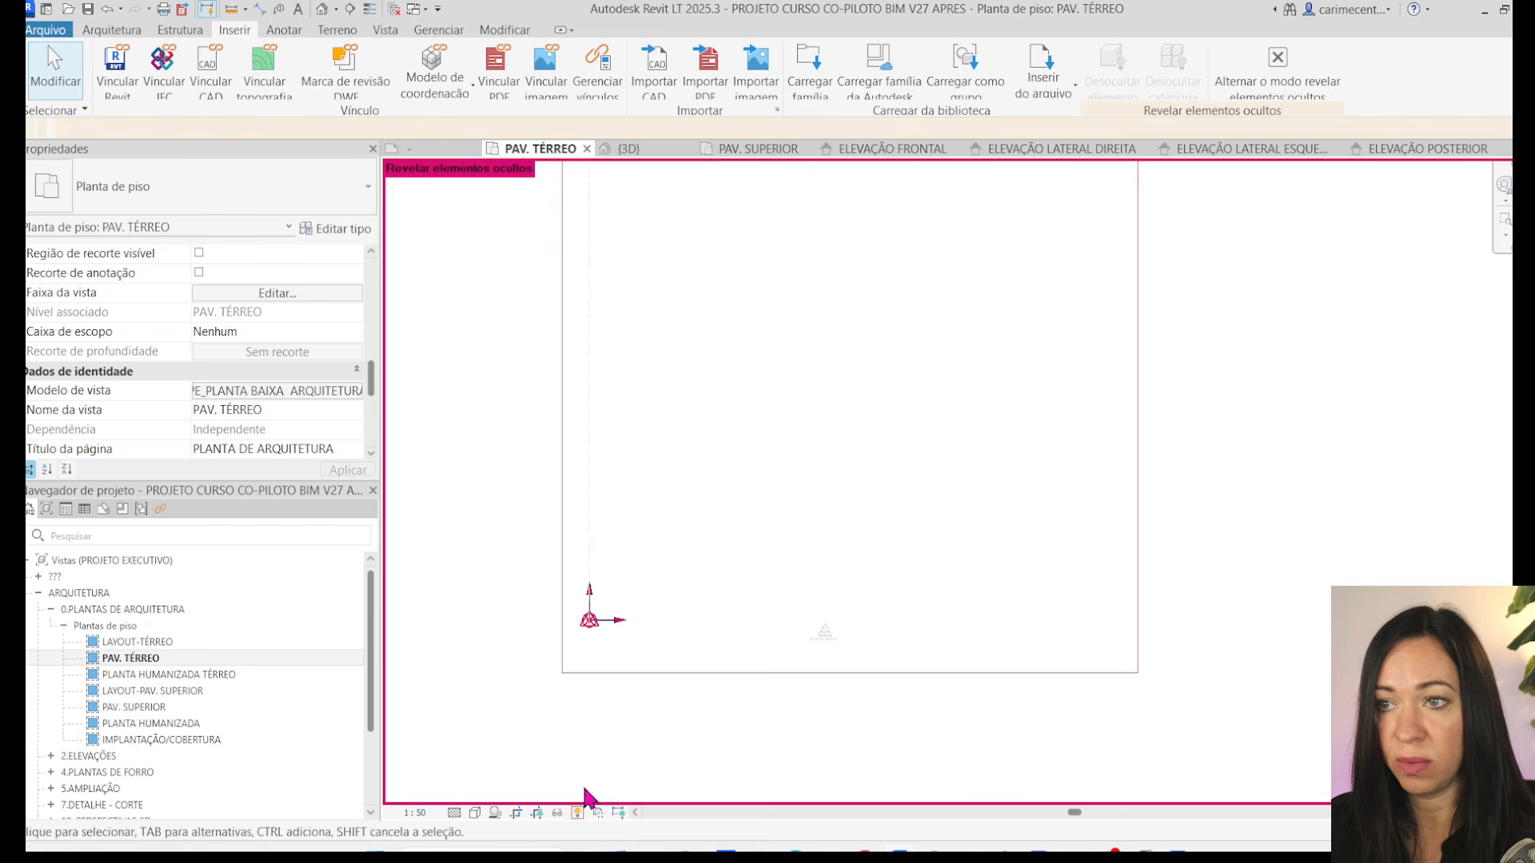
scroll(572, 622, "up", 3)
left_click_drag(548, 563, 700, 715)
left_click(637, 653)
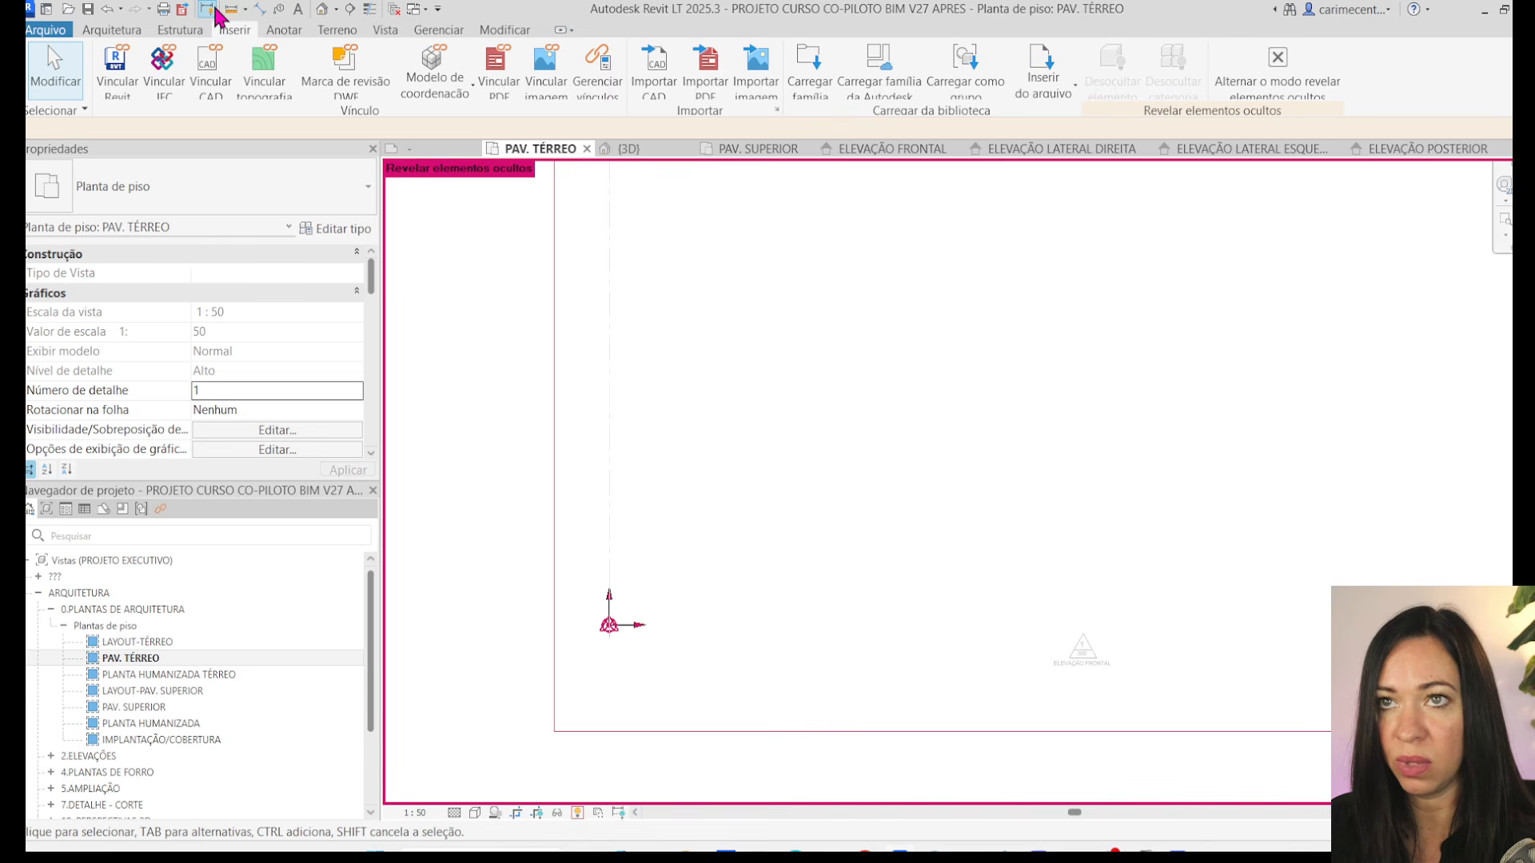
- Draw one horizontal and one vertical reference plane from the project base point in PAV. TÉRREO and leave the reveal hidden elements mode
left_click(116, 29)
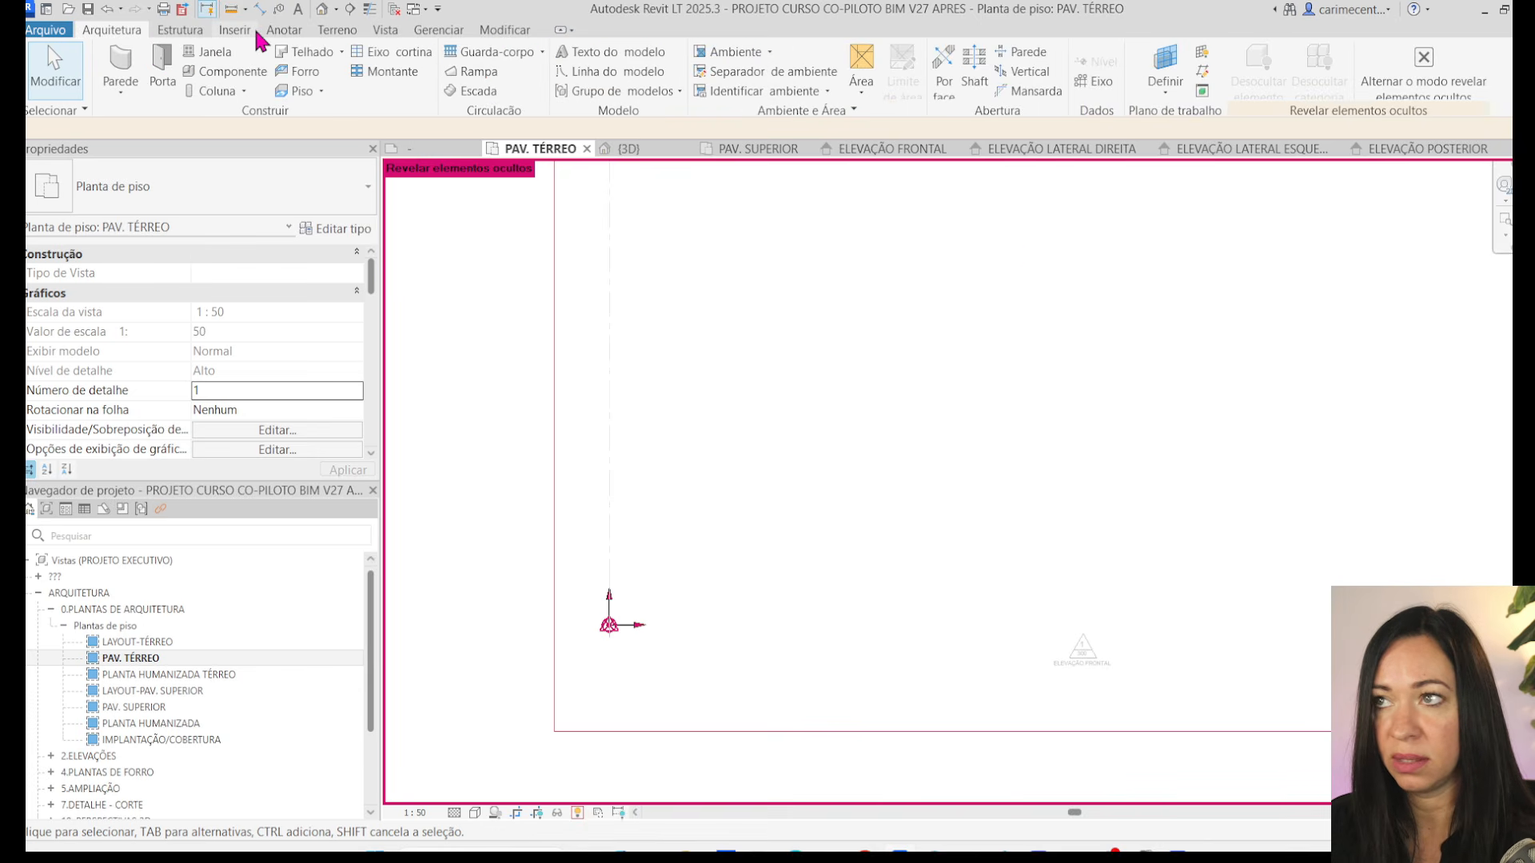
left_click(1202, 72)
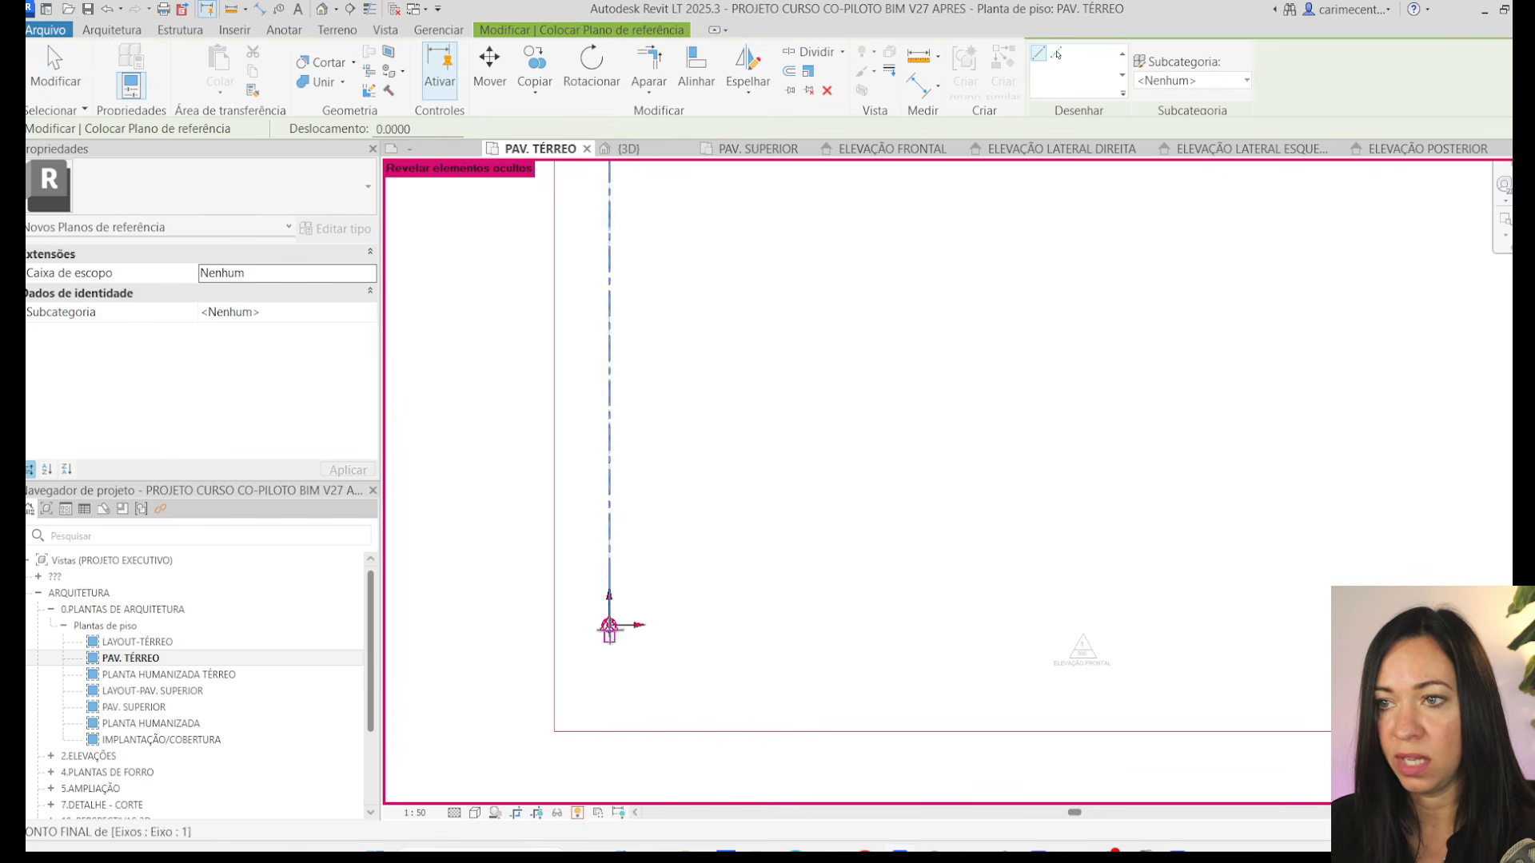
left_click(609, 626)
left_click(950, 625)
left_click(609, 625)
left_click(615, 376)
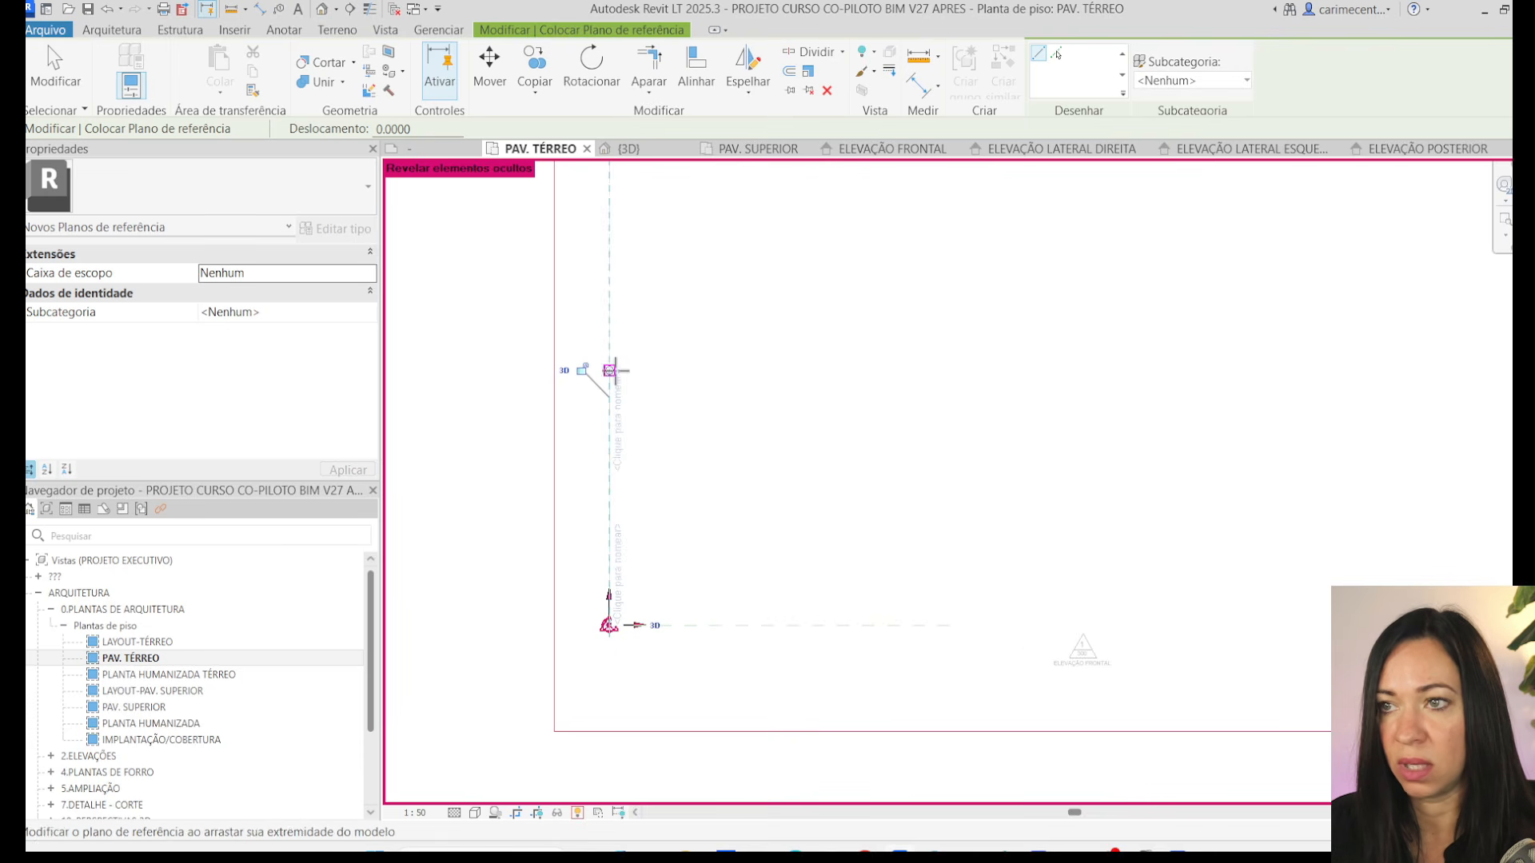
key("Escape")
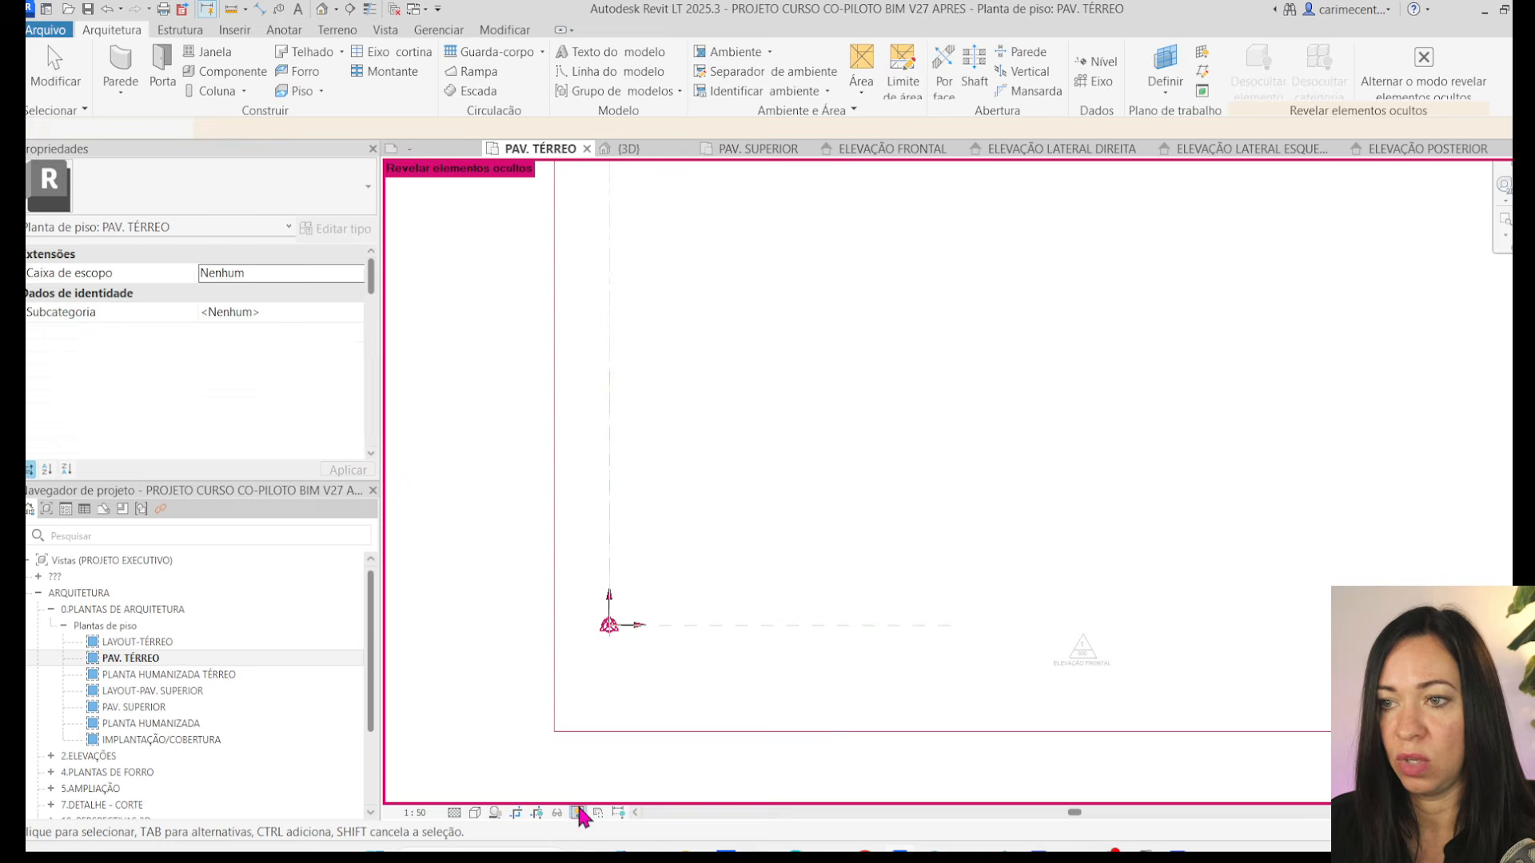
left_click(579, 812)
scroll(552, 684, "down", 2)
scroll(541, 698, "down", 3)
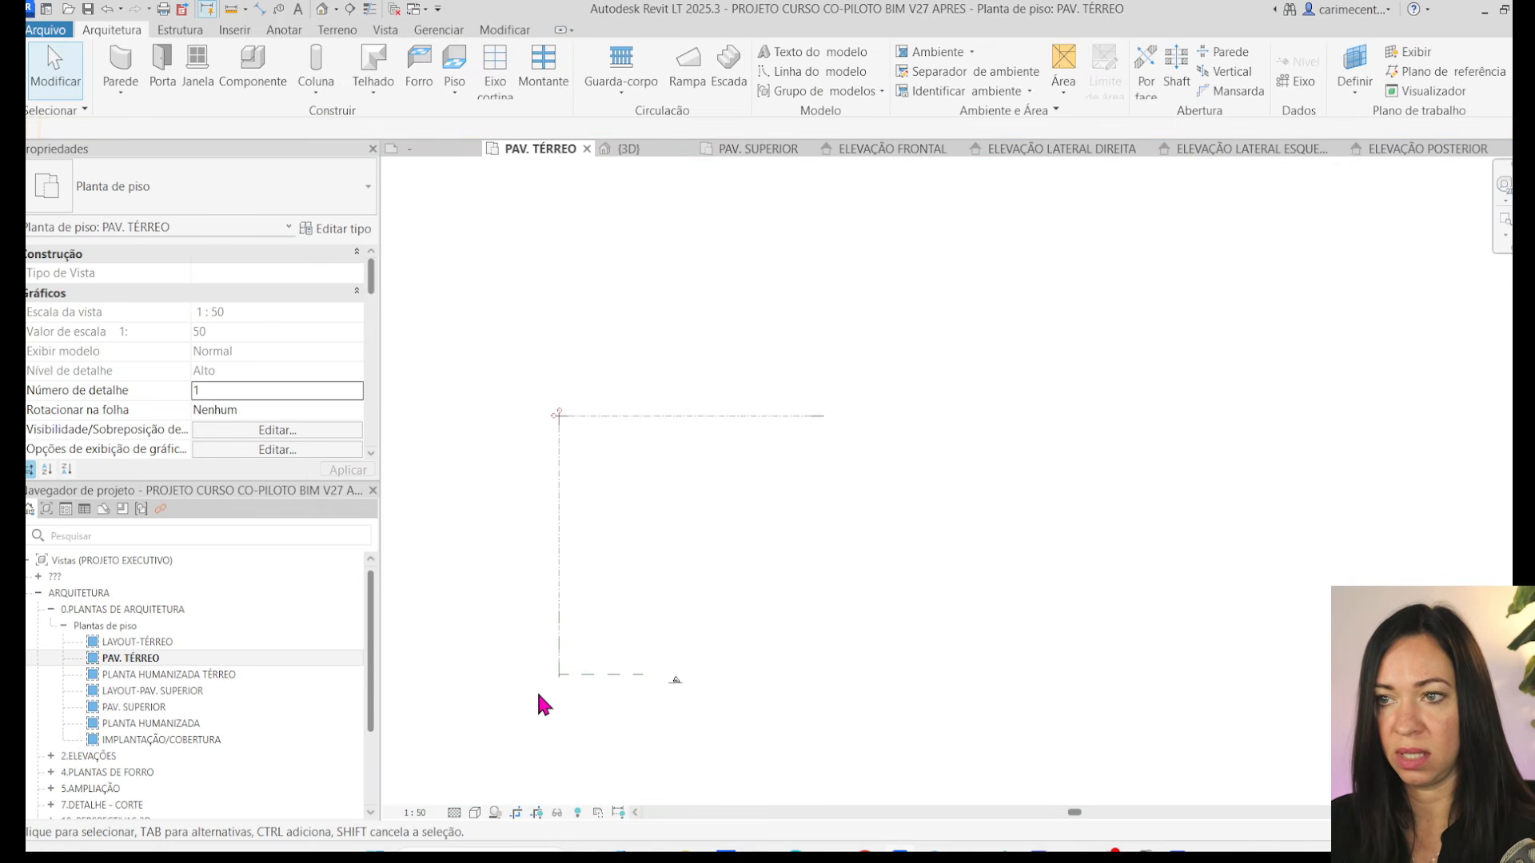
scroll(596, 694, "up", 4)
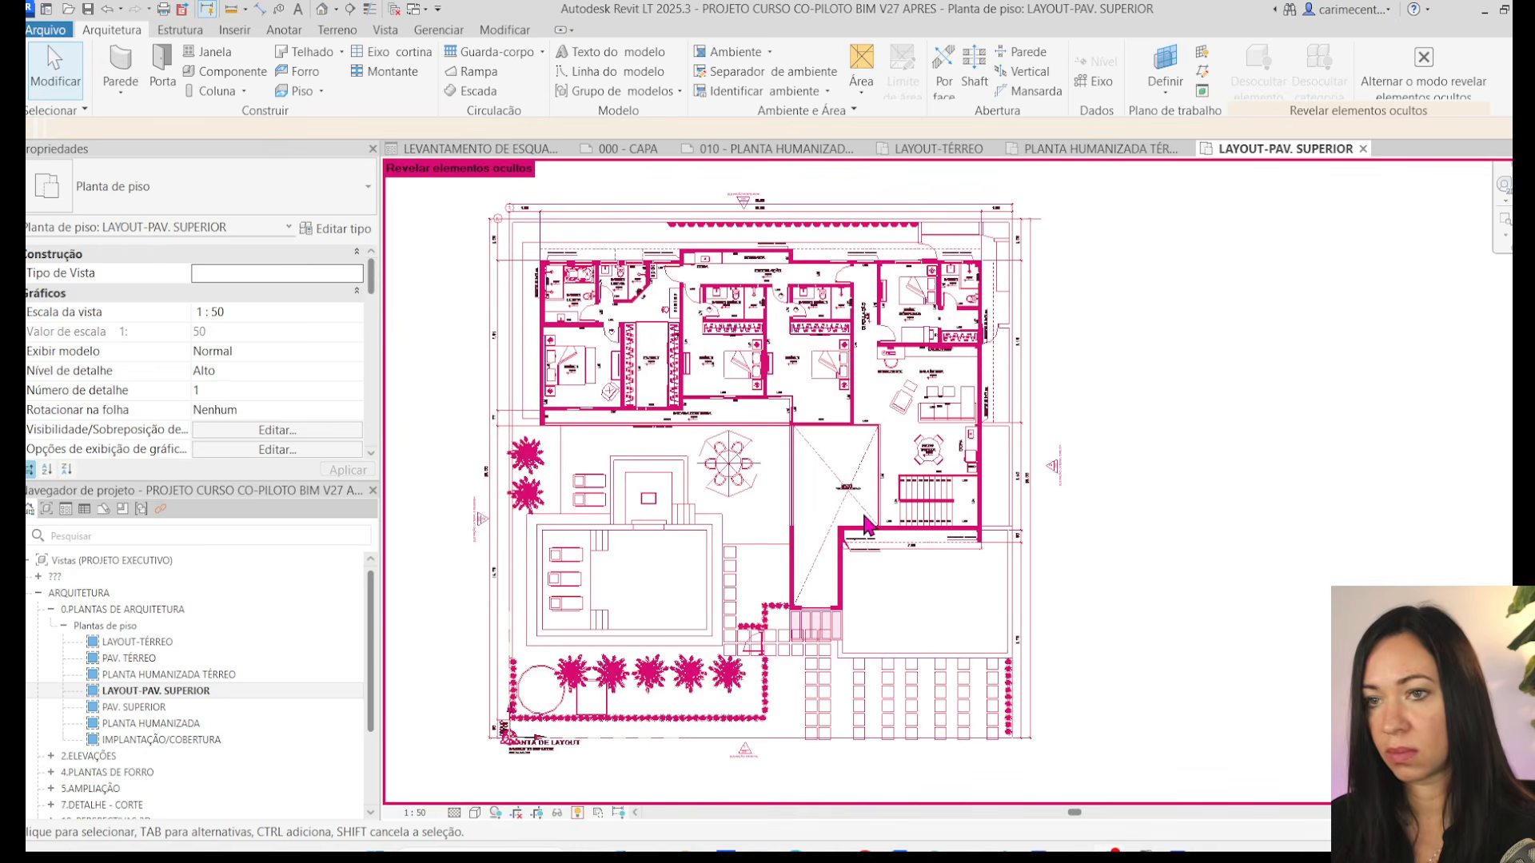
- Delete the imported superior.dwg and the leftover plan region from the LAYOUT-PAV. SUPERIOR view
left_click(794, 492)
key("Delete")
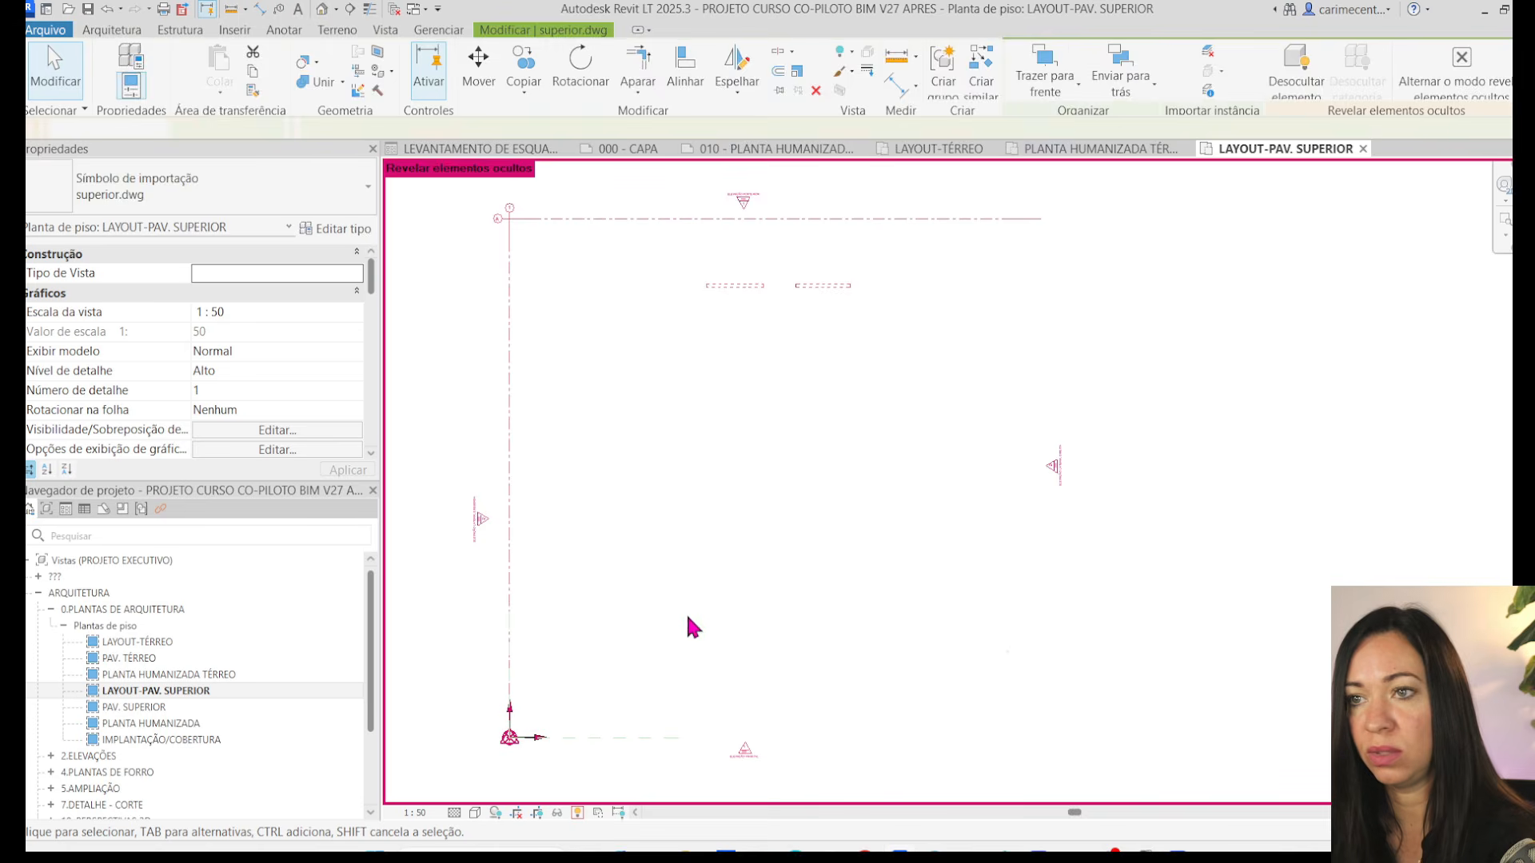
left_click(675, 232)
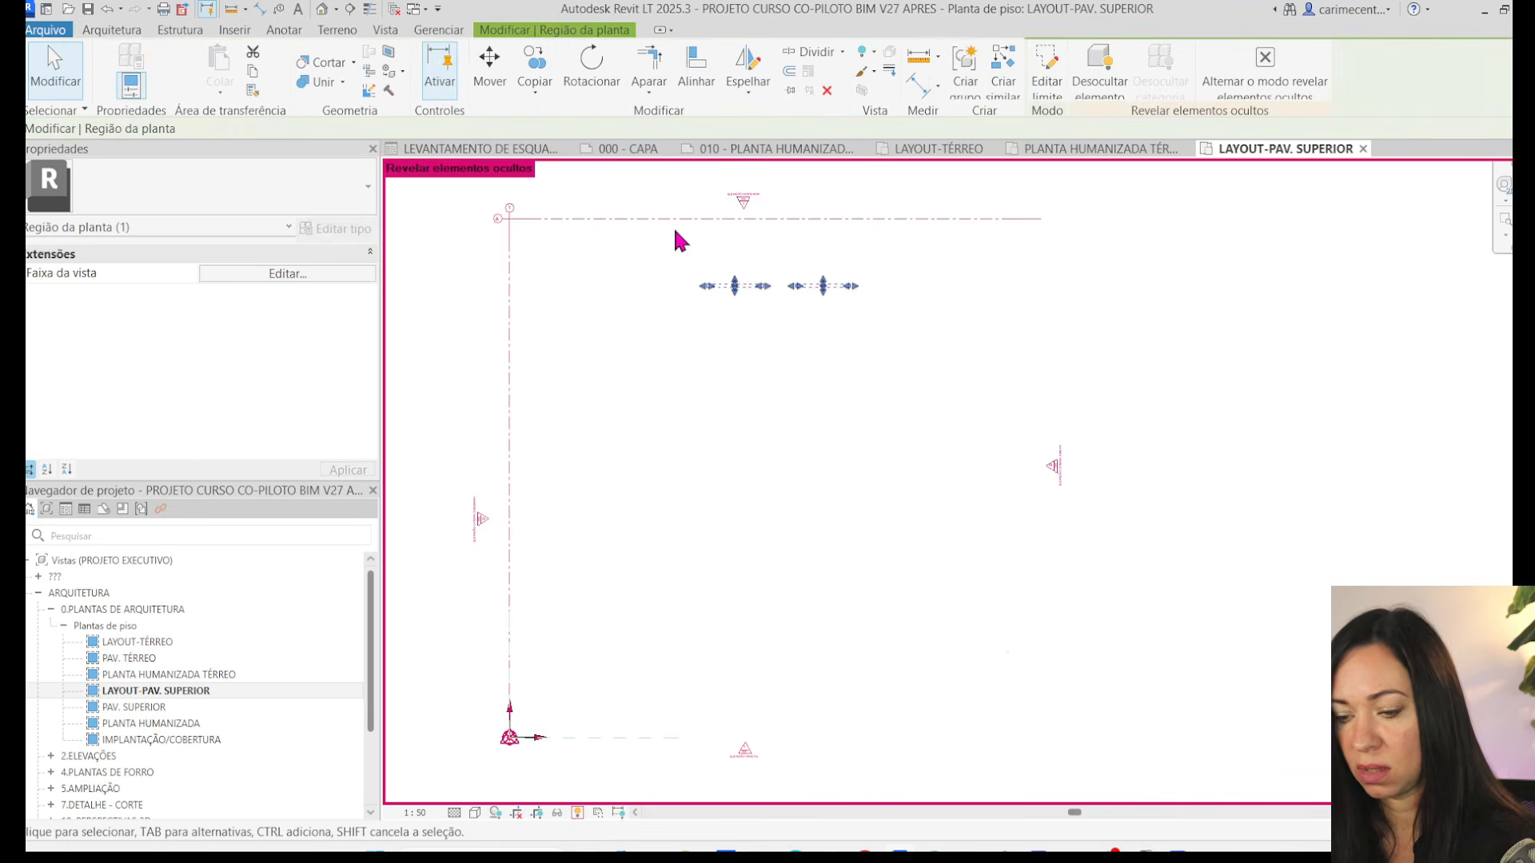
key("Delete")
- Unhide the elevation markers by category in the LAYOUT-PAV. SUPERIOR view
left_click_drag(445, 361, 548, 589)
right_click(480, 524)
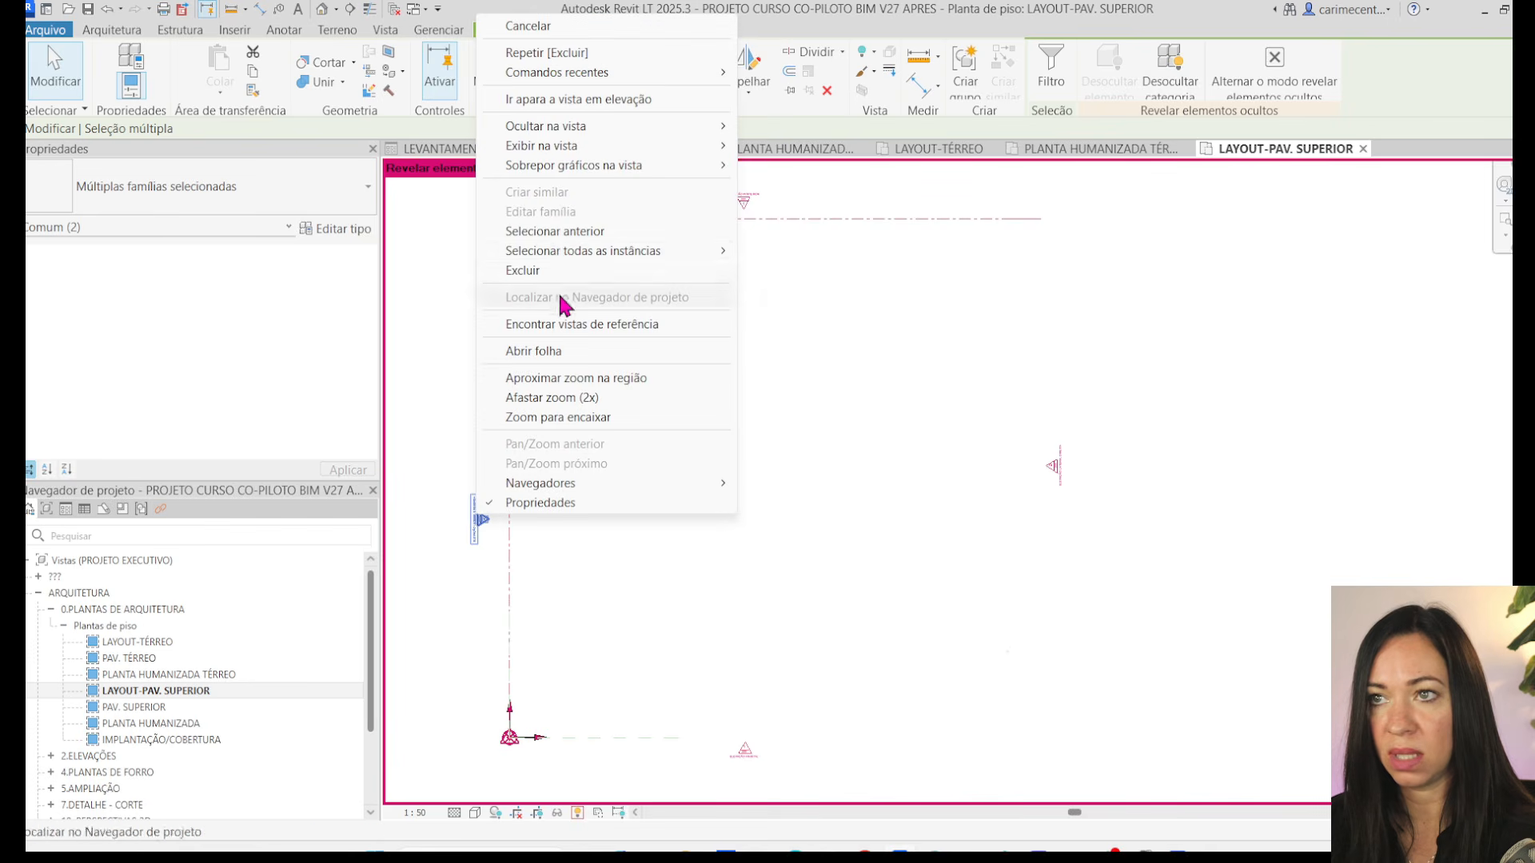
mouse_move(548, 151)
left_click(787, 166)
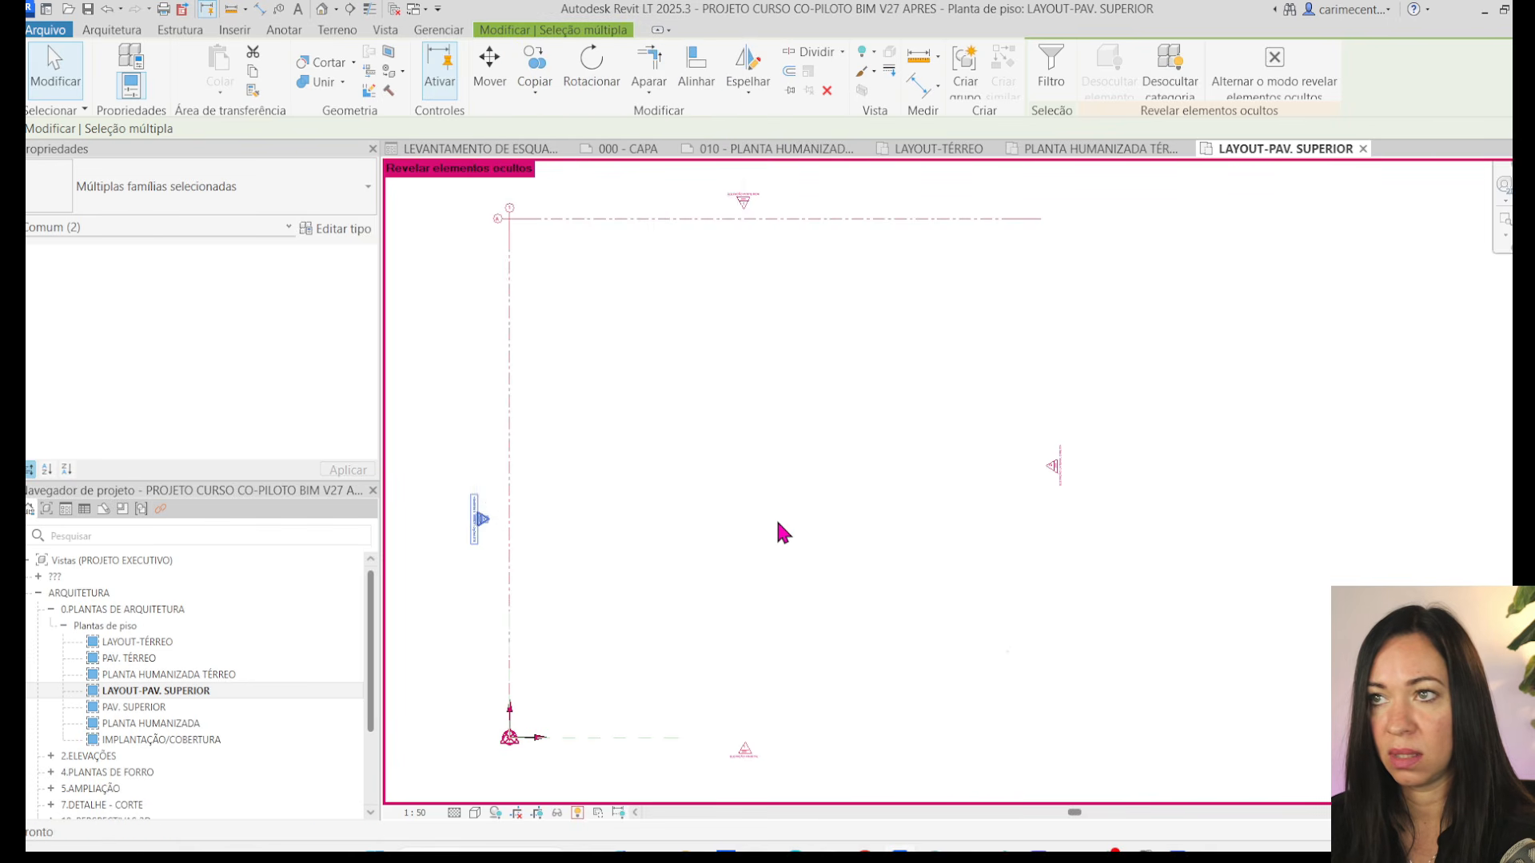
left_click(763, 563)
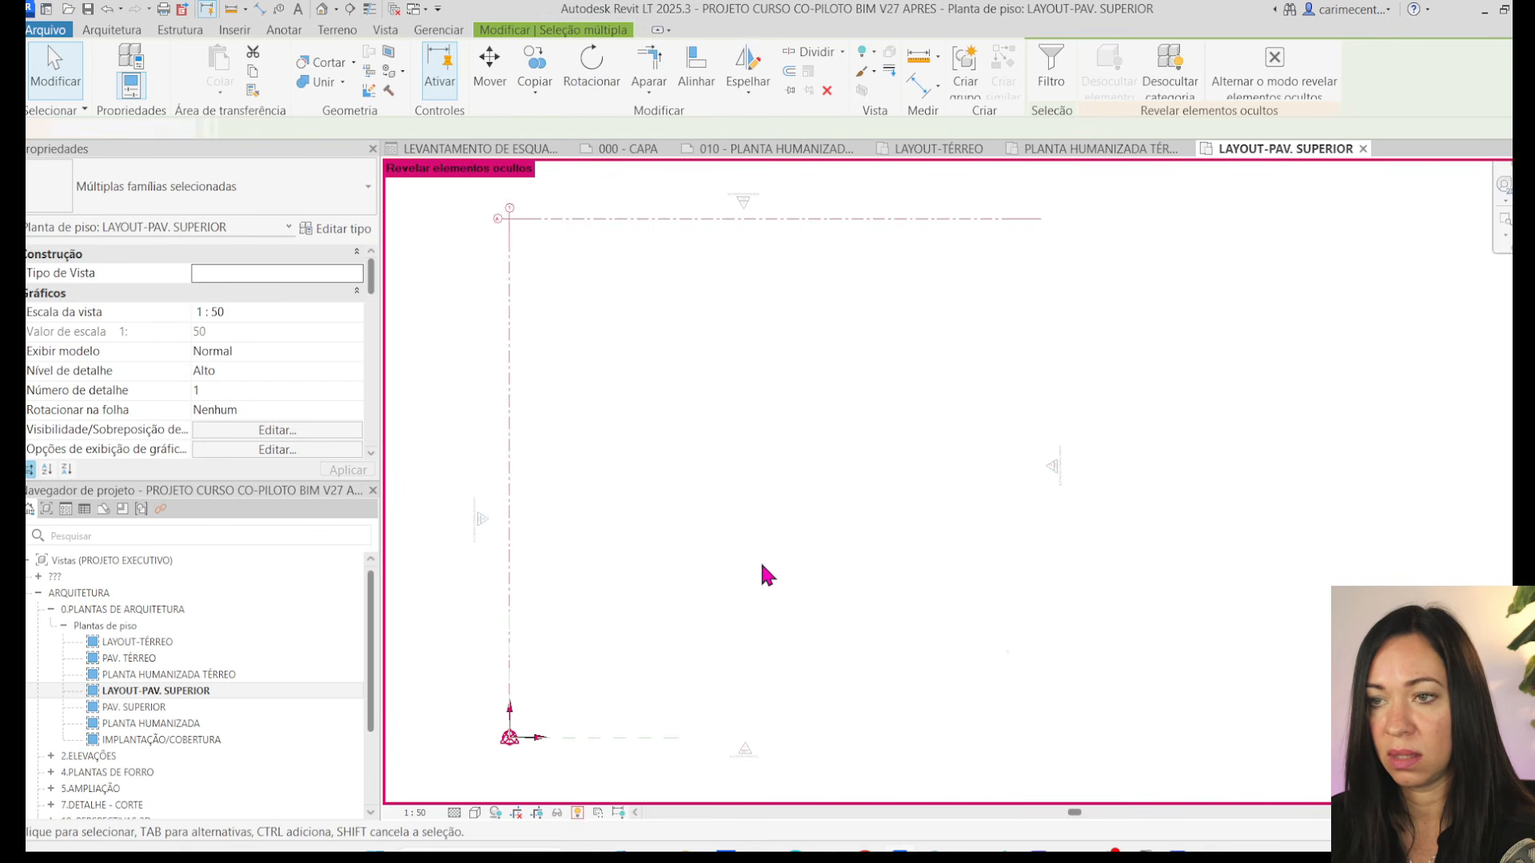
- Unhide the grids by category in LAYOUT-PAV. SUPERIOR and leave the reveal hidden elements mode
left_click(513, 350)
right_click(515, 349)
mouse_move(607, 472)
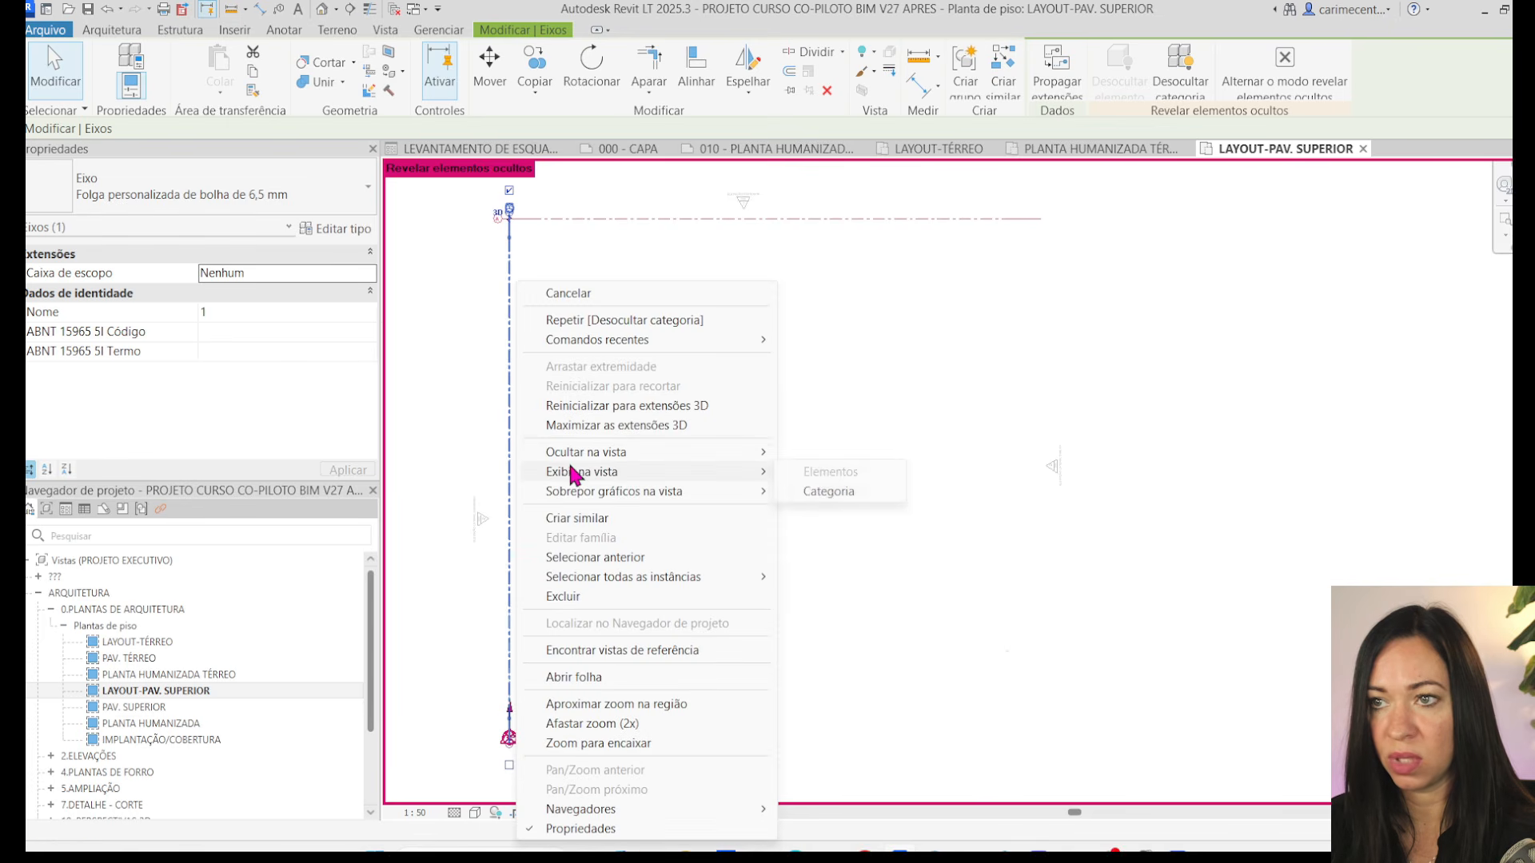
left_click(823, 489)
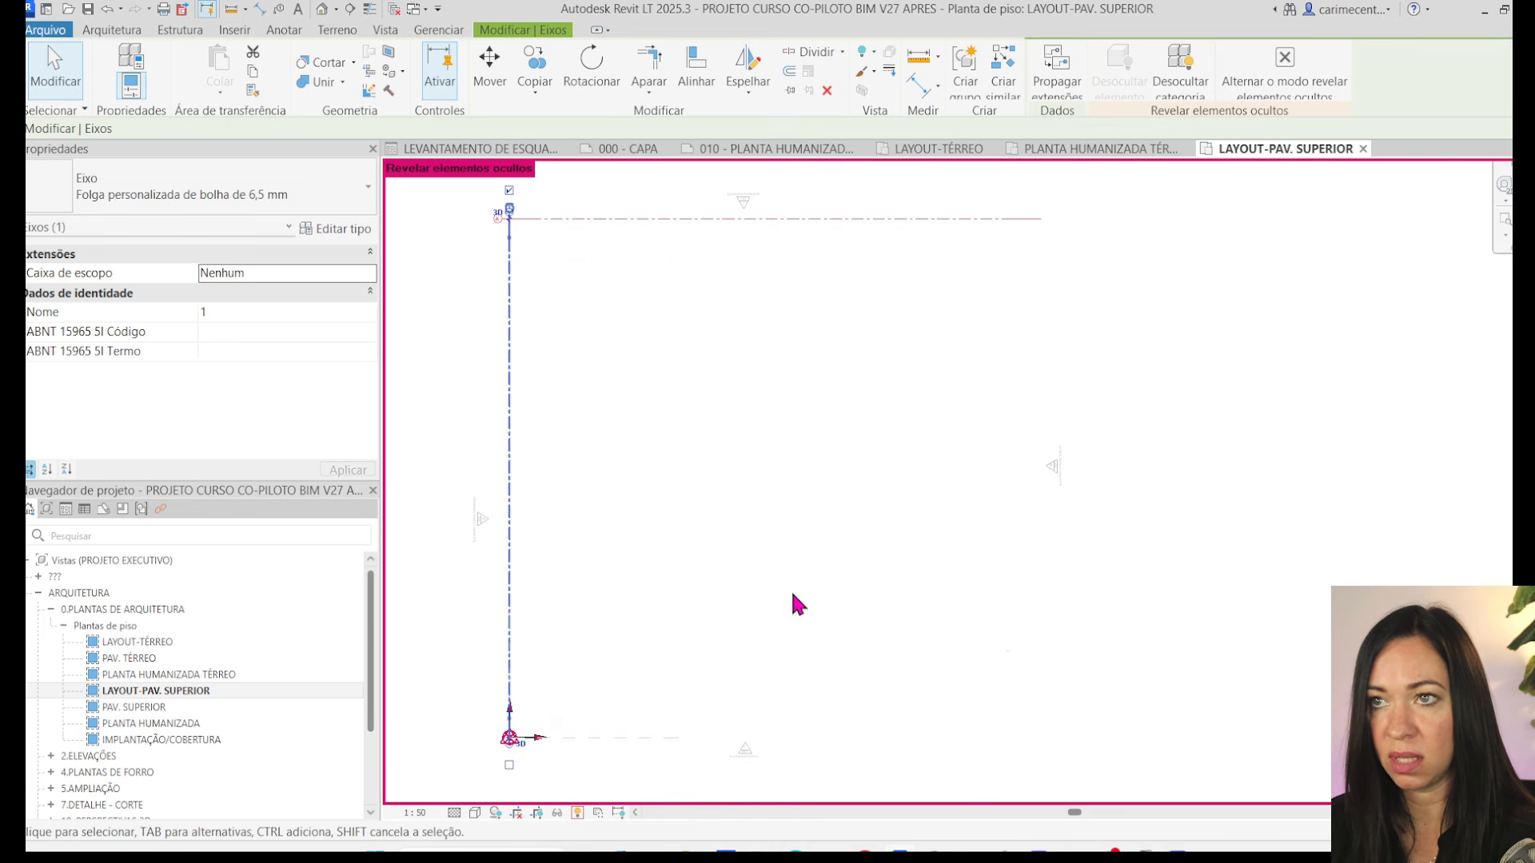
left_click(577, 812)
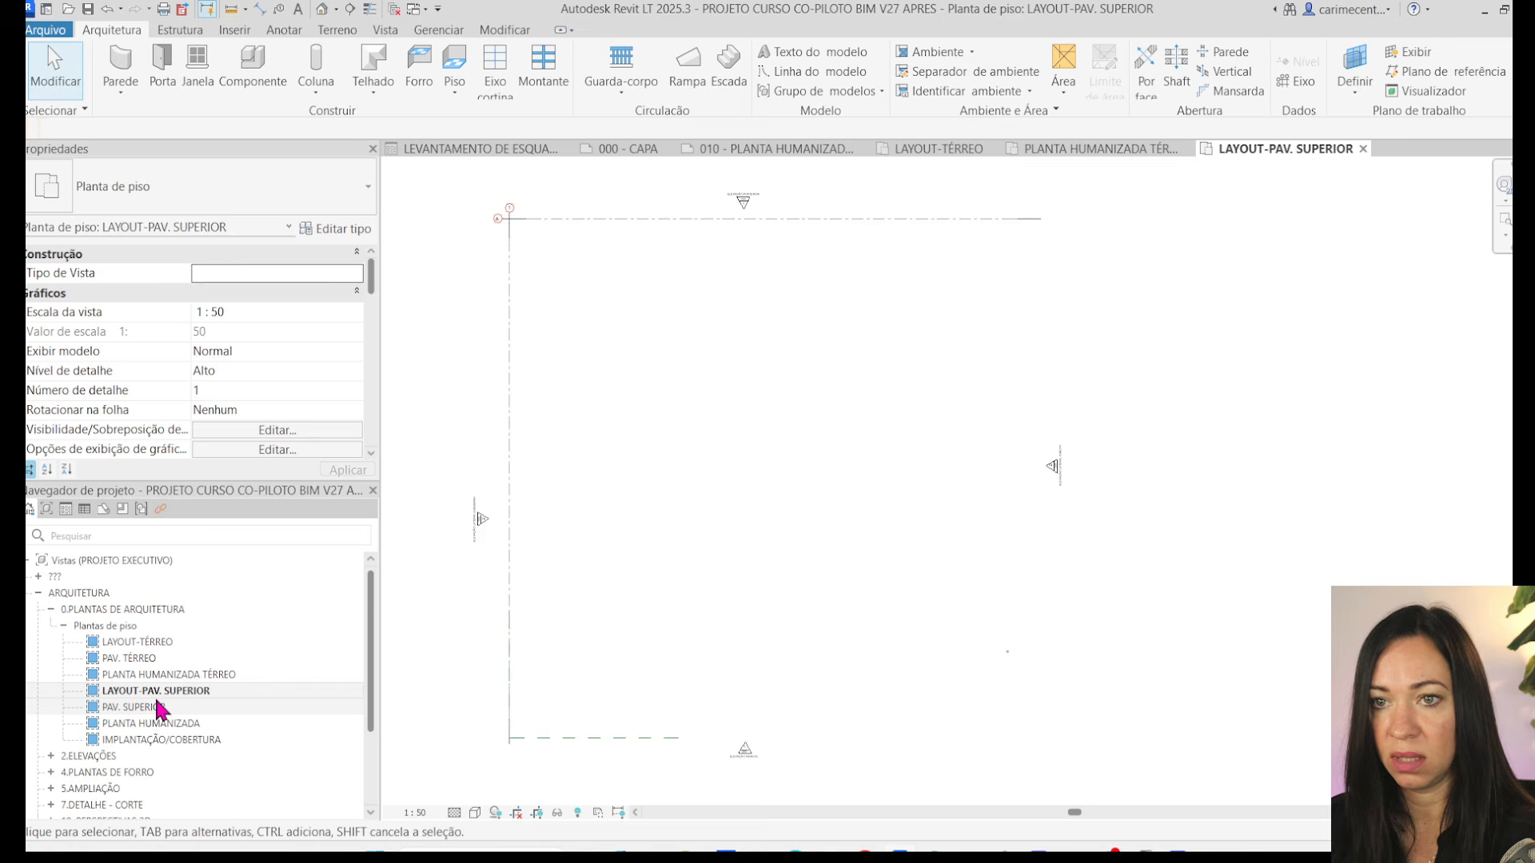
- Check the PAV. SUPERIOR plan and delete the leftover components and the filled region from the PLANTA HUMANIZADA view
double_click(158, 708)
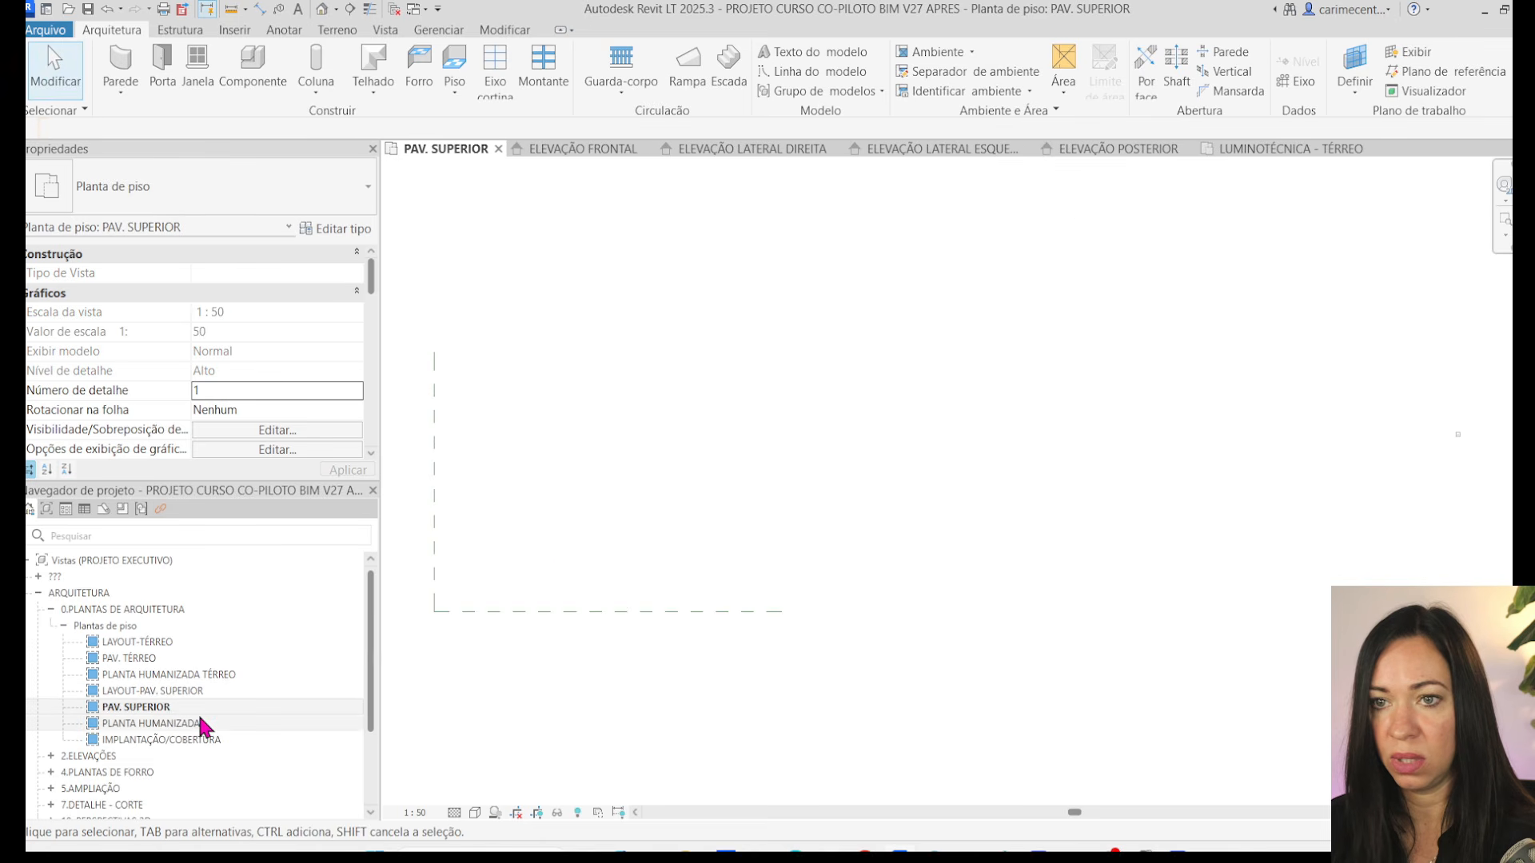
double_click(199, 719)
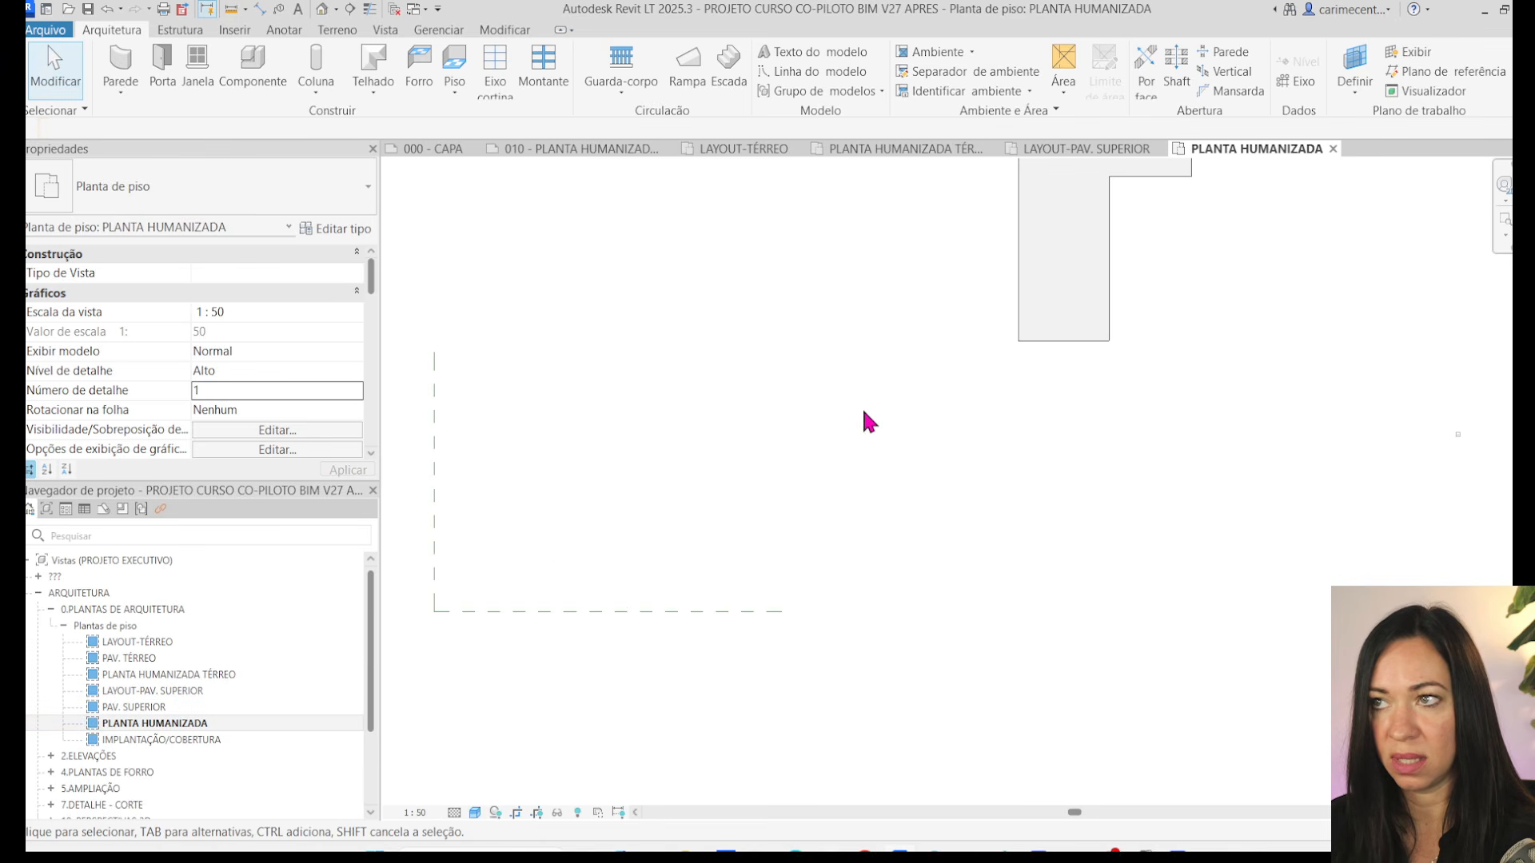
scroll(781, 559, "down", 5)
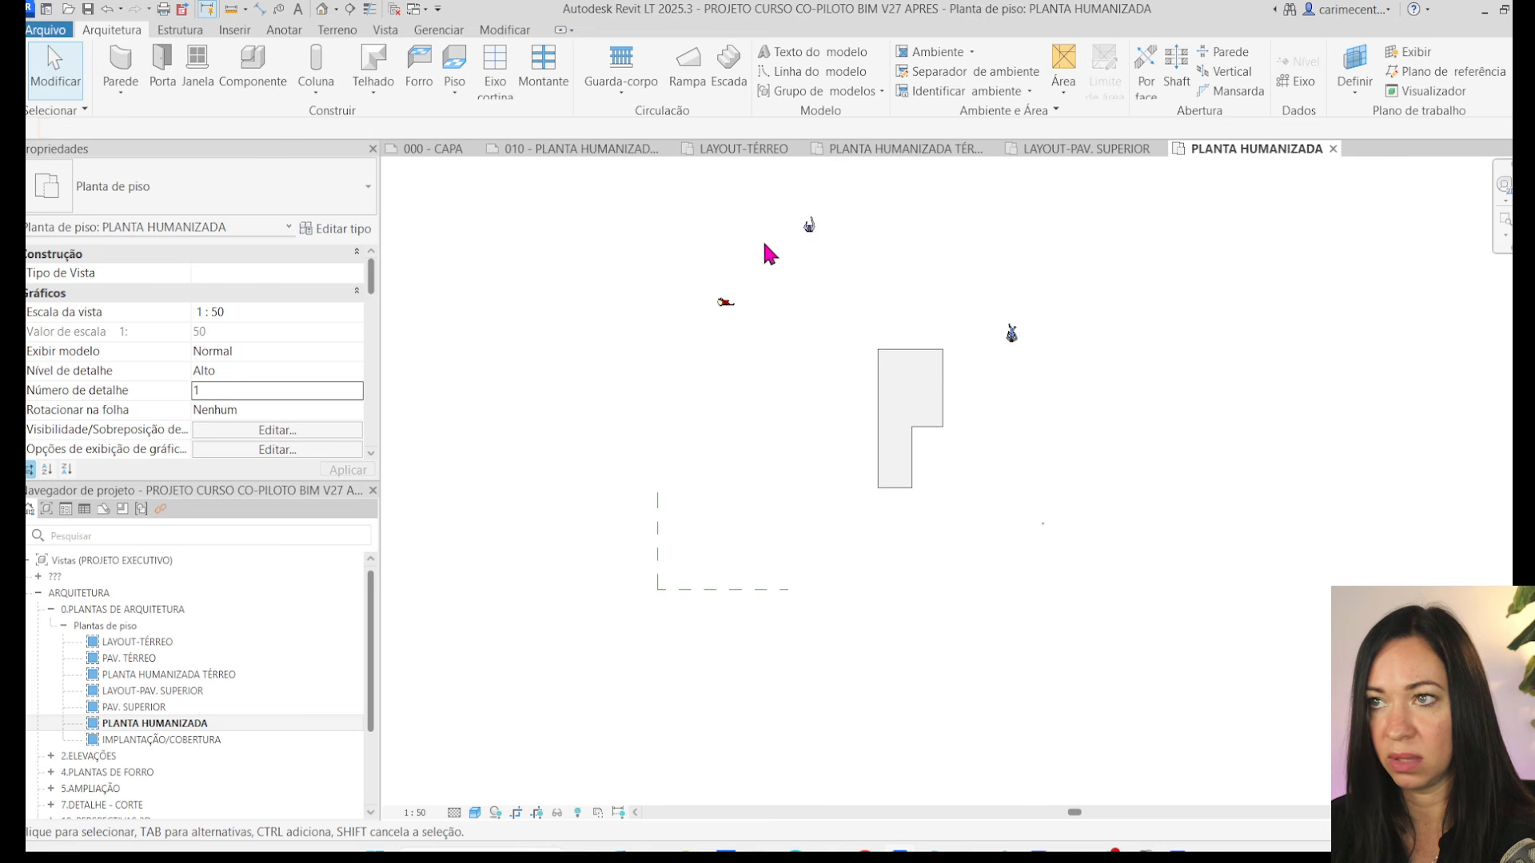
scroll(764, 244, "up", 2)
scroll(671, 376, "down", 1)
left_click_drag(616, 222, 1204, 543)
key("Delete")
left_click(933, 526)
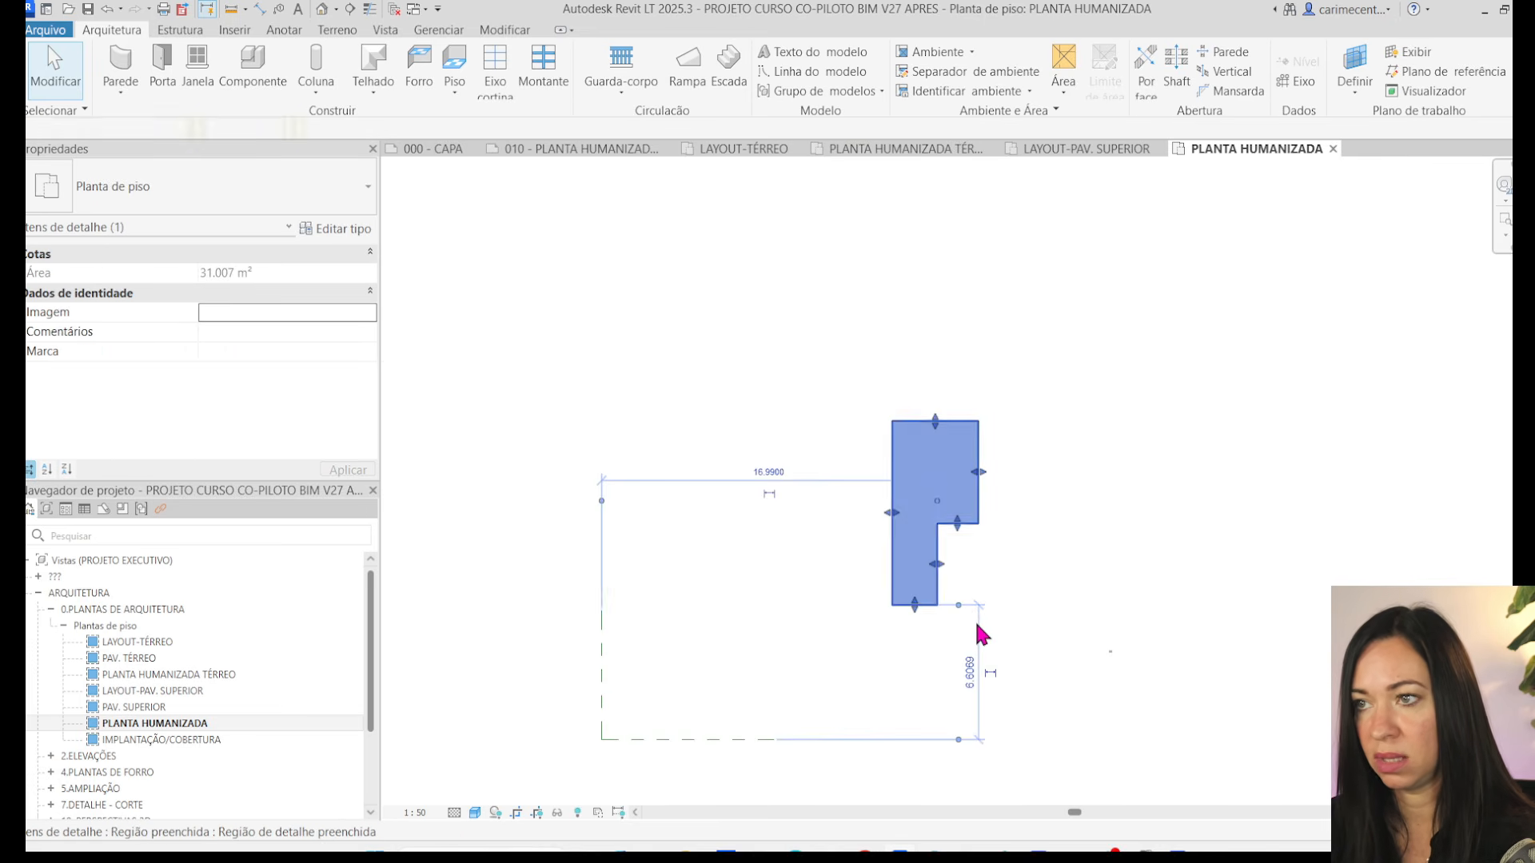
key("Delete")
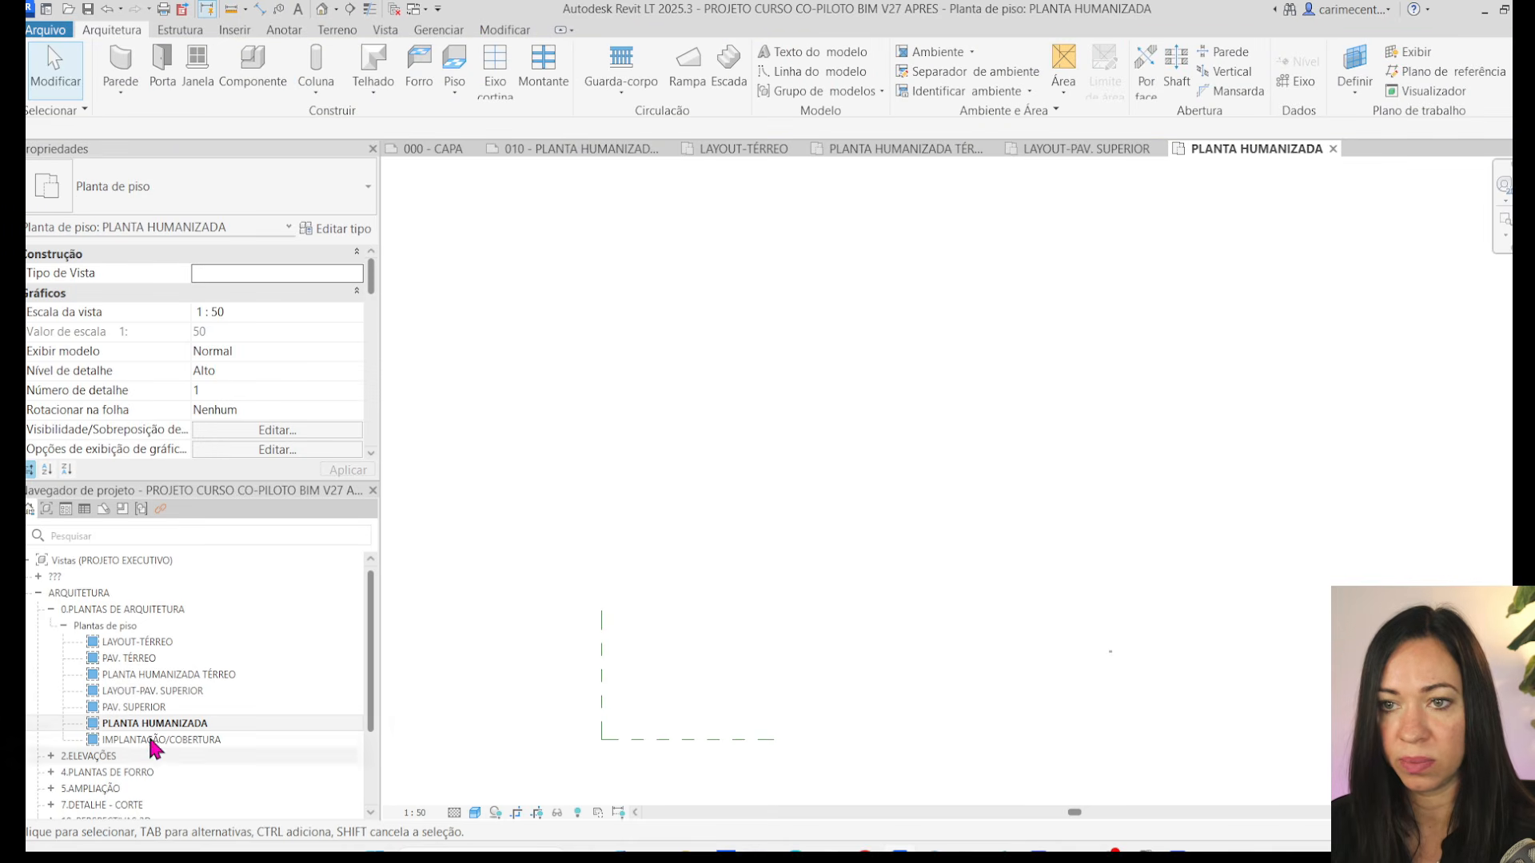
- Open the IMPLANTAÇÃO/COBERTURA plan and delete the leftover lines, annotations and room tags inside the grids and elevation markers
double_click(150, 740)
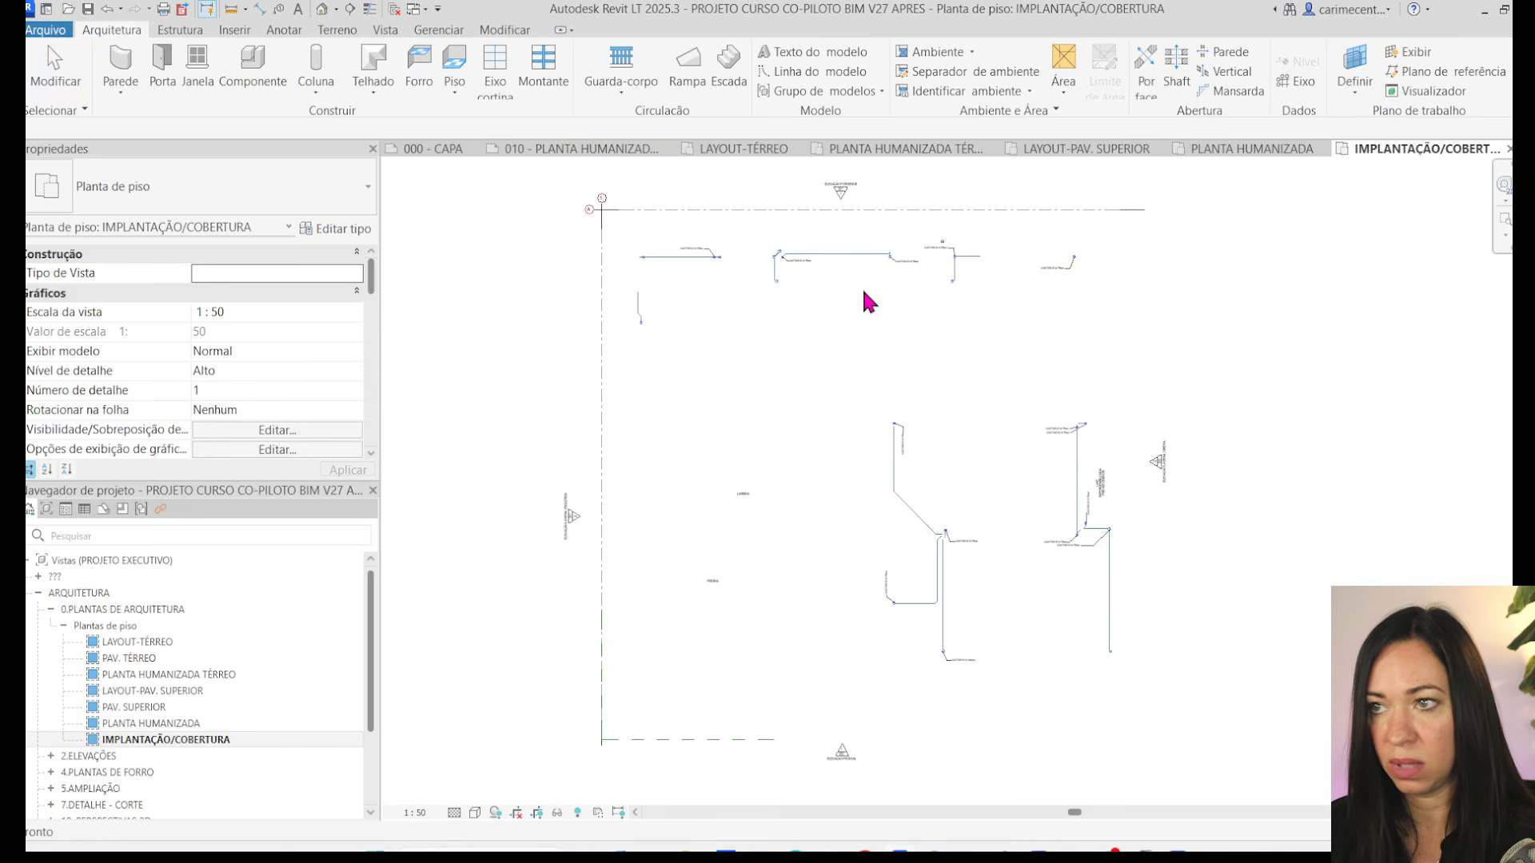
left_click_drag(618, 219, 1135, 736)
key("Delete")
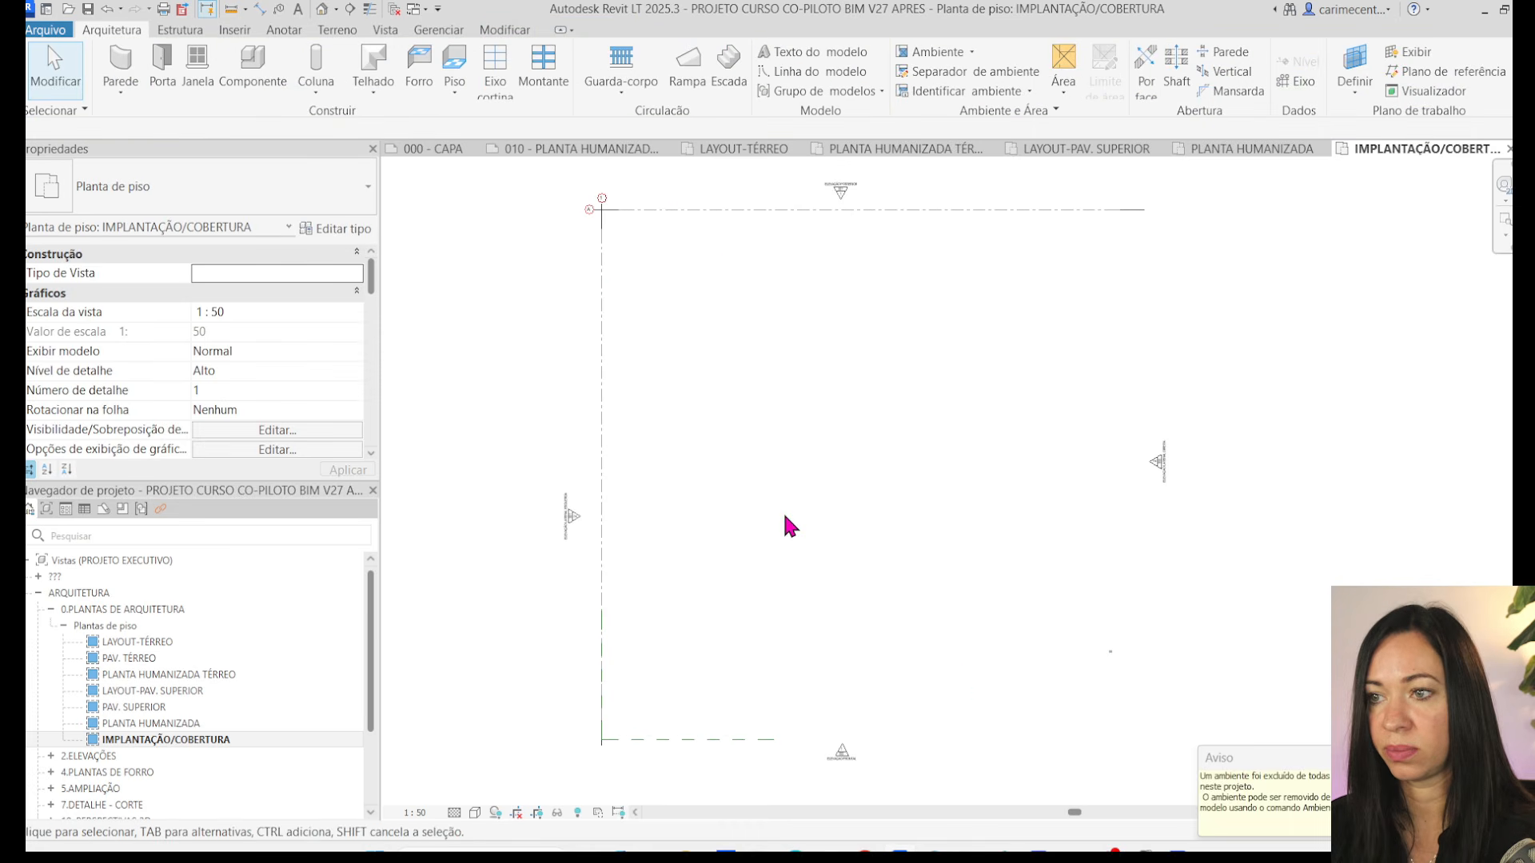
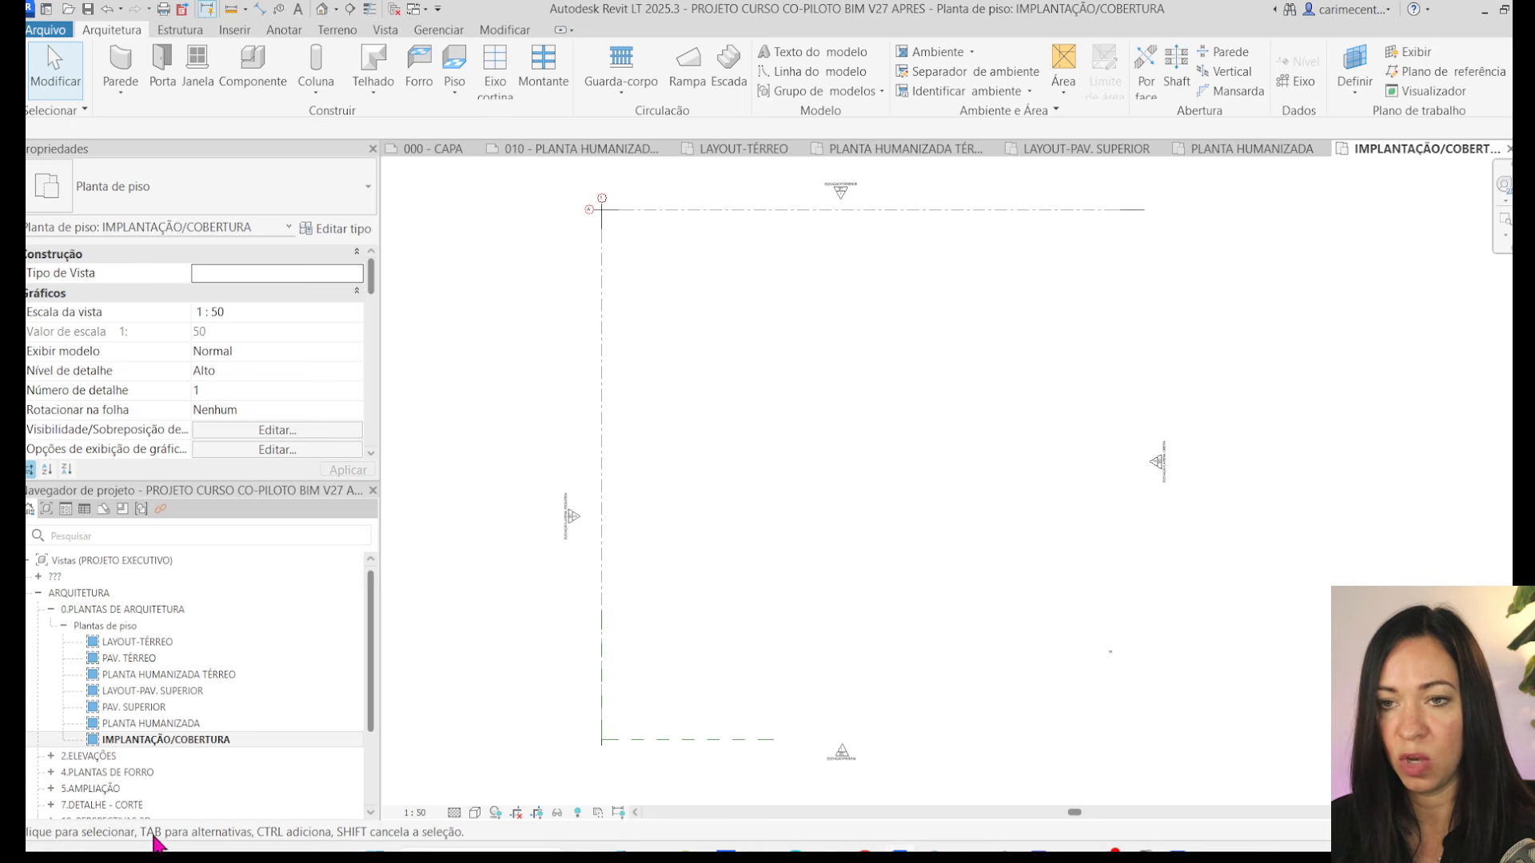
- Check the ELEVAÇÃO FRONTAL view for leftover model content and collapse the ARQUITETURA group of views
double_click(64, 757)
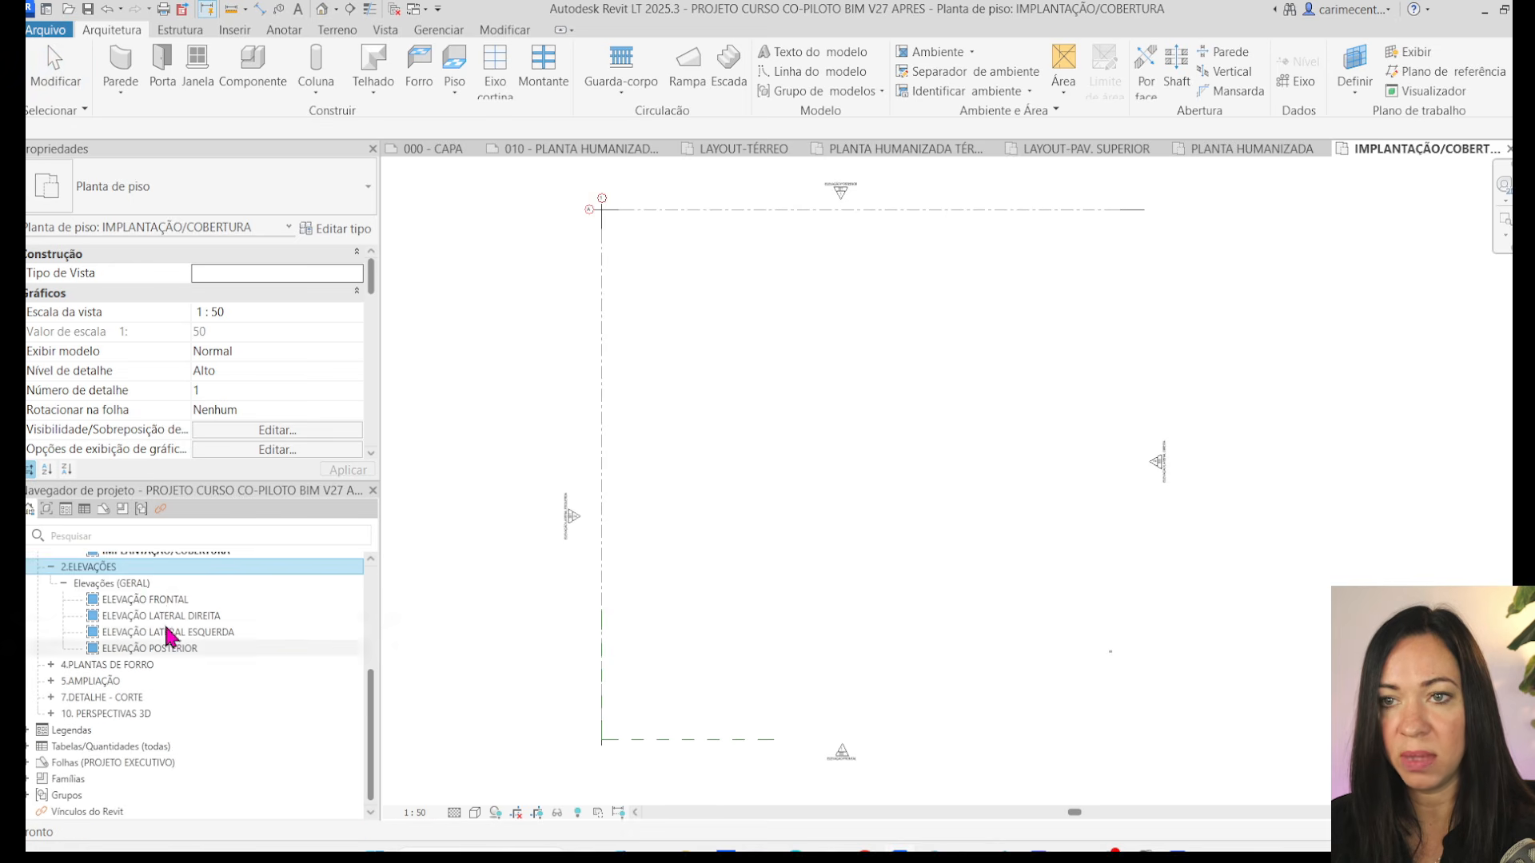
left_click(146, 615)
double_click(147, 606)
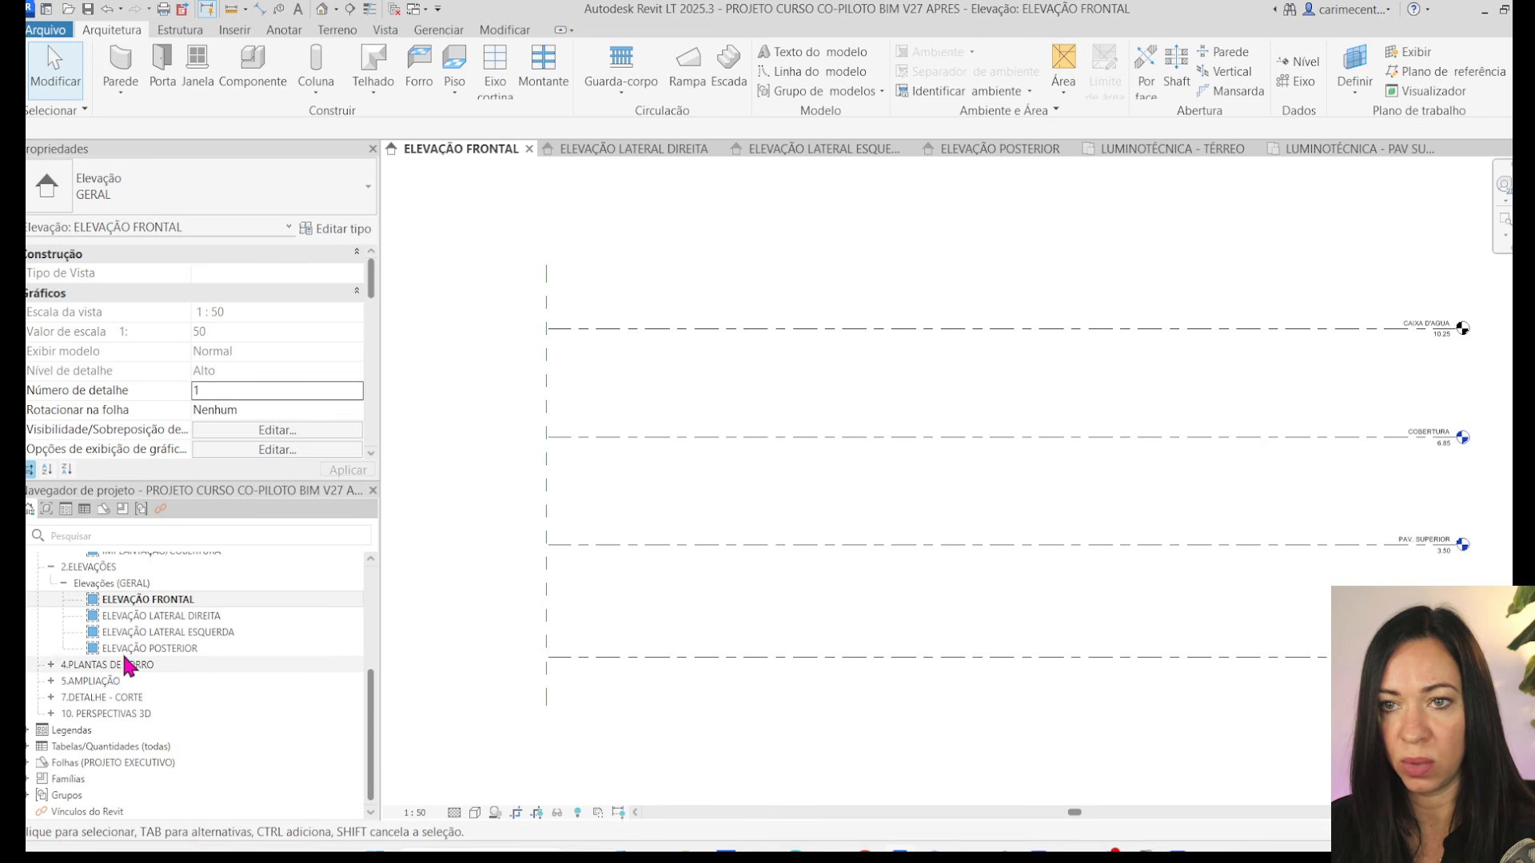
scroll(164, 771, "up", 5)
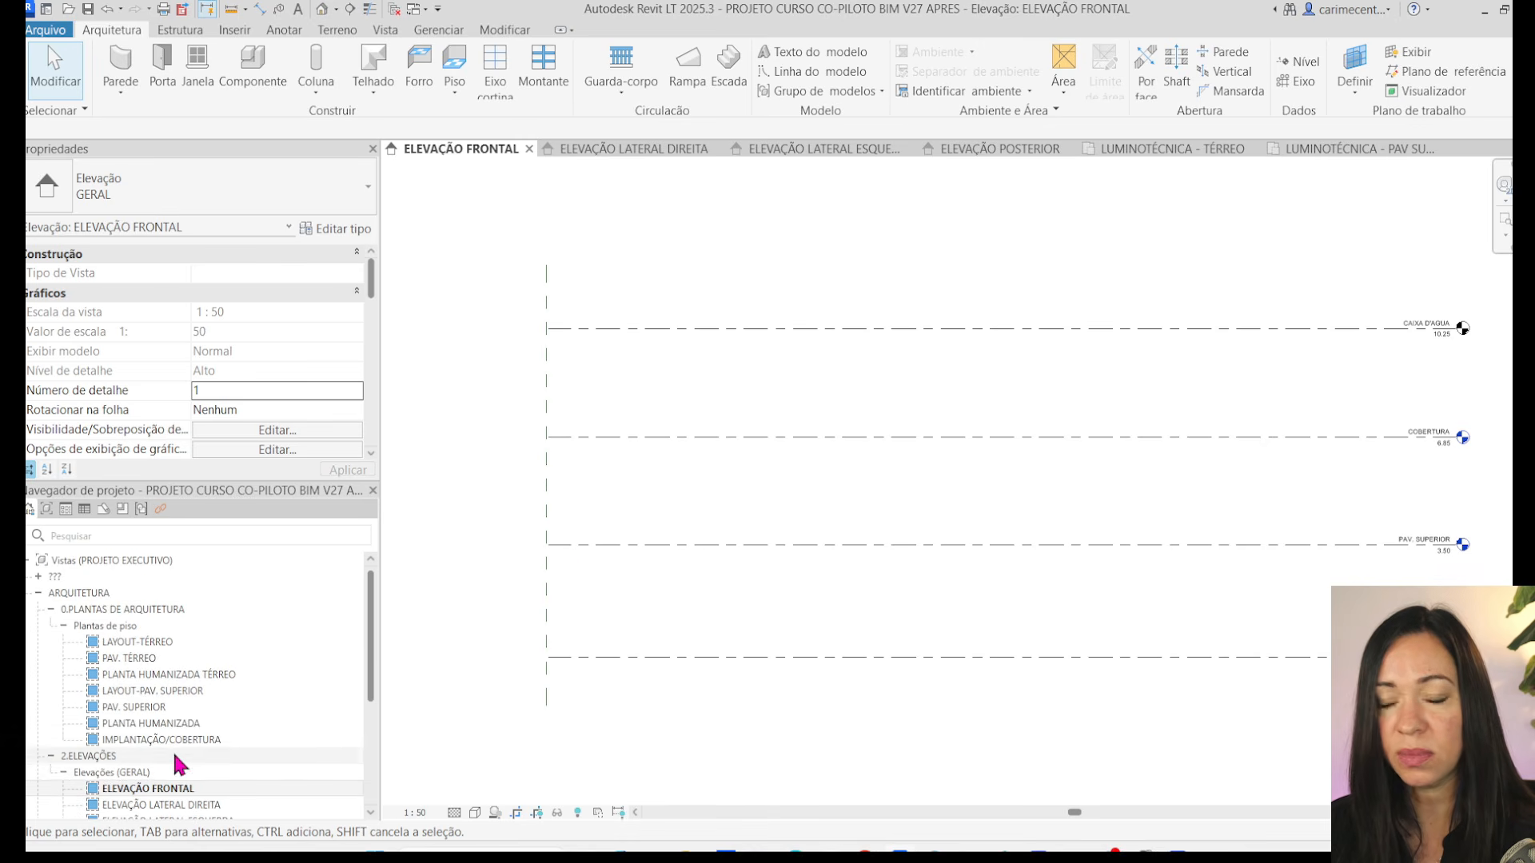
left_click(38, 593)
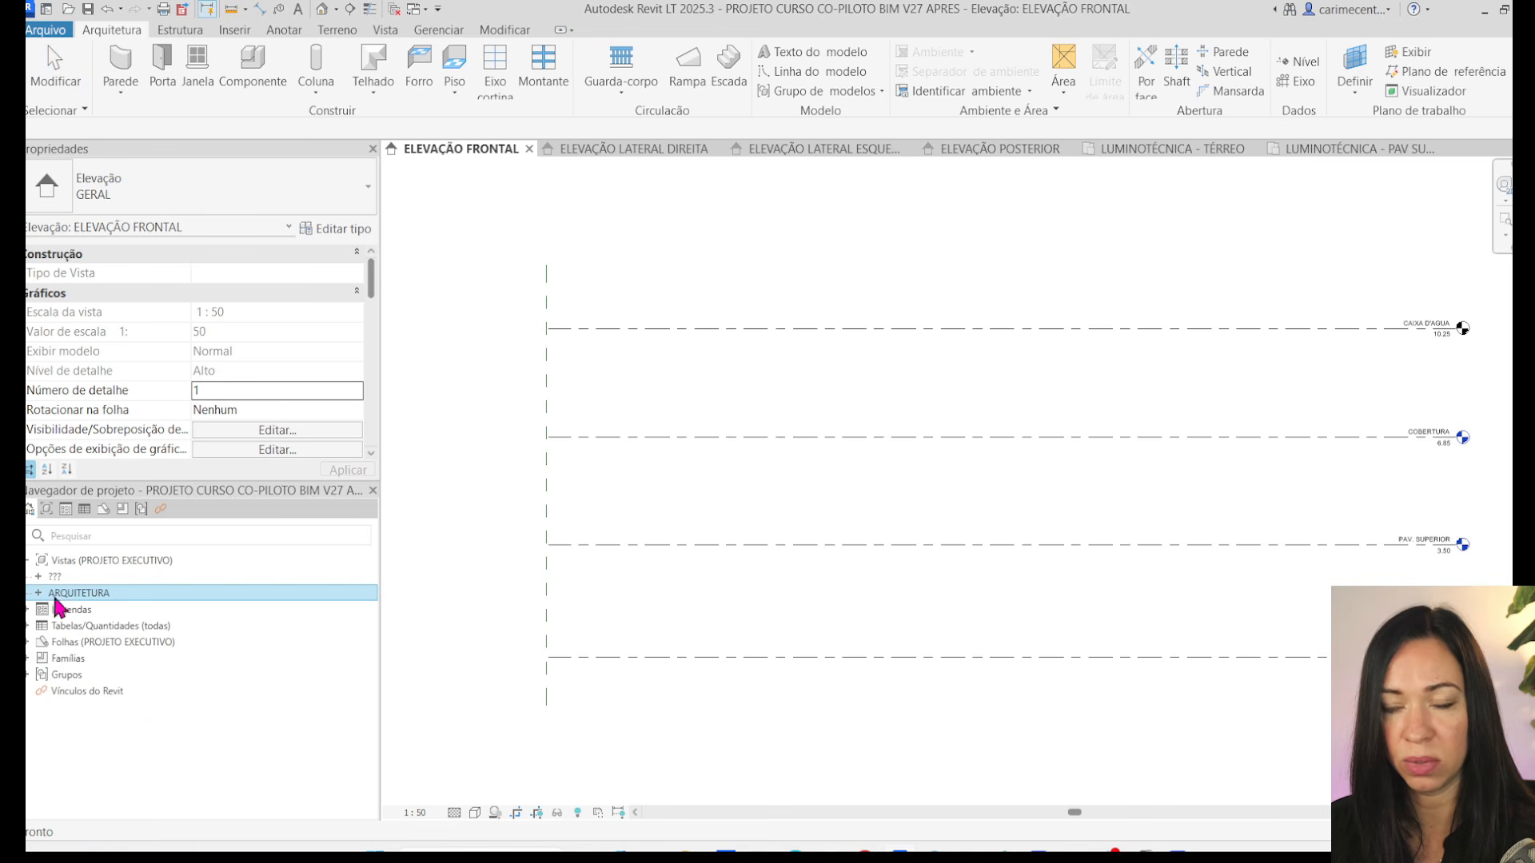
left_click(798, 412)
middle_click_drag(843, 383, 819, 401)
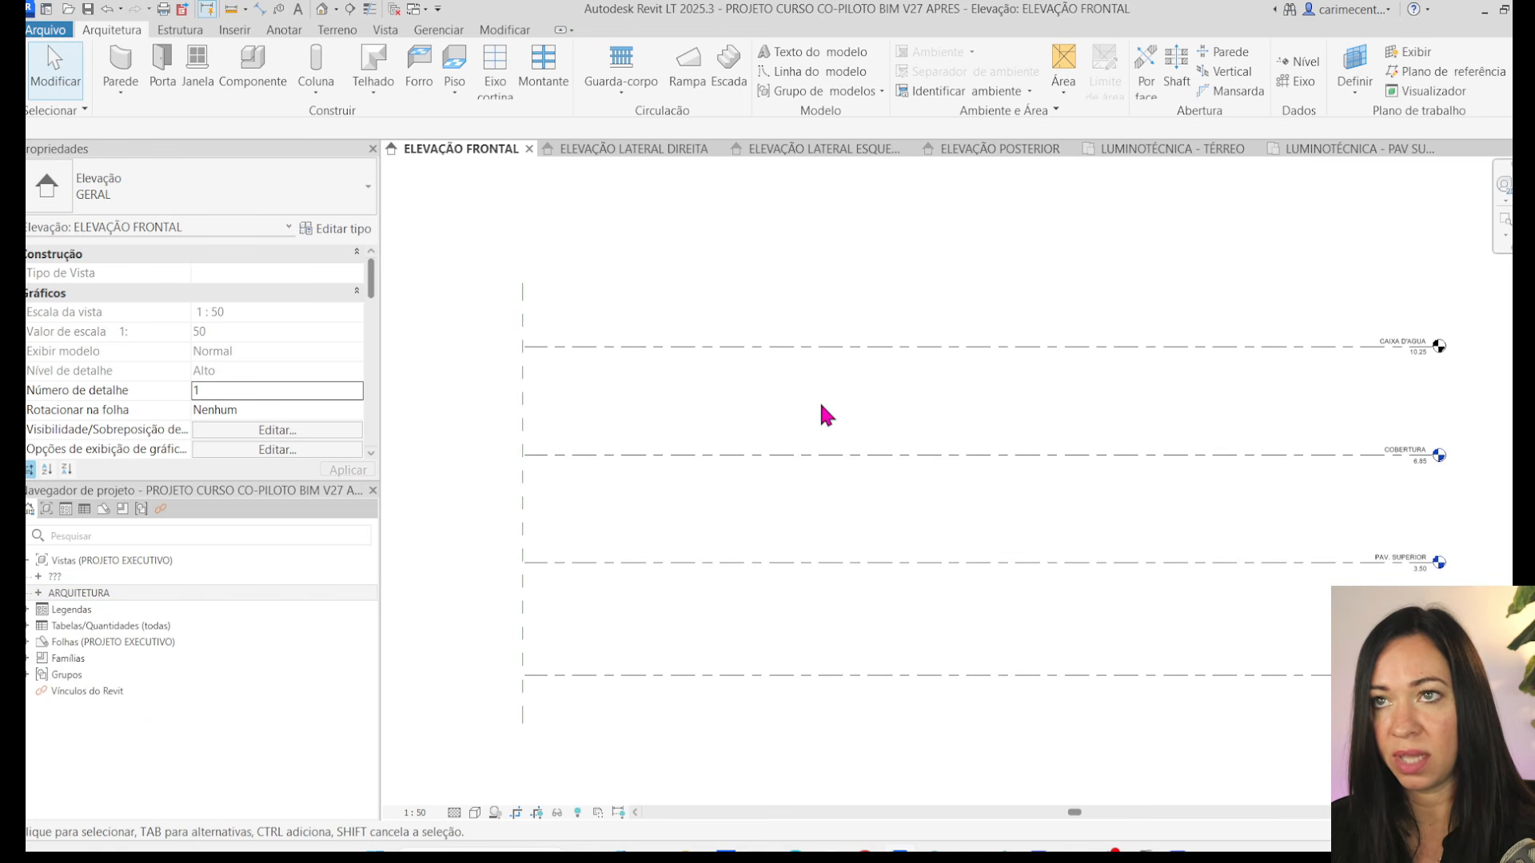
- Check the default 3D view and the PAV. TÉRREO plan for remaining model elements
left_click(323, 9)
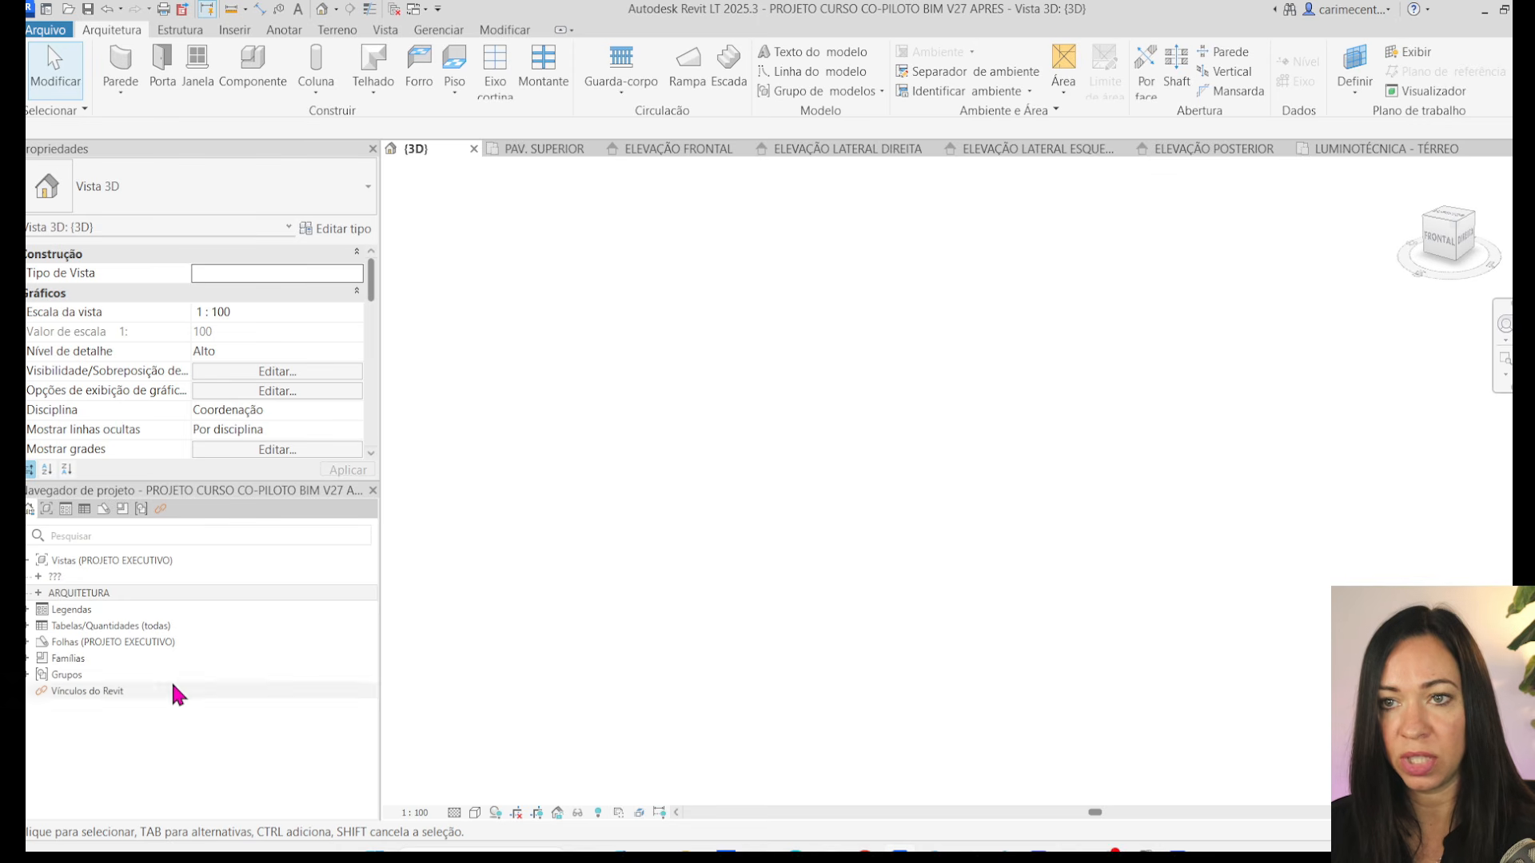
double_click(111, 593)
double_click(127, 658)
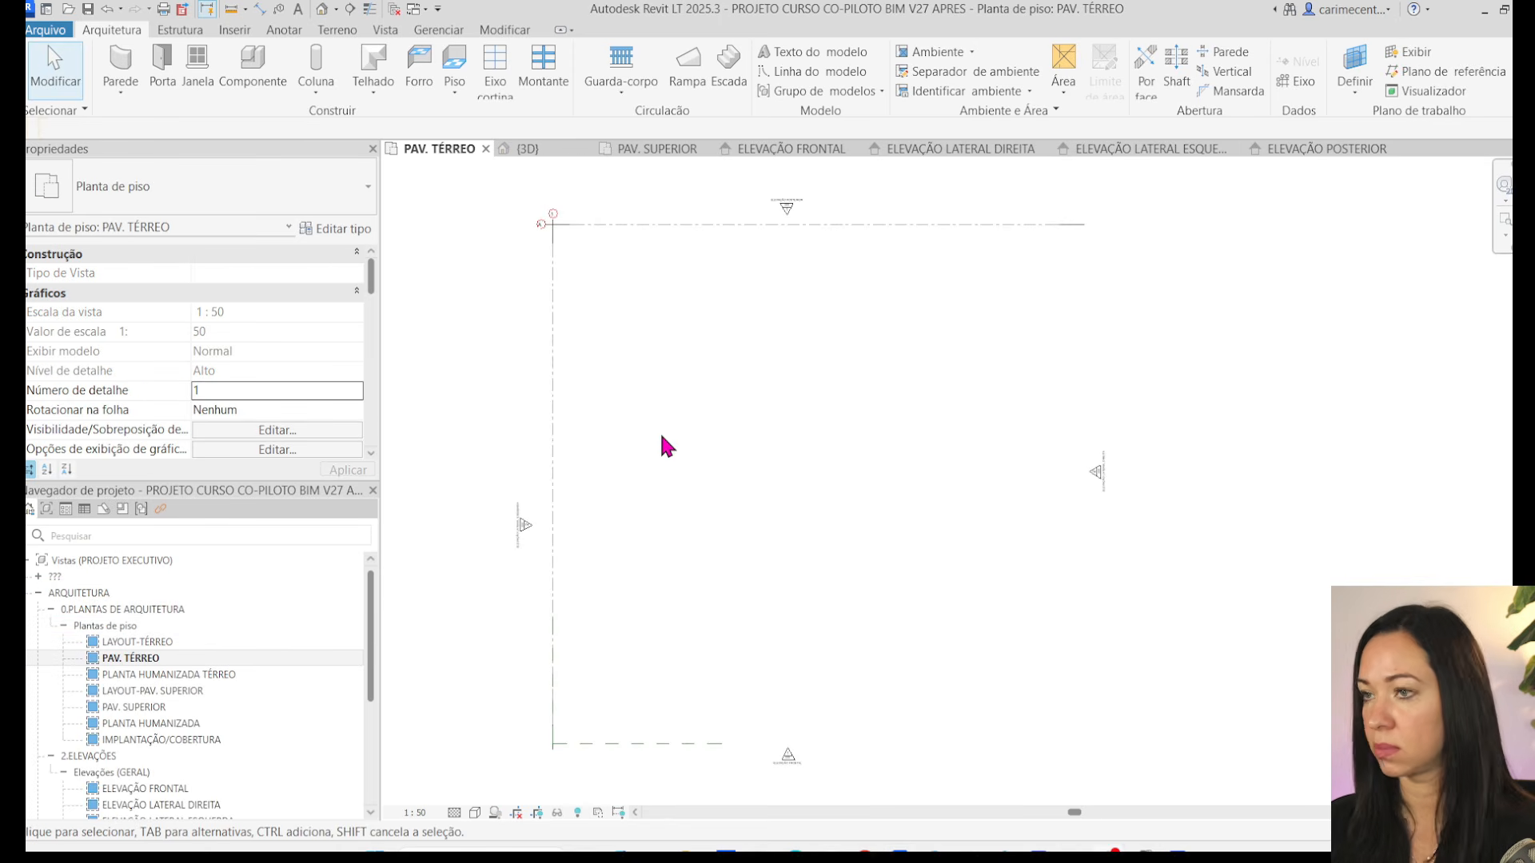
middle_click_drag(735, 460, 734, 458)
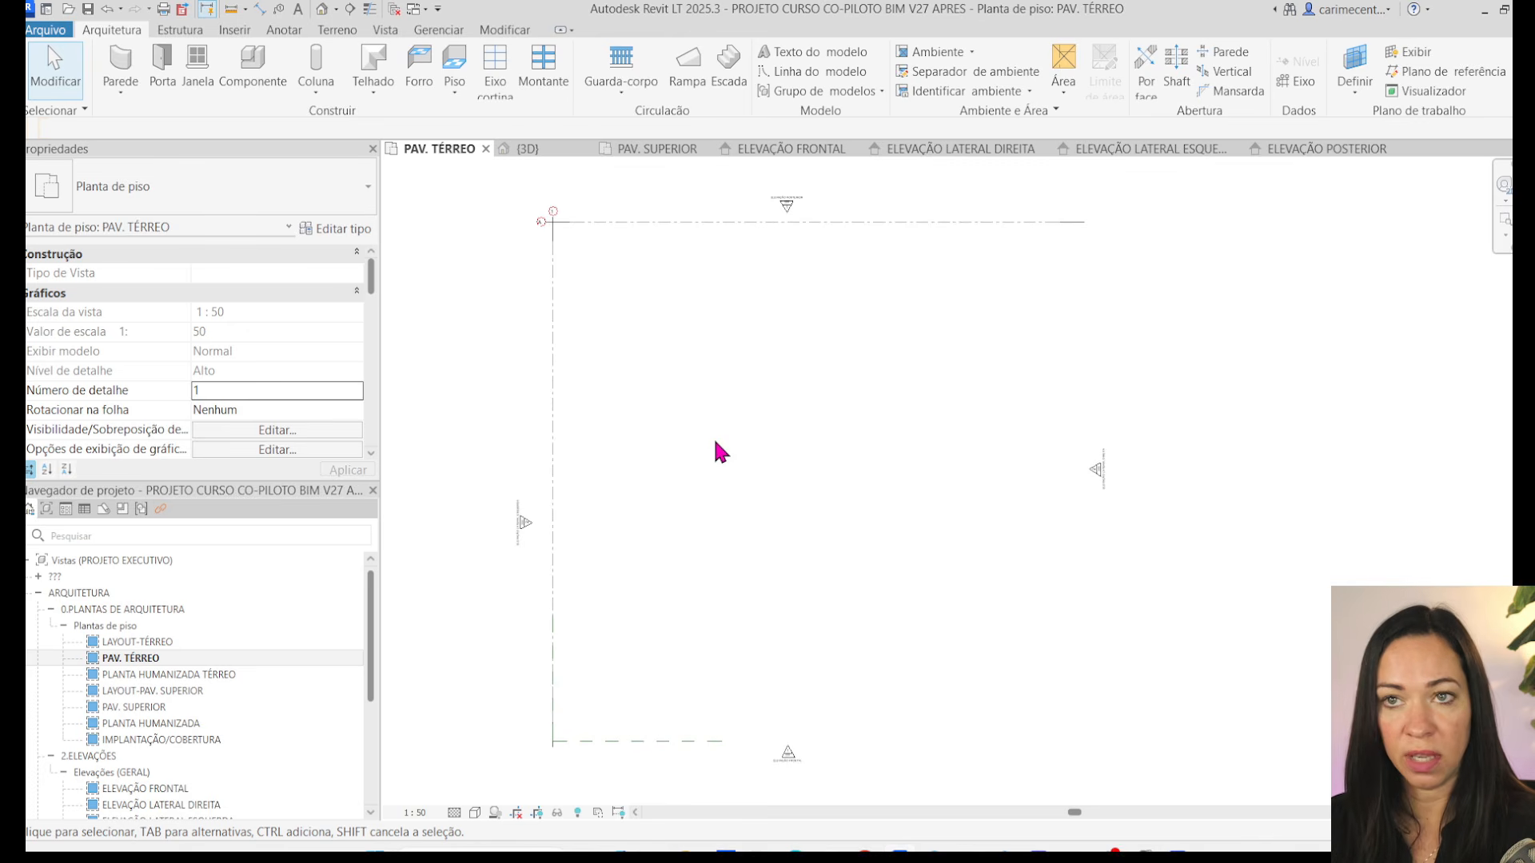
- Save the cleaned project as a template file named "Template para projeto executivo.rte" in the Área de Trabalho folder
left_click(47, 33)
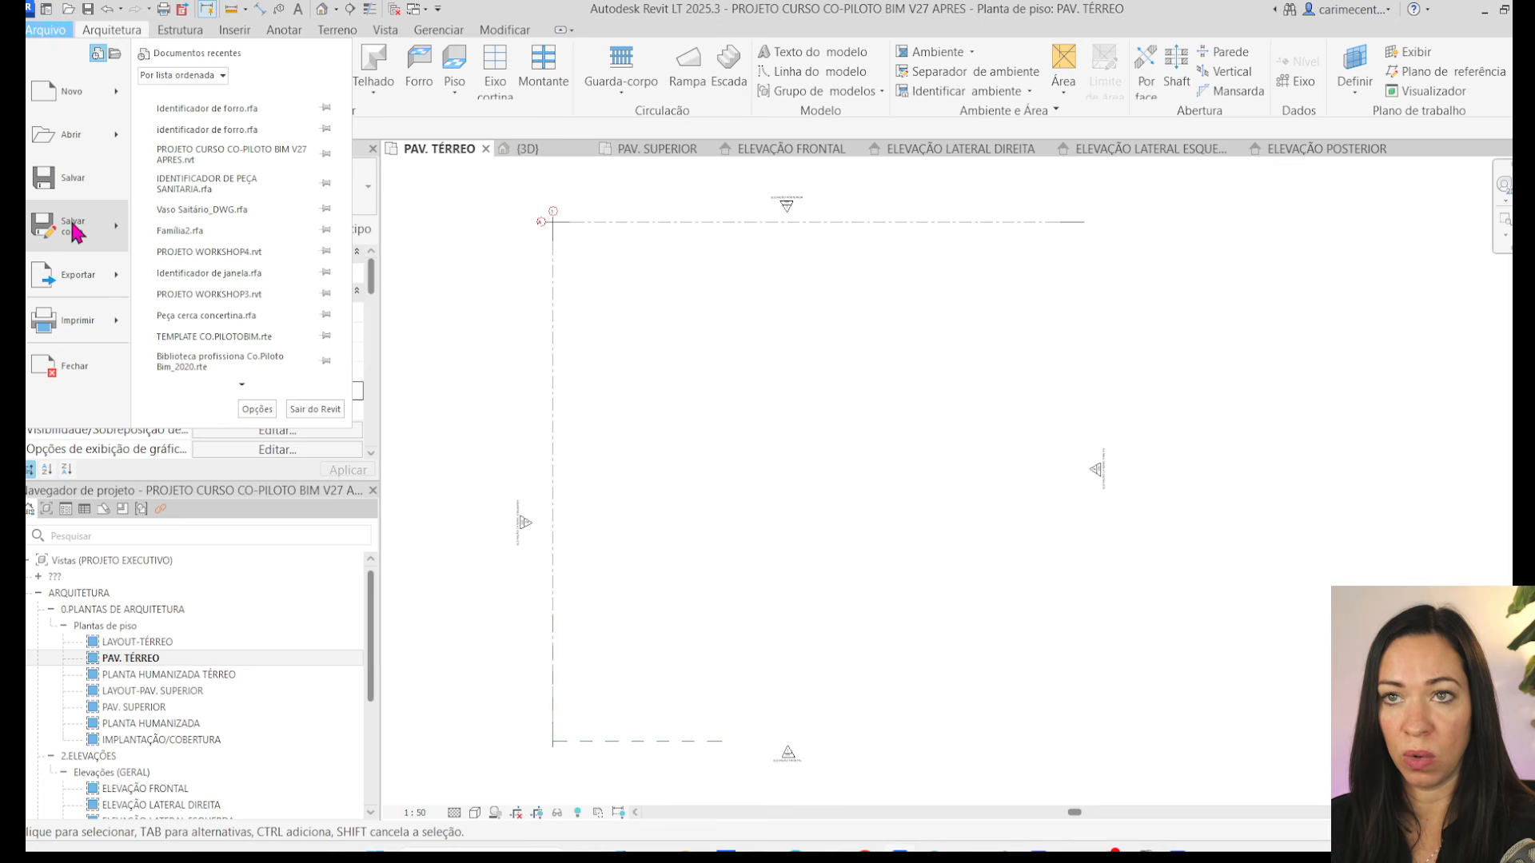
mouse_move(76, 232)
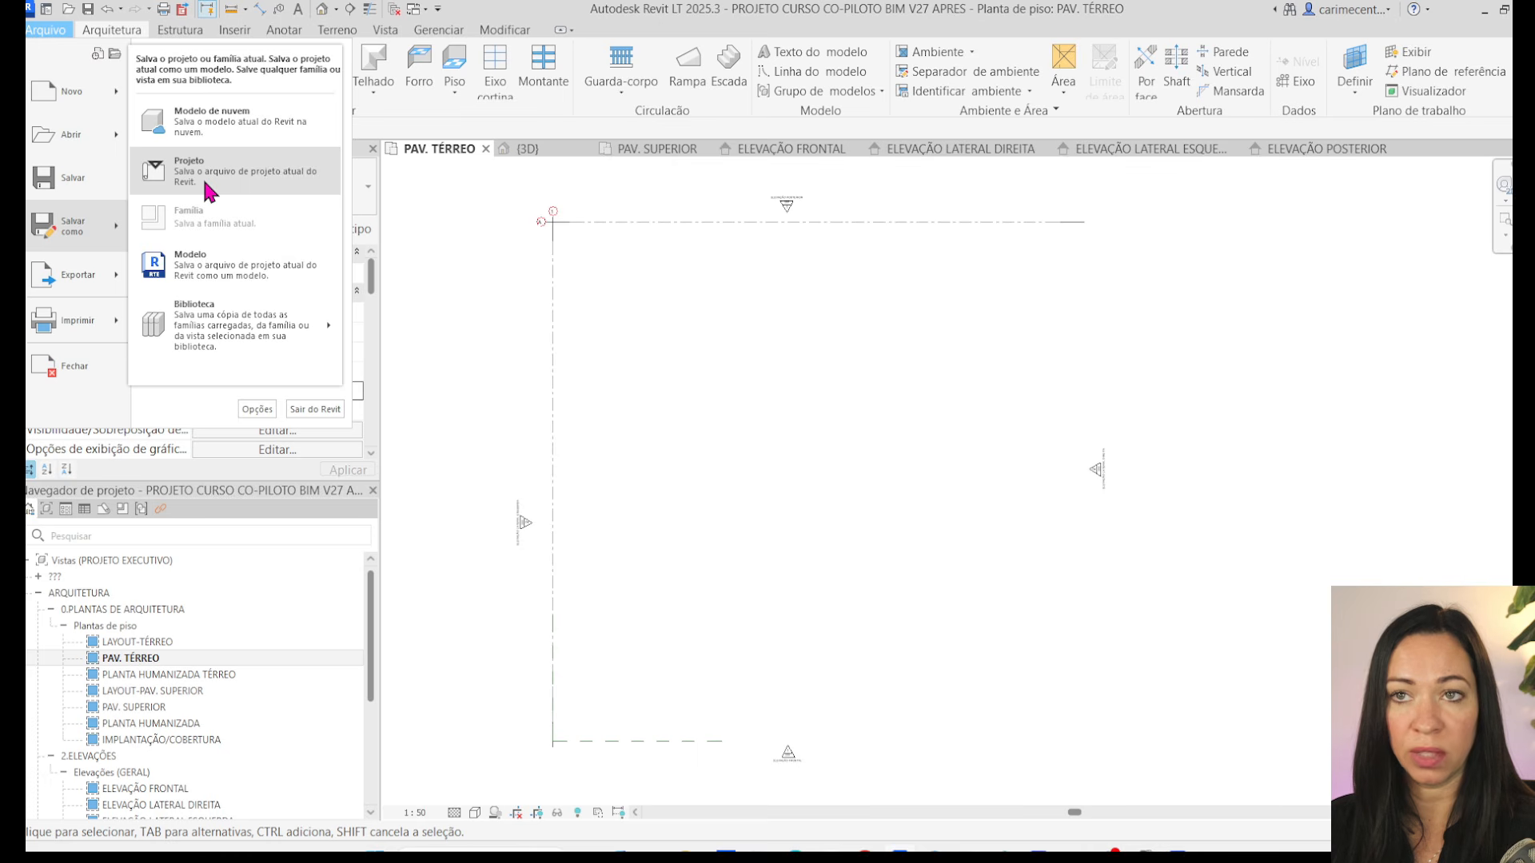
left_click(192, 270)
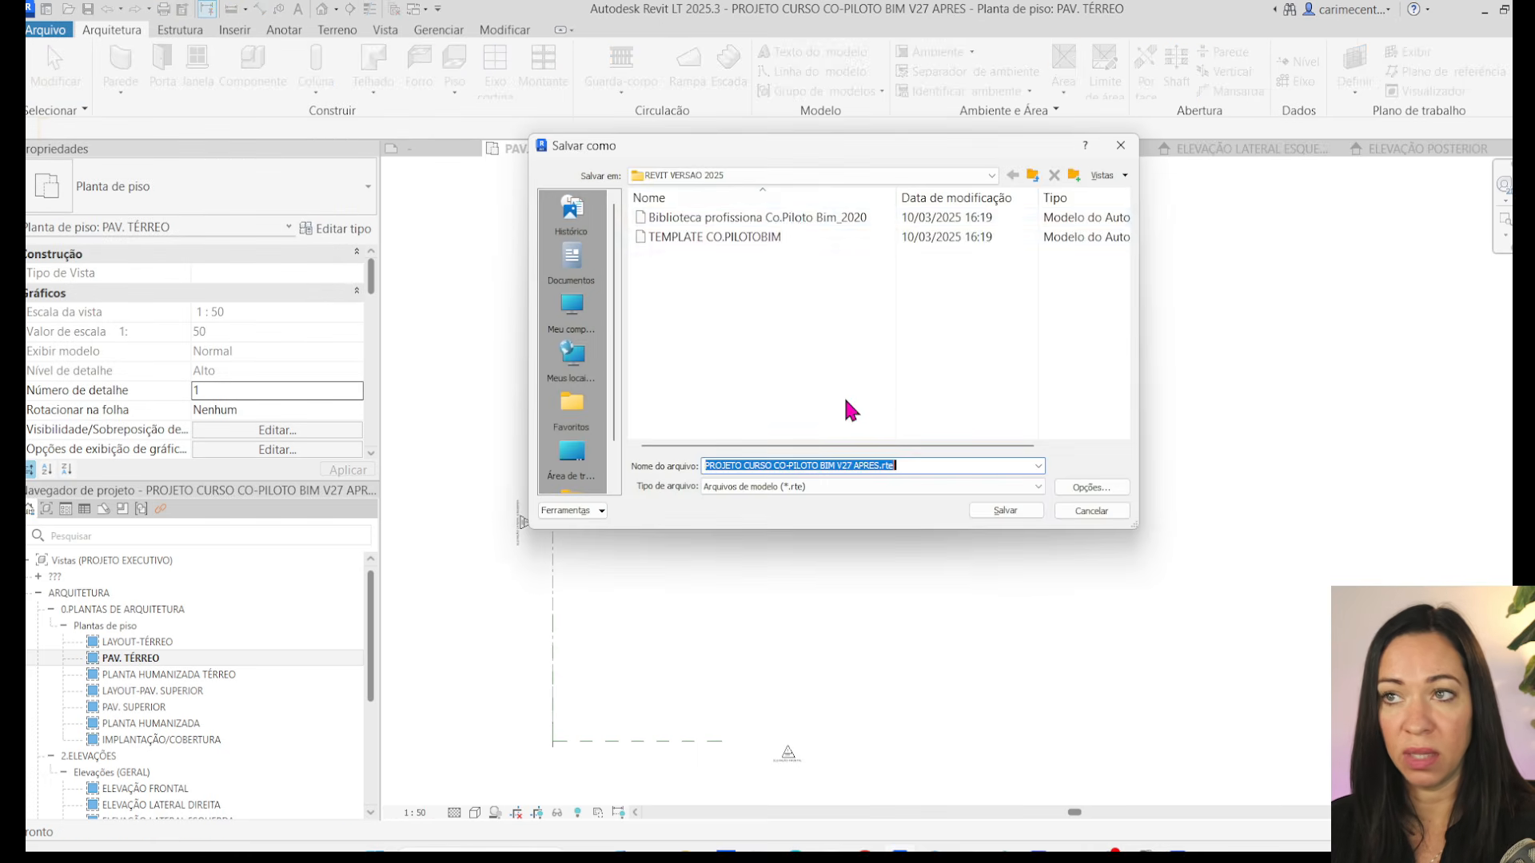
left_click_drag(783, 145, 610, 169)
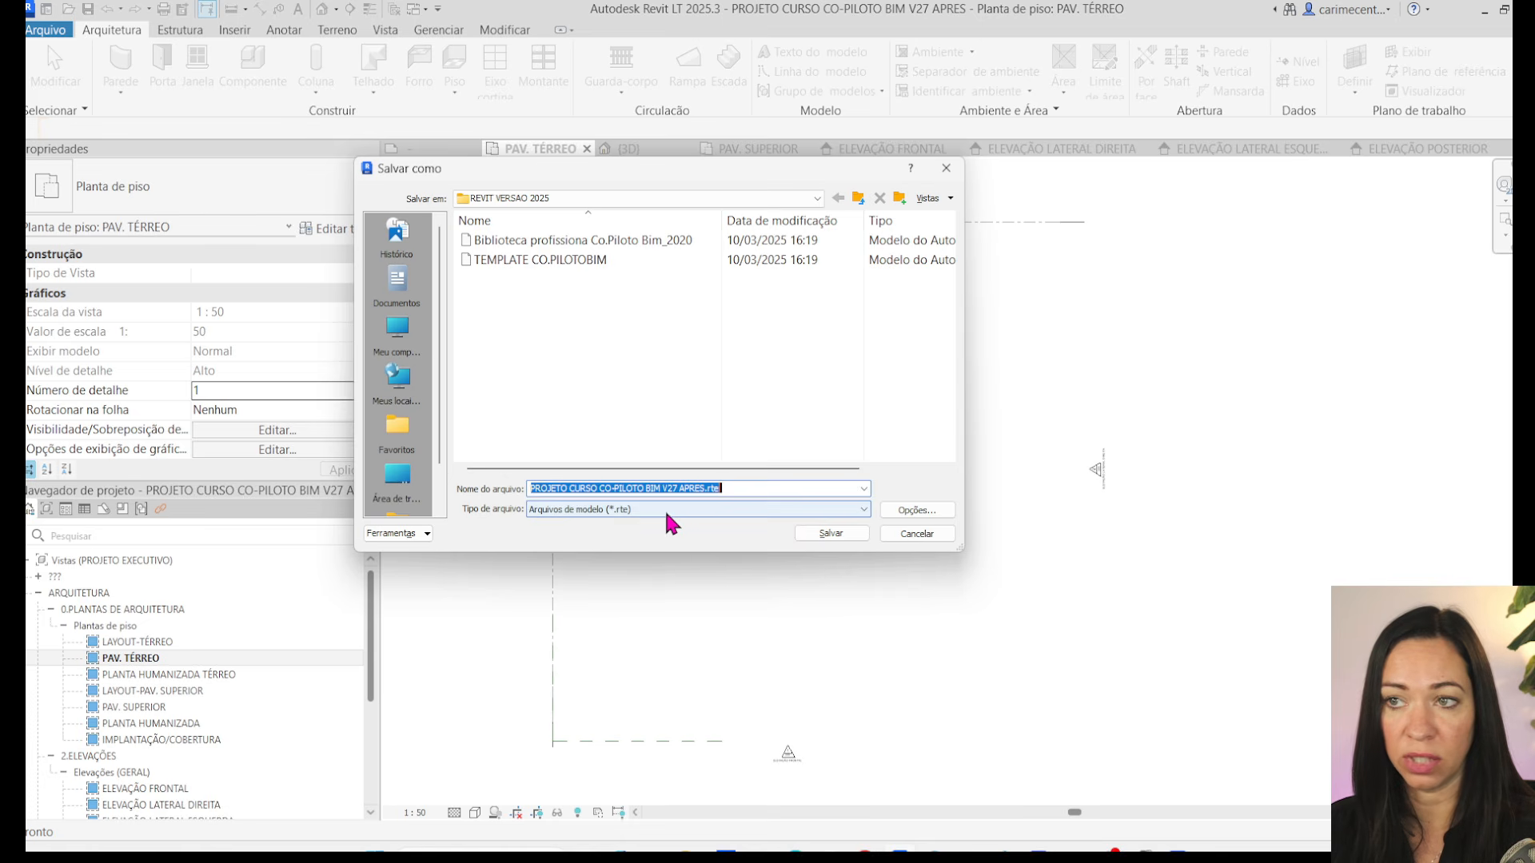
left_click(706, 491)
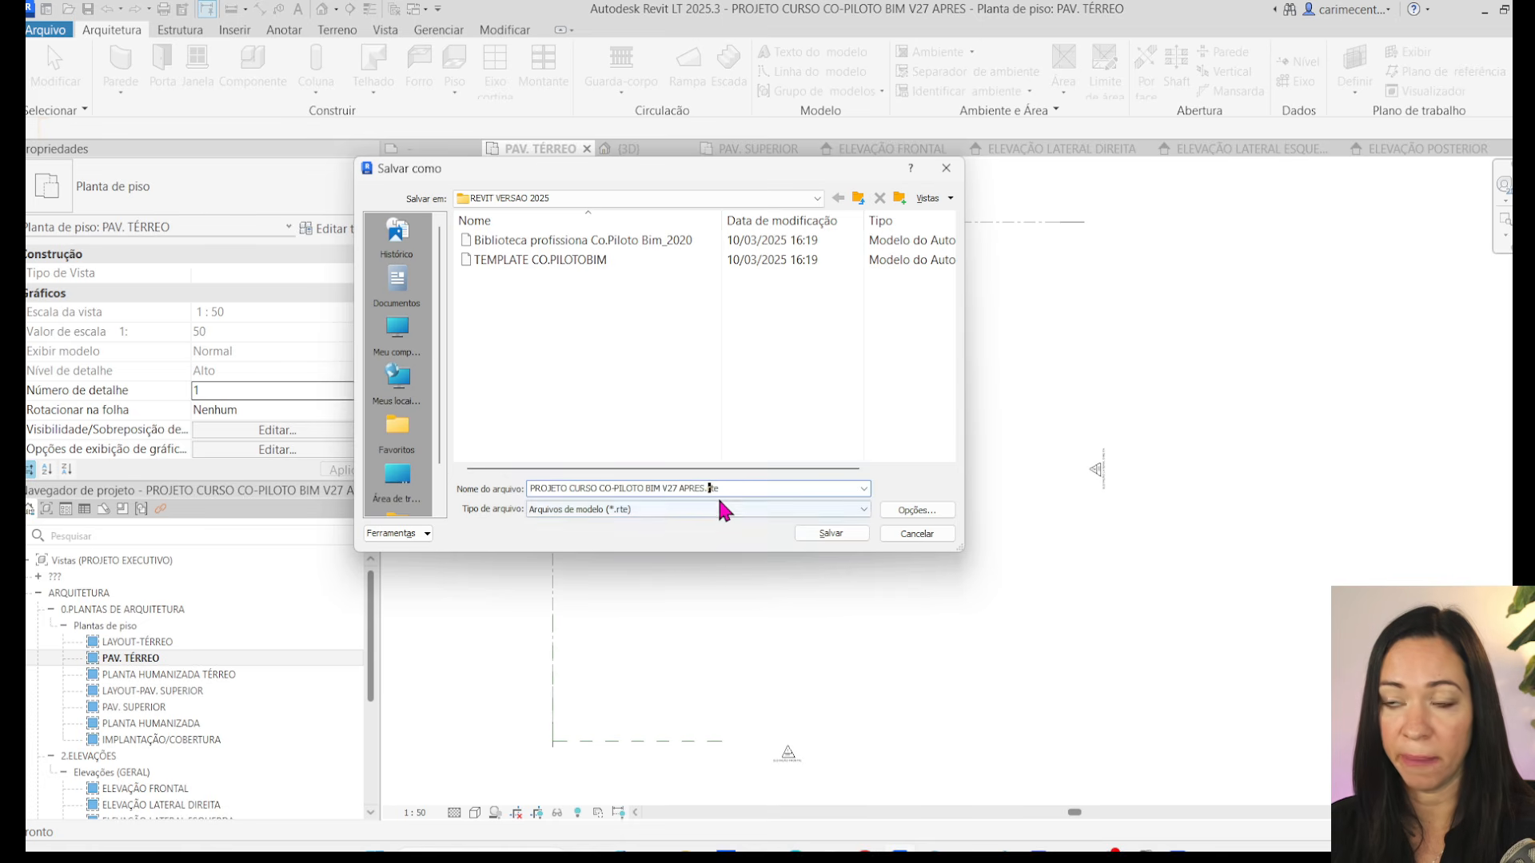
left_click_drag(707, 489, 535, 488)
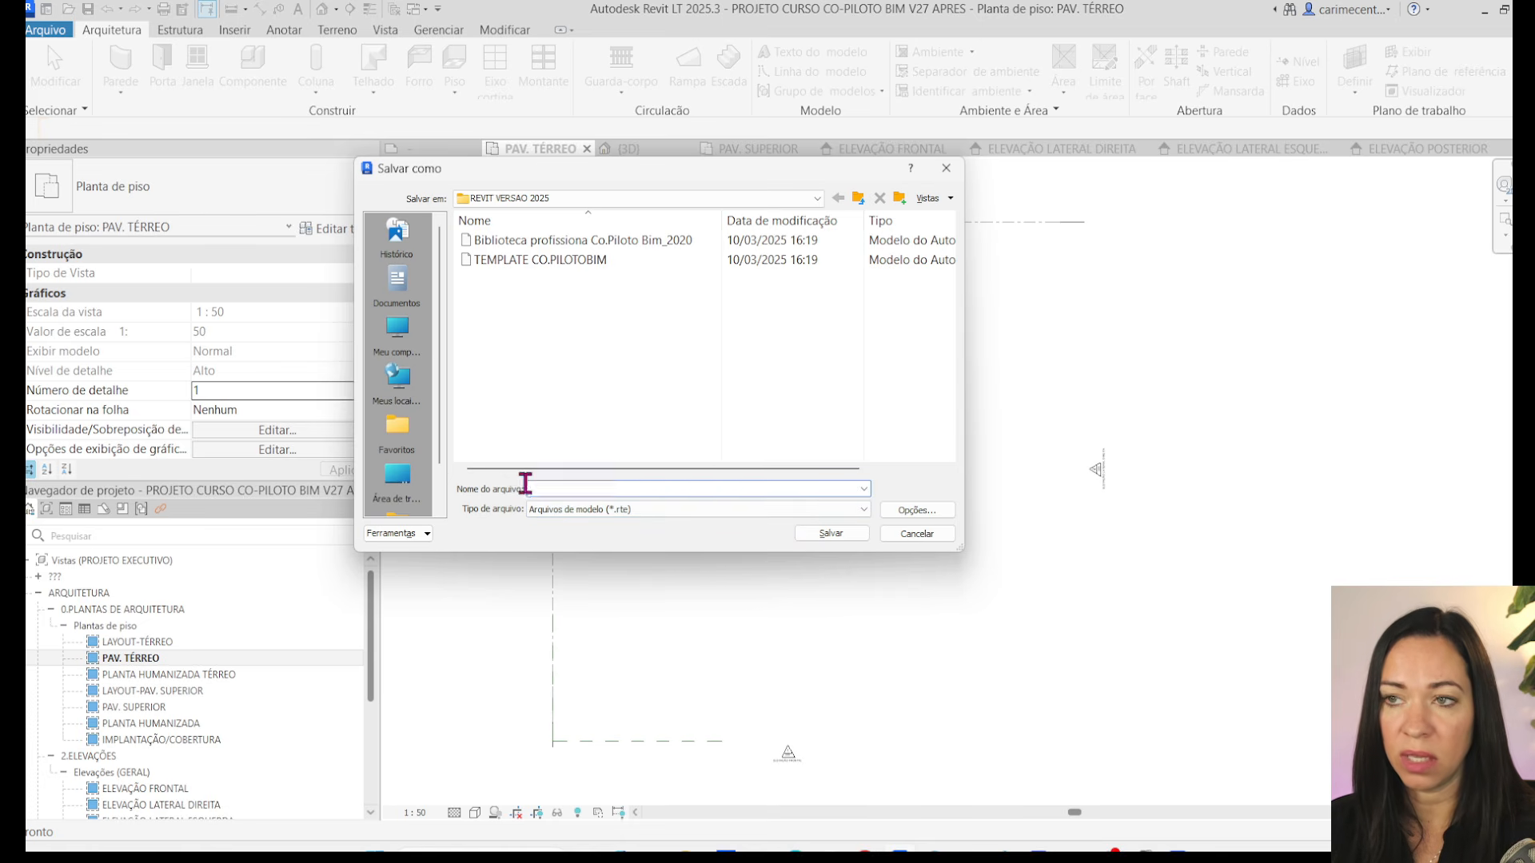
type("templa")
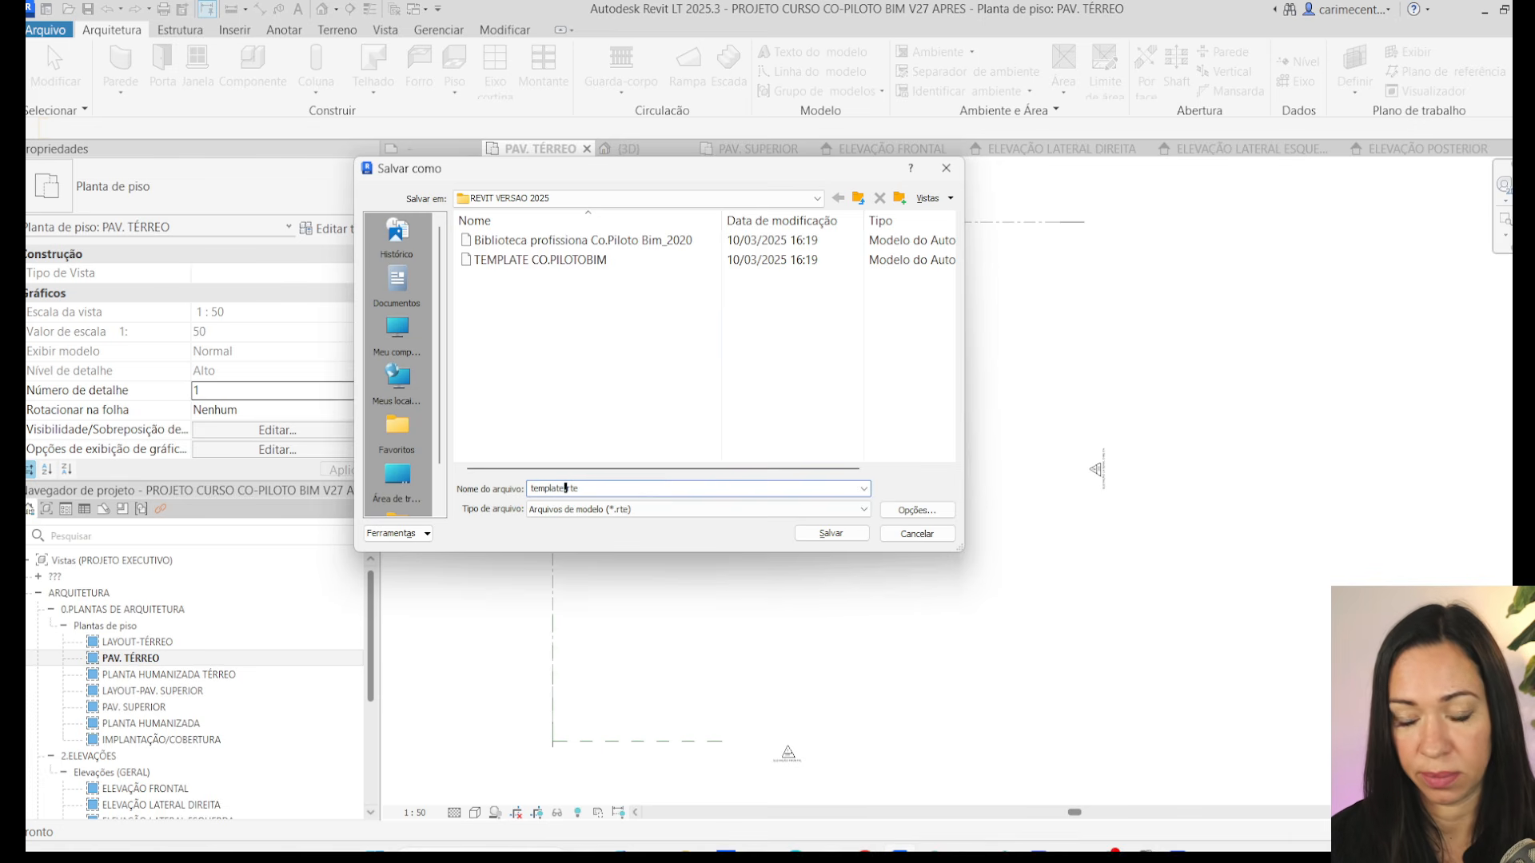
type("te para proje")
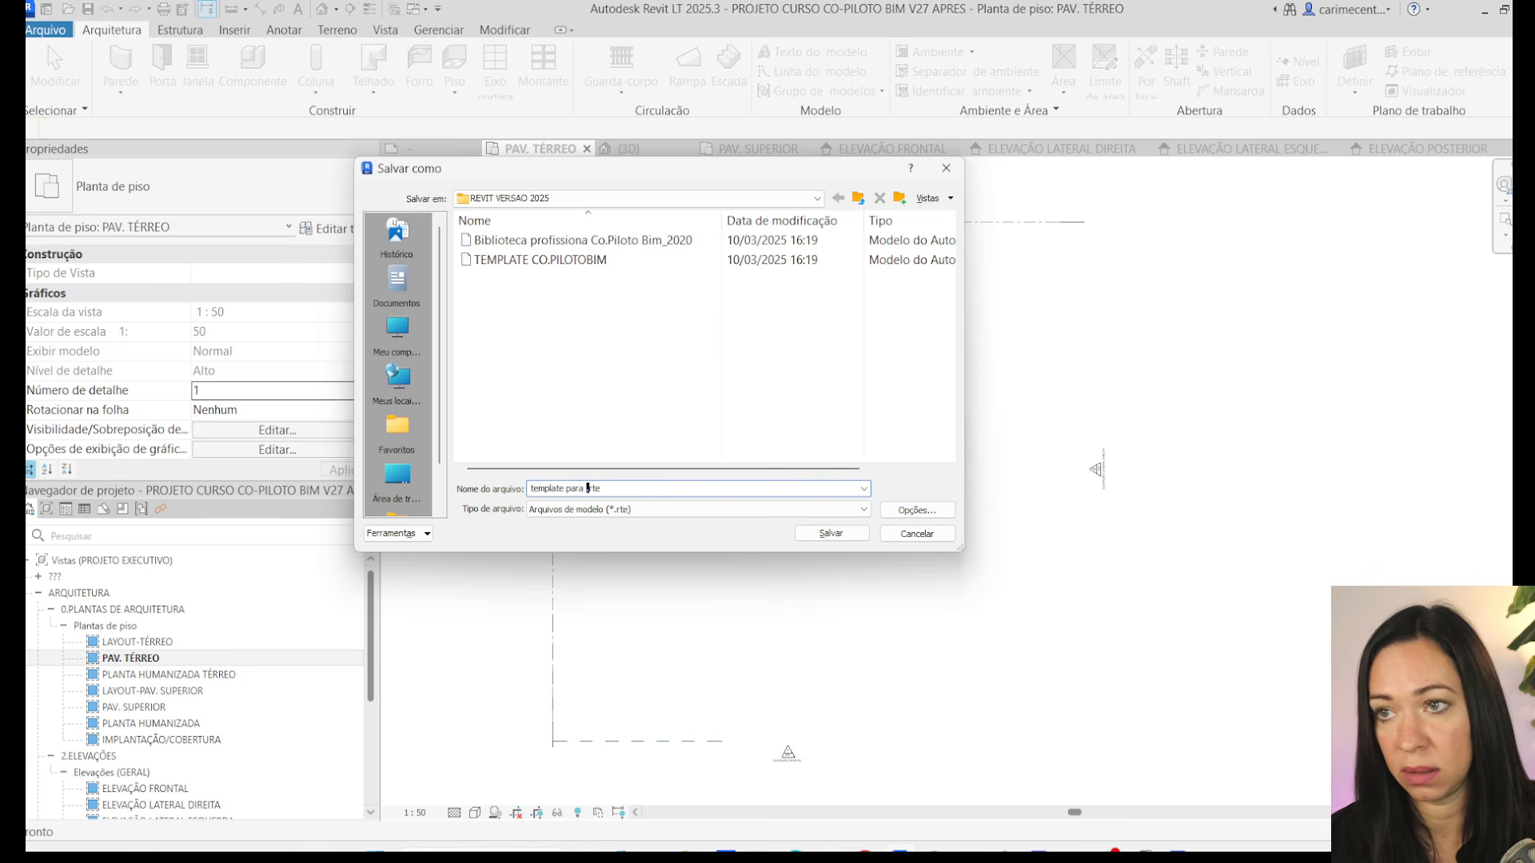
type("to")
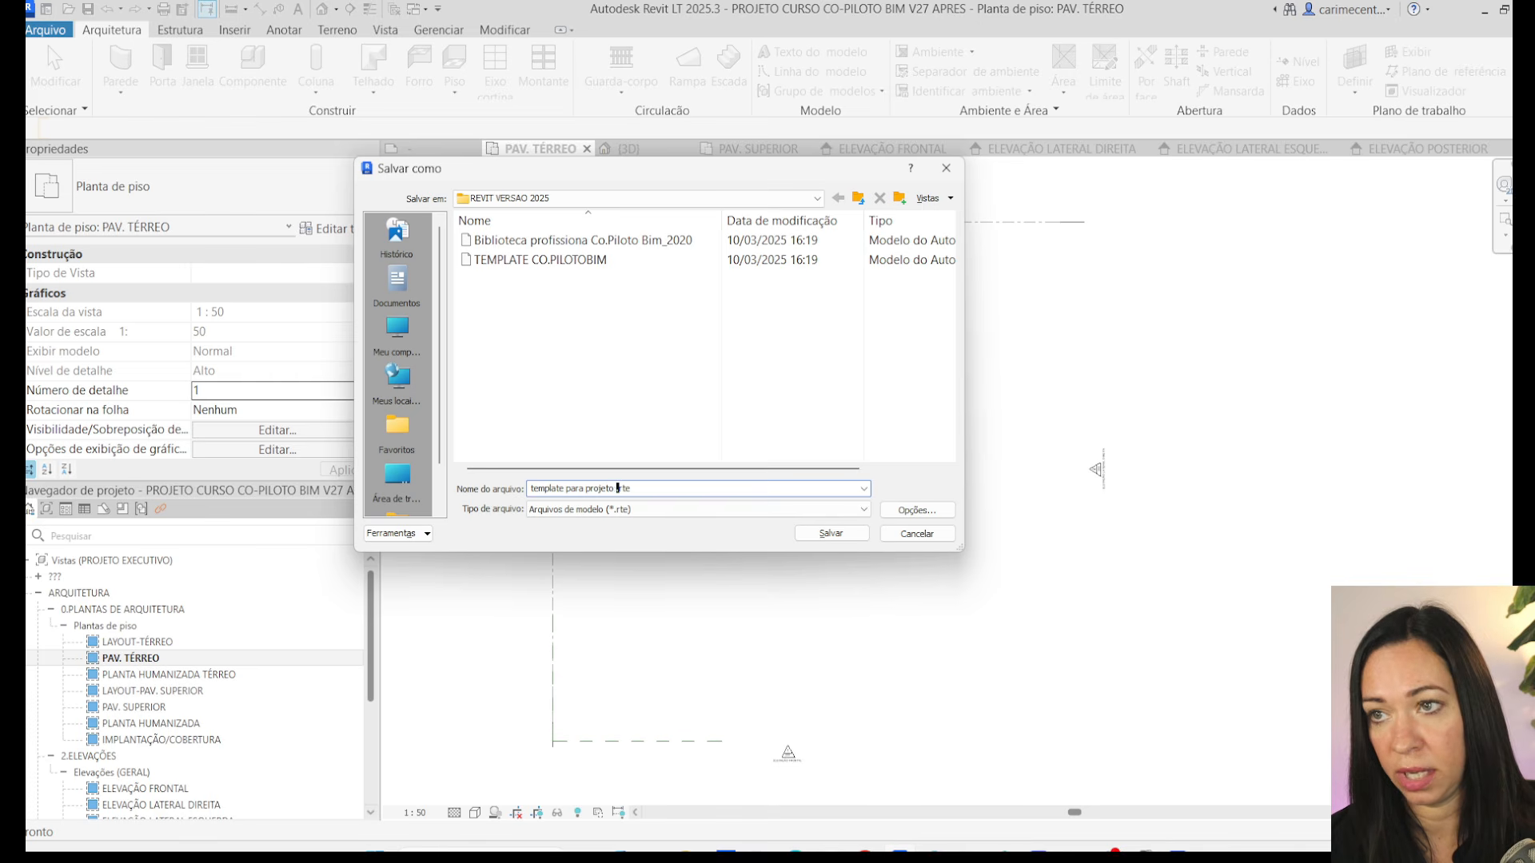
type(" executivo")
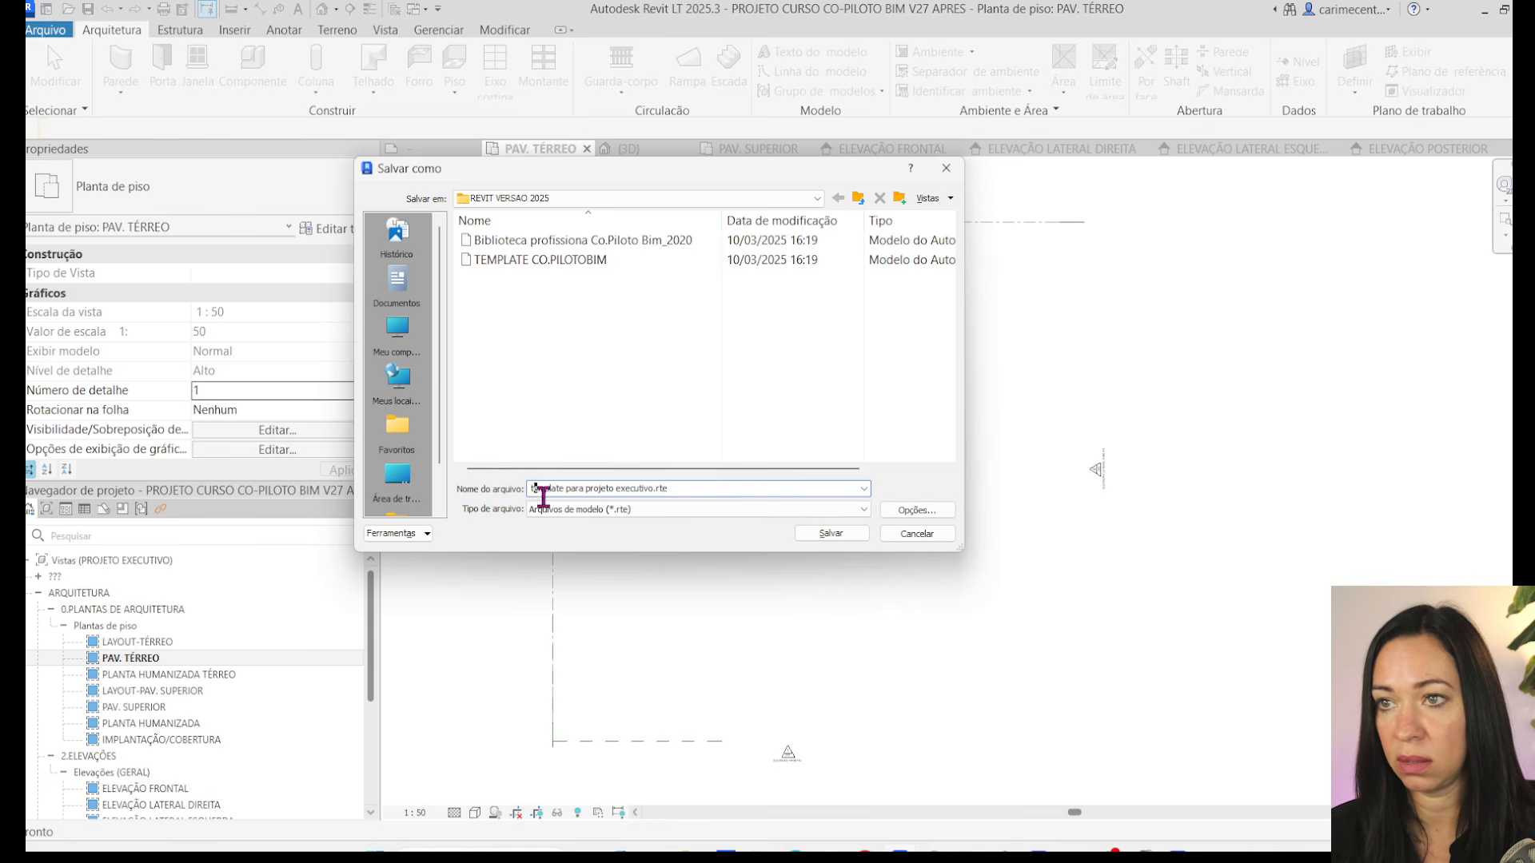
key("BackSpace")
type("T")
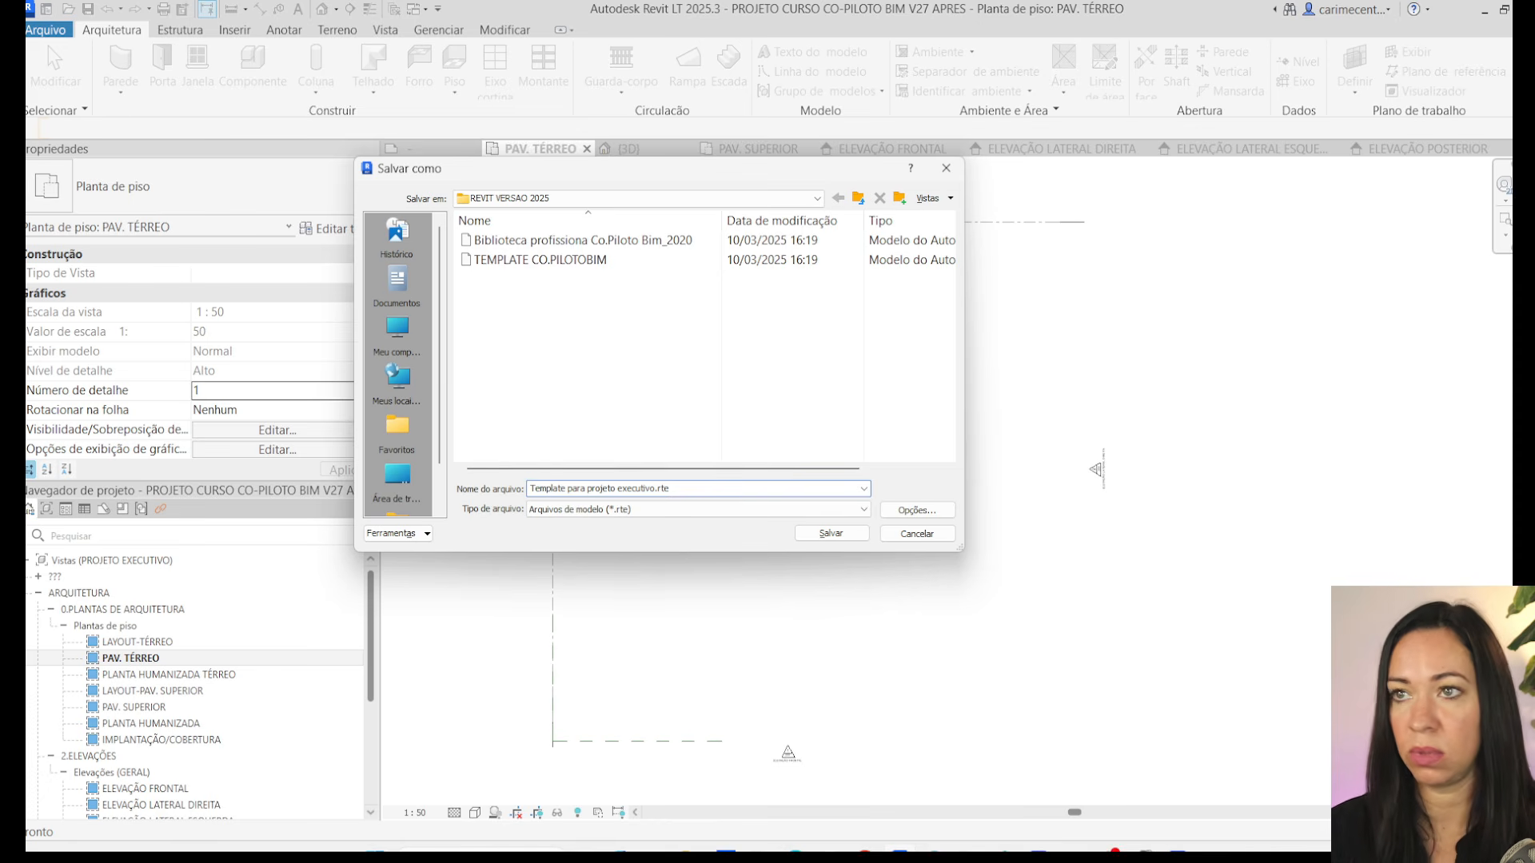
left_click(398, 480)
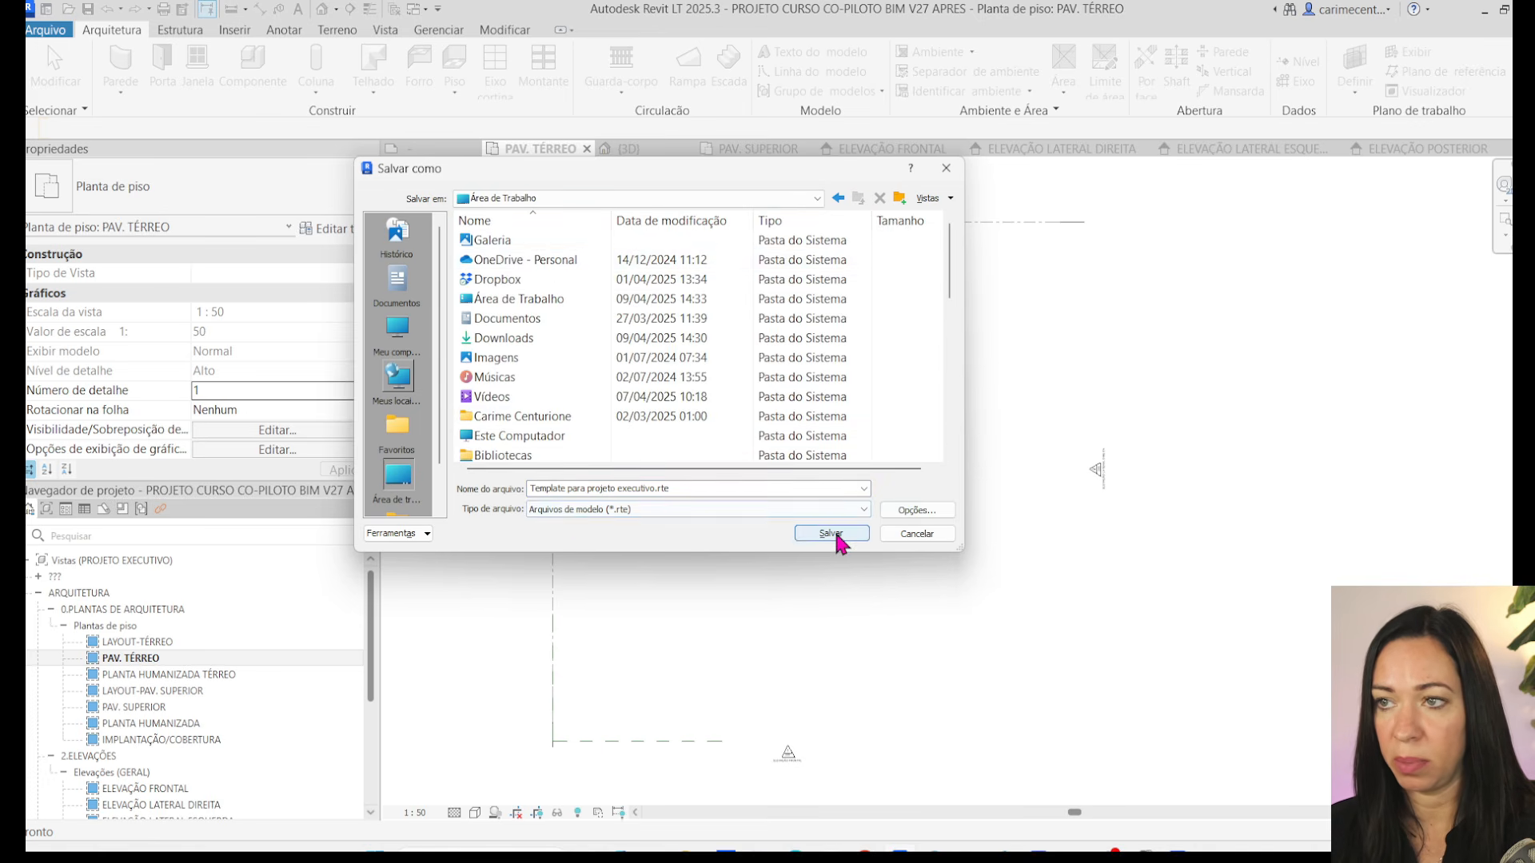
left_click(833, 533)
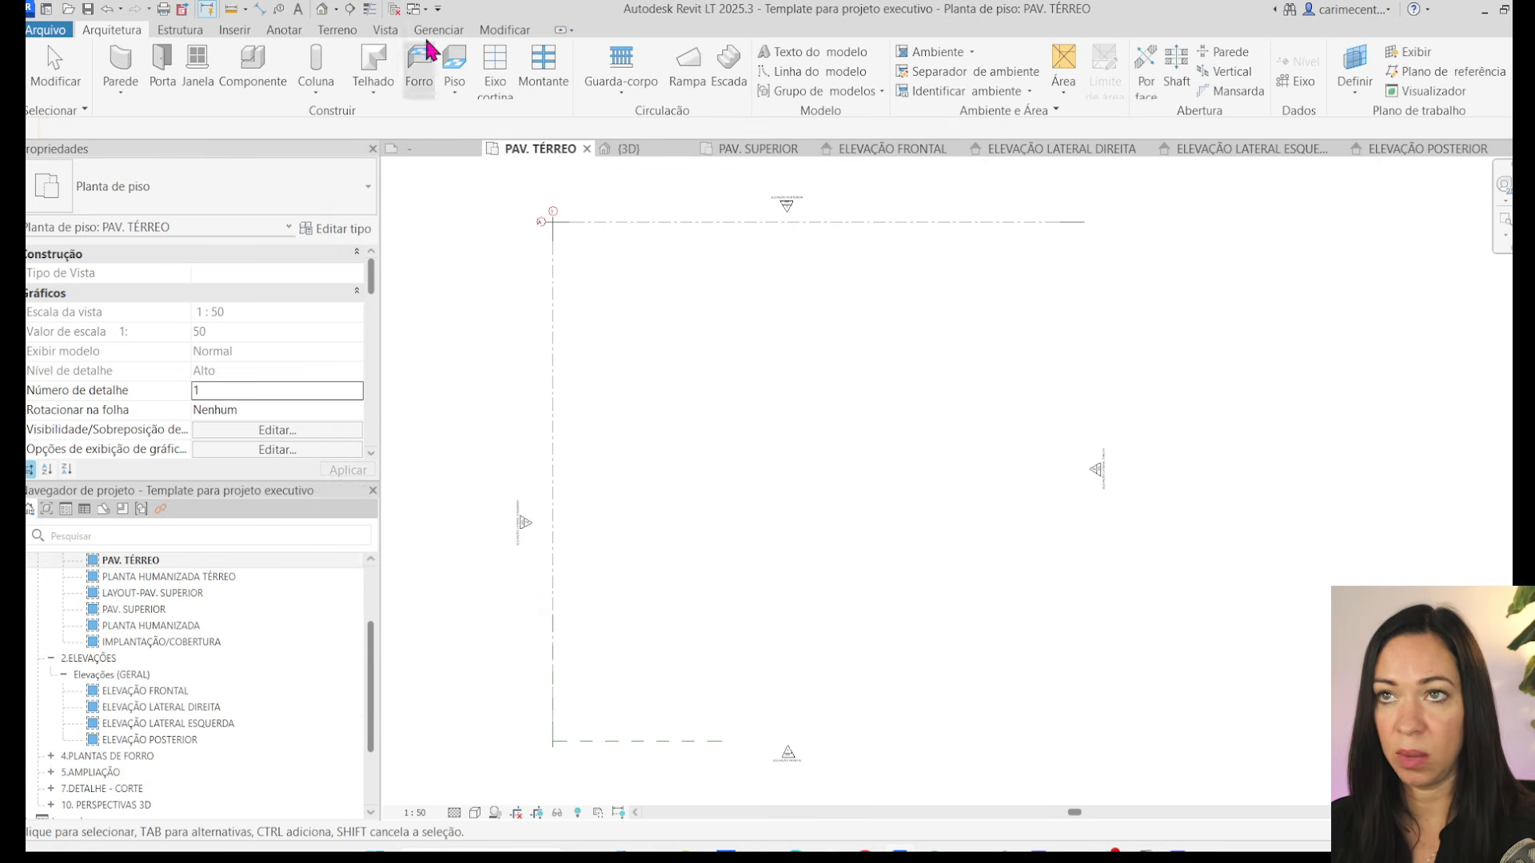
- Close the template's views and dismiss the save reminder without saving
left_click(394, 9)
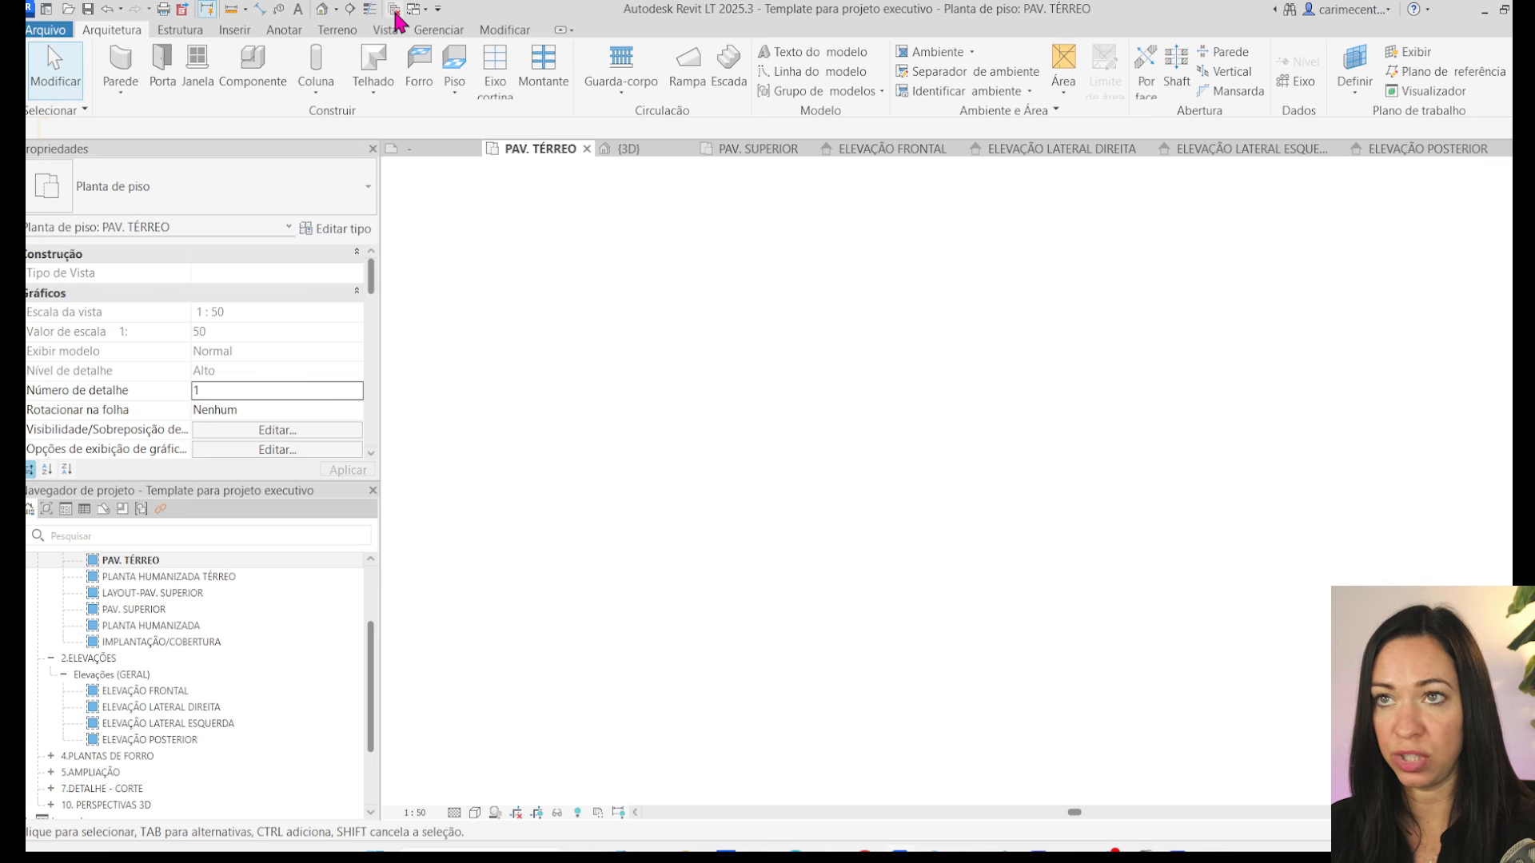
left_click(586, 150)
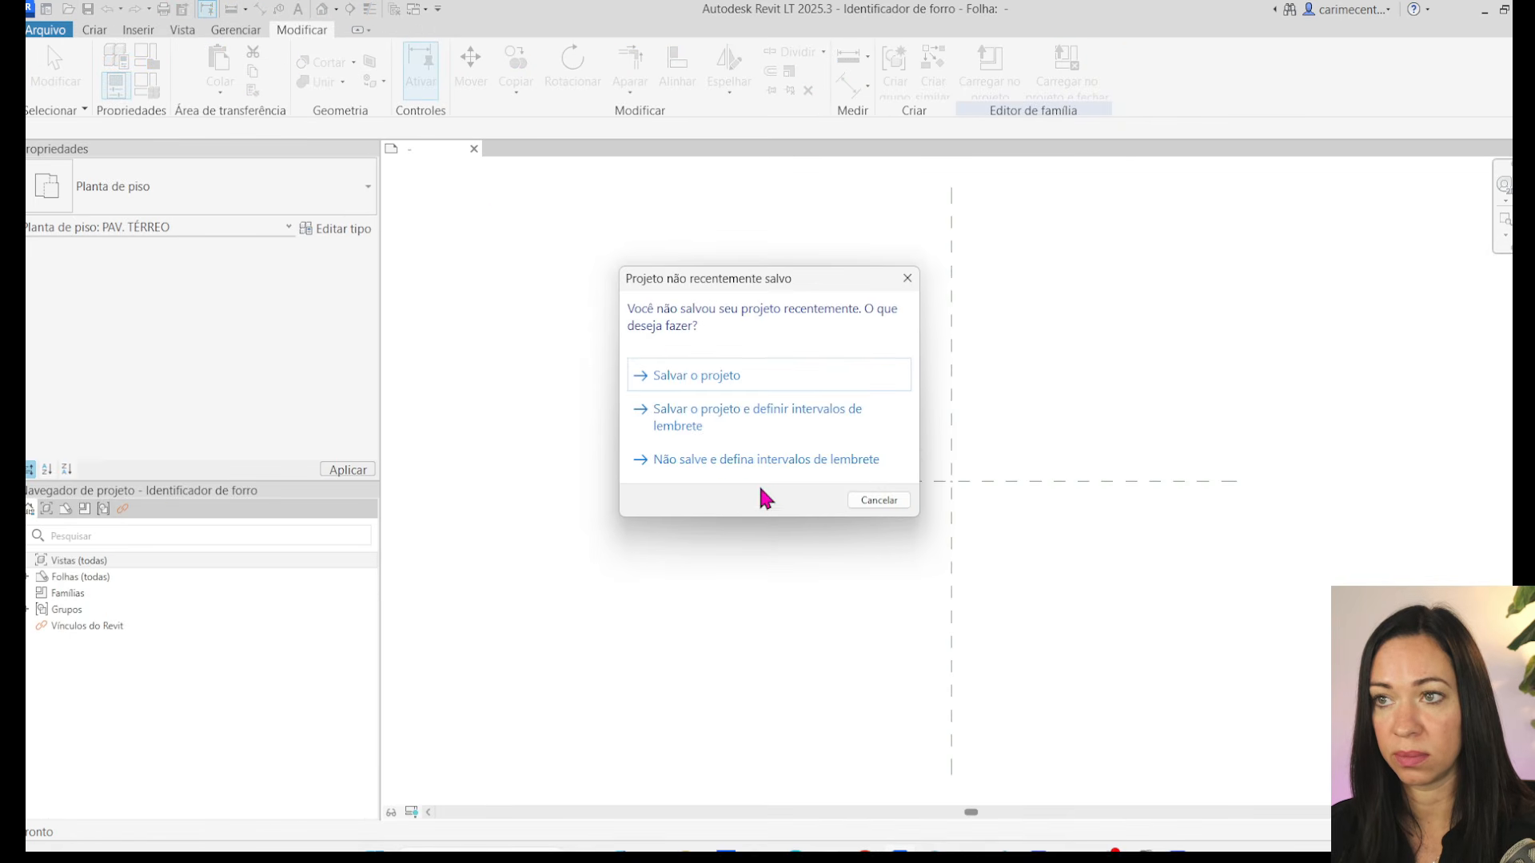
left_click(873, 499)
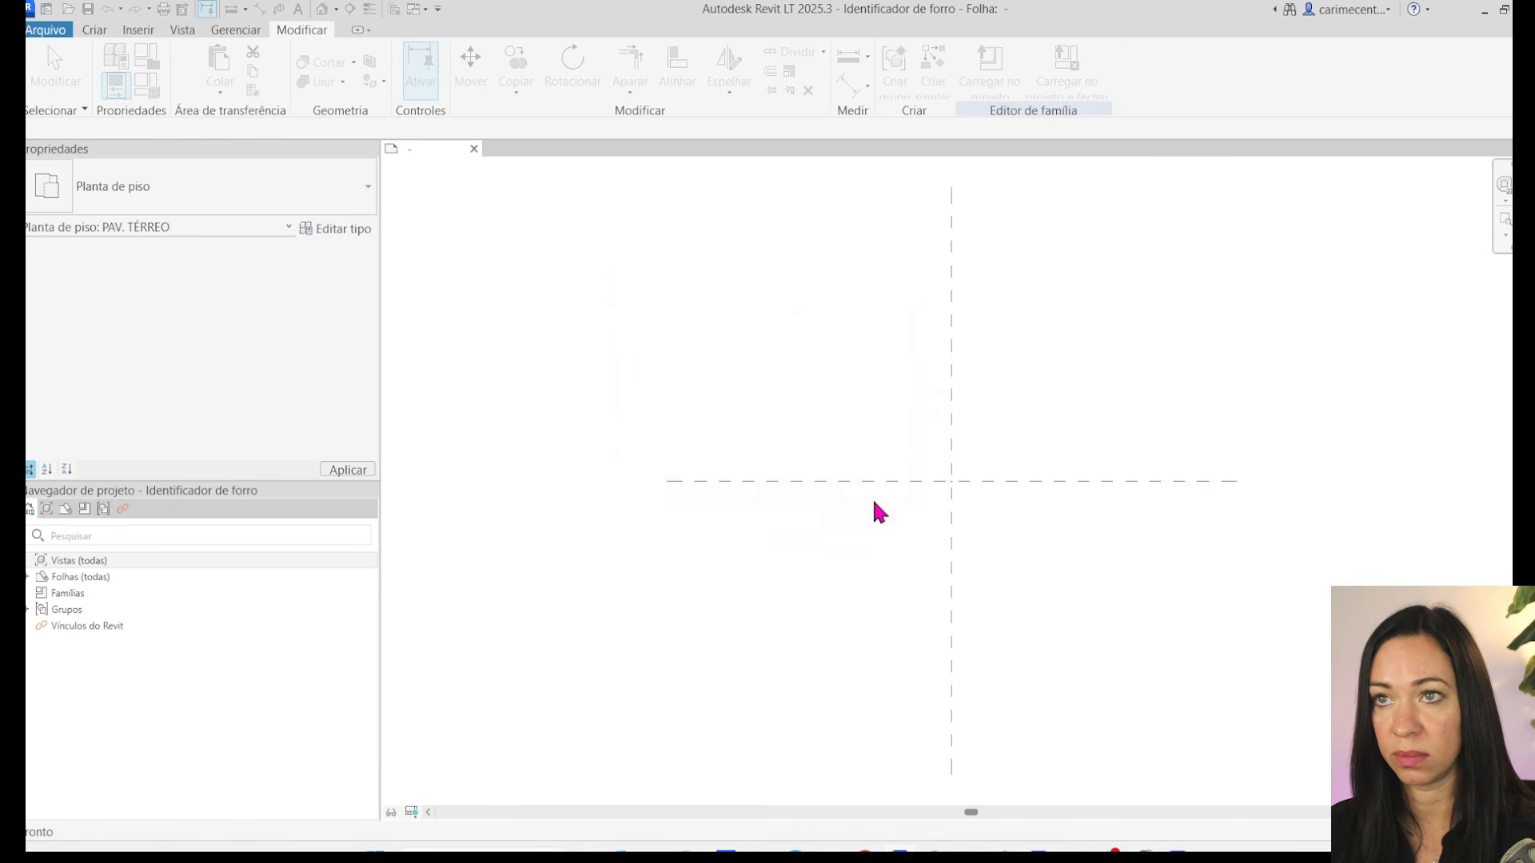
- Create a new project from the template file "Template para projeto executivo.rte" in the Área de Trabalho folder
left_click(46, 10)
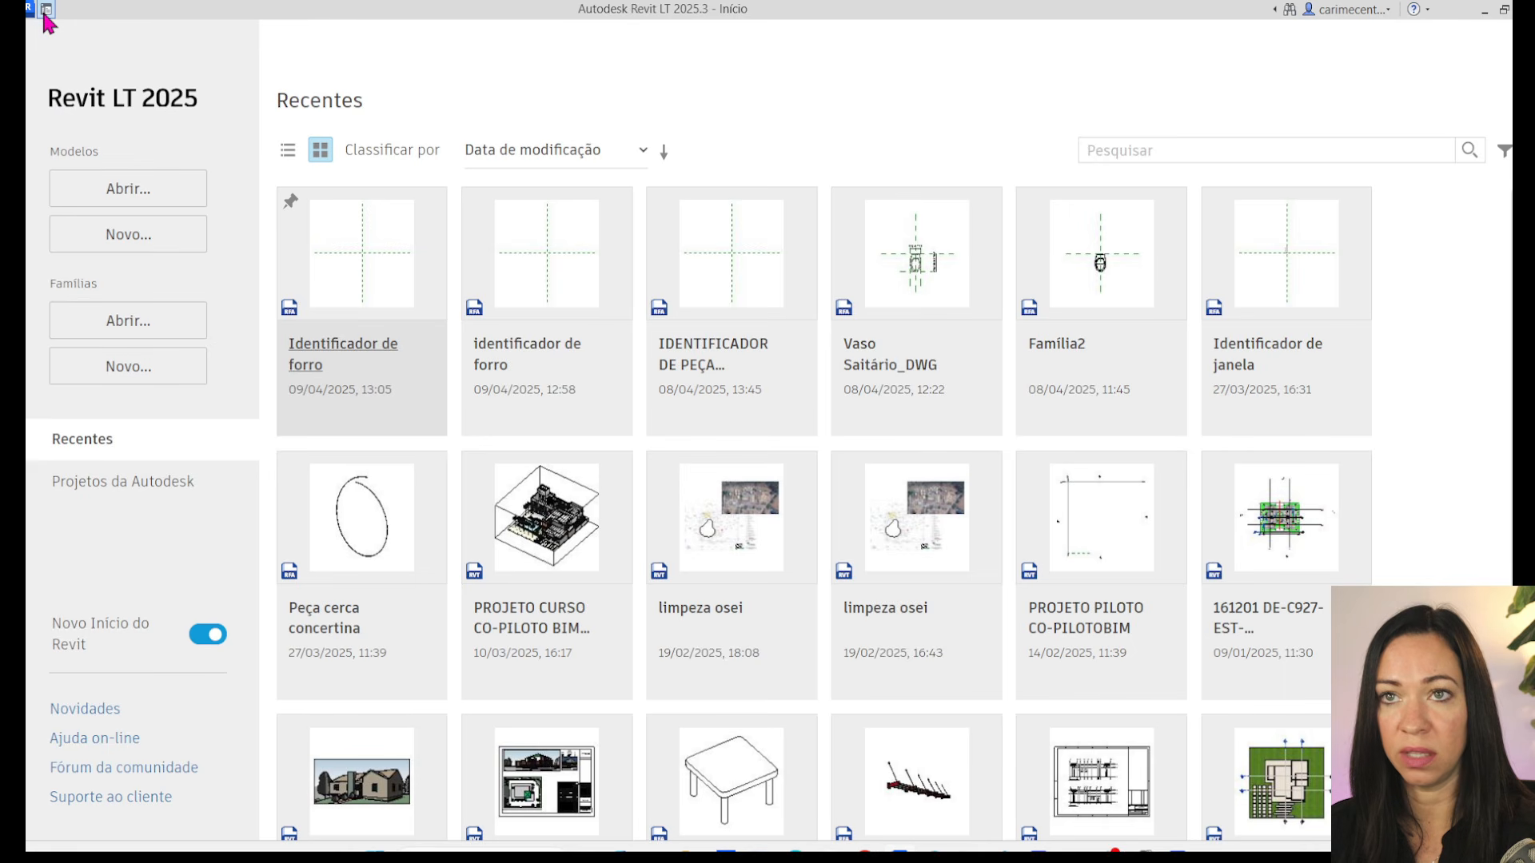
left_click(110, 253)
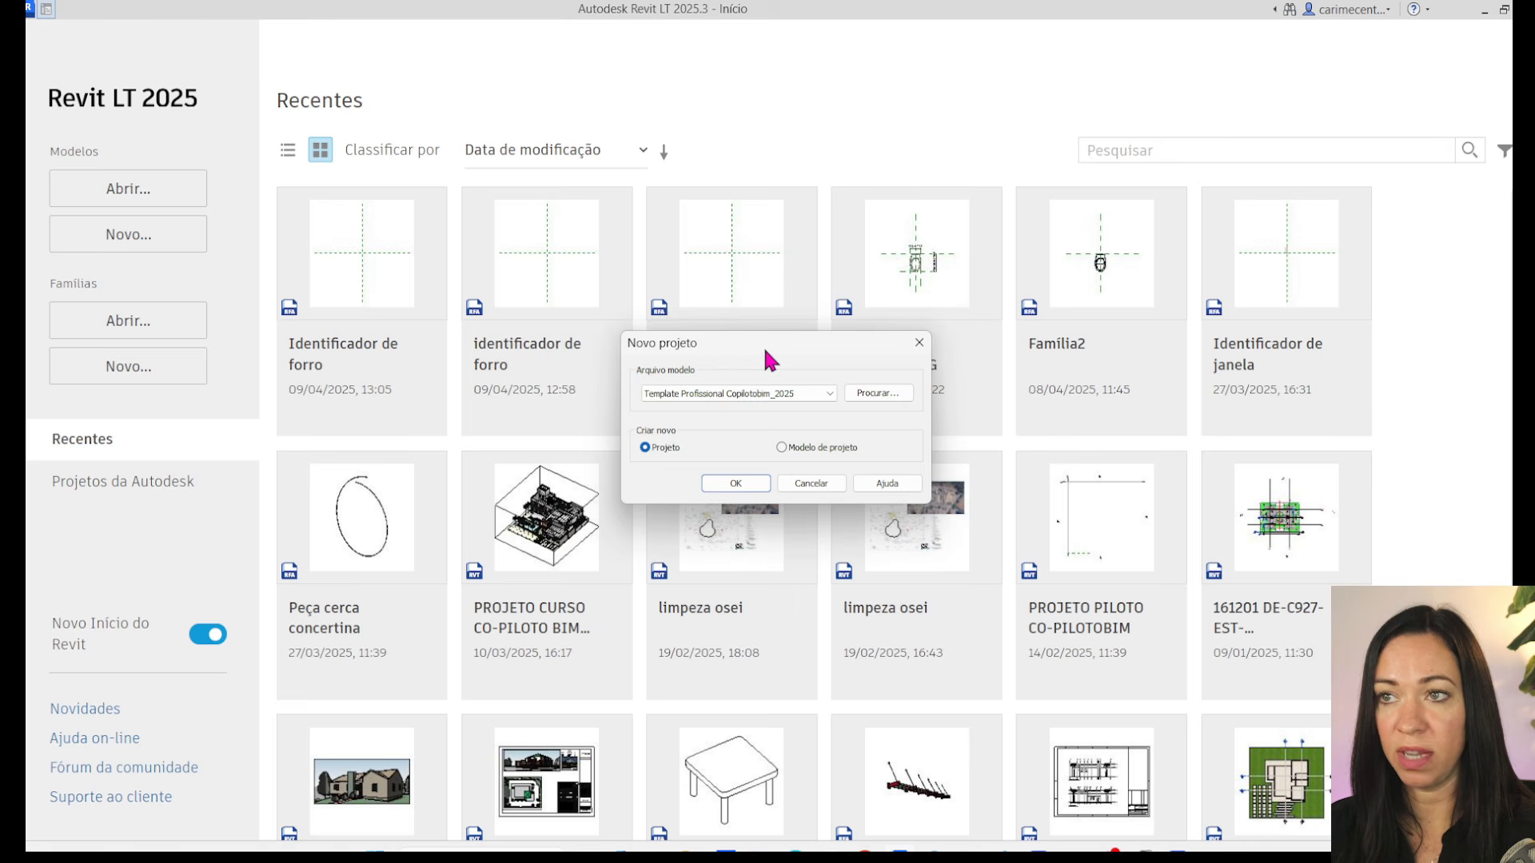
left_click_drag(762, 343, 635, 248)
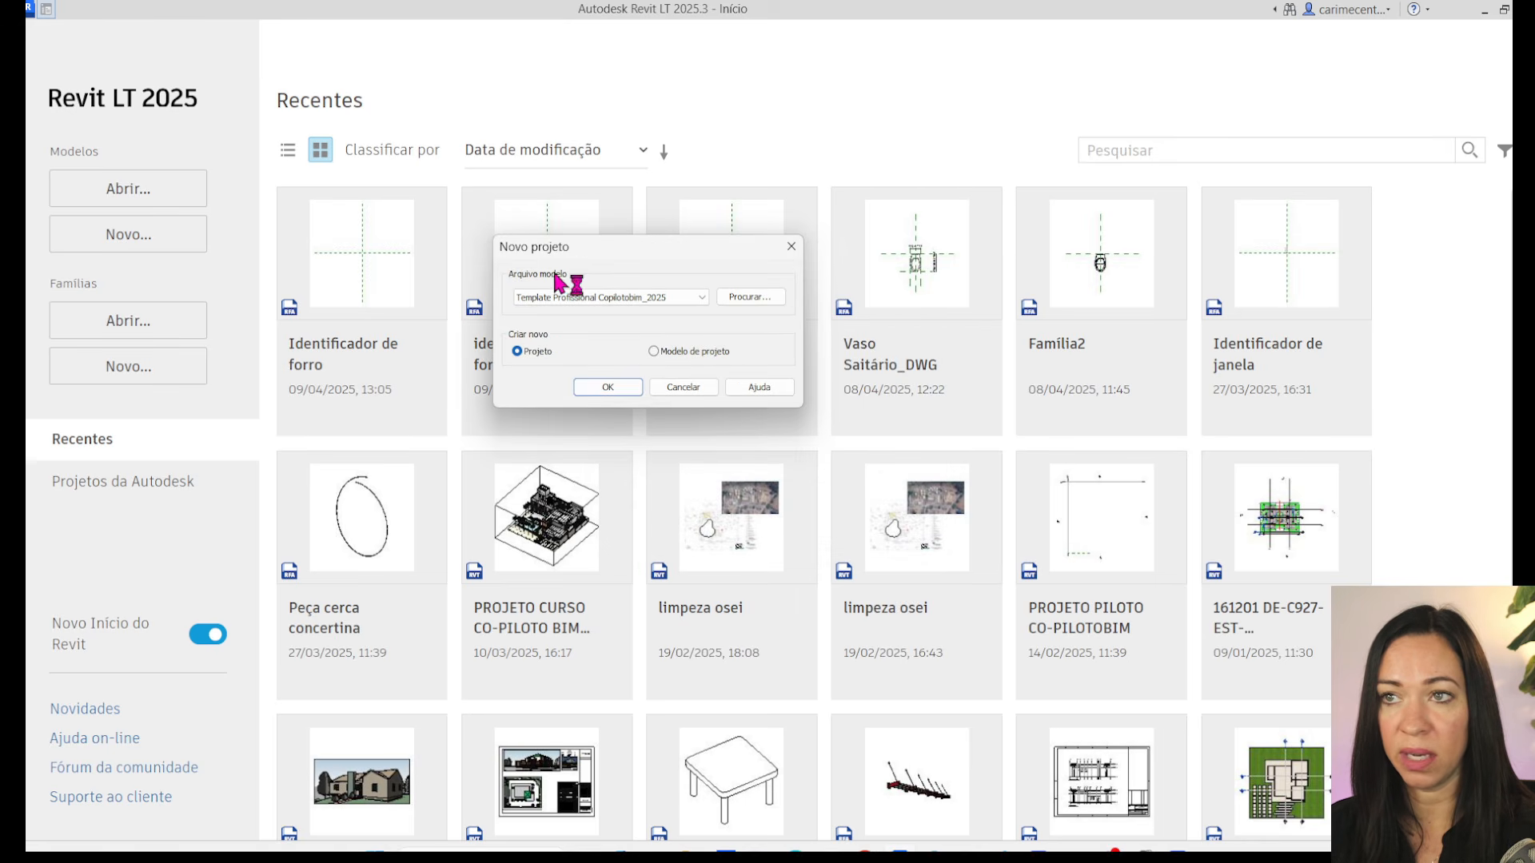
left_click(752, 299)
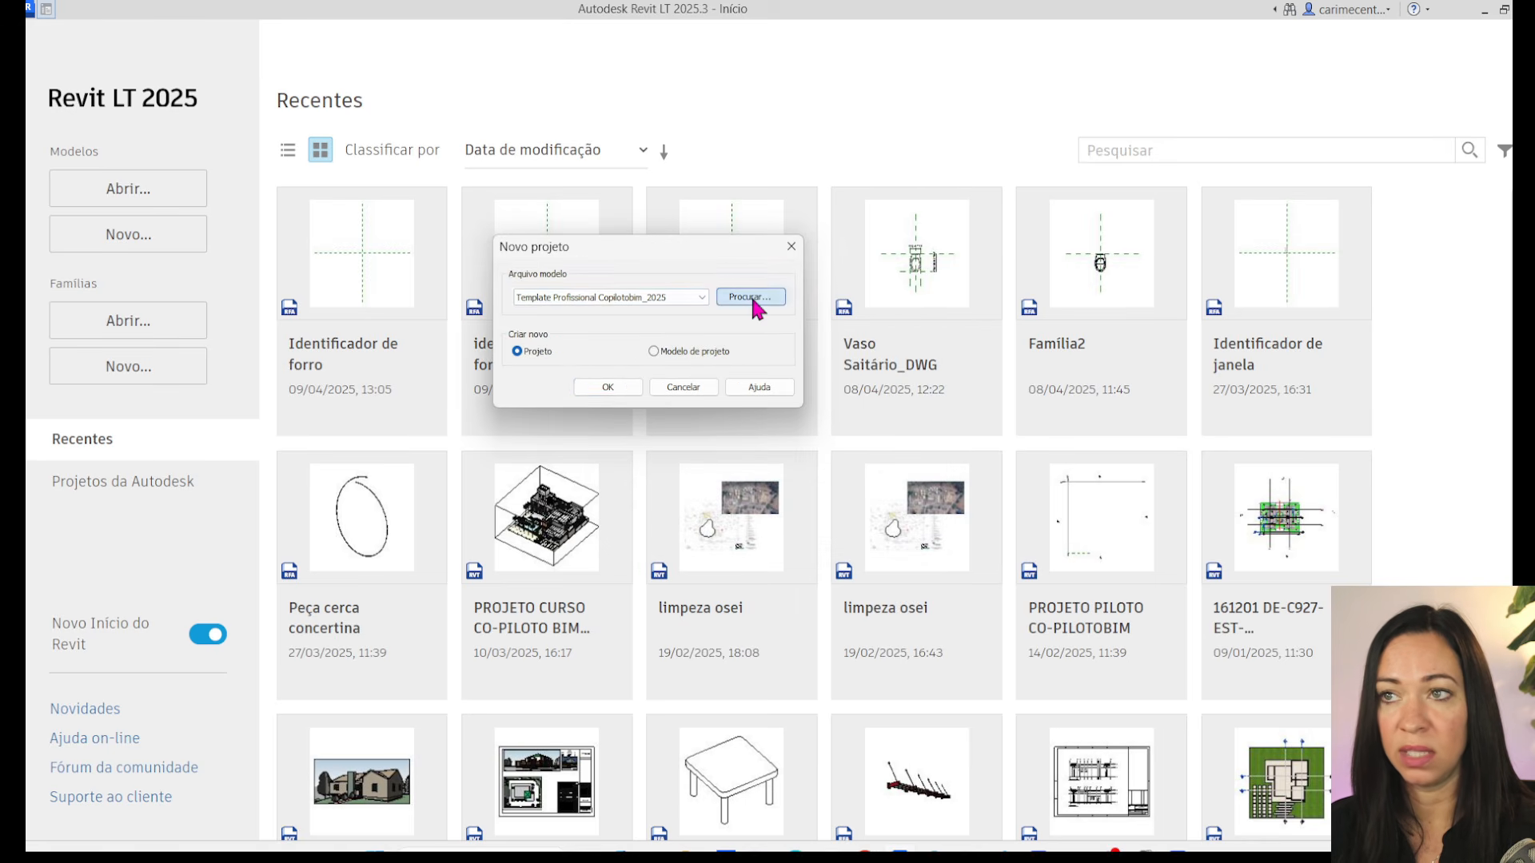
left_click(394, 560)
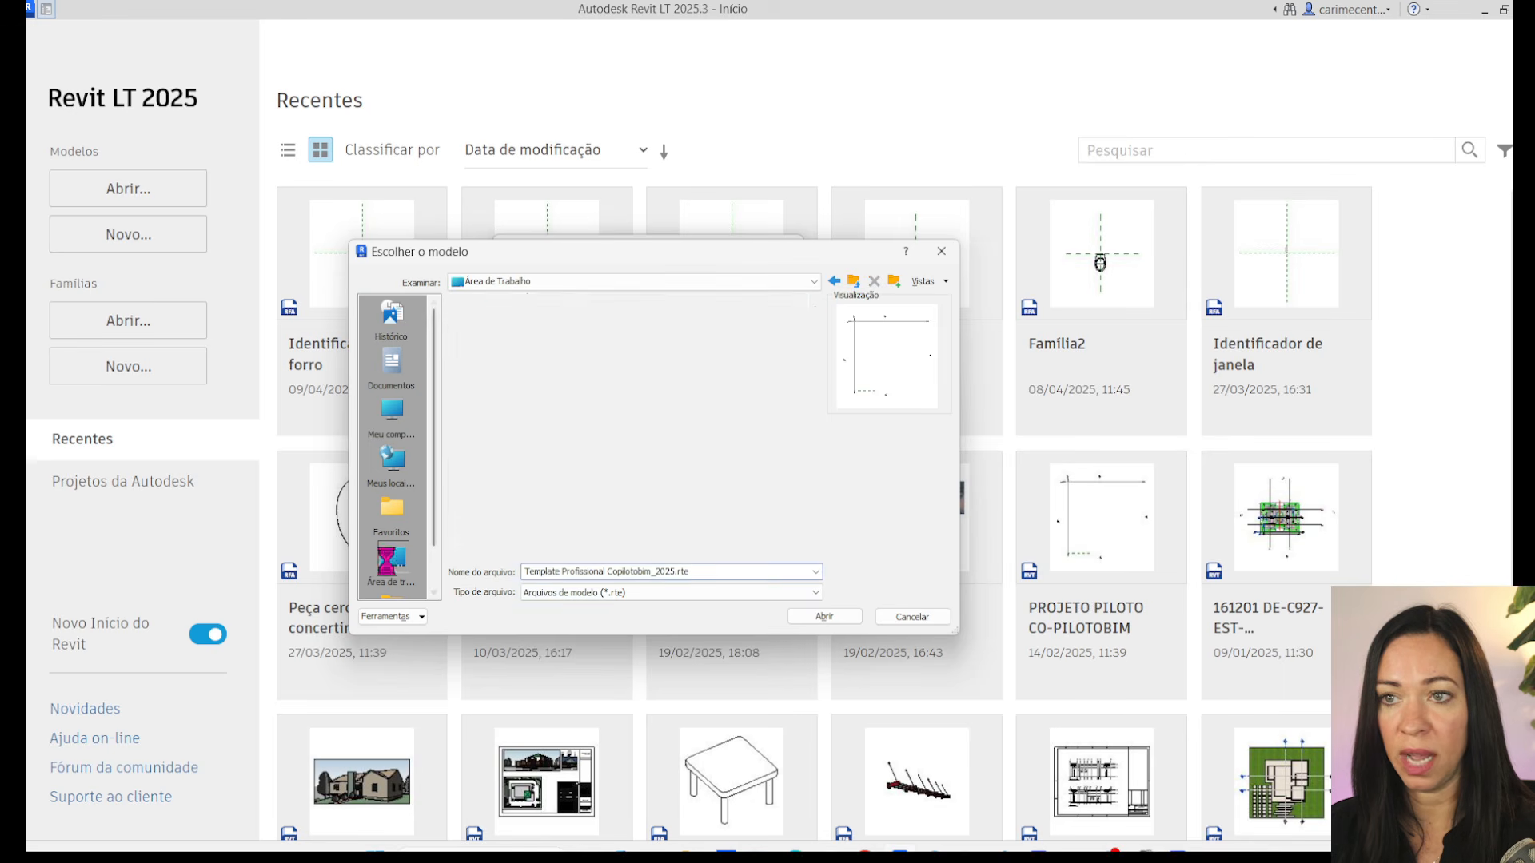
scroll(537, 534, "down", 5)
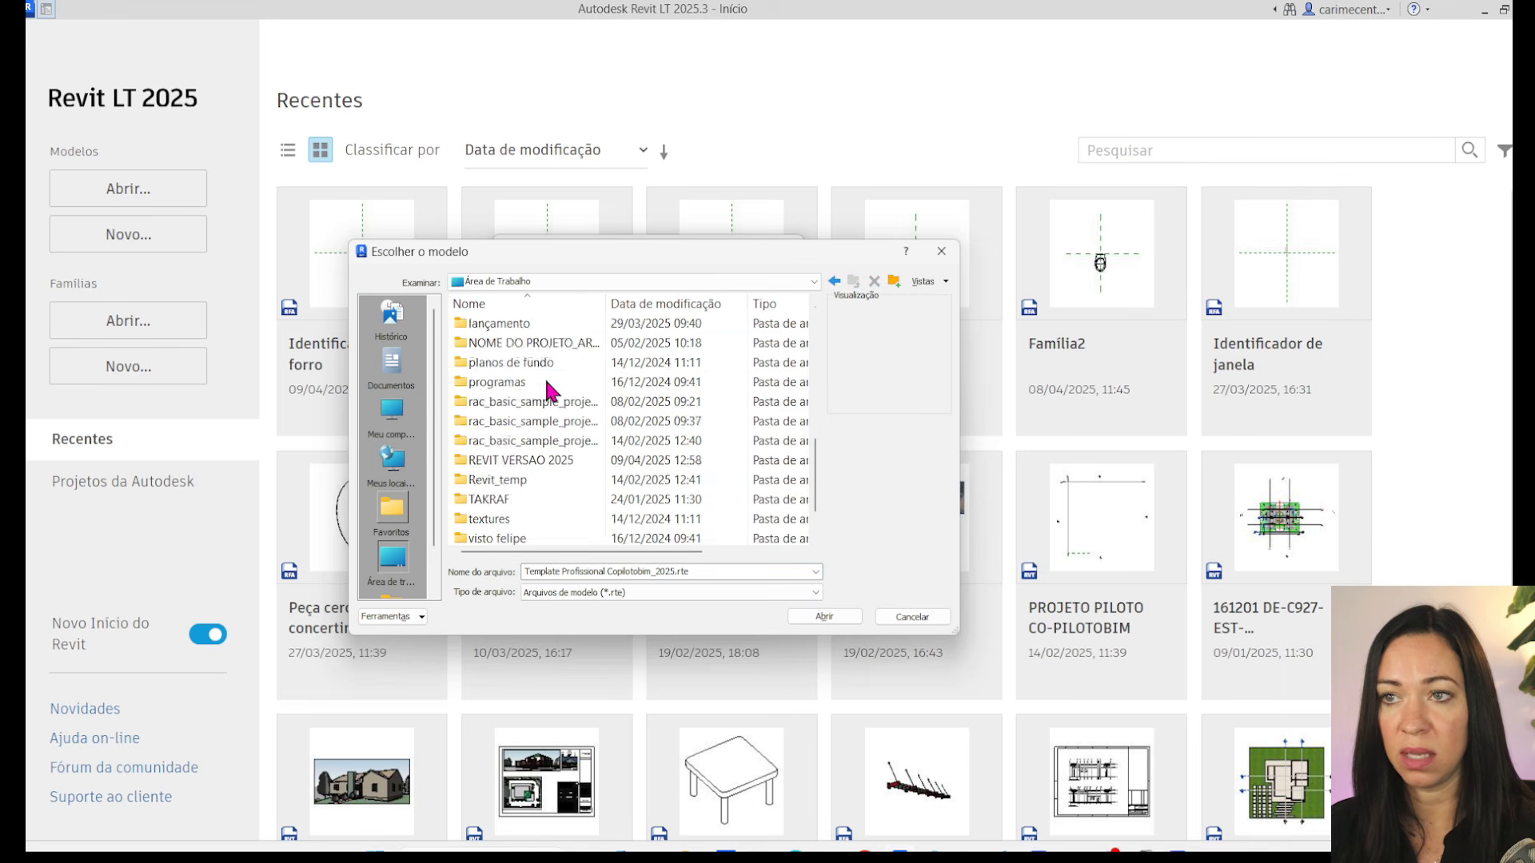
left_click(541, 502)
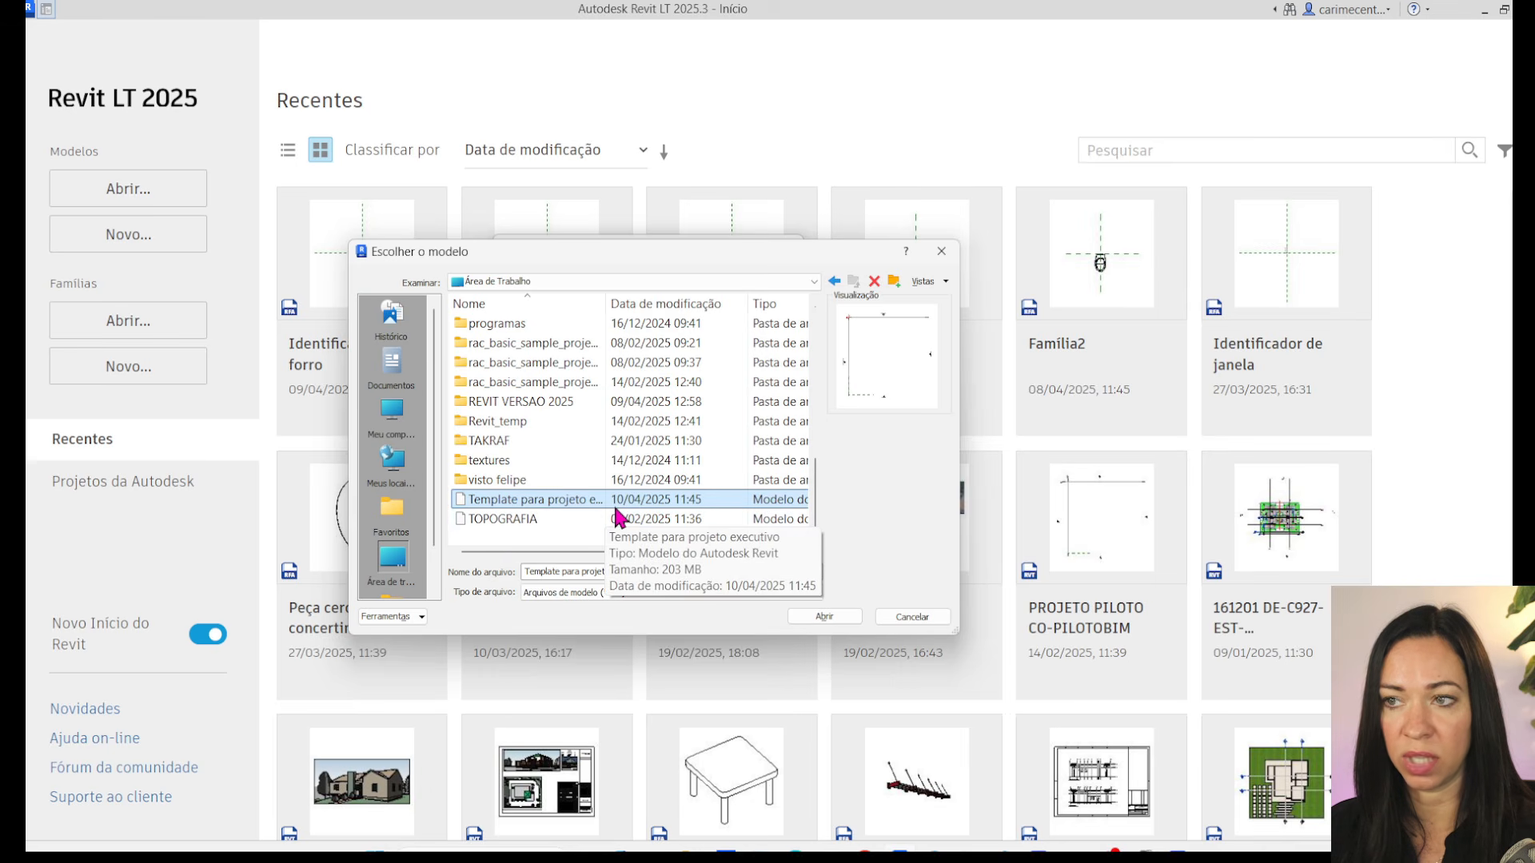
left_click(824, 618)
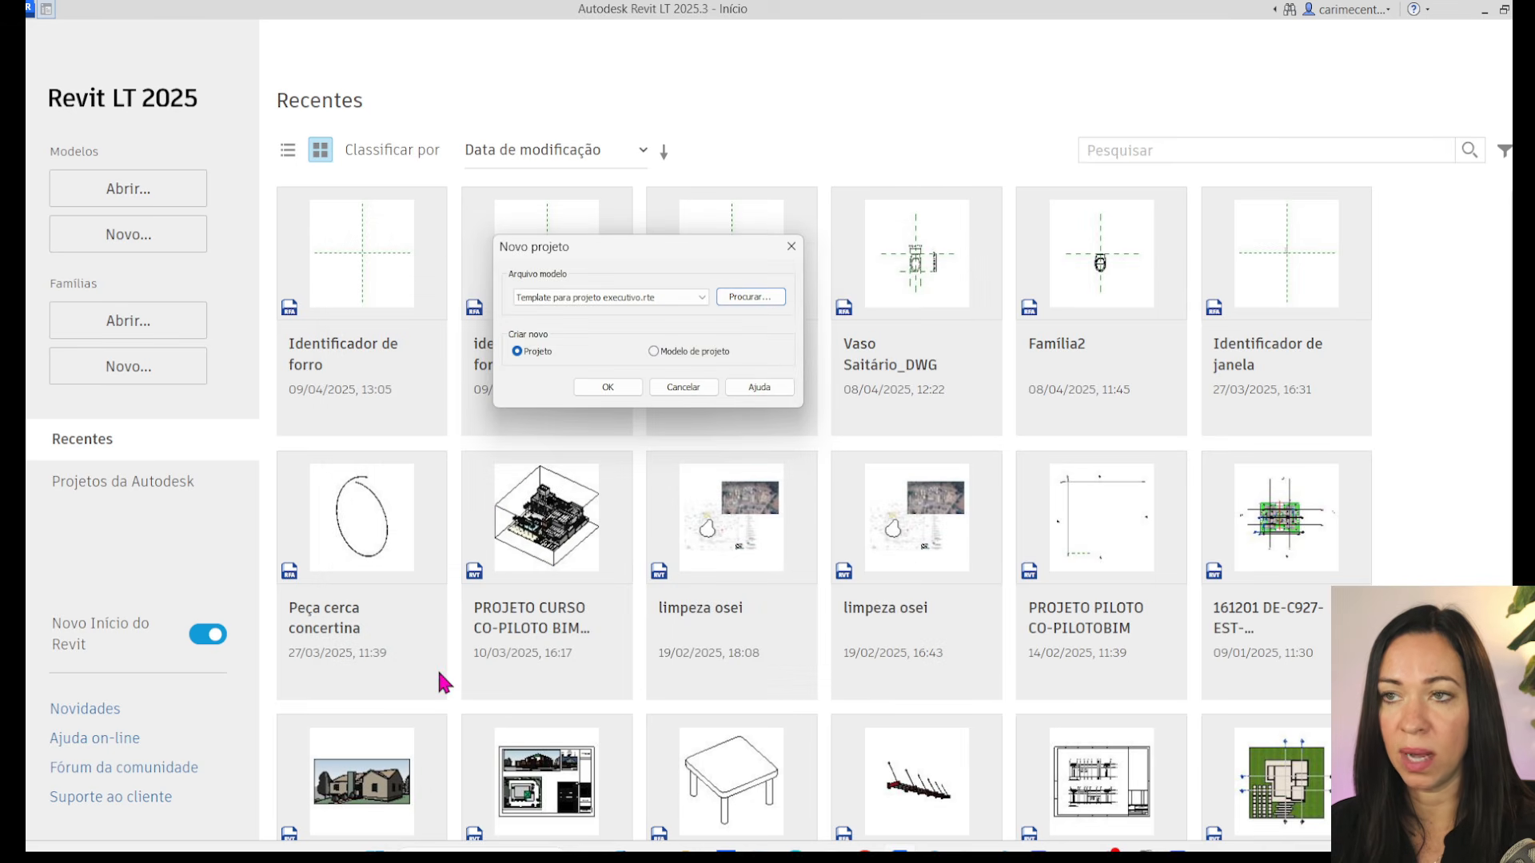
left_click(628, 388)
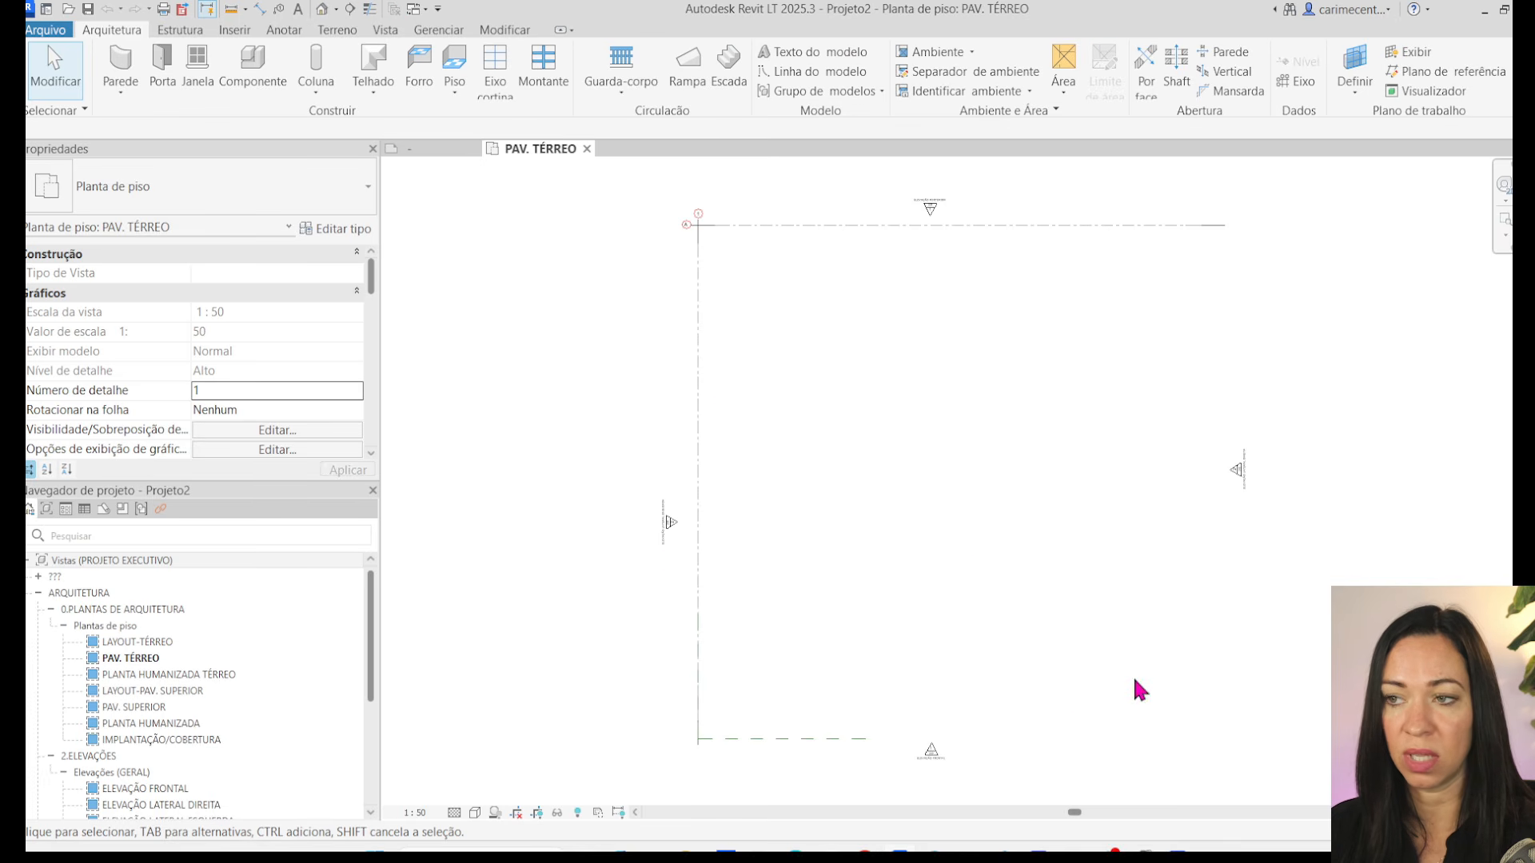
- Look through the new project's list of views and collapse the ARQUITETURA group
scroll(127, 727, "down", 4)
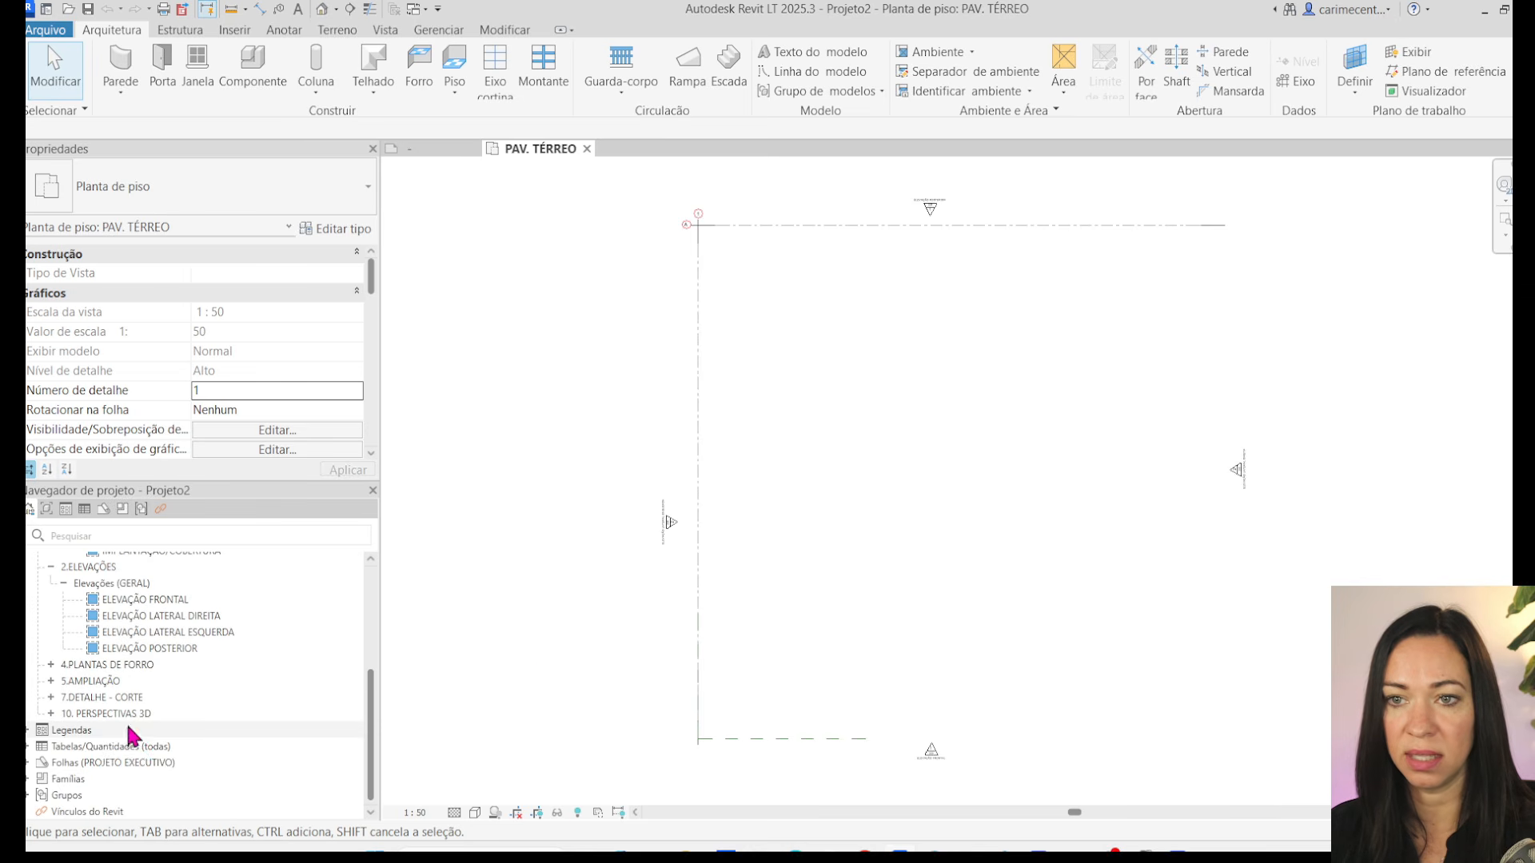
scroll(104, 678, "up", 5)
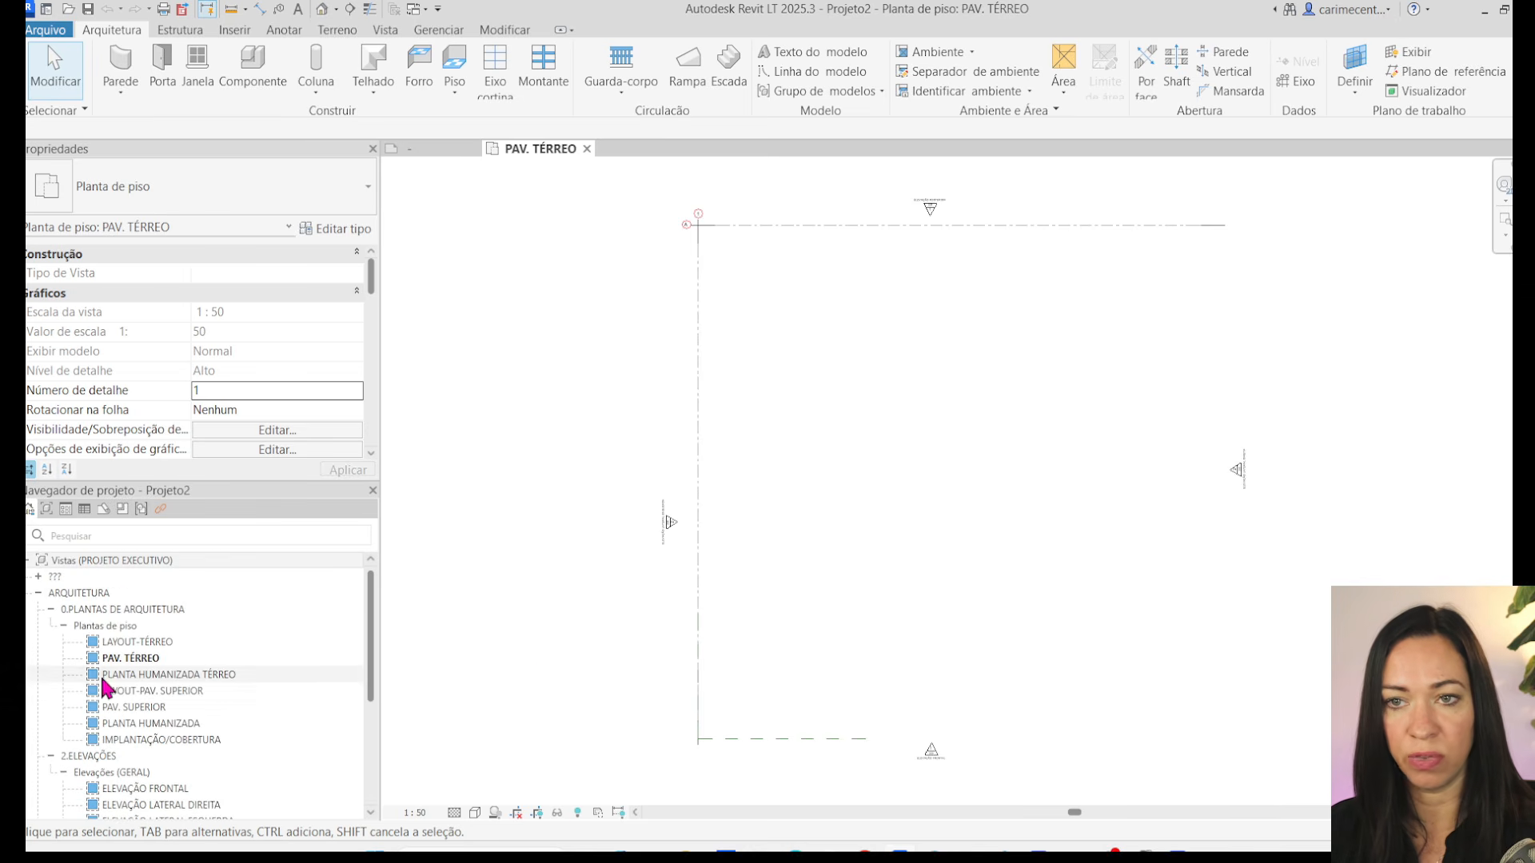
left_click(38, 592)
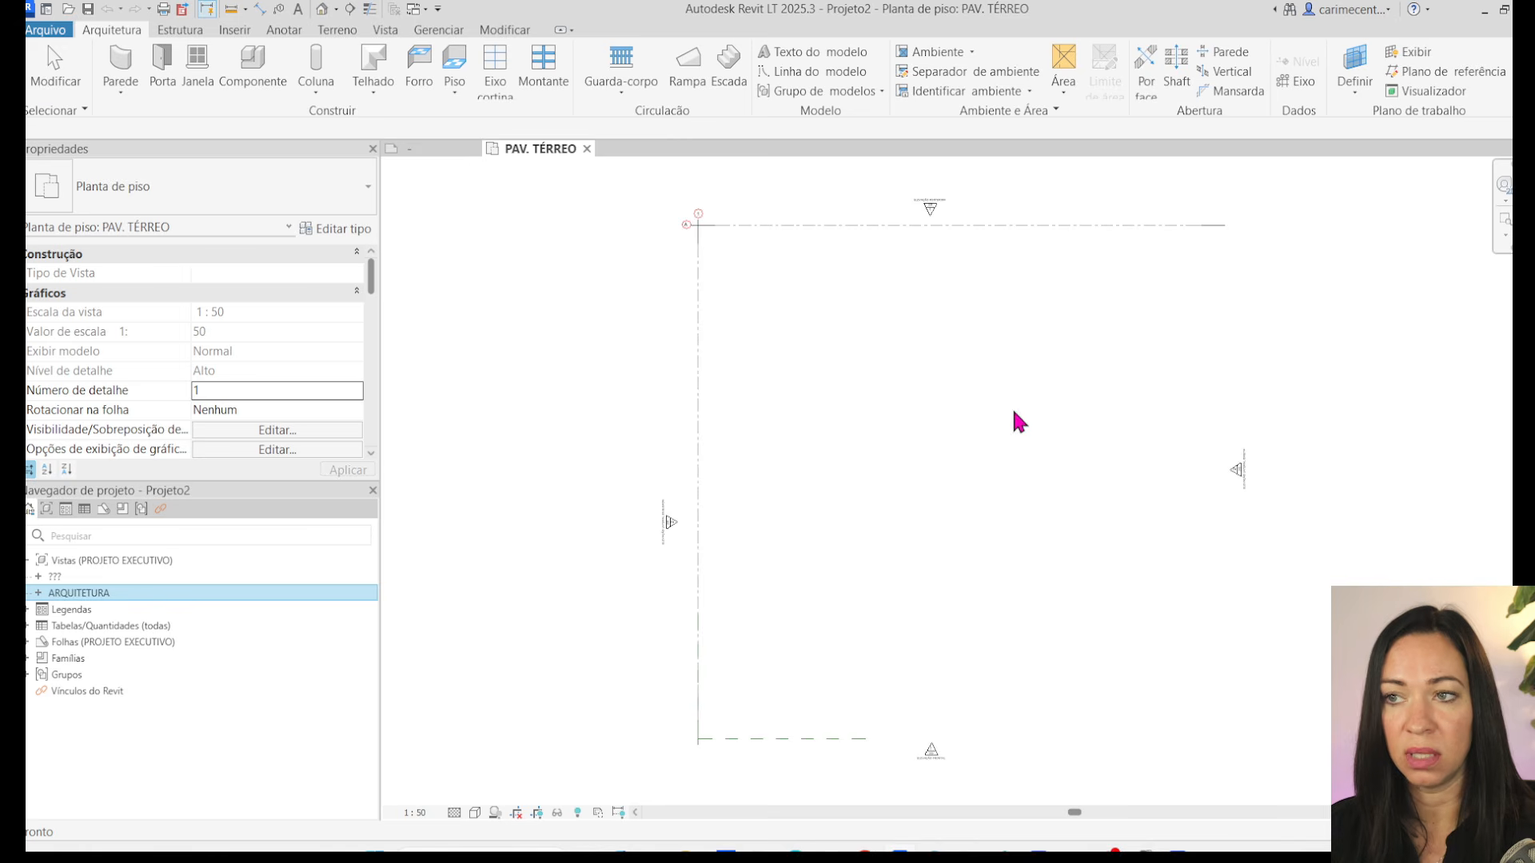
middle_click_drag(1056, 478, 1034, 479)
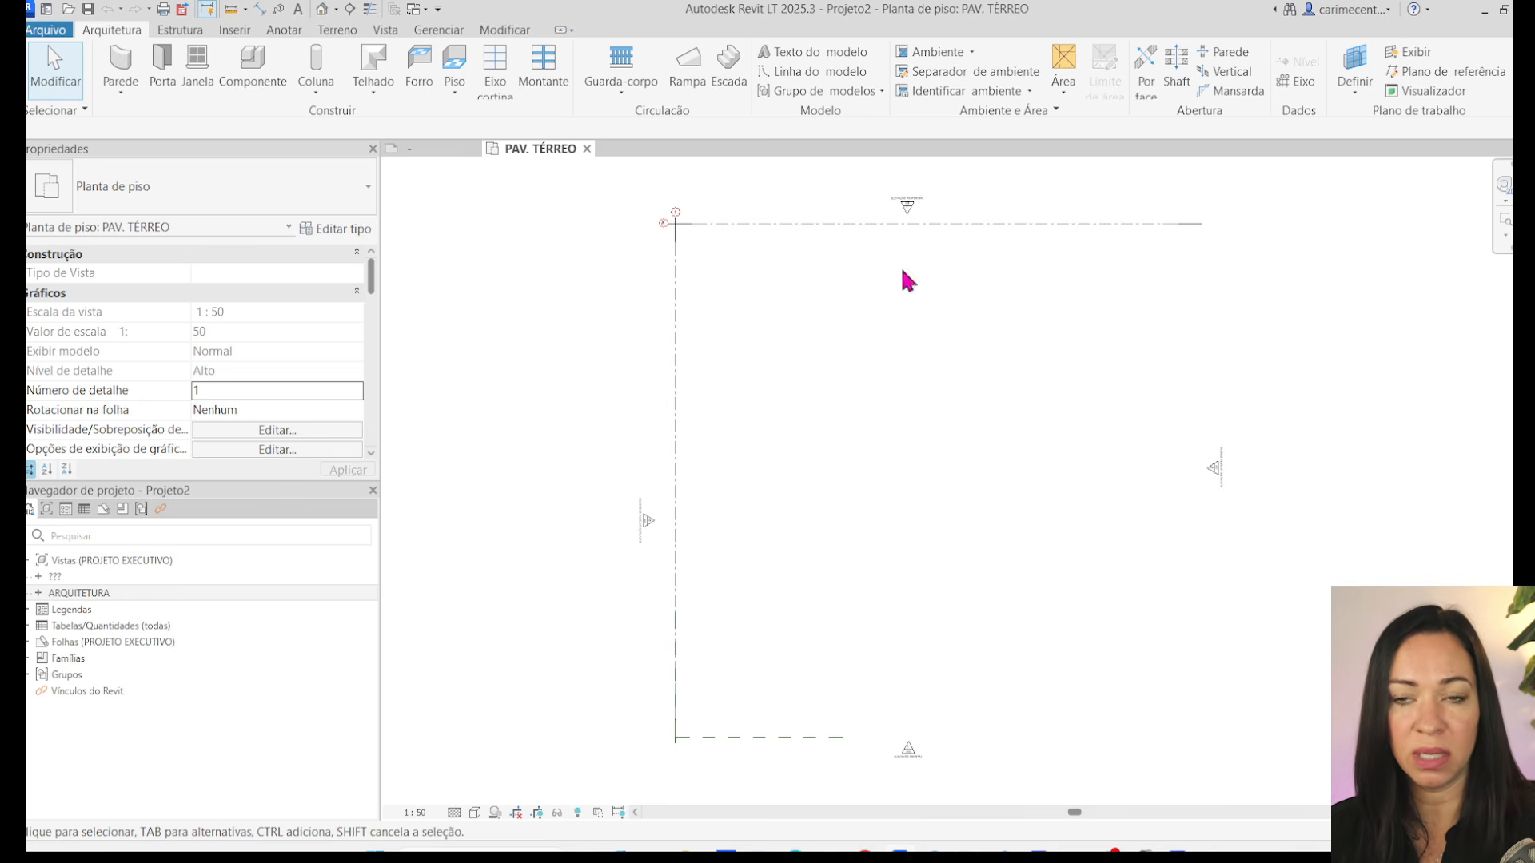
middle_click_drag(1088, 489, 1056, 473)
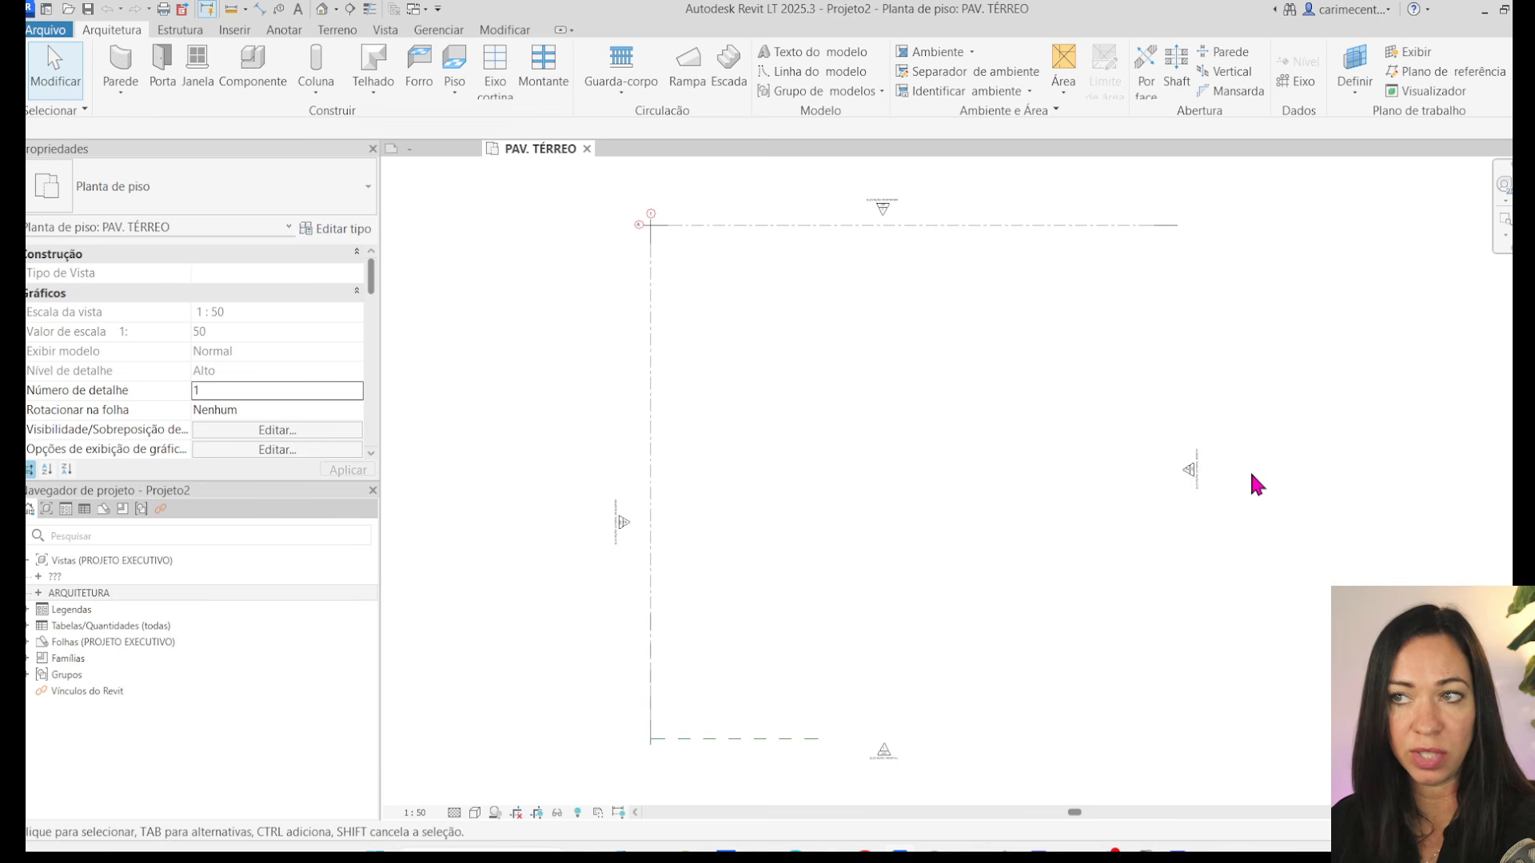
middle_click_drag(966, 431, 914, 421)
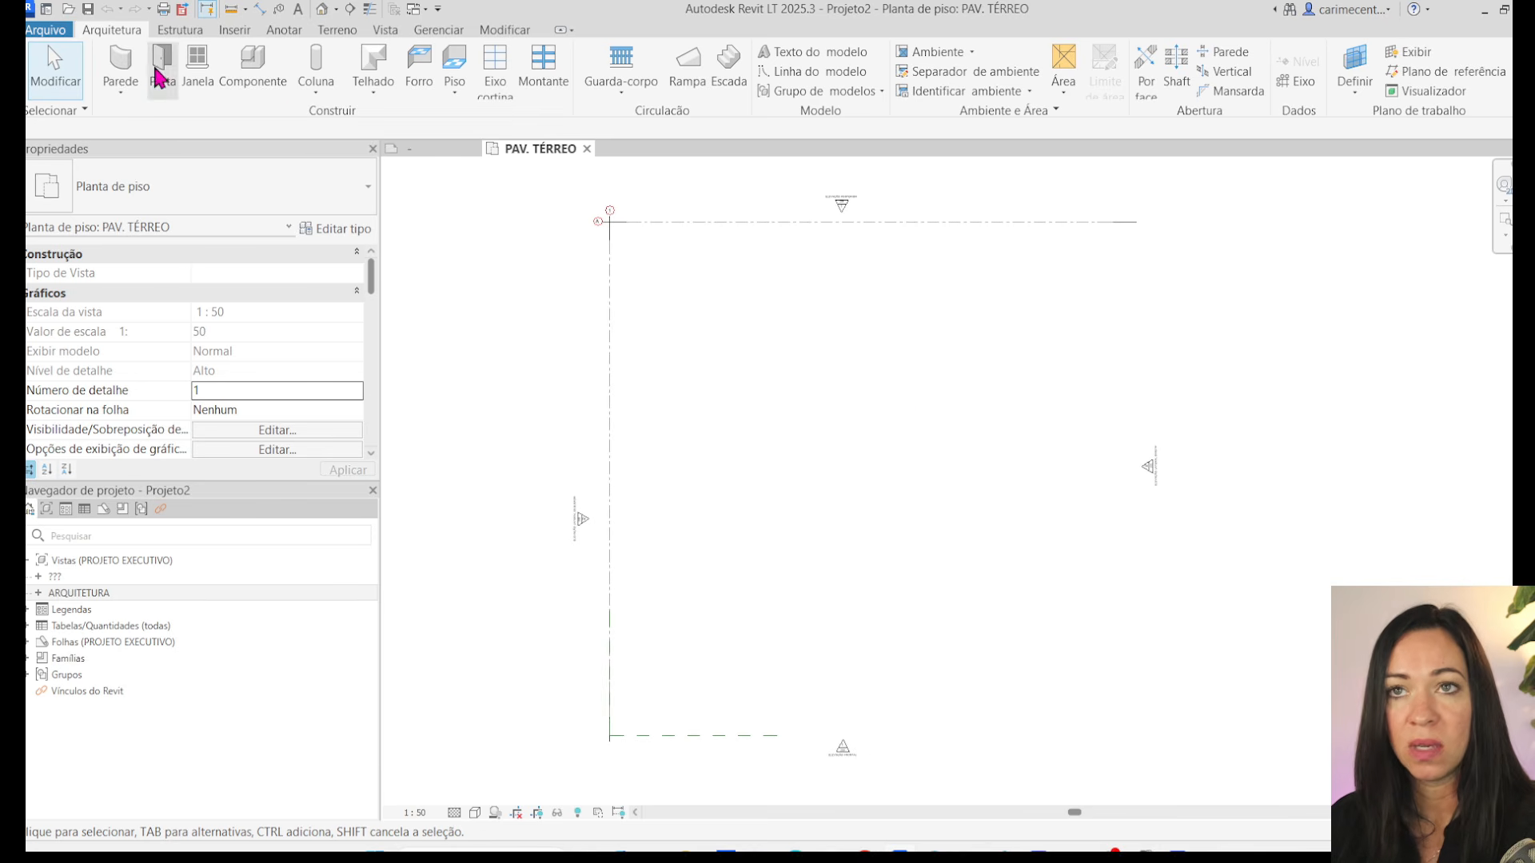
- Add "Template para projeto executivo.rte" from the Área de Trabalho folder to the project templates in the file location options, widening the Nome column
left_click(49, 30)
scroll(202, 333, "down", 1)
left_click(257, 408)
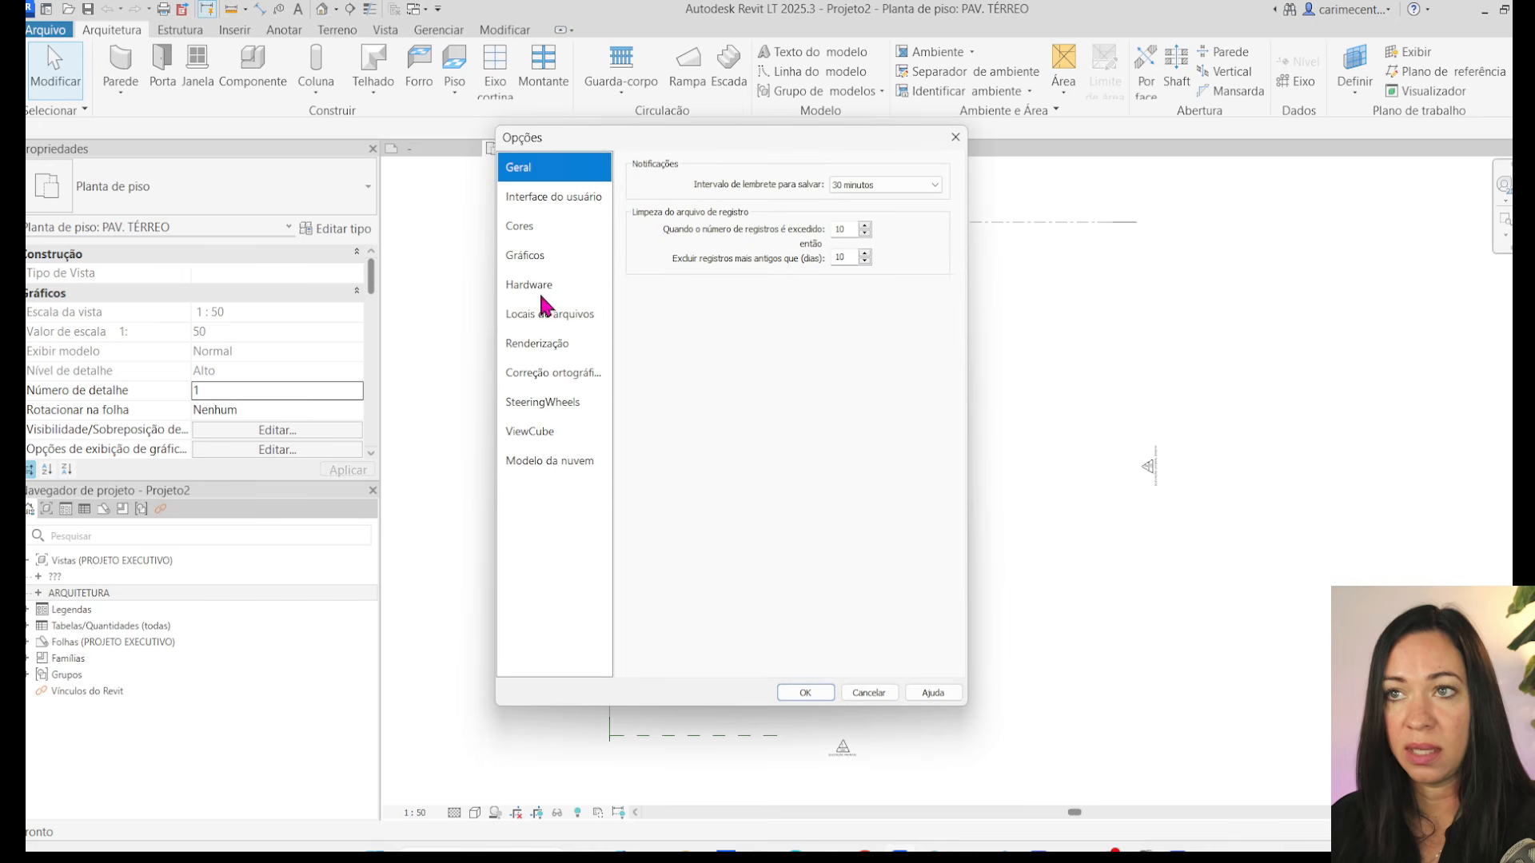
left_click(543, 204)
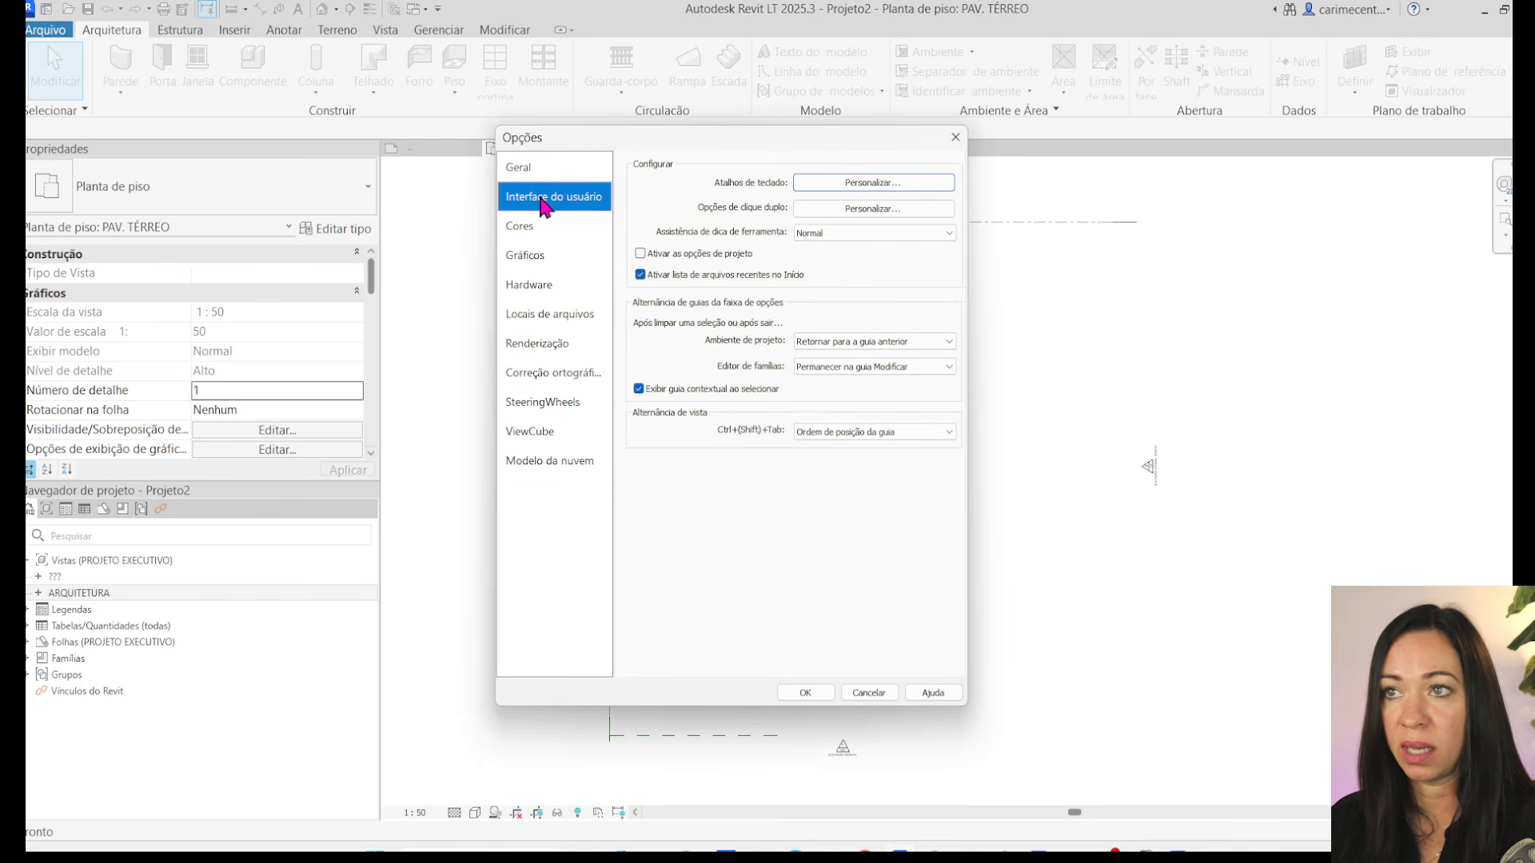
left_click(544, 315)
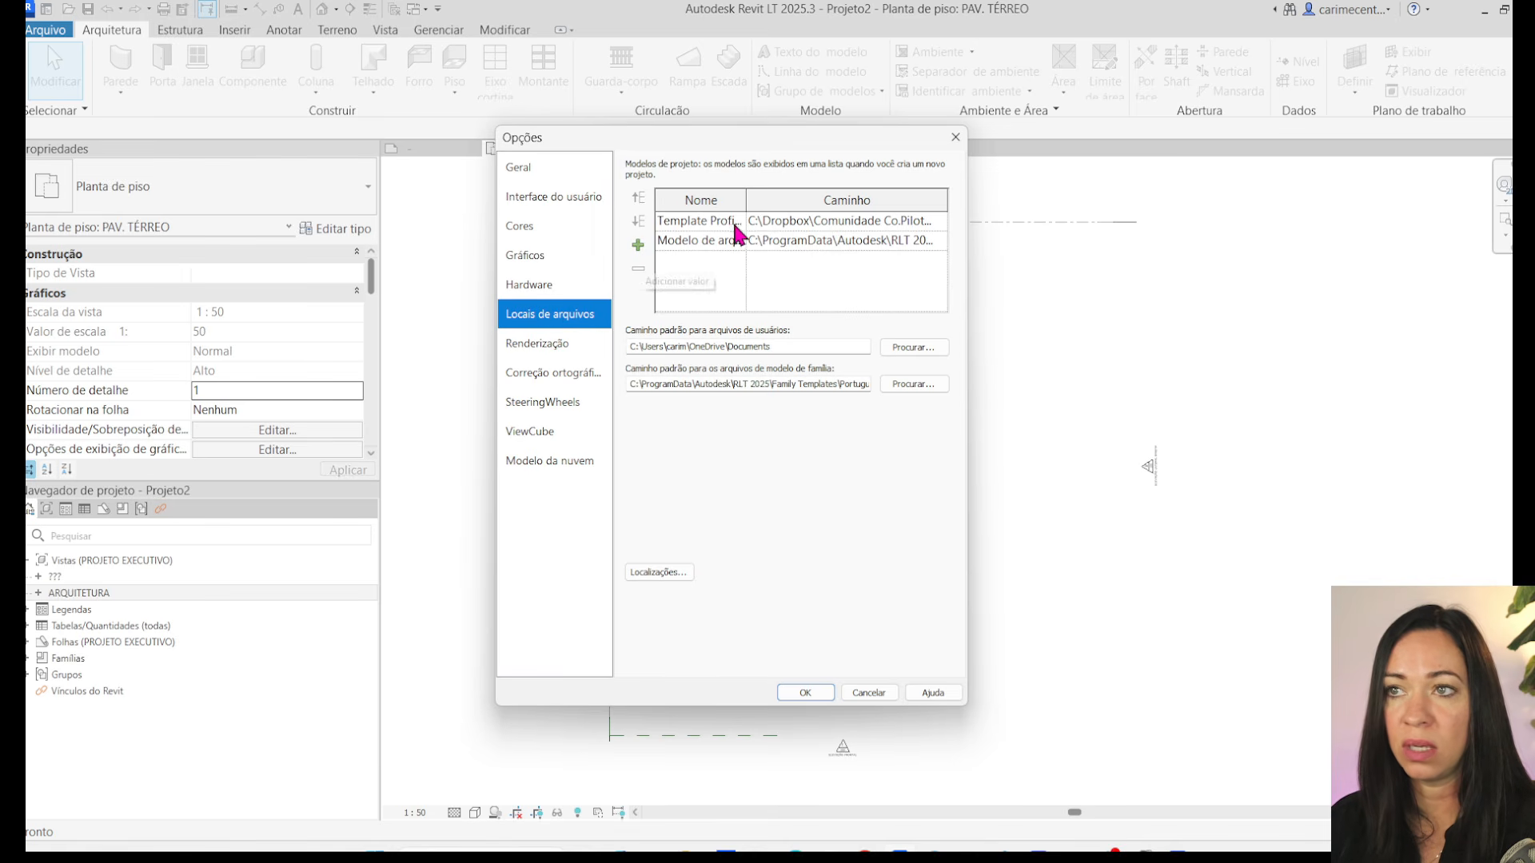
left_click_drag(746, 200, 863, 205)
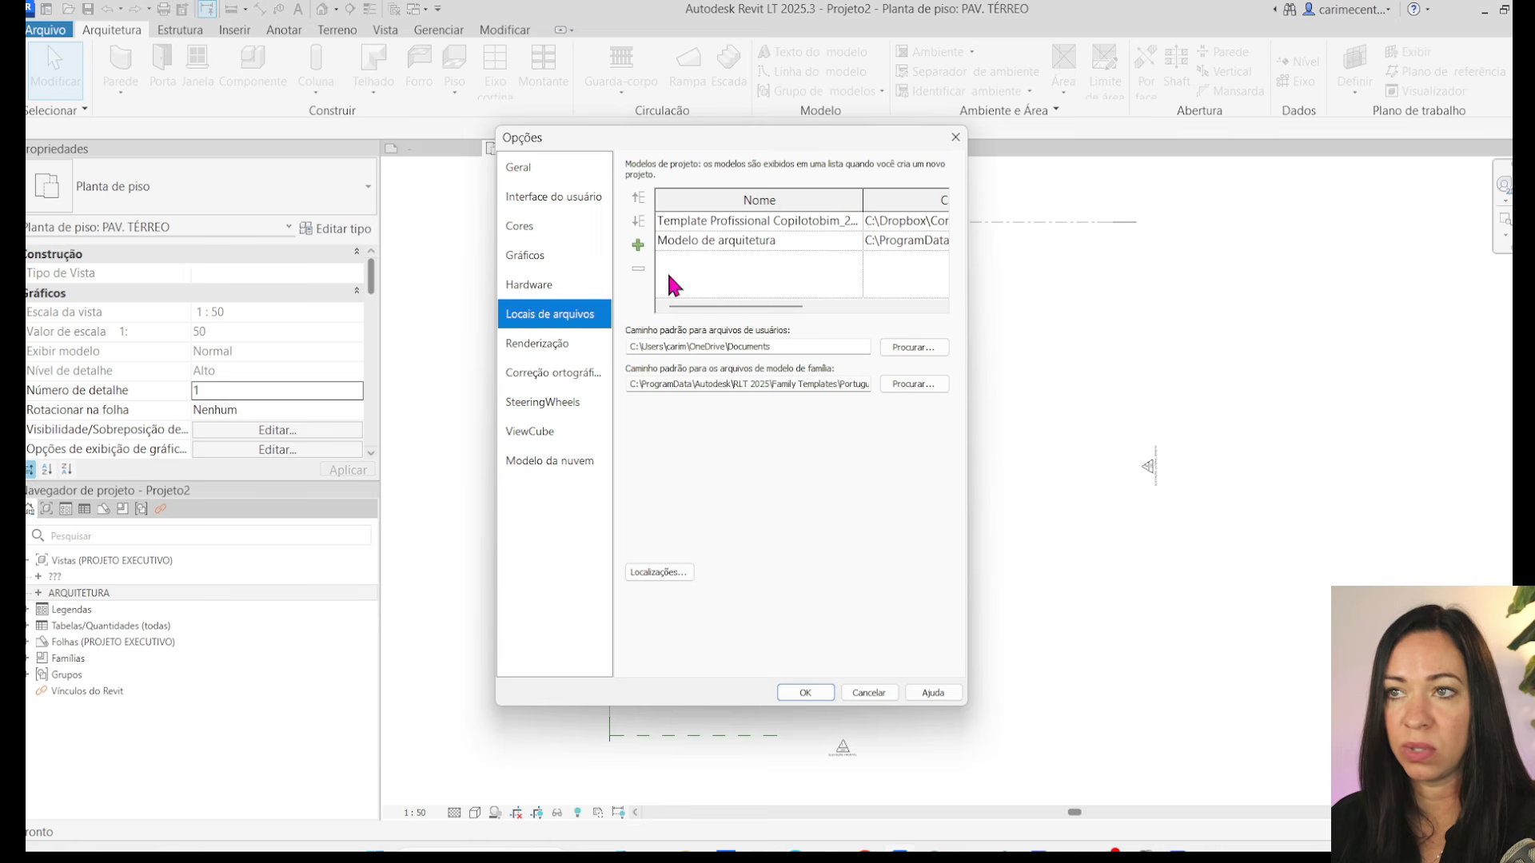
left_click(639, 245)
scroll(519, 480, "down", 5)
scroll(574, 449, "down", 2)
left_click(523, 500)
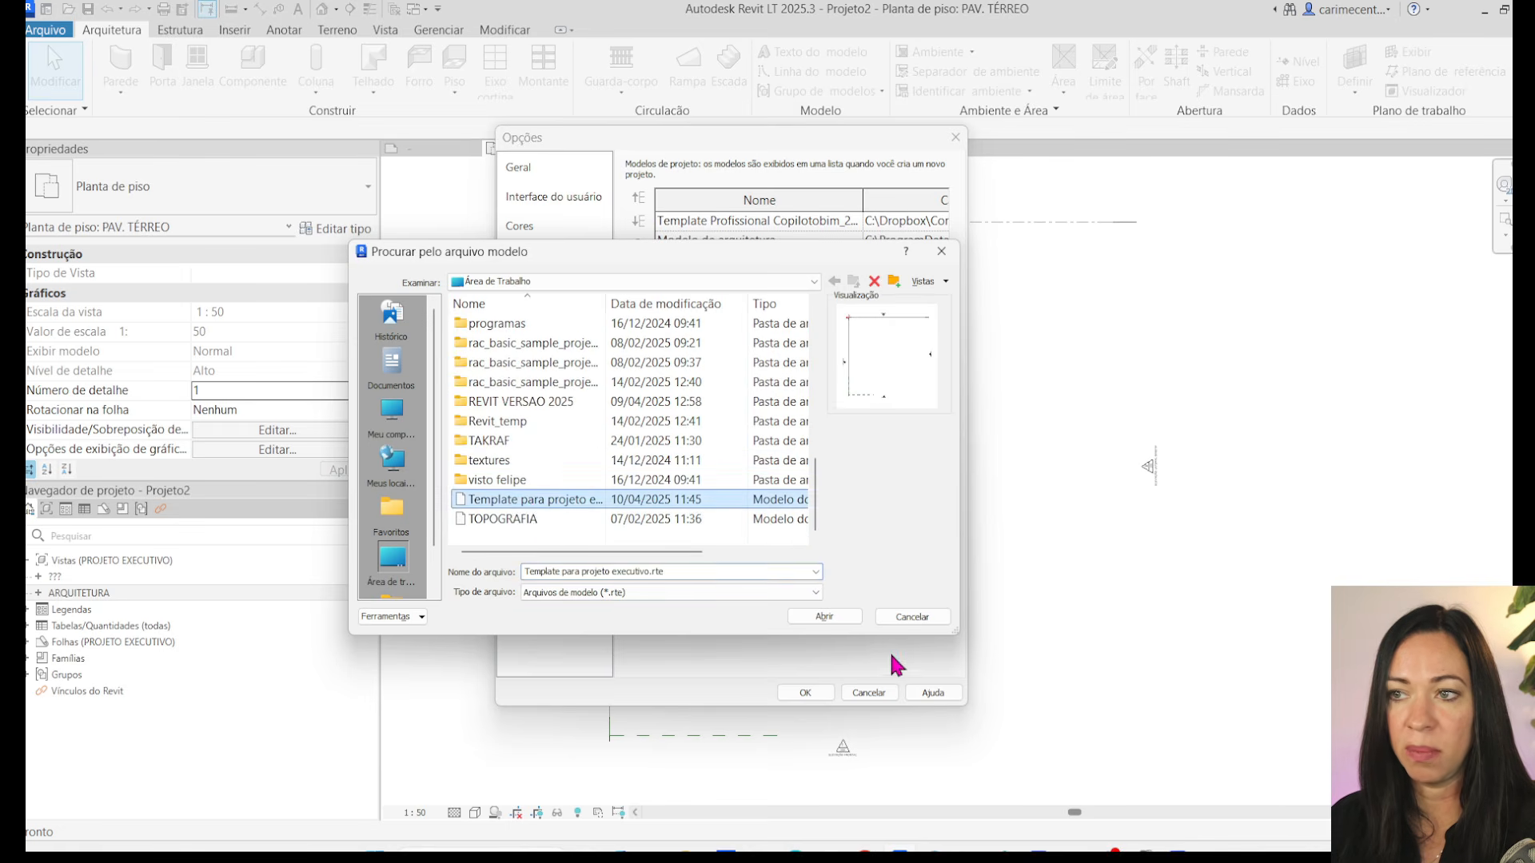
left_click(836, 623)
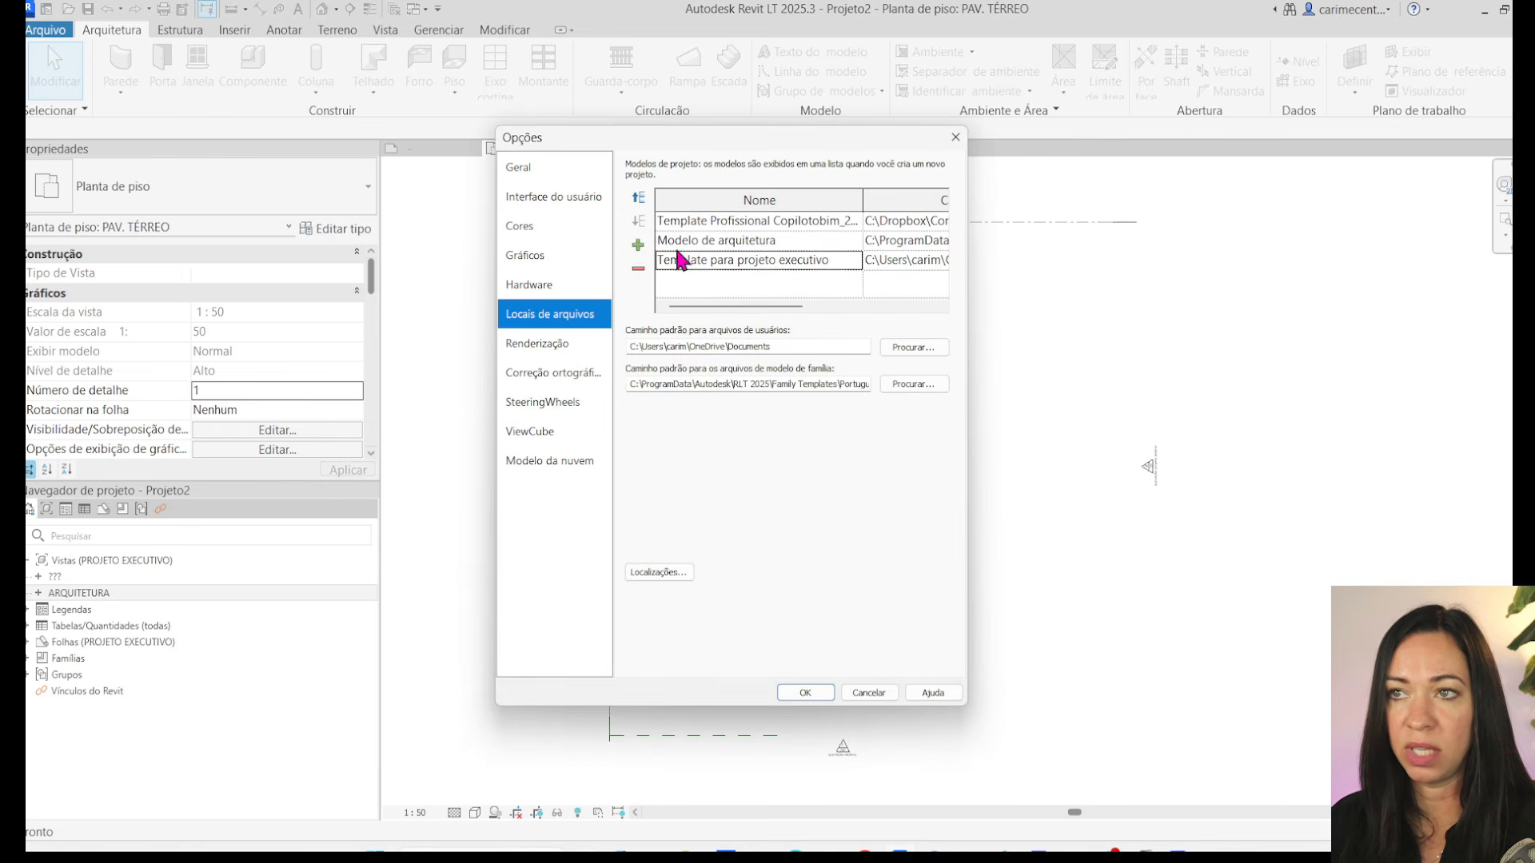
- Put "Template para projeto executivo" first in the project template list and accept the options
left_click(638, 198)
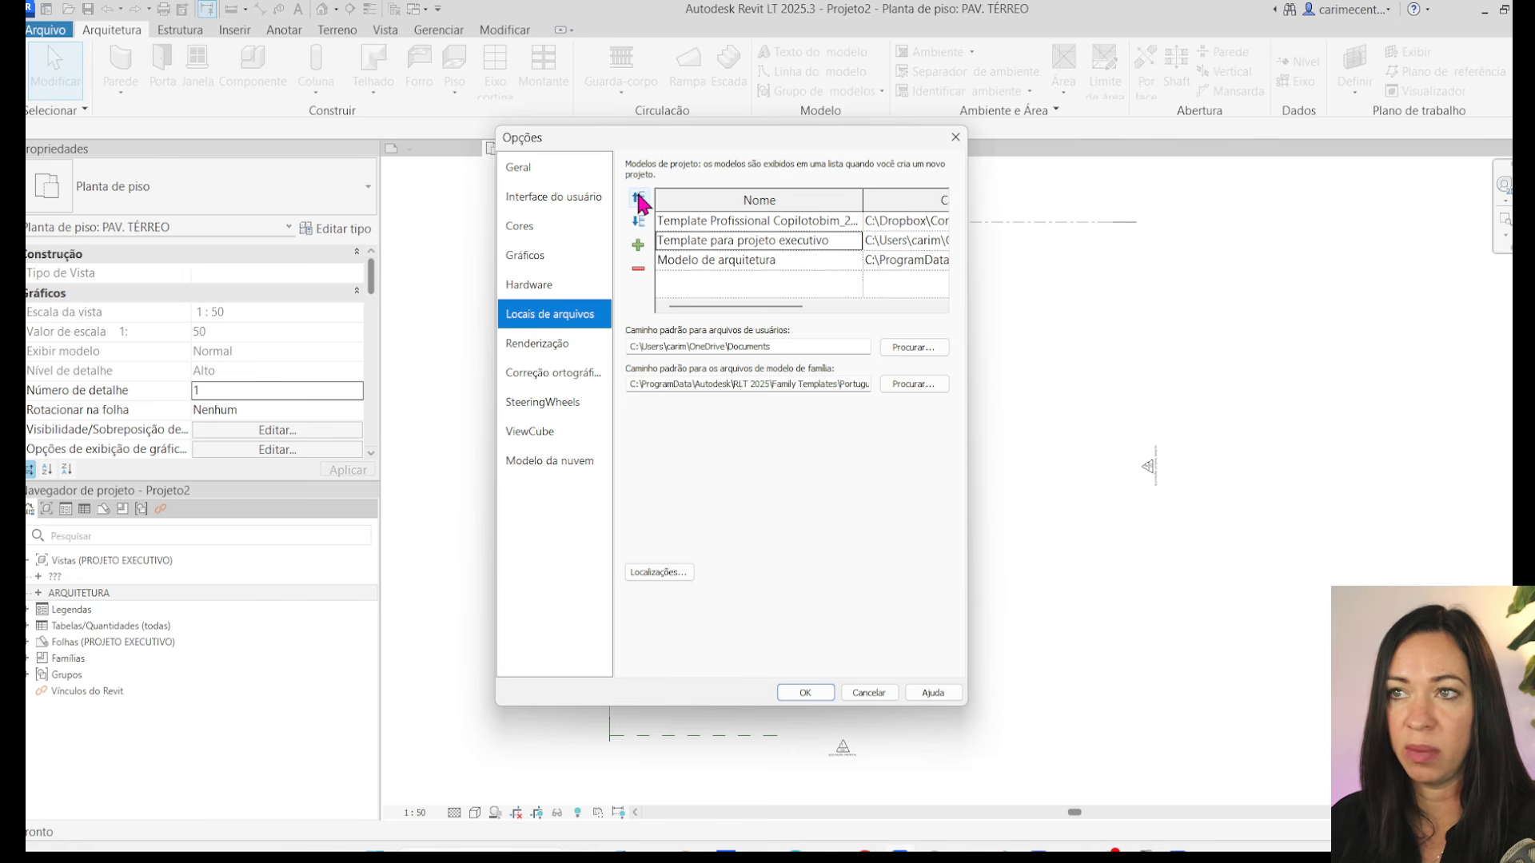
left_click(638, 199)
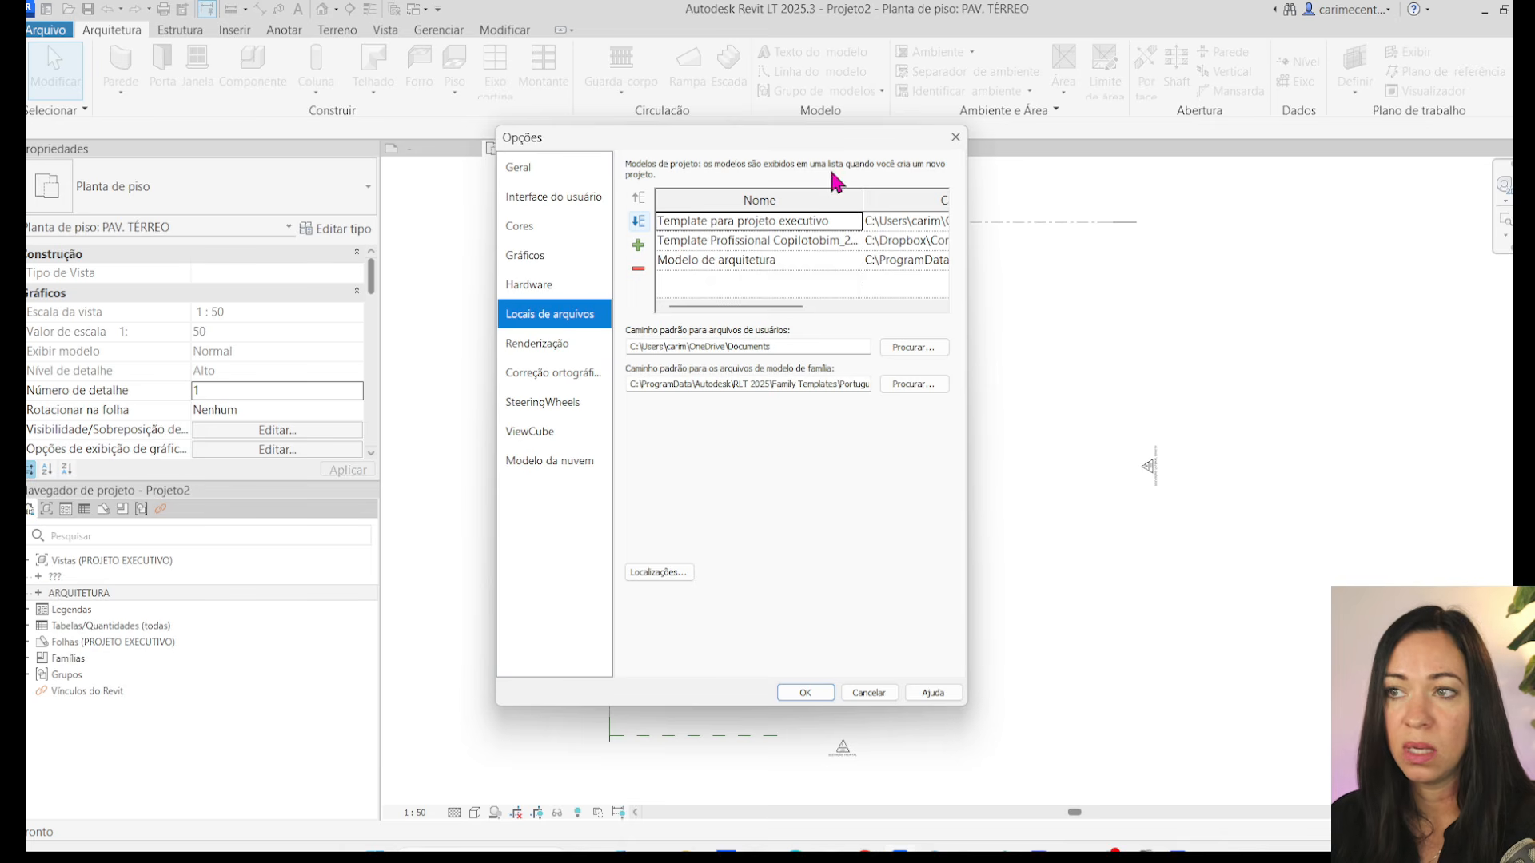
left_click(806, 693)
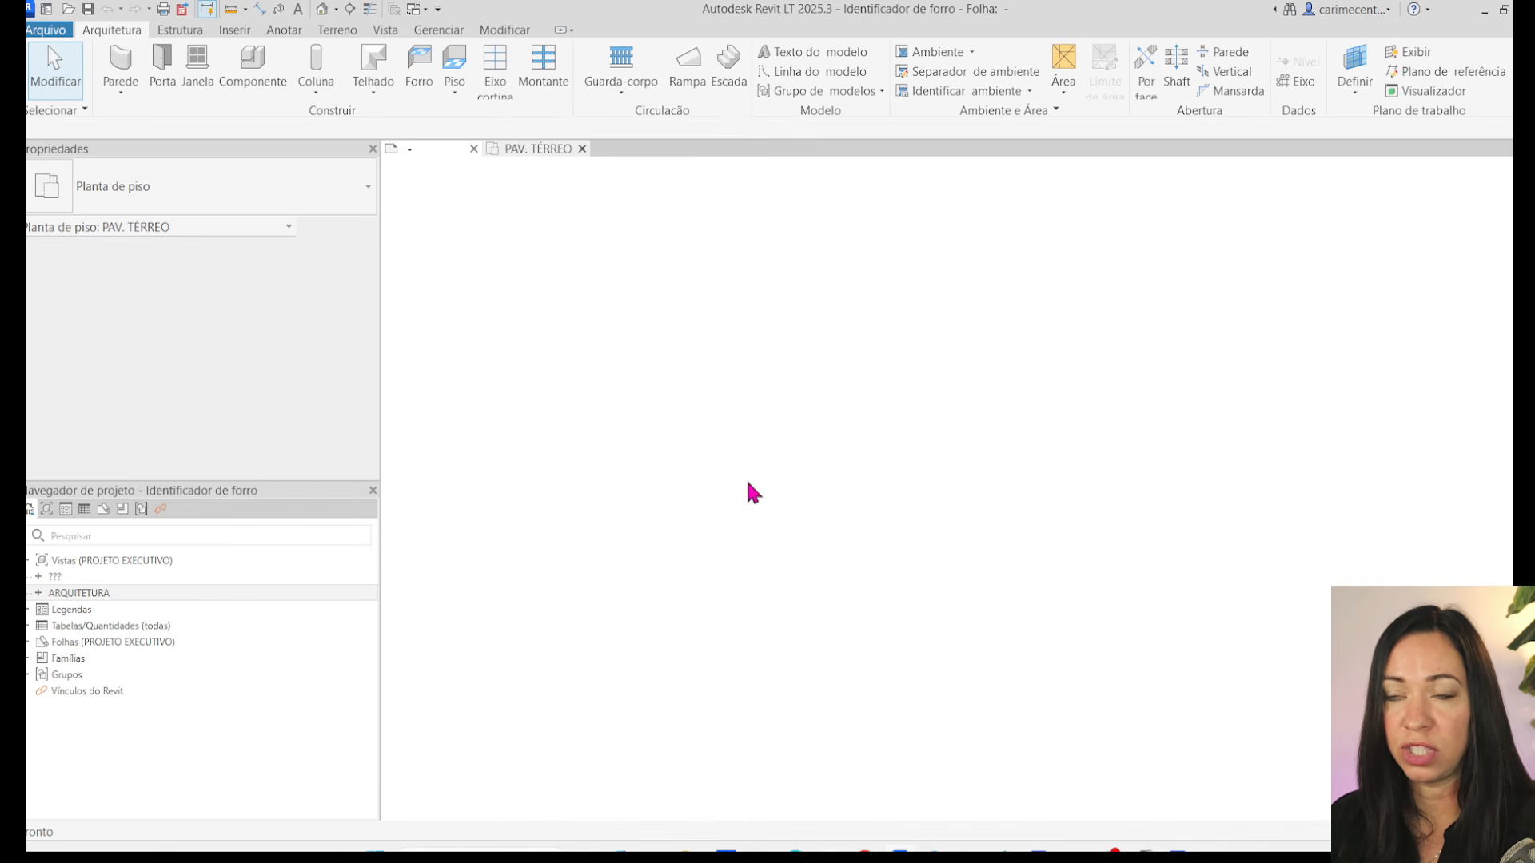
- Create another new project from the default "Template para projeto executivo" template
left_click(47, 30)
mouse_move(68, 101)
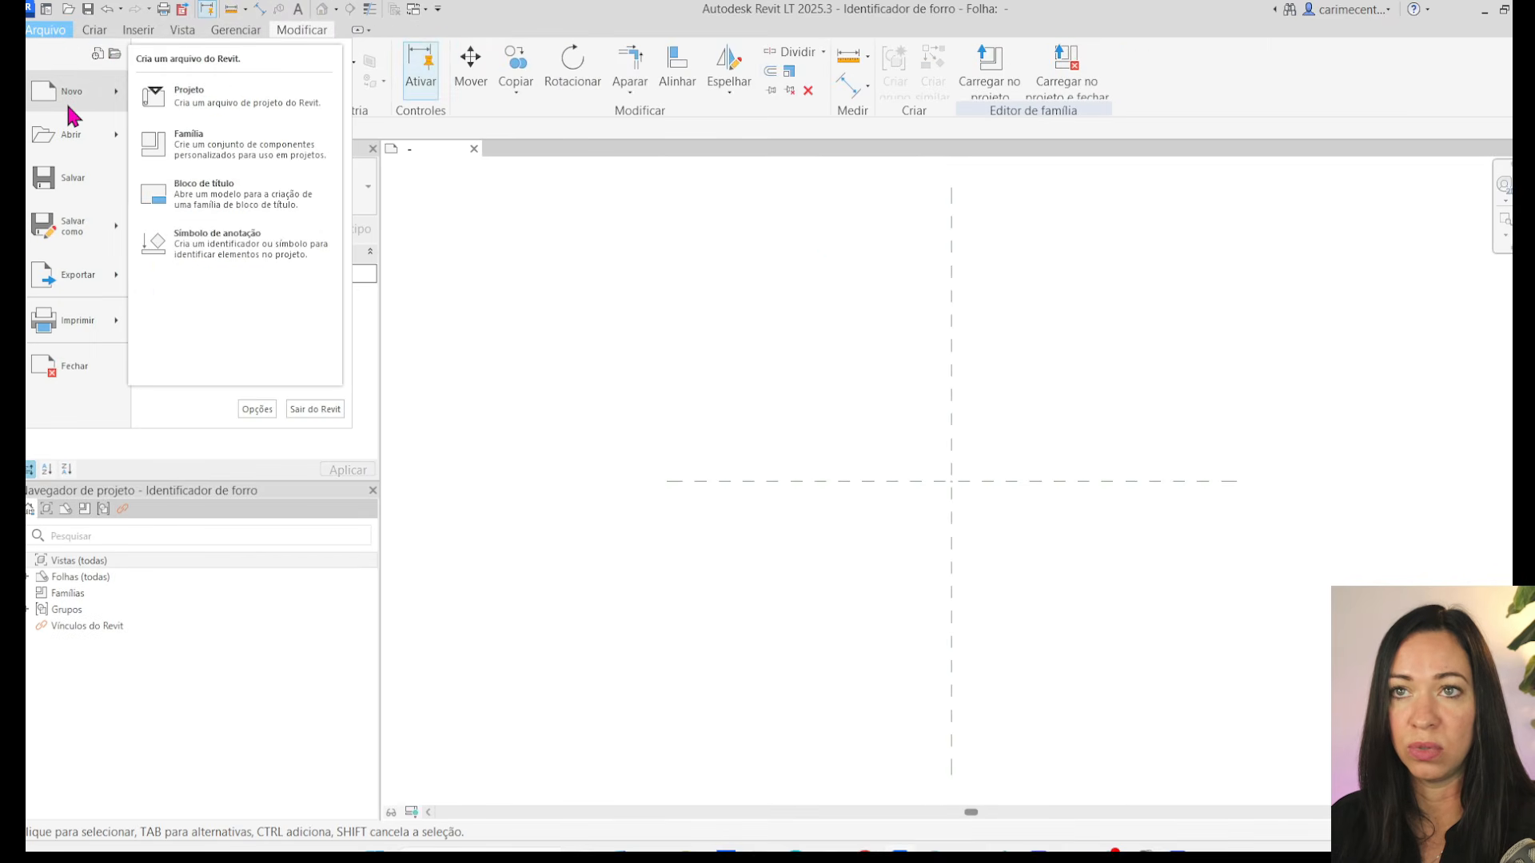
left_click(258, 104)
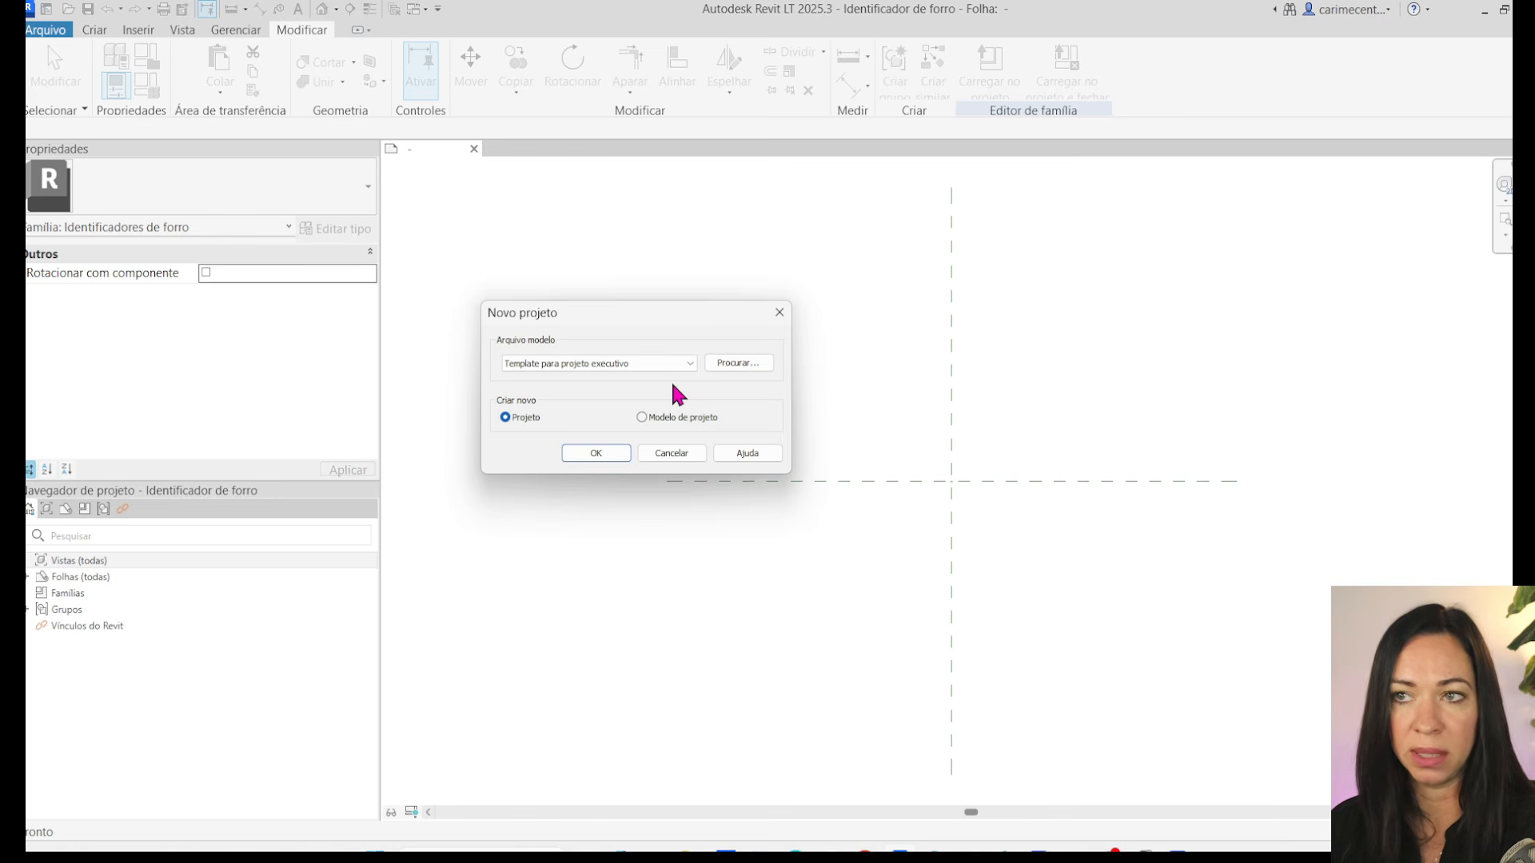
left_click(597, 453)
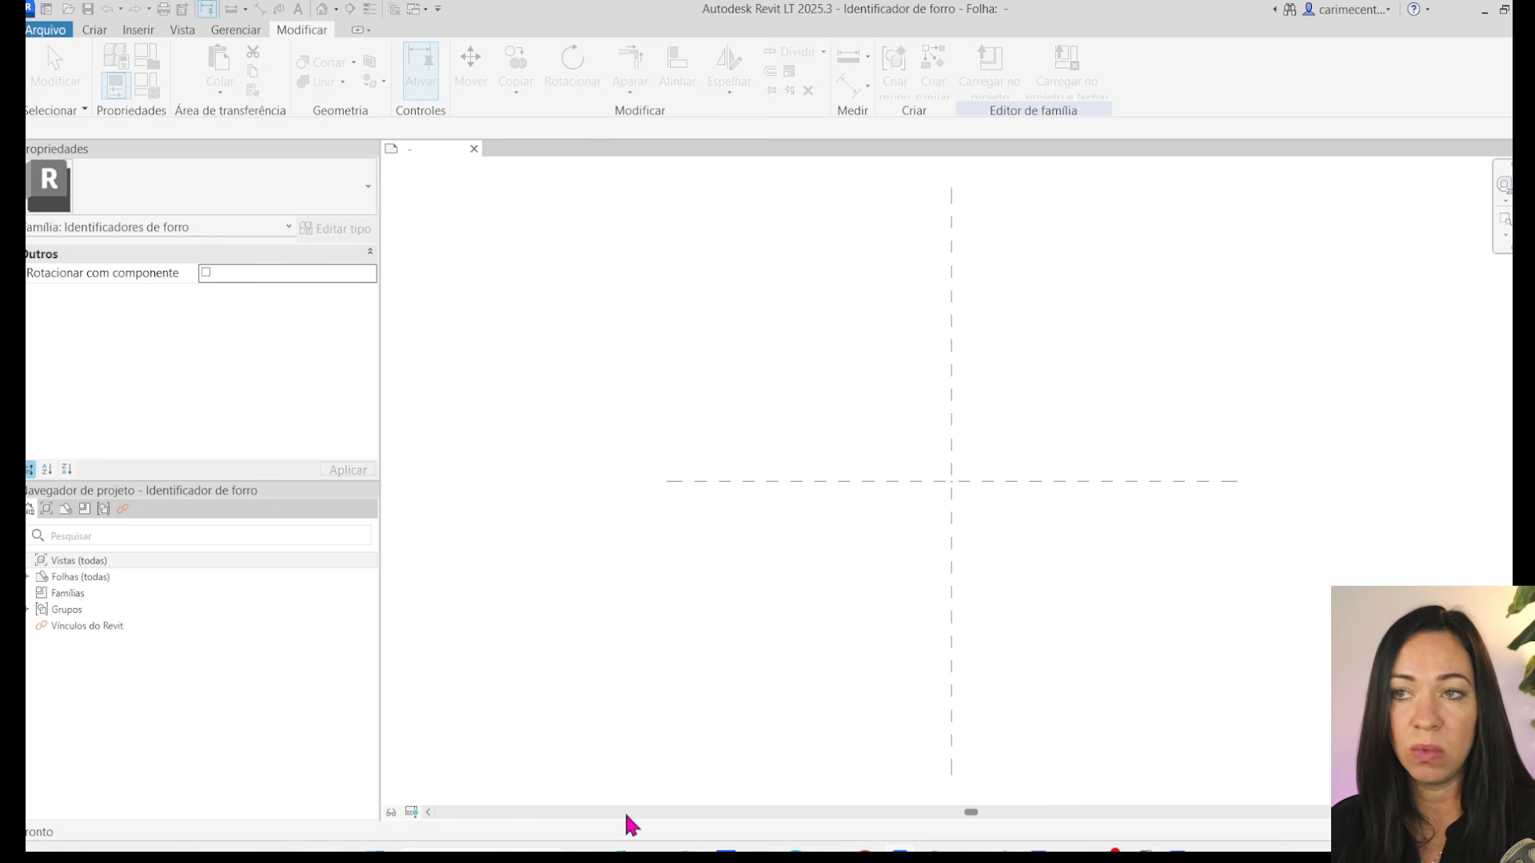